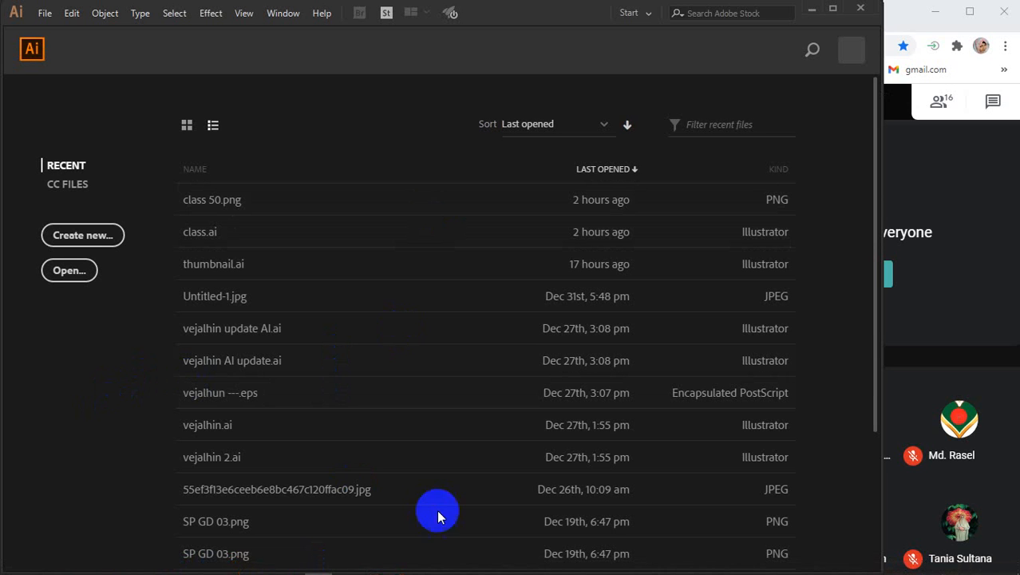
- Start a new document with a width of 8.5 in and a height of 11 in
{"action": "mouse_move", "coordinate": [957, 567]}
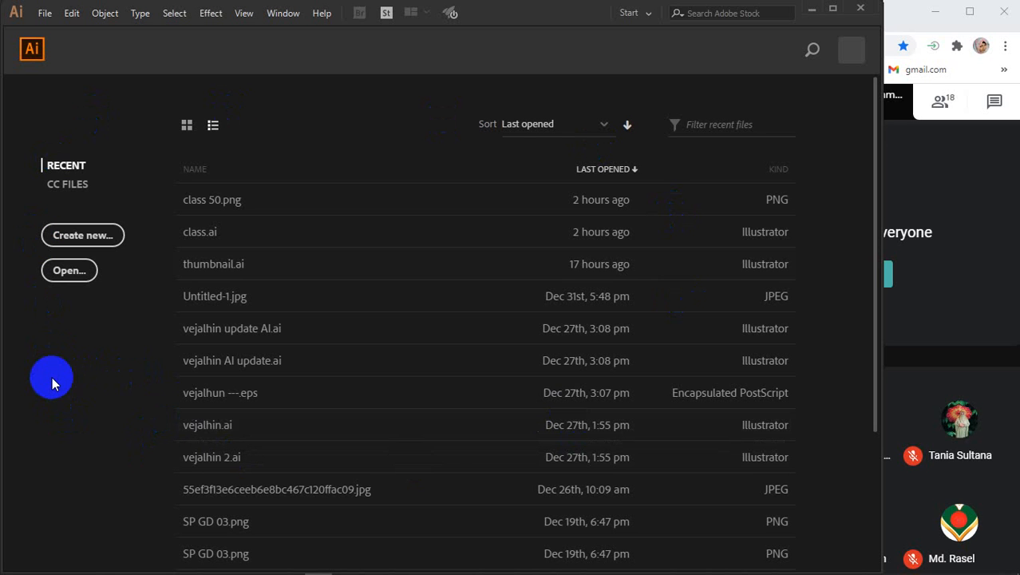
{"action": "left_click", "coordinate": [74, 239]}
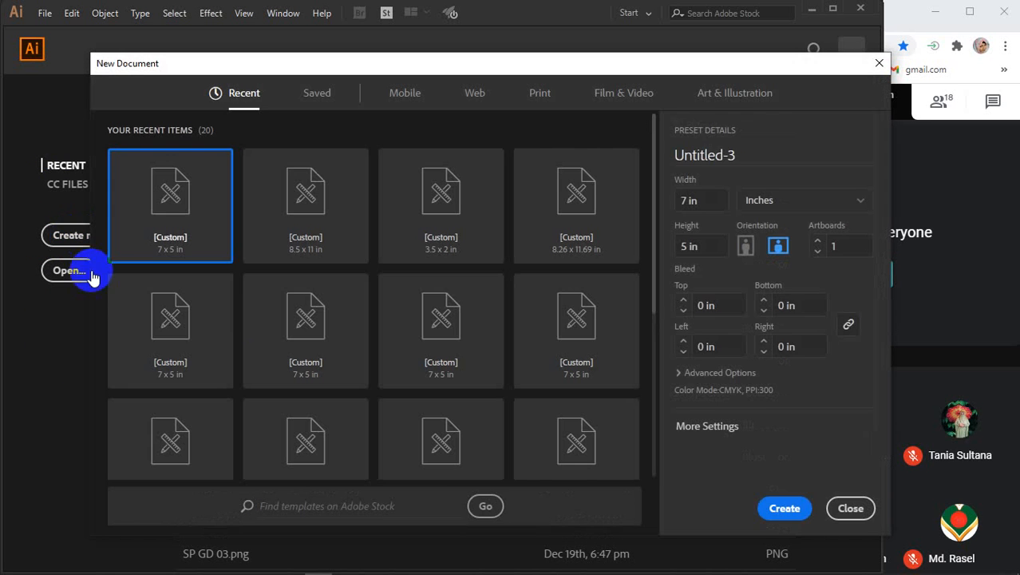
{"action": "left_click", "coordinate": [711, 202]}
{"action": "type", "text": "8"}
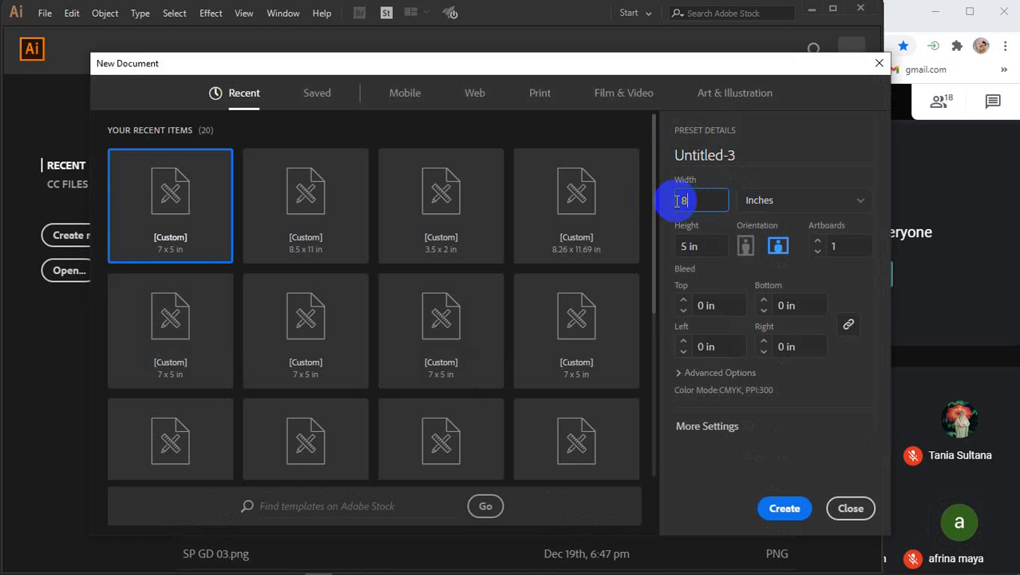
{"action": "type", "text": ".5"}
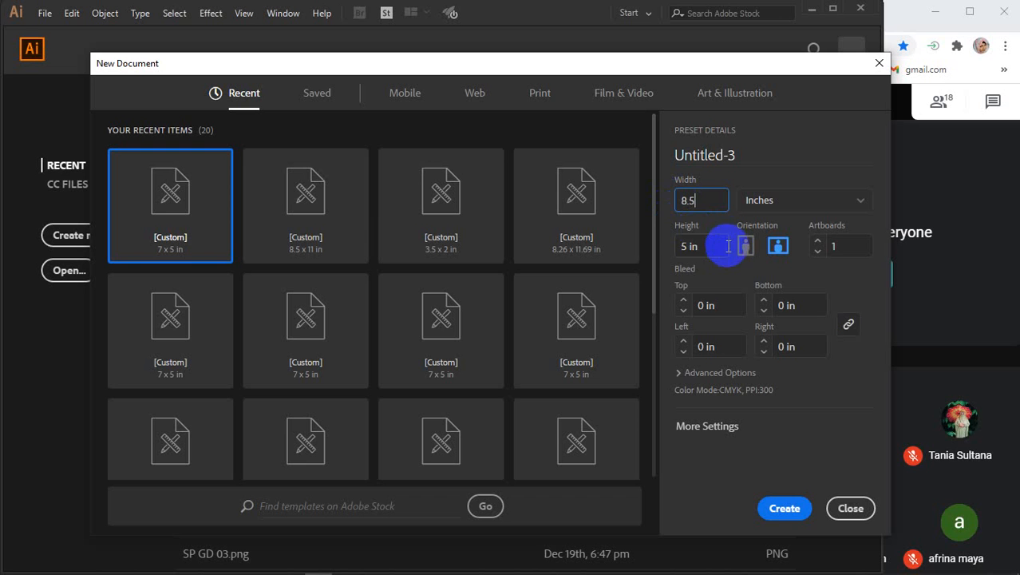
{"action": "left_click", "coordinate": [691, 246]}
{"action": "type", "text": "11"}
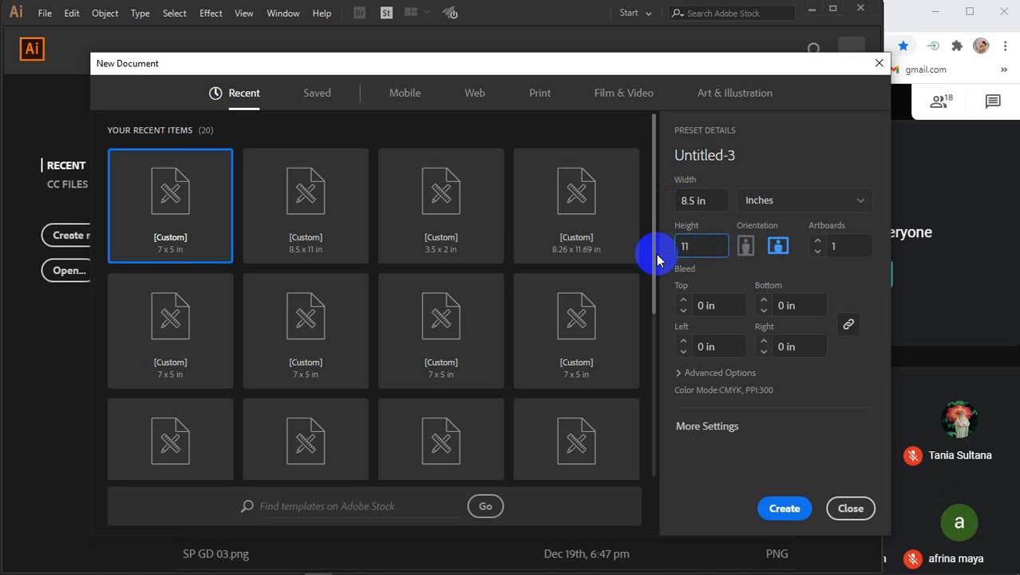
{"action": "left_click", "coordinate": [847, 245]}
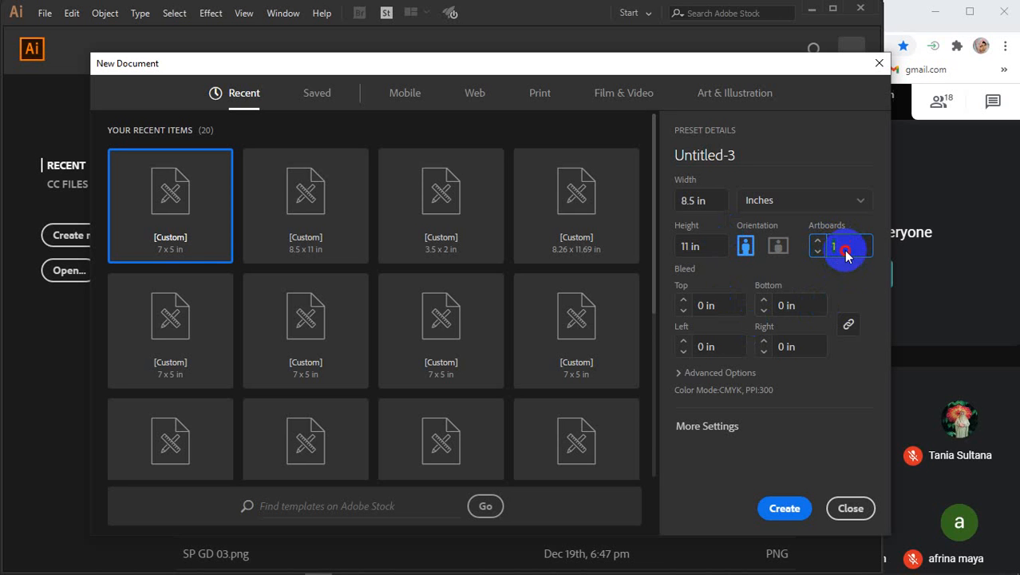
- Set the bleed to 0.125 in on all sides and create the document
{"action": "left_click", "coordinate": [729, 312]}
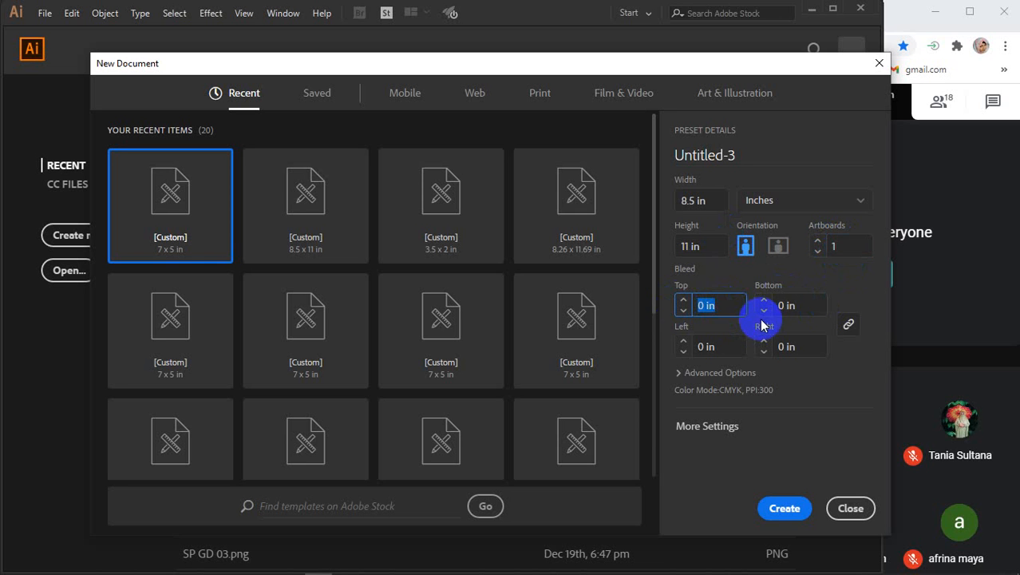
{"action": "type", "text": ".125"}
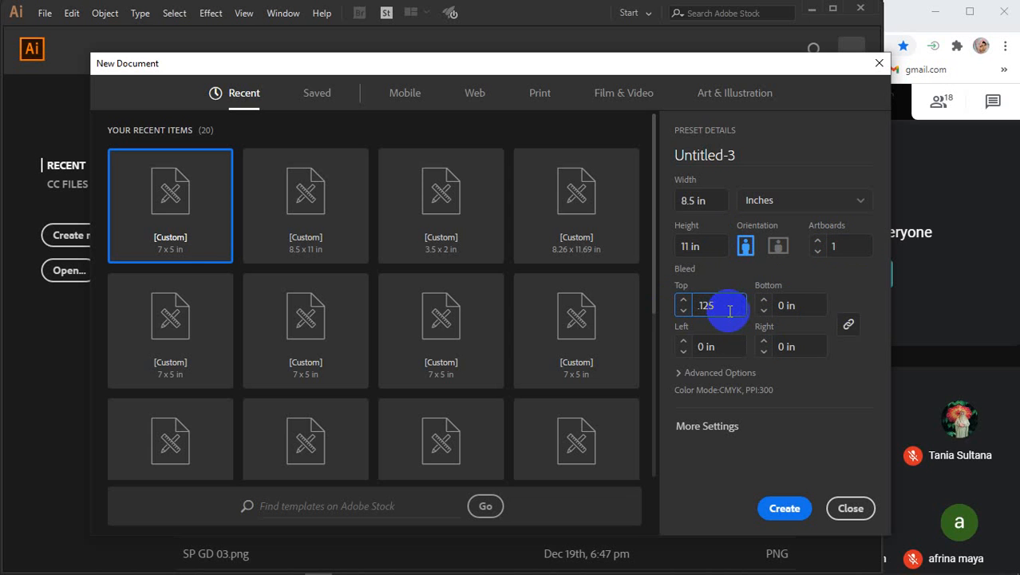
{"action": "left_click", "coordinate": [790, 346]}
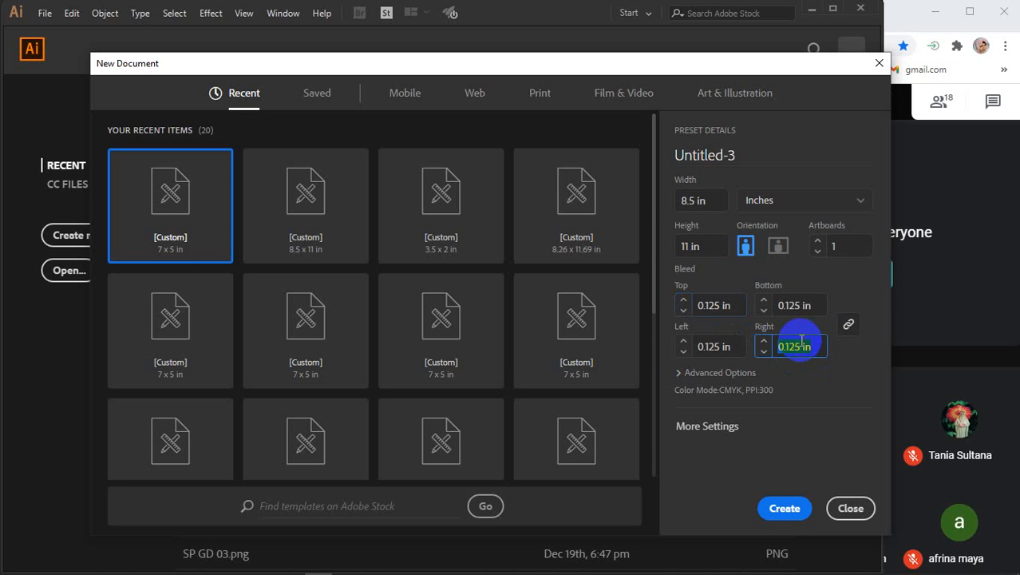
{"action": "left_click", "coordinate": [789, 517]}
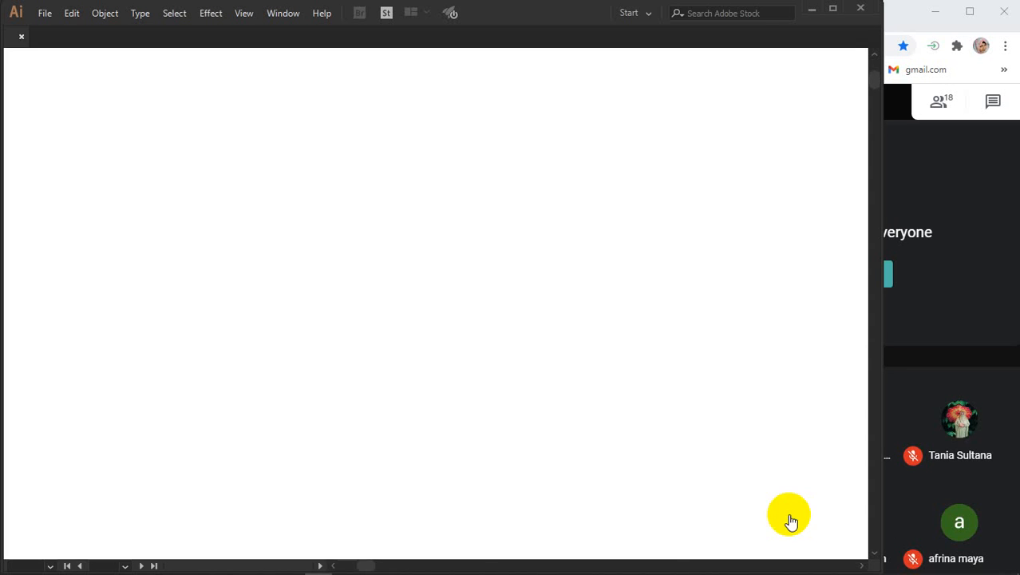
- Draw an 8.5 × 11 in rectangle that covers the whole artboard
{"action": "key", "text": "ctrl+minus"}
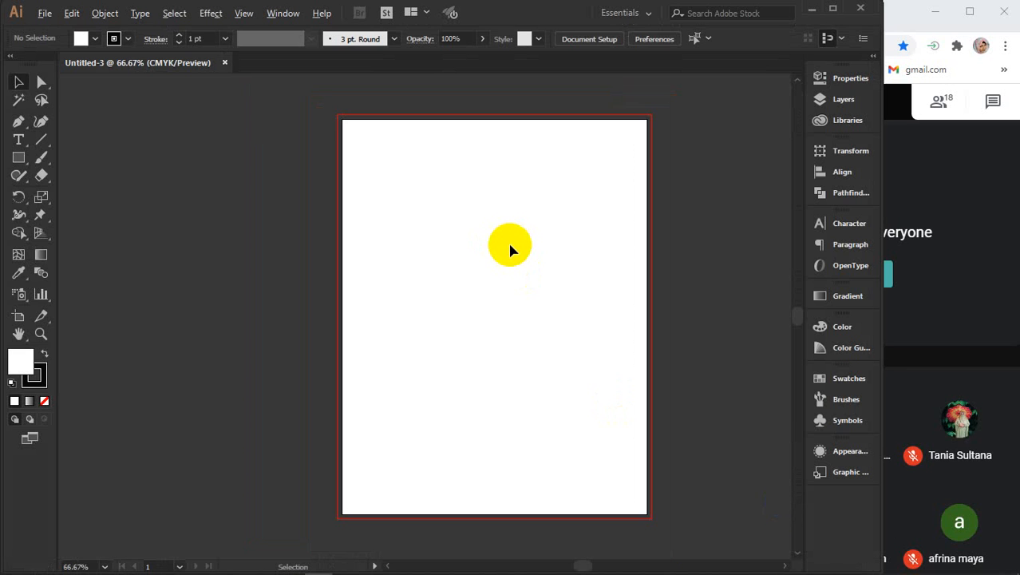
{"action": "left_click_drag", "start_coordinate": [565, 358], "coordinate": [504, 358]}
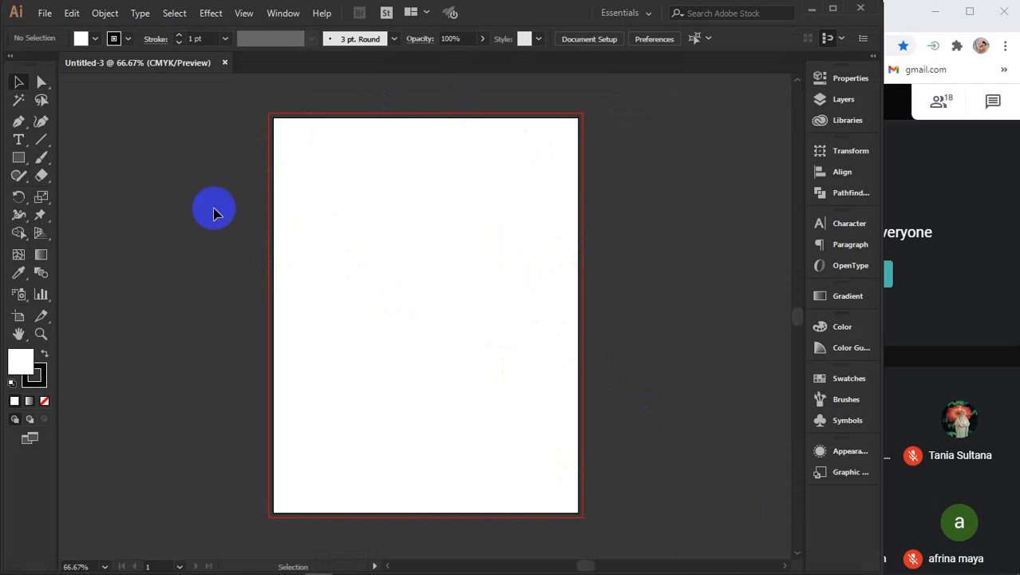
{"action": "left_click", "coordinate": [18, 158]}
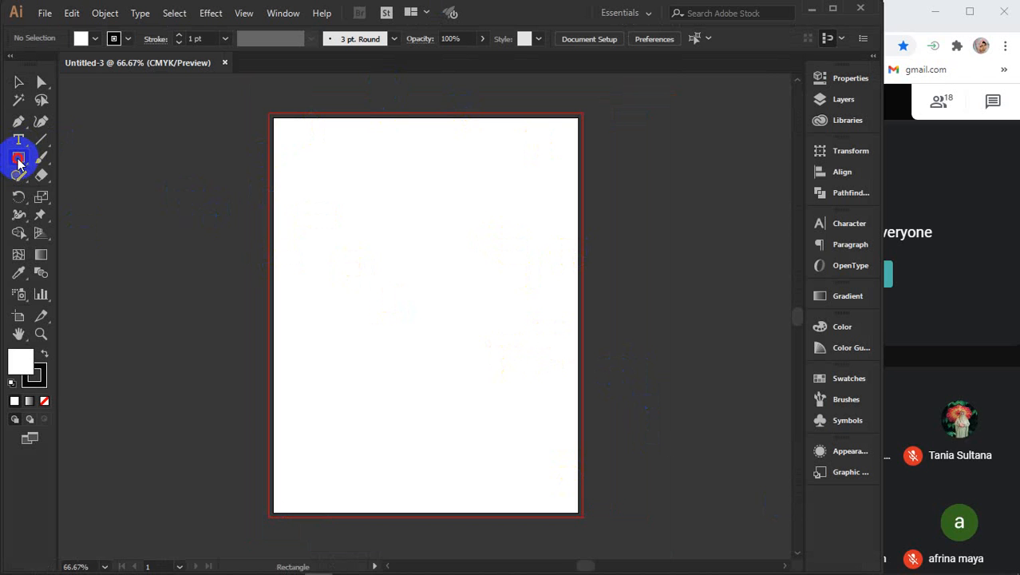
{"action": "mouse_move", "coordinate": [278, 122]}
{"action": "left_mouse_down"}
{"action": "mouse_move", "coordinate": [400, 322]}
{"action": "mouse_move", "coordinate": [526, 492]}
{"action": "mouse_move", "coordinate": [578, 515]}
{"action": "left_mouse_up"}
{"action": "left_click", "coordinate": [19, 81]}
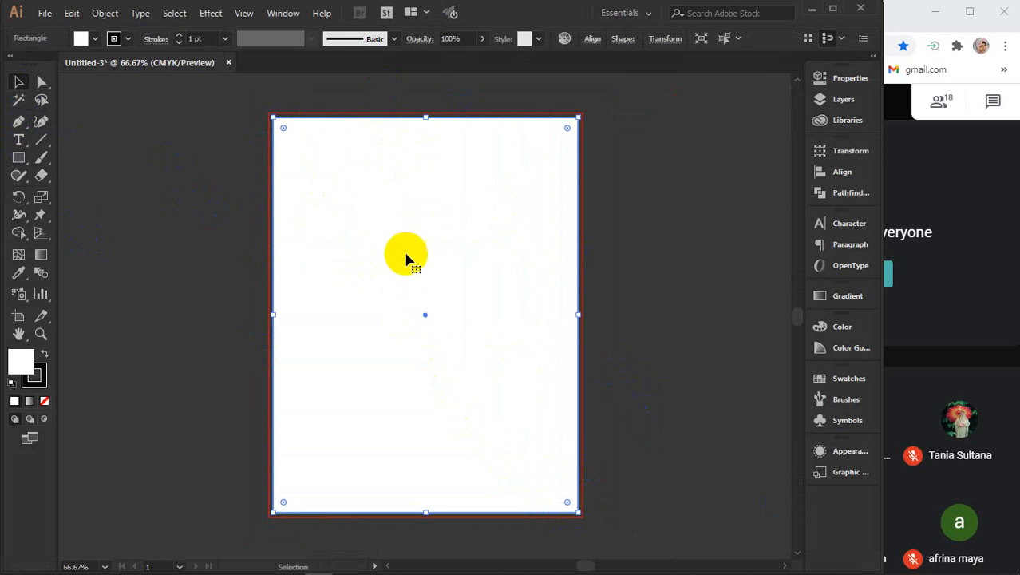
{"action": "left_click", "coordinate": [192, 95]}
{"action": "left_click", "coordinate": [104, 13]}
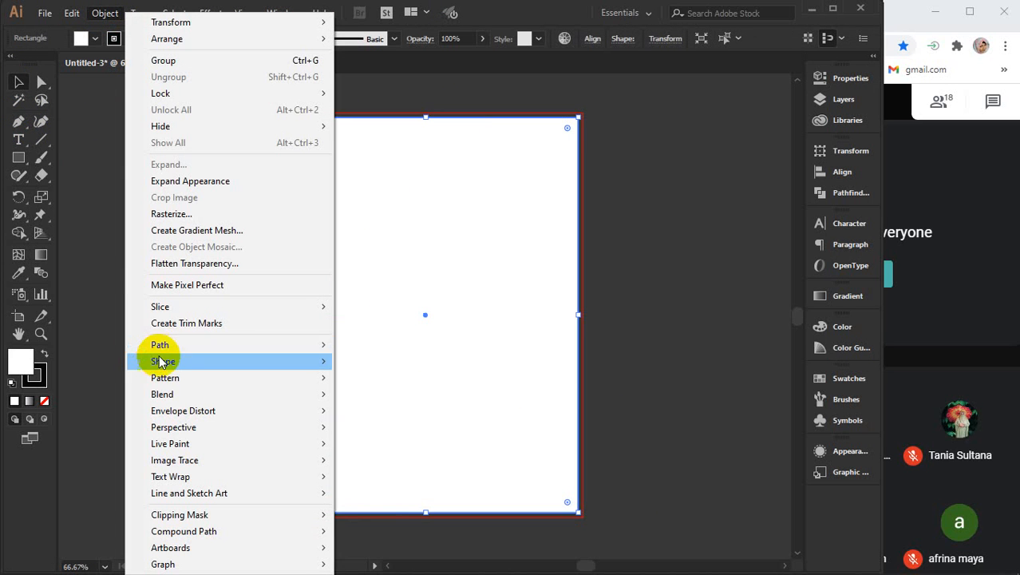
{"action": "mouse_move", "coordinate": [160, 344]}
{"action": "left_click", "coordinate": [435, 335]}
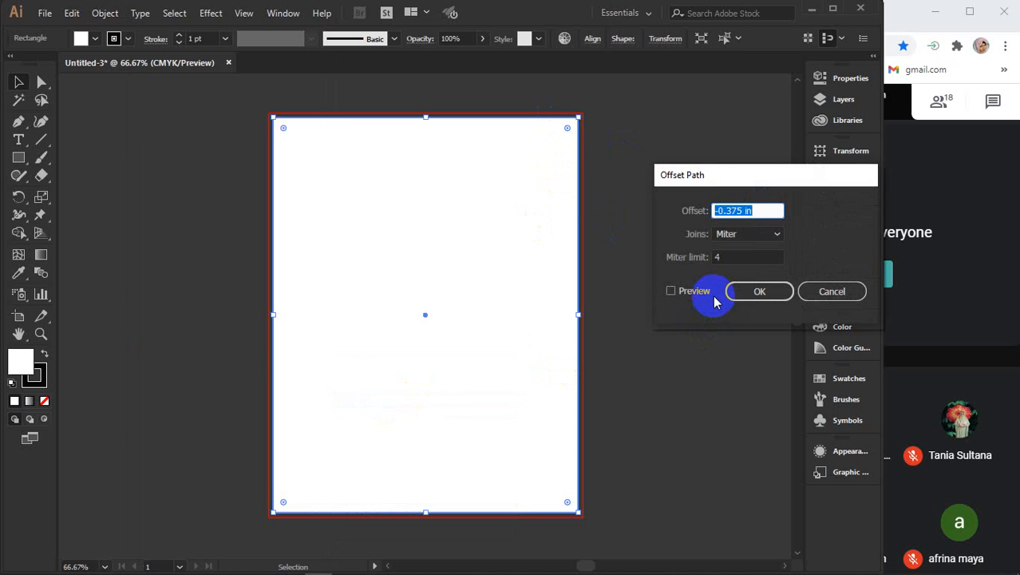
{"action": "type", "text": "0"}
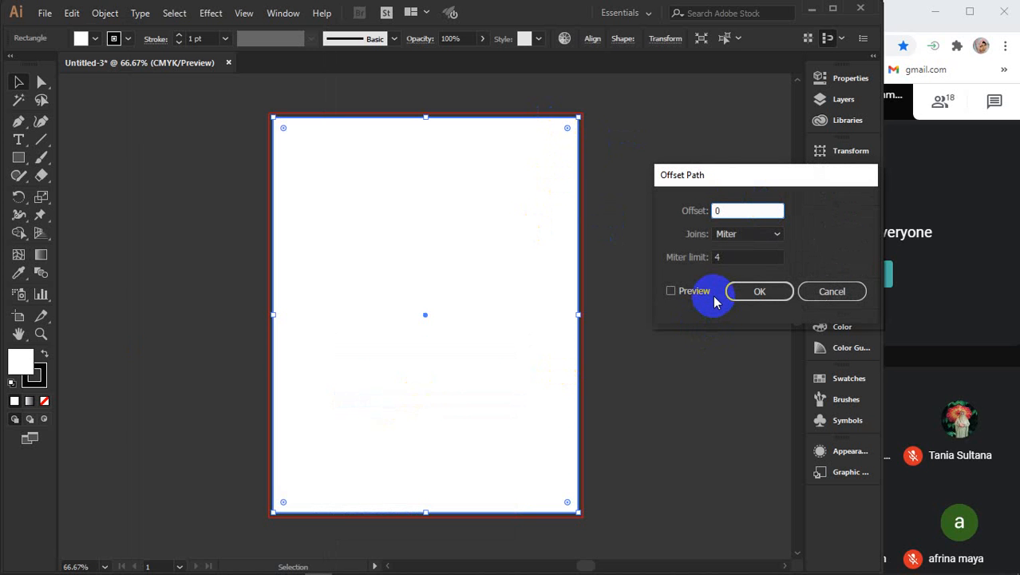
{"action": "key", "text": "BackSpace"}
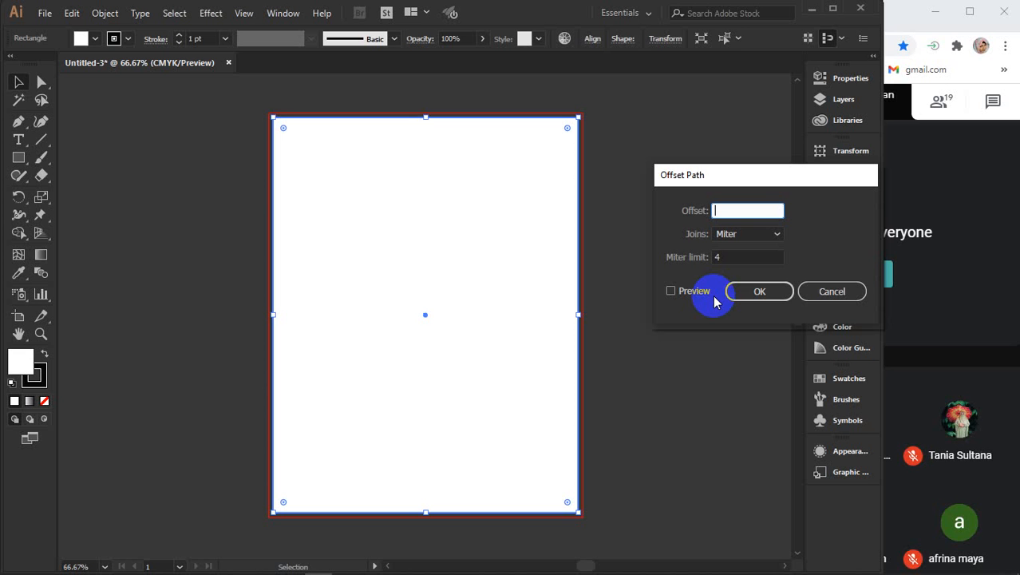
{"action": "left_click", "coordinate": [832, 291]}
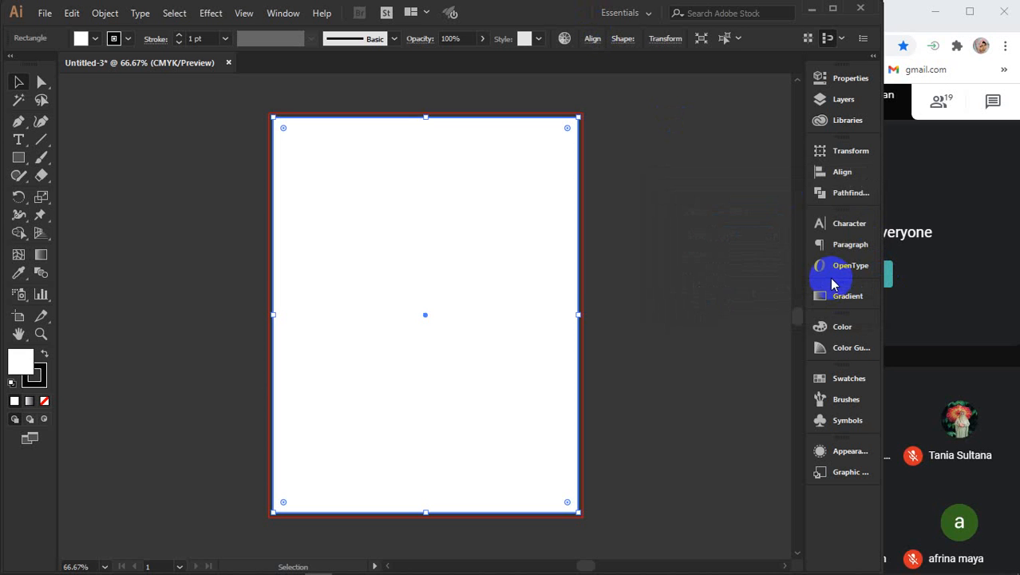
{"action": "left_click", "coordinate": [619, 197]}
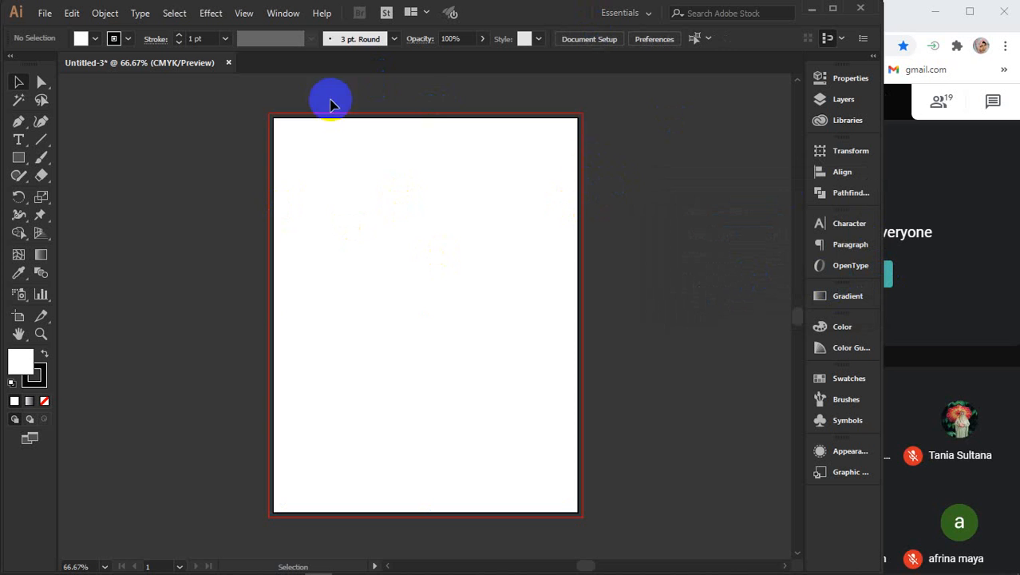
- Create a 3.5 × 2 in rectangle on the empty canvas beside the artboard
{"action": "left_click", "coordinate": [425, 226]}
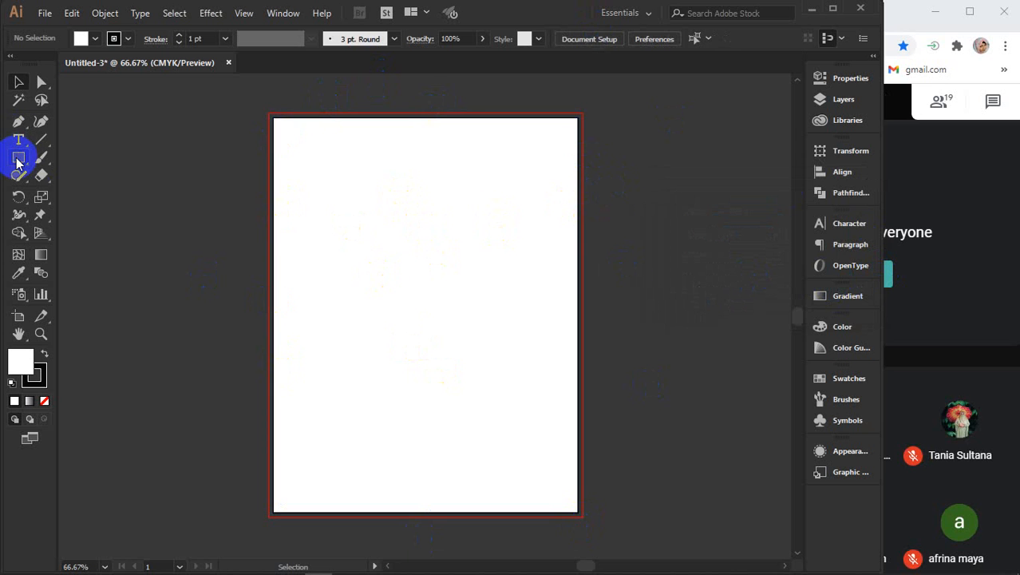
{"action": "left_click", "coordinate": [139, 204]}
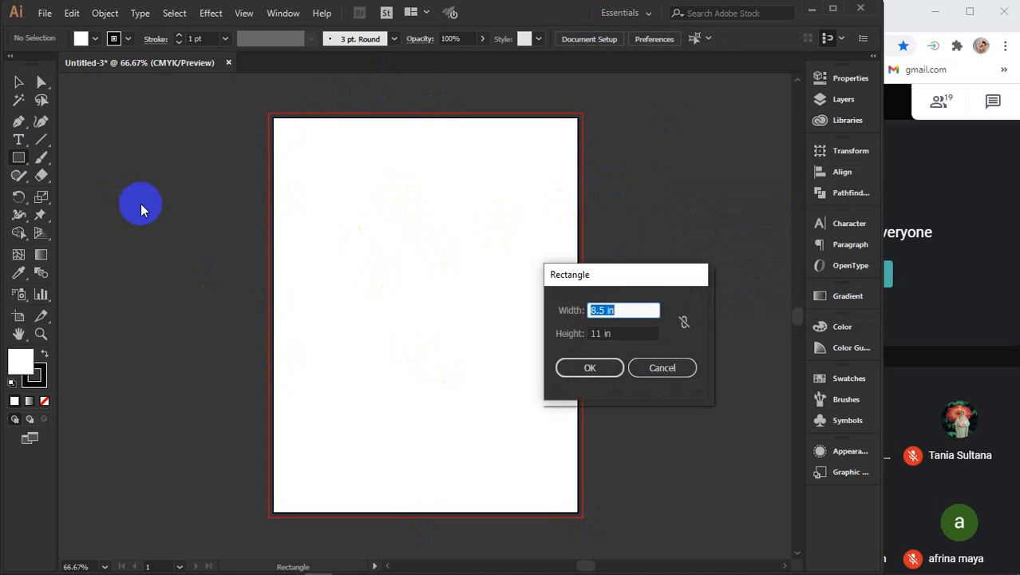
{"action": "type", "text": "3.5"}
{"action": "key", "text": "Tab"}
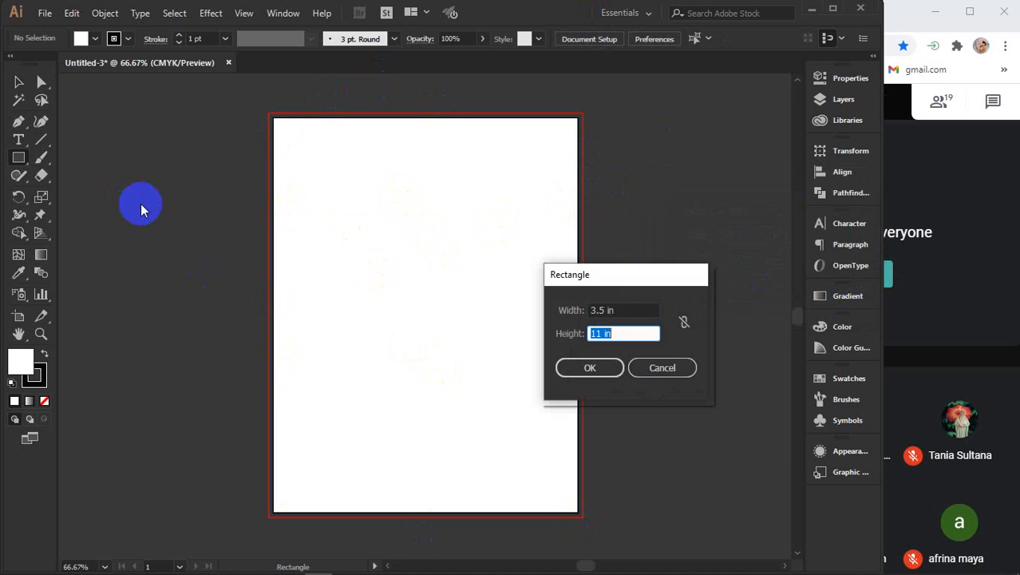
{"action": "type", "text": "2"}
{"action": "key", "text": "Return"}
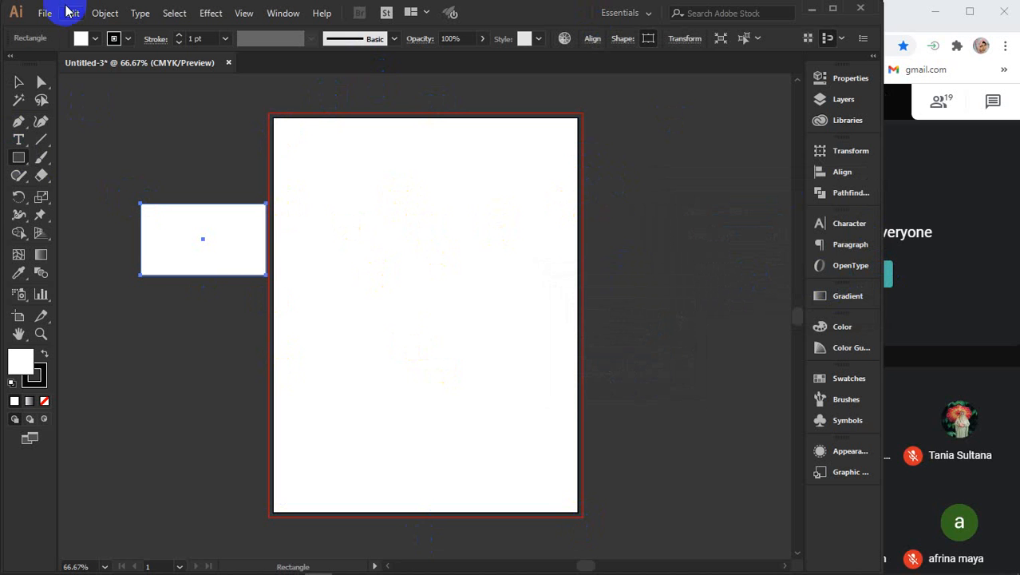
- Fill the 3.5 × 2 in rectangle with green
{"action": "left_click", "coordinate": [95, 39]}
{"action": "left_click", "coordinate": [63, 66]}
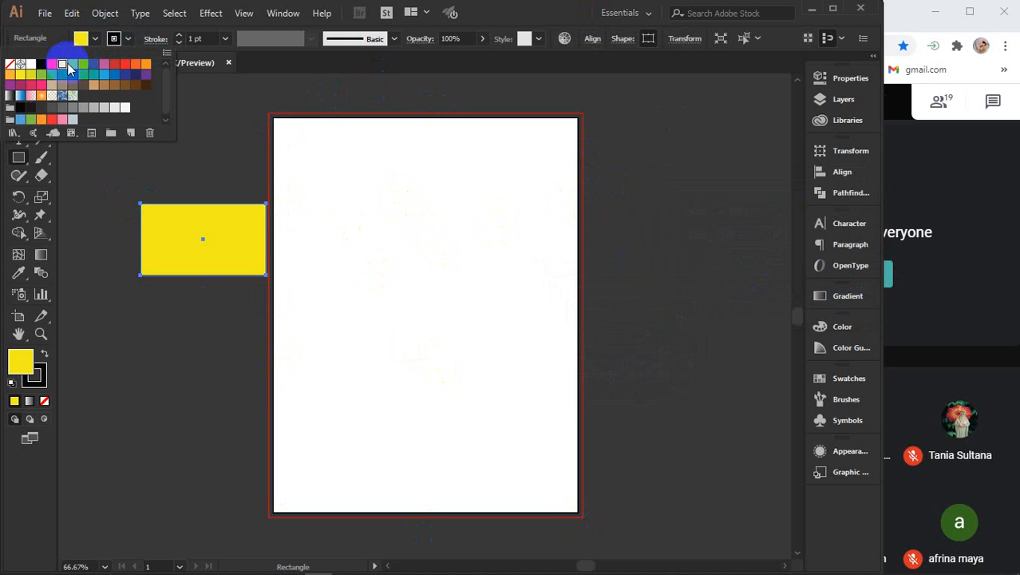
{"action": "left_click", "coordinate": [73, 63]}
{"action": "left_click", "coordinate": [82, 38]}
{"action": "key", "text": "v"}
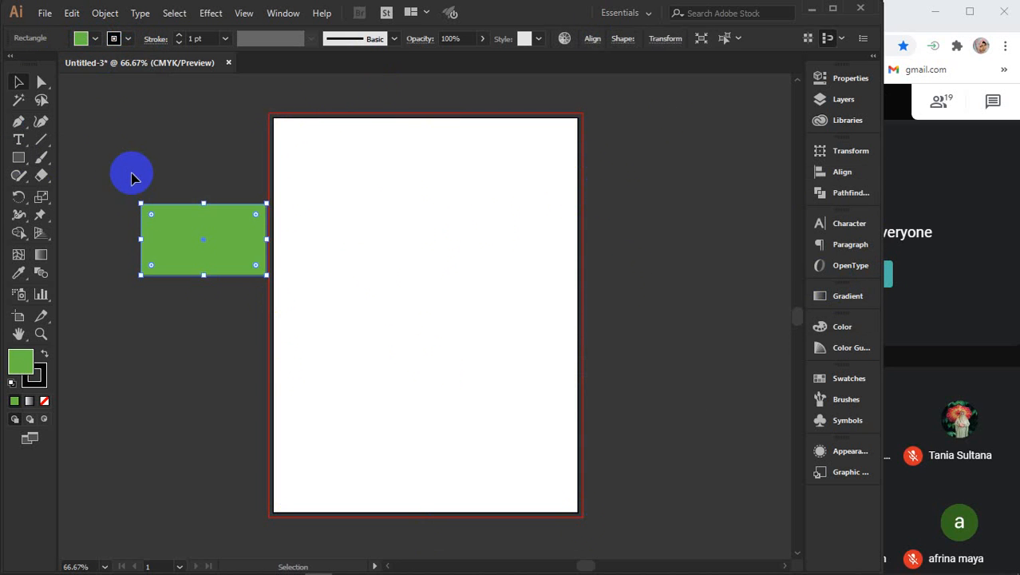
- Place the green rectangle in the artboard's upper left corner and duplicate it into a grid of two columns and five rows
{"action": "left_click_drag", "start_coordinate": [175, 240], "coordinate": [452, 166]}
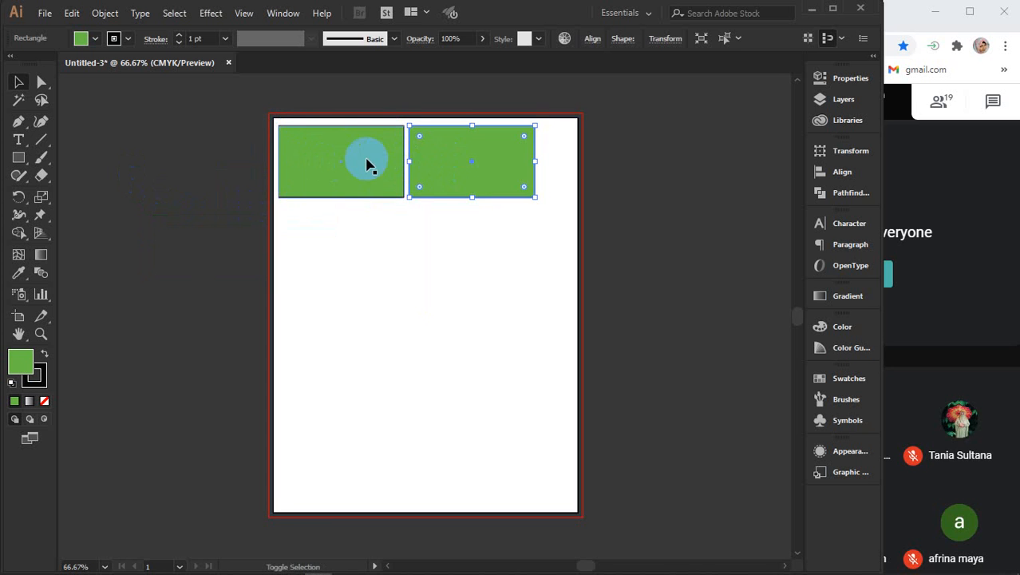
{"action": "left_click", "coordinate": [369, 160], "text": "shift"}
{"action": "left_click_drag", "start_coordinate": [369, 159], "coordinate": [367, 240]}
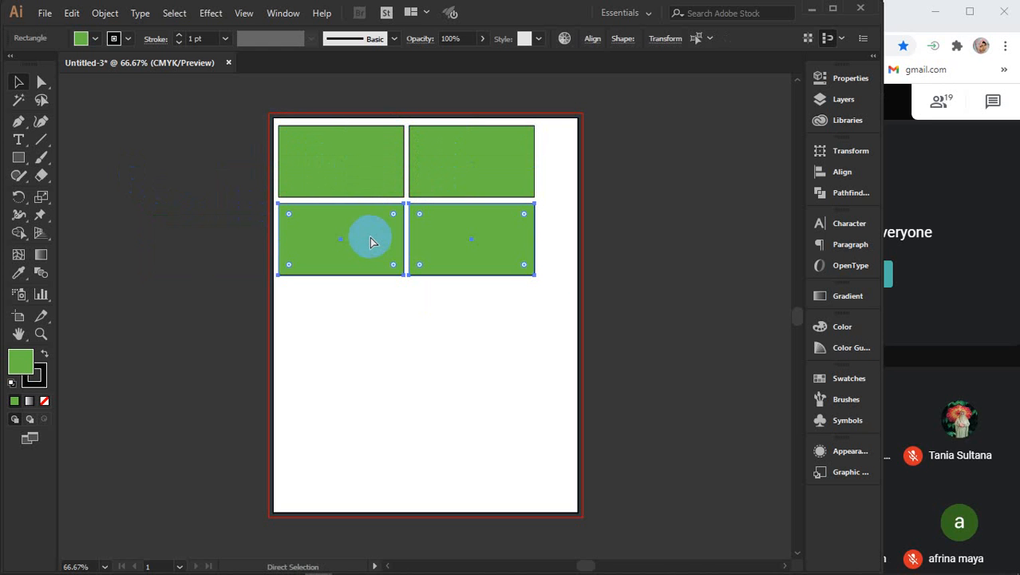
{"action": "key", "text": "ctrl+d"}
{"action": "key", "text": "ctrl+d"}
{"action": "key", "text": "ctrl+d"}
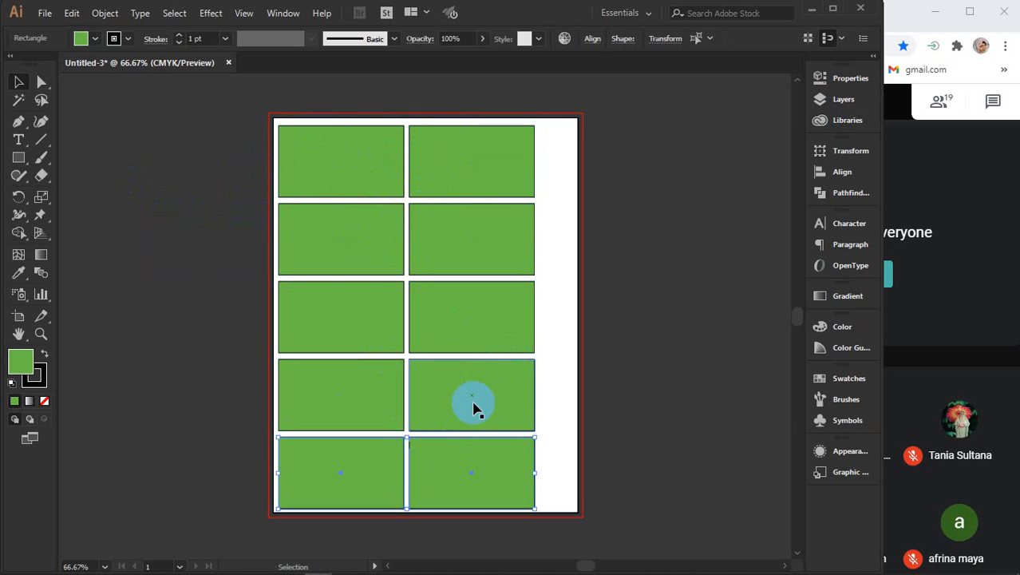
- Select all ten green rectangles on the artboard and delete them
{"action": "left_click", "coordinate": [456, 388], "text": "shift"}
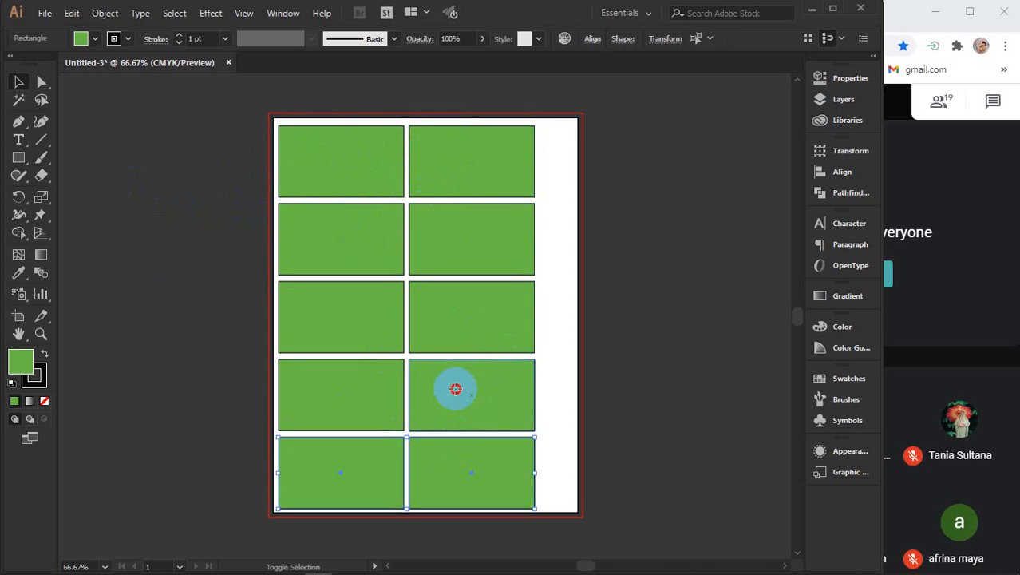
{"action": "left_click", "coordinate": [467, 303], "text": "shift"}
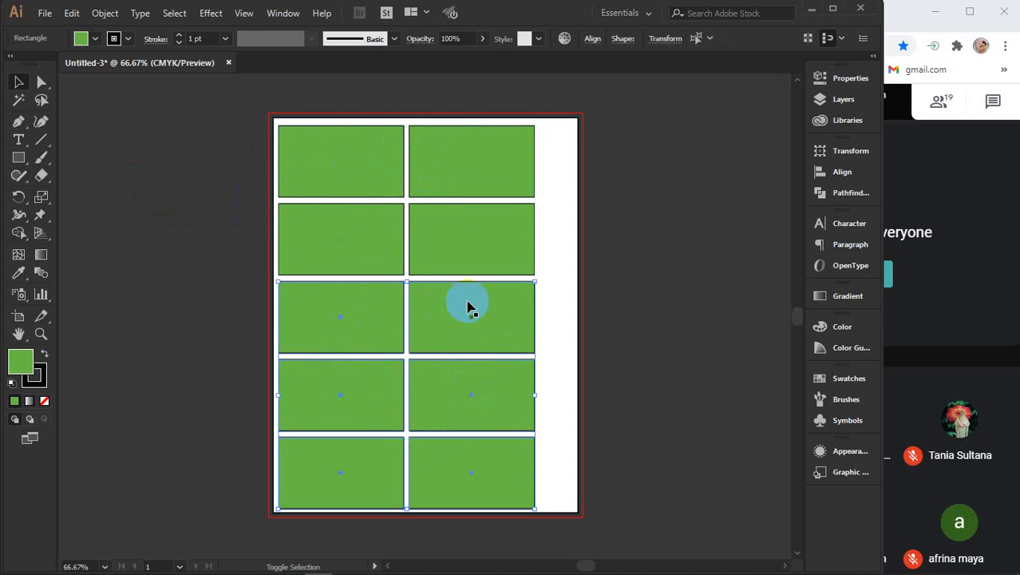
{"action": "left_click", "coordinate": [446, 243], "text": "shift"}
{"action": "left_click", "coordinate": [354, 207], "text": "shift"}
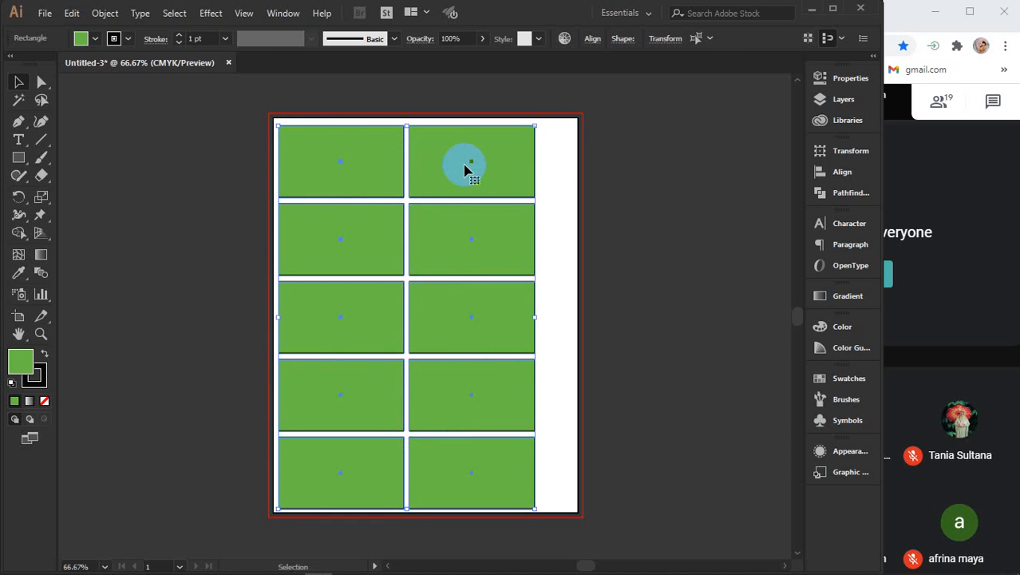
{"action": "key", "text": "Delete"}
- Start Offset Path on the full-page rectangle with an offset of -0.25 in and turn on its preview
{"action": "left_click", "coordinate": [459, 162]}
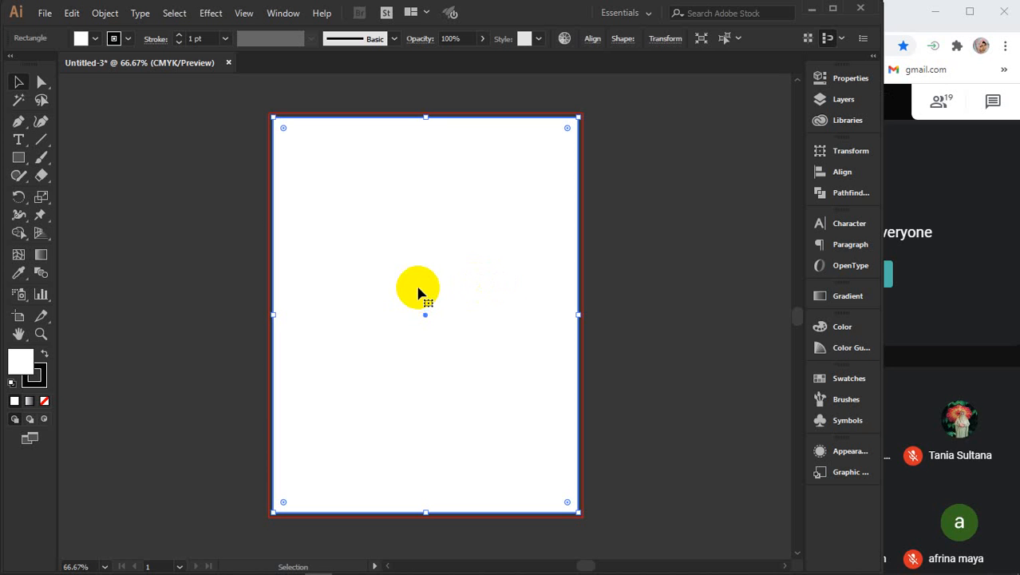
{"action": "left_click", "coordinate": [102, 16]}
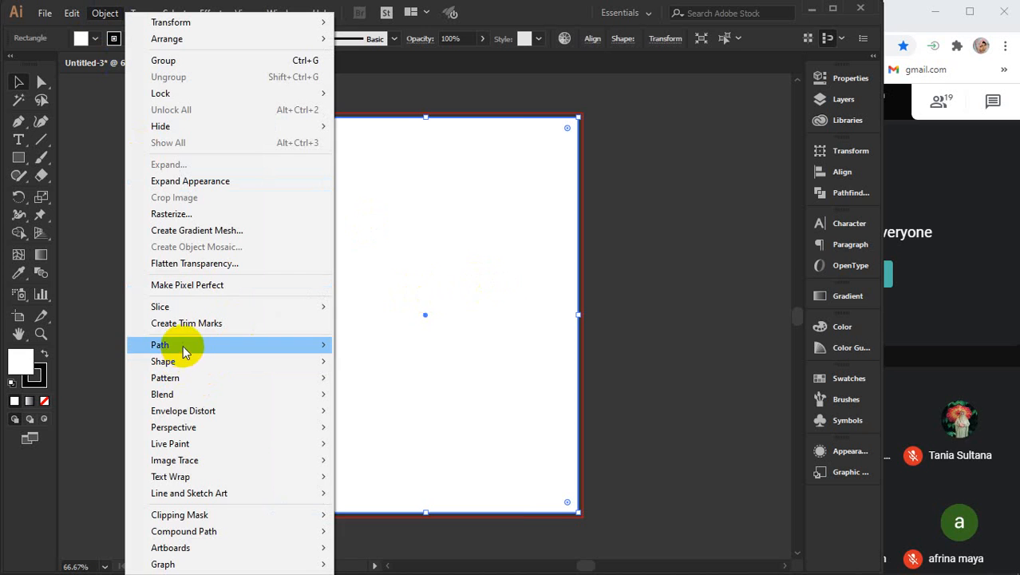
{"action": "mouse_move", "coordinate": [183, 348]}
{"action": "left_click", "coordinate": [401, 397]}
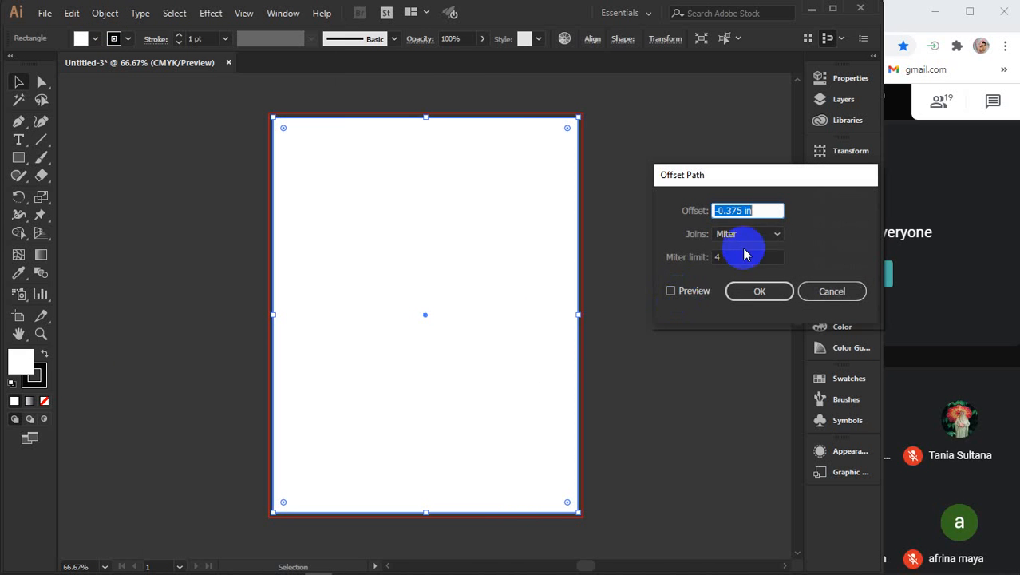
{"action": "left_click", "coordinate": [743, 211]}
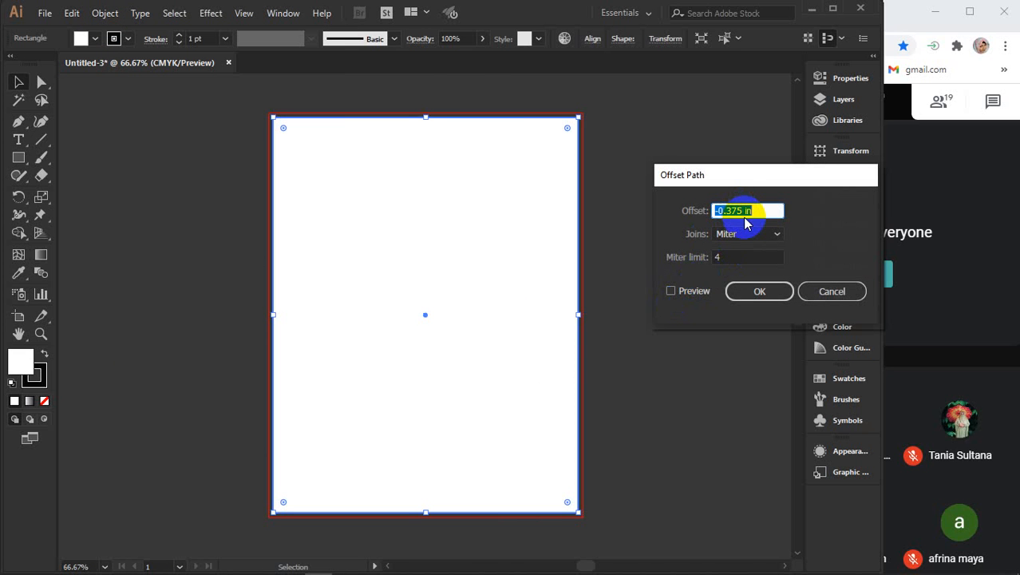
{"action": "type", "text": "-.25"}
{"action": "left_click", "coordinate": [671, 290]}
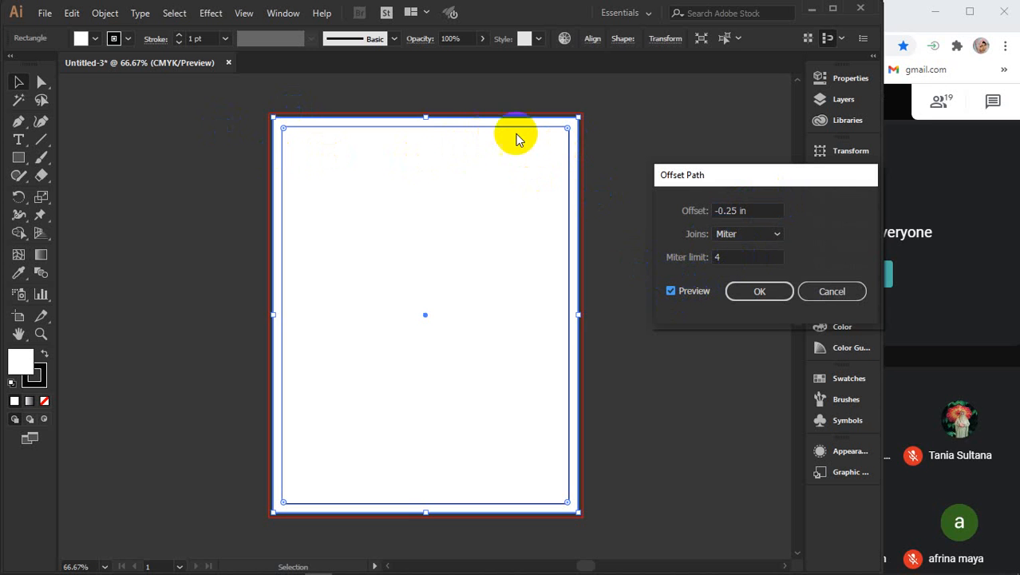
- Try larger inward offsets for the rectangle, going through -0.5, -0.625 and -0.75 in down to -0.875 in
{"action": "left_click", "coordinate": [756, 209]}
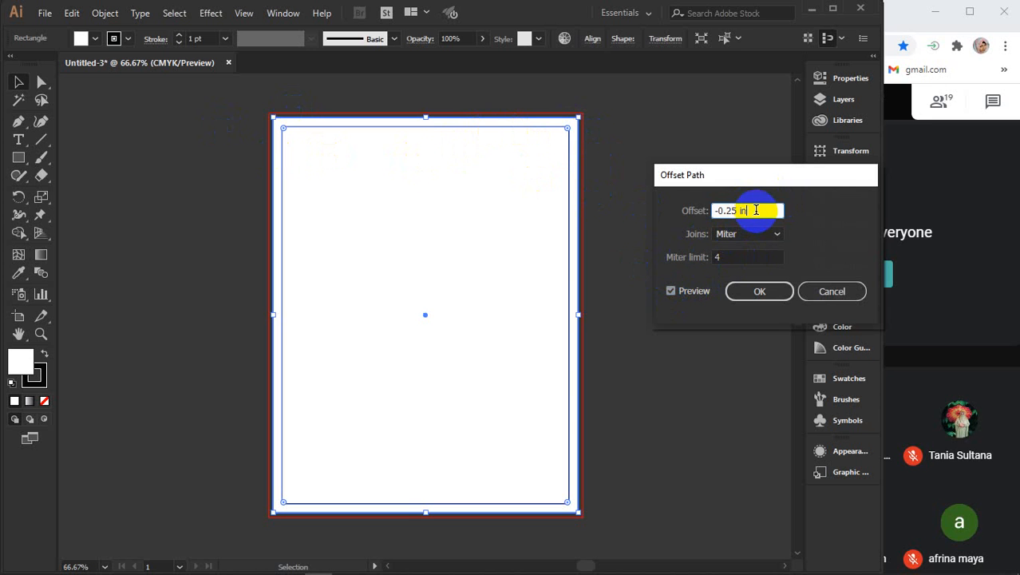
{"action": "key", "text": "Down"}
{"action": "key", "text": "Down"}
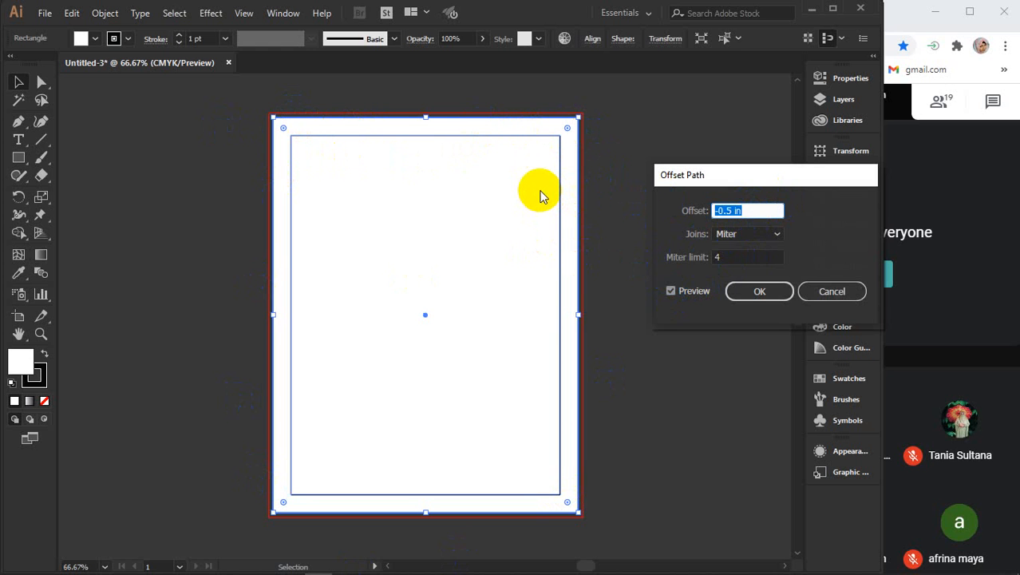
{"action": "left_click", "coordinate": [723, 213]}
{"action": "key", "text": "Down"}
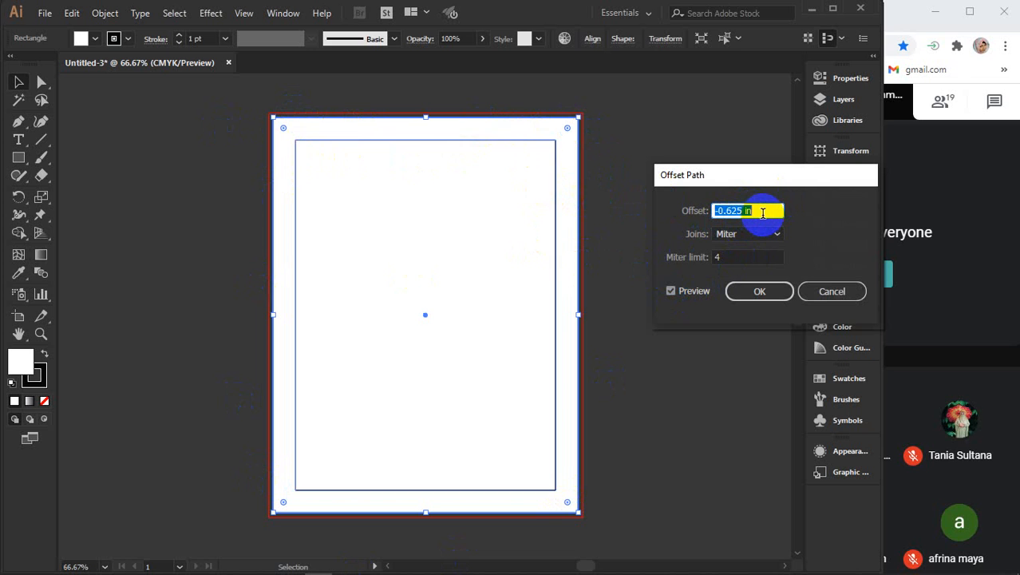
{"action": "key", "text": "Down"}
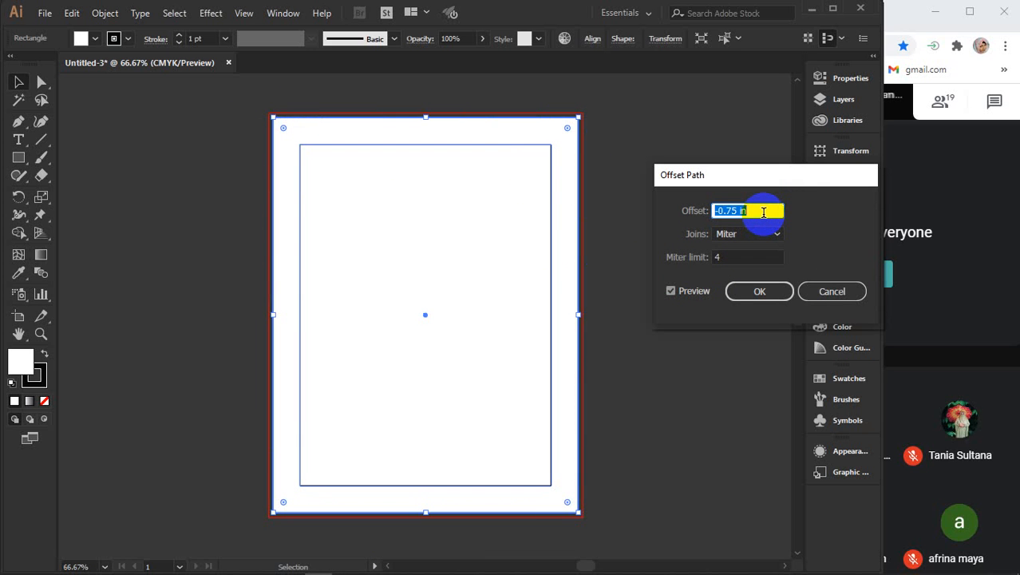
{"action": "key", "text": "Down"}
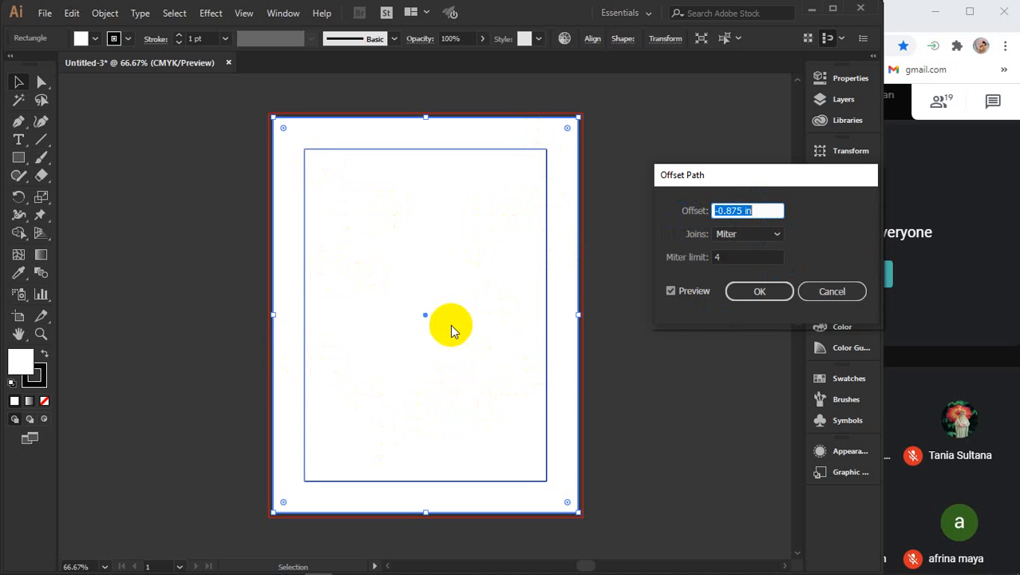
- Set the offset to -0.25 in and apply it to create the inner margin rectangle
{"action": "left_click", "coordinate": [762, 212]}
{"action": "type", "text": "-0.25"}
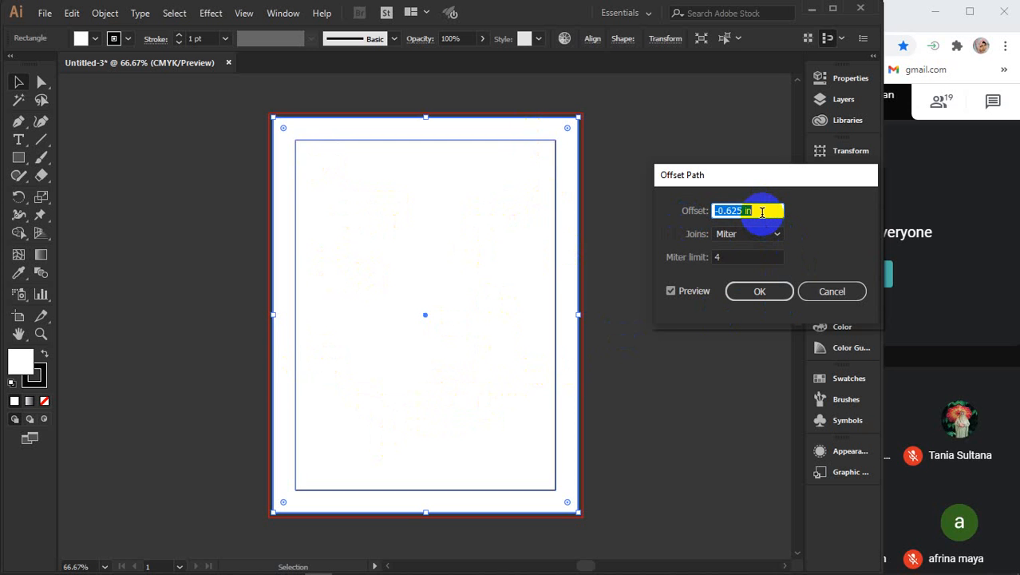
{"action": "left_click", "coordinate": [768, 292]}
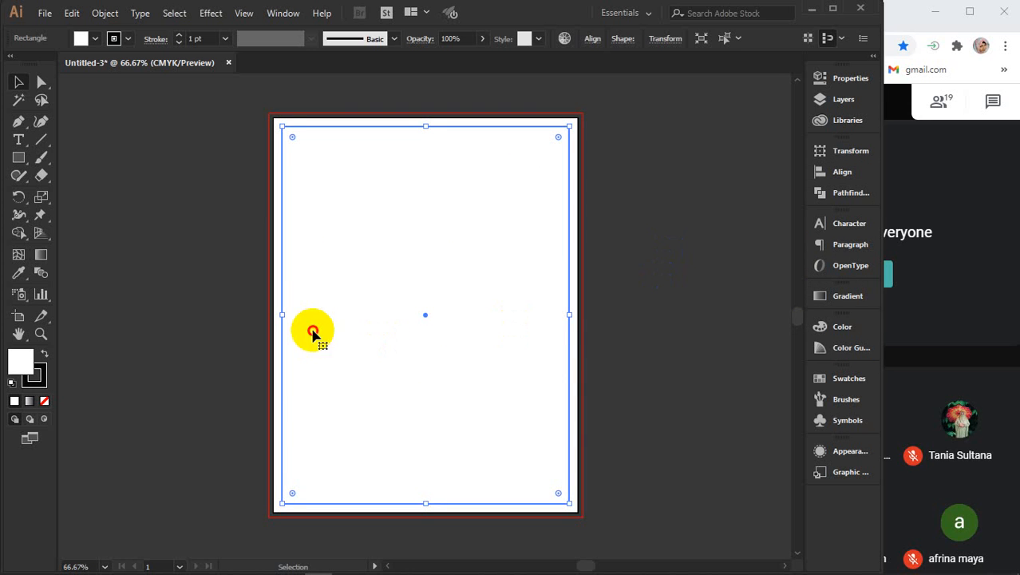
- Move the inner offset rectangle sideways past the artboard's right edge and undo the move
{"action": "left_click_drag", "start_coordinate": [315, 335], "coordinate": [537, 333]}
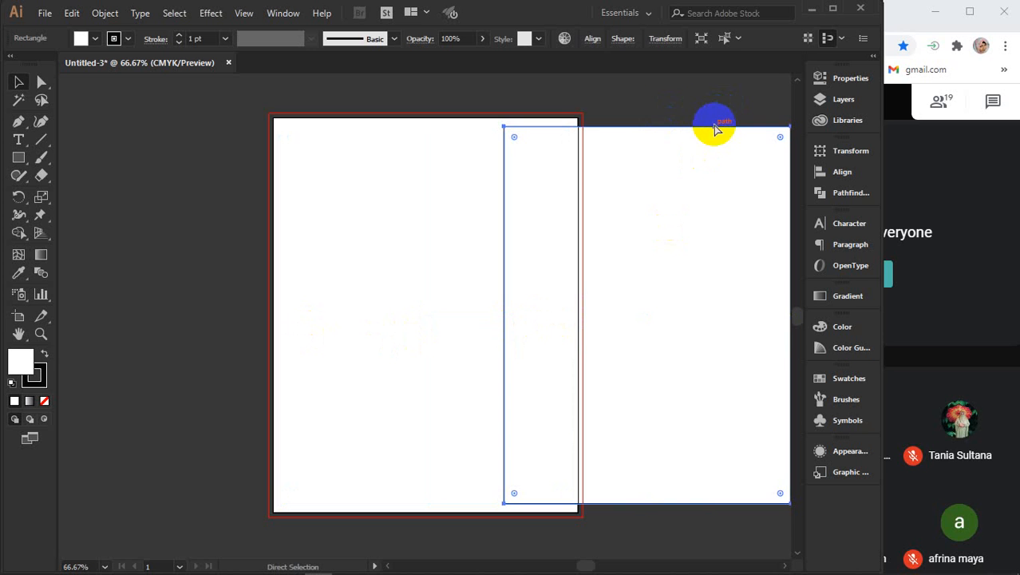
{"action": "key", "text": "ctrl+z"}
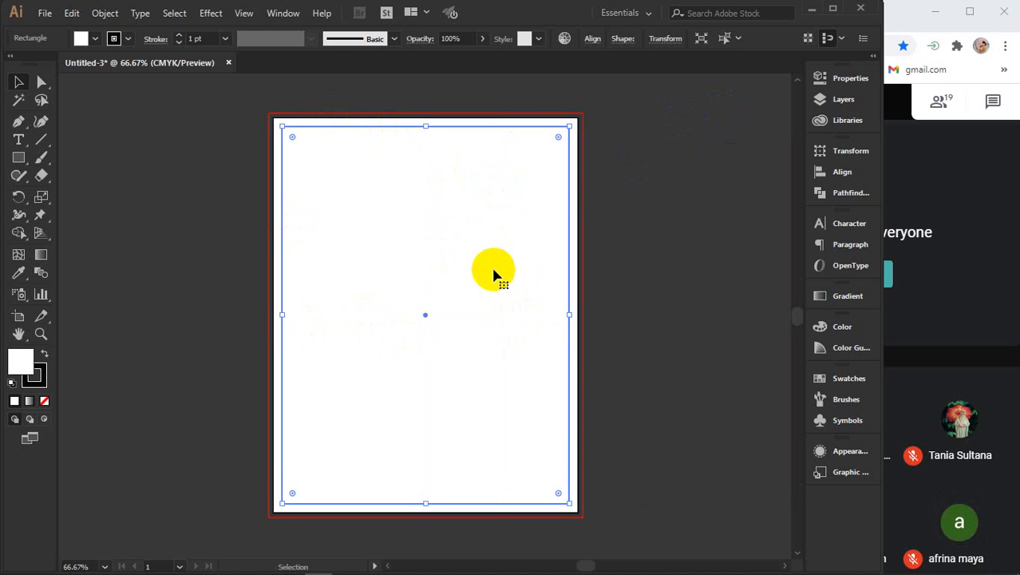
- Convert the inner offset rectangle into a guide, and undo a test move of the guide to the right
{"action": "key", "text": "a"}
{"action": "key", "text": "v"}
{"action": "left_click", "coordinate": [656, 251]}
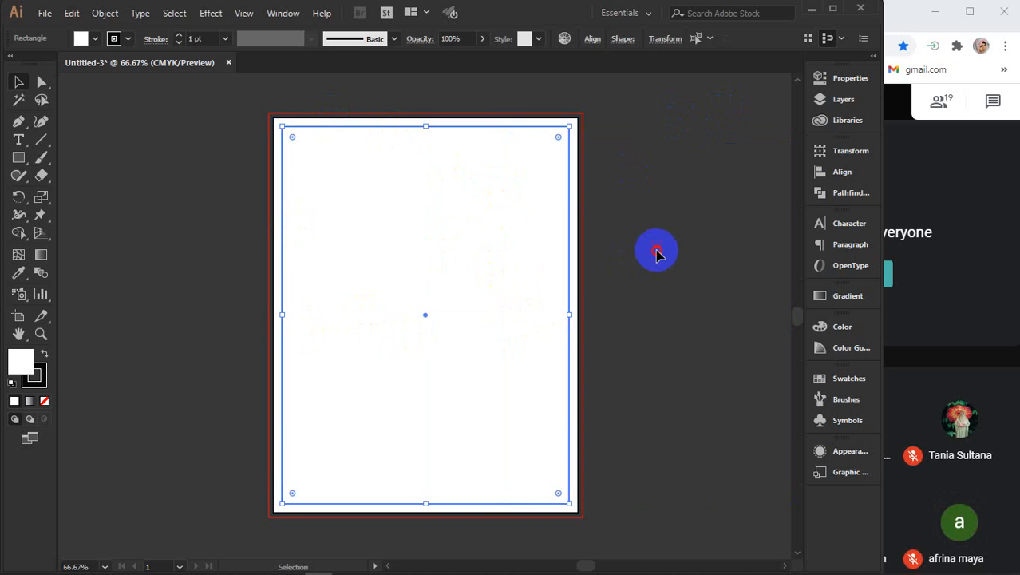
{"action": "left_click_drag", "start_coordinate": [444, 336], "coordinate": [601, 330]}
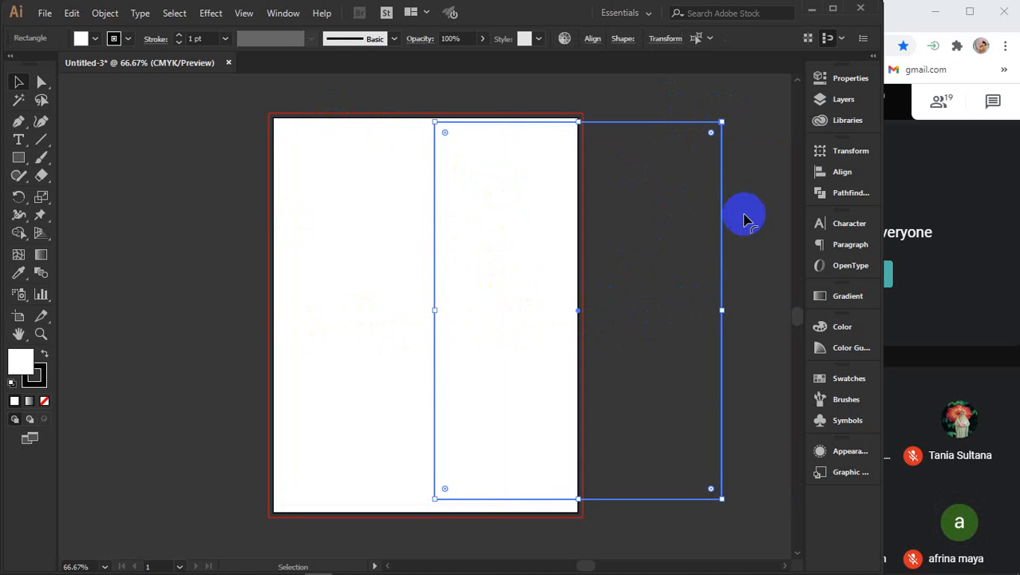
{"action": "key", "text": "ctrl+z"}
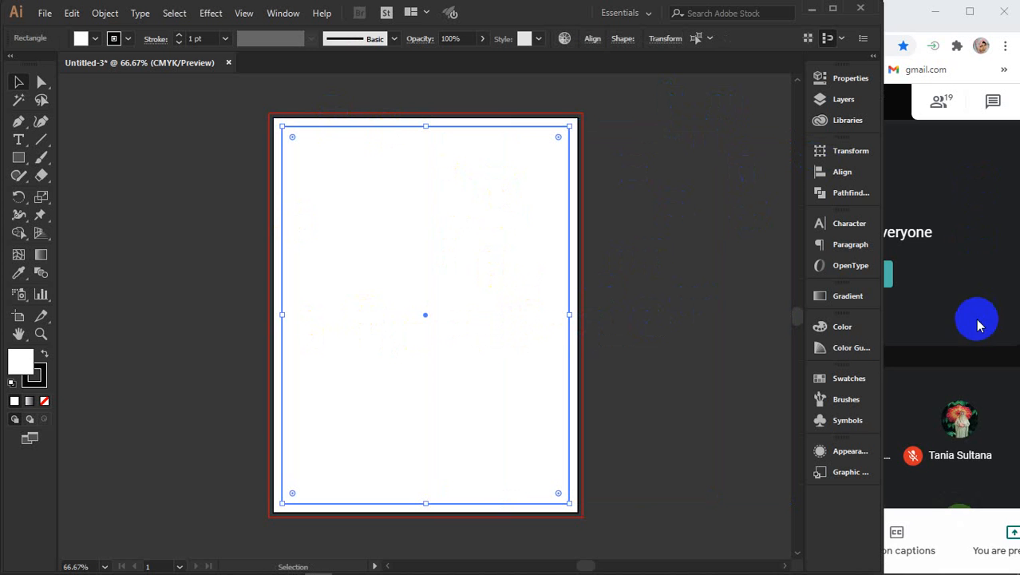
- Select the full-page rectangle together with the inner margin guide
{"action": "mouse_move", "coordinate": [907, 565]}
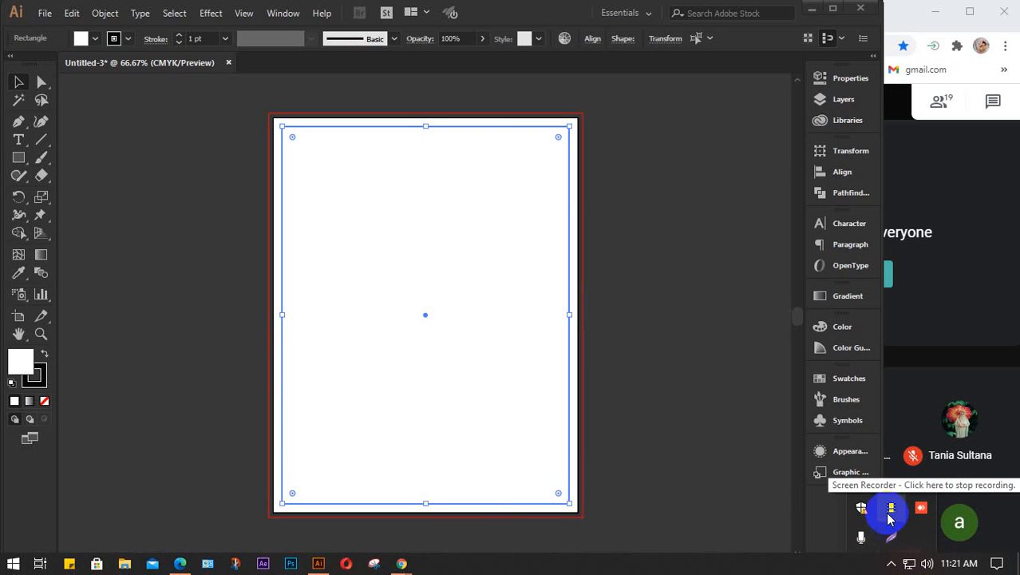
{"action": "scroll", "coordinate": [256, 102], "scroll_direction": "down", "scroll_amount": 1}
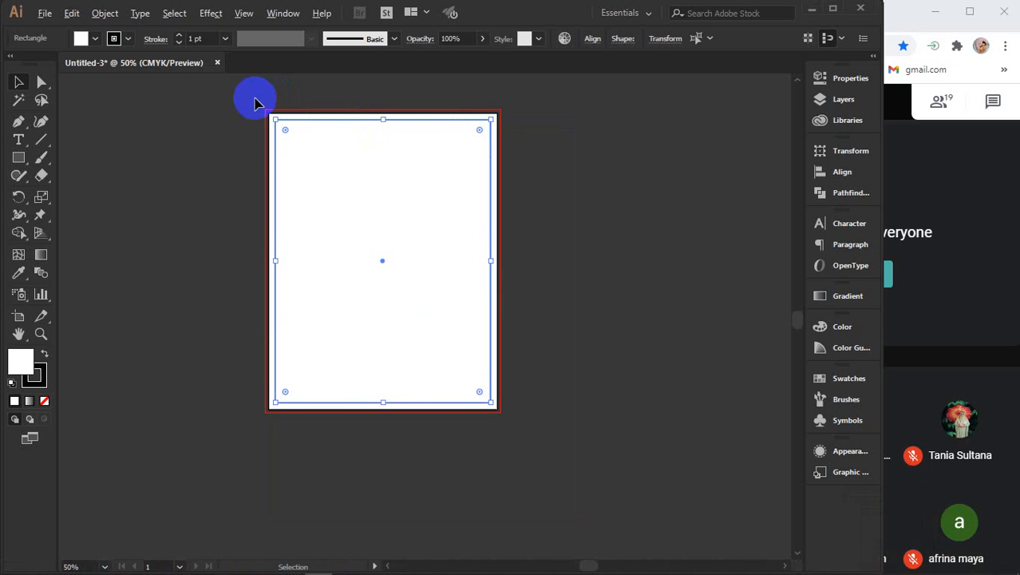
{"action": "scroll", "coordinate": [257, 316], "scroll_direction": "down", "scroll_amount": 2}
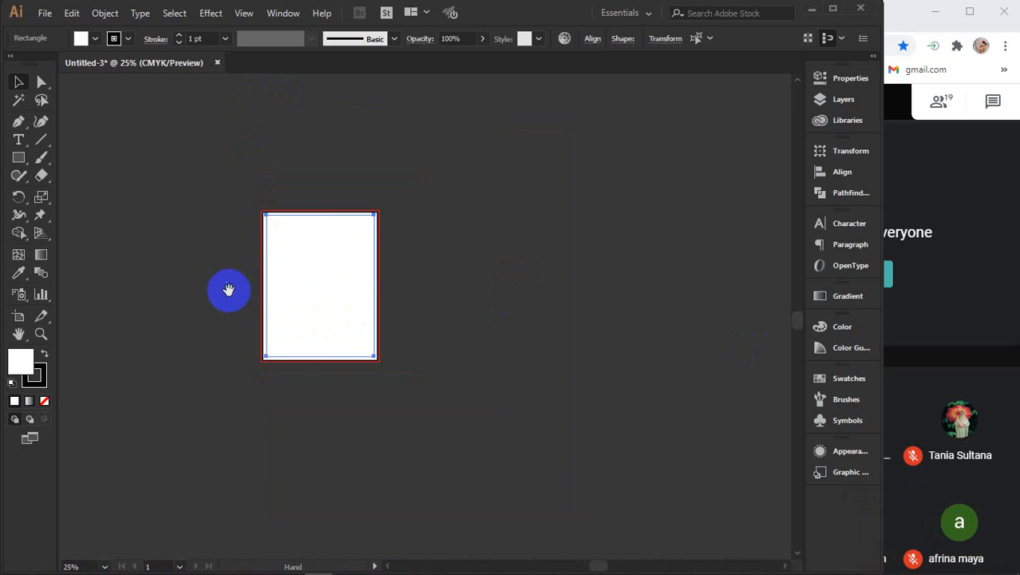
{"action": "scroll", "coordinate": [240, 289], "scroll_direction": "left", "scroll_amount": 2}
{"action": "left_click_drag", "start_coordinate": [222, 176], "coordinate": [502, 430]}
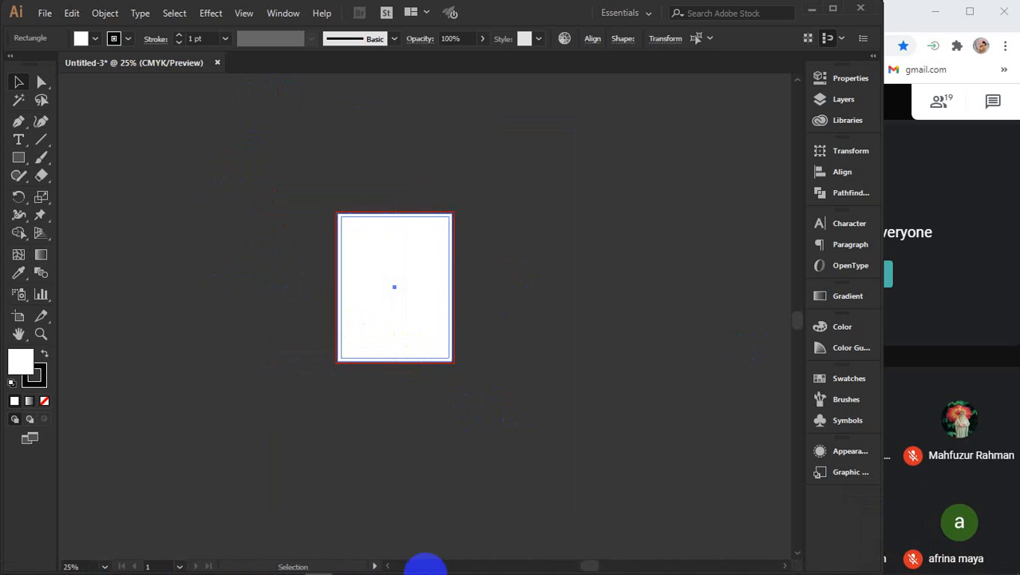
- Switch to Chrome, look up "flyer poster design" in Google Images, view the teal VectorStock business flyer, and return to Illustrator
{"action": "mouse_move", "coordinate": [401, 563]}
{"action": "left_click", "coordinate": [364, 489]}
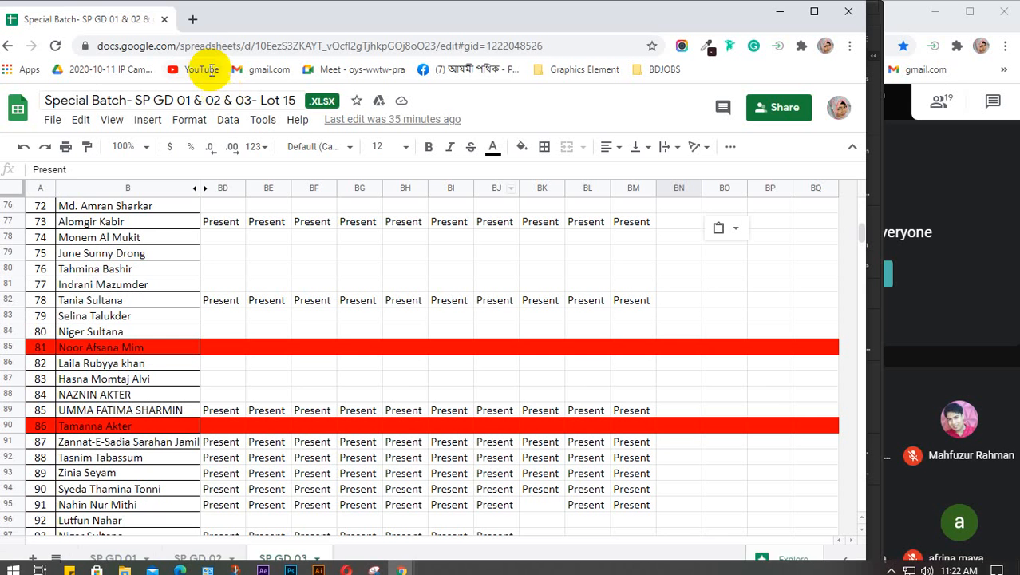
{"action": "left_click", "coordinate": [198, 19]}
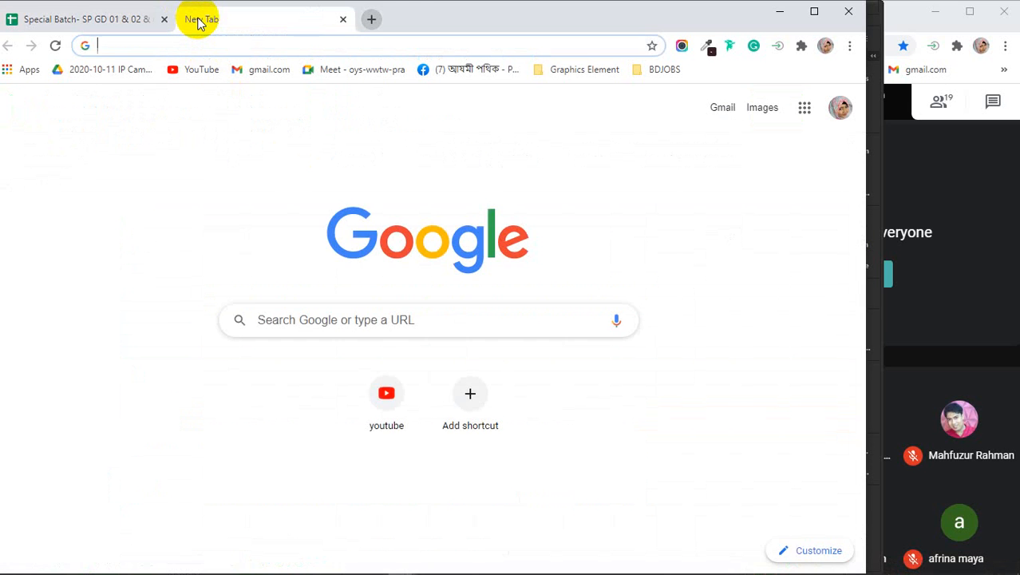
{"action": "type", "text": "flyer"}
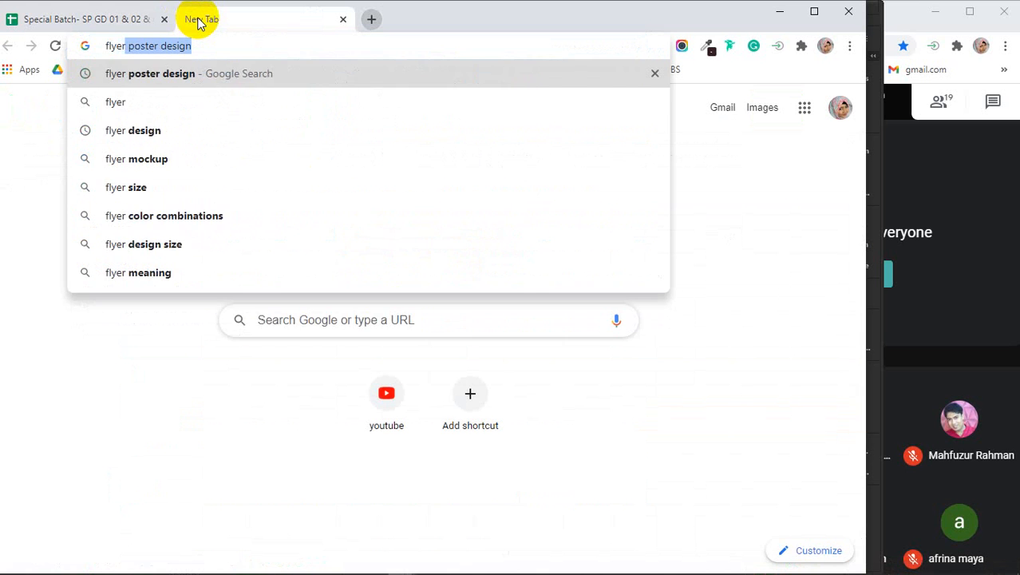
{"action": "key", "text": "Return"}
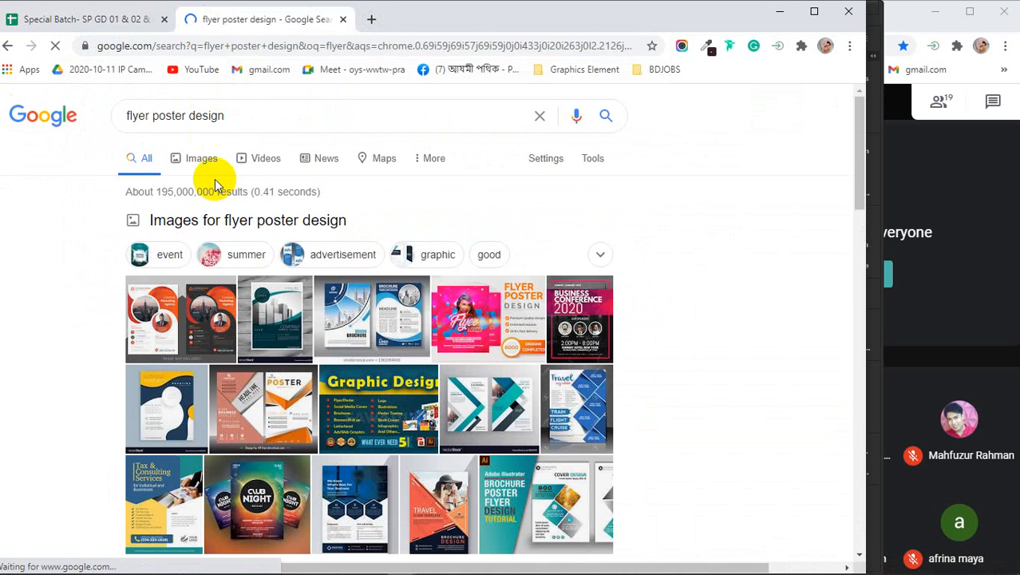
{"action": "left_click", "coordinate": [201, 160]}
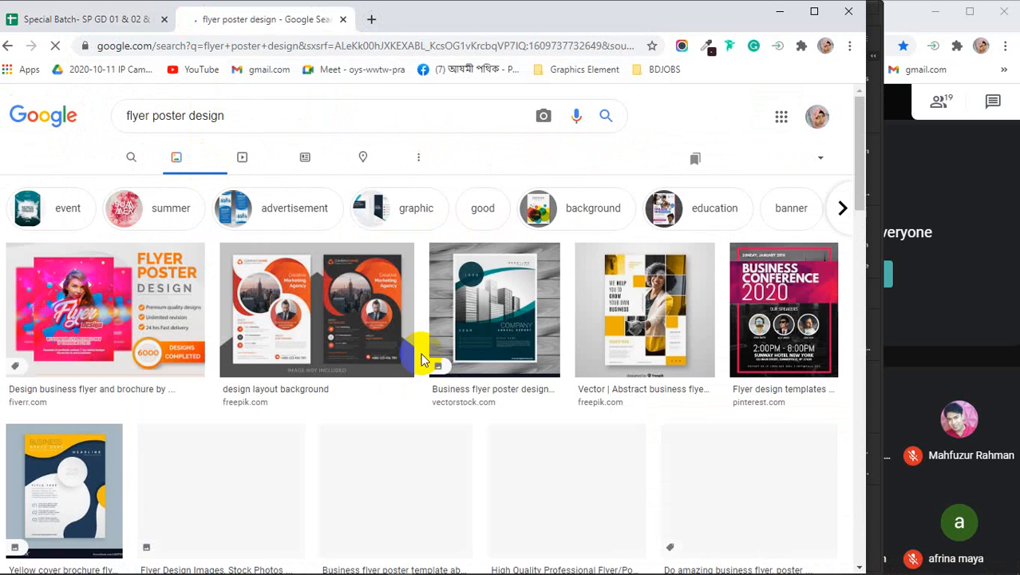
{"action": "left_click", "coordinate": [499, 307]}
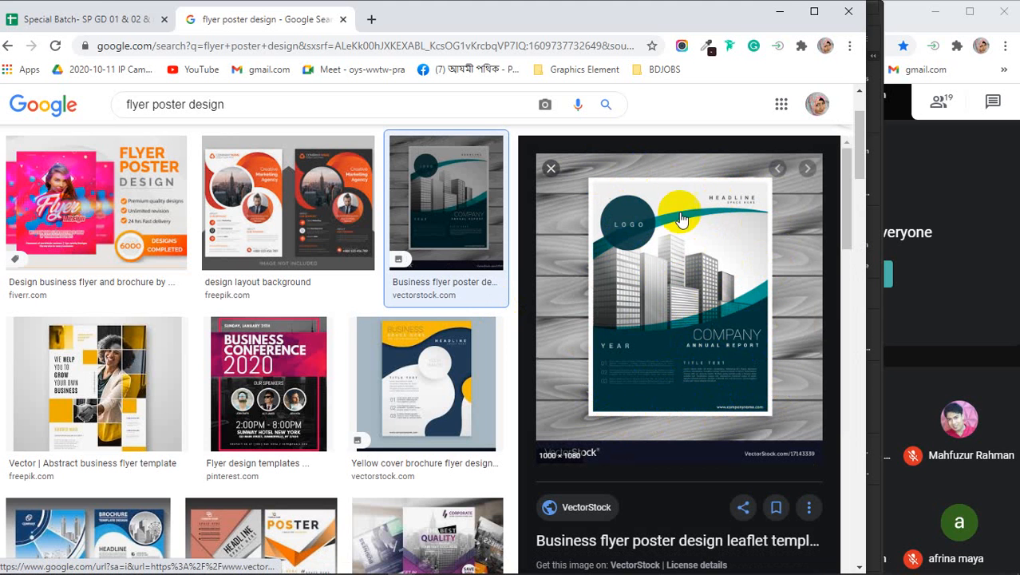
{"action": "left_click", "coordinate": [780, 11]}
{"action": "scroll", "coordinate": [424, 292], "scroll_direction": "up", "scroll_amount": 3}
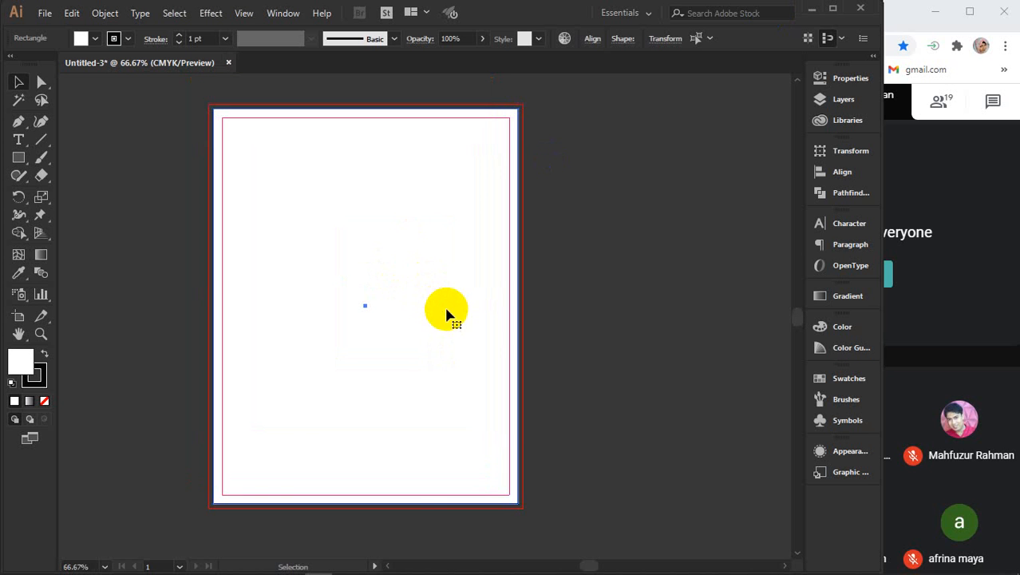
- Switch to Chrome to view the blue two-page Shutterstock brochure in the image results, and return to Illustrator
{"action": "mouse_move", "coordinate": [373, 565]}
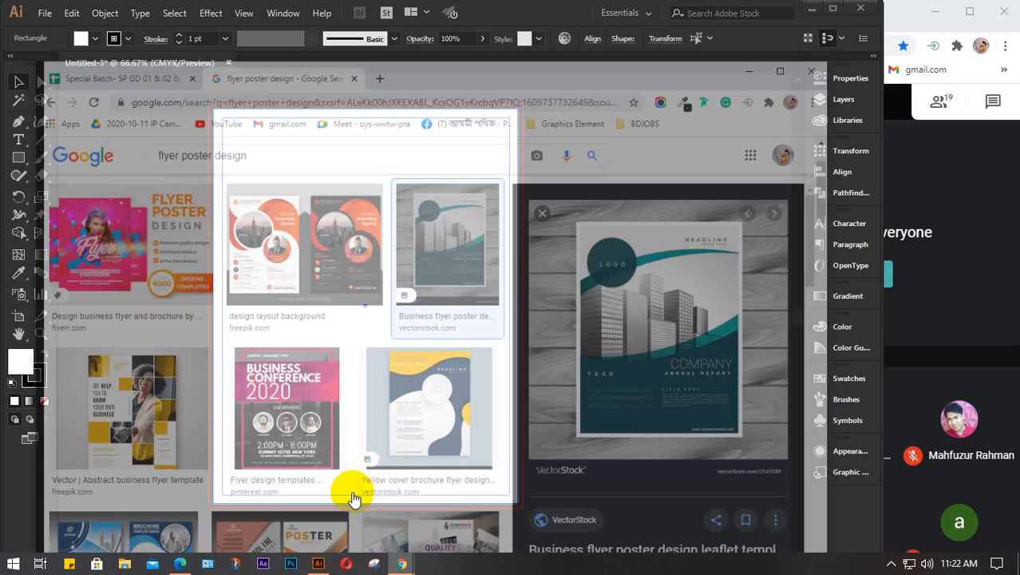
{"action": "left_click", "coordinate": [352, 485]}
{"action": "scroll", "coordinate": [373, 290], "scroll_direction": "down", "scroll_amount": 2}
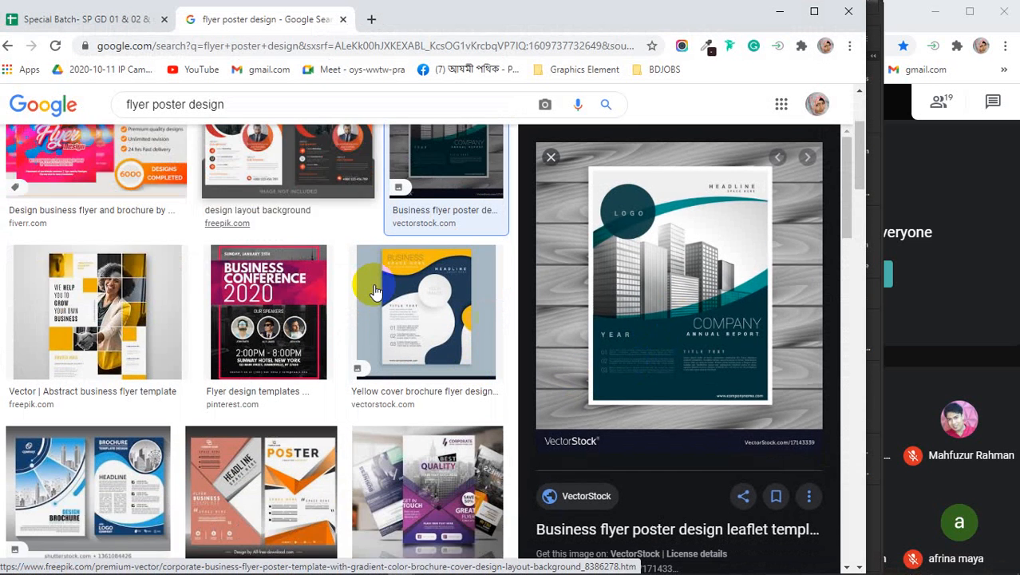
{"action": "left_click", "coordinate": [95, 404]}
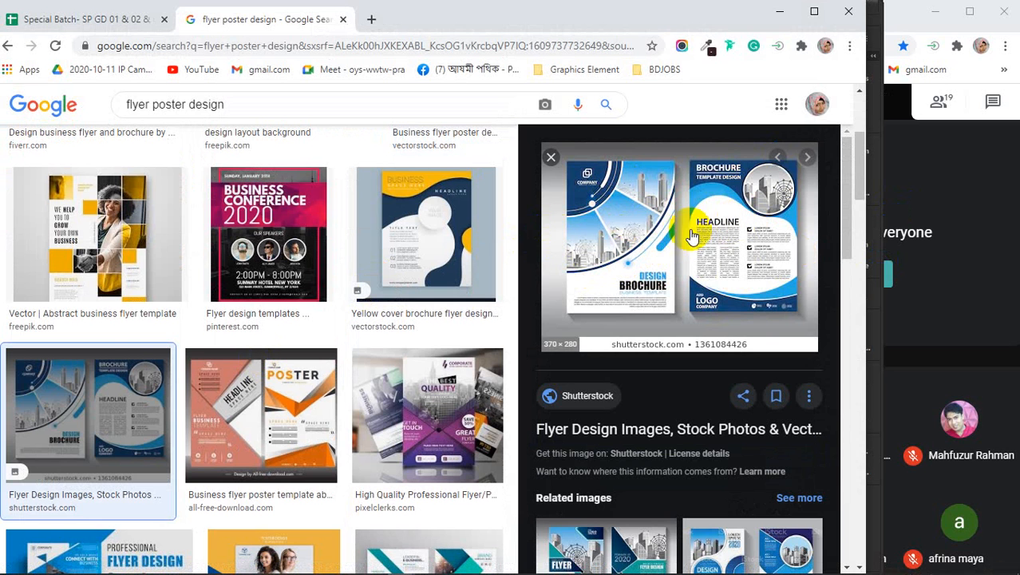
{"action": "left_click", "coordinate": [780, 11]}
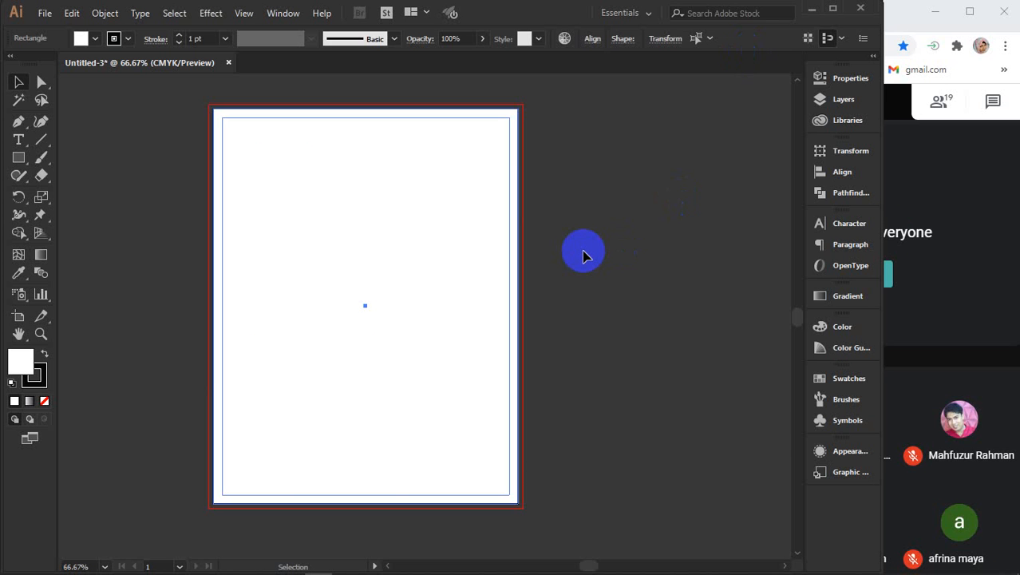
- Duplicate the full-page rectangle with its margin guide onto the empty canvas just right of the artboard
{"action": "scroll", "coordinate": [583, 255], "scroll_direction": "down", "scroll_amount": 2}
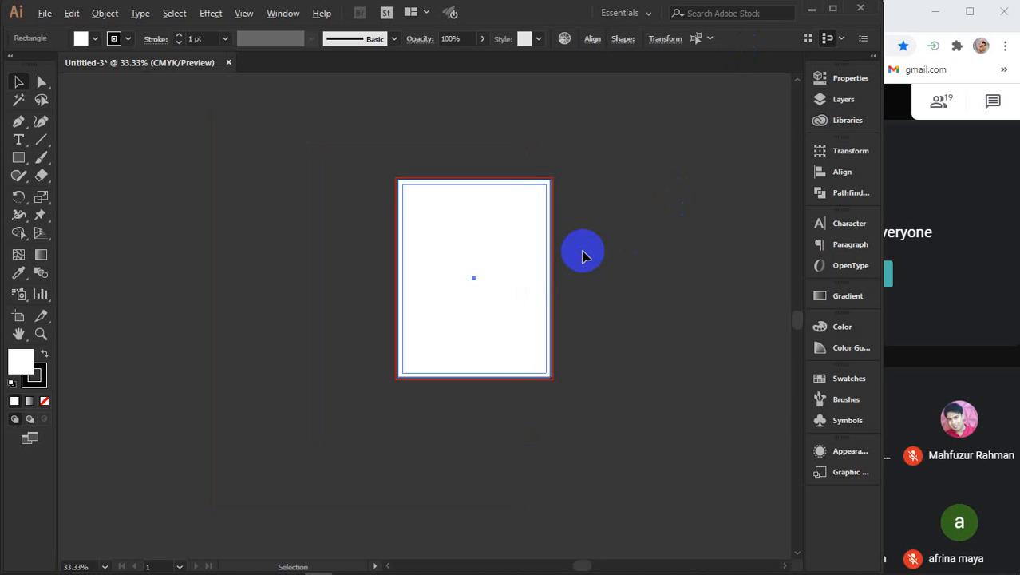
{"action": "left_click_drag", "start_coordinate": [637, 307], "coordinate": [533, 301]}
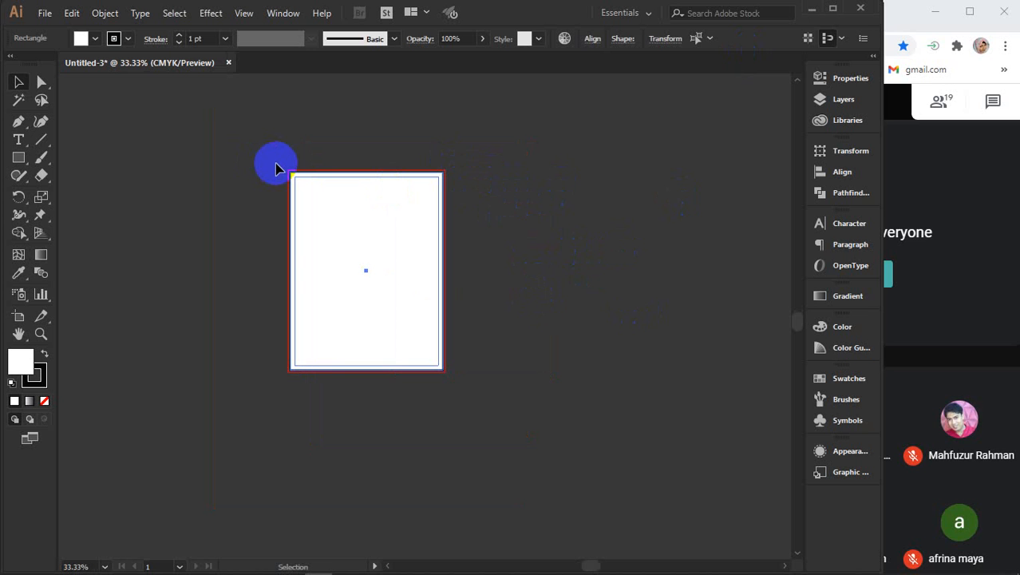
{"action": "left_click_drag", "start_coordinate": [273, 165], "coordinate": [533, 327]}
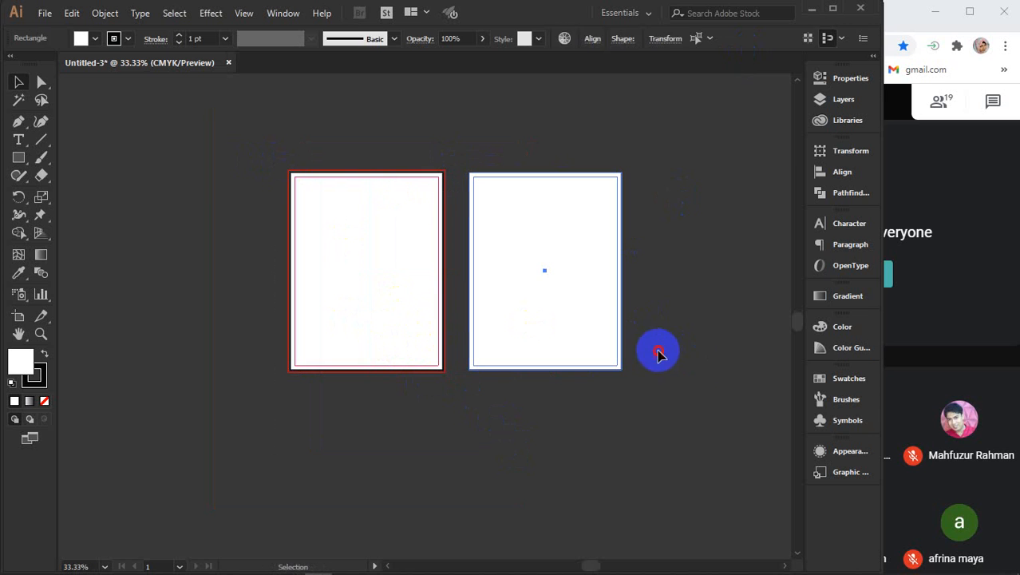
{"action": "left_click", "coordinate": [703, 361]}
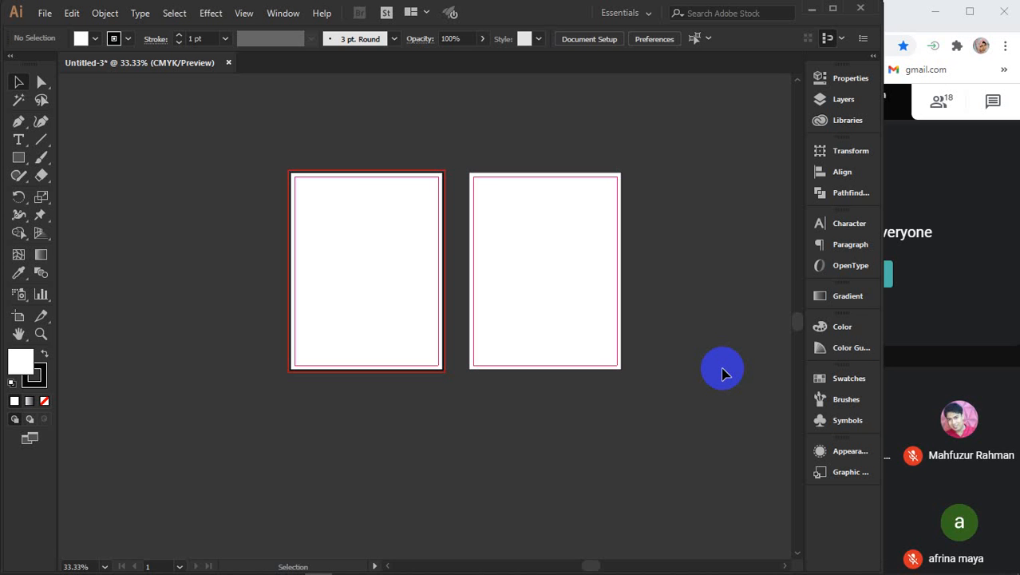
{"action": "left_click", "coordinate": [951, 319]}
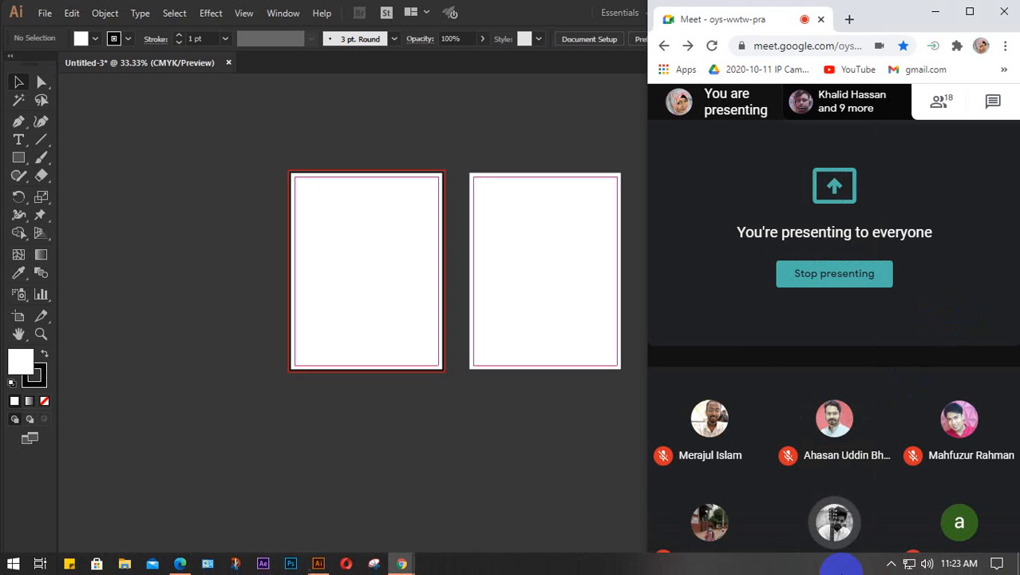
{"action": "left_click", "coordinate": [890, 563]}
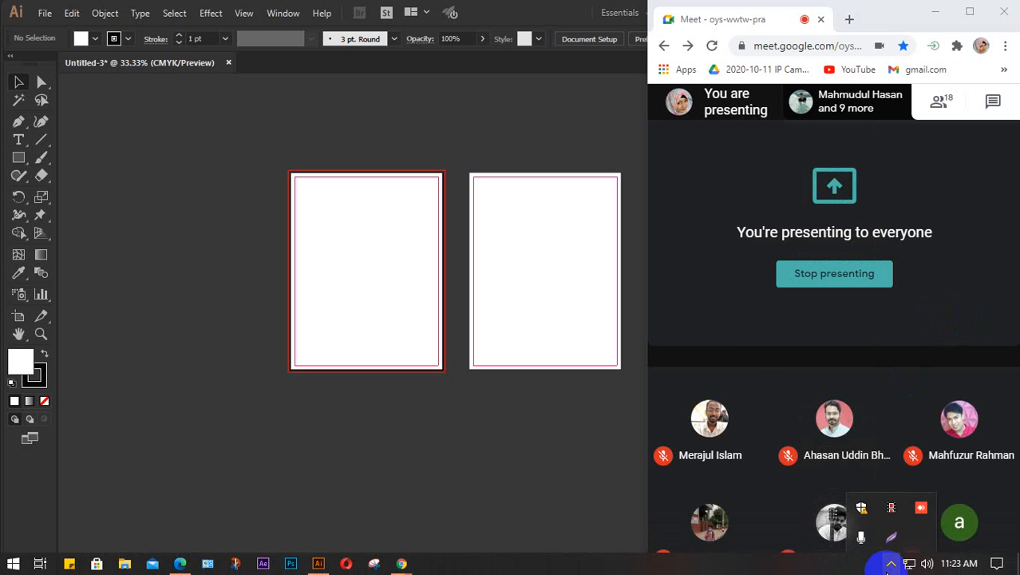
{"action": "left_click", "coordinate": [954, 291]}
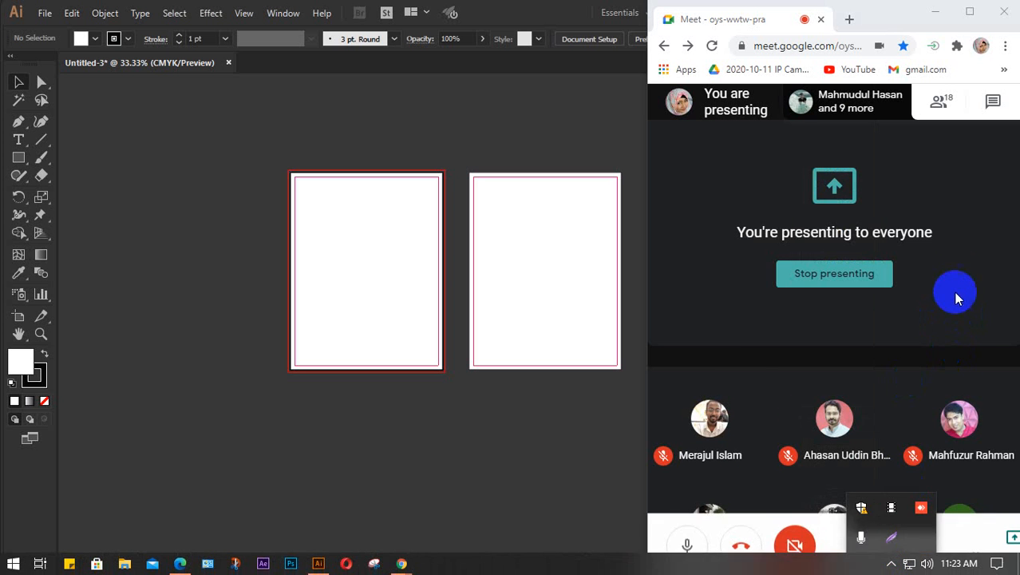
{"action": "left_click", "coordinate": [518, 459]}
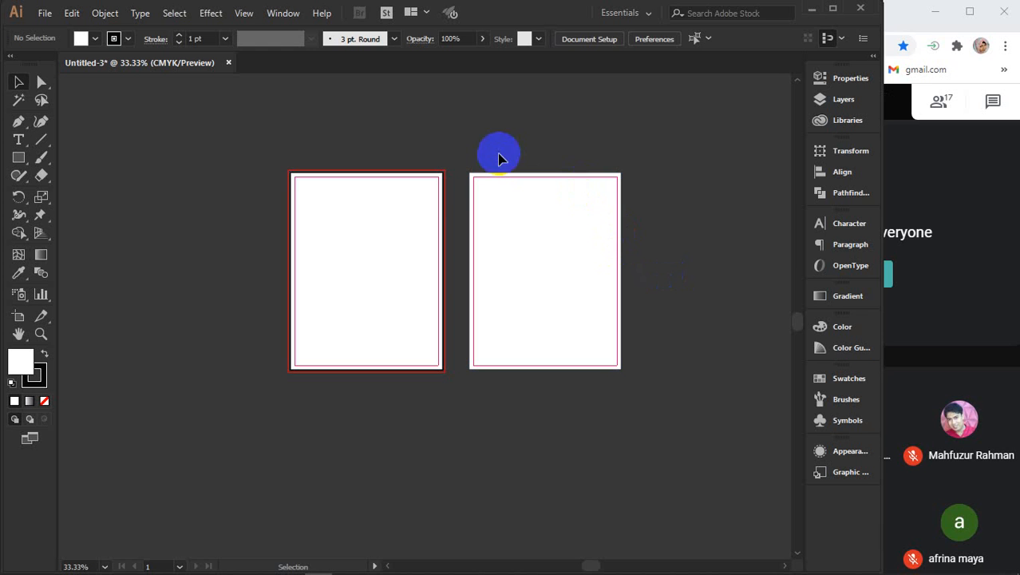
{"action": "left_click", "coordinate": [407, 449]}
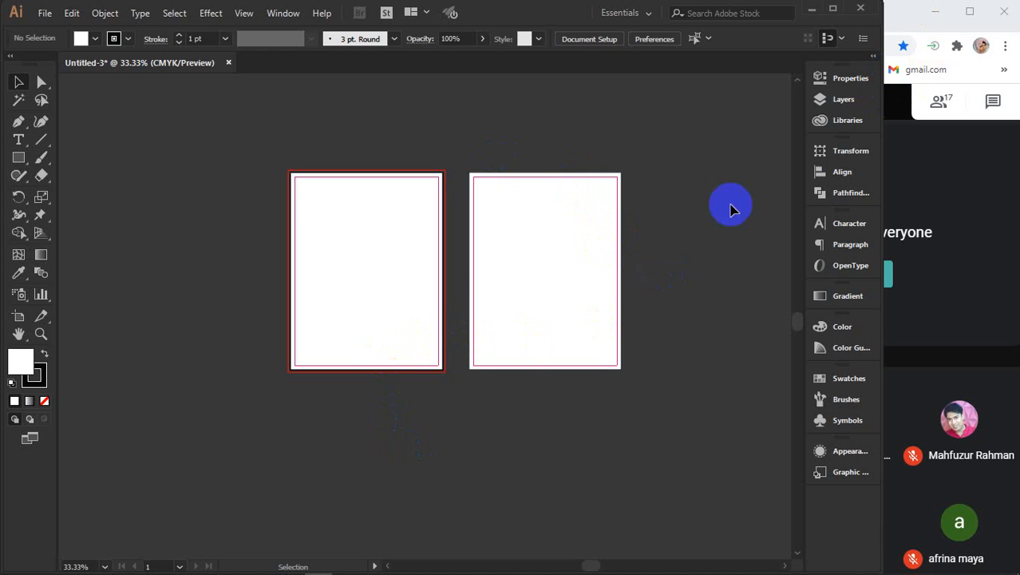
{"action": "scroll", "coordinate": [583, 363], "scroll_direction": "down", "scroll_amount": 2}
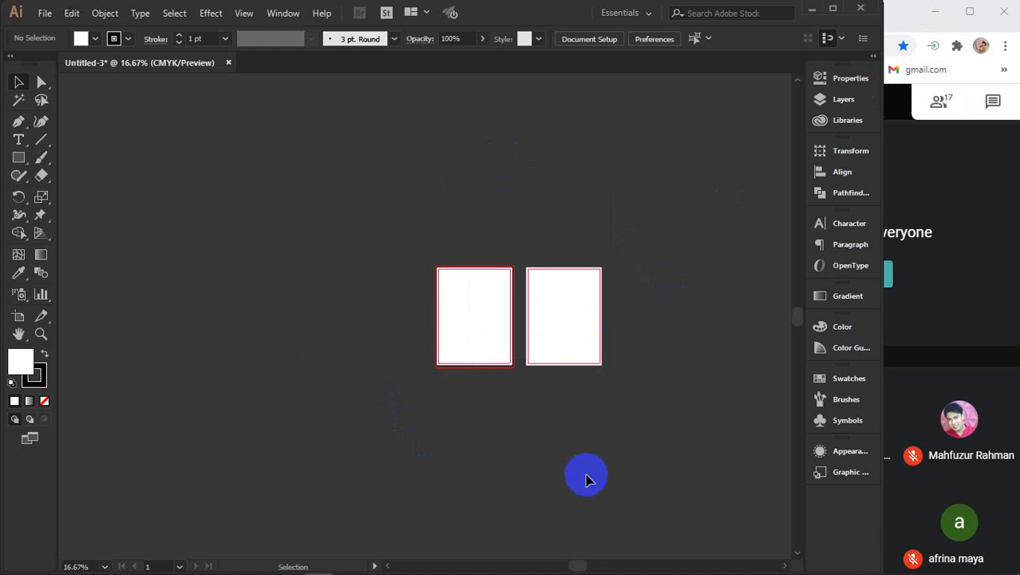
{"action": "left_click_drag", "start_coordinate": [592, 467], "coordinate": [515, 414]}
{"action": "left_click_drag", "start_coordinate": [332, 178], "coordinate": [658, 381]}
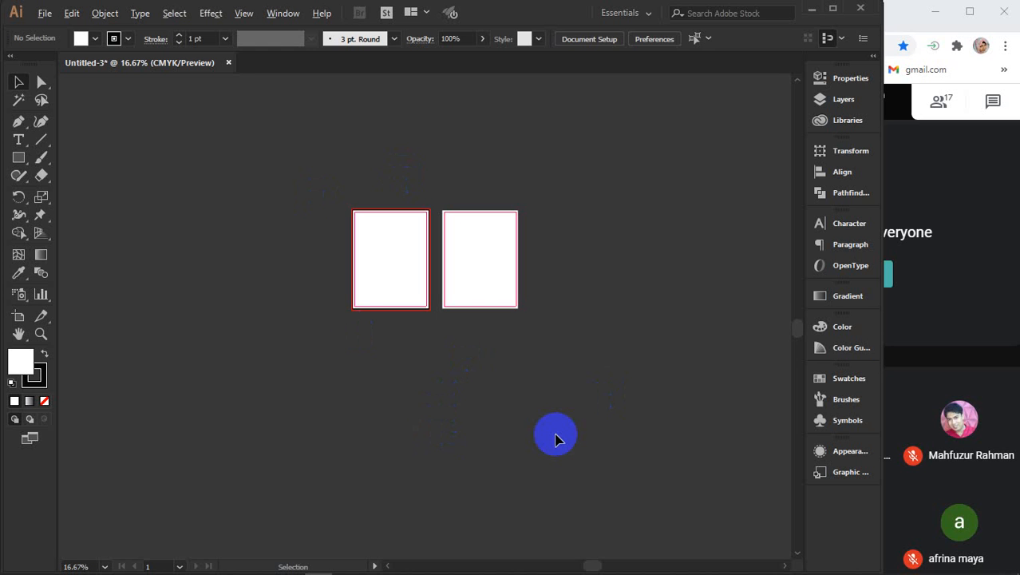
{"action": "scroll", "coordinate": [556, 438], "scroll_direction": "down", "scroll_amount": 5}
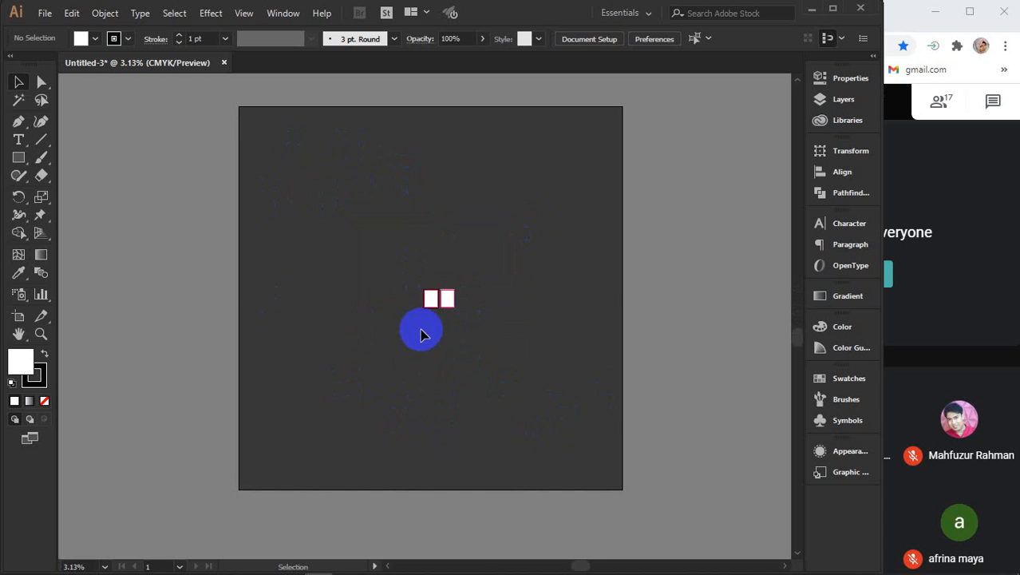
{"action": "scroll", "coordinate": [433, 304], "scroll_direction": "up", "scroll_amount": 5}
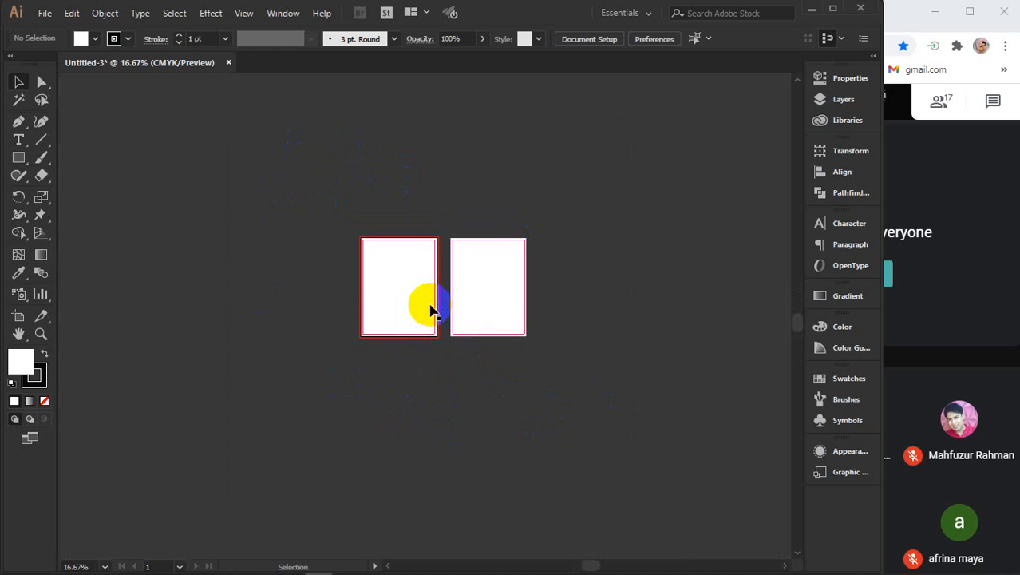
- Create a new document 7 in wide and 5 in high, in landscape, with the bleed set to 0
{"action": "key", "text": "ctrl+n"}
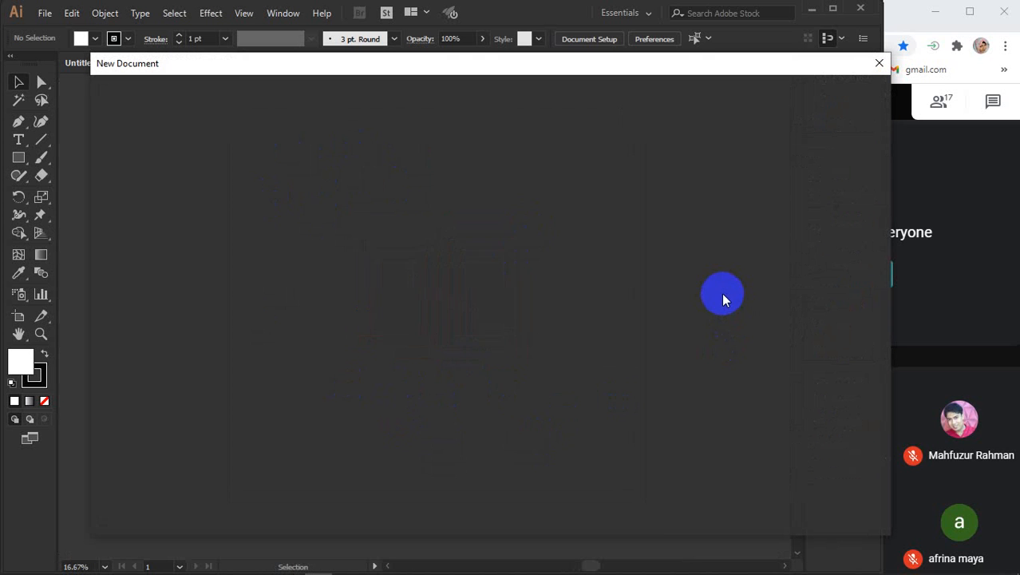
{"action": "left_click_drag", "start_coordinate": [701, 203], "coordinate": [667, 211]}
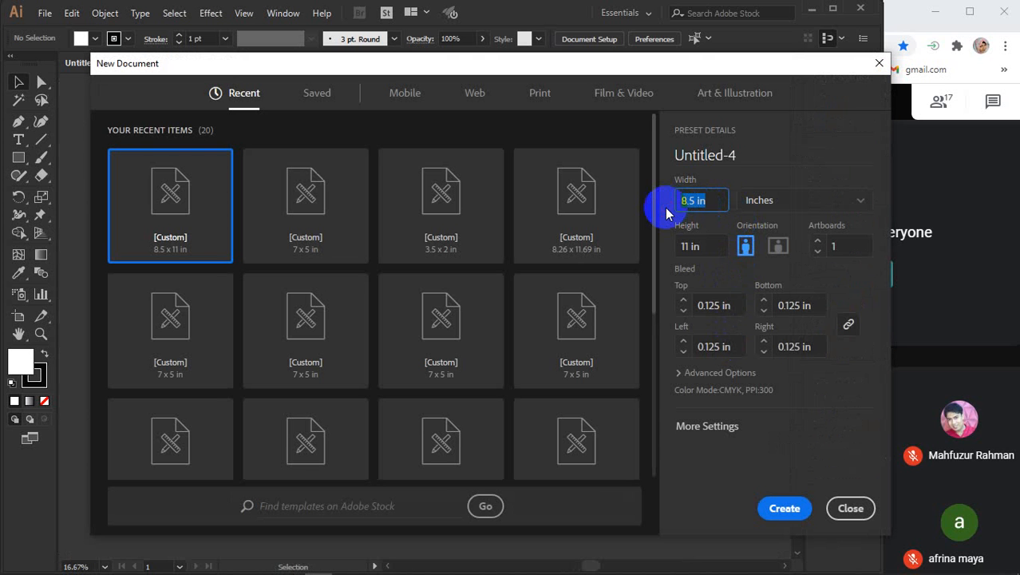
{"action": "type", "text": "7"}
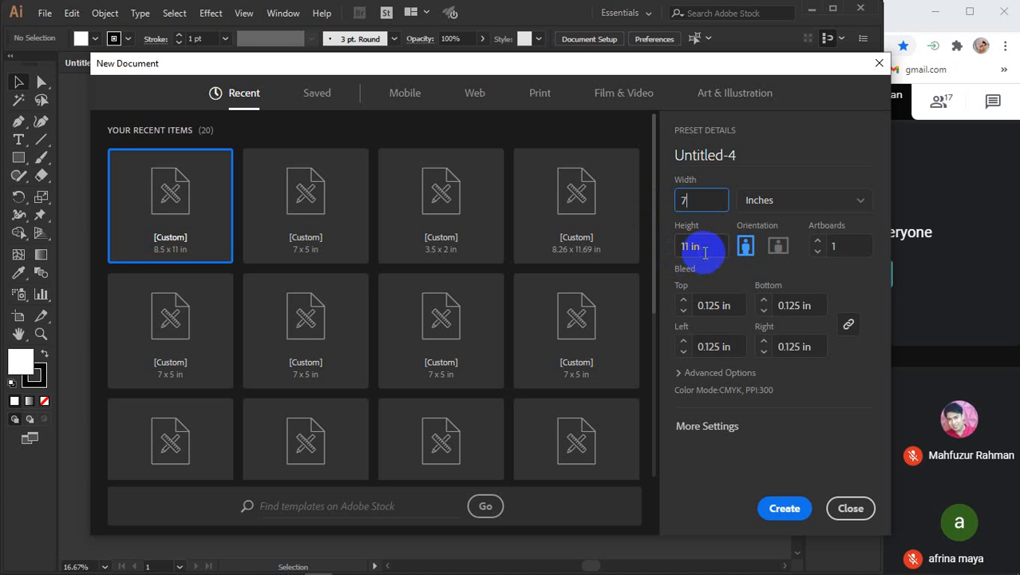
{"action": "left_click_drag", "start_coordinate": [701, 251], "coordinate": [660, 255]}
{"action": "type", "text": "5"}
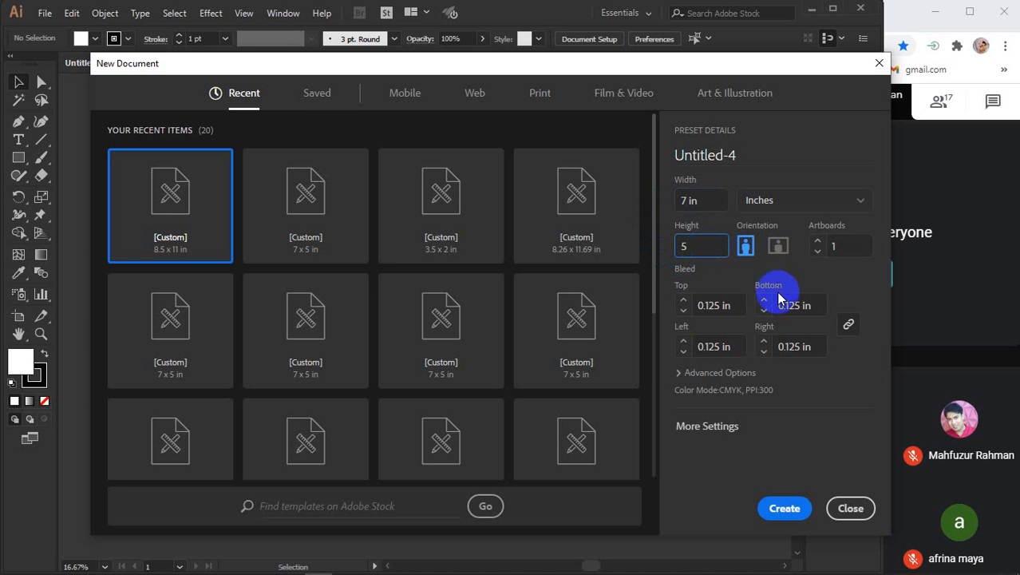
{"action": "left_click_drag", "start_coordinate": [727, 305], "coordinate": [660, 309]}
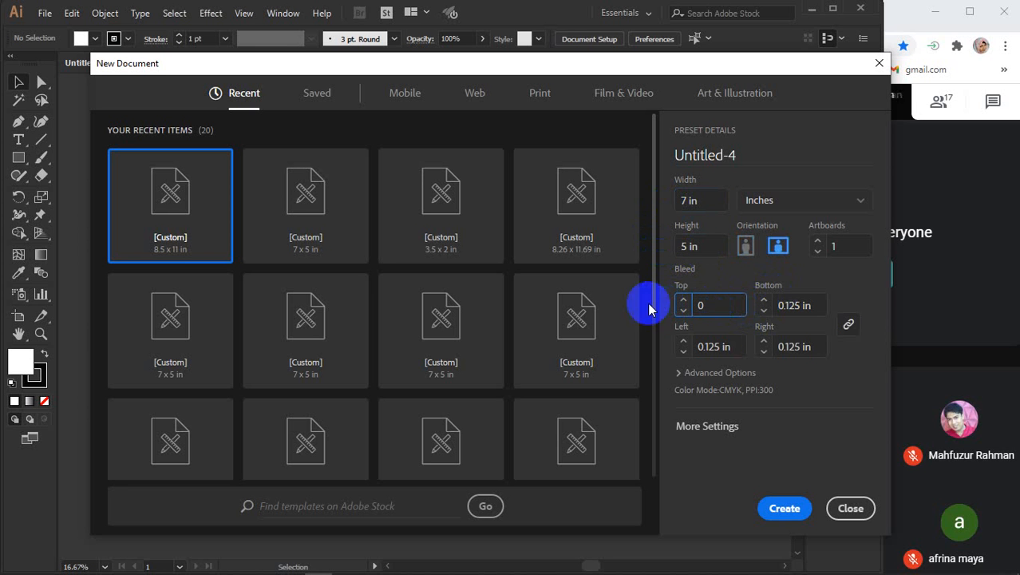
{"action": "left_click", "coordinate": [782, 508]}
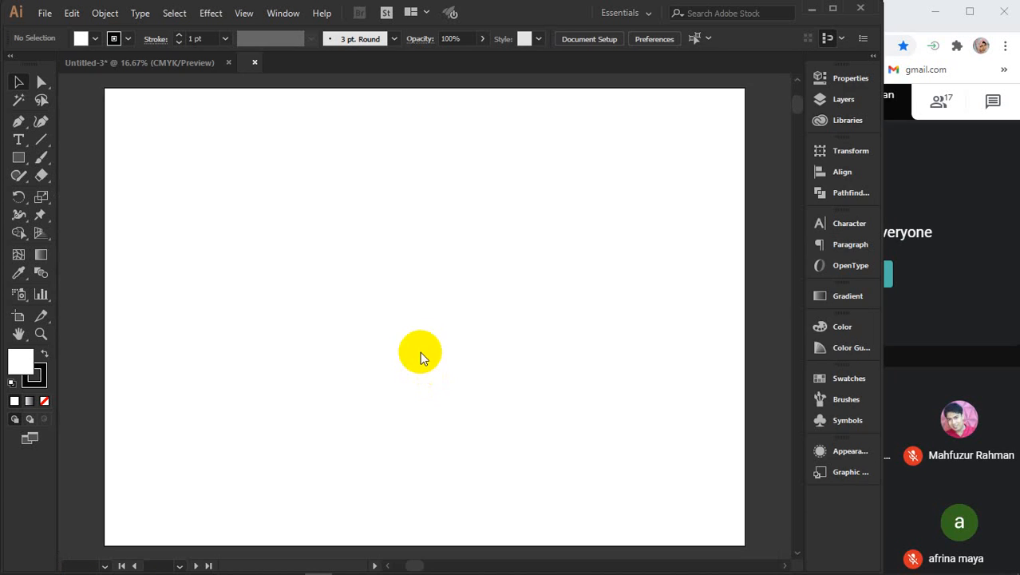
- Draw an 8.5 × 11 in rectangle on the empty canvas beside the 7 × 5 in artboard
{"action": "scroll", "coordinate": [417, 345], "scroll_direction": "down", "scroll_amount": 4}
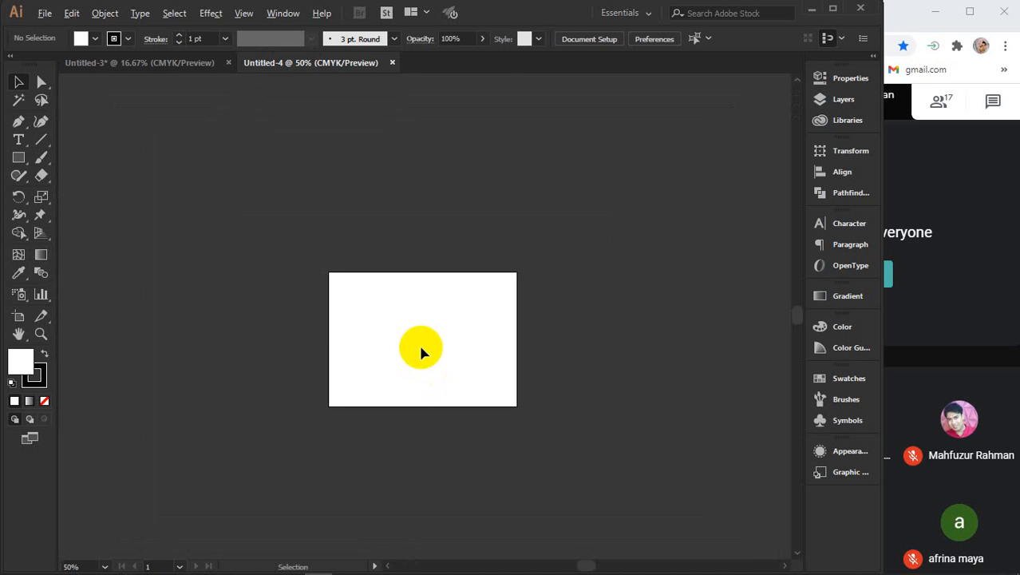
{"action": "scroll", "coordinate": [488, 336], "scroll_direction": "down", "scroll_amount": 1}
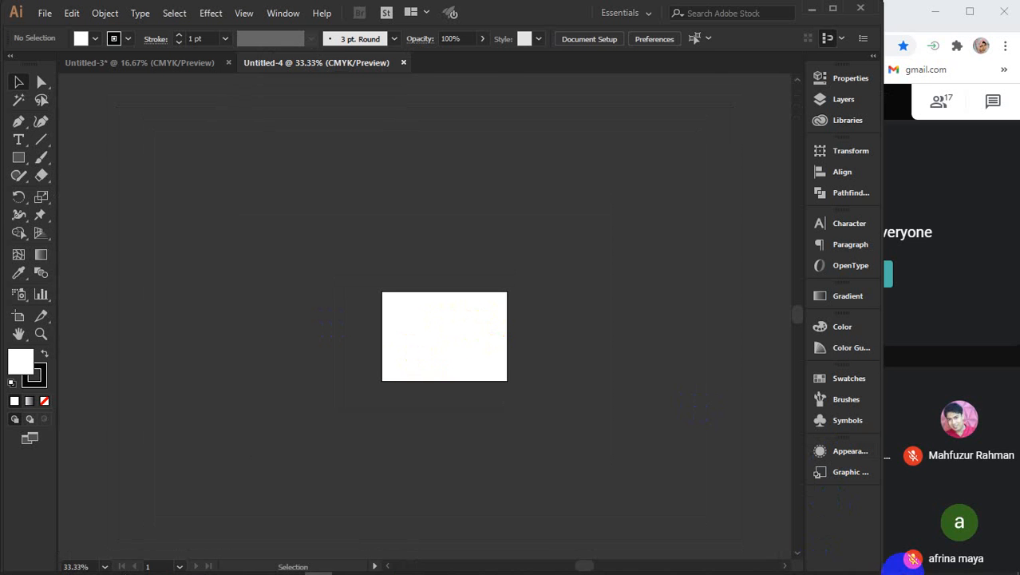
{"action": "mouse_move", "coordinate": [903, 561]}
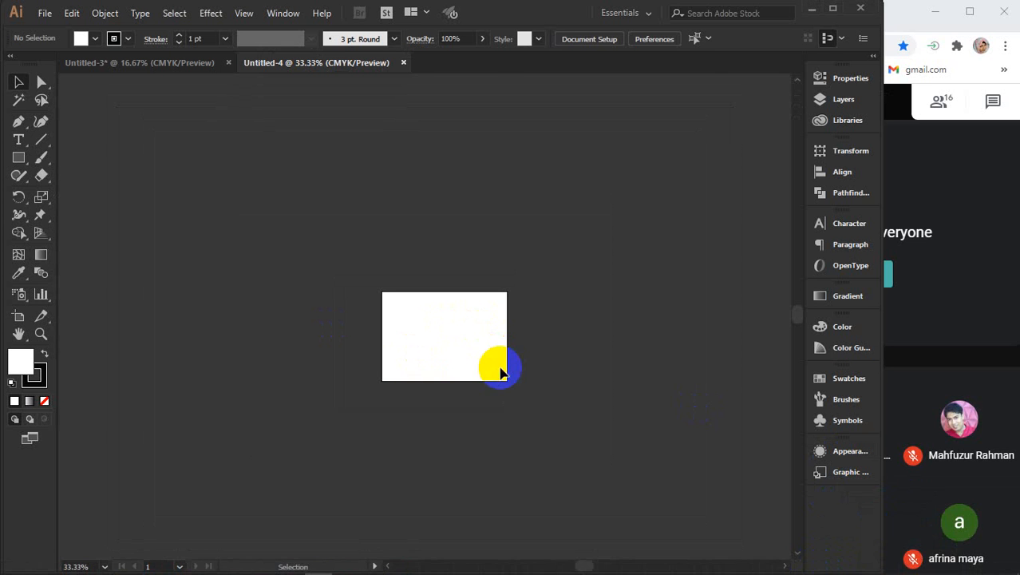
{"action": "scroll", "coordinate": [515, 360], "scroll_direction": "down", "scroll_amount": 2}
{"action": "left_click_drag", "start_coordinate": [555, 352], "coordinate": [349, 314]}
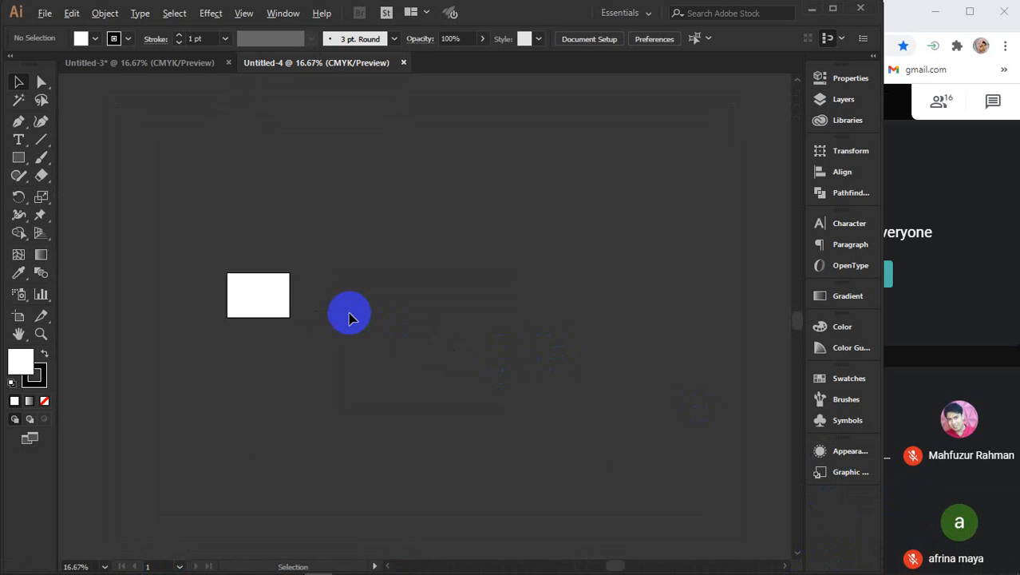
{"action": "scroll", "coordinate": [349, 314], "scroll_direction": "up", "scroll_amount": 5}
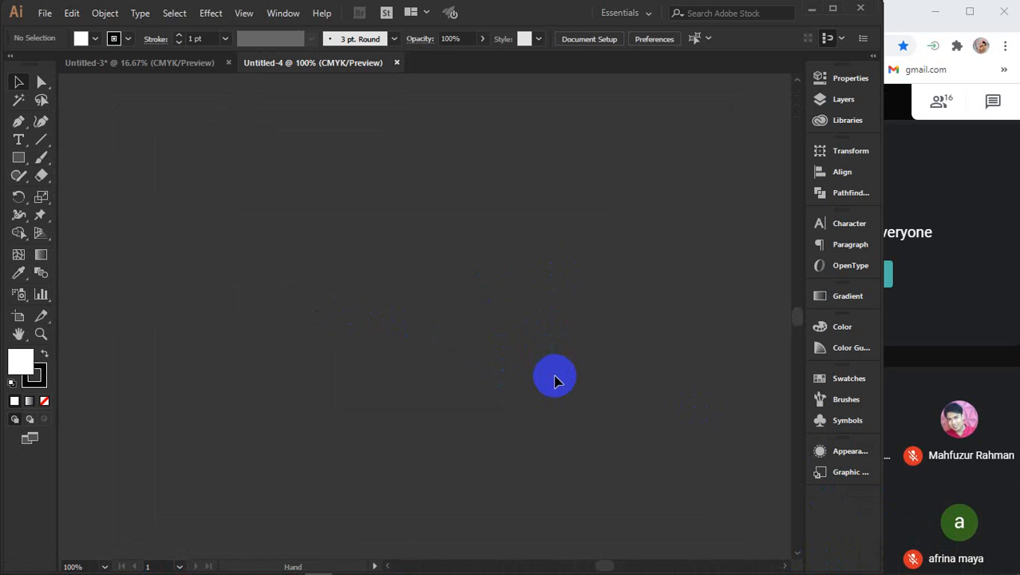
{"action": "left_click", "coordinate": [17, 159]}
{"action": "left_click", "coordinate": [424, 320]}
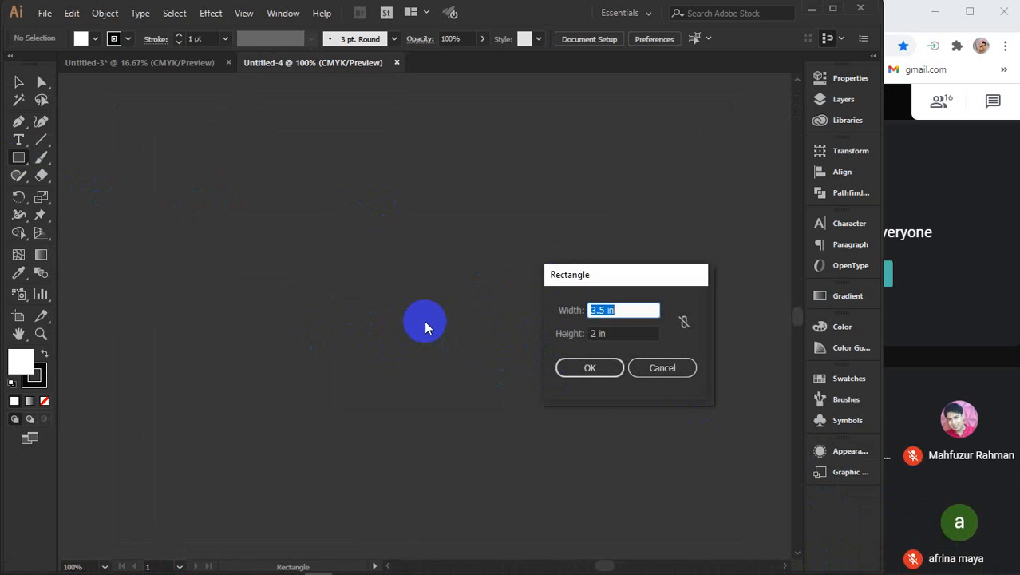
{"action": "key", "text": "Tab"}
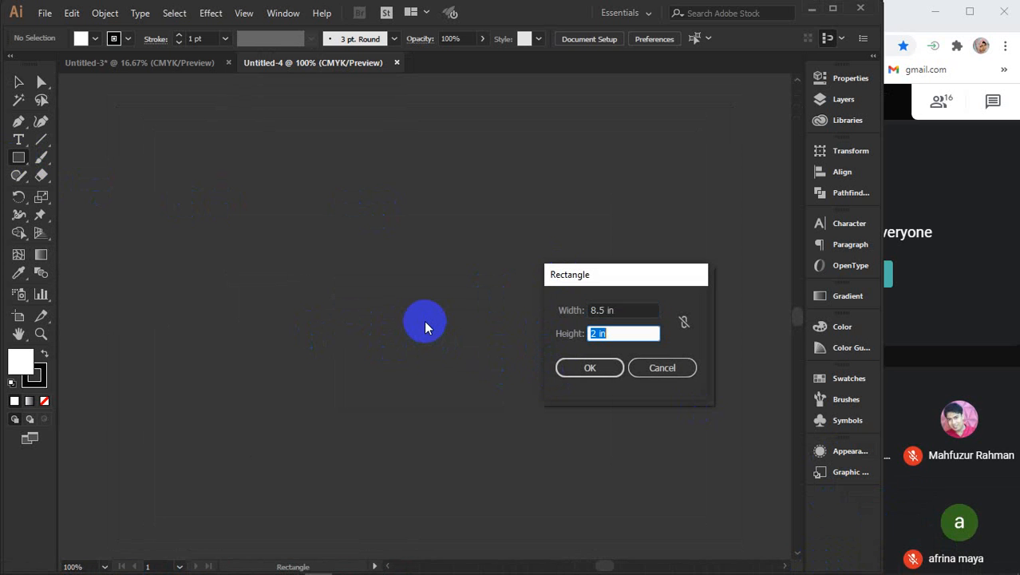
{"action": "type", "text": "11"}
{"action": "key", "text": "Return"}
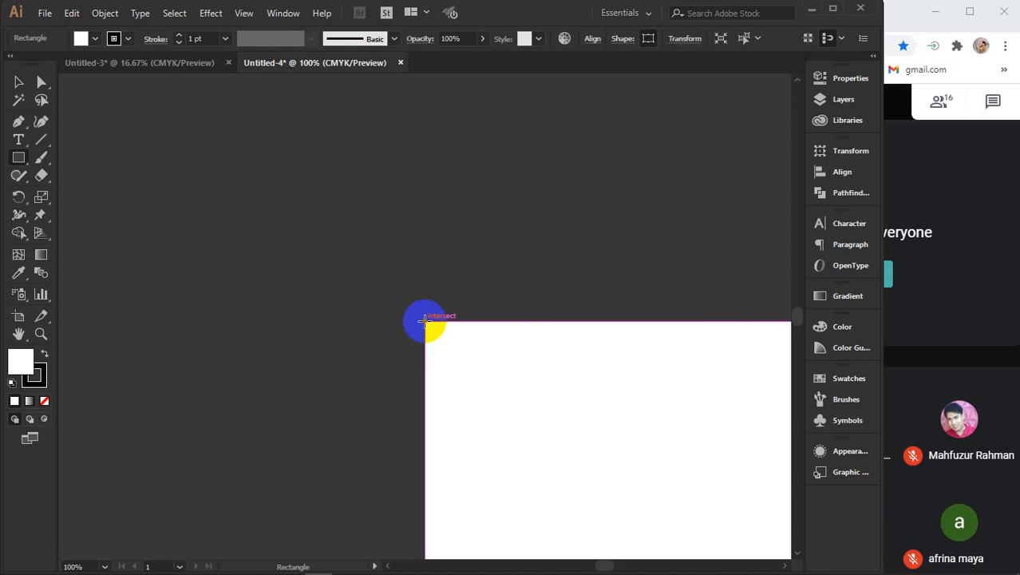
- Offset the path of the 8.5 × 11 in rectangle outward by 0.125 in with preview on and mitered joins
{"action": "key", "text": "v"}
{"action": "scroll", "coordinate": [424, 321], "scroll_direction": "down", "scroll_amount": 1}
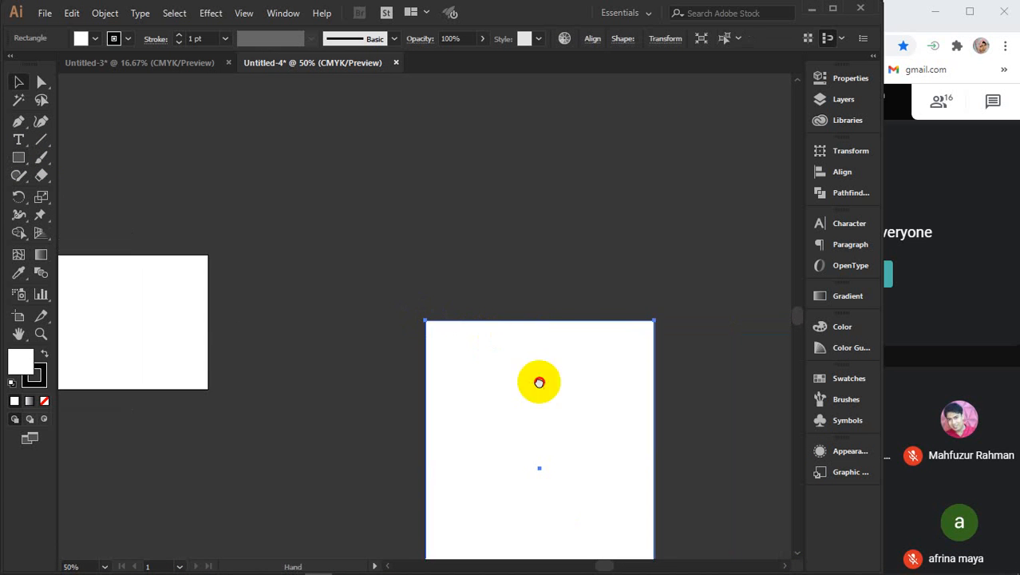
{"action": "left_click_drag", "start_coordinate": [540, 380], "coordinate": [437, 266]}
{"action": "scroll", "coordinate": [444, 318], "scroll_direction": "up", "scroll_amount": 1}
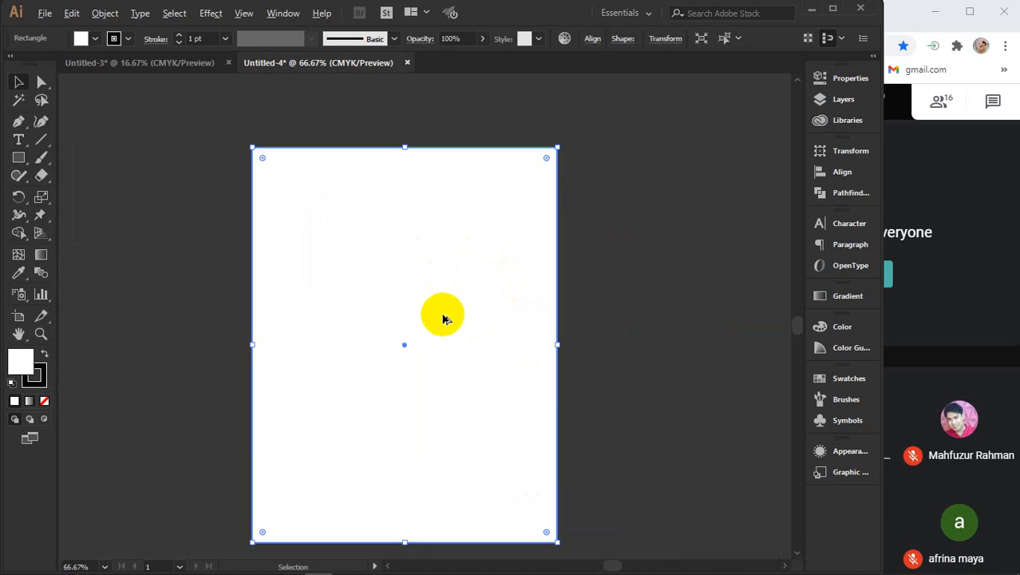
{"action": "left_click_drag", "start_coordinate": [444, 318], "coordinate": [457, 283]}
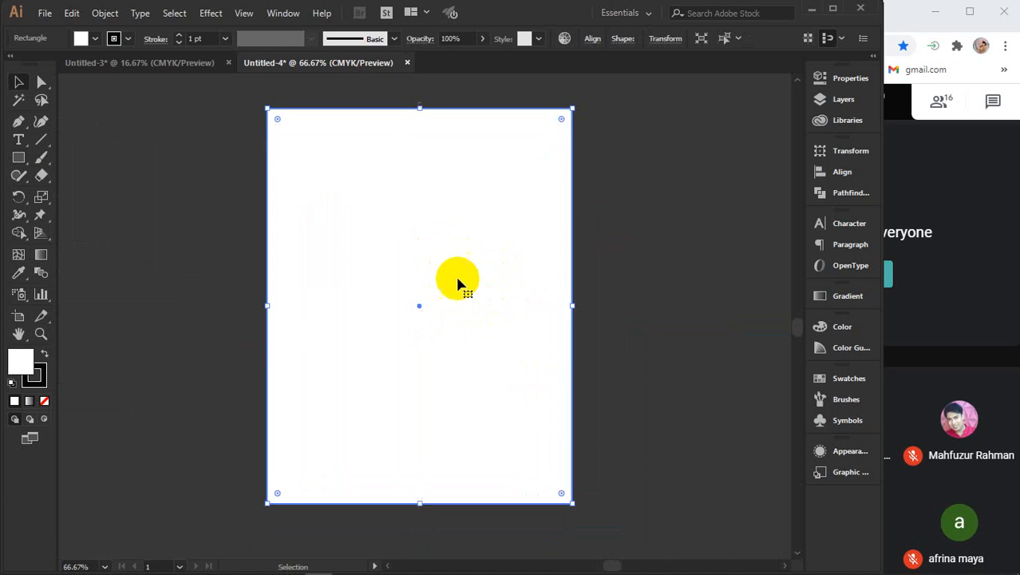
{"action": "left_click", "coordinate": [94, 14]}
{"action": "mouse_move", "coordinate": [216, 345]}
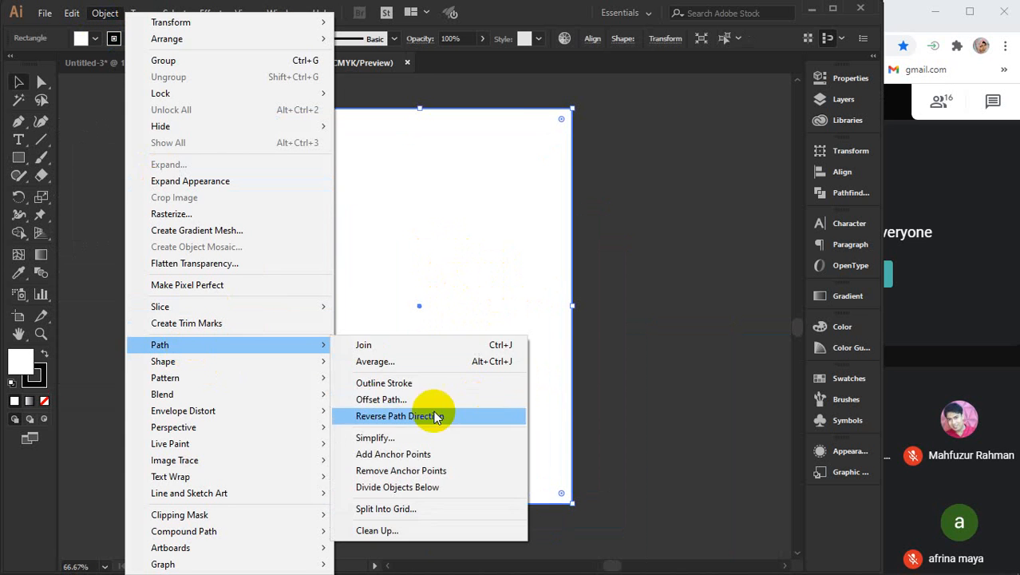
{"action": "left_click", "coordinate": [381, 400]}
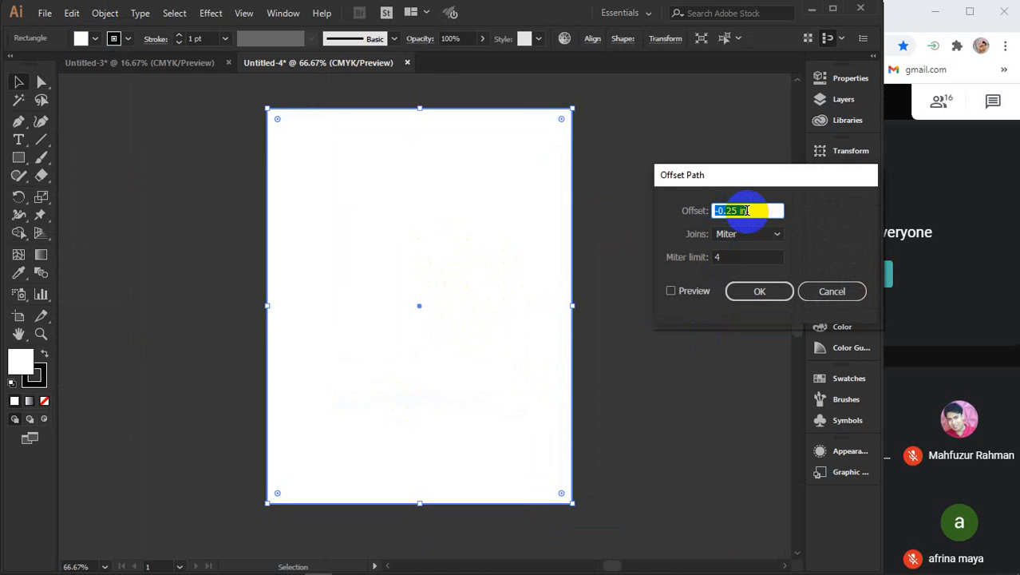
{"action": "left_click", "coordinate": [671, 291]}
{"action": "left_click", "coordinate": [736, 294]}
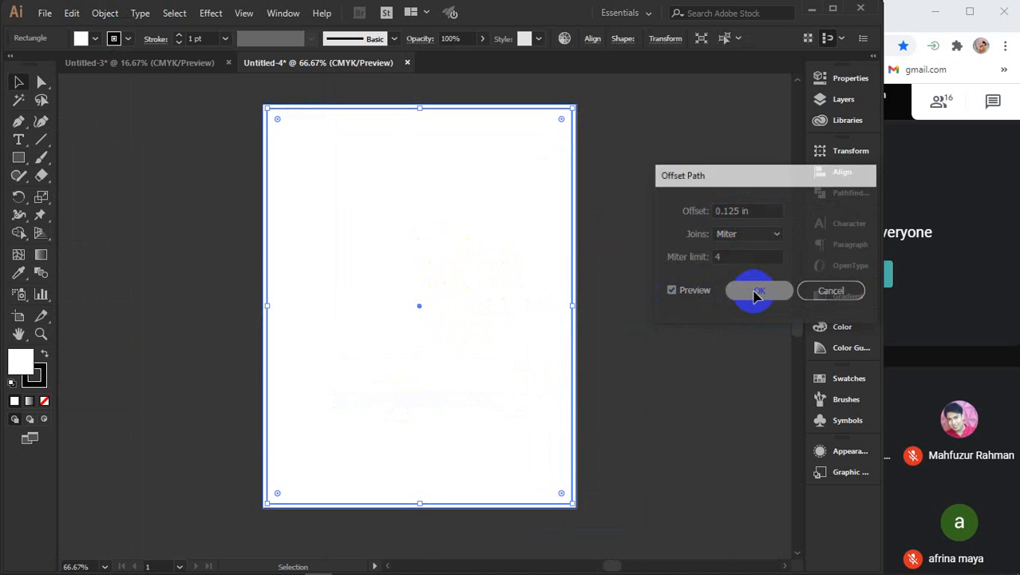
- Fill the outer offset rectangle with the tan swatch R=198 G=156 B=109 and deselect it
{"action": "left_click", "coordinate": [92, 39]}
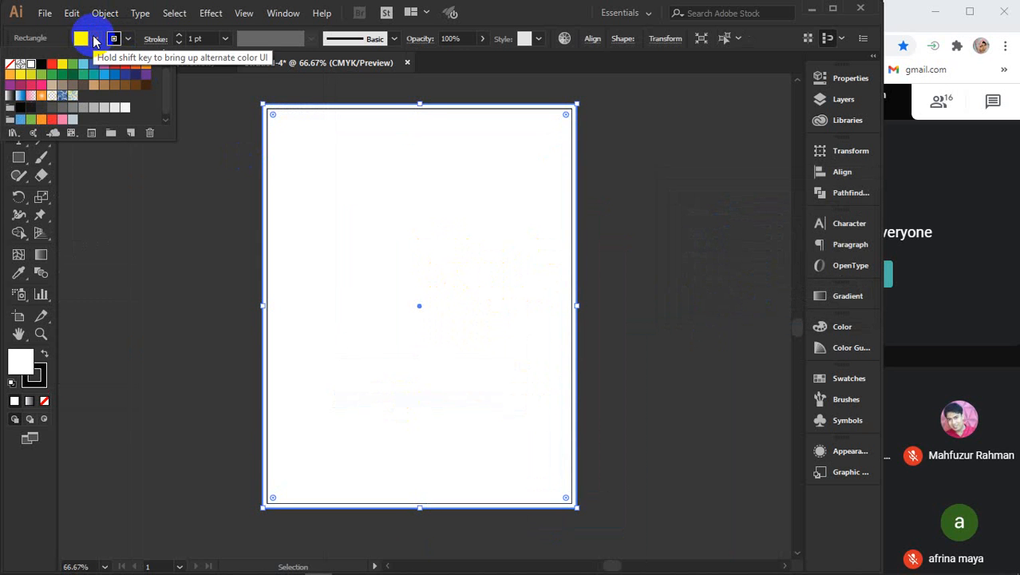
{"action": "left_click", "coordinate": [76, 98]}
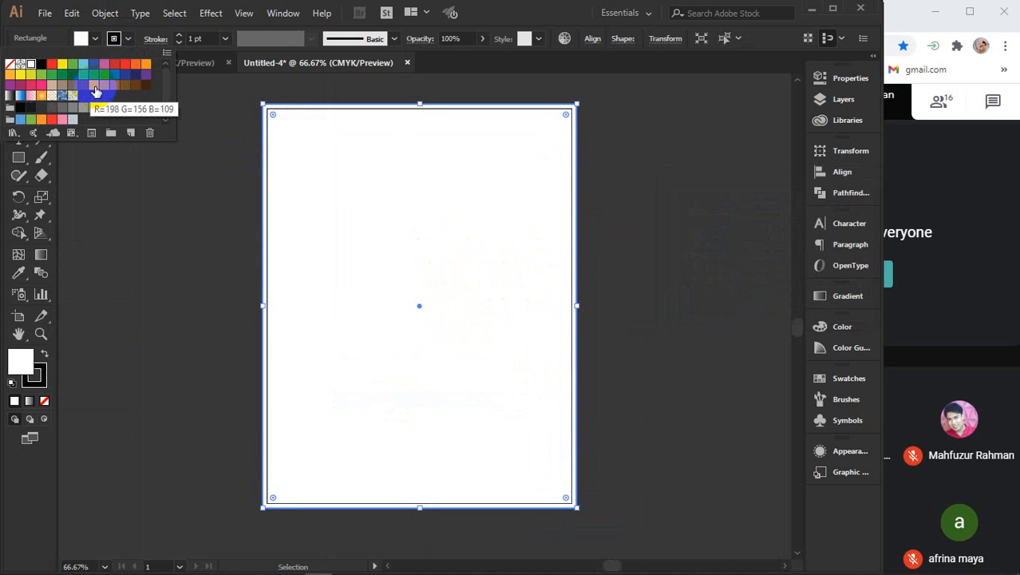
{"action": "left_click", "coordinate": [94, 90]}
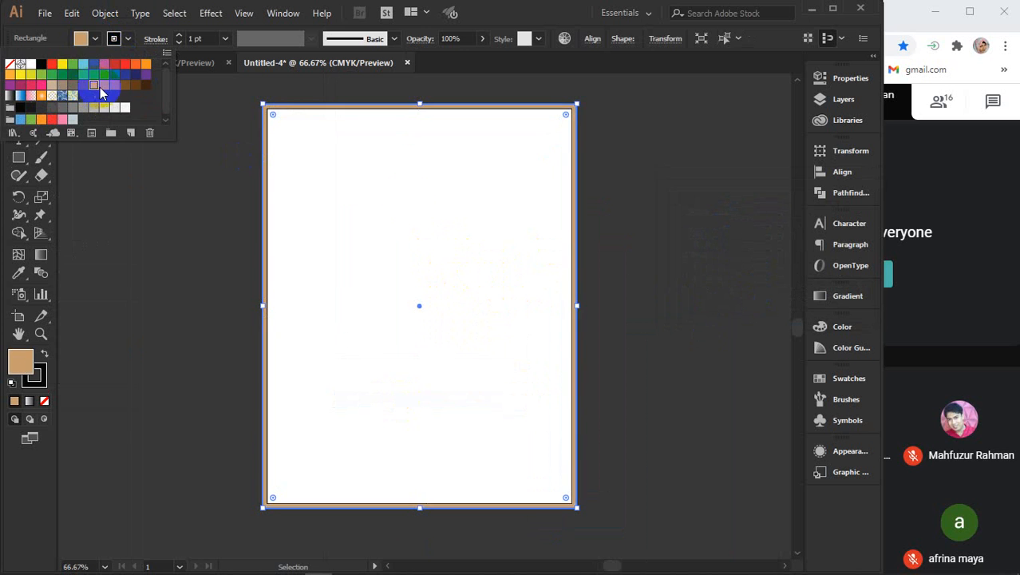
{"action": "left_click", "coordinate": [710, 292]}
{"action": "left_click", "coordinate": [607, 152]}
- Offset the inner 8.5 × 11 in rectangle inward by 0.25 in with mitered joins and convert the new rectangle into a guide
{"action": "left_click", "coordinate": [400, 257]}
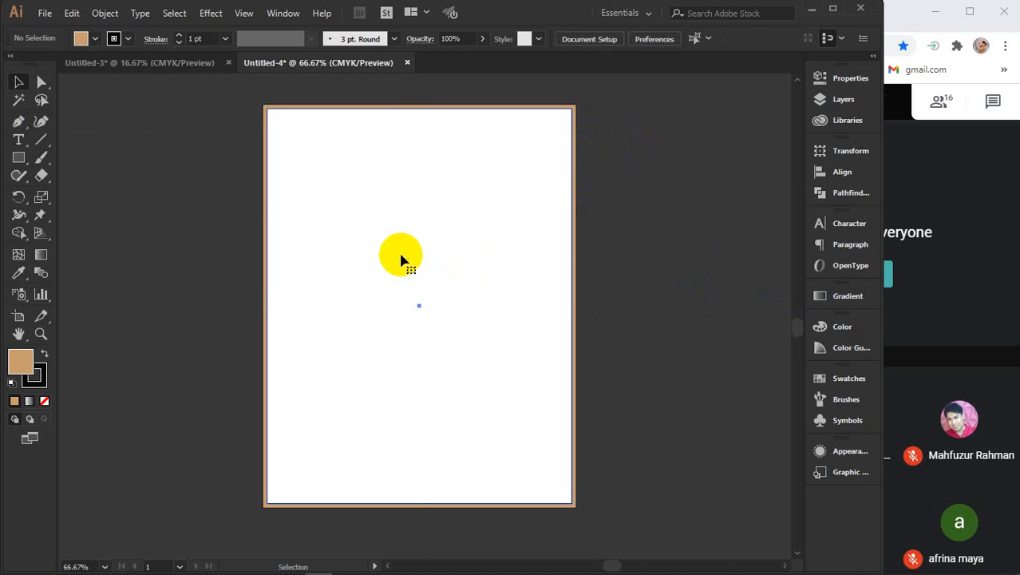
{"action": "left_click", "coordinate": [104, 12]}
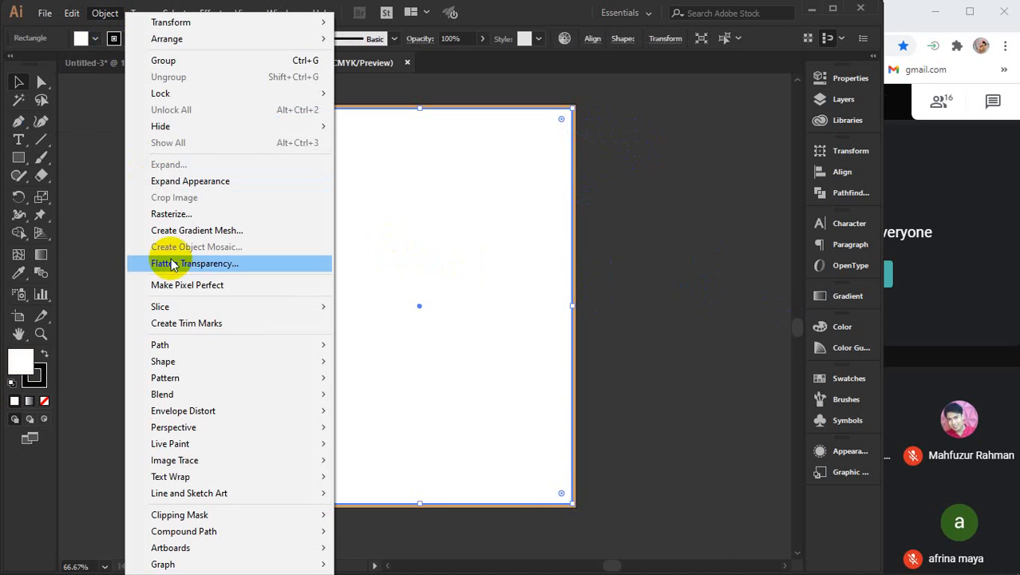
{"action": "mouse_move", "coordinate": [214, 363]}
{"action": "left_click", "coordinate": [379, 399]}
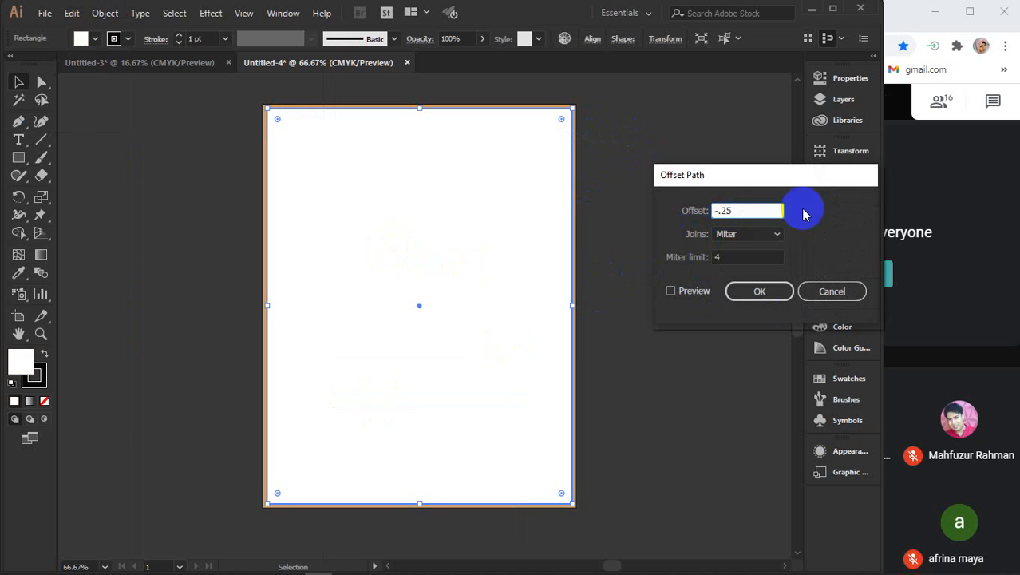
{"action": "left_click", "coordinate": [753, 292]}
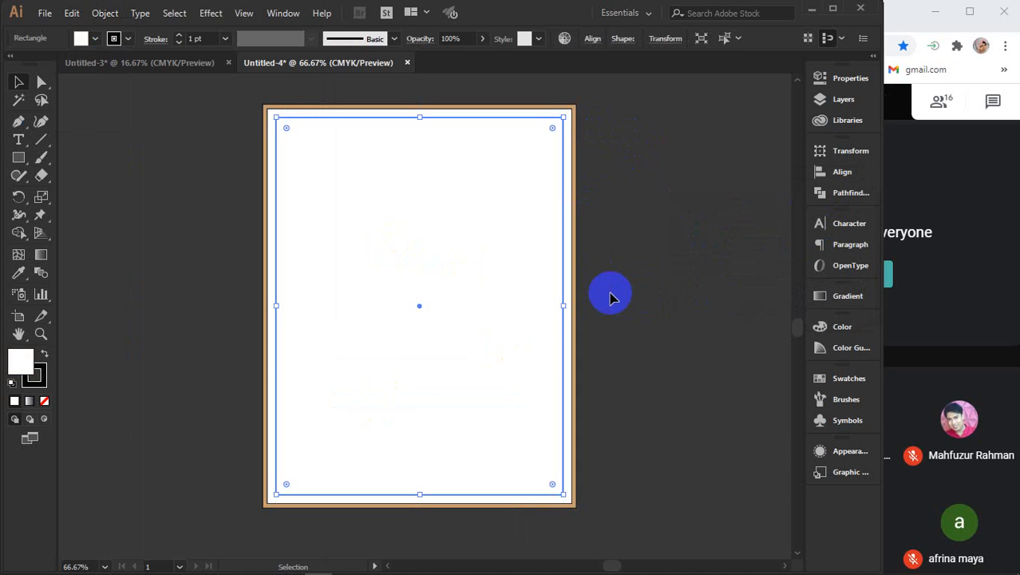
{"action": "left_click", "coordinate": [729, 273]}
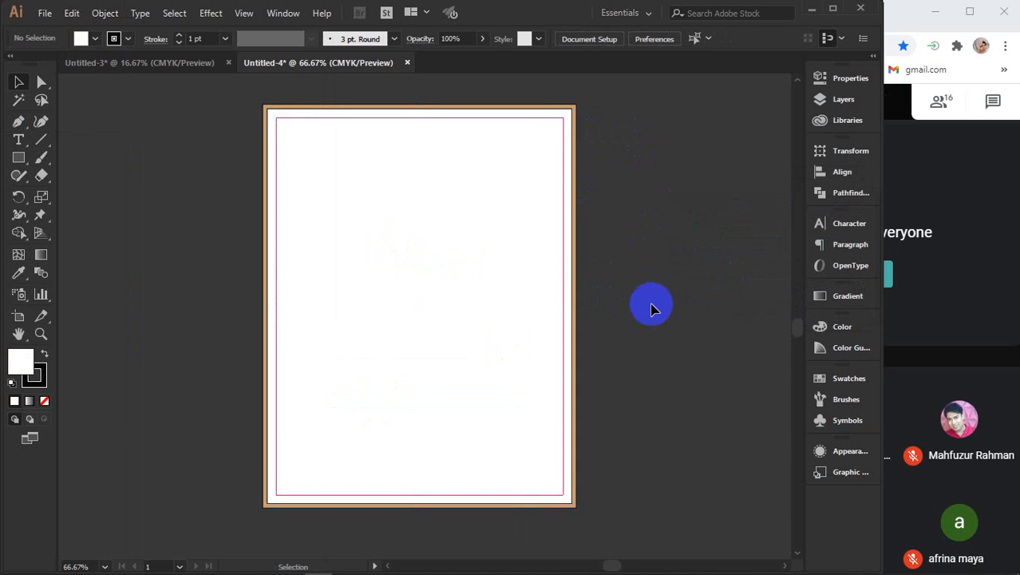
- Duplicate the complete flyer page, including its tan bleed rectangle and margin guide, directly to the right with a narrow gap
{"action": "scroll", "coordinate": [651, 302], "scroll_direction": "down", "scroll_amount": 1}
{"action": "left_click_drag", "start_coordinate": [660, 303], "coordinate": [584, 341]}
{"action": "left_click_drag", "start_coordinate": [331, 154], "coordinate": [364, 297]}
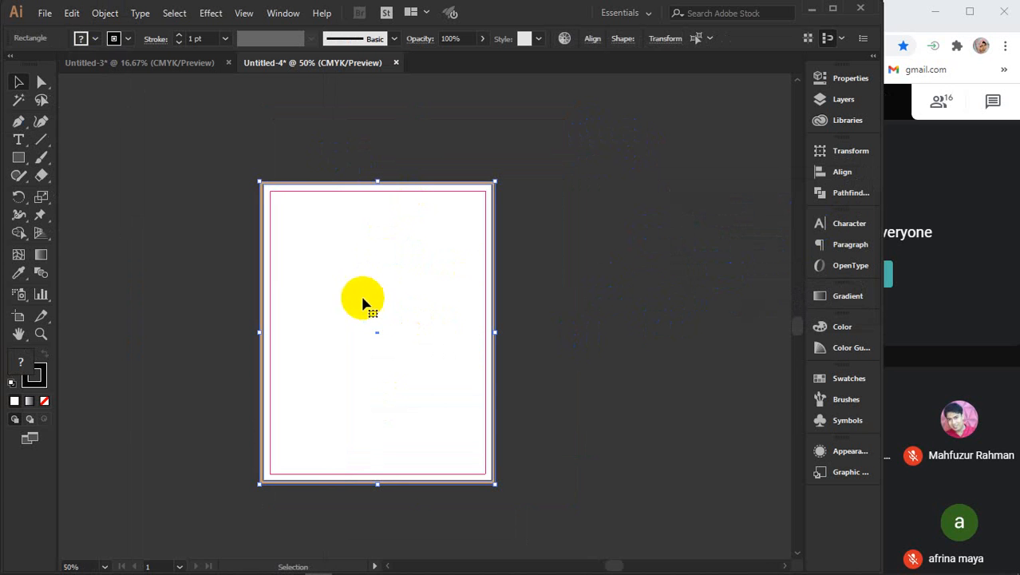
{"action": "left_click_drag", "start_coordinate": [337, 353], "coordinate": [591, 374]}
{"action": "left_click", "coordinate": [592, 128]}
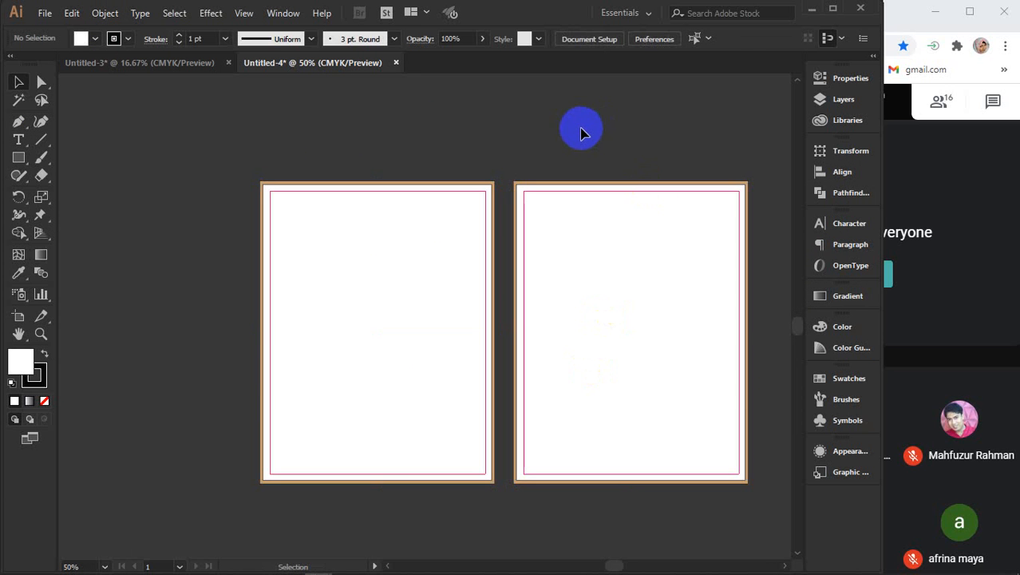
- Try to convert the tan bleed rectangles of both flyer pages into guides
{"action": "scroll", "coordinate": [515, 159], "scroll_direction": "up", "scroll_amount": 2}
{"action": "scroll", "coordinate": [514, 157], "scroll_direction": "up", "scroll_amount": 1}
{"action": "scroll", "coordinate": [510, 159], "scroll_direction": "up", "scroll_amount": 1}
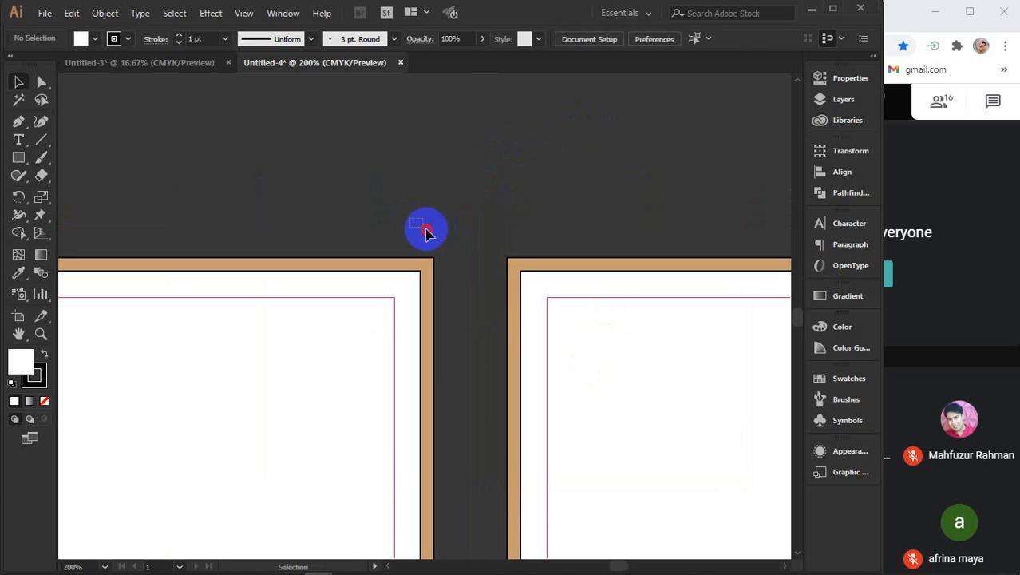
{"action": "left_click_drag", "start_coordinate": [410, 217], "coordinate": [533, 266]}
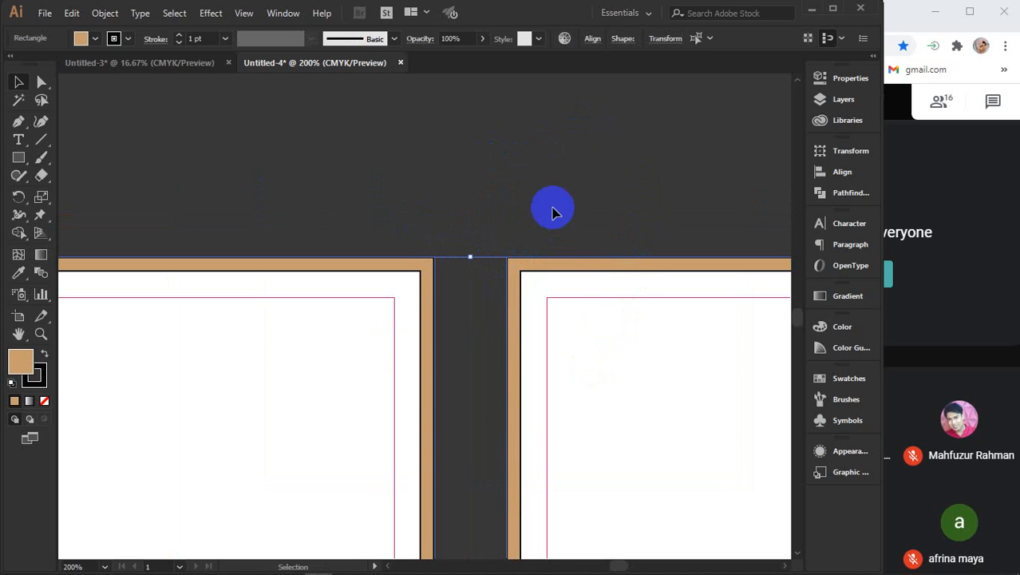
{"action": "key", "text": "Delete"}
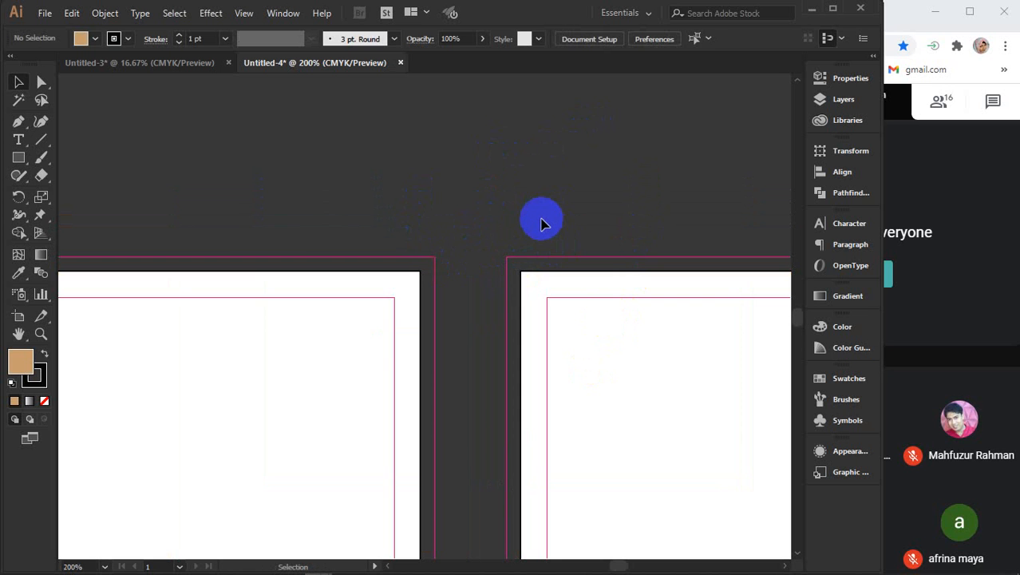
{"action": "key", "text": "ctrl+z"}
{"action": "scroll", "coordinate": [540, 223], "scroll_direction": "down", "scroll_amount": 5}
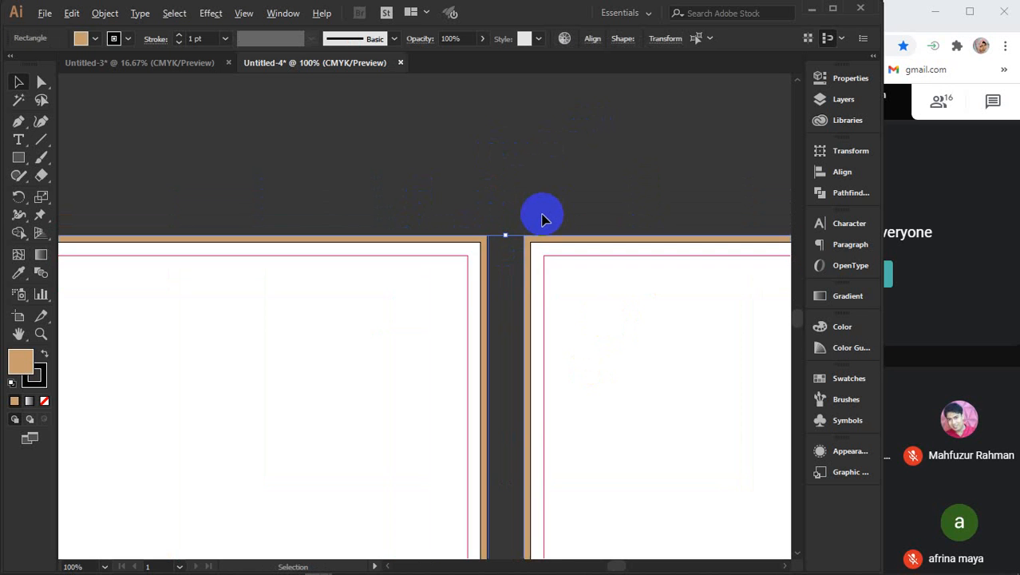
{"action": "left_click_drag", "start_coordinate": [590, 353], "coordinate": [535, 300]}
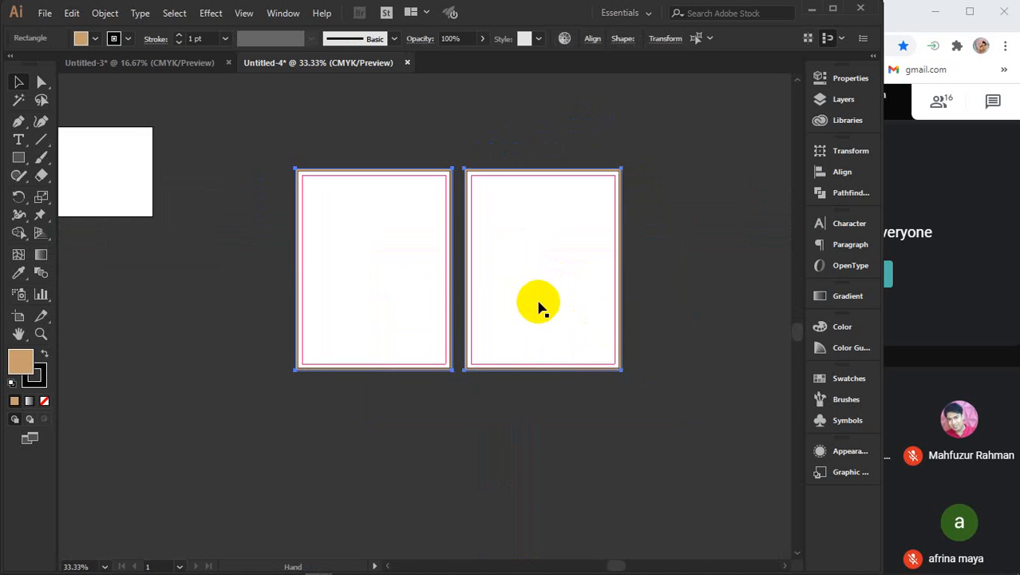
{"action": "left_click", "coordinate": [683, 392]}
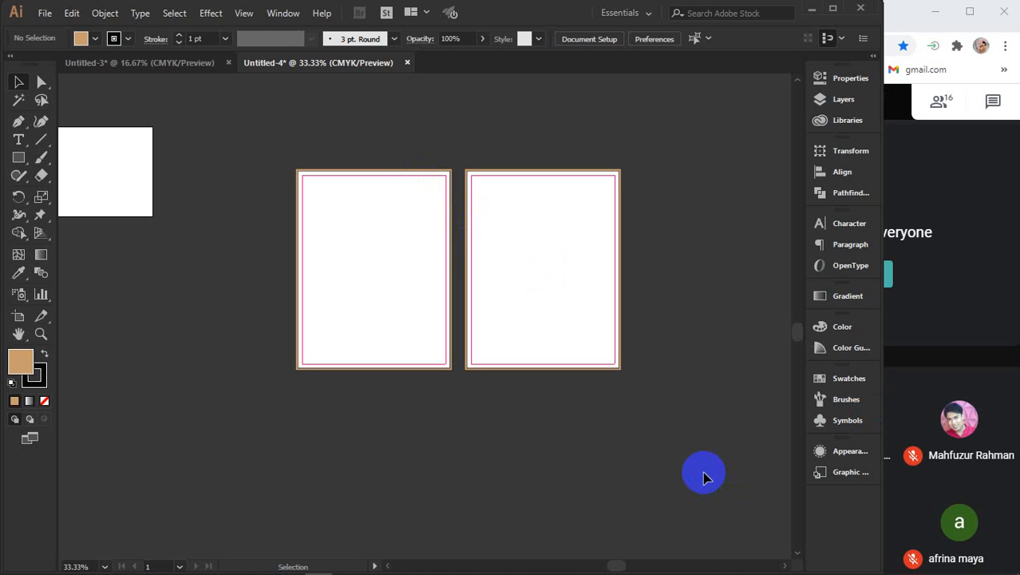
{"action": "scroll", "coordinate": [438, 238], "scroll_direction": "up", "scroll_amount": 1}
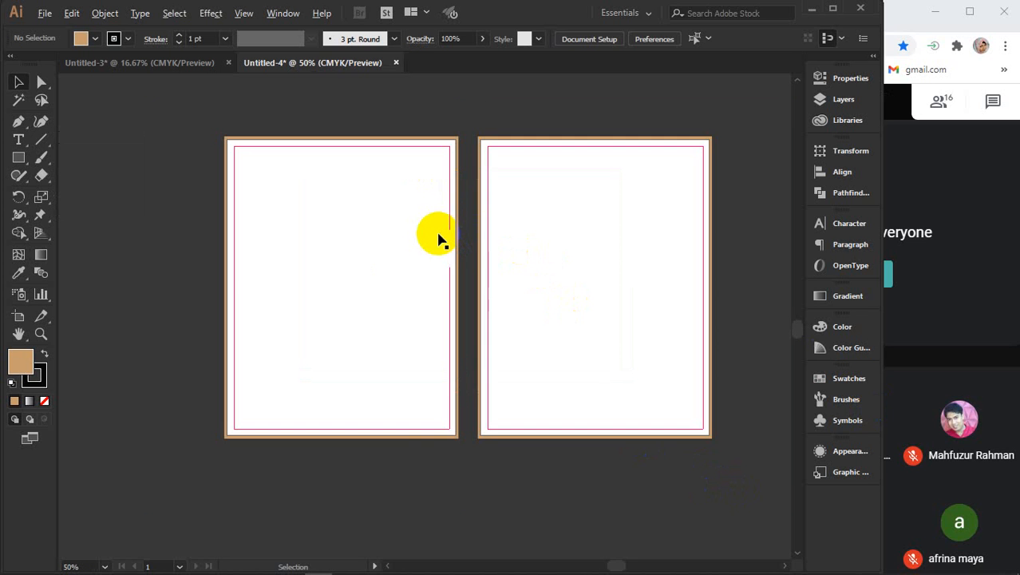
{"action": "scroll", "coordinate": [438, 238], "scroll_direction": "up", "scroll_amount": 1}
{"action": "scroll", "coordinate": [505, 257], "scroll_direction": "up", "scroll_amount": 1}
{"action": "scroll", "coordinate": [446, 262], "scroll_direction": "right", "scroll_amount": 1}
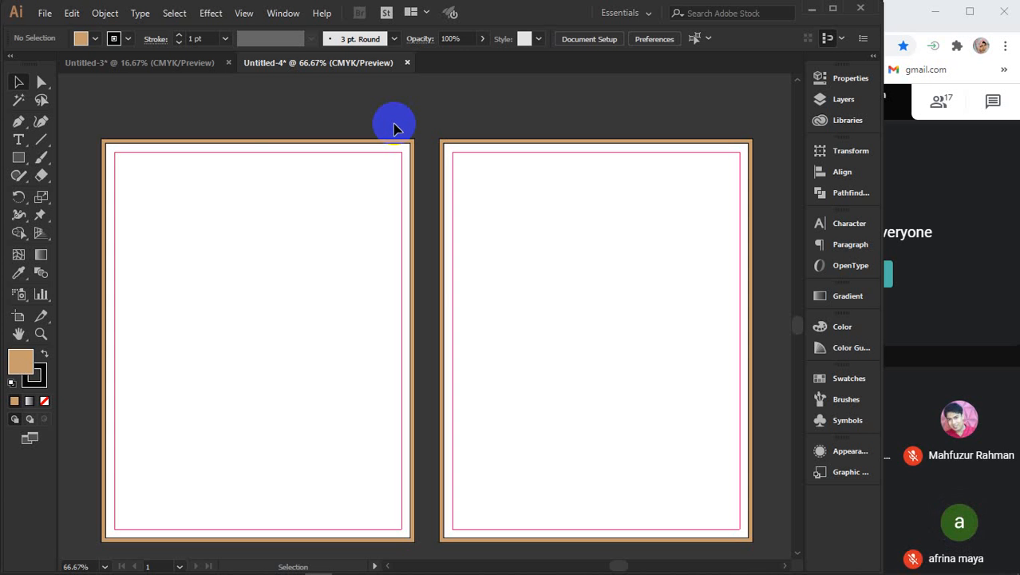
- Save the document as Untitled-4 in Adobe Illustrator (*.AI) format in the class 50 folder, using the Illustrator CC version
{"action": "left_click", "coordinate": [44, 14]}
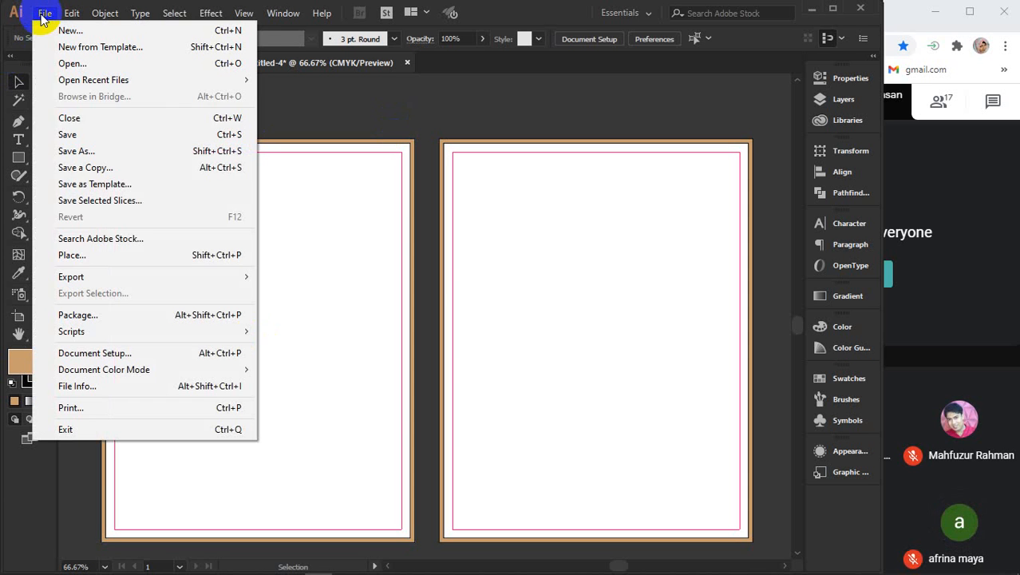
{"action": "left_click", "coordinate": [86, 150]}
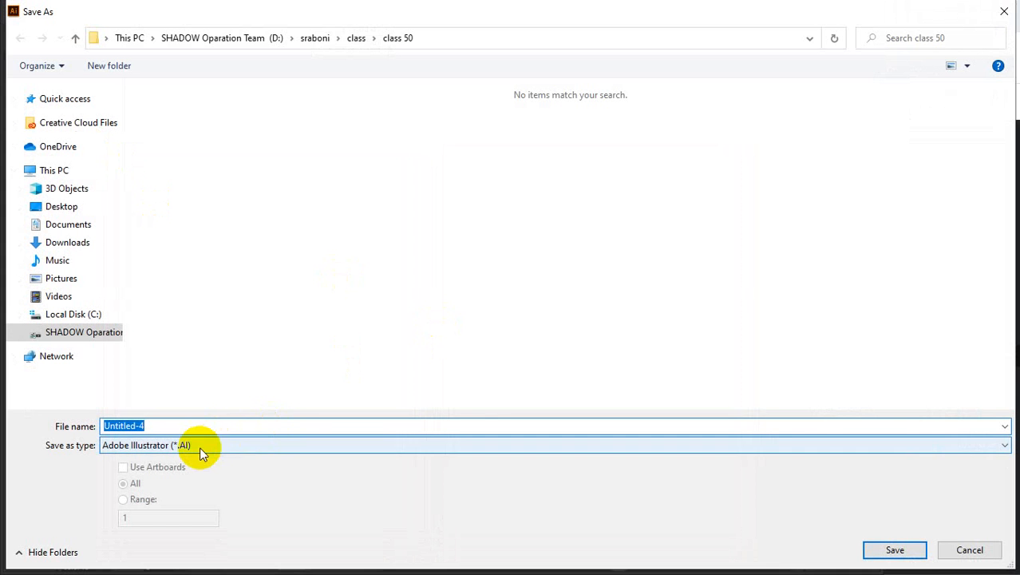
{"action": "left_click", "coordinate": [244, 447]}
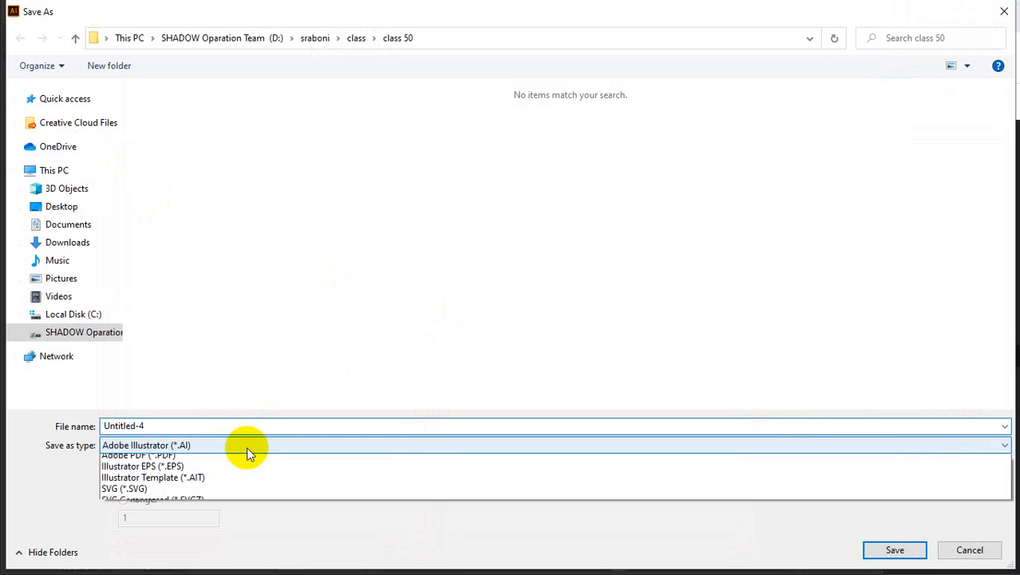
{"action": "left_click", "coordinate": [242, 445]}
{"action": "left_click", "coordinate": [889, 554]}
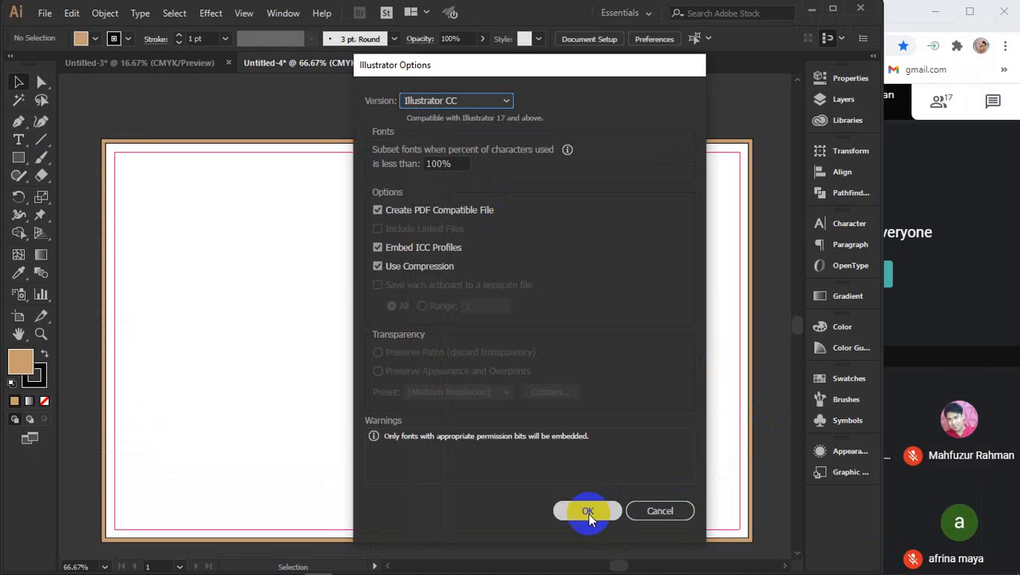
{"action": "left_click", "coordinate": [588, 512]}
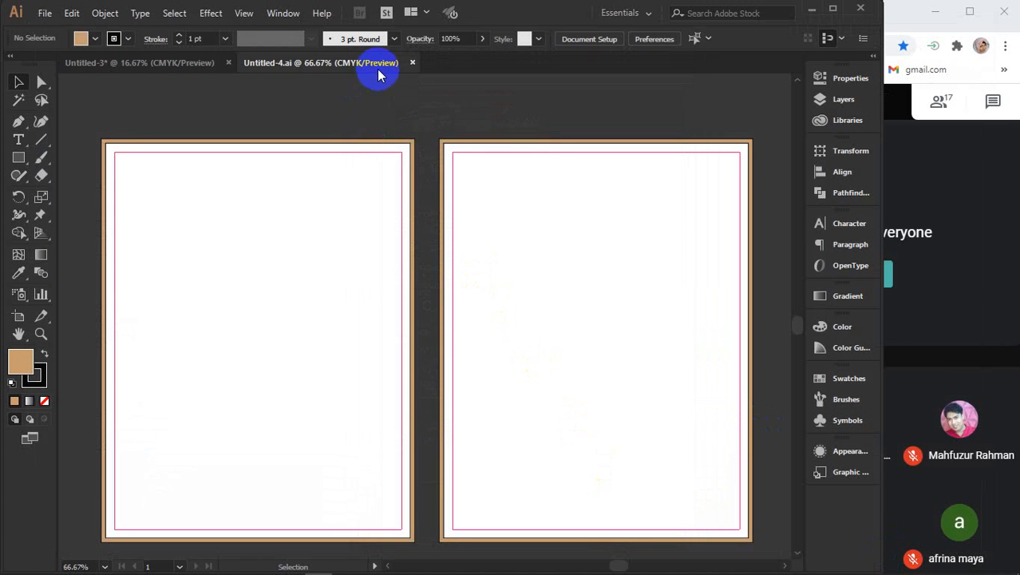
- Close the saved Untitled-4.ai and close Untitled-3 without saving it
{"action": "left_click", "coordinate": [412, 63]}
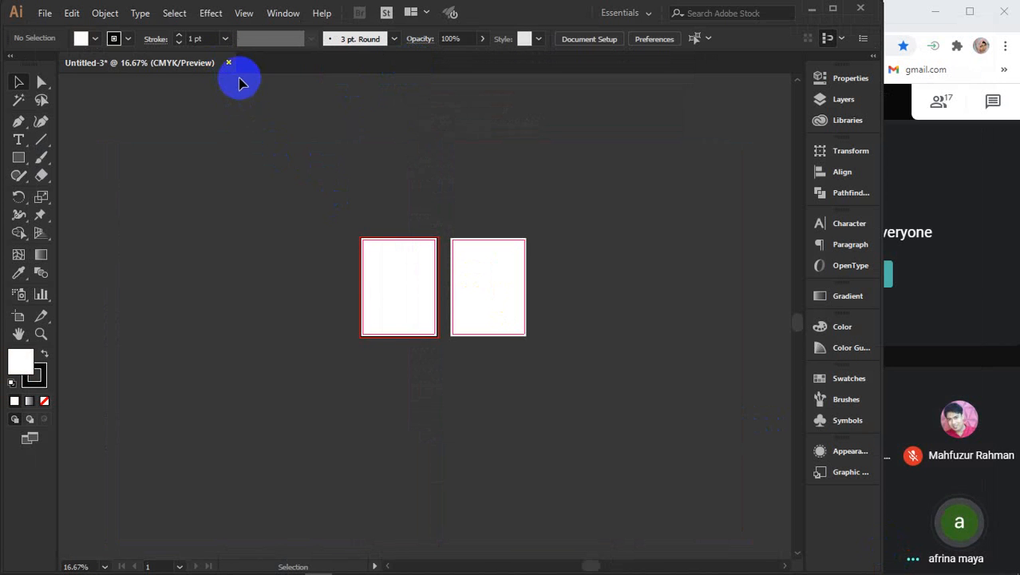
{"action": "left_click", "coordinate": [385, 236]}
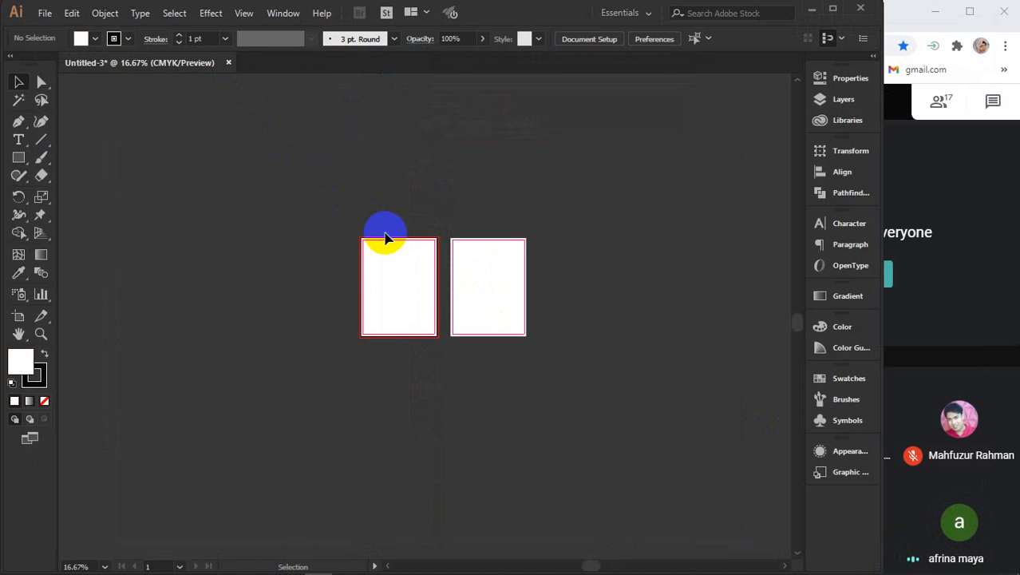
{"action": "left_click", "coordinate": [228, 62]}
{"action": "left_click", "coordinate": [518, 314]}
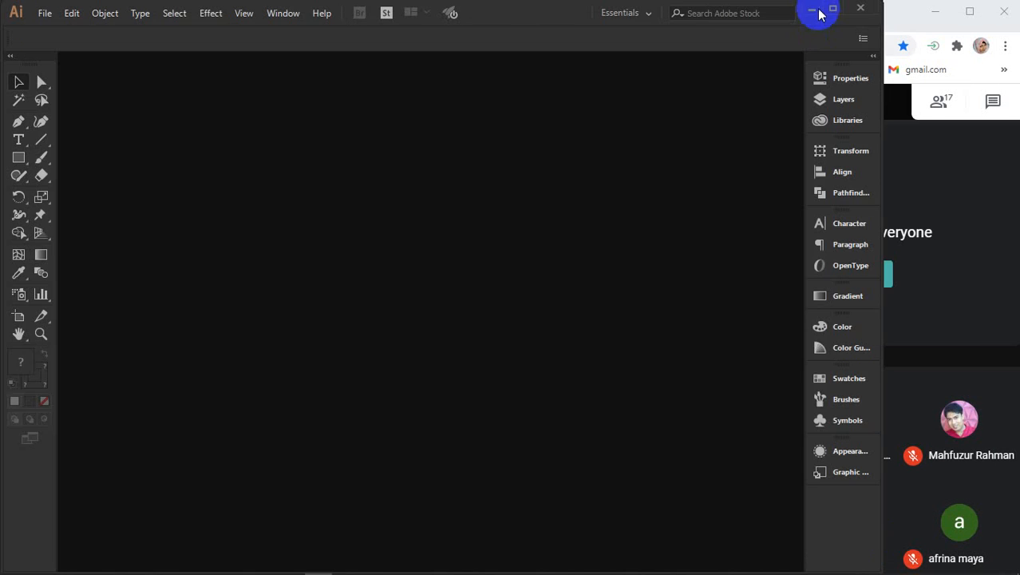
- Switch to File Explorer and reopen Untitled-4.ai from the class 50 folder
{"action": "left_click", "coordinate": [811, 8]}
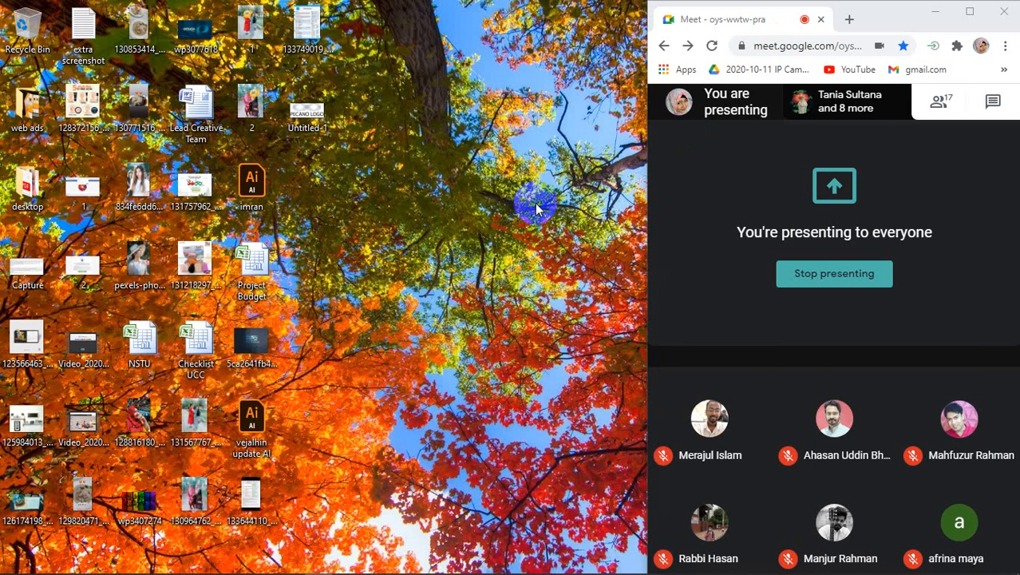
{"action": "right_click", "coordinate": [423, 251]}
{"action": "left_click", "coordinate": [443, 290]}
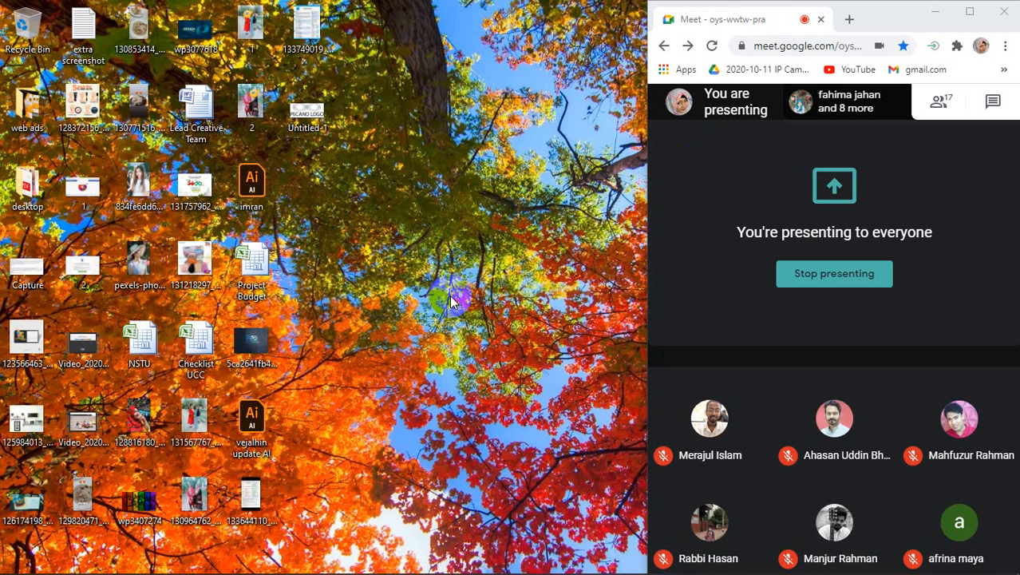
{"action": "mouse_move", "coordinate": [143, 562]}
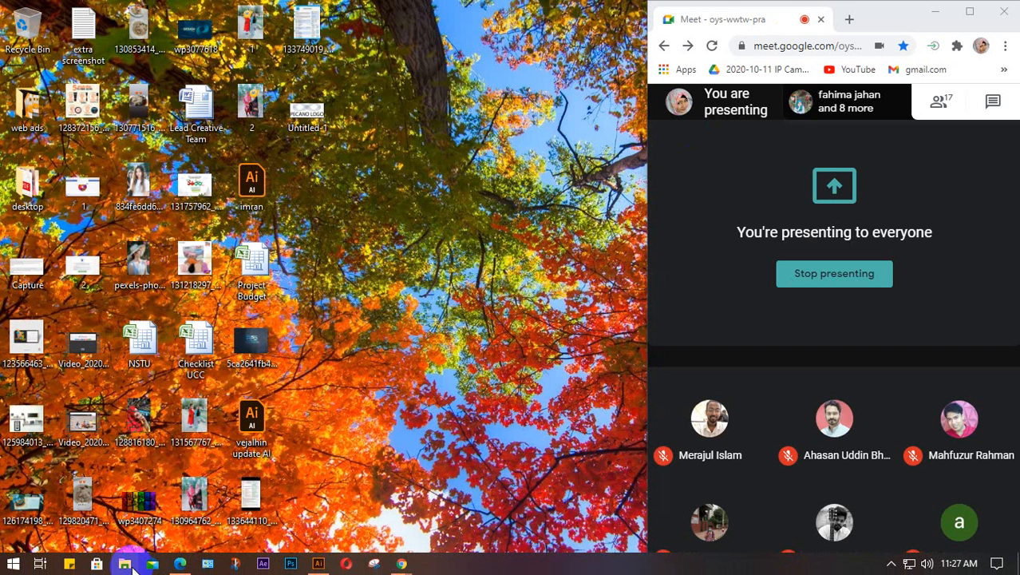
{"action": "left_click", "coordinate": [124, 563]}
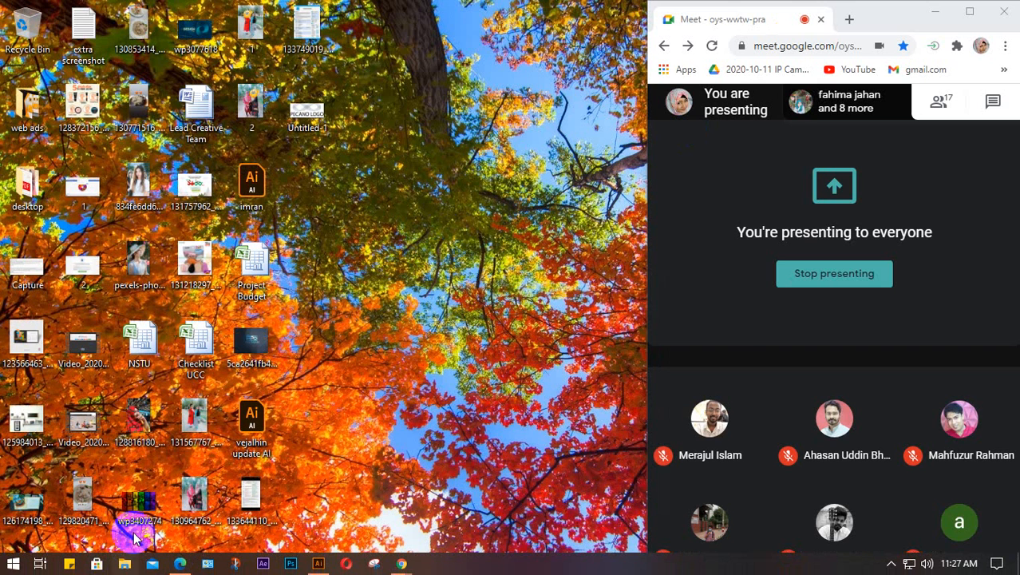
{"action": "scroll", "coordinate": [217, 428], "scroll_direction": "down", "scroll_amount": 3}
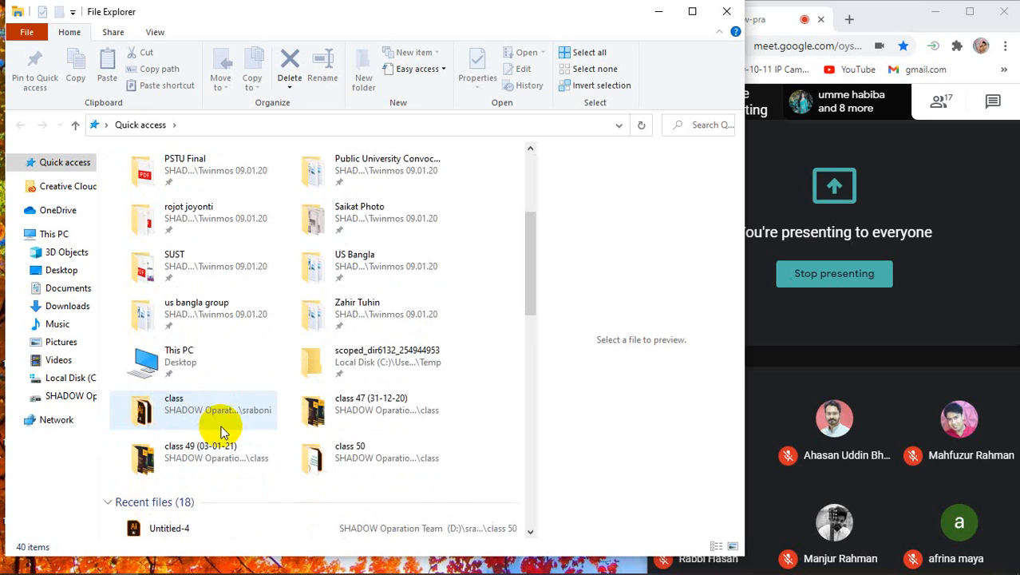
{"action": "left_click", "coordinate": [210, 417]}
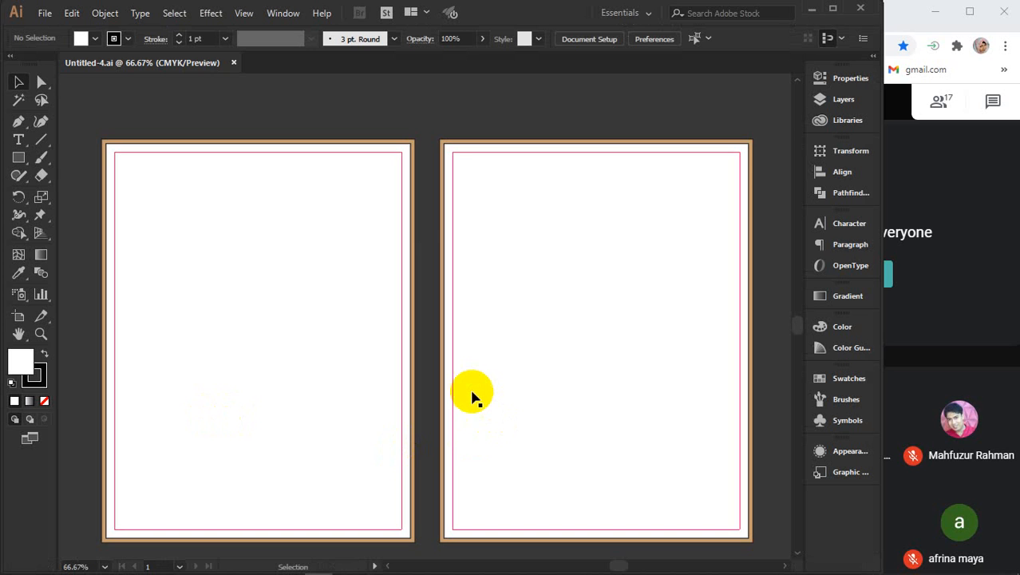
- Examine the two flyer pages beside the 7 × 5 in artboard by selecting each page's rectangles and guide in turn
{"action": "scroll", "coordinate": [471, 396], "scroll_direction": "down", "scroll_amount": 3}
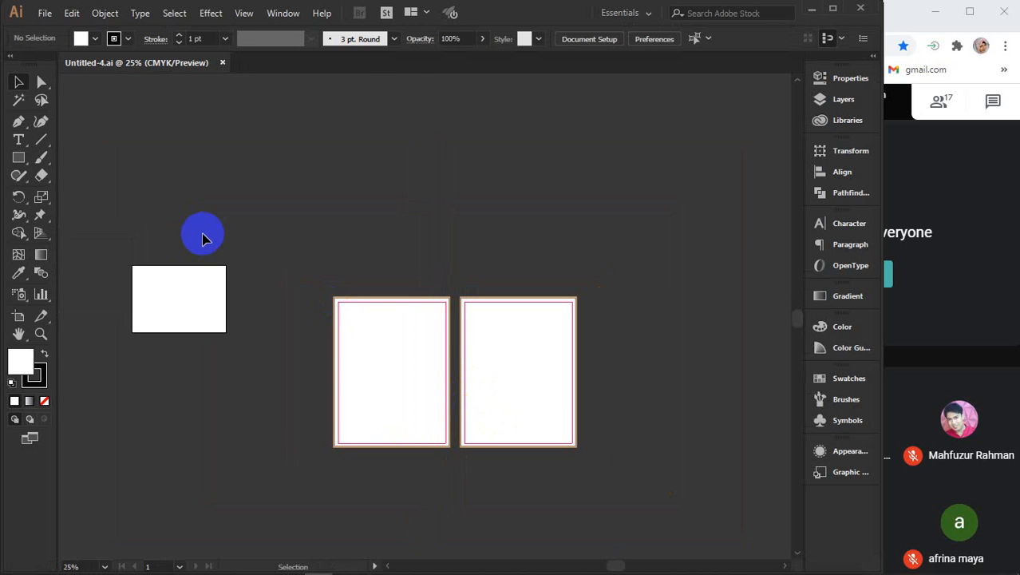
{"action": "left_click", "coordinate": [376, 327]}
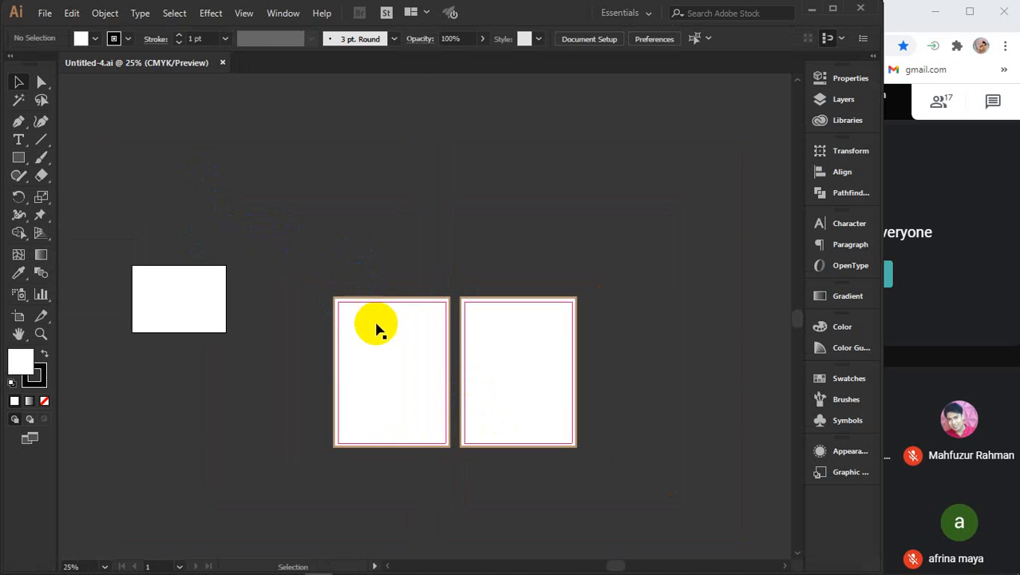
{"action": "left_click_drag", "start_coordinate": [302, 256], "coordinate": [446, 521]}
{"action": "left_click_drag", "start_coordinate": [457, 245], "coordinate": [600, 482]}
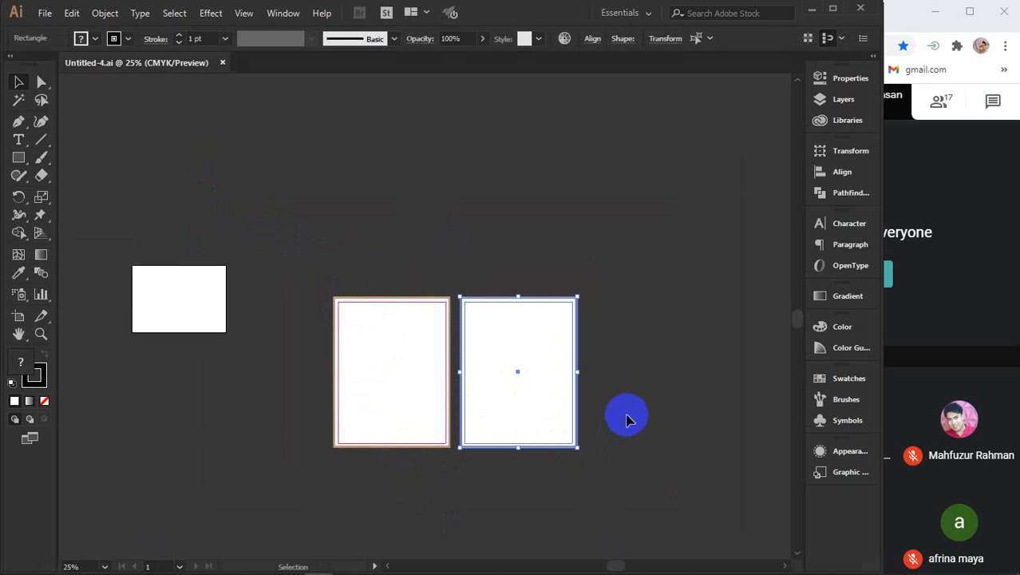
{"action": "left_click", "coordinate": [627, 419]}
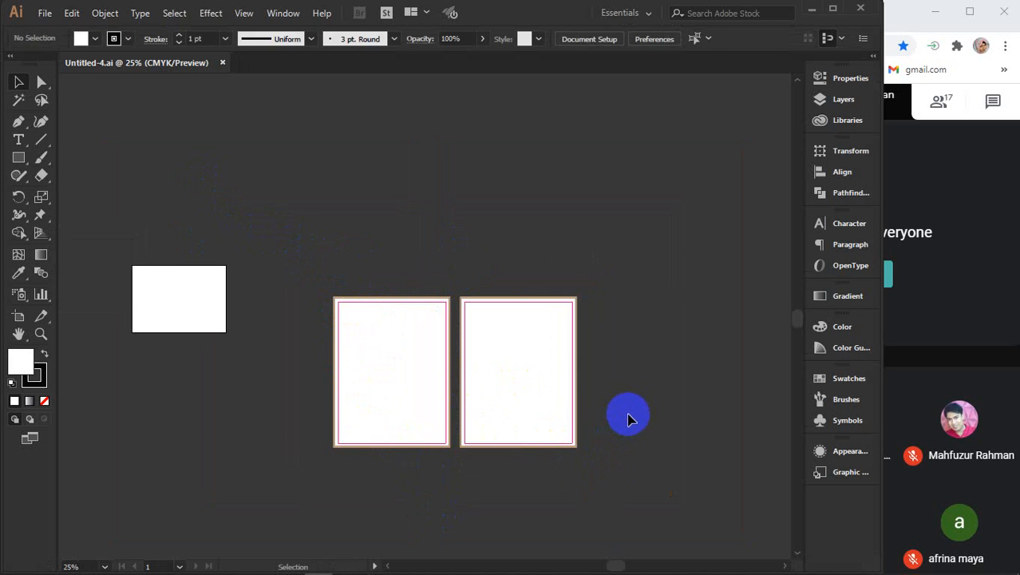
{"action": "left_click", "coordinate": [374, 361]}
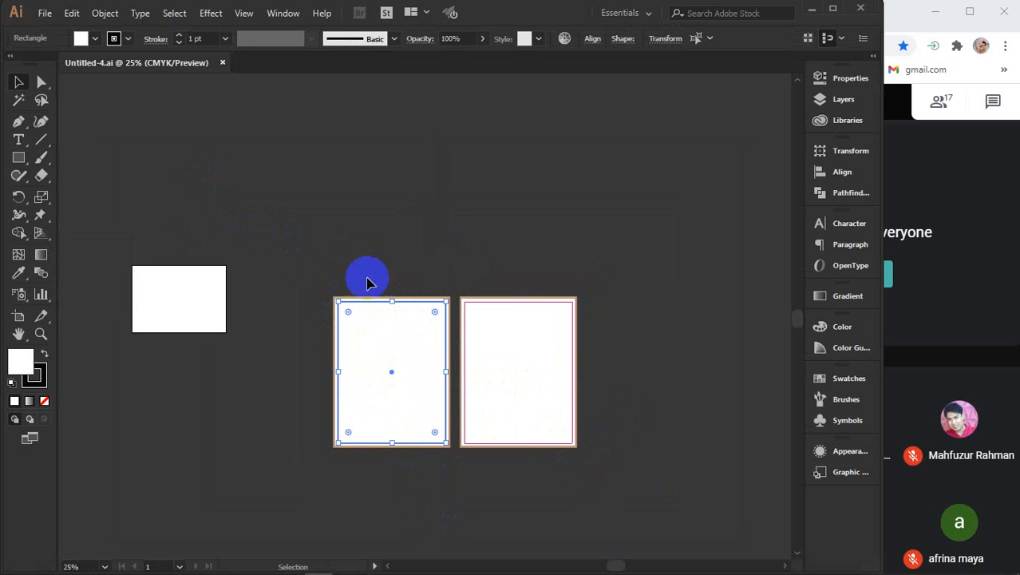
{"action": "left_click_drag", "start_coordinate": [312, 221], "coordinate": [463, 485]}
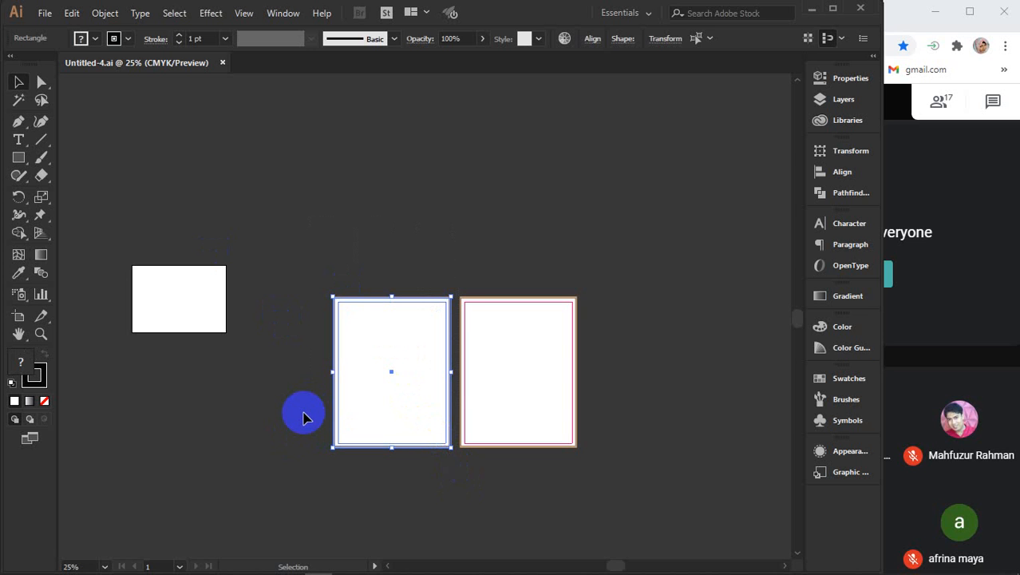
- Draw a second artboard, about 8.25 × 10.75 in, over the first flyer page
{"action": "left_click", "coordinate": [189, 413]}
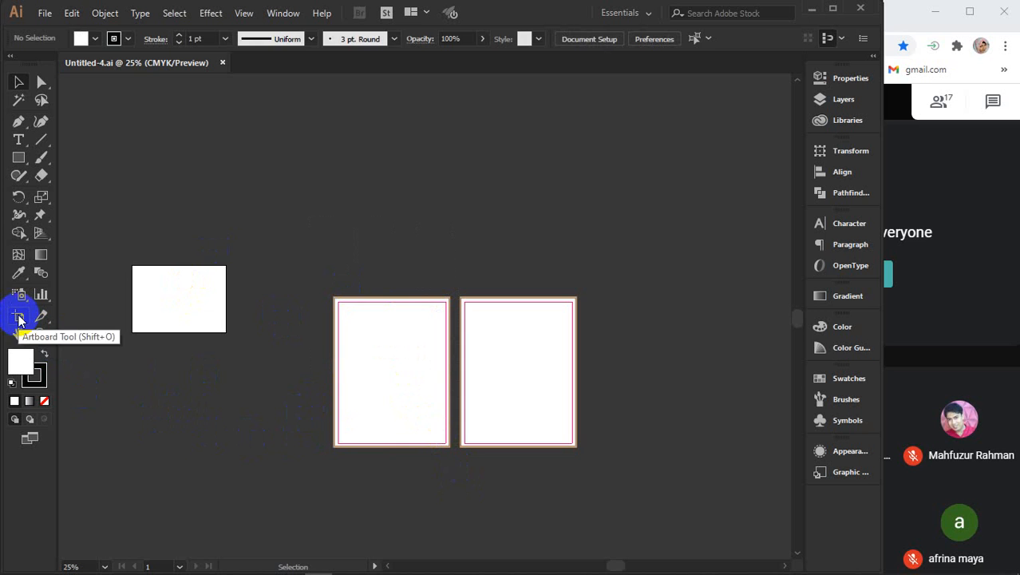
{"action": "left_click", "coordinate": [20, 318]}
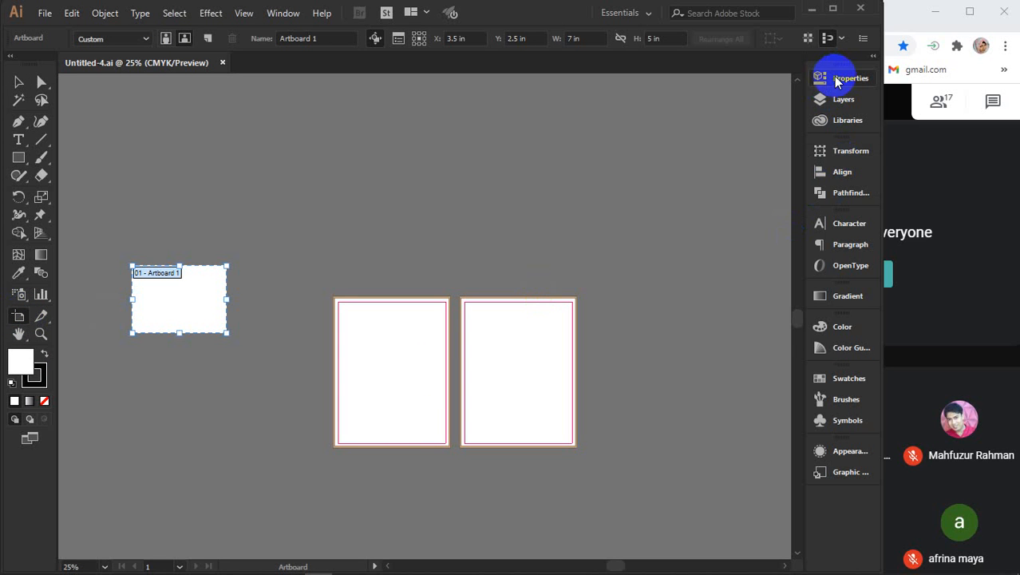
{"action": "left_click", "coordinate": [835, 80]}
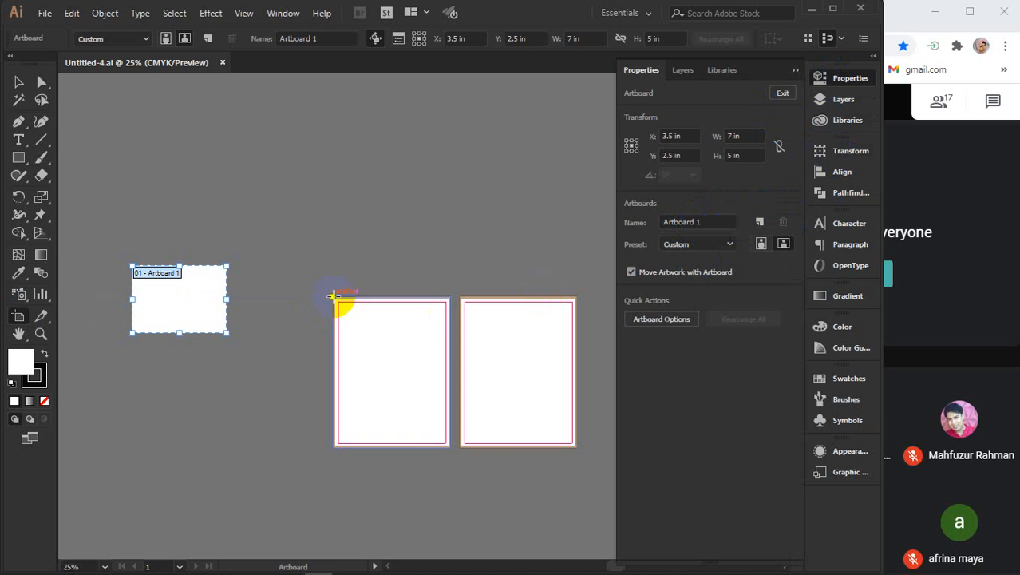
{"action": "left_click_drag", "start_coordinate": [334, 299], "coordinate": [445, 443]}
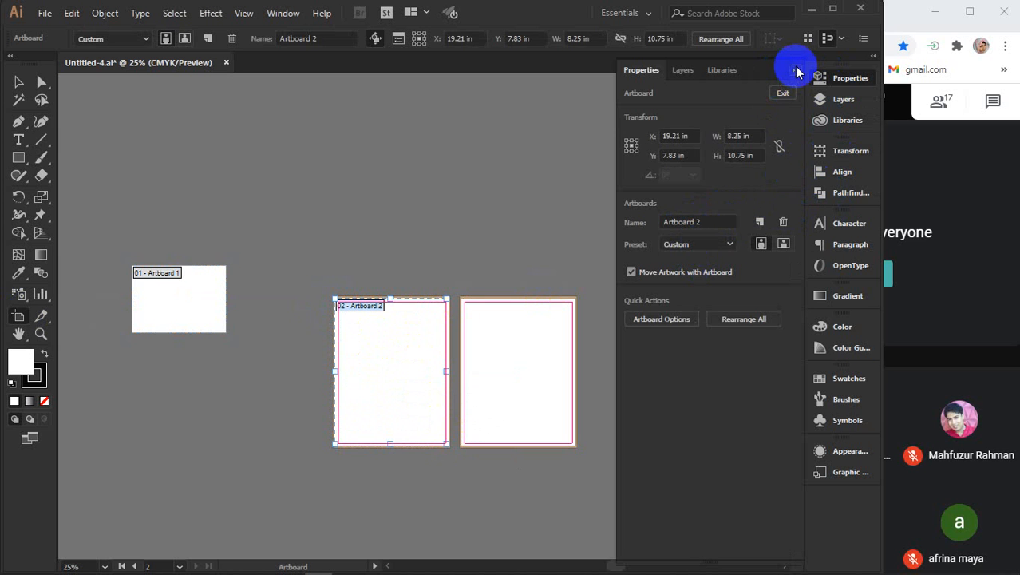
{"action": "left_click", "coordinate": [796, 71]}
{"action": "left_click", "coordinate": [20, 84]}
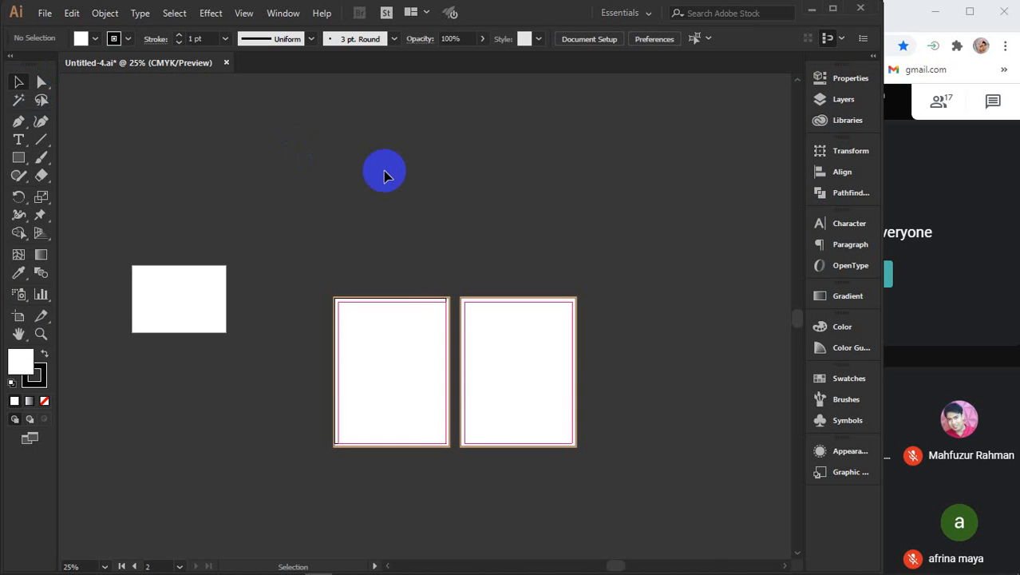
- Move the first page's artwork down off the new artboard, and undo both the move and the artboard
{"action": "left_click", "coordinate": [392, 345]}
{"action": "left_click_drag", "start_coordinate": [392, 344], "coordinate": [387, 466]}
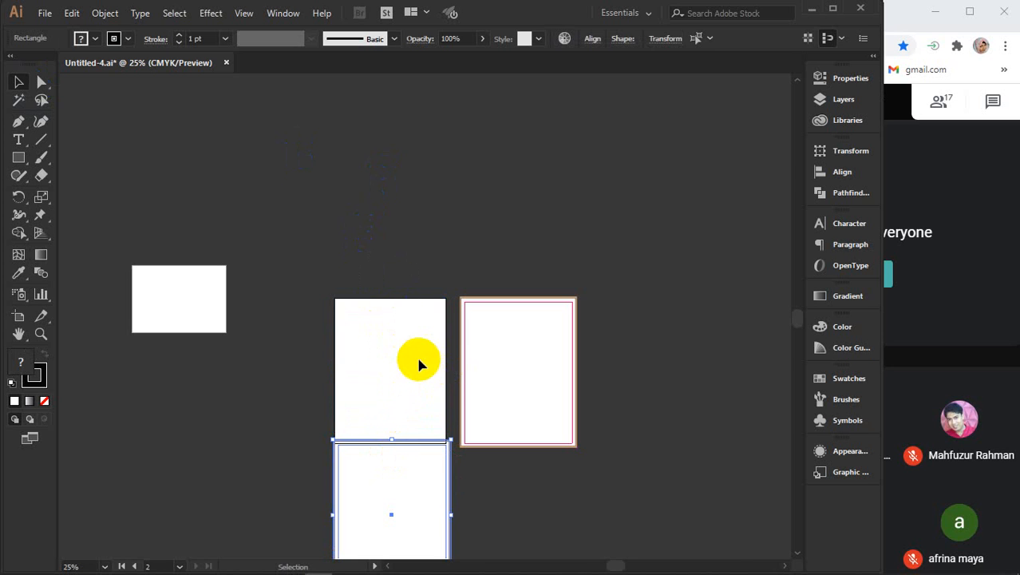
{"action": "key", "text": "ctrl+z"}
{"action": "left_click", "coordinate": [394, 246]}
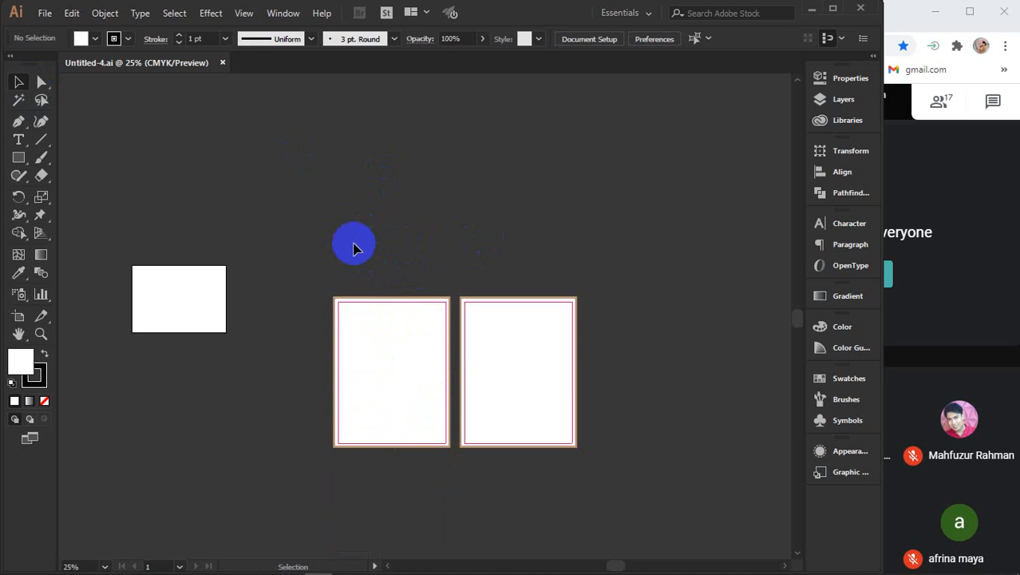
{"action": "left_click_drag", "start_coordinate": [302, 264], "coordinate": [217, 281]}
- Set up a JPEG (*.JPG) export of Untitled-4 with the Use Artboards option and cancel it
{"action": "left_click", "coordinate": [46, 14]}
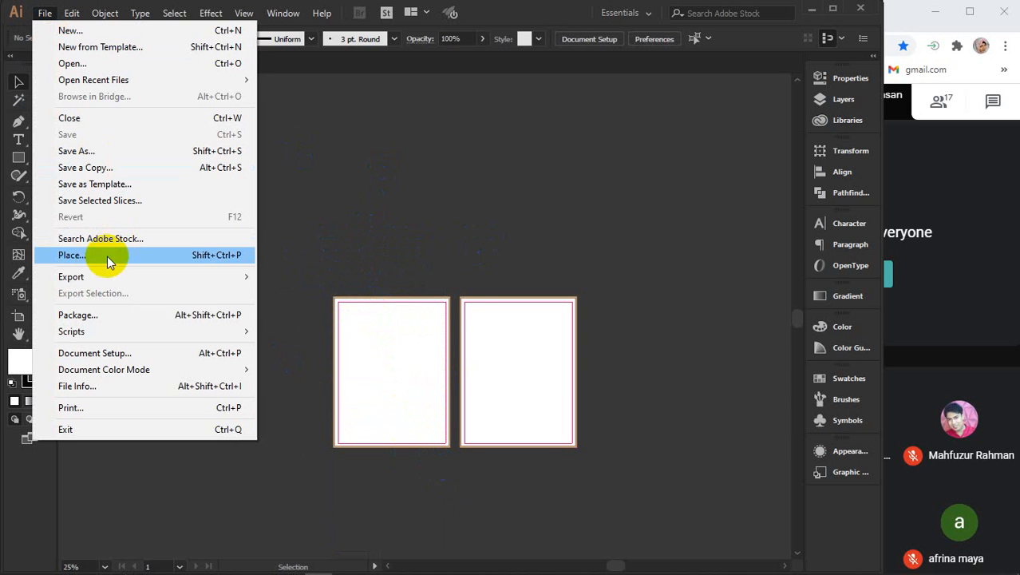
{"action": "mouse_move", "coordinate": [91, 276]}
{"action": "left_click", "coordinate": [309, 294]}
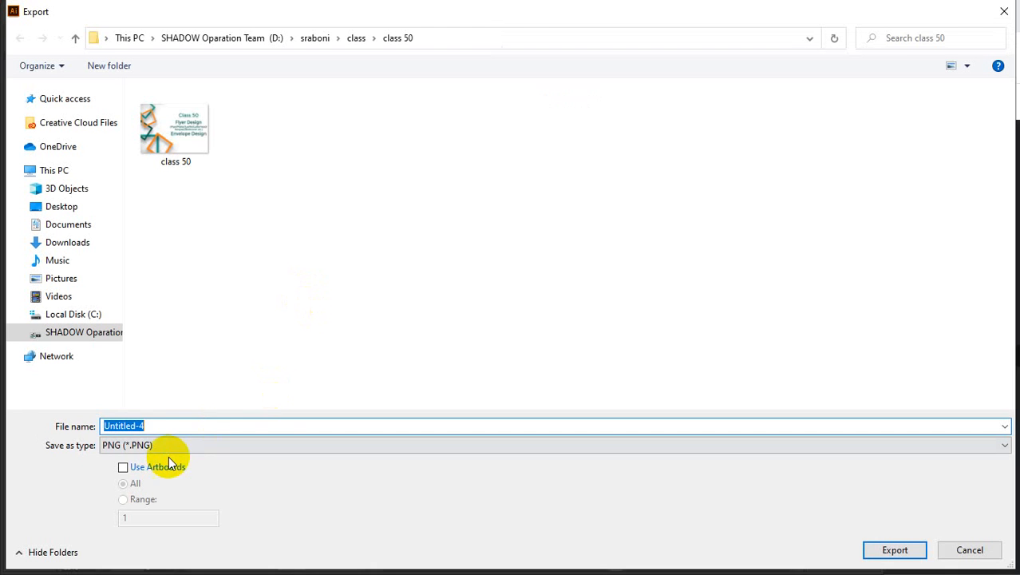
{"action": "left_click", "coordinate": [167, 449]}
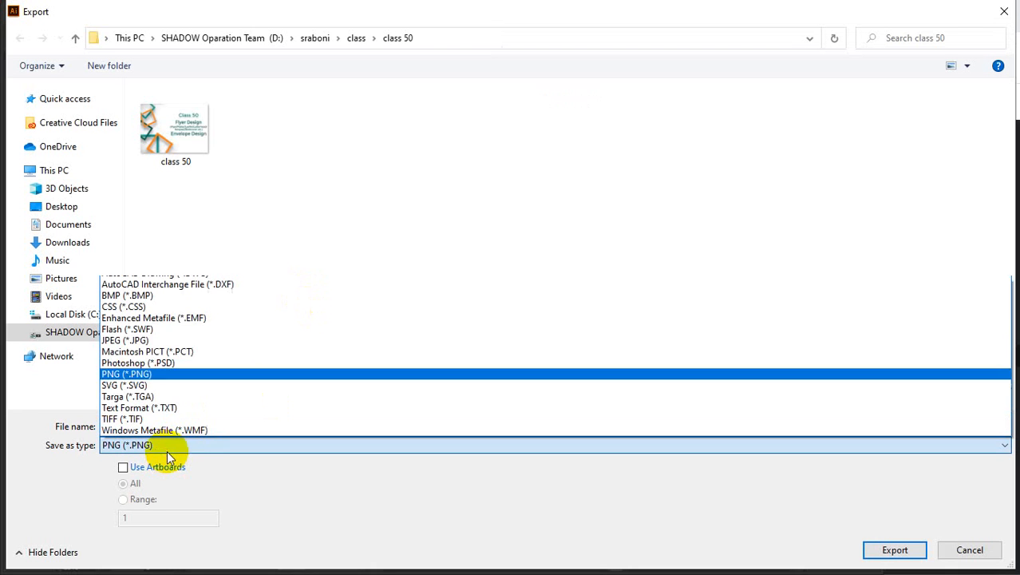
{"action": "left_click", "coordinate": [164, 339]}
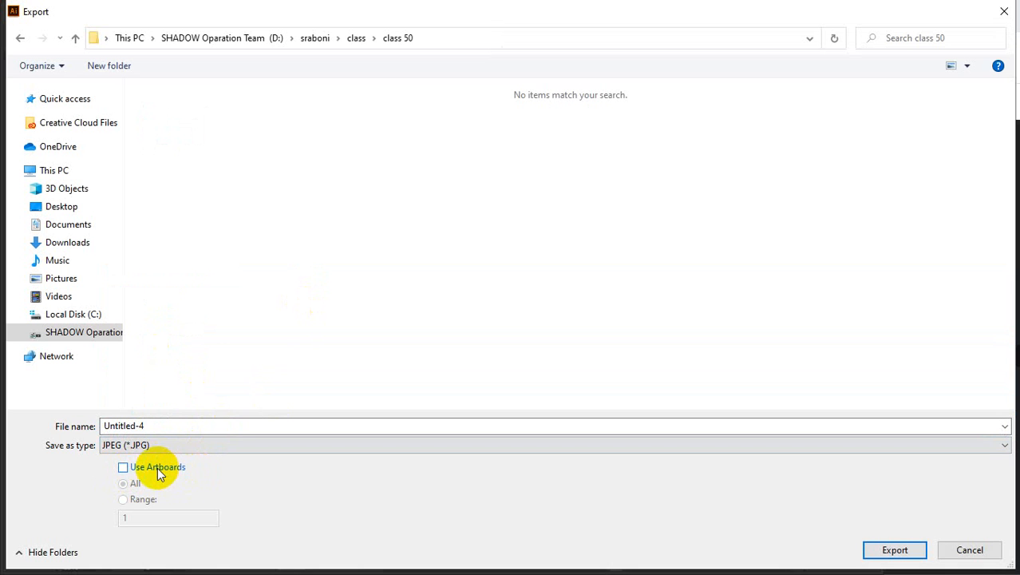
{"action": "left_click", "coordinate": [124, 467]}
{"action": "left_click", "coordinate": [964, 549]}
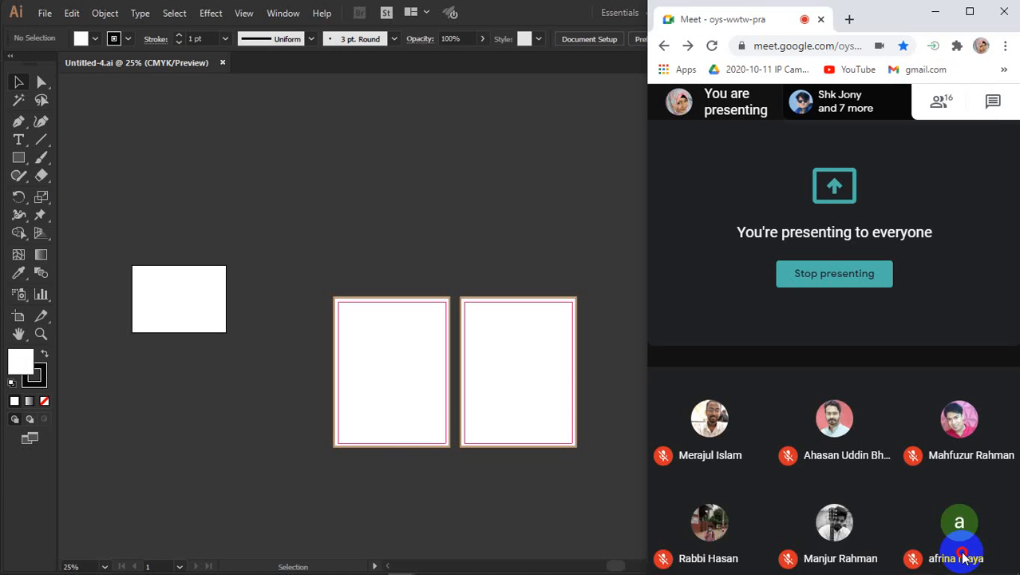
- Examine what the empty artboard and the area around it contain compared with the two flyer pages by marquee-selecting each
{"action": "left_click", "coordinate": [140, 243]}
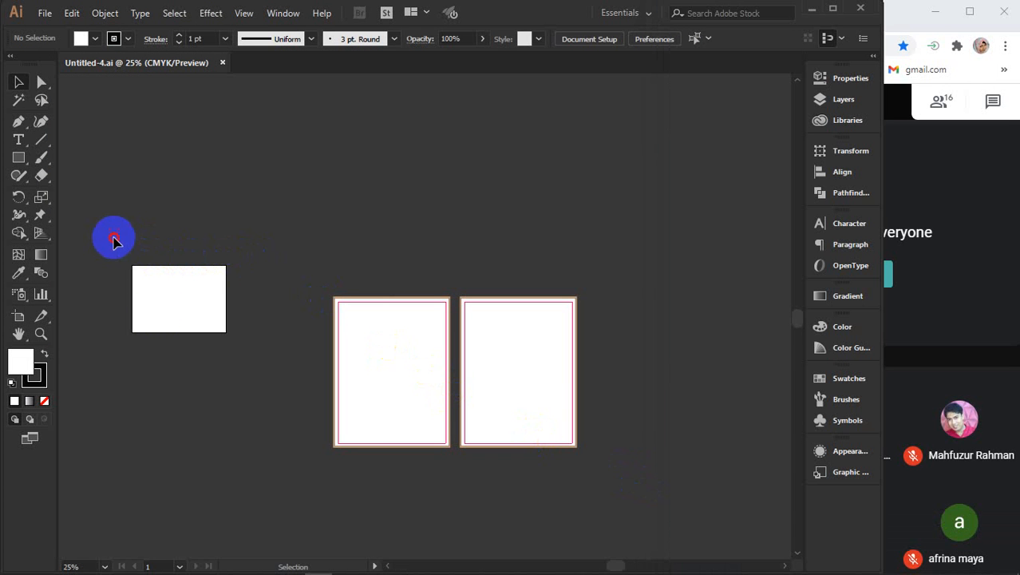
{"action": "left_click_drag", "start_coordinate": [122, 241], "coordinate": [232, 360]}
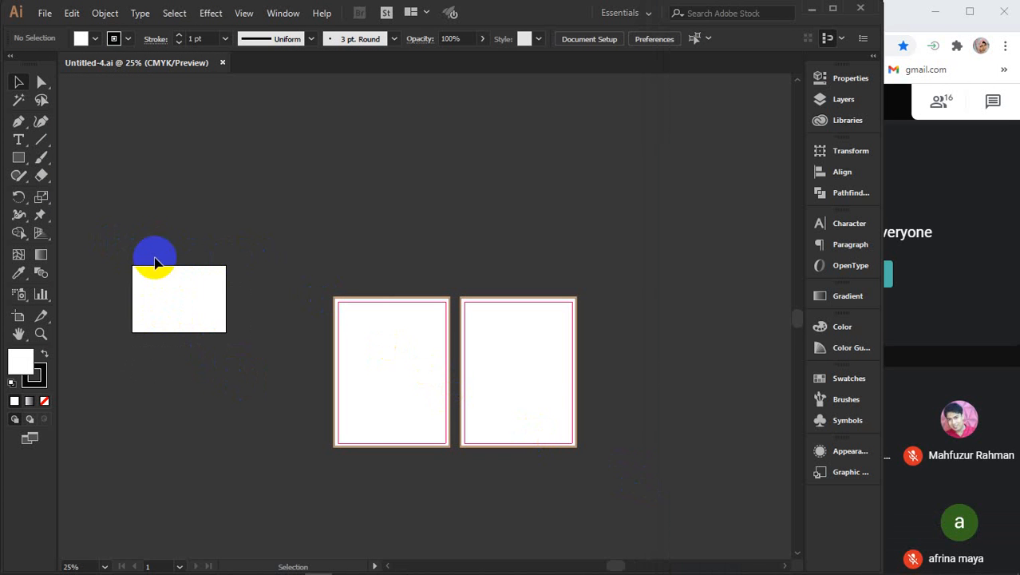
{"action": "left_click_drag", "start_coordinate": [122, 240], "coordinate": [238, 368]}
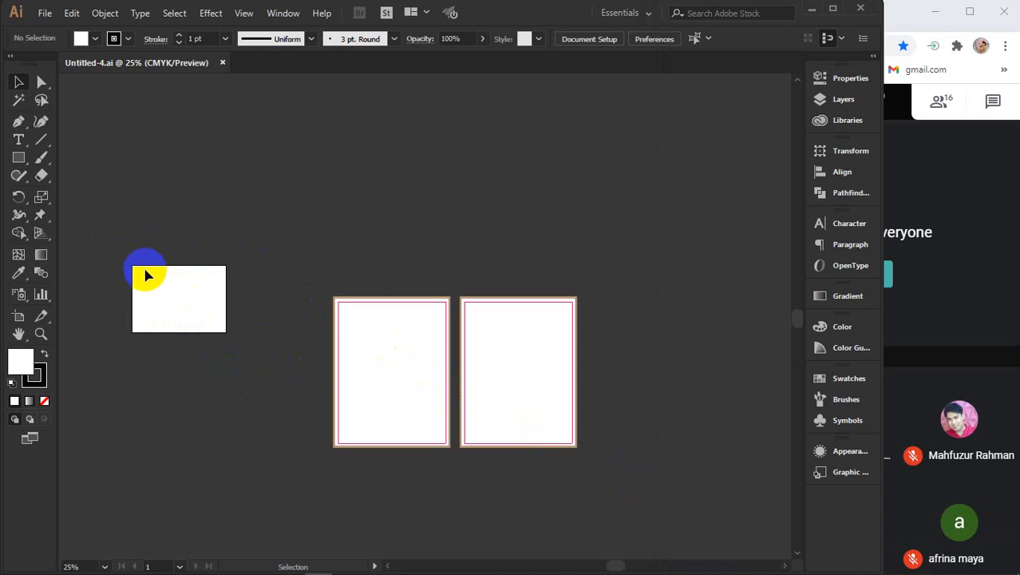
{"action": "left_click_drag", "start_coordinate": [123, 248], "coordinate": [254, 375]}
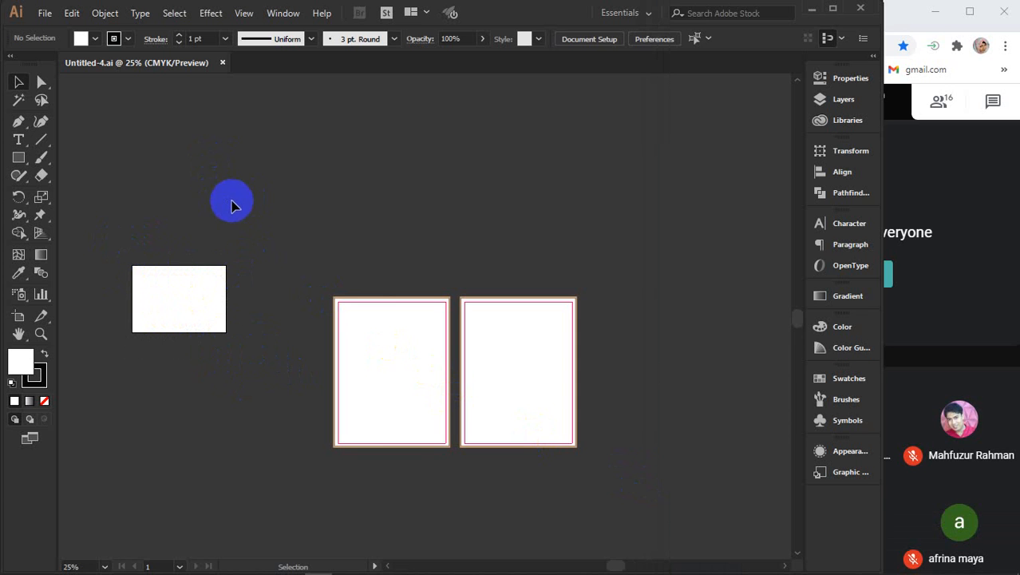
{"action": "scroll", "coordinate": [232, 205], "scroll_direction": "down", "scroll_amount": 2}
{"action": "left_click_drag", "start_coordinate": [265, 131], "coordinate": [711, 496]}
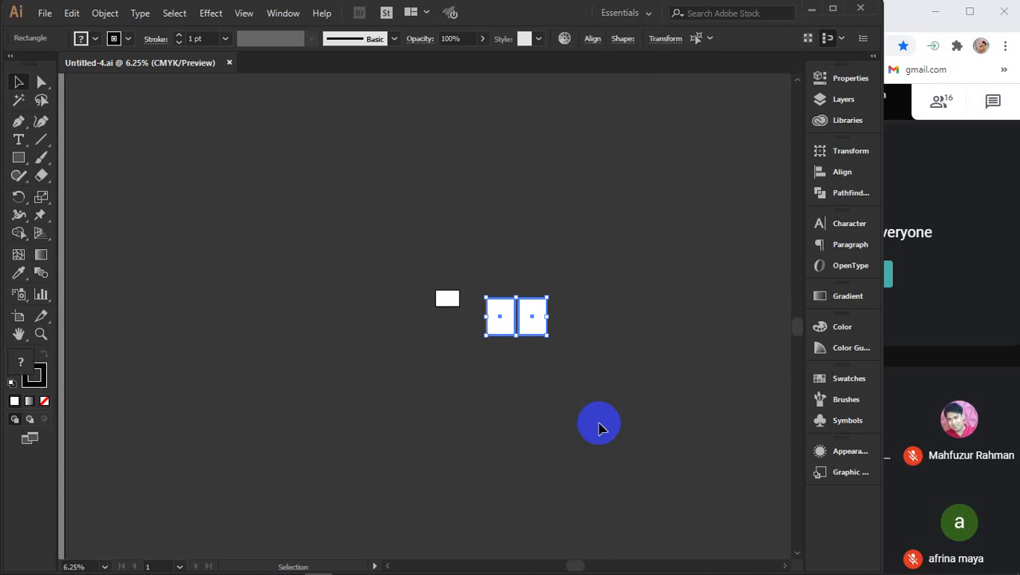
{"action": "left_click", "coordinate": [553, 322]}
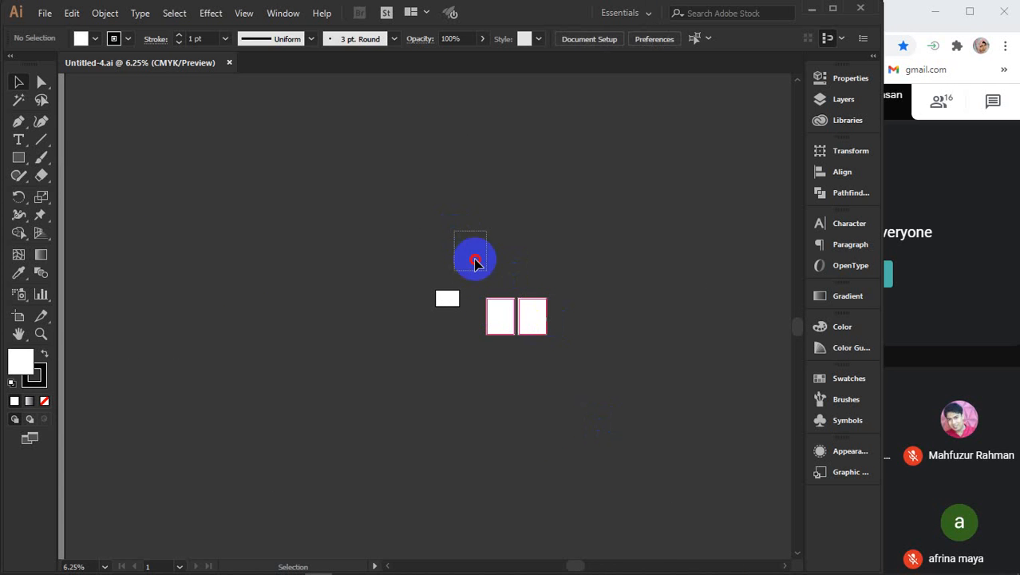
{"action": "left_click_drag", "start_coordinate": [454, 230], "coordinate": [629, 440]}
{"action": "scroll", "coordinate": [533, 342], "scroll_direction": "up", "scroll_amount": 4}
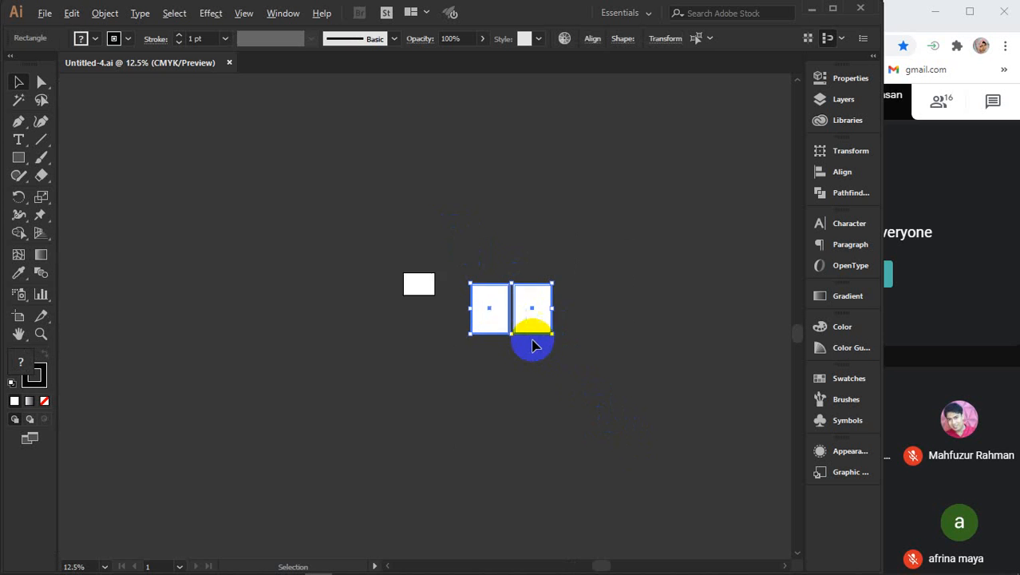
{"action": "left_click", "coordinate": [477, 410]}
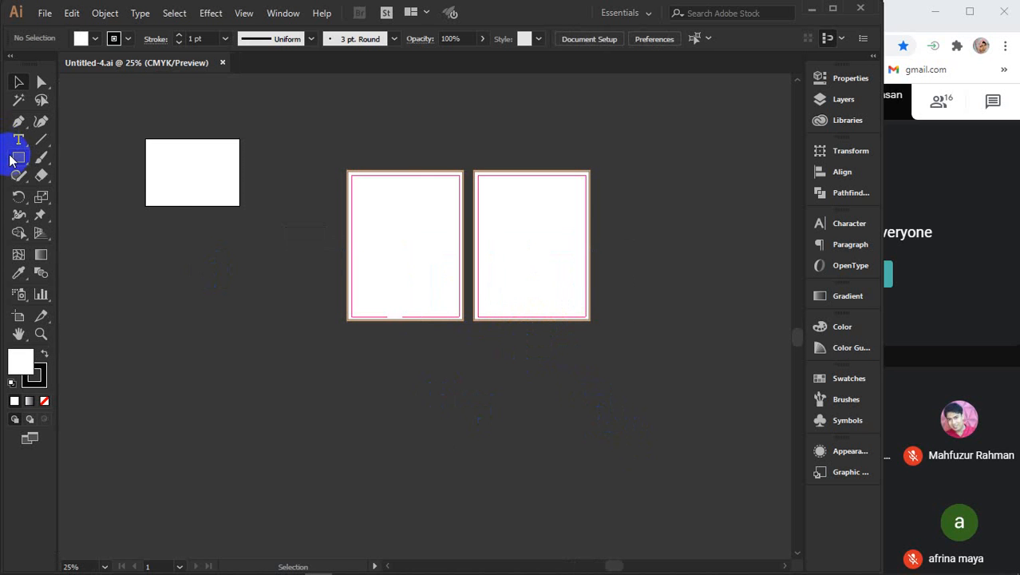
- Create a hexagon with the Polygon tool in the middle of the first flyer page and fill it blue
{"action": "left_click_drag", "start_coordinate": [11, 160], "coordinate": [91, 209]}
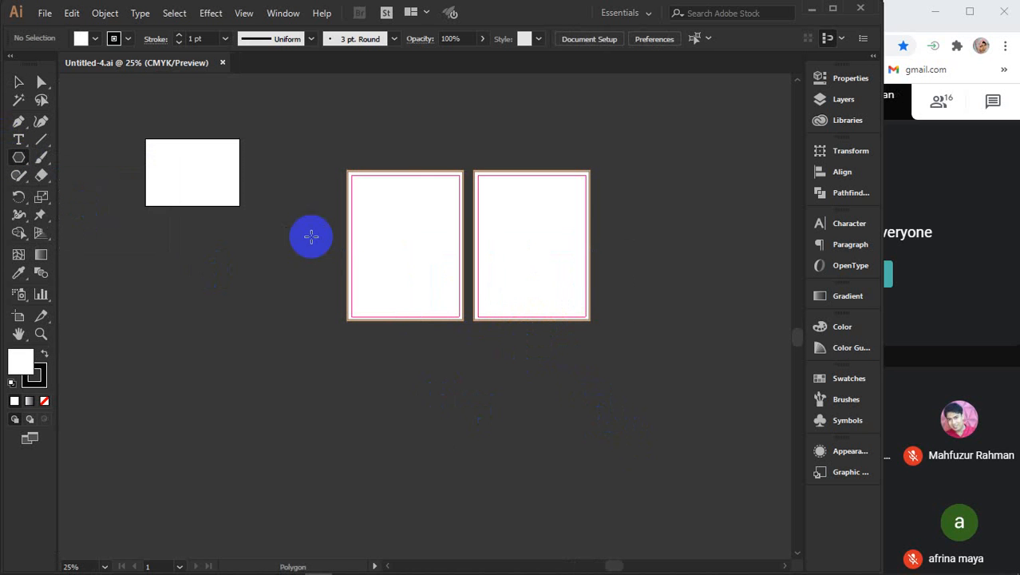
{"action": "left_click_drag", "start_coordinate": [400, 246], "coordinate": [422, 255]}
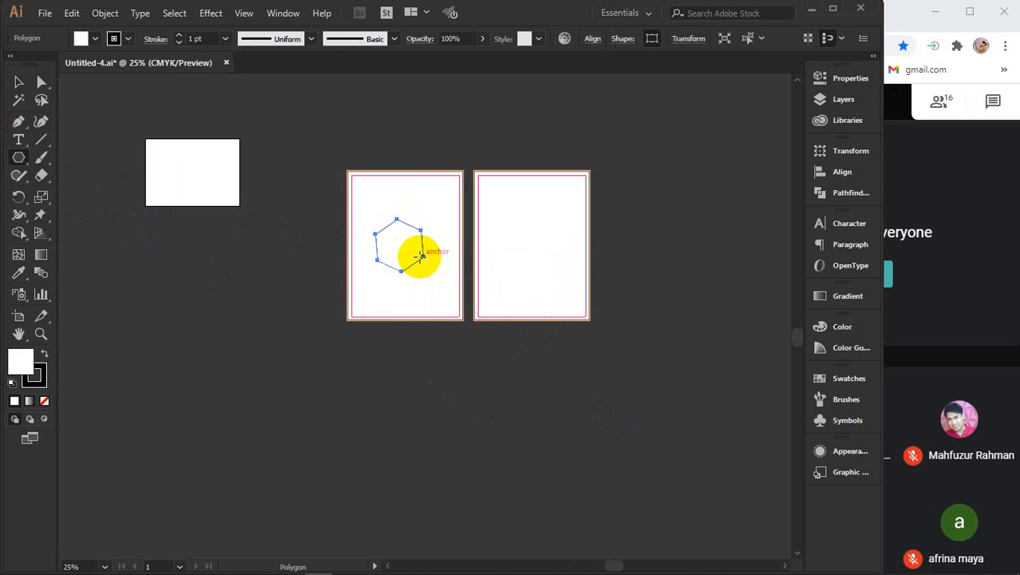
{"action": "left_click", "coordinate": [93, 38]}
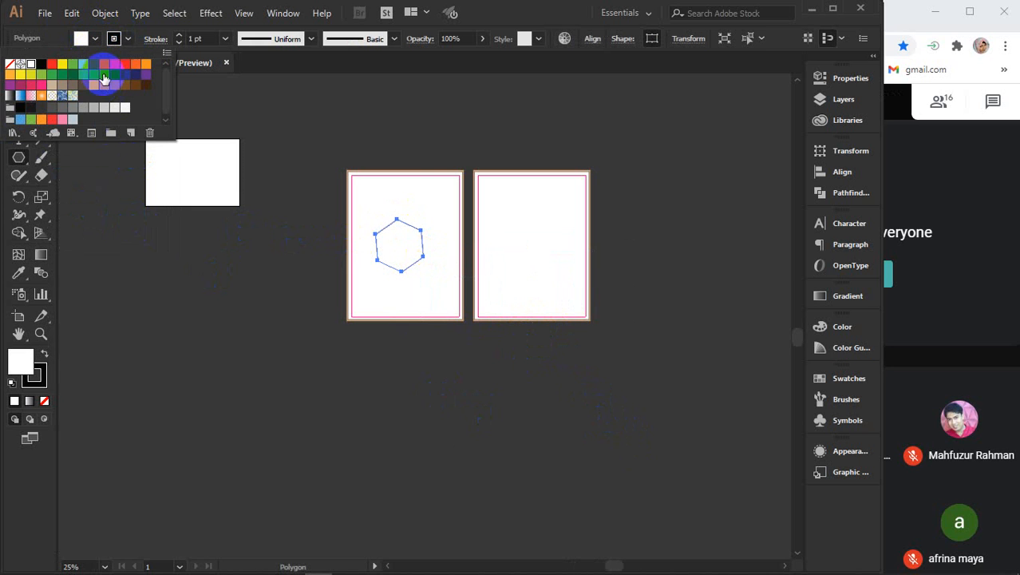
{"action": "left_click", "coordinate": [103, 73]}
{"action": "left_click", "coordinate": [96, 37]}
- Copy the blue hexagon onto the second flyer page and fill the copy red
{"action": "left_click", "coordinate": [18, 82]}
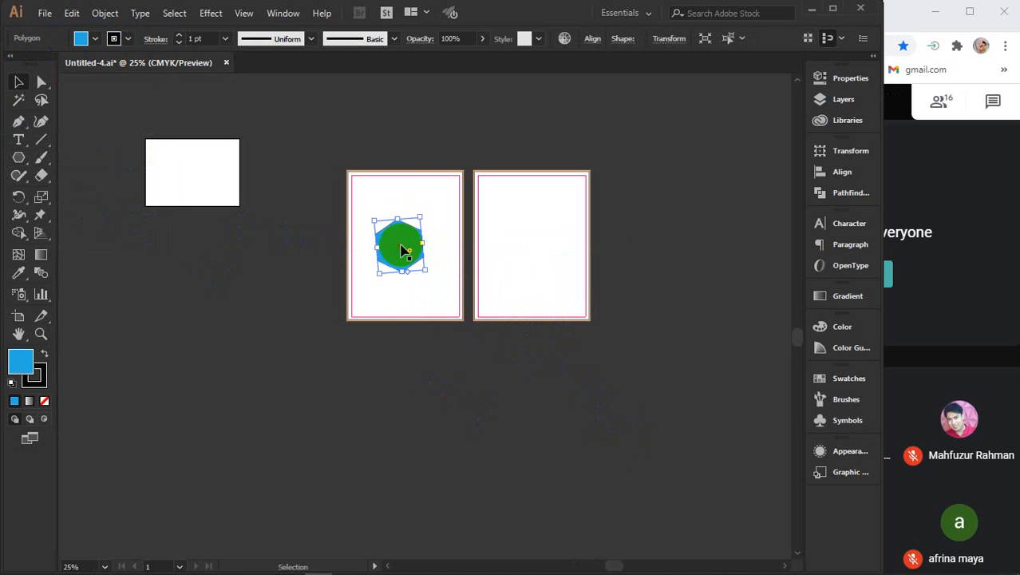
{"action": "left_click_drag", "start_coordinate": [377, 249], "coordinate": [530, 261]}
{"action": "left_click", "coordinate": [94, 38]}
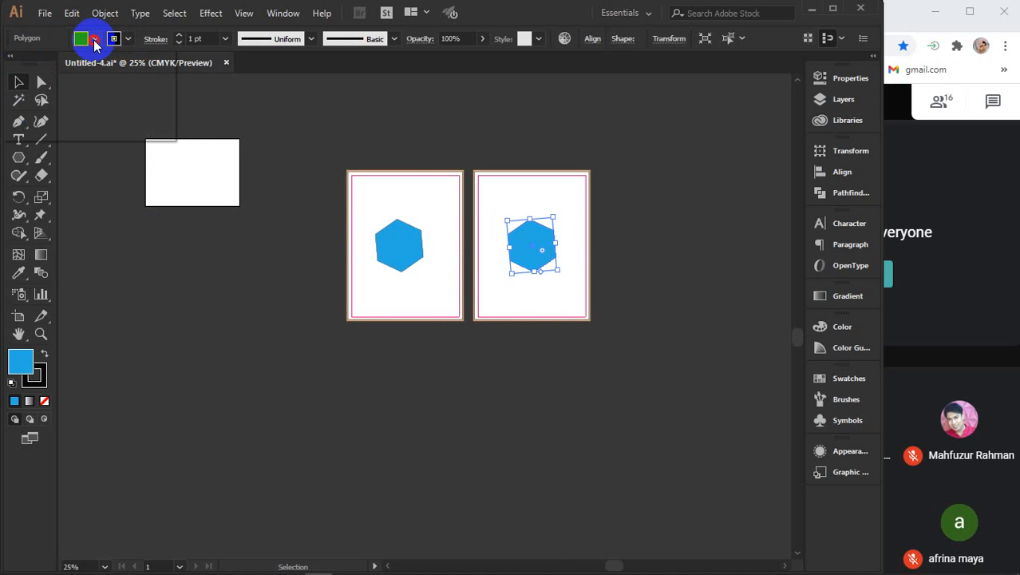
{"action": "left_click", "coordinate": [51, 64]}
{"action": "left_click", "coordinate": [256, 118]}
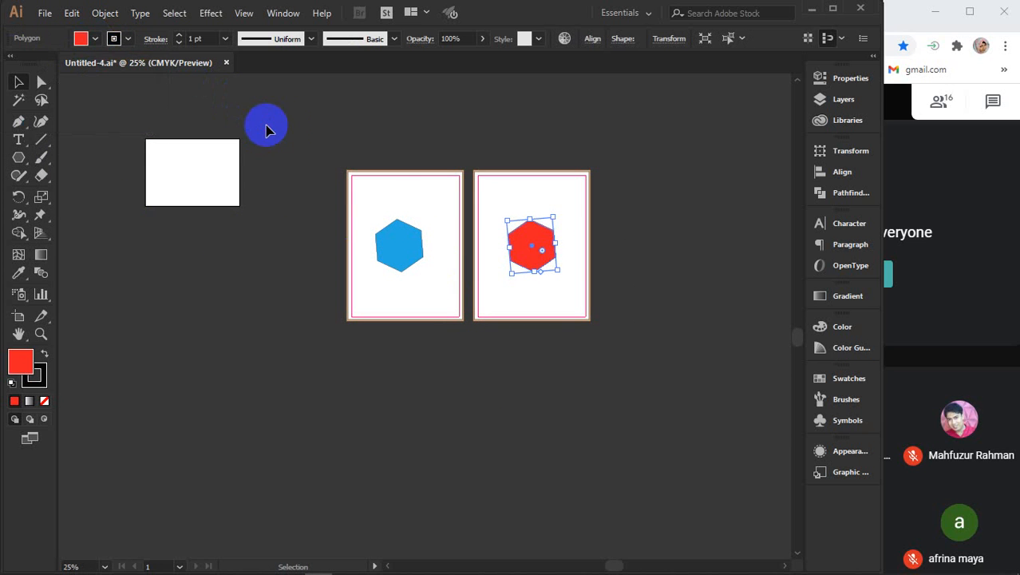
- Group the first page's rectangles and guide with the blue hexagon, and the second page's with the red hexagon
{"action": "left_click_drag", "start_coordinate": [362, 133], "coordinate": [458, 370]}
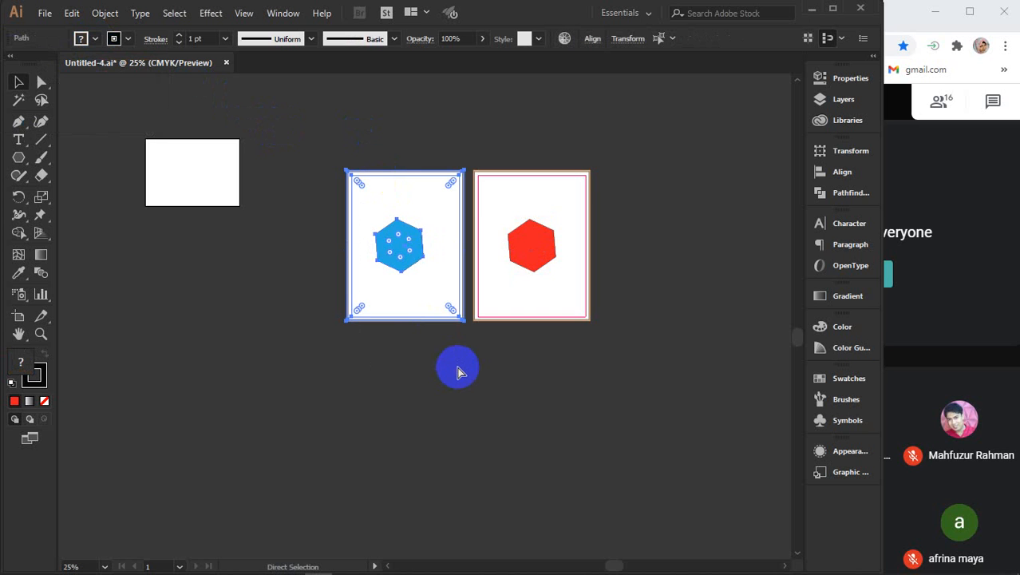
{"action": "key", "text": "v"}
{"action": "left_click", "coordinate": [563, 217]}
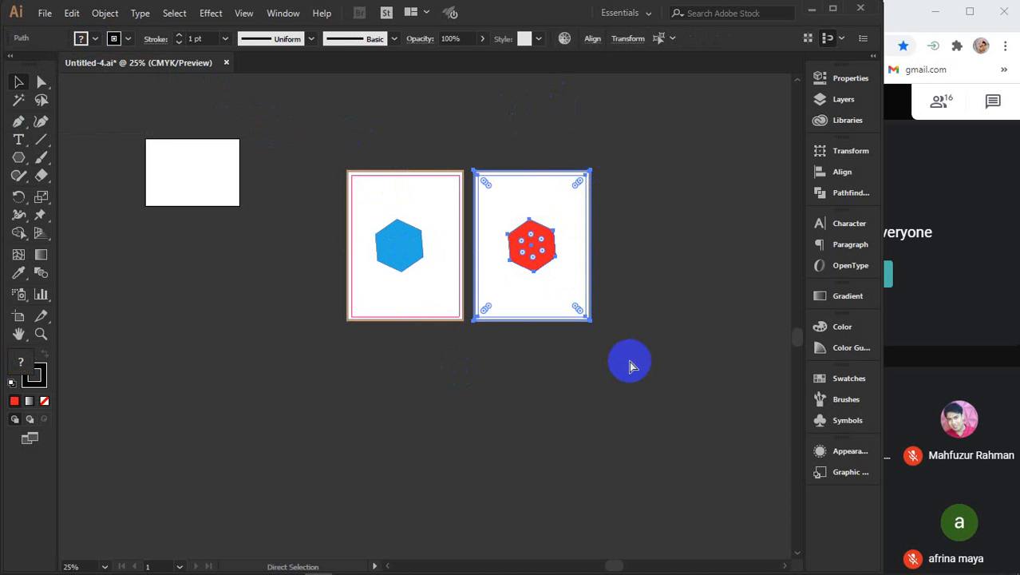
- Move both flyer pages together so the first is centred over the artboard, and delete the second page with the red hexagon
{"action": "left_click_drag", "start_coordinate": [351, 134], "coordinate": [537, 337]}
{"action": "left_click_drag", "start_coordinate": [470, 253], "coordinate": [318, 207]}
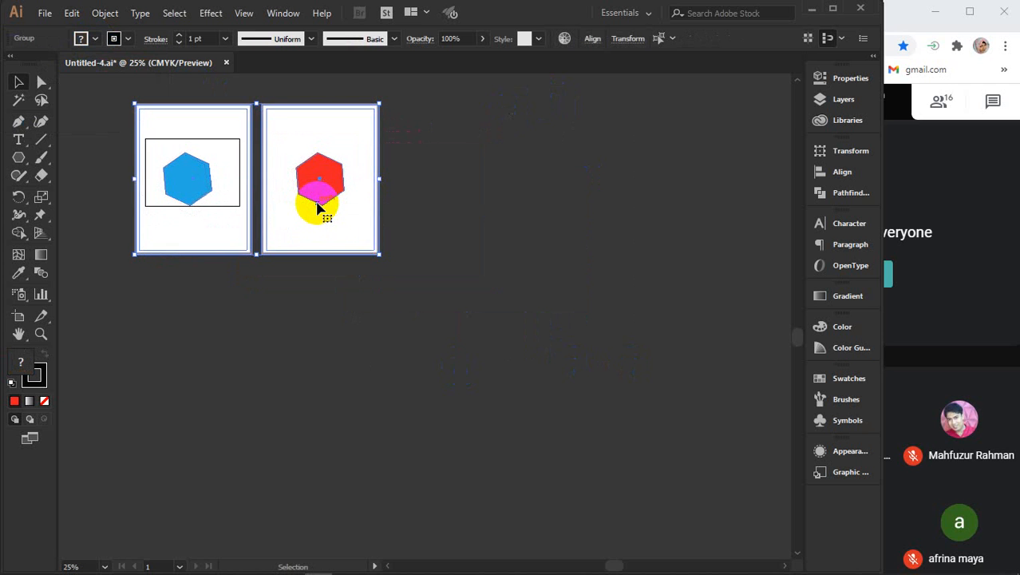
{"action": "left_click", "coordinate": [327, 328]}
{"action": "left_click_drag", "start_coordinate": [326, 327], "coordinate": [430, 485]}
{"action": "left_click", "coordinate": [417, 328]}
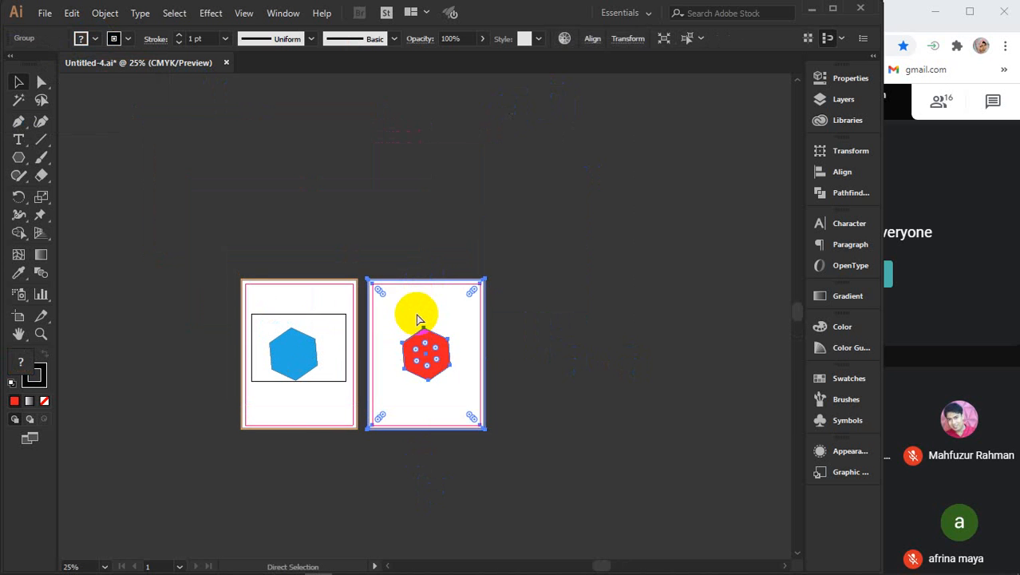
{"action": "key", "text": "Delete"}
- Set up an export of the blue-hexagon flyer page in JPEG format to the Desktop folder
{"action": "left_click", "coordinate": [50, 13]}
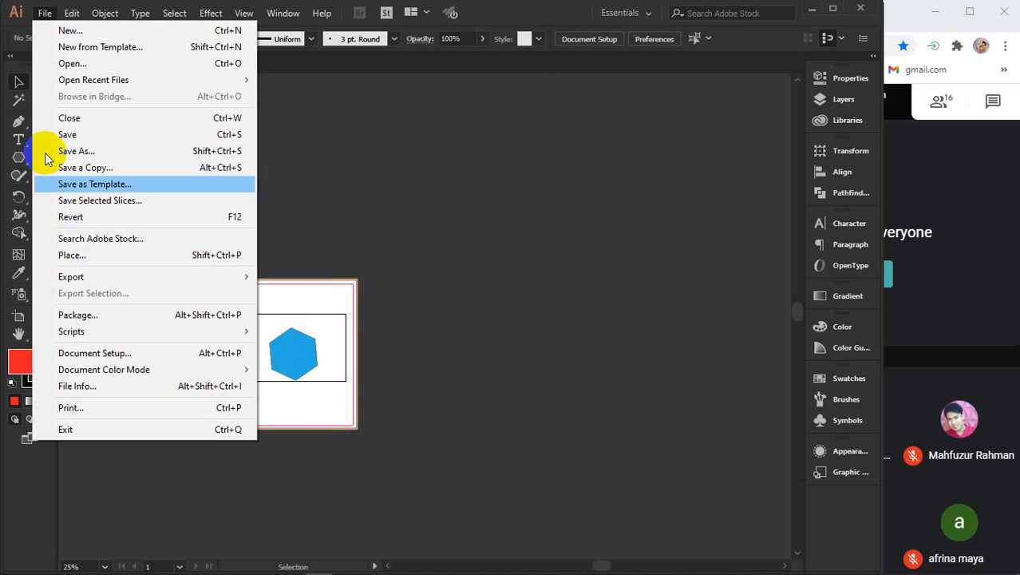
{"action": "mouse_move", "coordinate": [70, 276]}
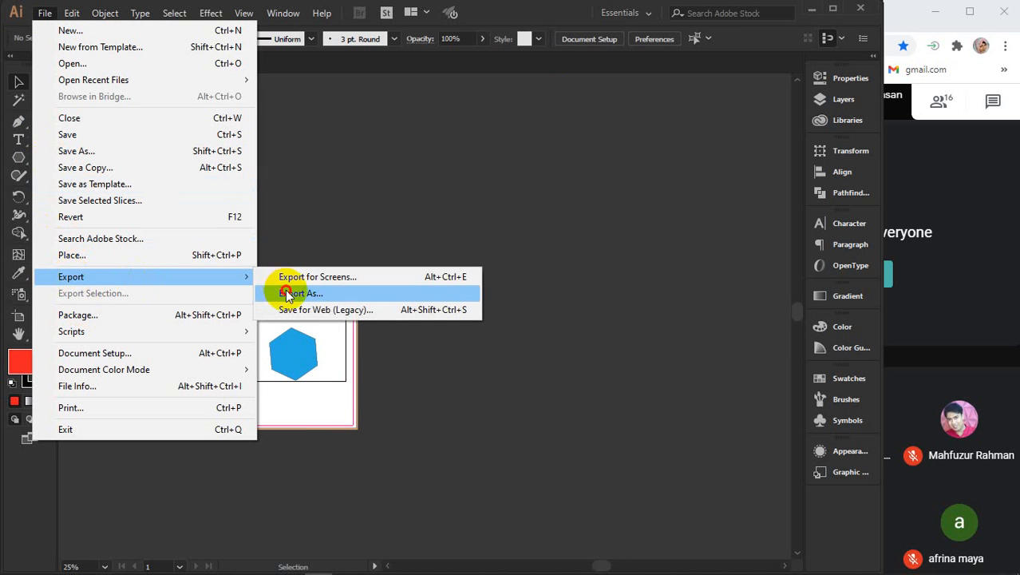
{"action": "left_click", "coordinate": [287, 294]}
{"action": "left_click", "coordinate": [164, 445]}
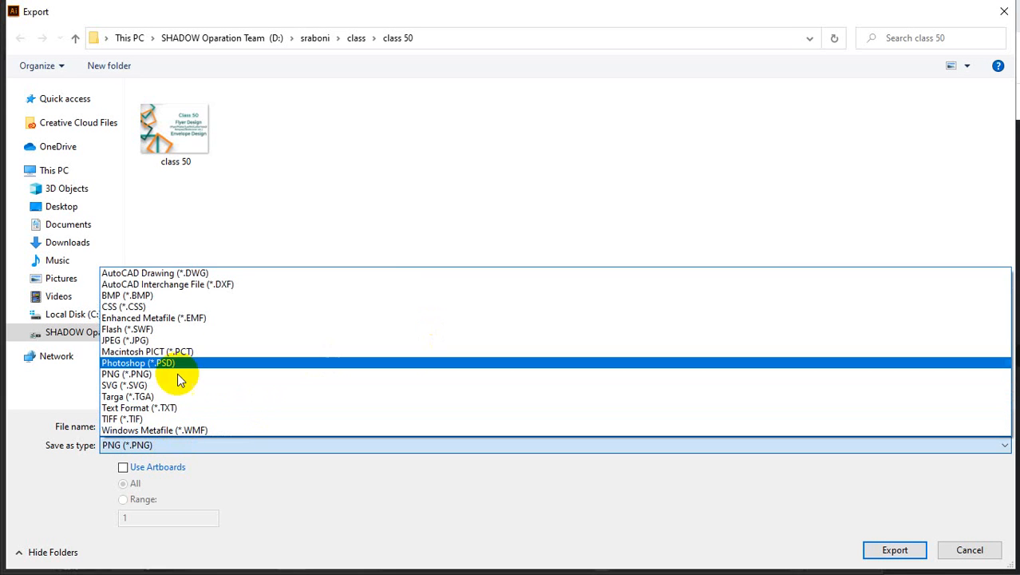
{"action": "left_click", "coordinate": [176, 338]}
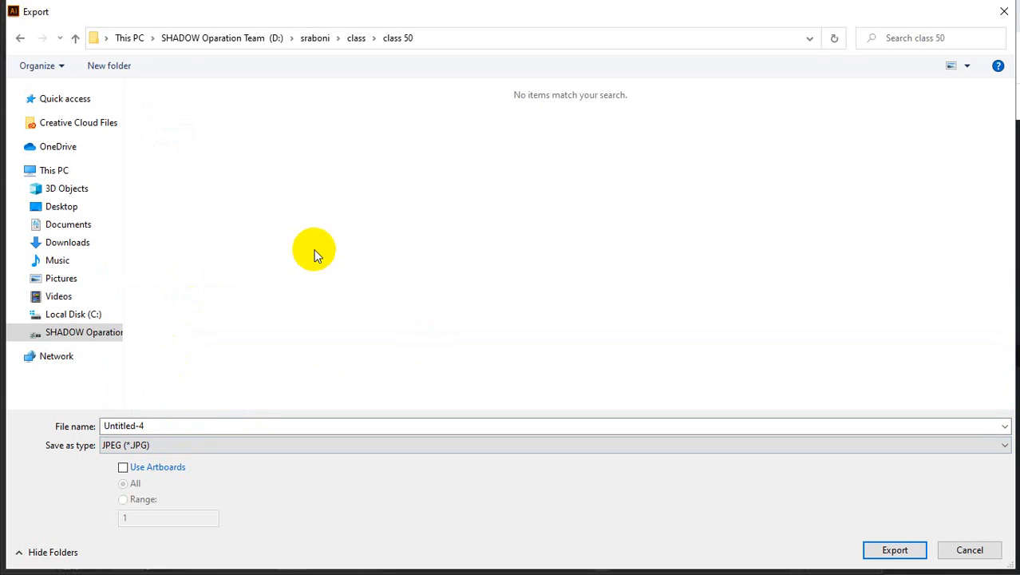
{"action": "left_click", "coordinate": [67, 208]}
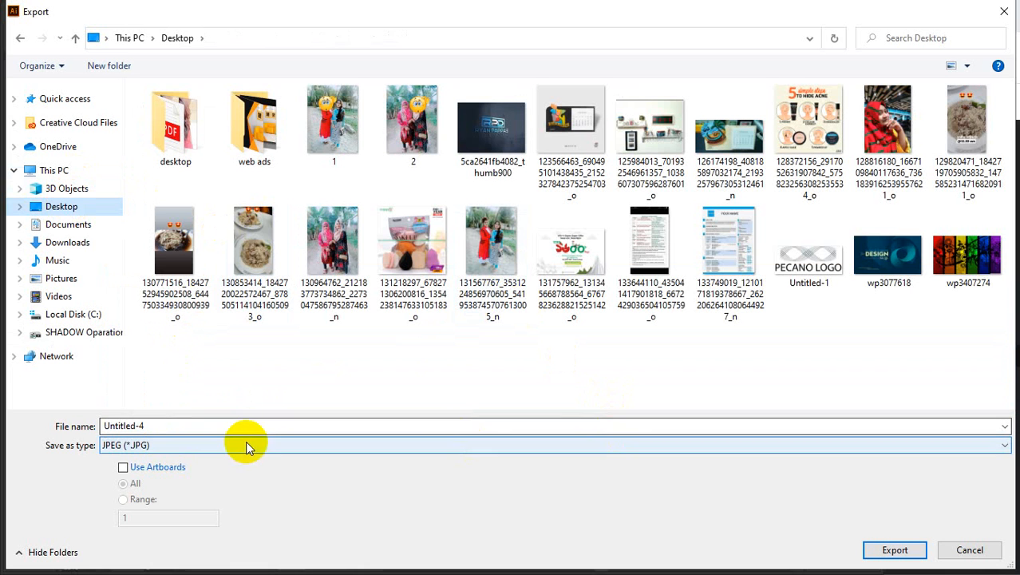
- Name the JPEG test 1 and export it without using artboards, accepting the JPEG options
{"action": "left_click", "coordinate": [200, 430]}
{"action": "type", "text": "1"}
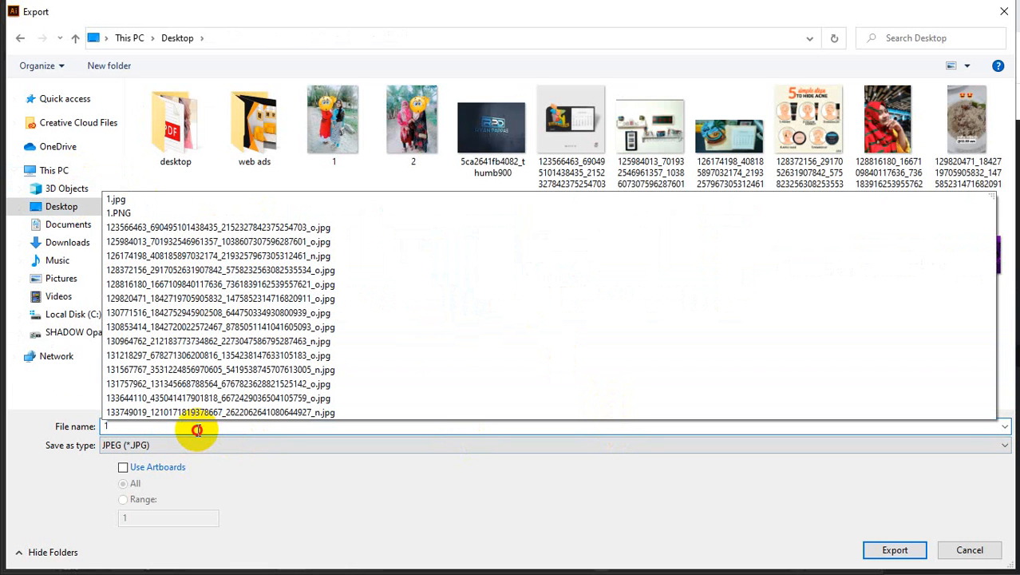
{"action": "double_click", "coordinate": [166, 427]}
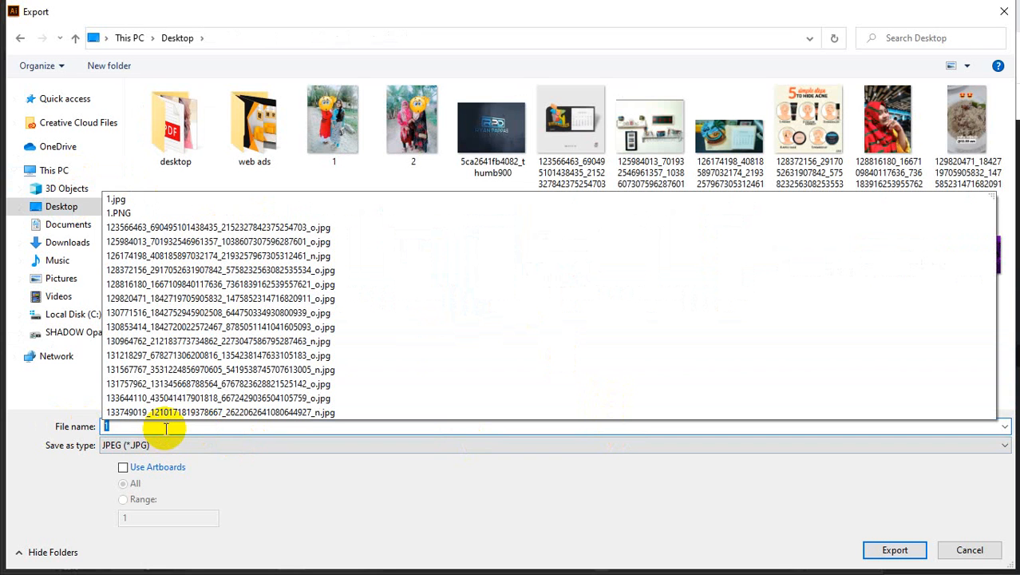
{"action": "type", "text": "test"}
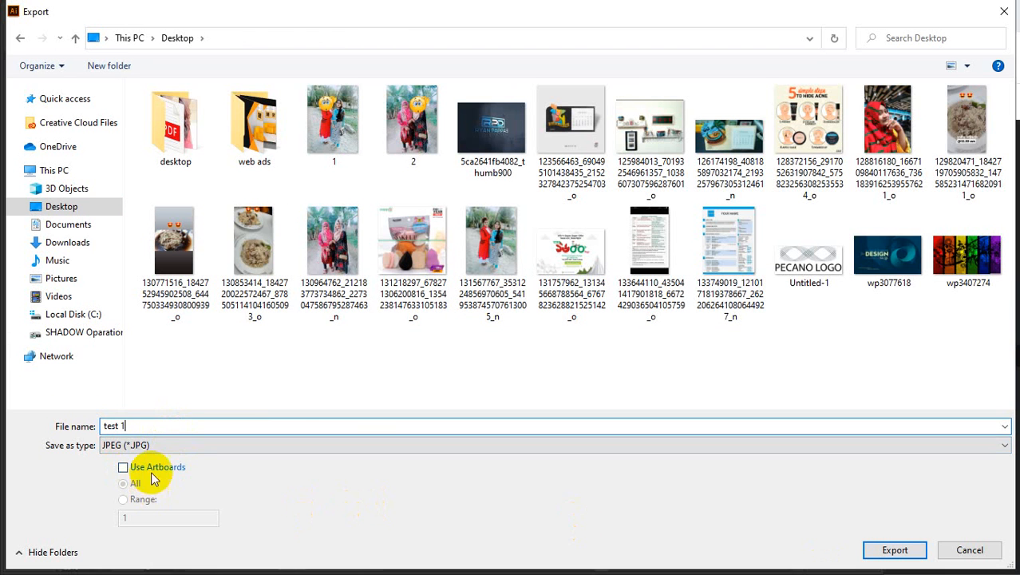
{"action": "left_click", "coordinate": [888, 549]}
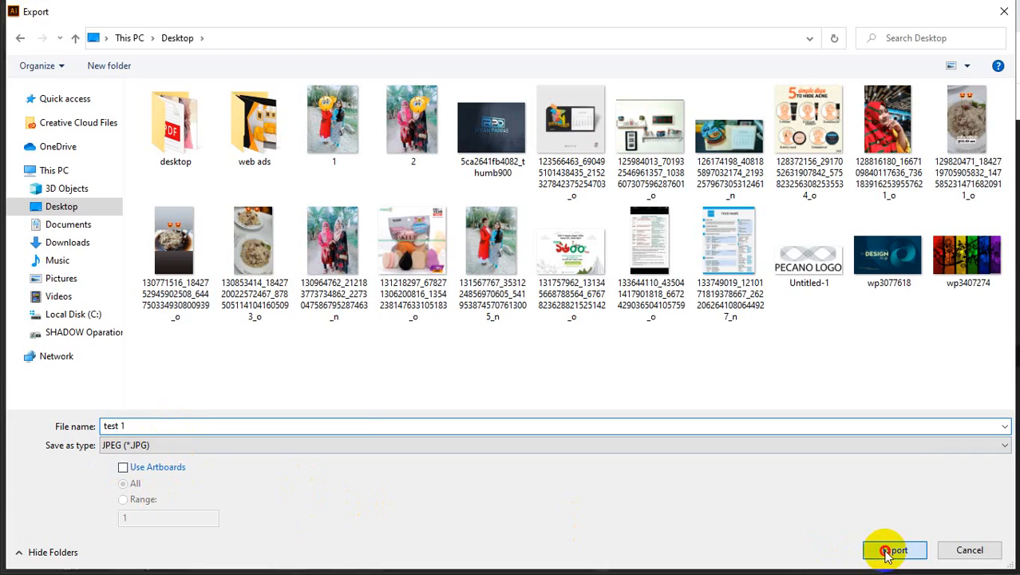
{"action": "left_click", "coordinate": [614, 411]}
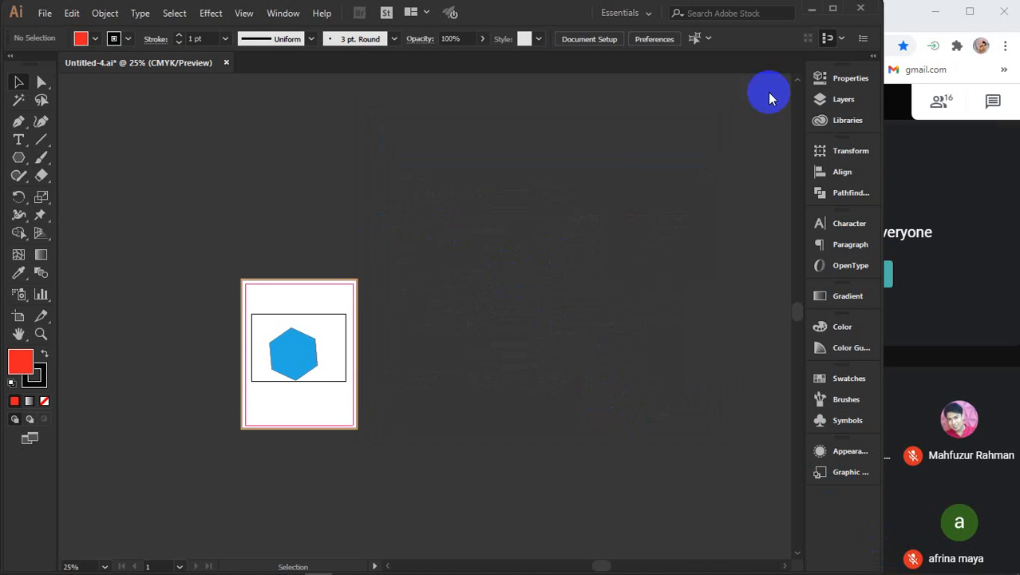
- Switch to the desktop, refresh it and view the exported test 1 image to check its extents
{"action": "left_click", "coordinate": [811, 8]}
{"action": "left_click", "coordinate": [567, 22]}
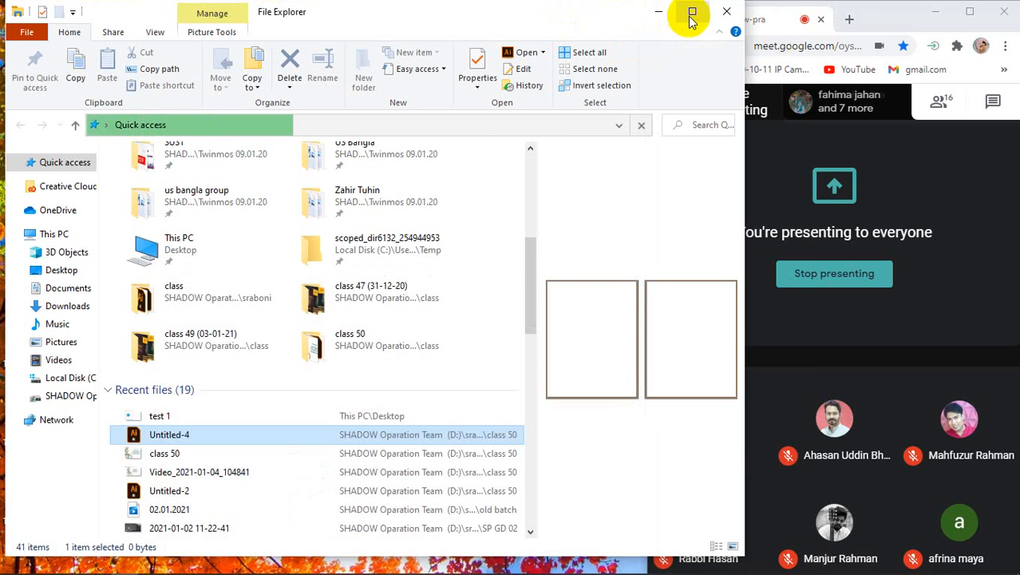
{"action": "left_click", "coordinate": [659, 12]}
{"action": "right_click", "coordinate": [445, 221]}
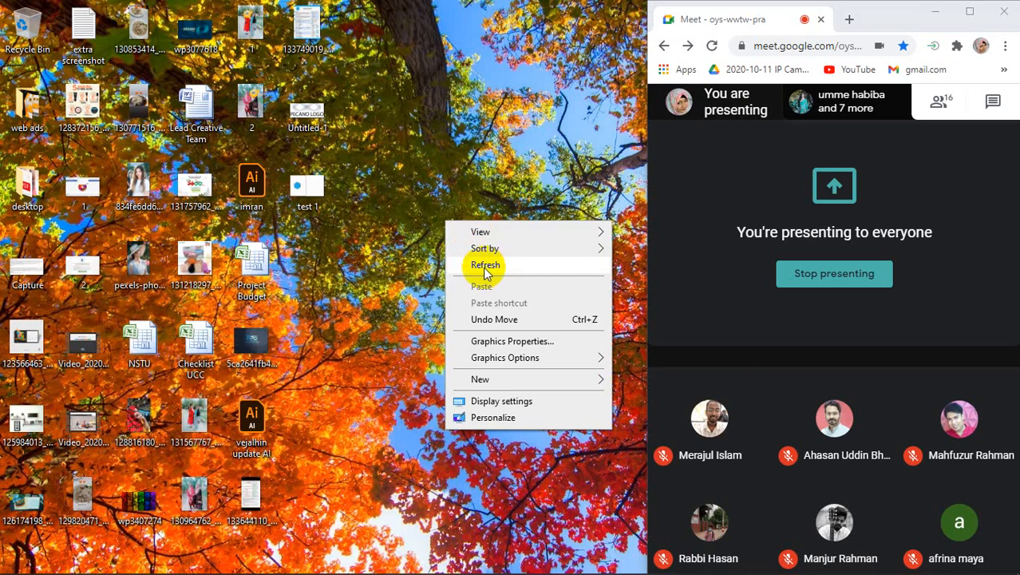
{"action": "left_click", "coordinate": [485, 268]}
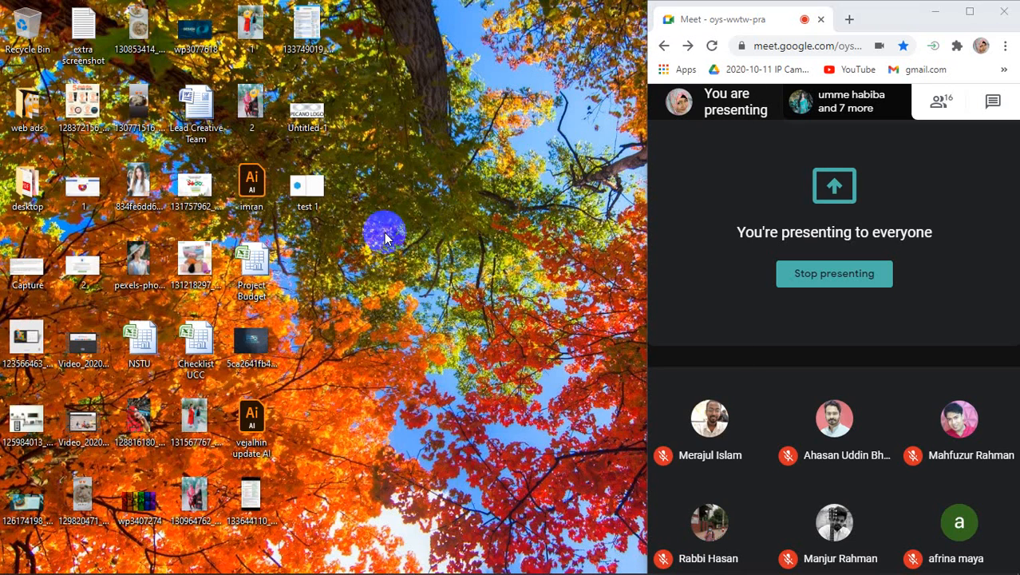
{"action": "double_click", "coordinate": [312, 191]}
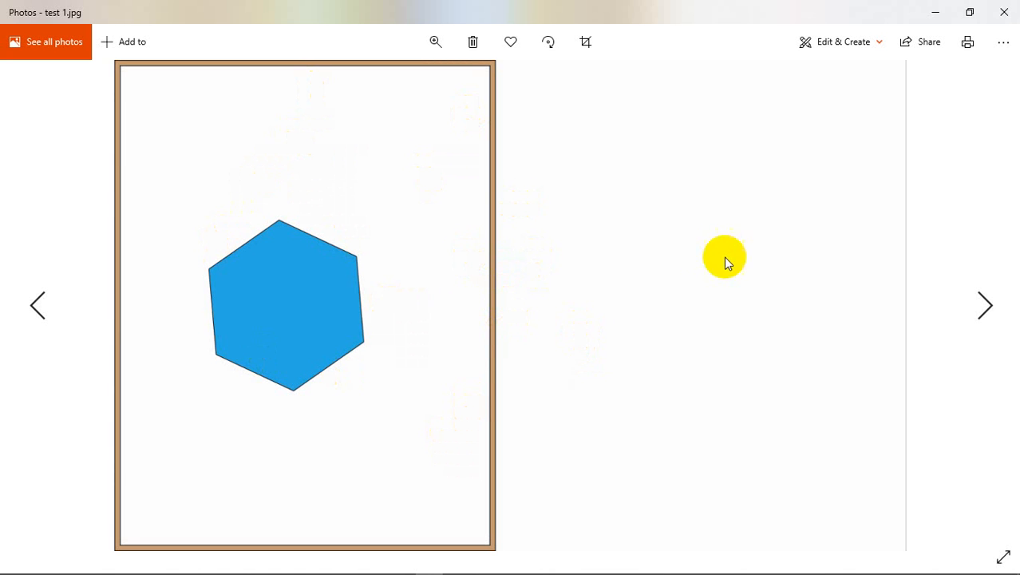
{"action": "left_click", "coordinate": [934, 18]}
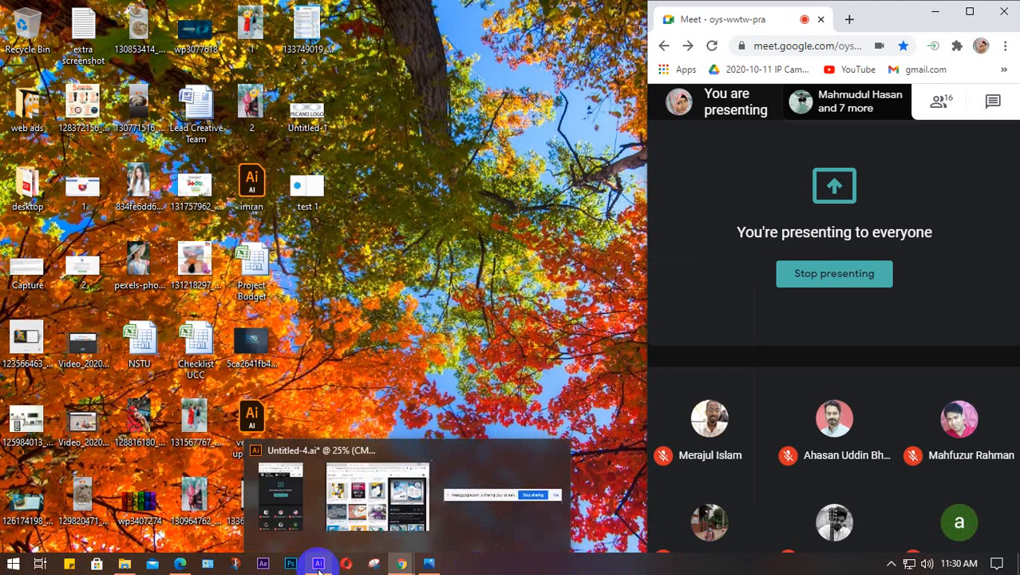
- Switch back to Illustrator and export the blue-hexagon page to the Desktop as the PNG Untitled-4, at High (300 ppi) with a transparent background
{"action": "left_click", "coordinate": [318, 564]}
{"action": "left_click_drag", "start_coordinate": [187, 195], "coordinate": [482, 447]}
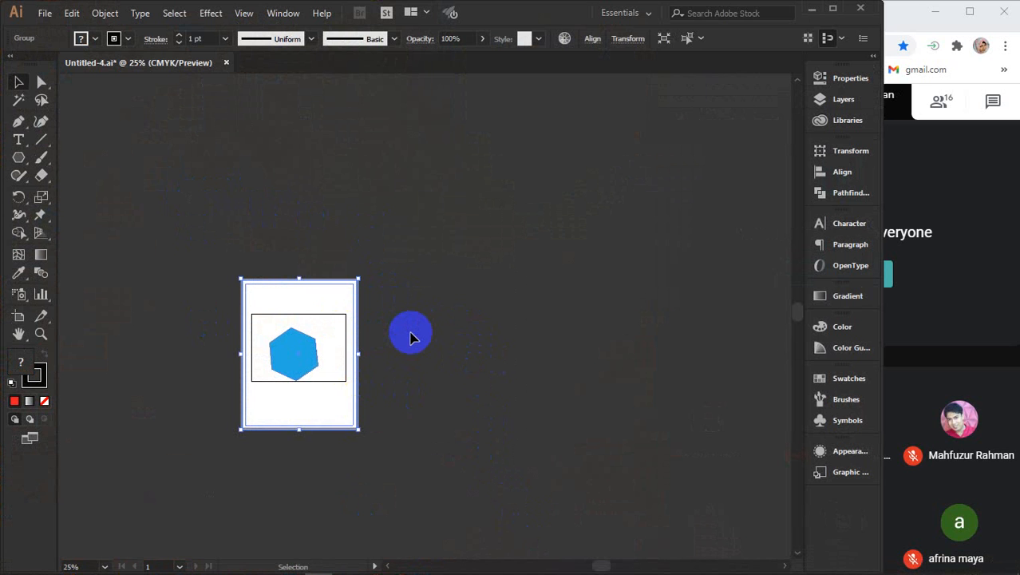
{"action": "left_click", "coordinate": [225, 192]}
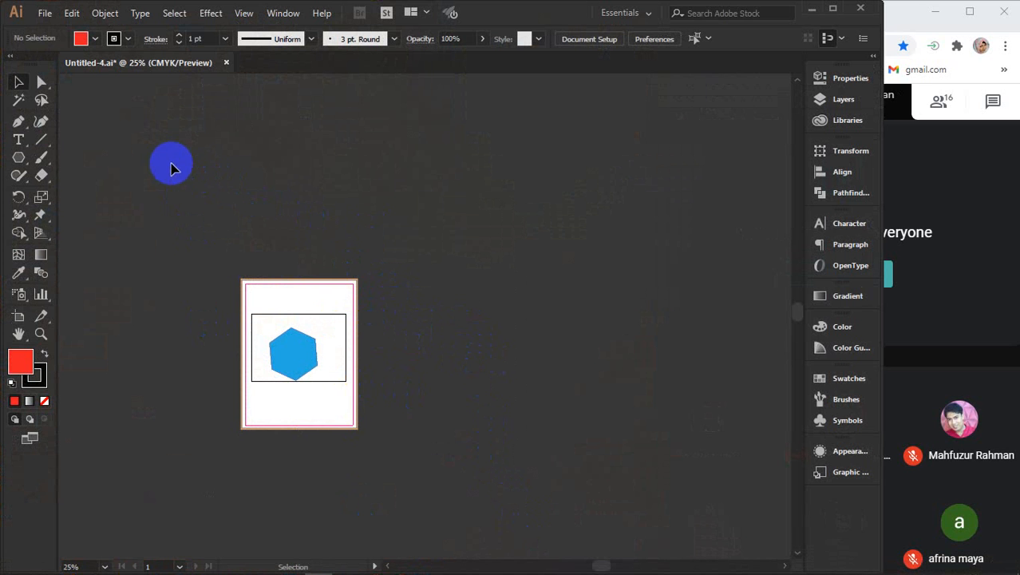
{"action": "left_click", "coordinate": [46, 12]}
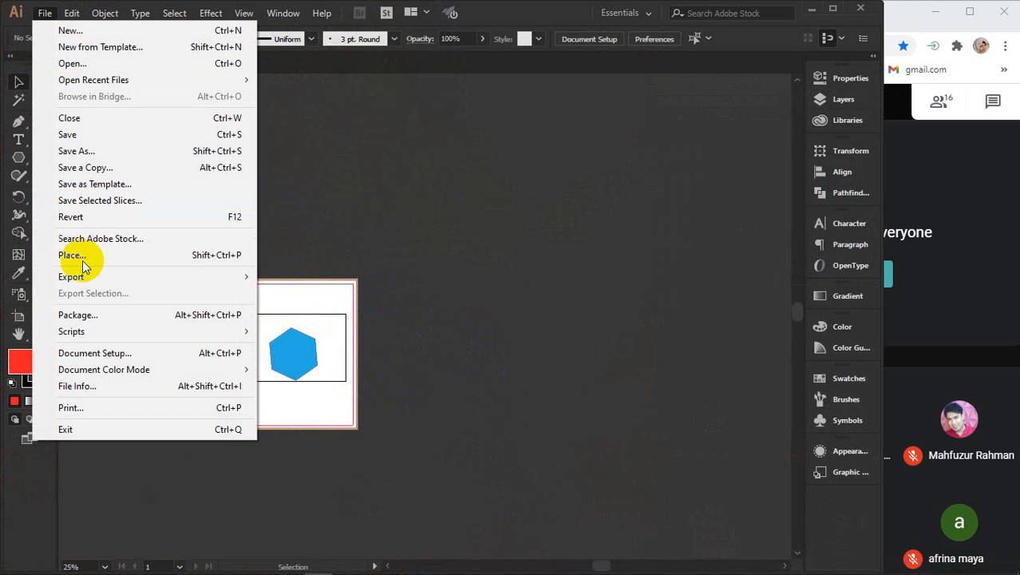
{"action": "left_click", "coordinate": [80, 276]}
{"action": "left_click", "coordinate": [307, 294]}
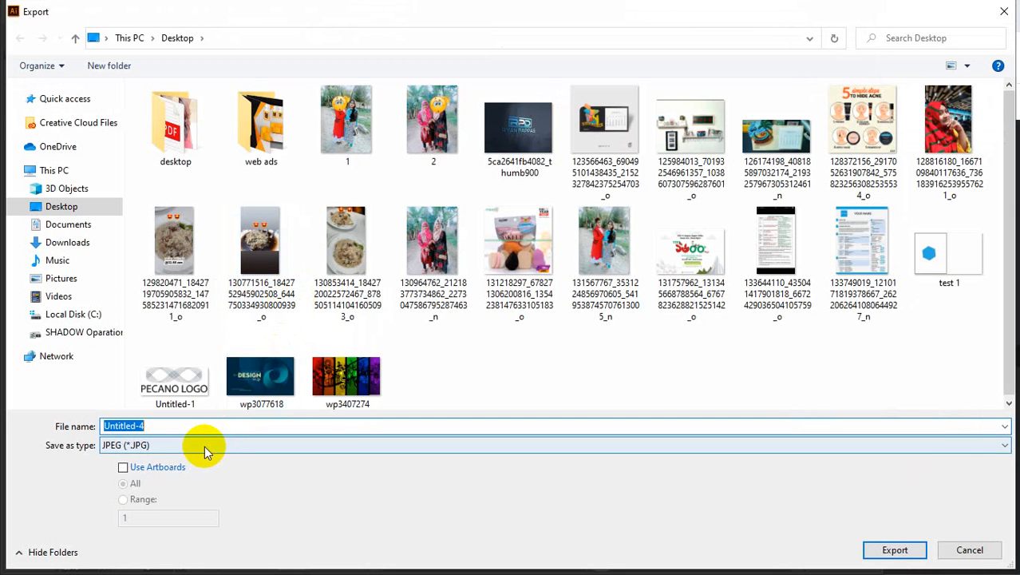
{"action": "left_click", "coordinate": [204, 445]}
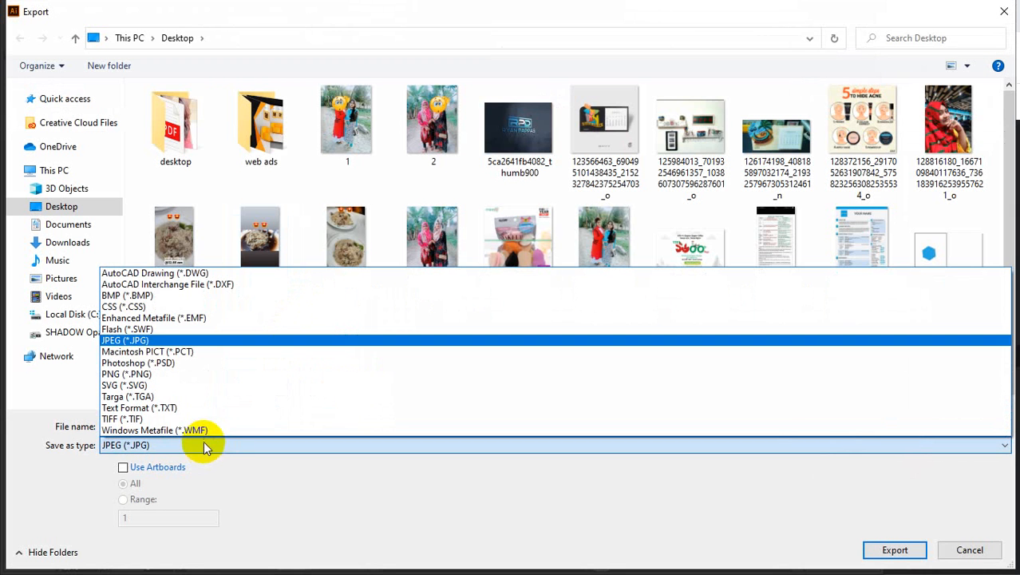
{"action": "left_click", "coordinate": [178, 387]}
{"action": "left_click", "coordinate": [199, 444]}
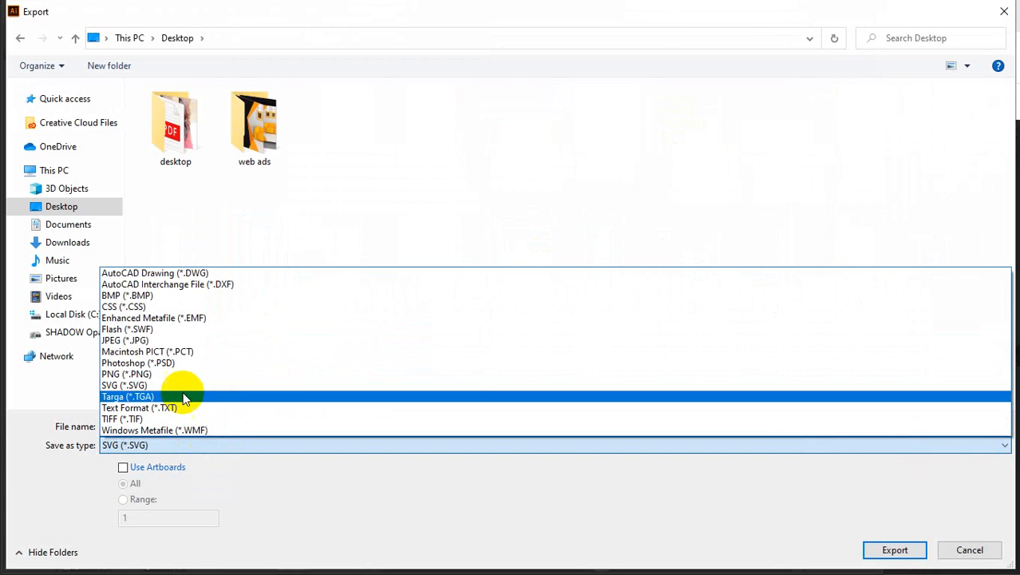
{"action": "left_click", "coordinate": [177, 375]}
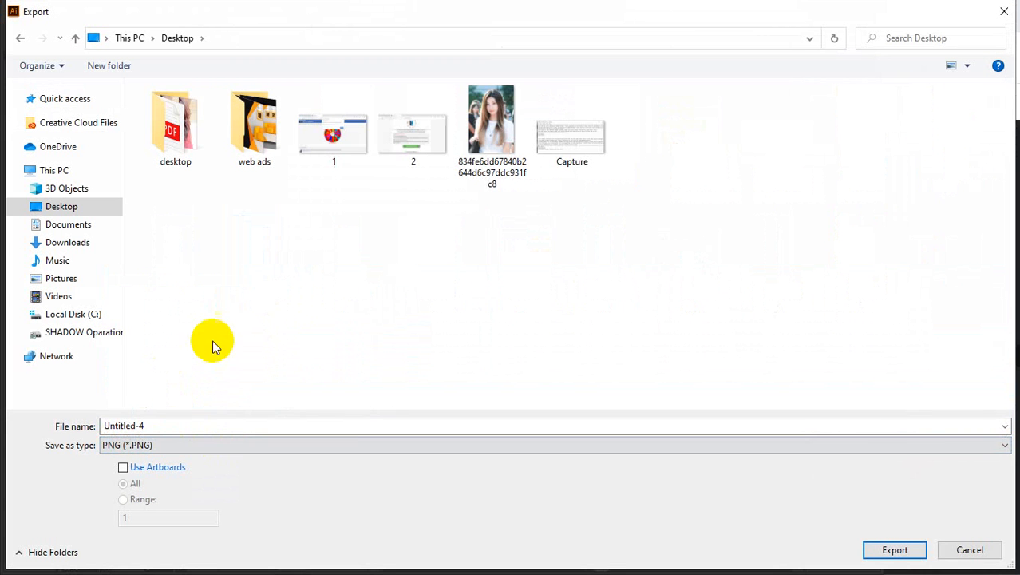
{"action": "left_click", "coordinate": [908, 551]}
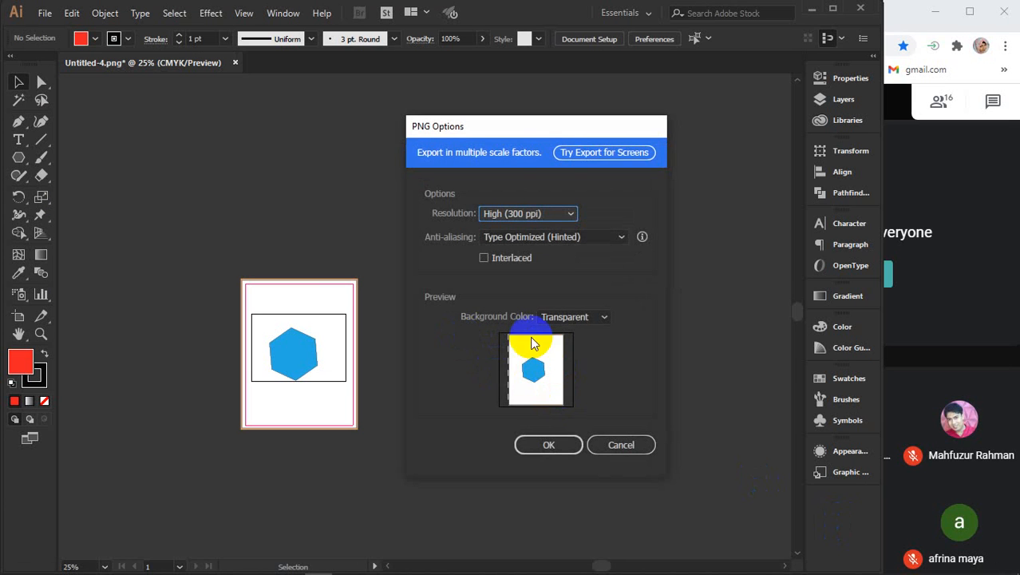
{"action": "left_click", "coordinate": [549, 446]}
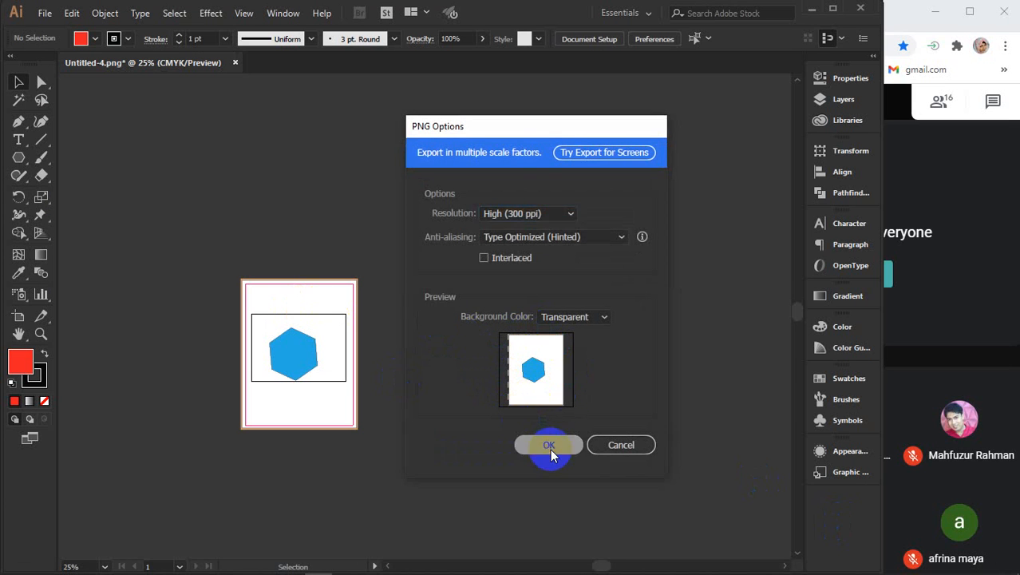
- Switch to the desktop and view the exported Untitled-4 PNG to check its extents
{"action": "left_click", "coordinate": [813, 10]}
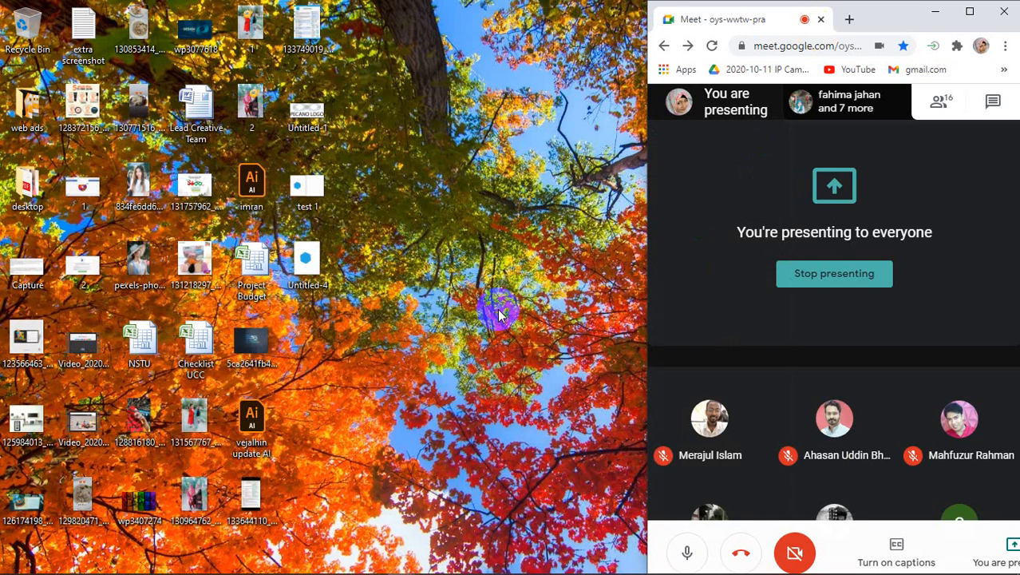
{"action": "double_click", "coordinate": [311, 264]}
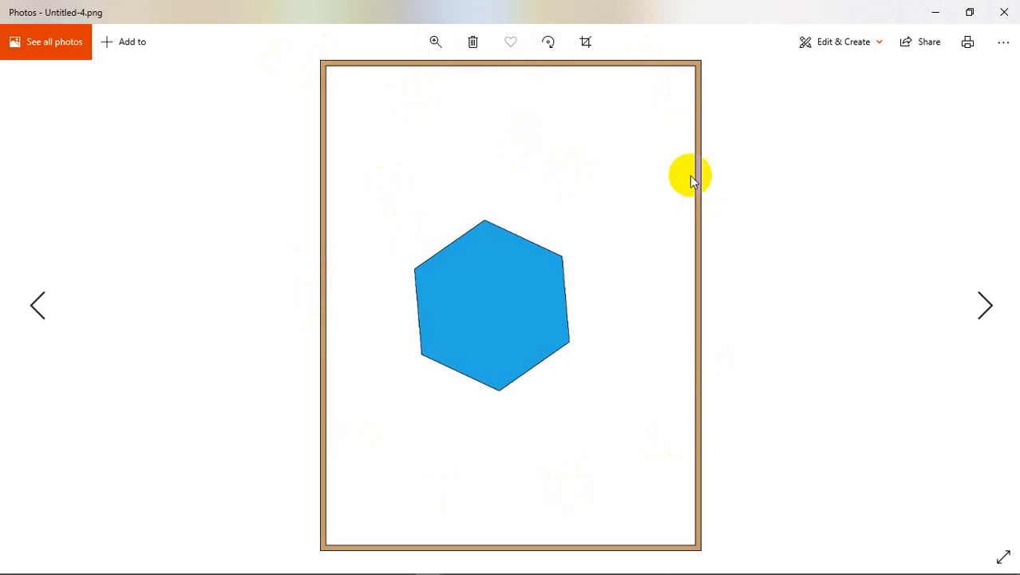
{"action": "mouse_move", "coordinate": [448, 570]}
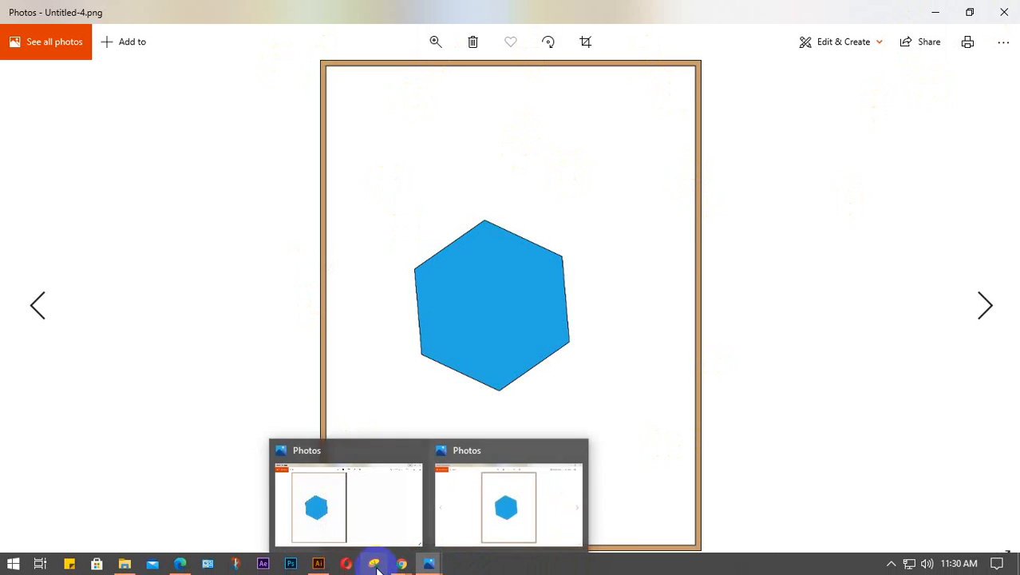
- Switch back to Illustrator, restore the deleted red-hexagon page and put it over the artboard in place of the blue-hexagon page
{"action": "left_click", "coordinate": [327, 491]}
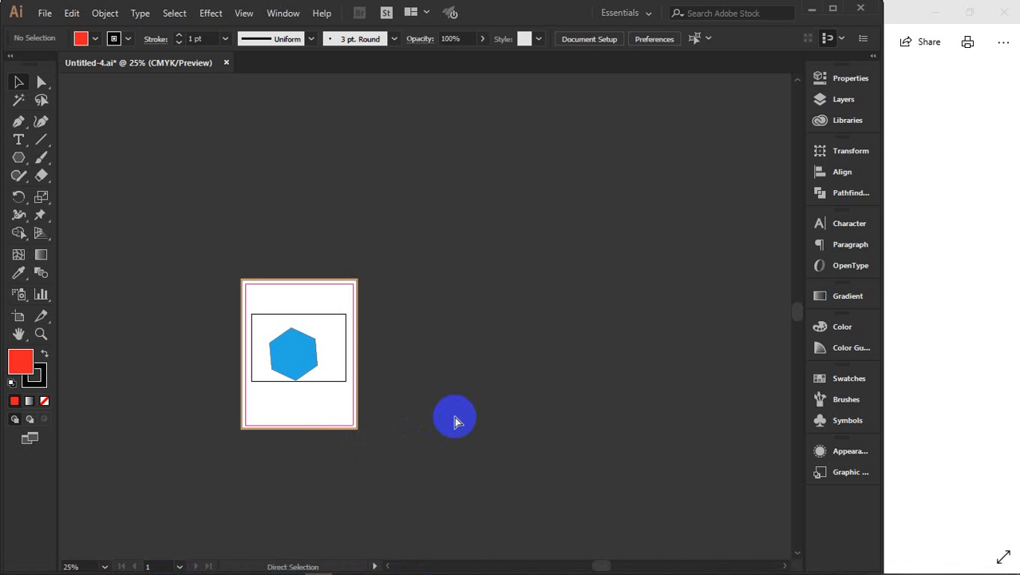
{"action": "key", "text": "ctrl+alt+3"}
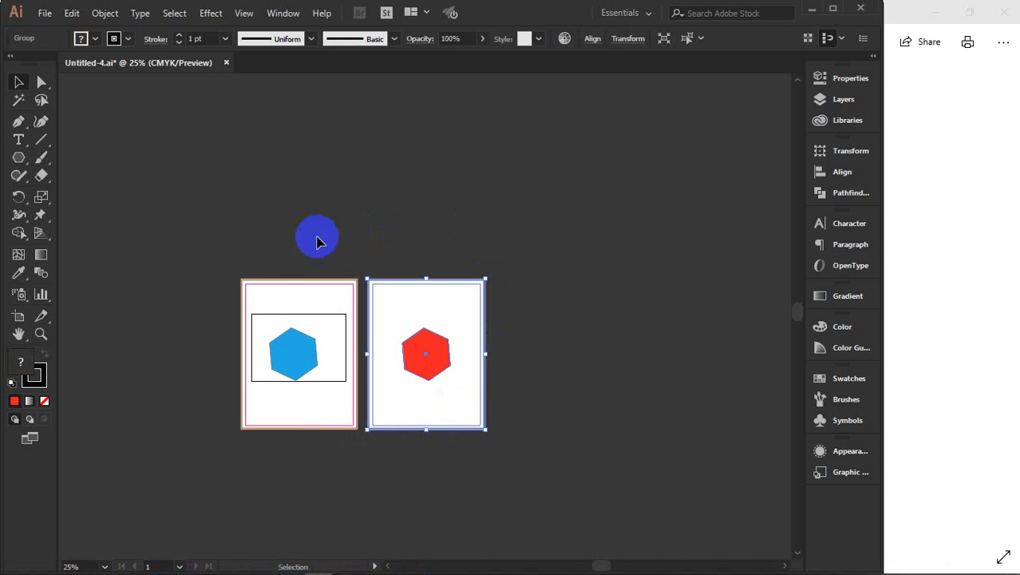
{"action": "left_click_drag", "start_coordinate": [277, 239], "coordinate": [335, 389]}
{"action": "left_click_drag", "start_coordinate": [202, 379], "coordinate": [143, 230]}
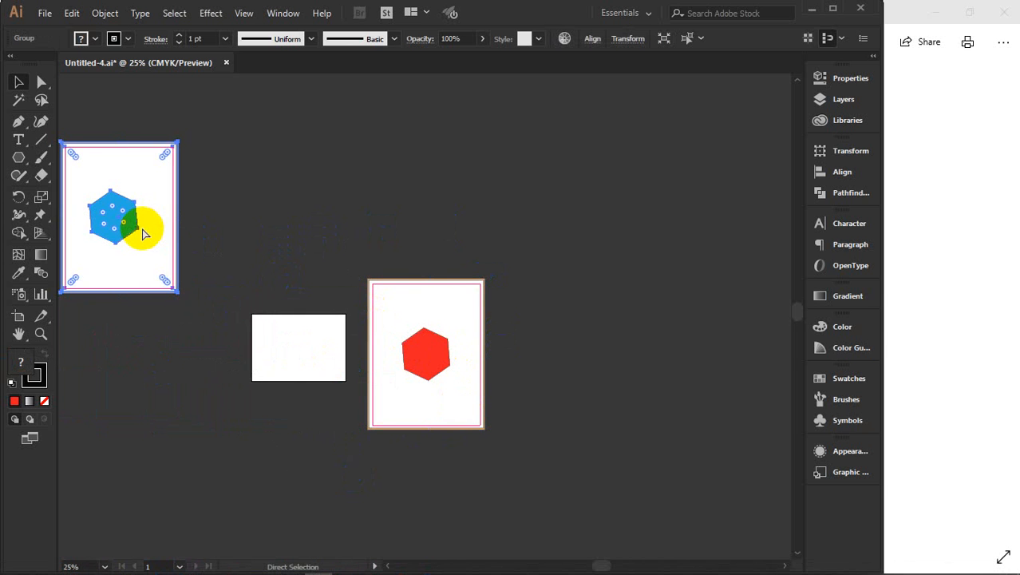
{"action": "key", "text": "Delete"}
{"action": "left_click_drag", "start_coordinate": [462, 370], "coordinate": [323, 363]}
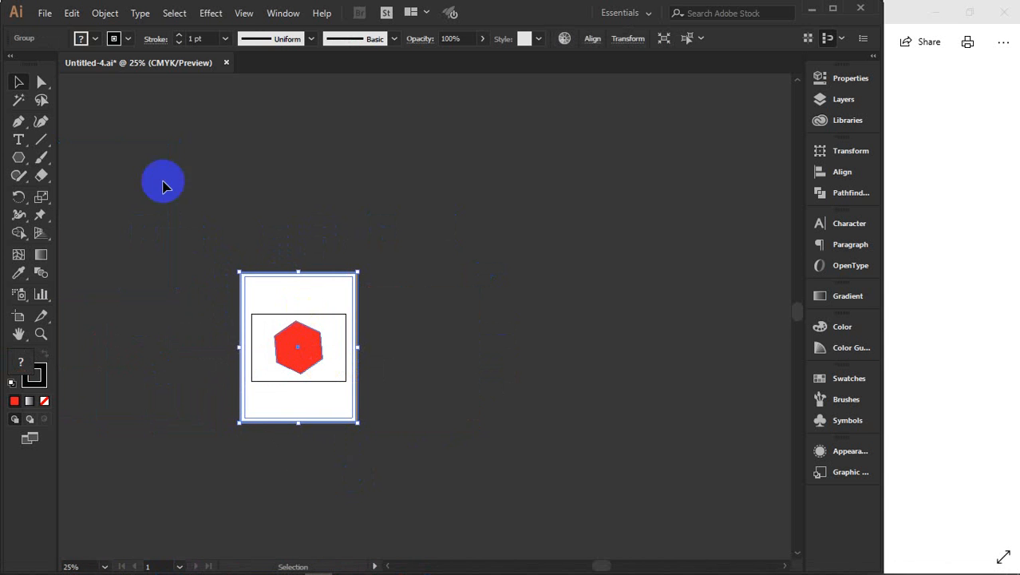
- Export the red-hexagon page to the Desktop as the PNG Untitled-5, at High (300 ppi) with a transparent background
{"action": "left_click", "coordinate": [45, 13]}
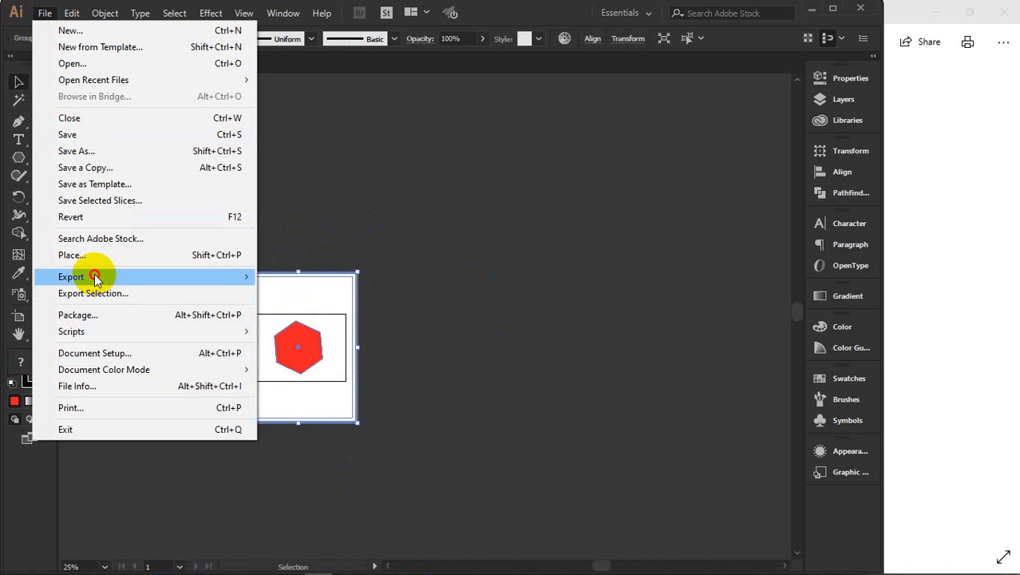
{"action": "mouse_move", "coordinate": [70, 277]}
{"action": "left_click", "coordinate": [298, 289]}
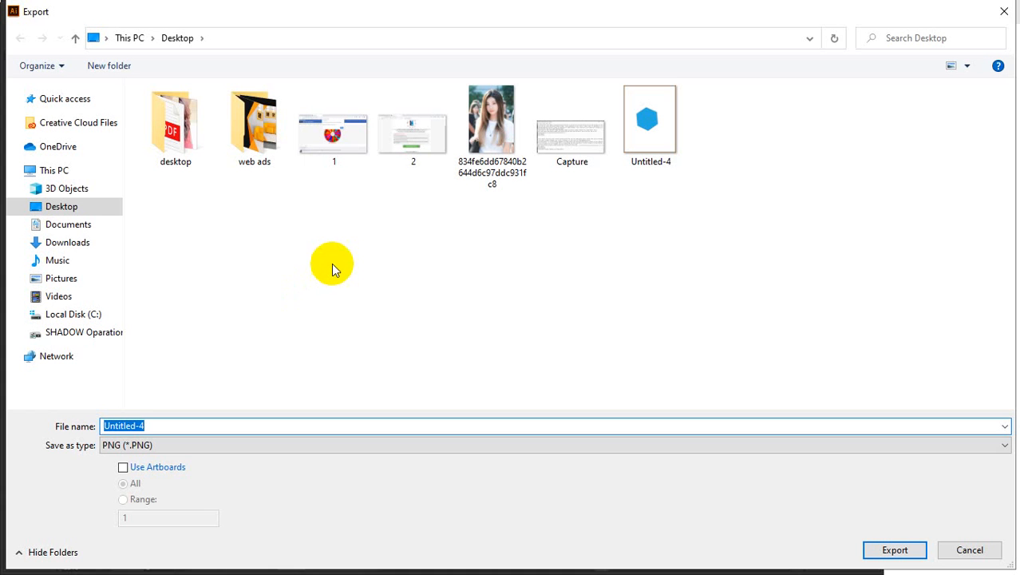
{"action": "left_click", "coordinate": [170, 427]}
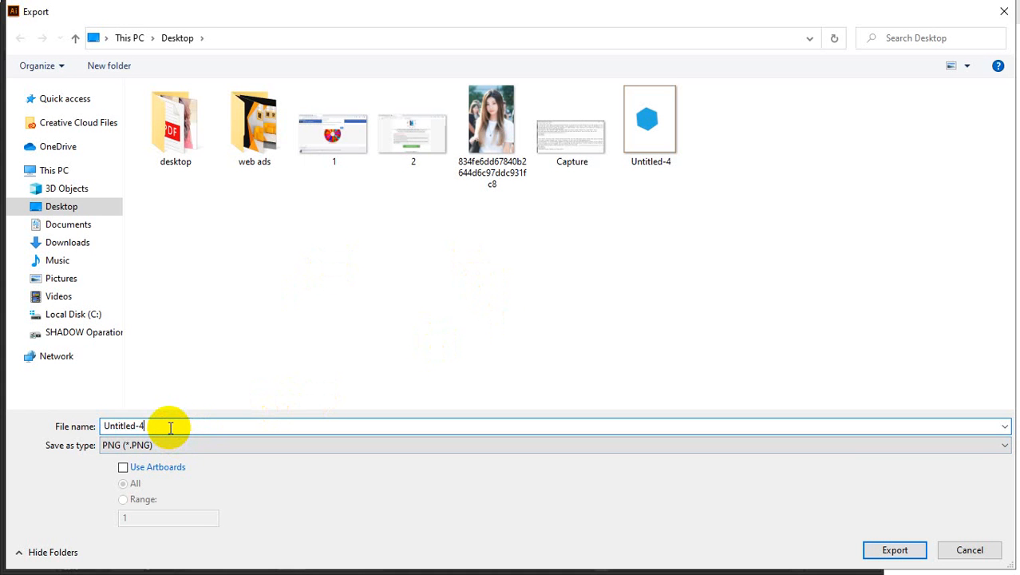
{"action": "key", "text": "BackSpace"}
{"action": "type", "text": "5"}
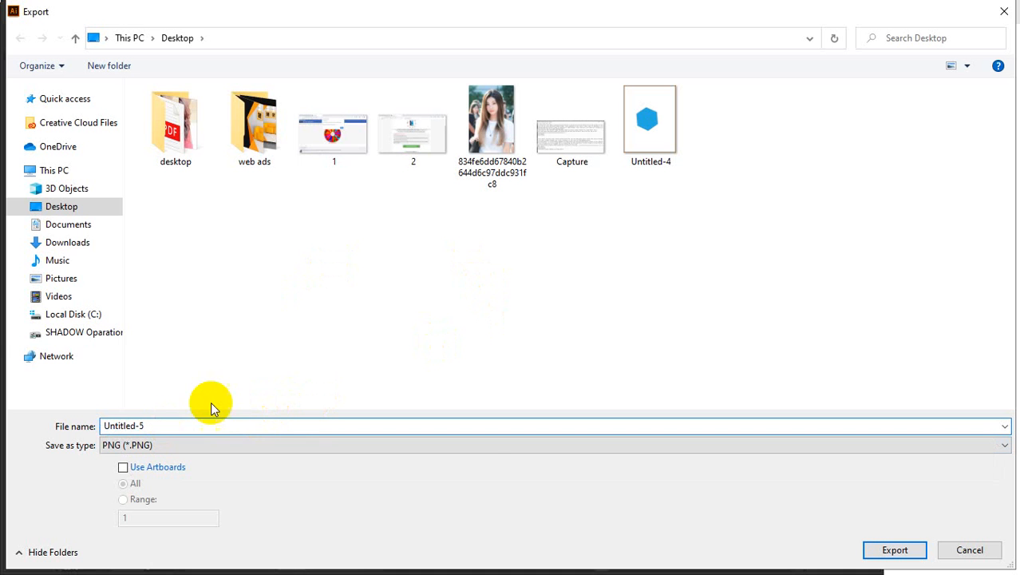
{"action": "left_click", "coordinate": [889, 548]}
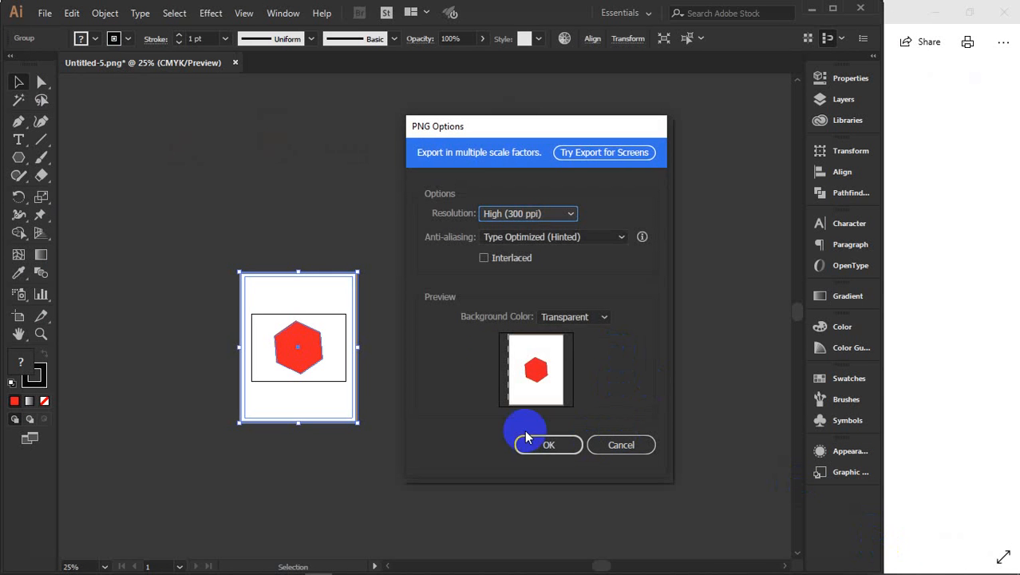
{"action": "left_click", "coordinate": [533, 446]}
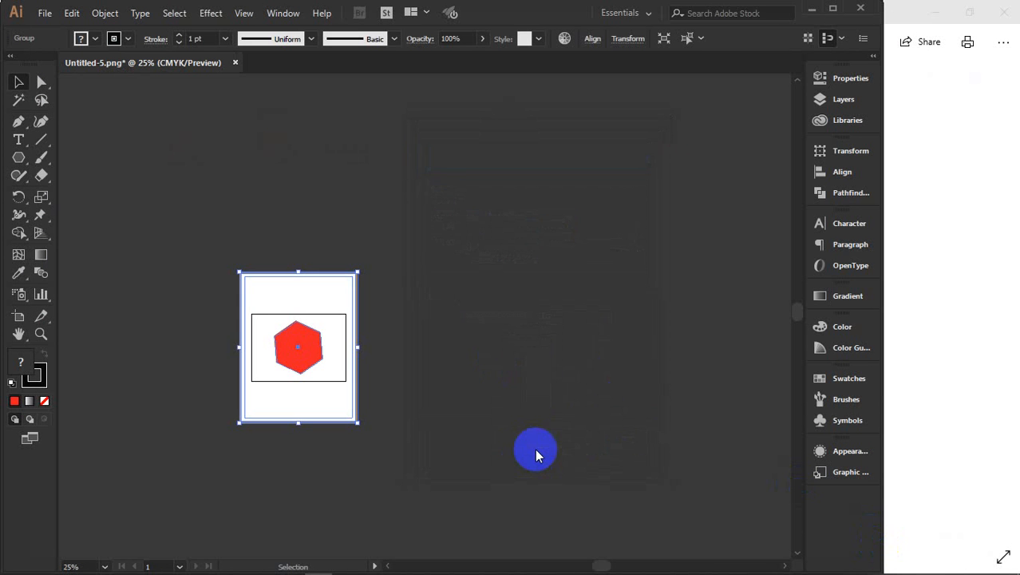
- Switch to the desktop, refresh it, and view the exported Untitled-4 and Untitled-5 images to compare both pages
{"action": "left_click", "coordinate": [810, 8]}
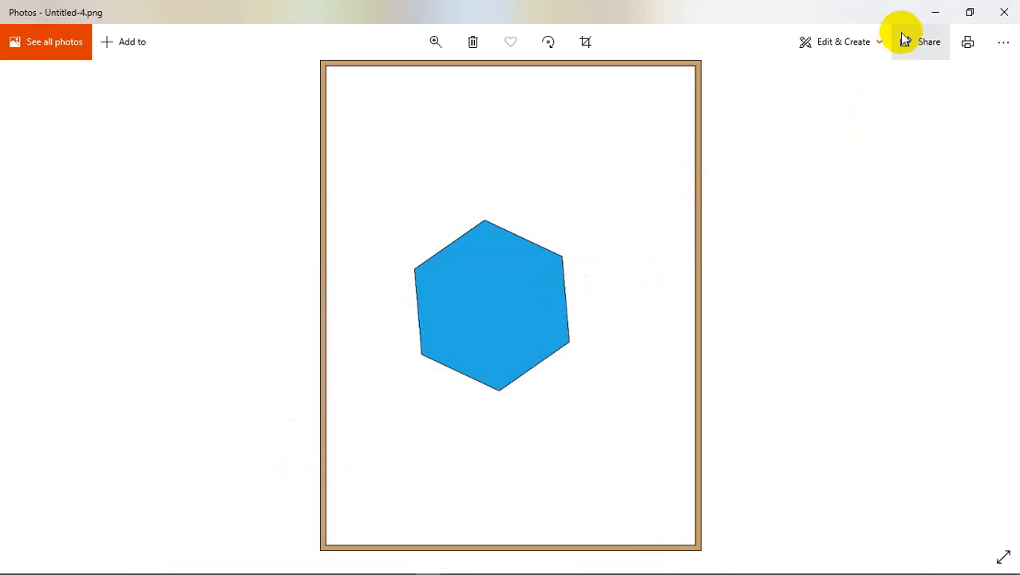
{"action": "left_click", "coordinate": [993, 18]}
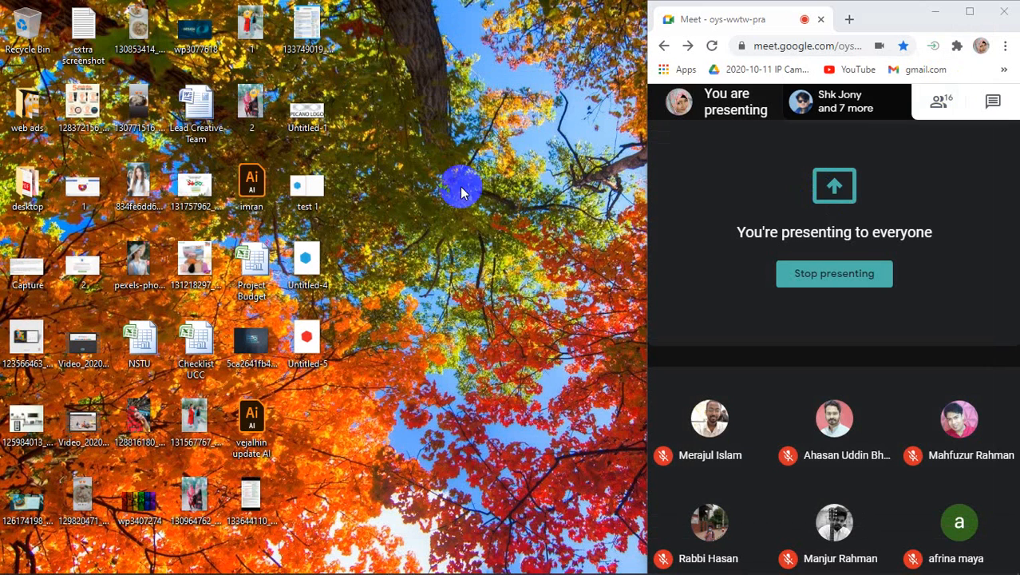
{"action": "right_click", "coordinate": [459, 186]}
{"action": "left_click", "coordinate": [501, 231]}
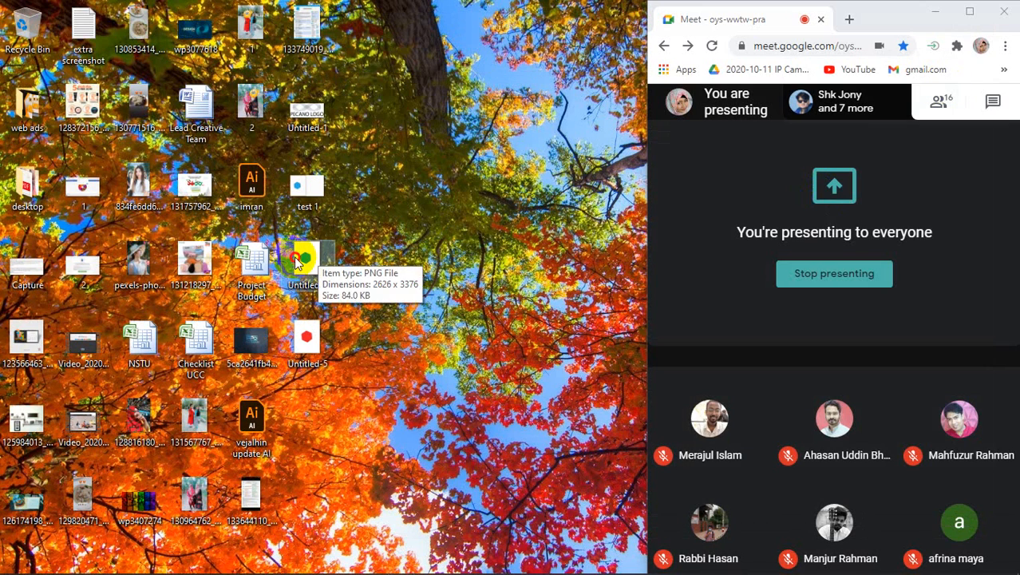
{"action": "double_click", "coordinate": [309, 257]}
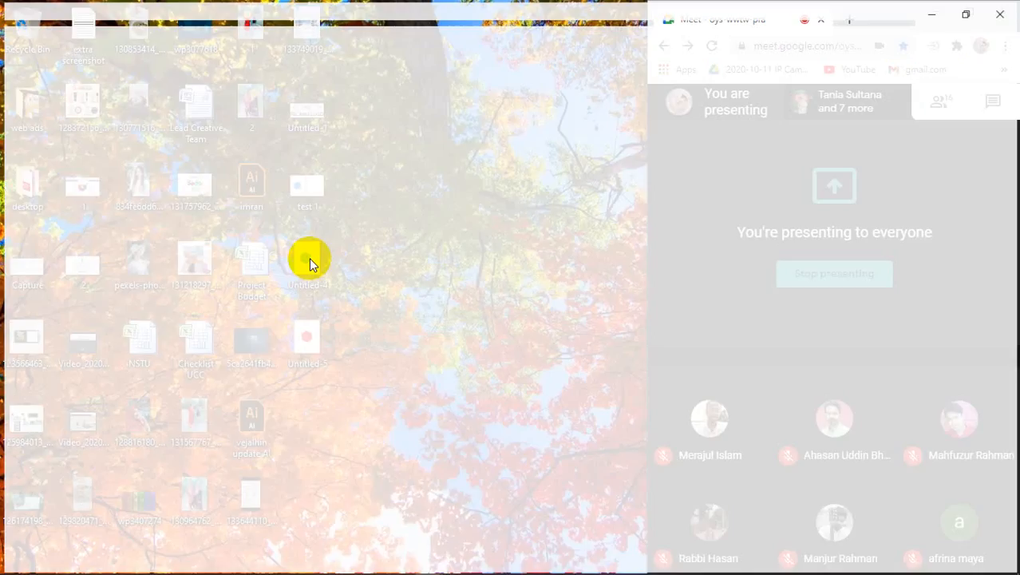
{"action": "key", "text": "Right"}
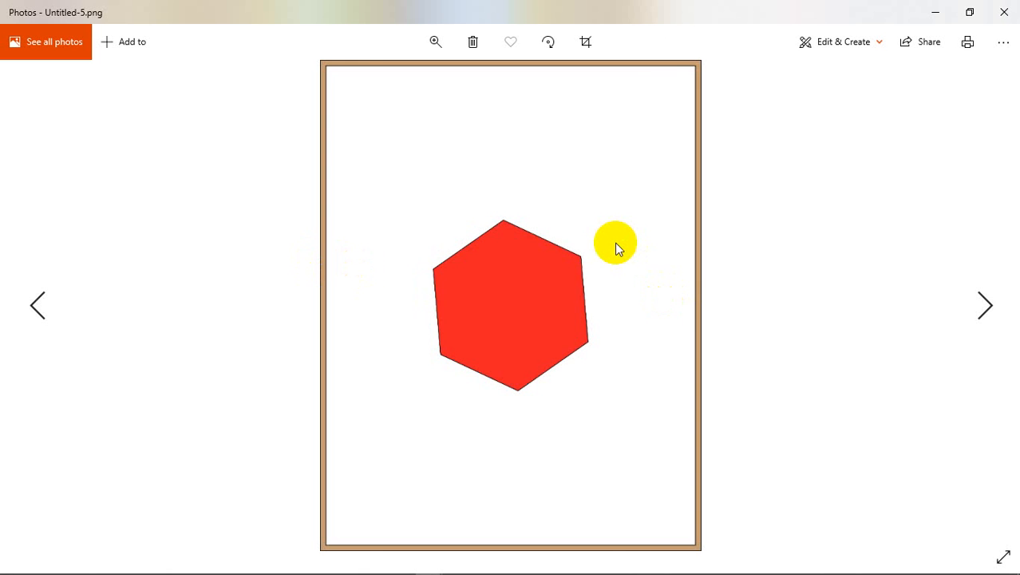
{"action": "key", "text": "Right"}
{"action": "key", "text": "Left"}
{"action": "key", "text": "Left"}
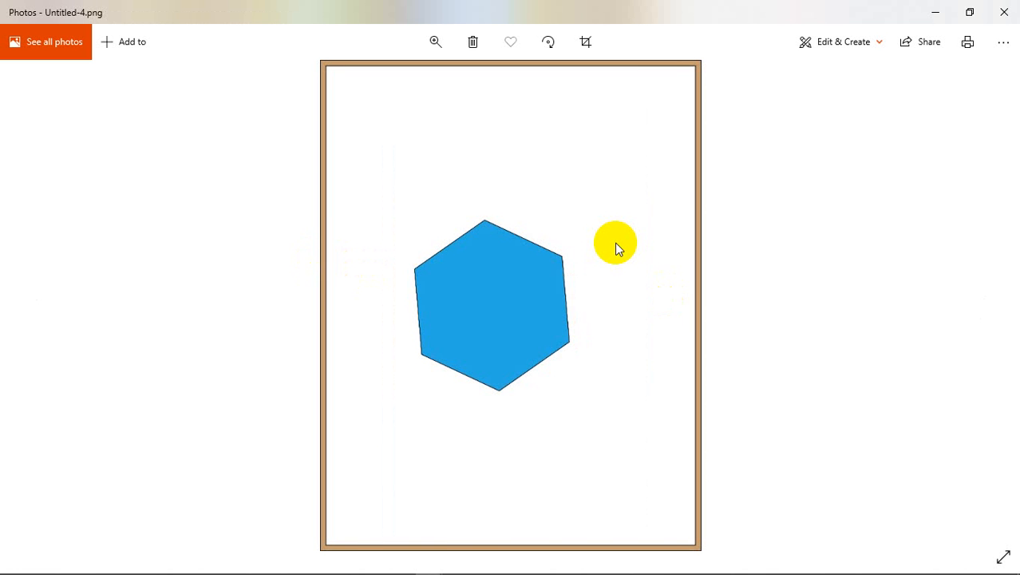
{"action": "left_click", "coordinate": [1004, 11]}
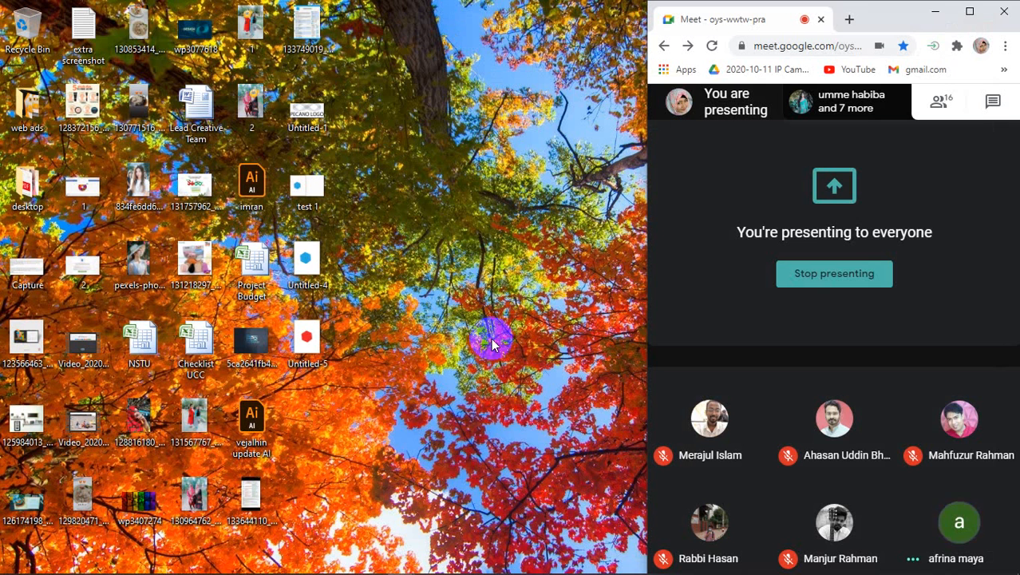
- Delete the exported images test 1, Untitled-4 and Untitled-5 from the desktop and close the leftover Photos window
{"action": "left_click_drag", "start_coordinate": [389, 413], "coordinate": [307, 190]}
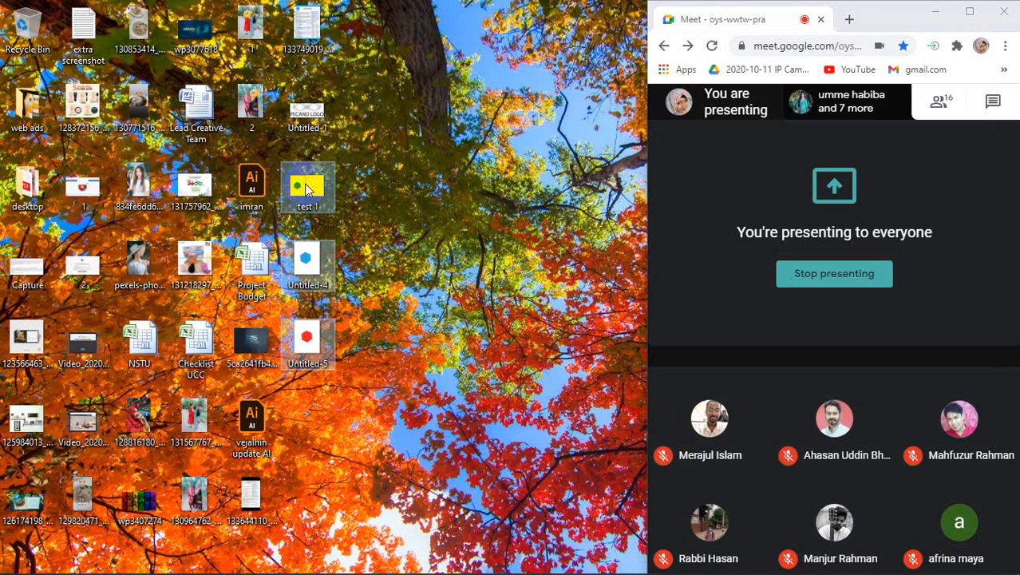
{"action": "key", "text": "Delete"}
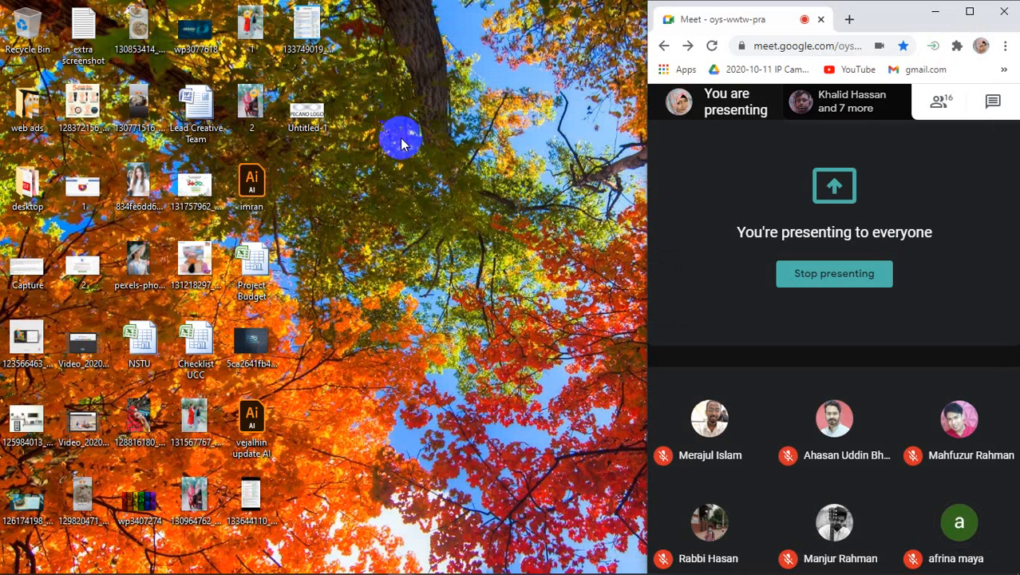
{"action": "right_click", "coordinate": [401, 141]}
{"action": "left_click", "coordinate": [443, 194]}
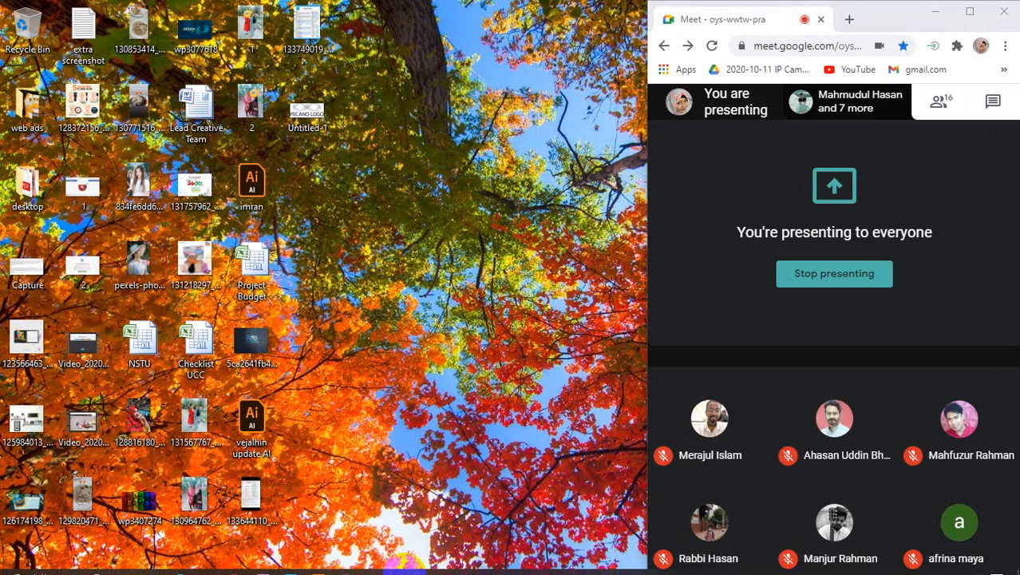
{"action": "mouse_move", "coordinate": [431, 563]}
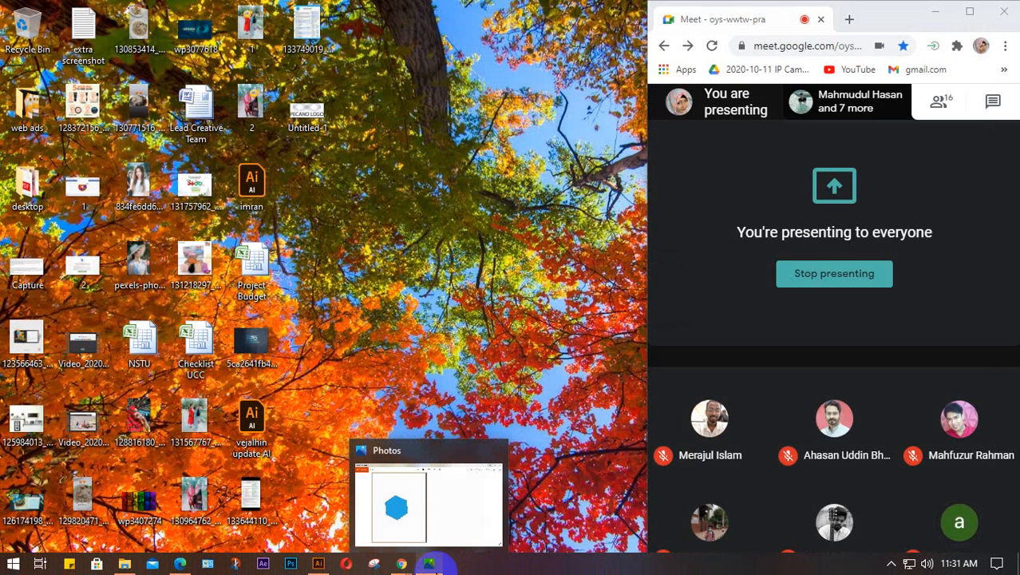
{"action": "left_click", "coordinate": [431, 564]}
{"action": "left_click", "coordinate": [1002, 11]}
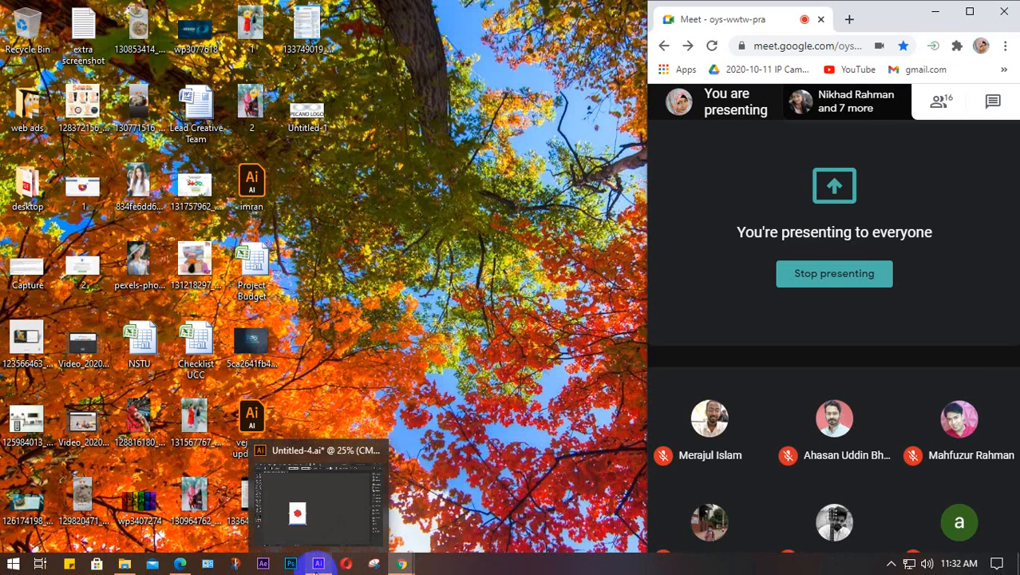
- Switch back to Illustrator, paste the blue-hexagon page beside the red-hexagon page, and move both pages off the artboard to its right
{"action": "left_click", "coordinate": [320, 563]}
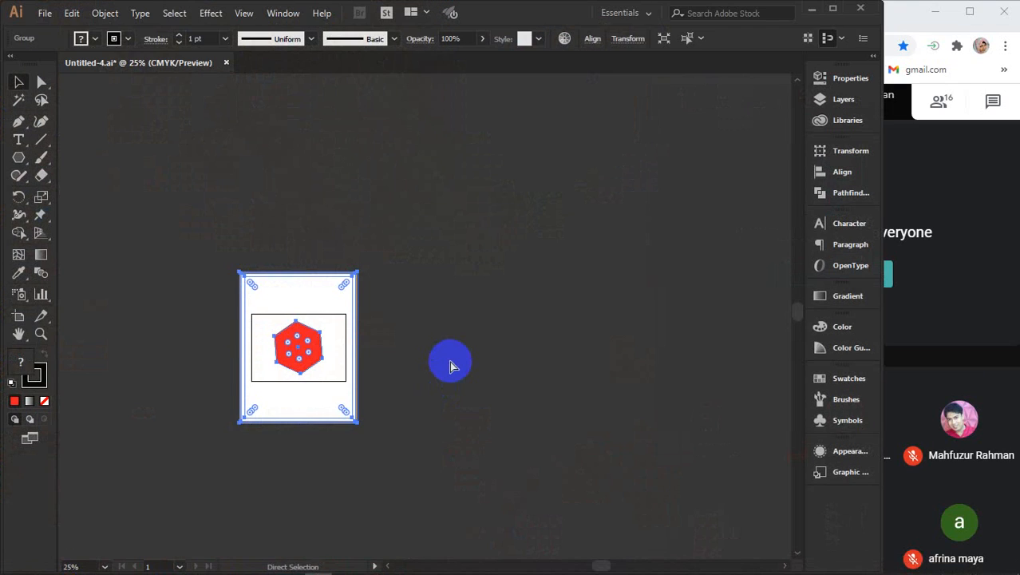
{"action": "key", "text": "ctrl+v"}
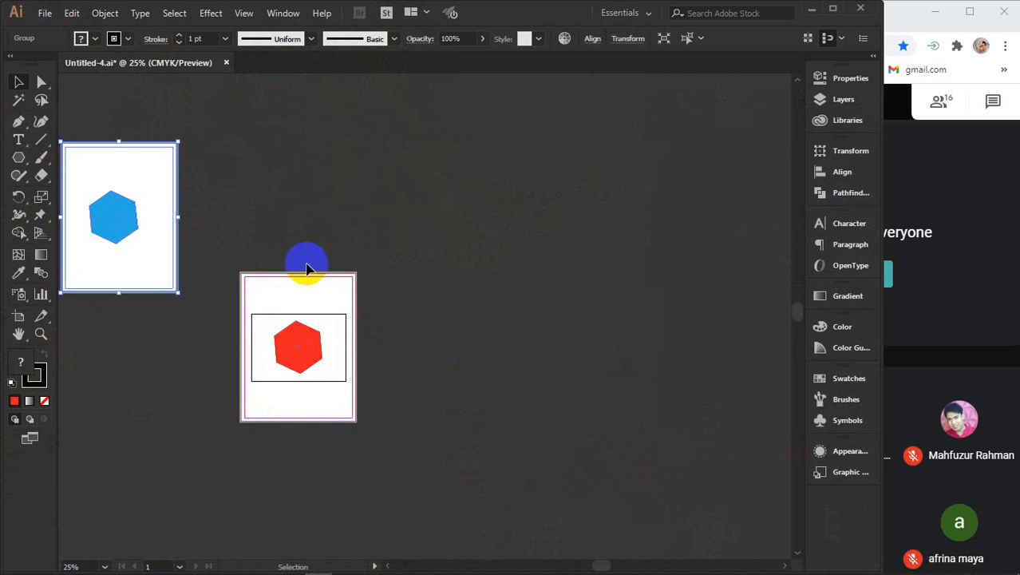
{"action": "left_click_drag", "start_coordinate": [162, 171], "coordinate": [451, 309]}
{"action": "left_click_drag", "start_coordinate": [319, 250], "coordinate": [444, 416]}
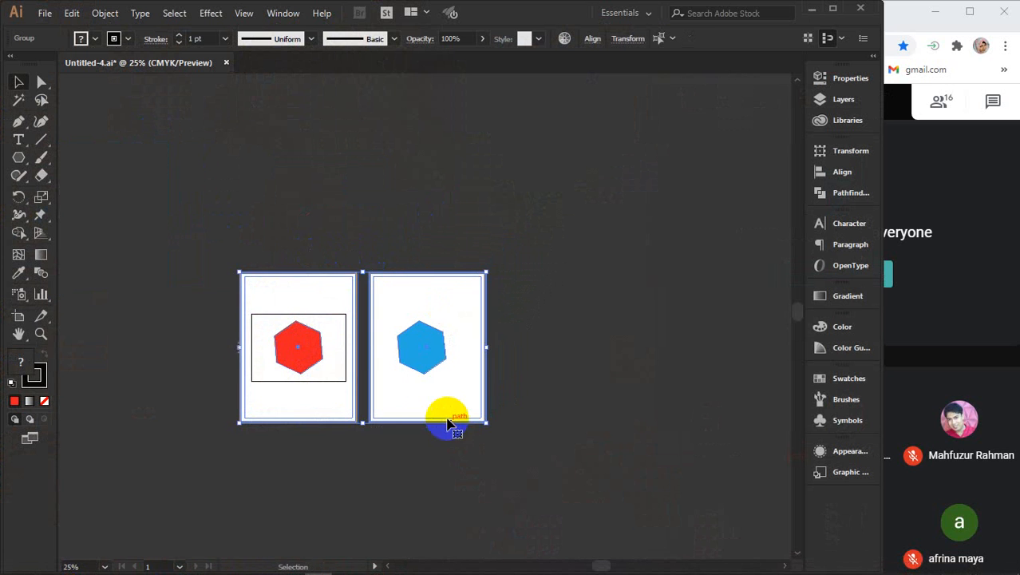
{"action": "left_click_drag", "start_coordinate": [405, 351], "coordinate": [562, 356]}
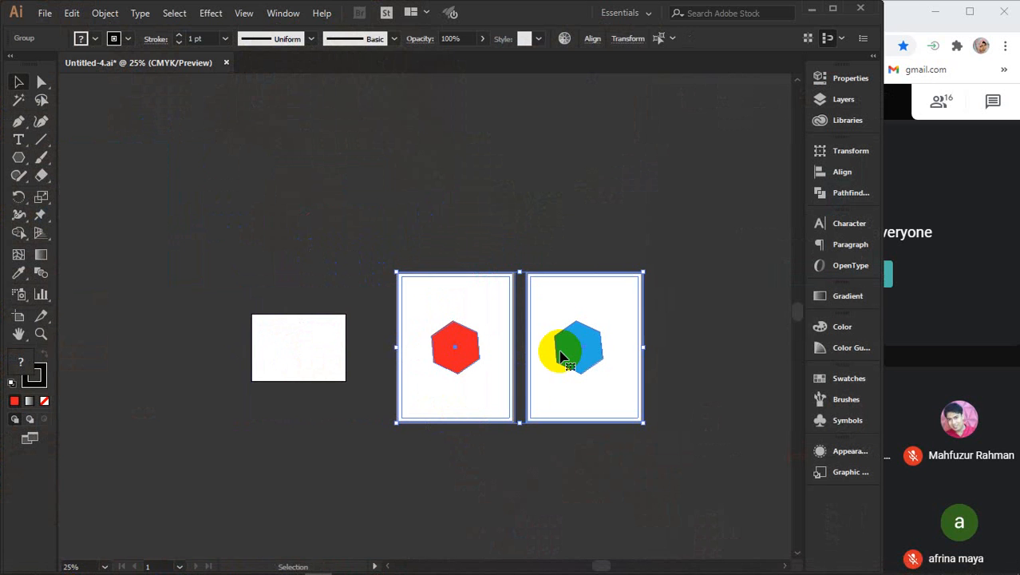
{"action": "left_click", "coordinate": [485, 211]}
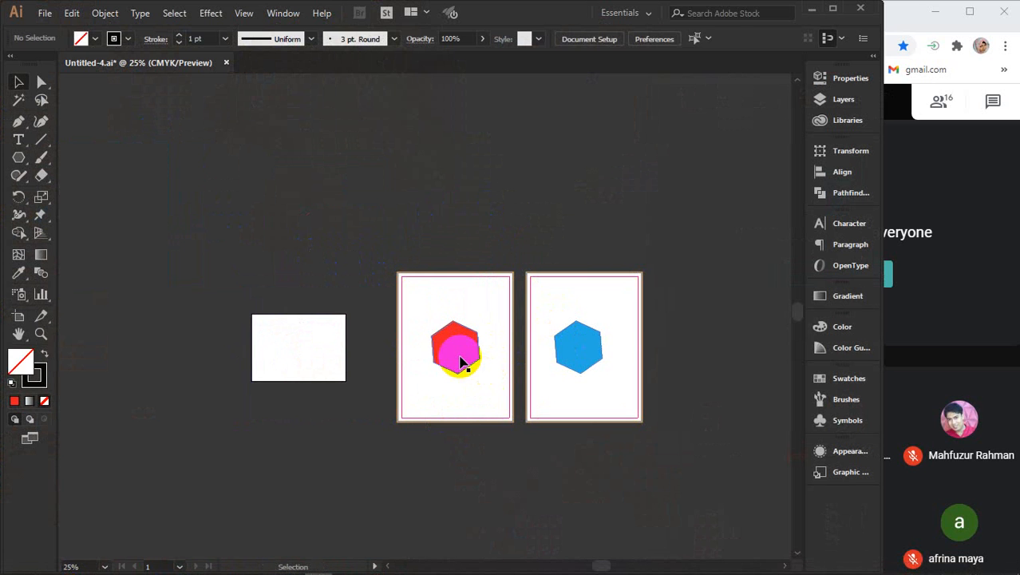
- Delete the red and blue hexagons from the two flyer pages
{"action": "left_click", "coordinate": [460, 362]}
{"action": "left_click_drag", "start_coordinate": [460, 361], "coordinate": [589, 360]}
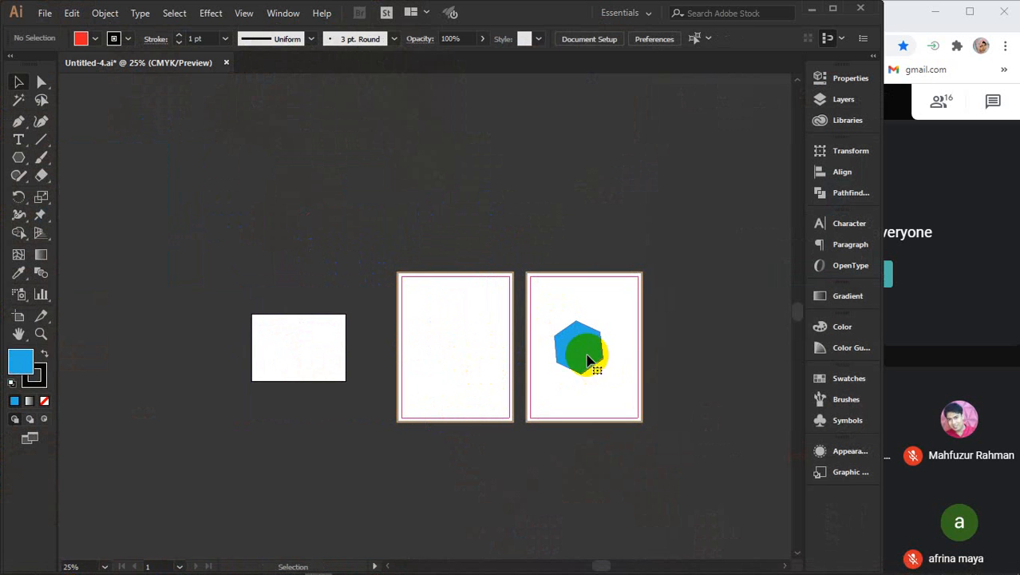
{"action": "key", "text": "Delete"}
{"action": "left_click", "coordinate": [407, 201]}
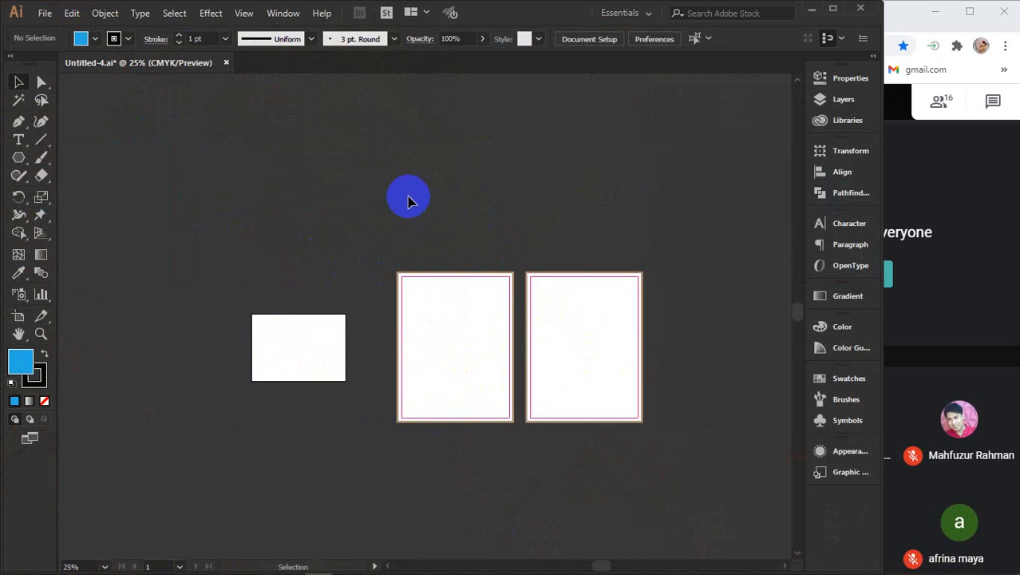
{"action": "left_click_drag", "start_coordinate": [412, 195], "coordinate": [620, 451]}
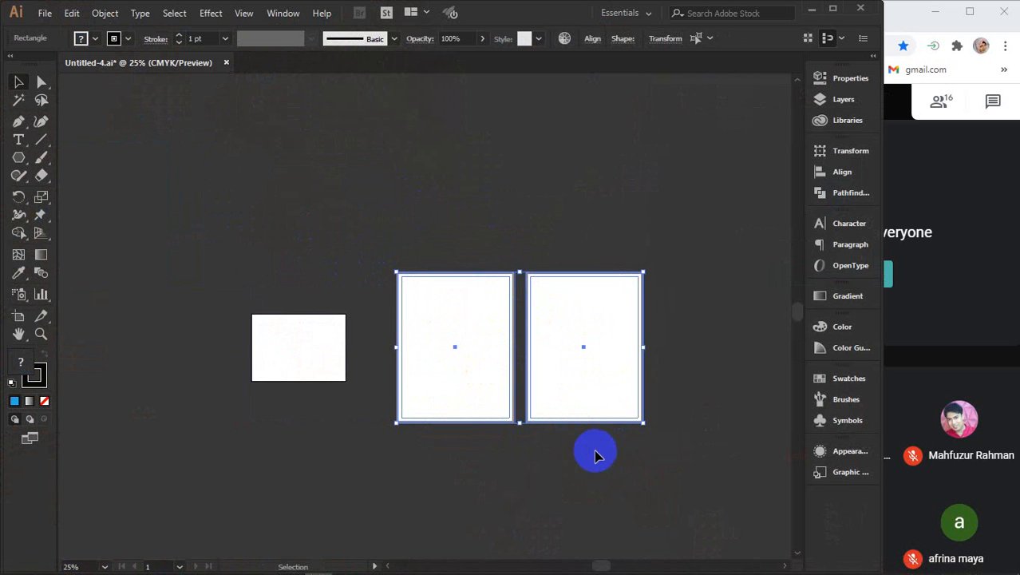
{"action": "left_click_drag", "start_coordinate": [587, 482], "coordinate": [346, 410]}
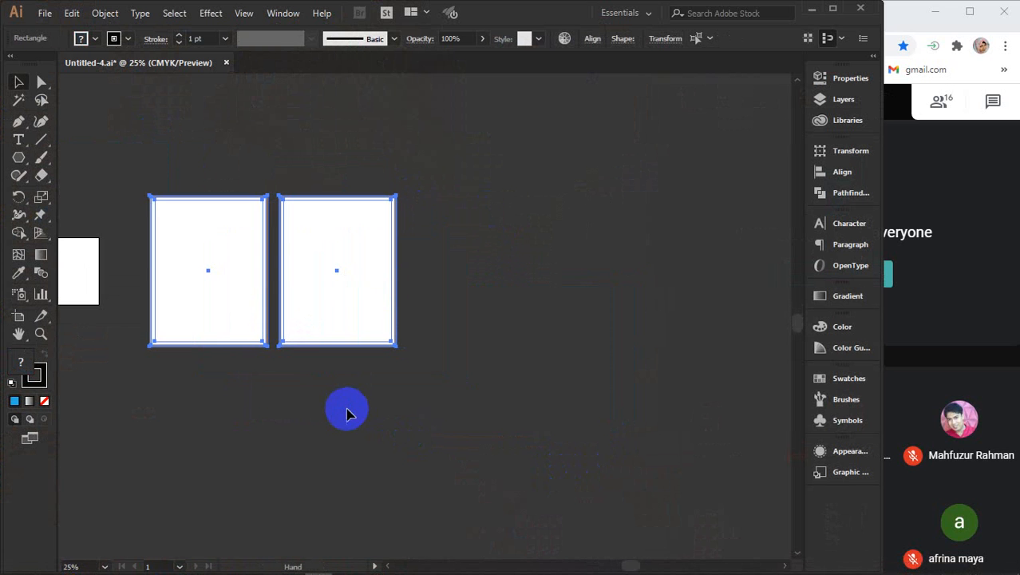
{"action": "left_click", "coordinate": [251, 141]}
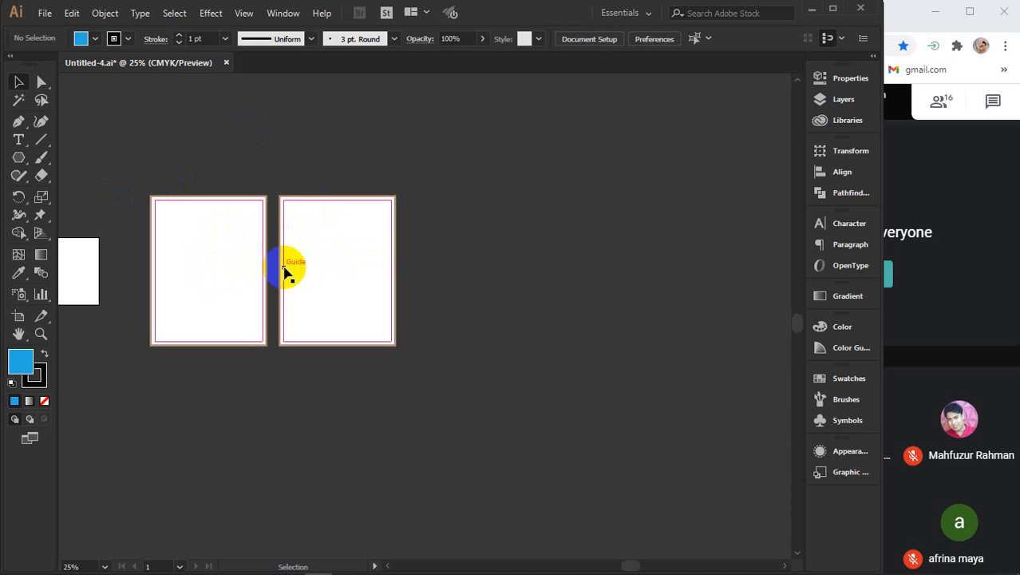
{"action": "left_click_drag", "start_coordinate": [219, 166], "coordinate": [332, 394]}
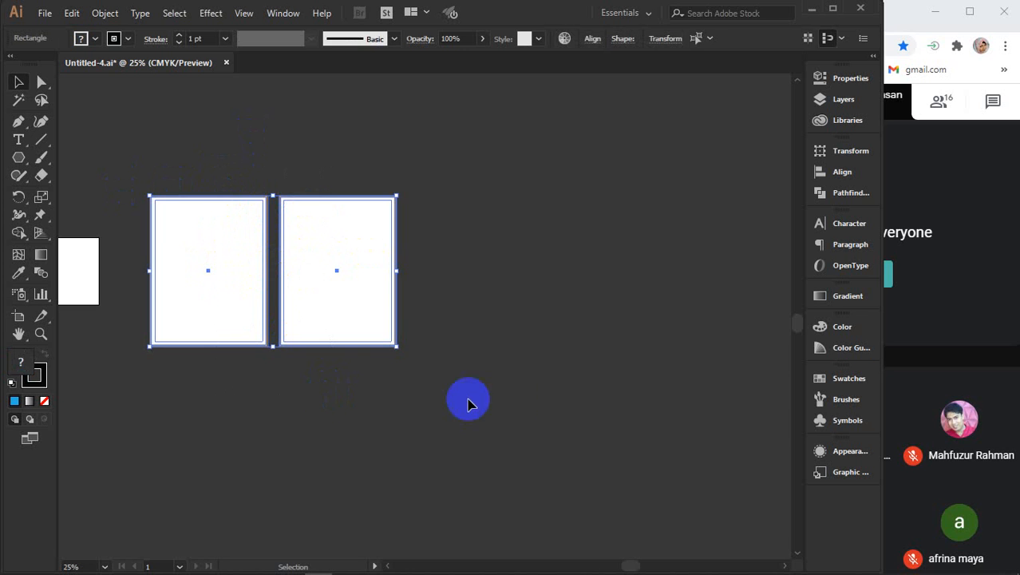
{"action": "left_click", "coordinate": [511, 401]}
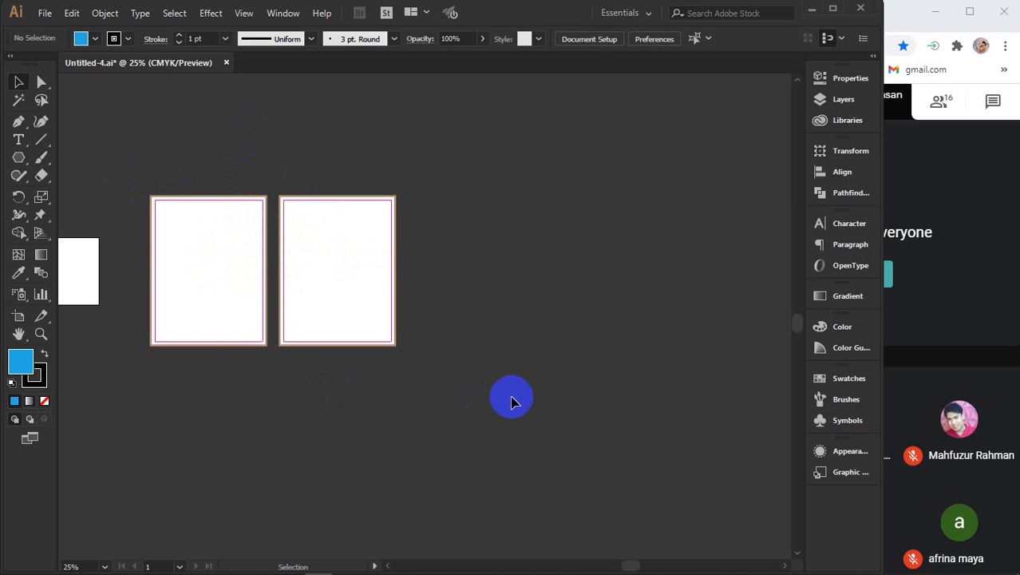
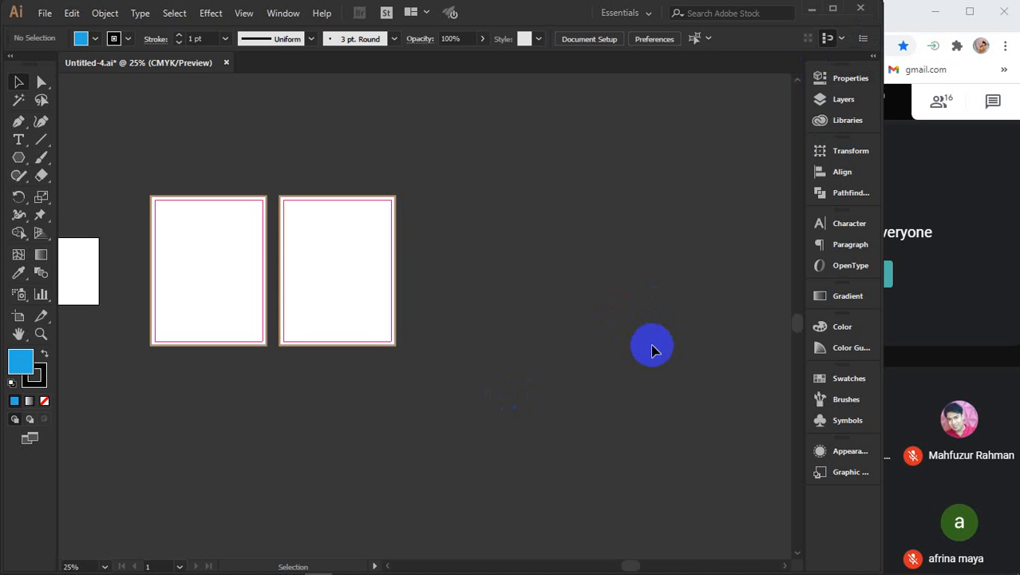
- Add the text label FLYER below the two flyer pages and enlarge it
{"action": "left_click_drag", "start_coordinate": [341, 424], "coordinate": [173, 175]}
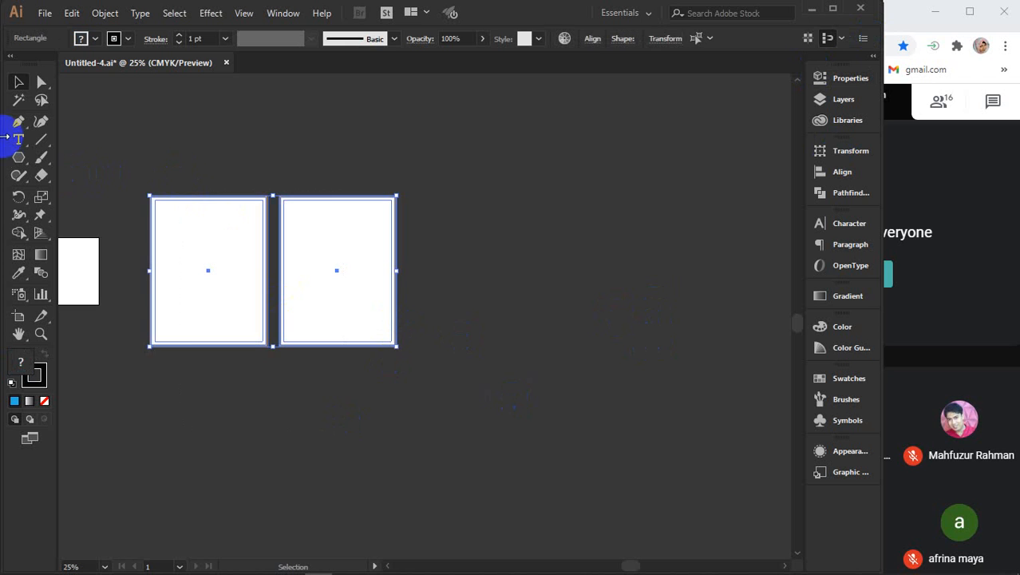
{"action": "left_click", "coordinate": [18, 141]}
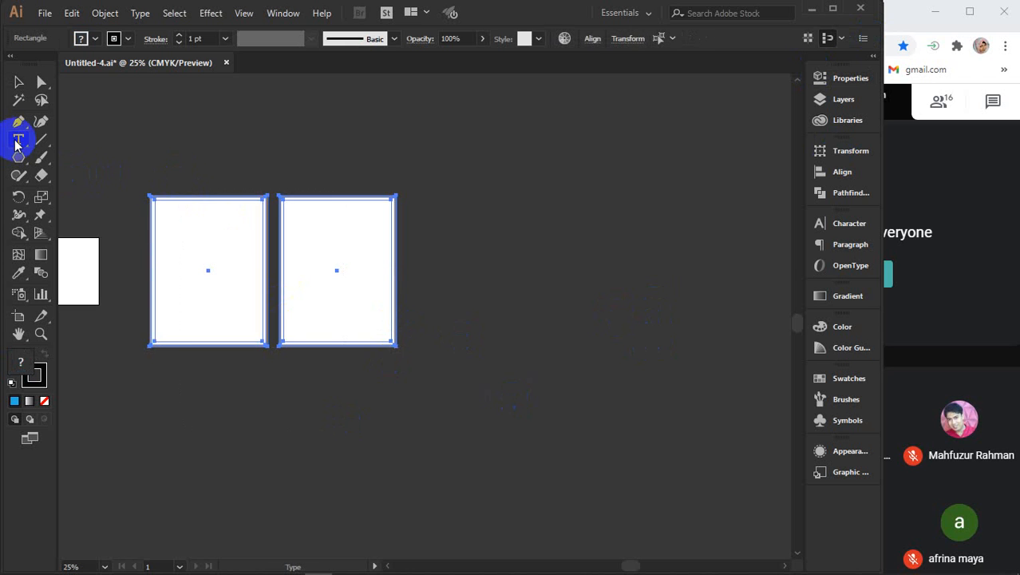
{"action": "left_click", "coordinate": [237, 386]}
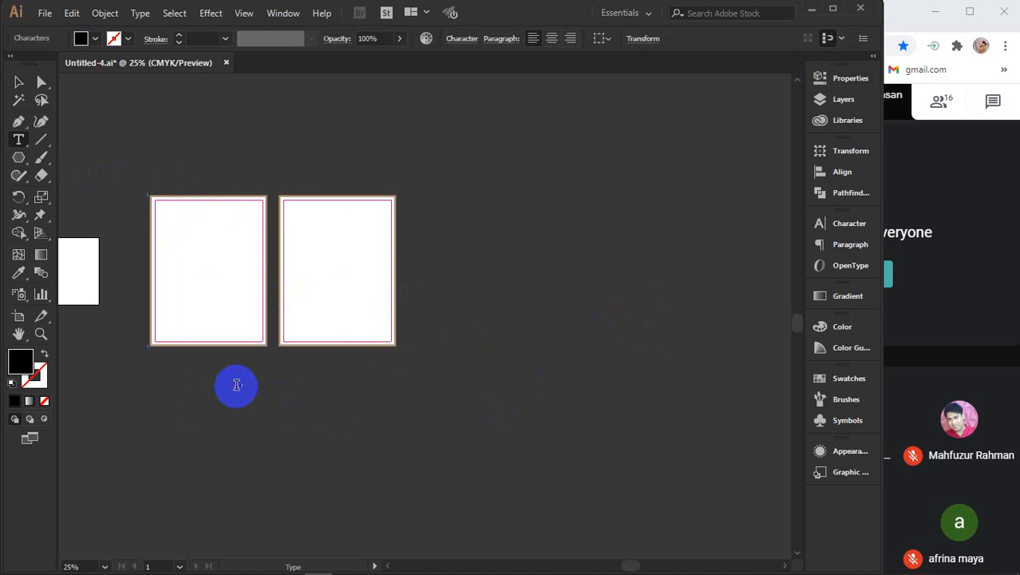
{"action": "left_click", "coordinate": [18, 81]}
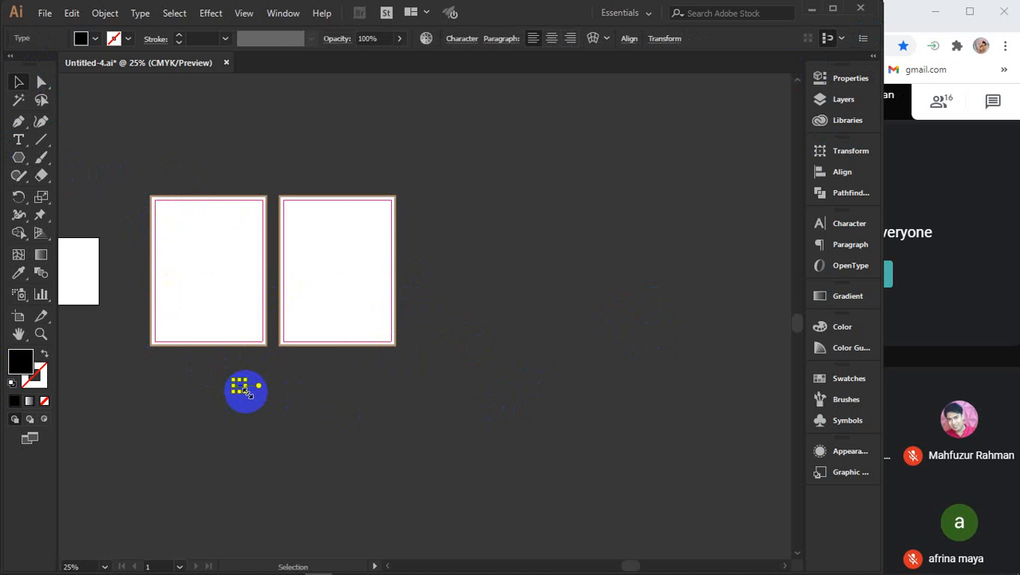
{"action": "left_click_drag", "start_coordinate": [246, 391], "coordinate": [273, 379]}
- Fill the FLYER label with white
{"action": "left_click", "coordinate": [91, 38]}
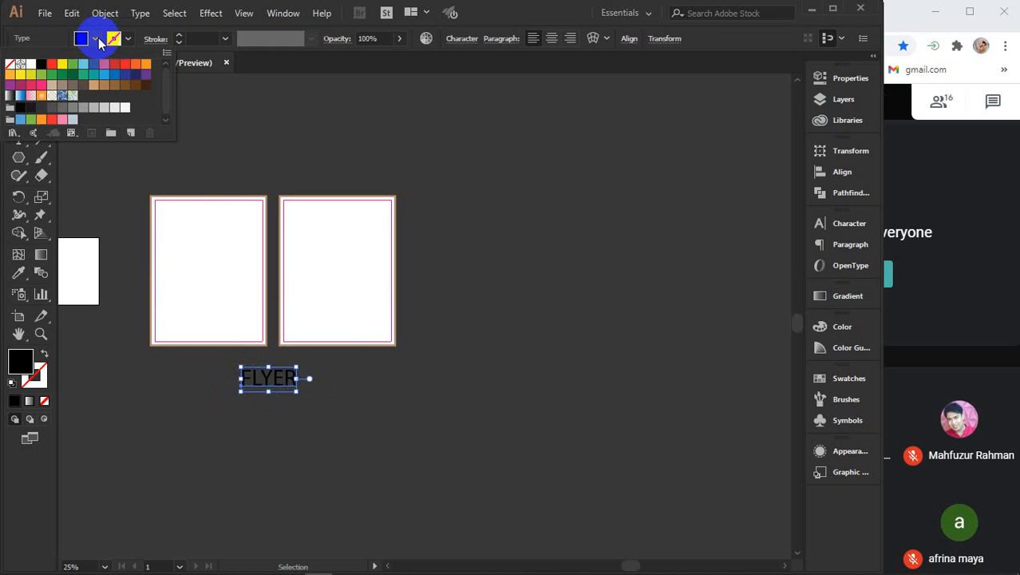
{"action": "left_click", "coordinate": [27, 66]}
{"action": "left_click", "coordinate": [561, 303]}
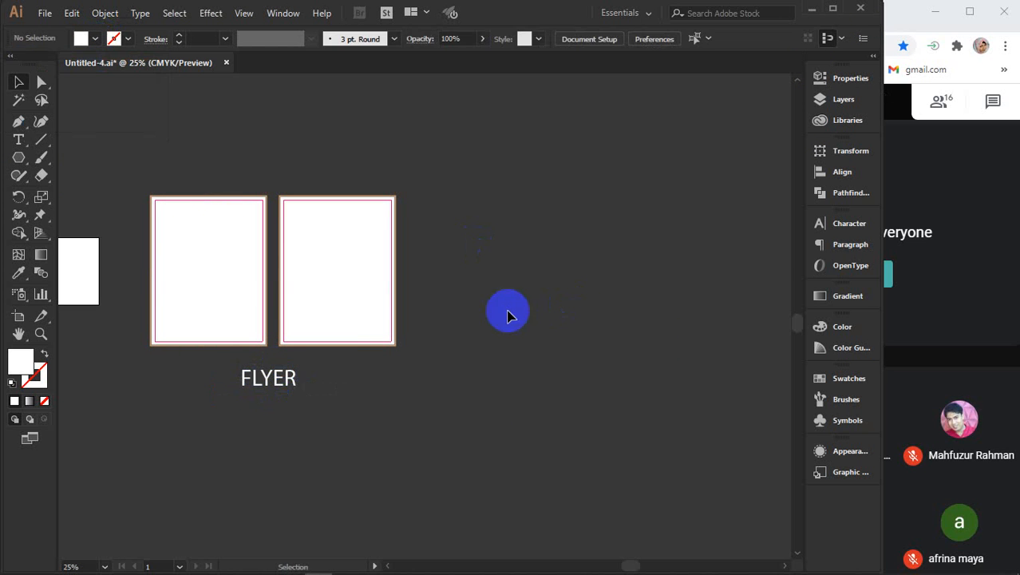
- Draw a white portrait rectangle 5.5 in wide in the empty canvas area below the flyer pages
{"action": "left_click_drag", "start_coordinate": [478, 388], "coordinate": [446, 198]}
{"action": "left_click", "coordinate": [19, 157]}
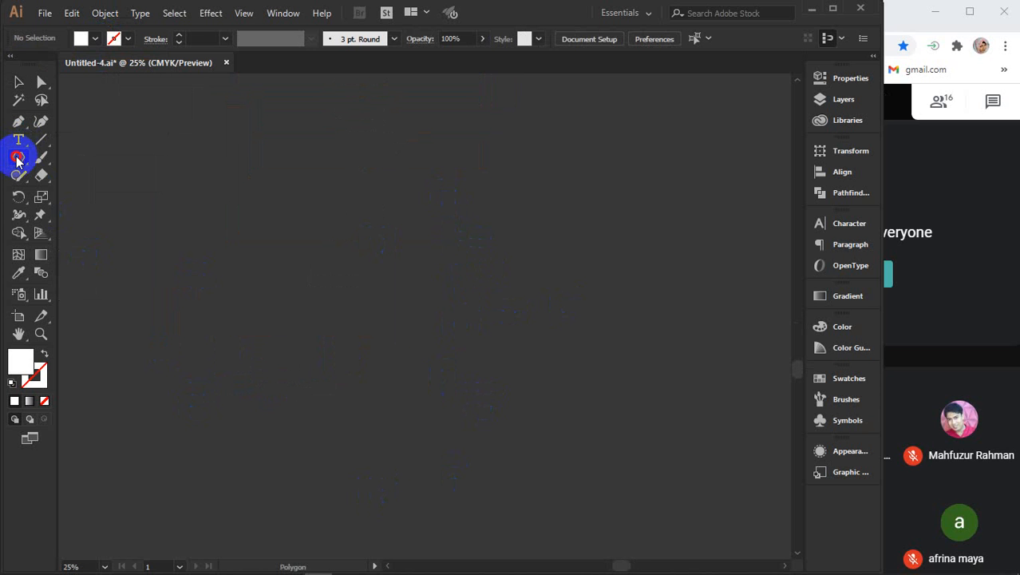
{"action": "left_click", "coordinate": [137, 159]}
{"action": "left_click", "coordinate": [223, 337]}
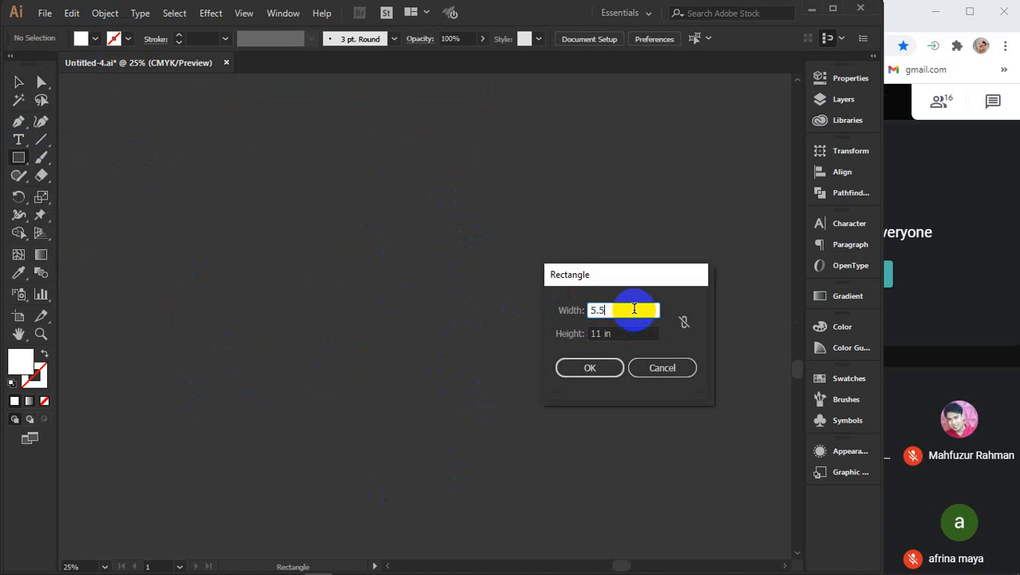
{"action": "key", "text": "Tab"}
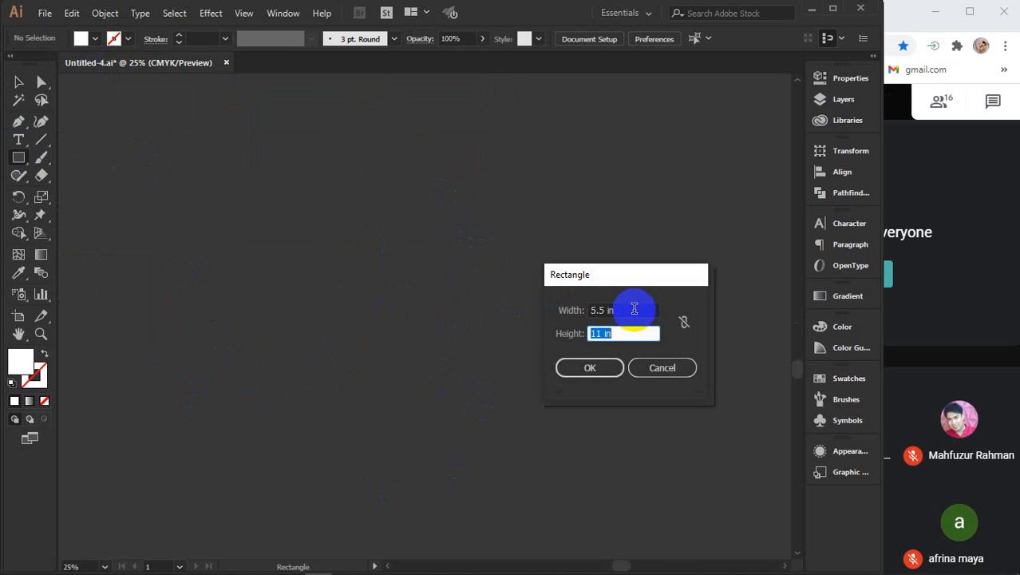
{"action": "key", "text": "Return"}
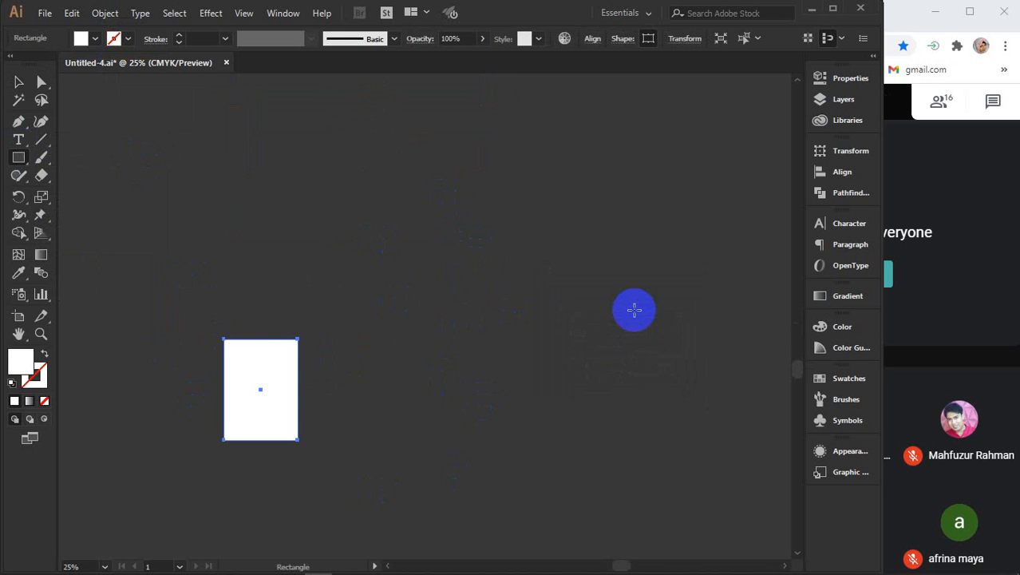
- Offset the new rectangle's path outward by 0.125 in with mitered joins to create the bleed
{"action": "key", "text": "v"}
{"action": "left_click_drag", "start_coordinate": [285, 408], "coordinate": [255, 264]}
{"action": "key", "text": "ctrl+equal"}
{"action": "key", "text": "ctrl+equal"}
{"action": "key", "text": "ctrl+equal"}
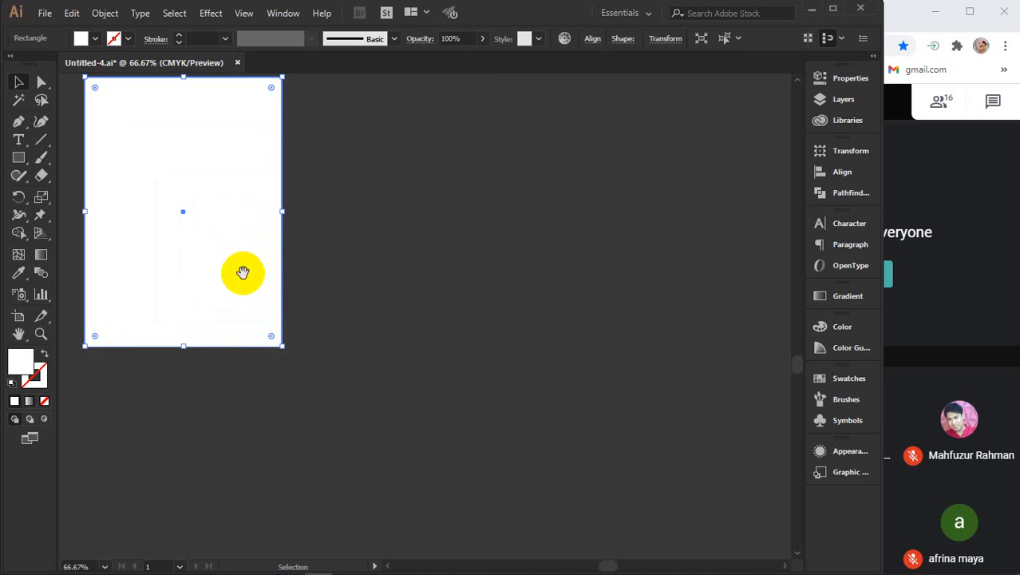
{"action": "left_click", "coordinate": [104, 12]}
{"action": "mouse_move", "coordinate": [196, 345]}
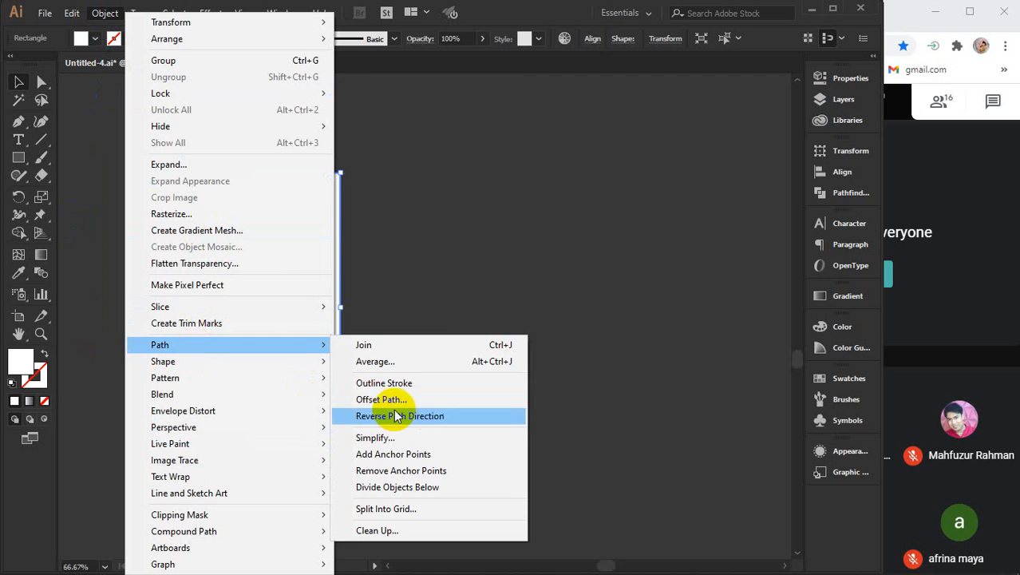
{"action": "left_click", "coordinate": [376, 392]}
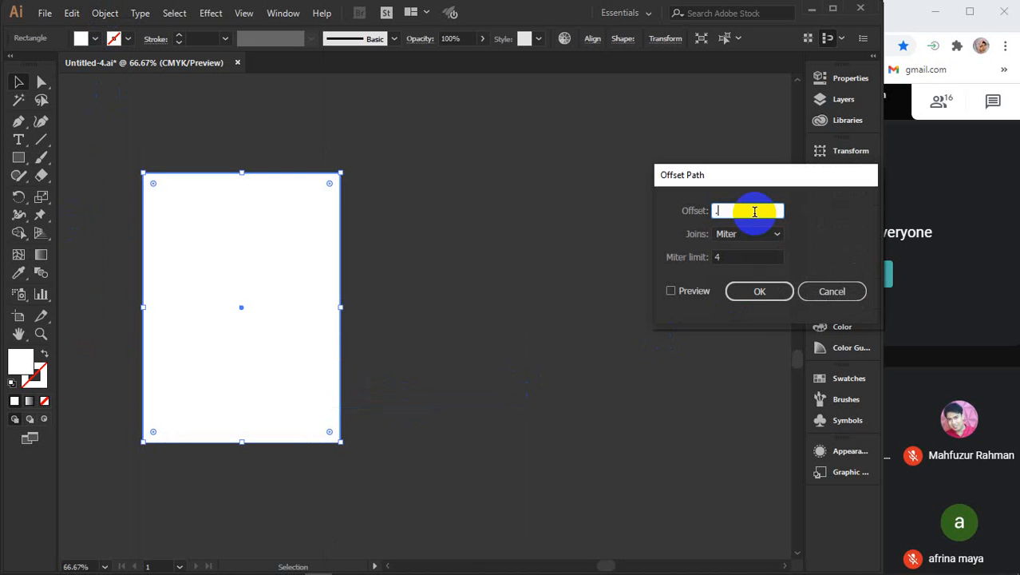
{"action": "left_click", "coordinate": [741, 290]}
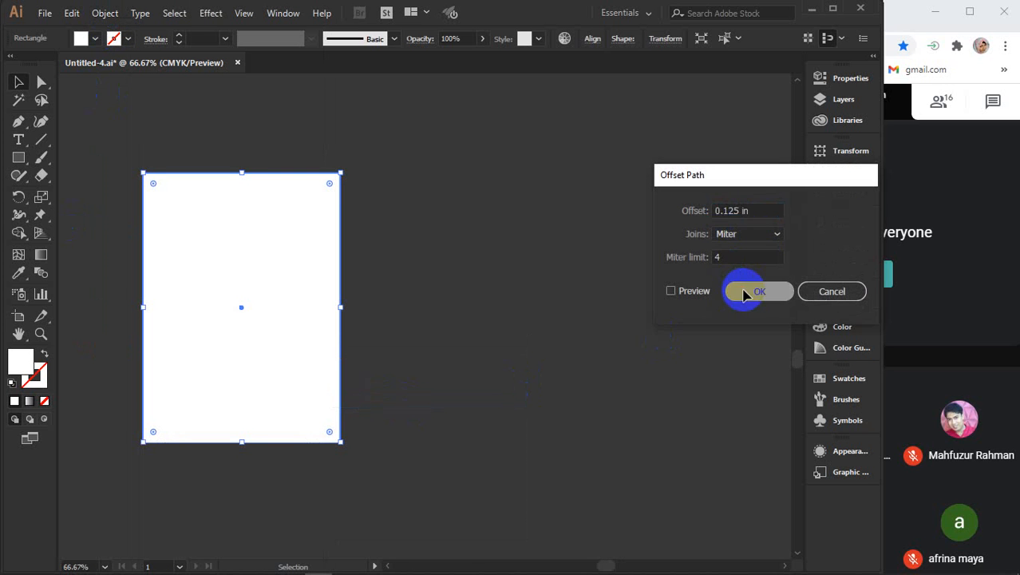
- Fill the outer bleed rectangle with a brown swatch
{"action": "left_click", "coordinate": [93, 38]}
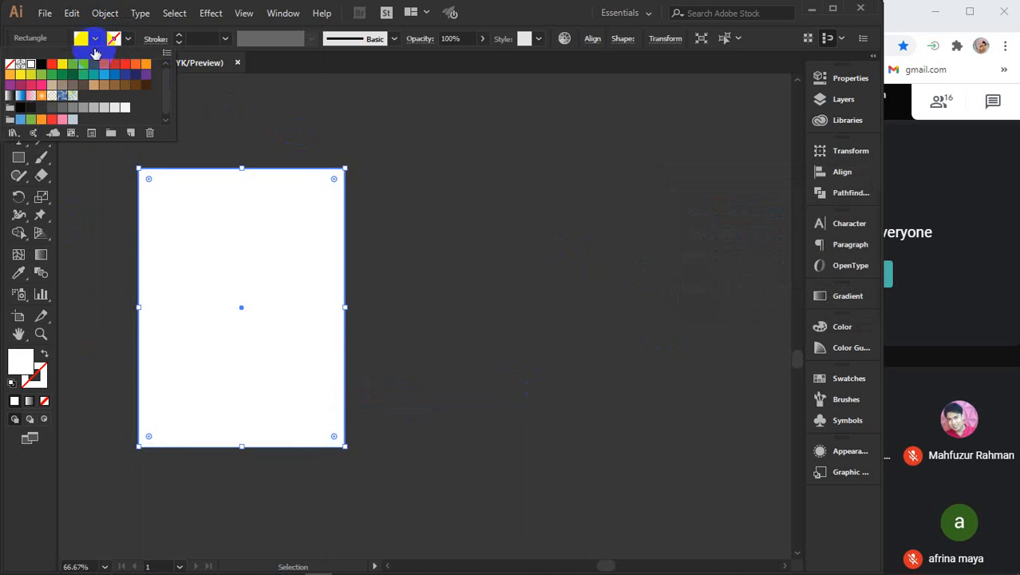
{"action": "left_click", "coordinate": [62, 67]}
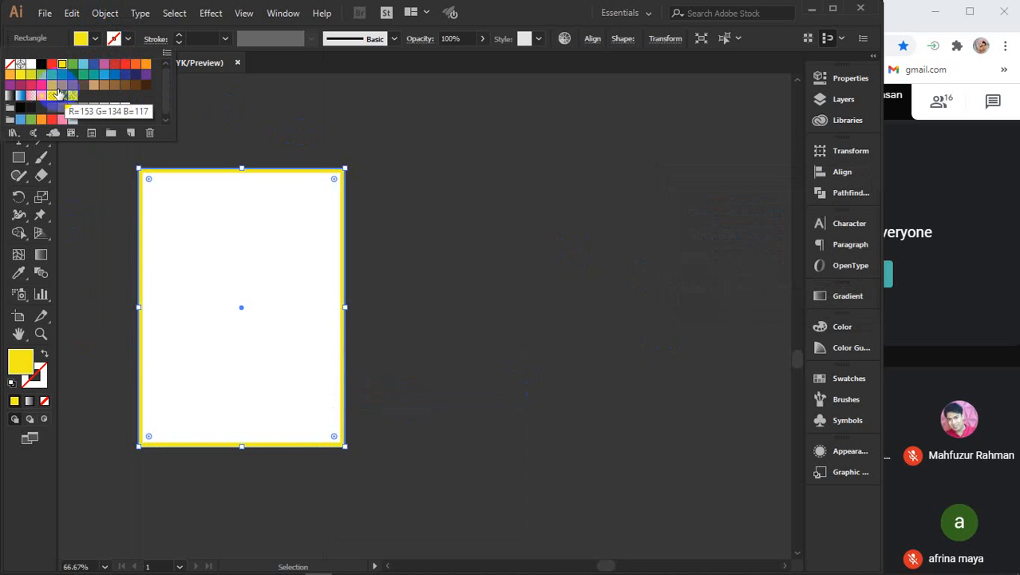
{"action": "left_click", "coordinate": [53, 86]}
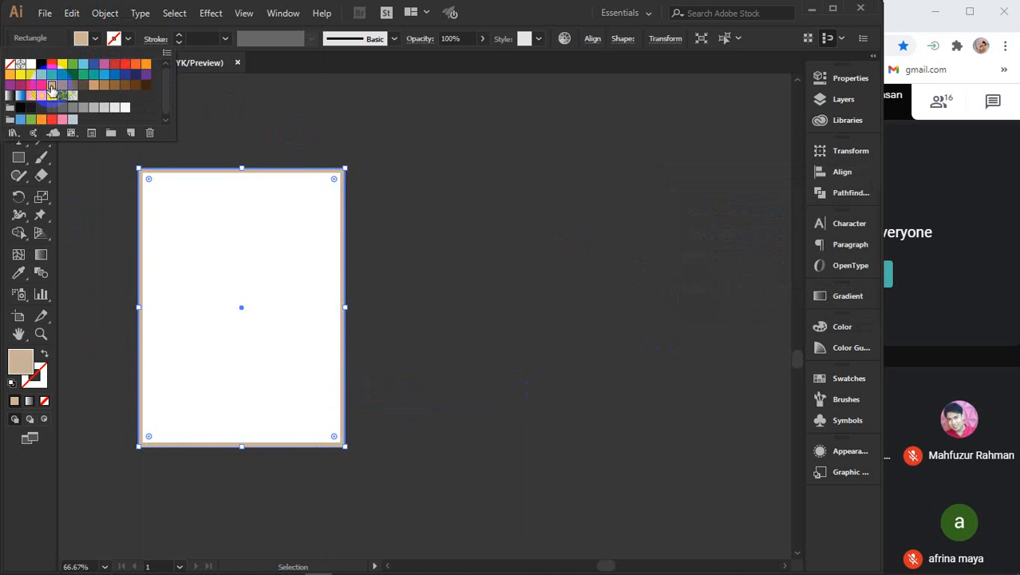
{"action": "left_click", "coordinate": [94, 86]}
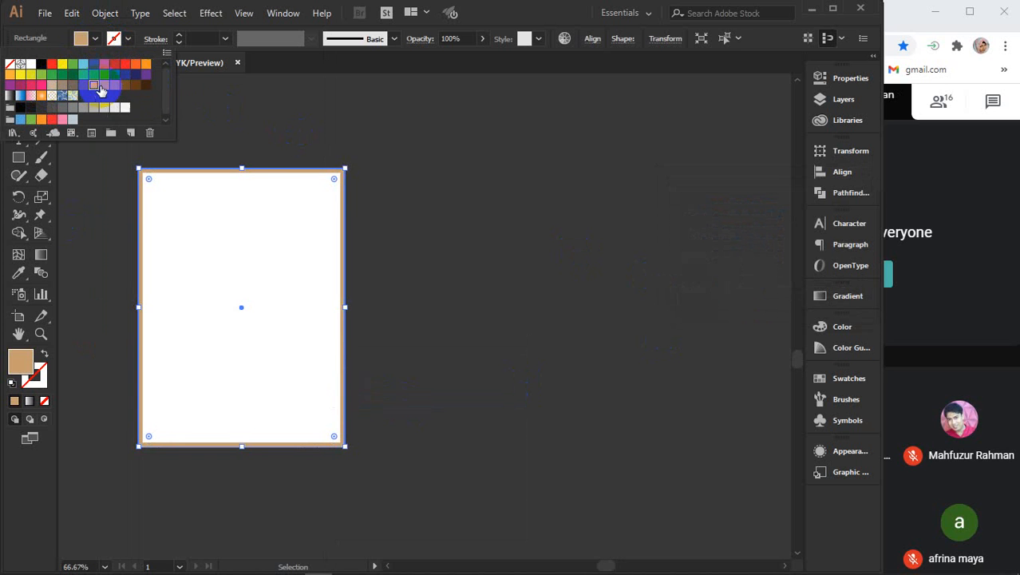
{"action": "left_click", "coordinate": [534, 176]}
{"action": "left_click", "coordinate": [523, 192]}
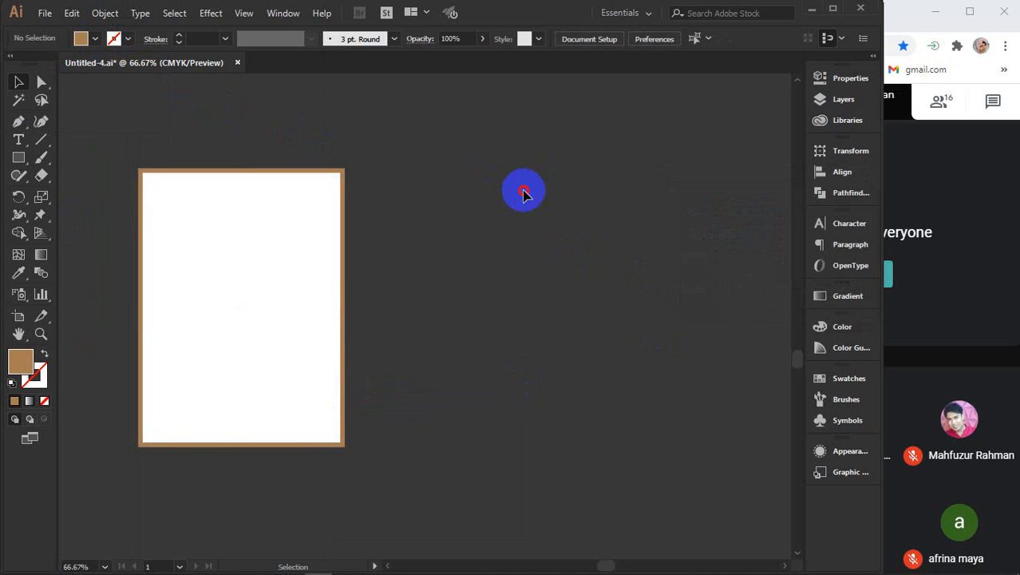
- Offset the white page rectangle's path by -0.25 in to create the inner margin
{"action": "left_click", "coordinate": [252, 267]}
{"action": "left_click", "coordinate": [104, 14]}
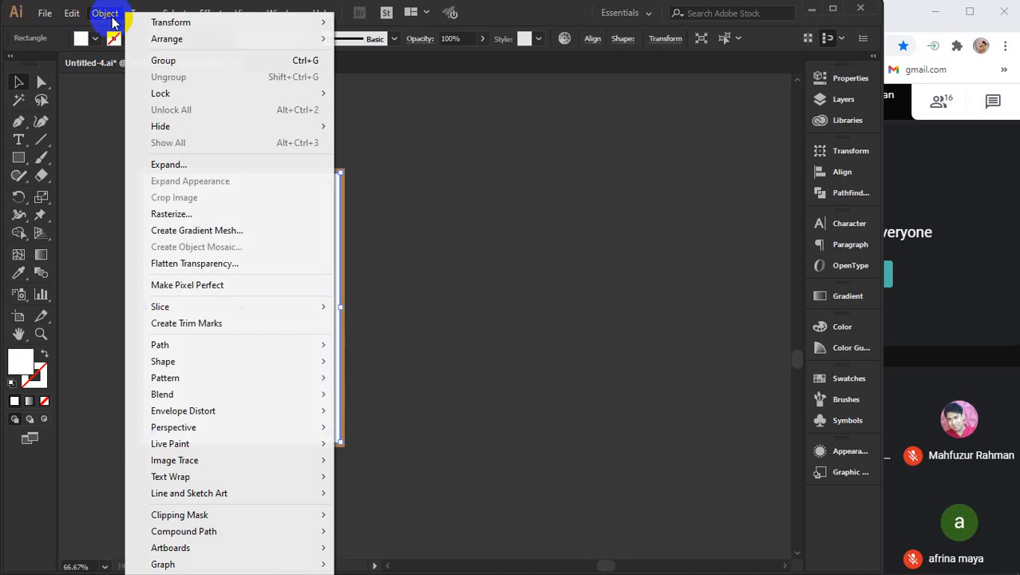
{"action": "mouse_move", "coordinate": [175, 345]}
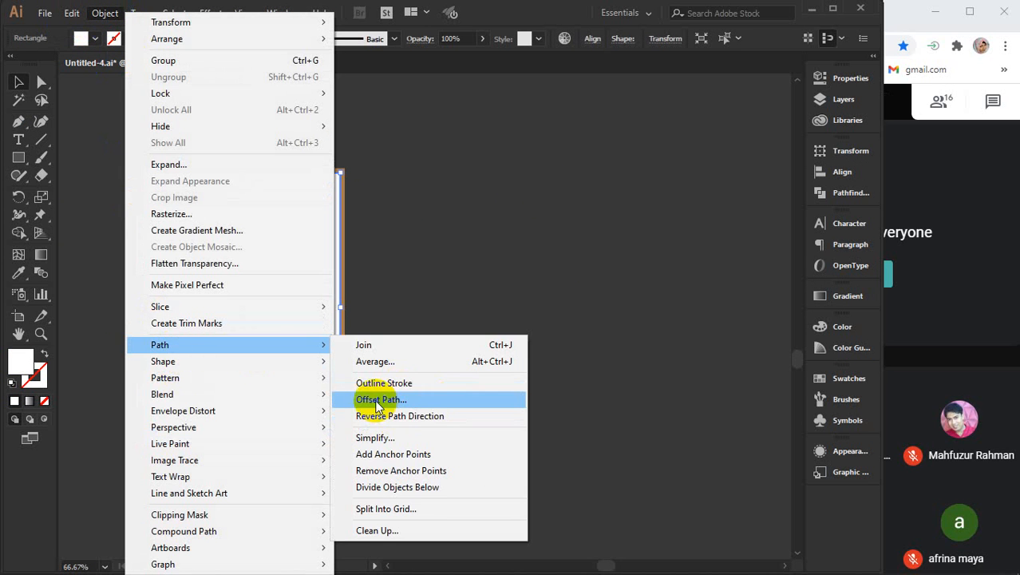
{"action": "left_click", "coordinate": [443, 402]}
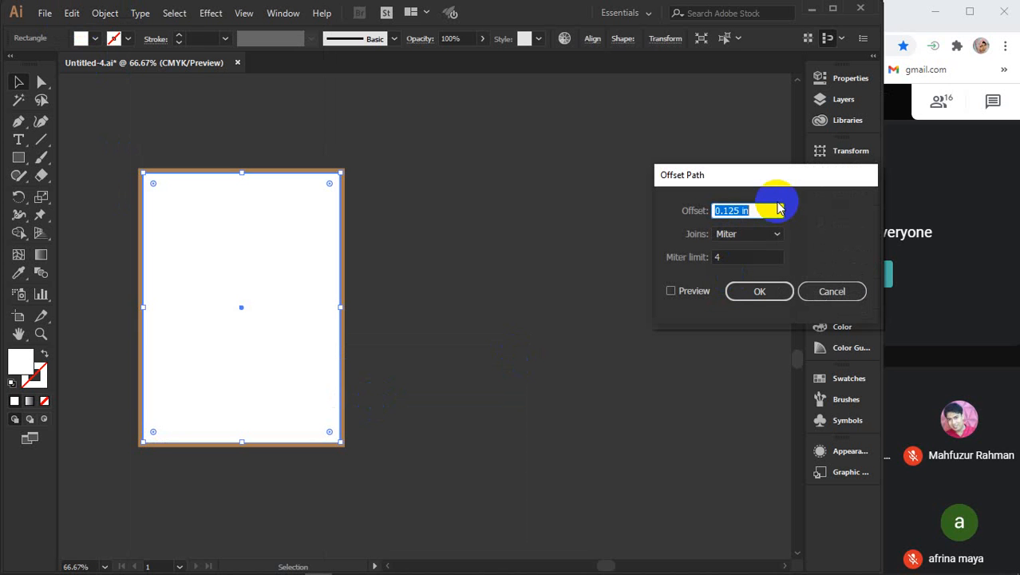
{"action": "type", "text": "-.25"}
{"action": "left_click", "coordinate": [698, 293]}
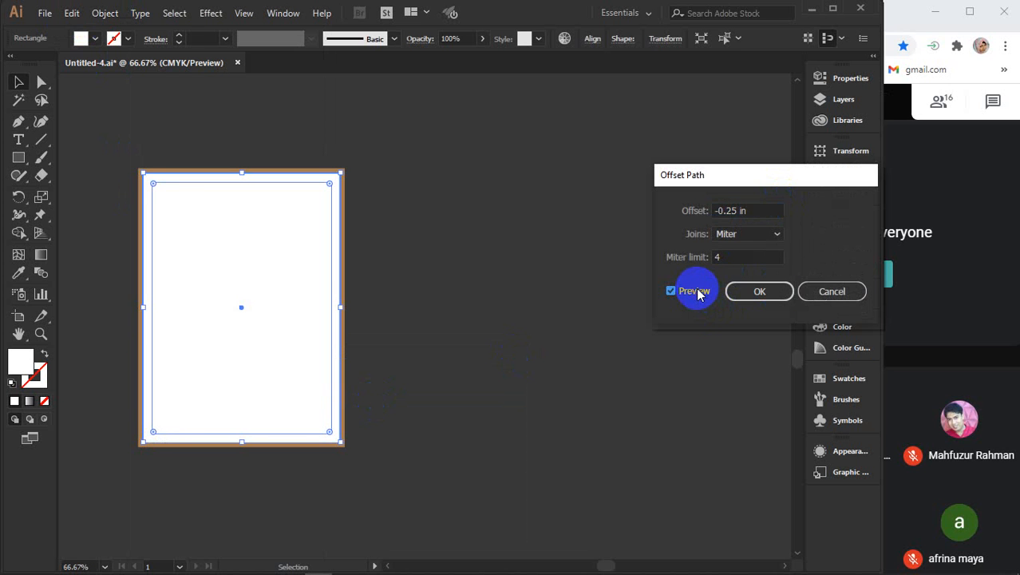
{"action": "left_click", "coordinate": [772, 290]}
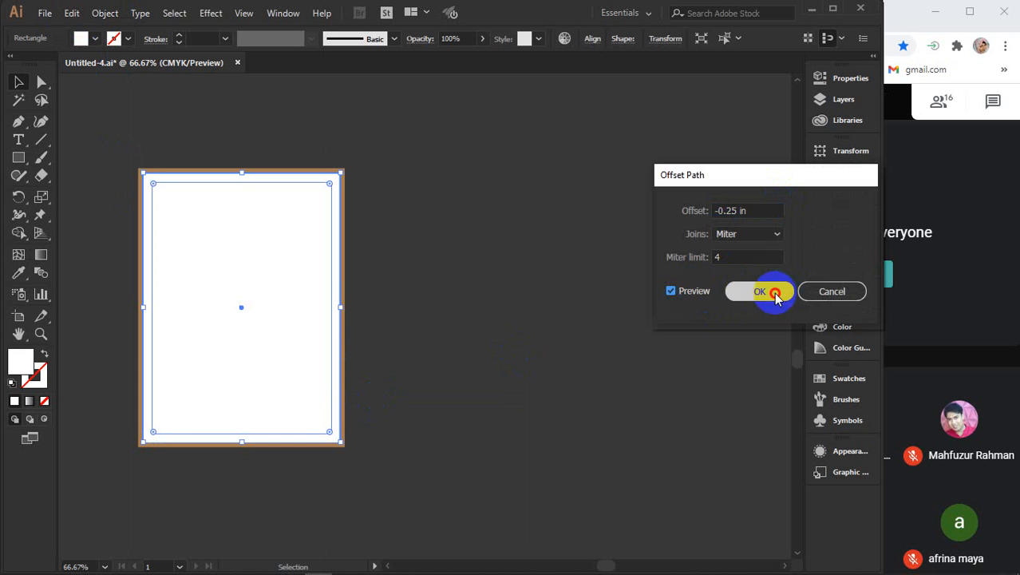
- Convert the inner margin rectangle into a guide
{"action": "key", "text": "a"}
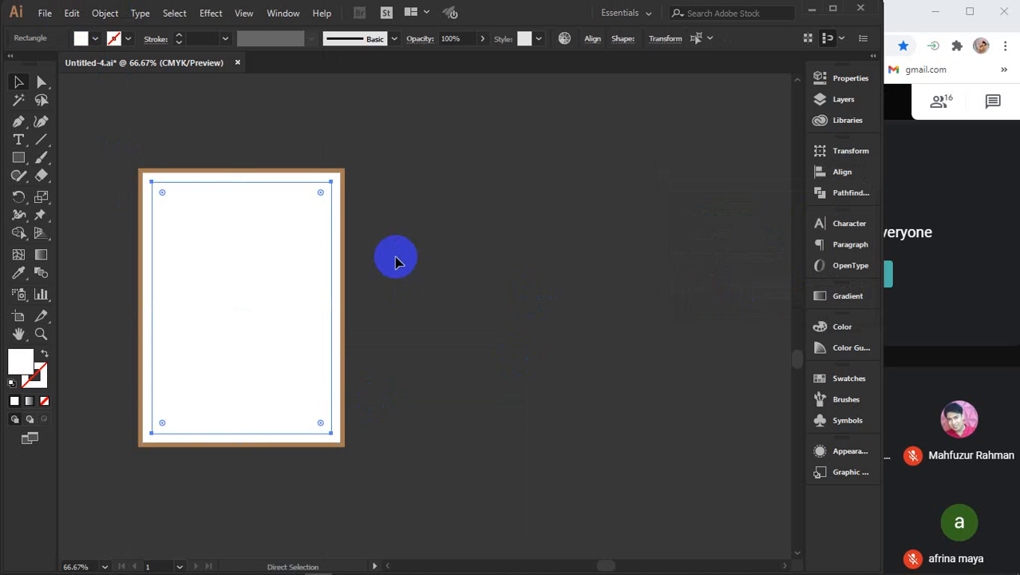
{"action": "key", "text": "v"}
{"action": "left_click", "coordinate": [394, 258]}
{"action": "left_click_drag", "start_coordinate": [168, 136], "coordinate": [351, 477]}
{"action": "left_click", "coordinate": [499, 367]}
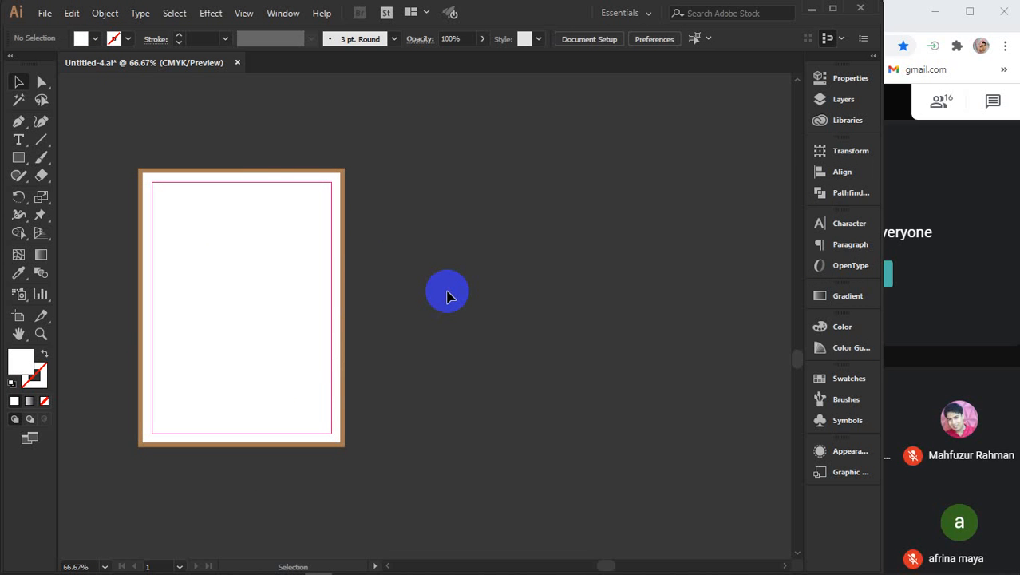
- Duplicate the whole page with its bleed and margin guide, placing the copy just to its right
{"action": "left_click_drag", "start_coordinate": [216, 142], "coordinate": [390, 487]}
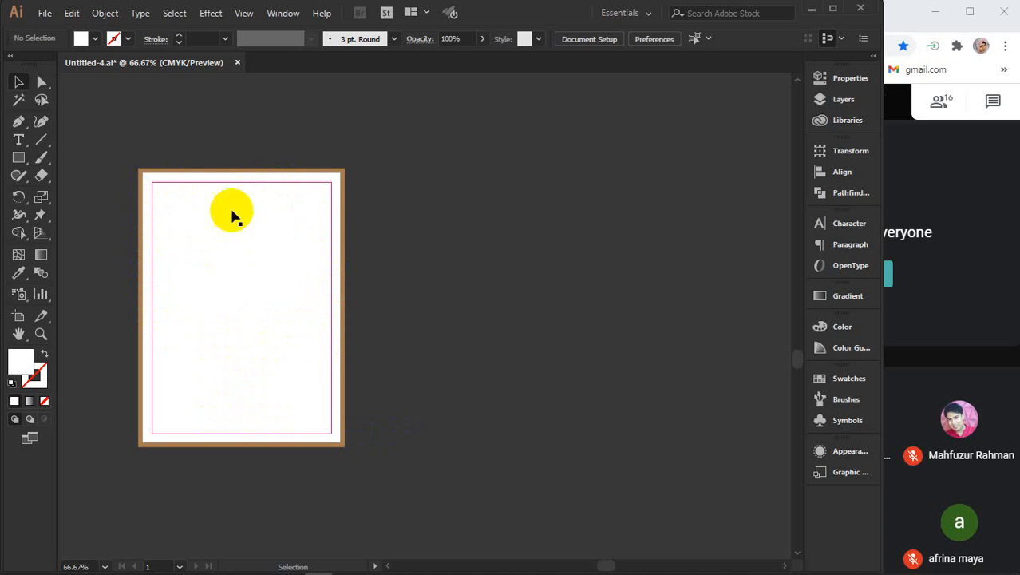
{"action": "left_click", "coordinate": [221, 133]}
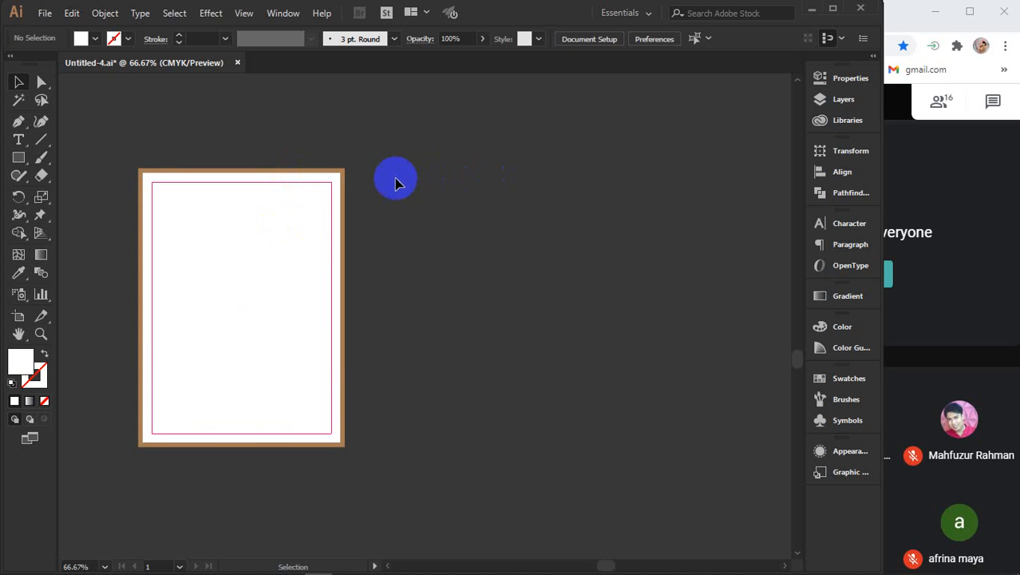
{"action": "left_click_drag", "start_coordinate": [232, 130], "coordinate": [340, 427]}
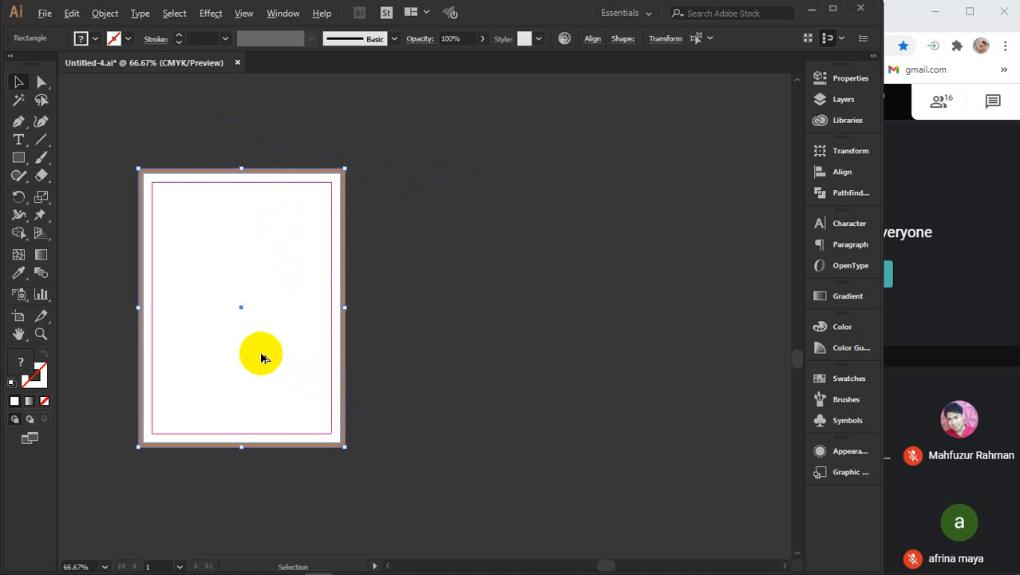
{"action": "left_click_drag", "start_coordinate": [262, 353], "coordinate": [486, 347]}
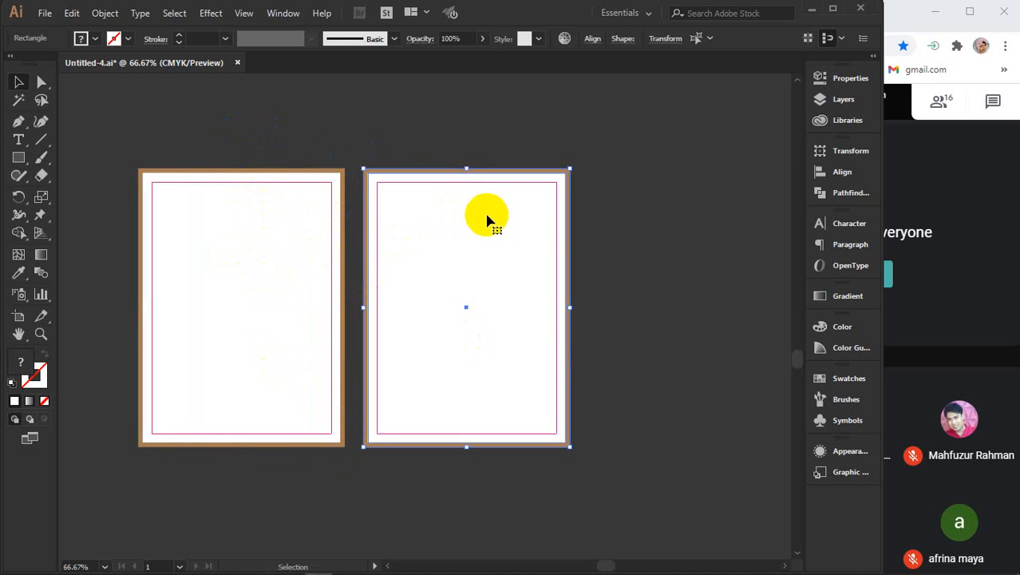
{"action": "left_click", "coordinate": [422, 127]}
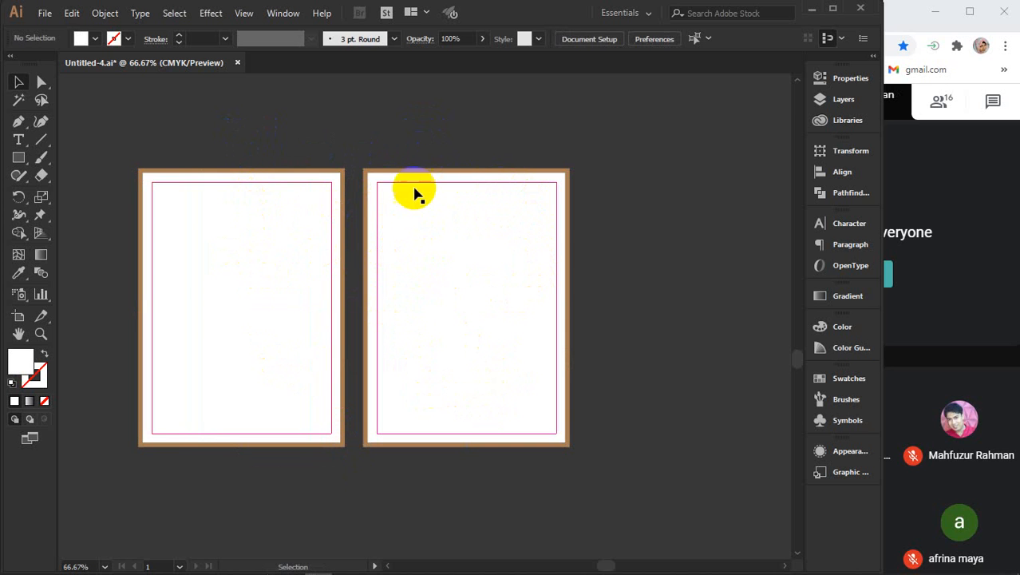
- Place a third copy of the page, including bleed and margin guide, to the right of the second one
{"action": "left_click_drag", "start_coordinate": [160, 132], "coordinate": [257, 277]}
{"action": "left_click_drag", "start_coordinate": [425, 128], "coordinate": [511, 295]}
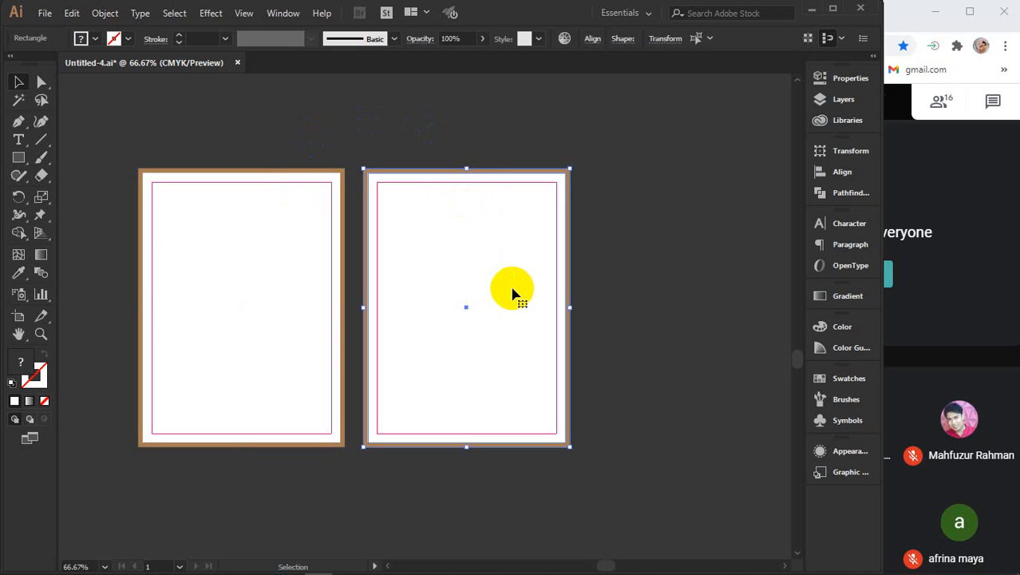
{"action": "scroll", "coordinate": [513, 293], "scroll_direction": "down", "scroll_amount": 1}
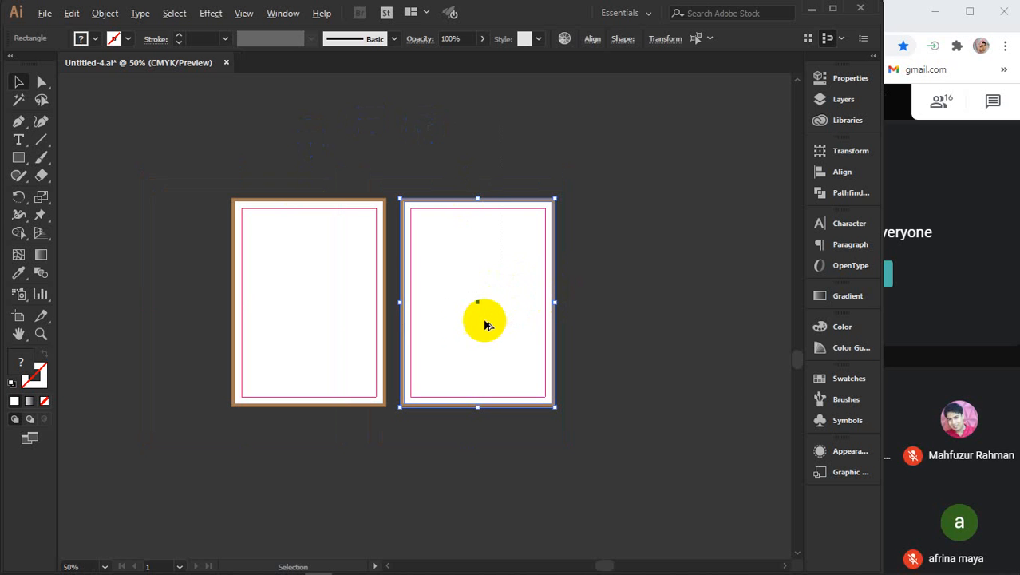
{"action": "left_click_drag", "start_coordinate": [468, 327], "coordinate": [651, 317]}
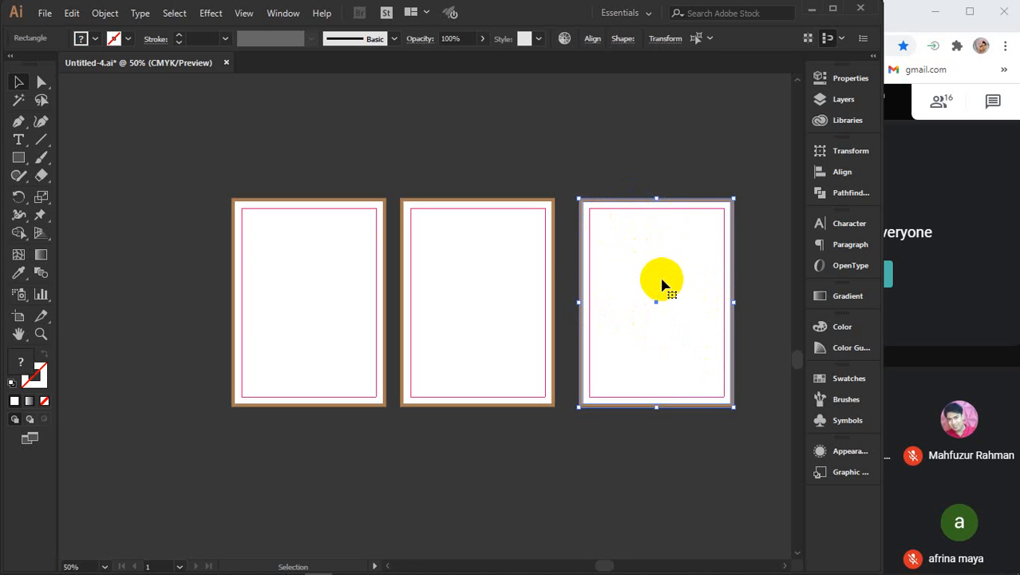
{"action": "mouse_move", "coordinate": [642, 472]}
{"action": "left_mouse_down"}
{"action": "mouse_move", "coordinate": [617, 426]}
{"action": "mouse_move", "coordinate": [697, 423]}
{"action": "mouse_move", "coordinate": [625, 419]}
{"action": "left_mouse_up"}
{"action": "left_click", "coordinate": [596, 215]}
{"action": "left_click_drag", "start_coordinate": [671, 380], "coordinate": [533, 442]}
{"action": "left_click", "coordinate": [457, 452]}
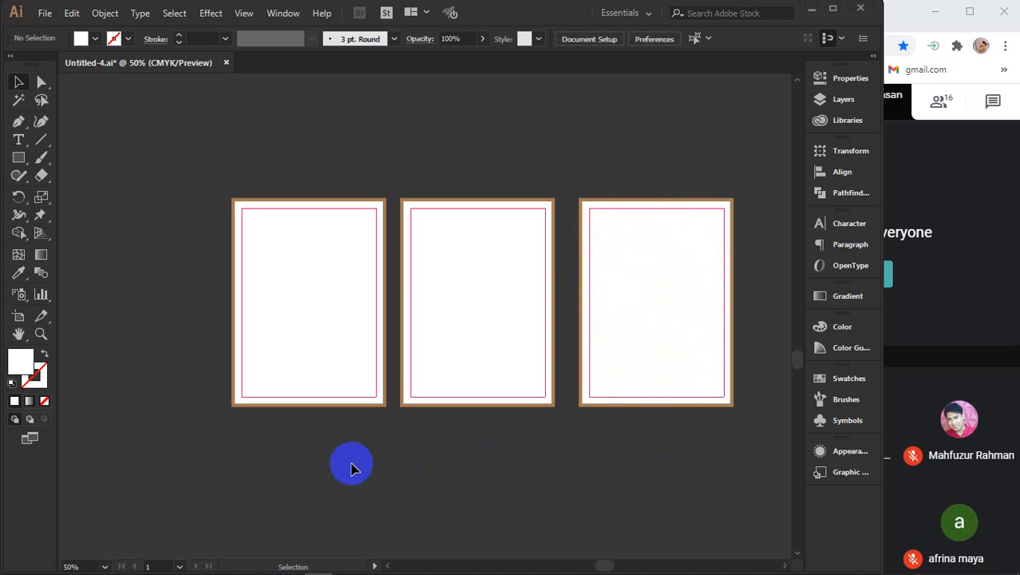
{"action": "left_click_drag", "start_coordinate": [137, 173], "coordinate": [738, 449]}
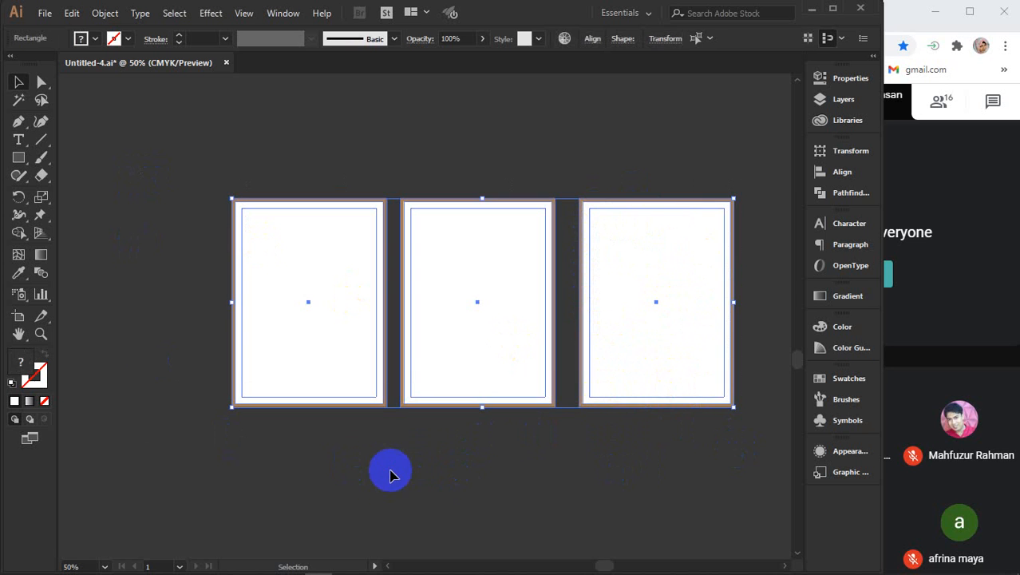
{"action": "left_click", "coordinate": [374, 480]}
{"action": "left_click", "coordinate": [467, 296]}
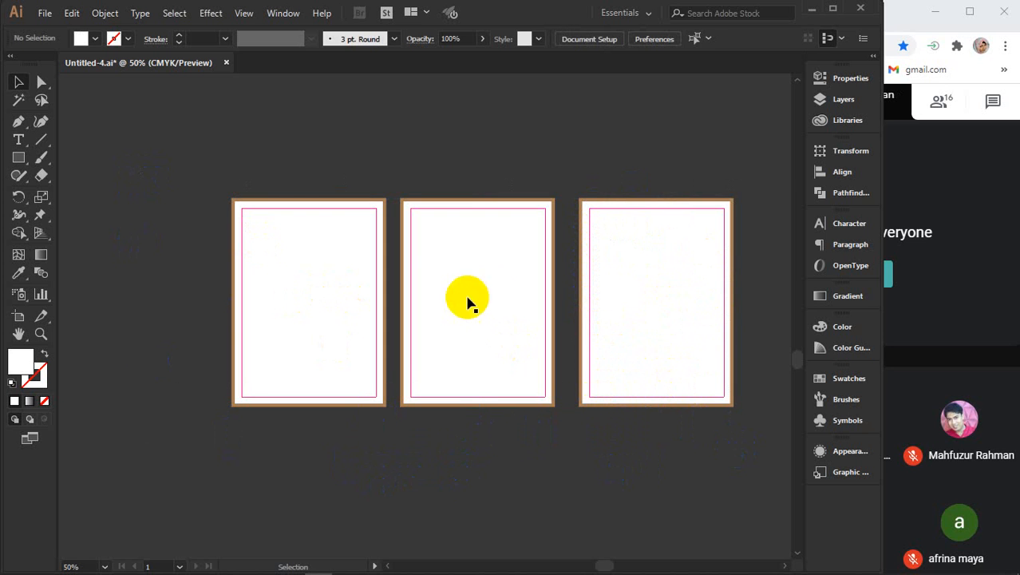
- Switch to Chrome and search Google Images in a new tab for "sisimpur halum iqri tuktuki"
{"action": "mouse_move", "coordinate": [407, 563]}
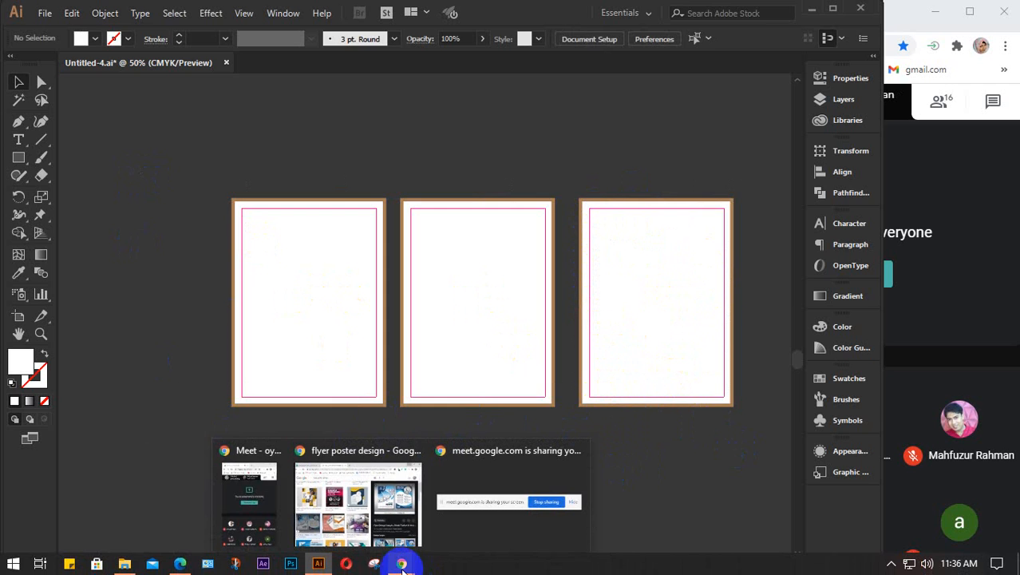
{"action": "left_click", "coordinate": [372, 492]}
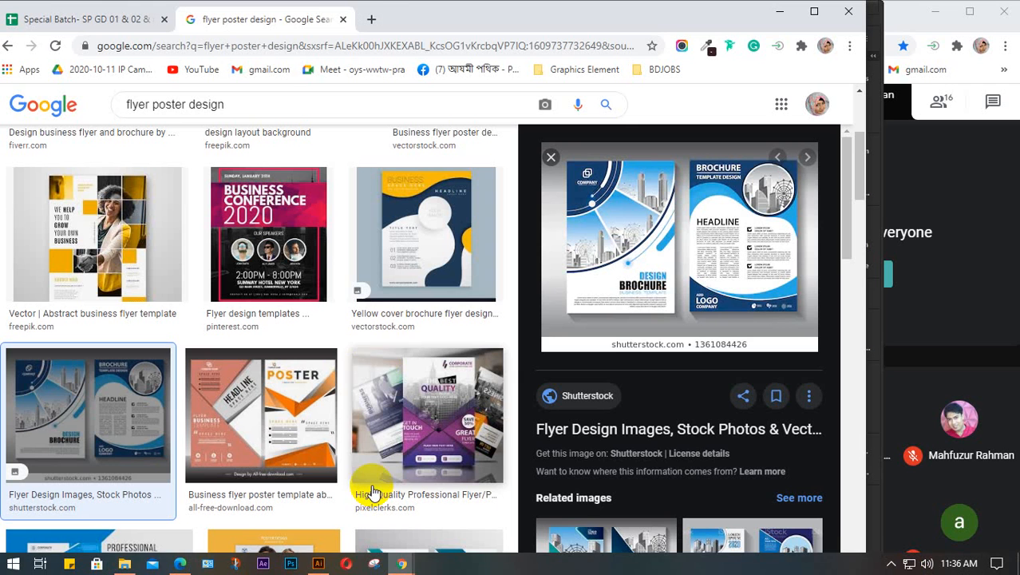
{"action": "left_click", "coordinate": [371, 19]}
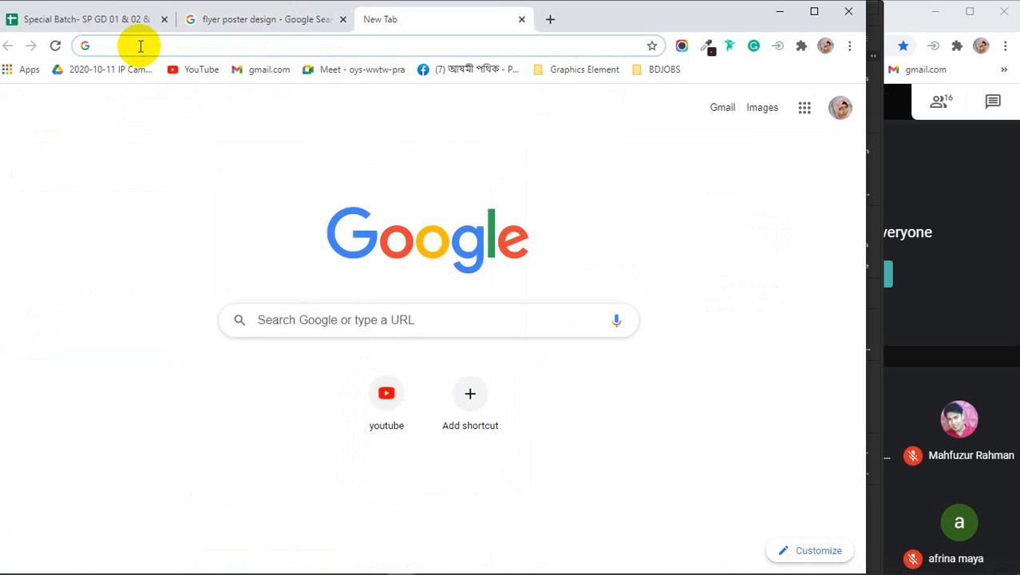
{"action": "type", "text": "sisi"}
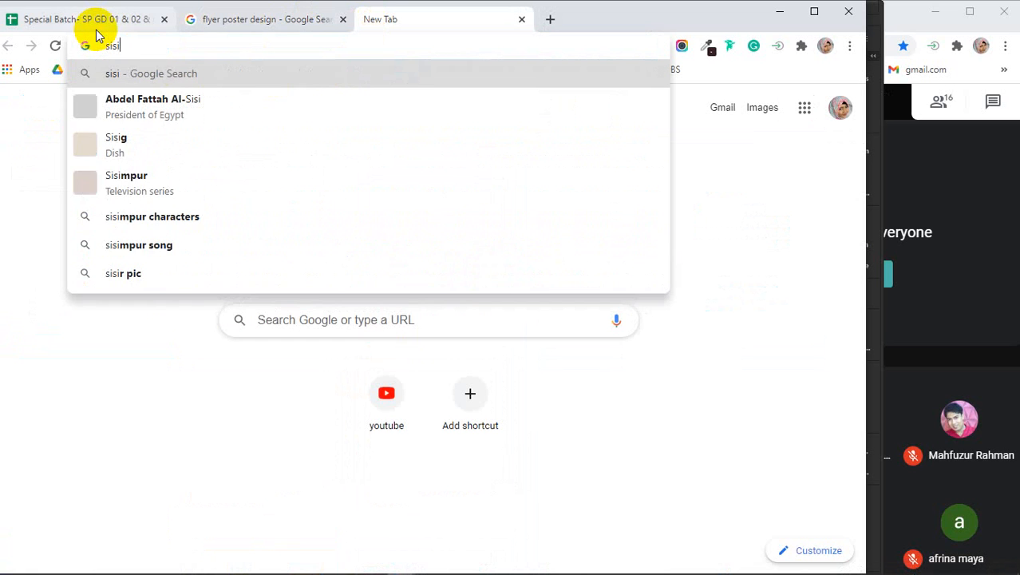
{"action": "type", "text": "mpur "}
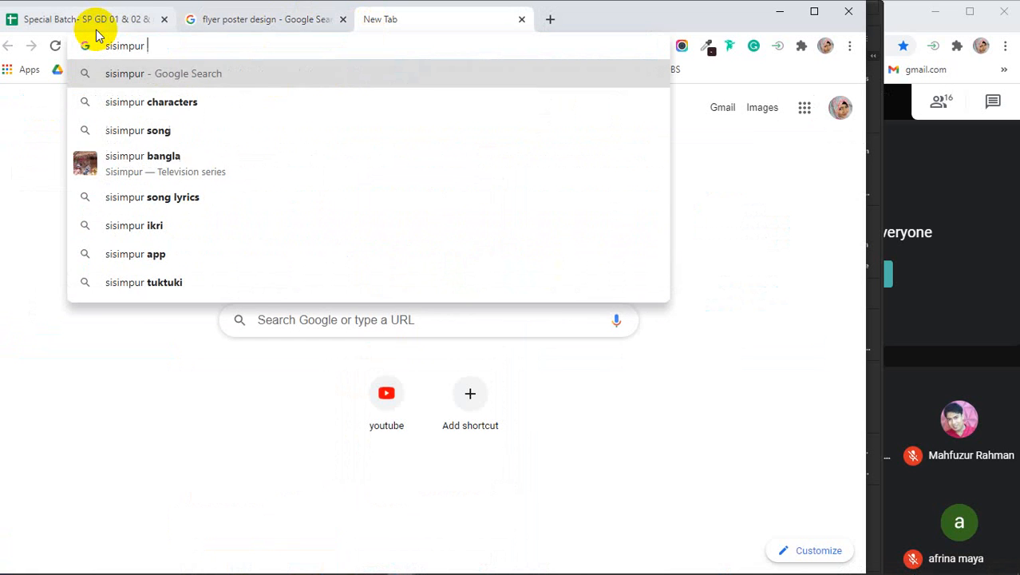
{"action": "type", "text": "halum"}
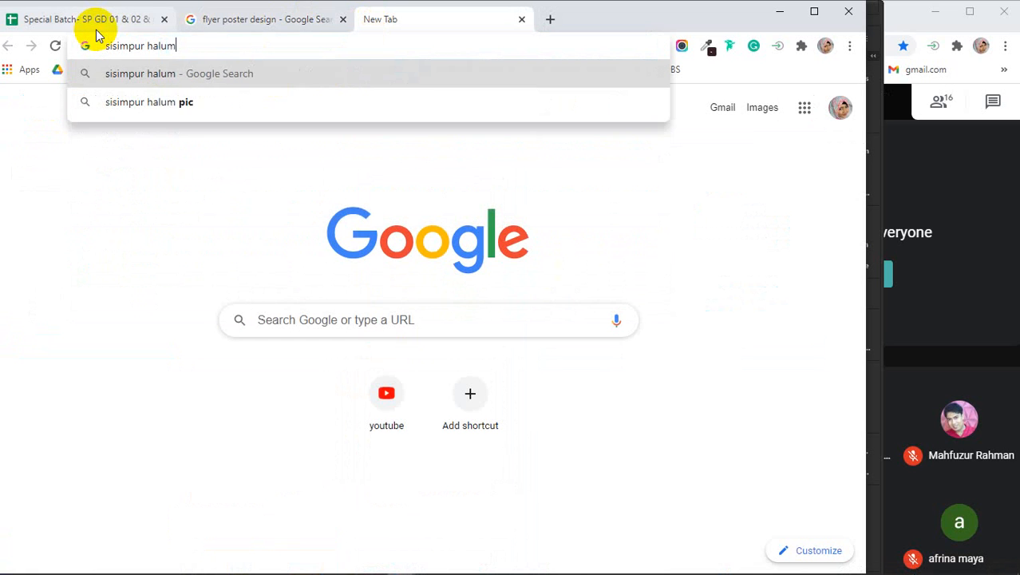
{"action": "type", "text": " i"}
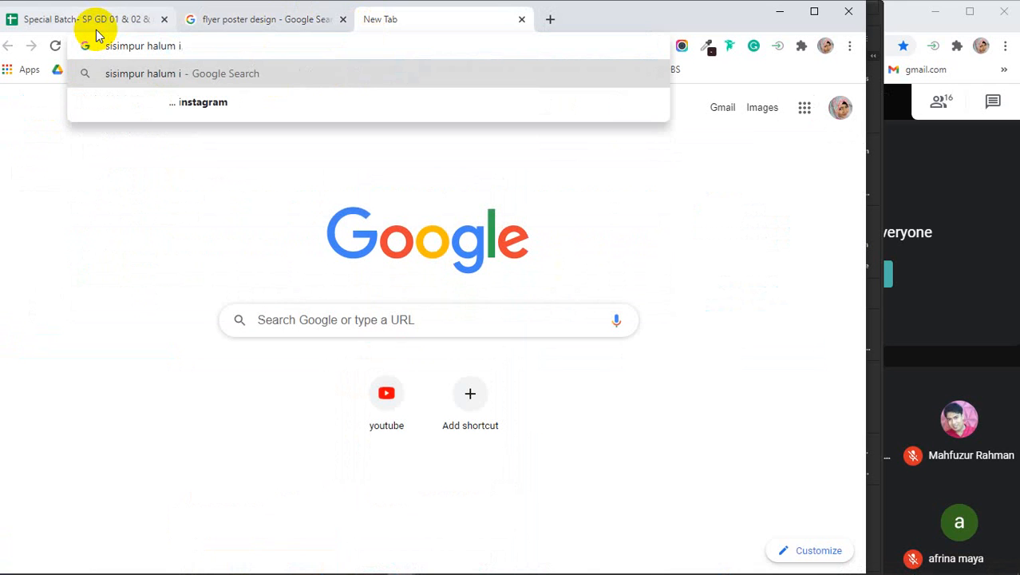
{"action": "type", "text": "qri"}
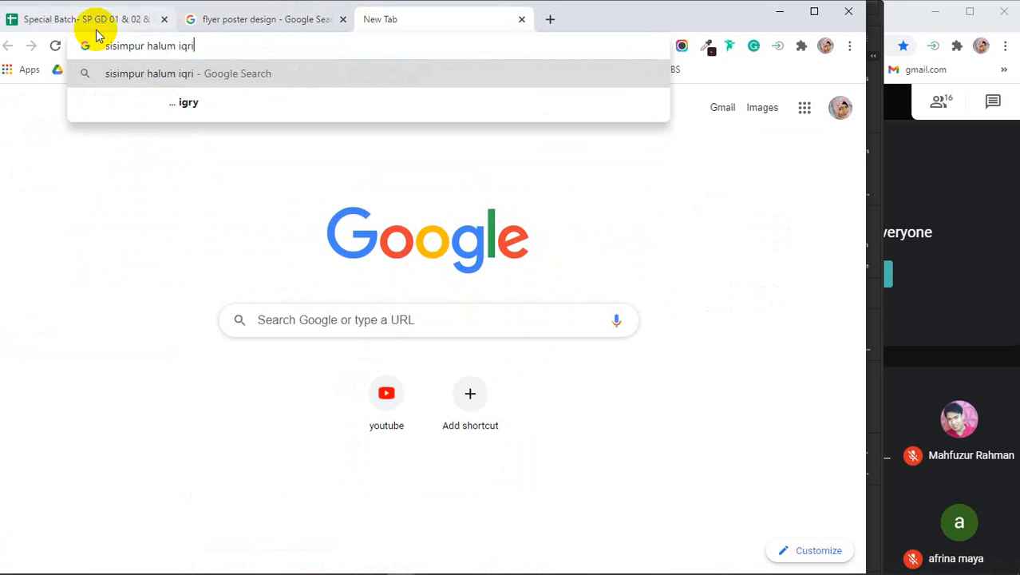
{"action": "type", "text": " tukt"}
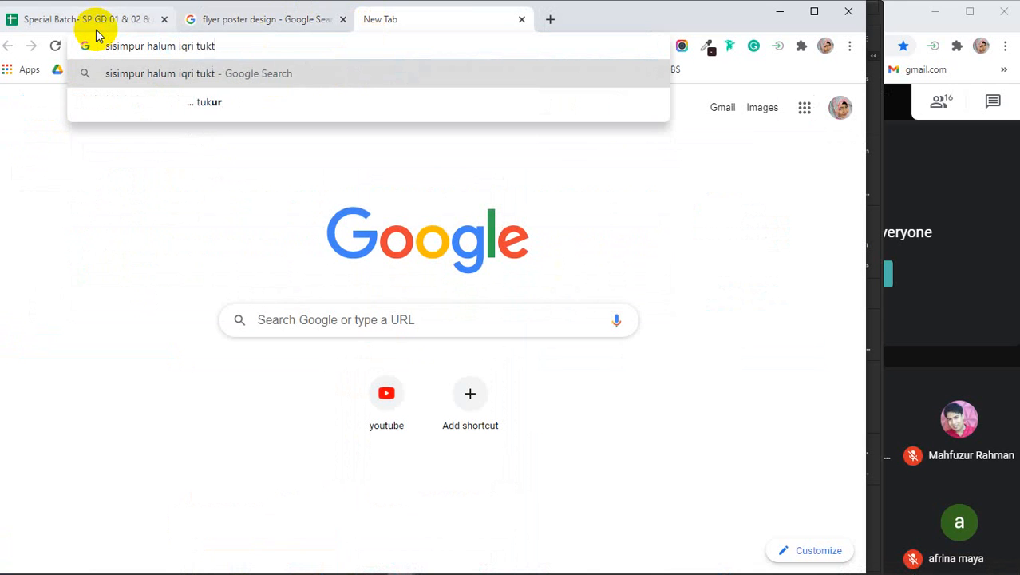
{"action": "type", "text": "uki"}
{"action": "key", "text": "Return"}
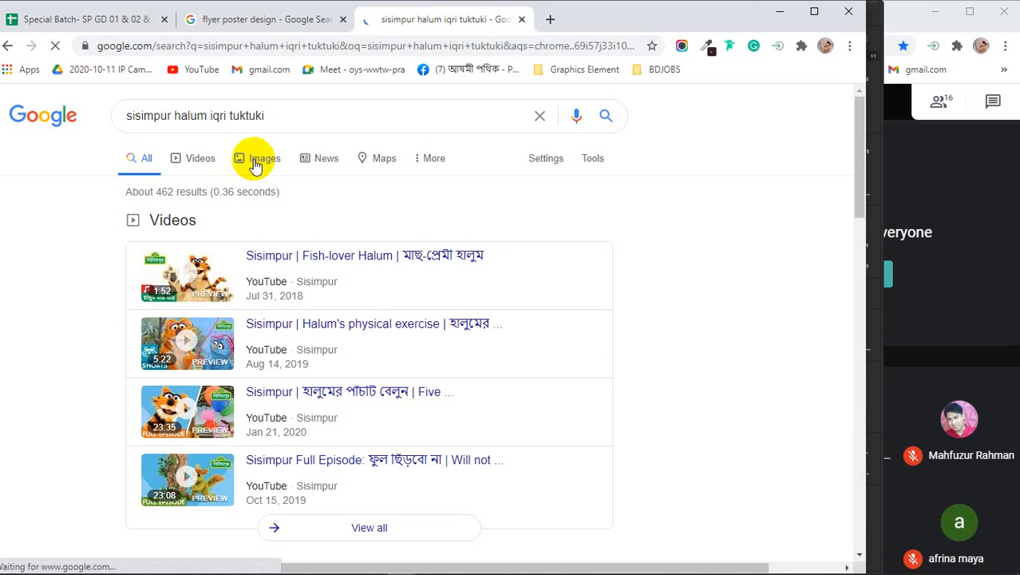
{"action": "left_click", "coordinate": [255, 159]}
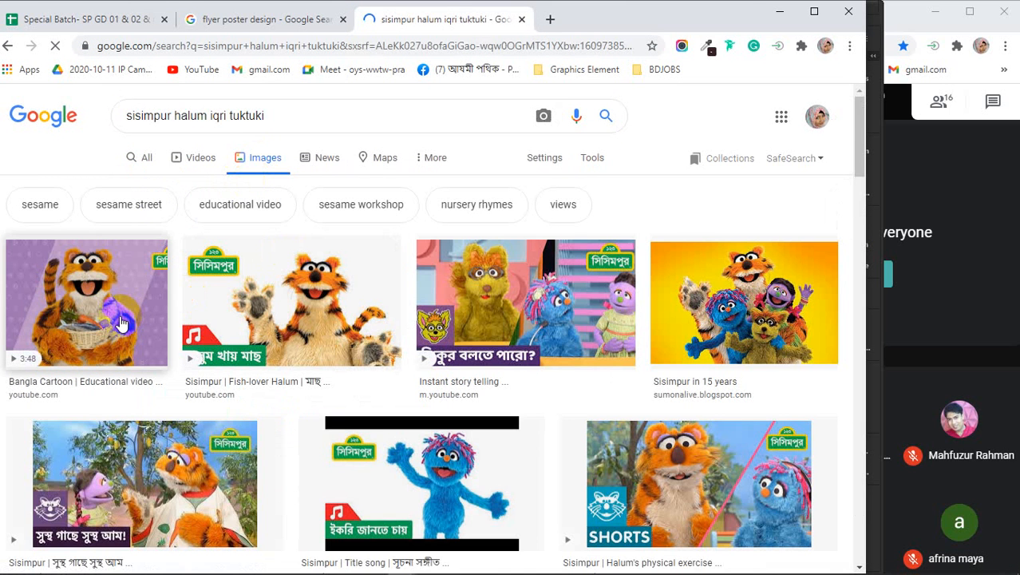
- Browse the image results, and refine the search to "sisimpur halum iqri tuktuki round image"
{"action": "scroll", "coordinate": [120, 323], "scroll_direction": "down", "scroll_amount": 5}
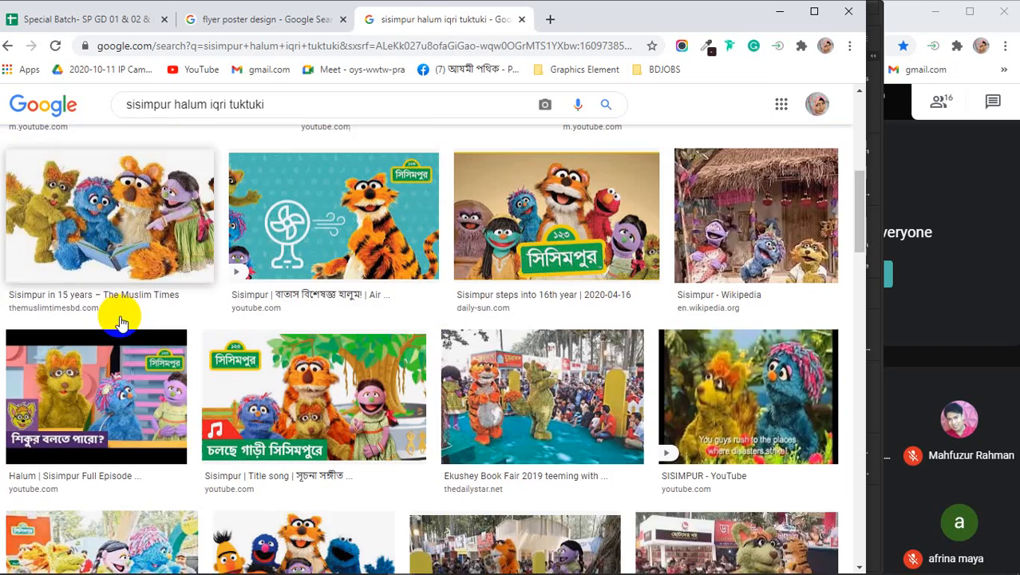
{"action": "scroll", "coordinate": [120, 319], "scroll_direction": "down", "scroll_amount": 5}
{"action": "scroll", "coordinate": [123, 317], "scroll_direction": "up", "scroll_amount": 8}
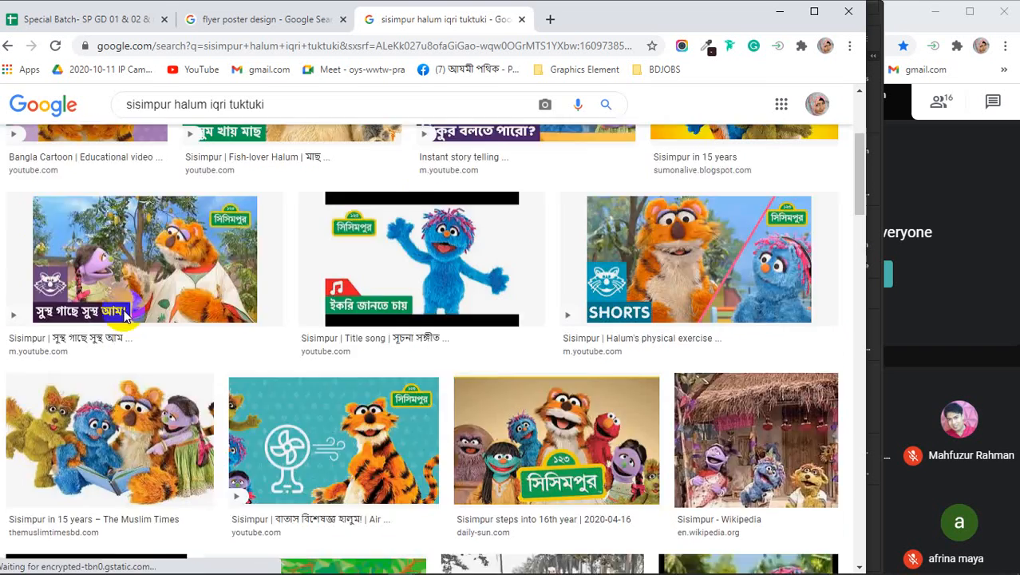
{"action": "scroll", "coordinate": [123, 317], "scroll_direction": "up", "scroll_amount": 3}
{"action": "left_click", "coordinate": [296, 118]}
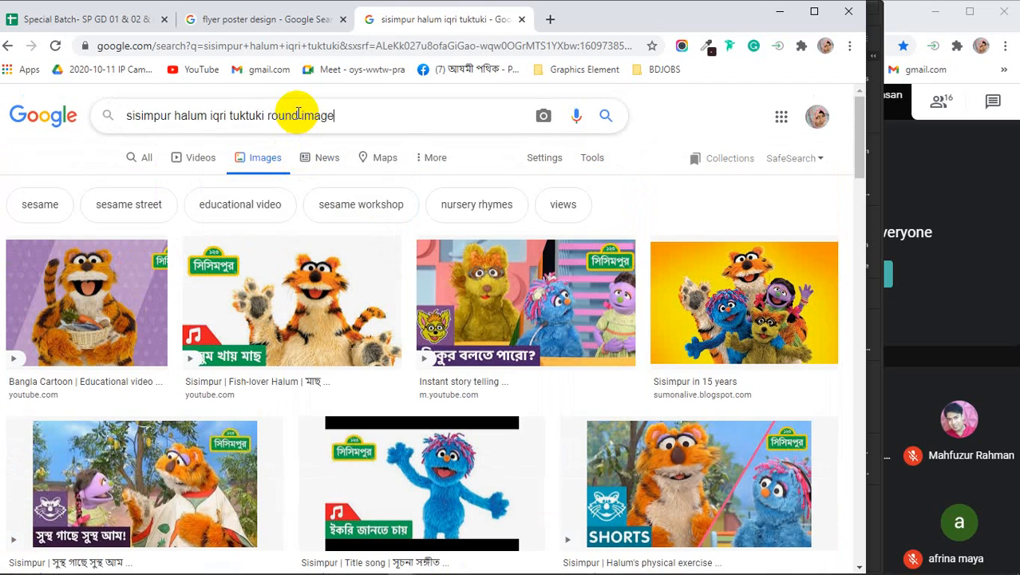
{"action": "key", "text": "Return"}
- Look through the refined image results for a suitable group picture of the Sisimpur characters
{"action": "scroll", "coordinate": [288, 303], "scroll_direction": "down", "scroll_amount": 1}
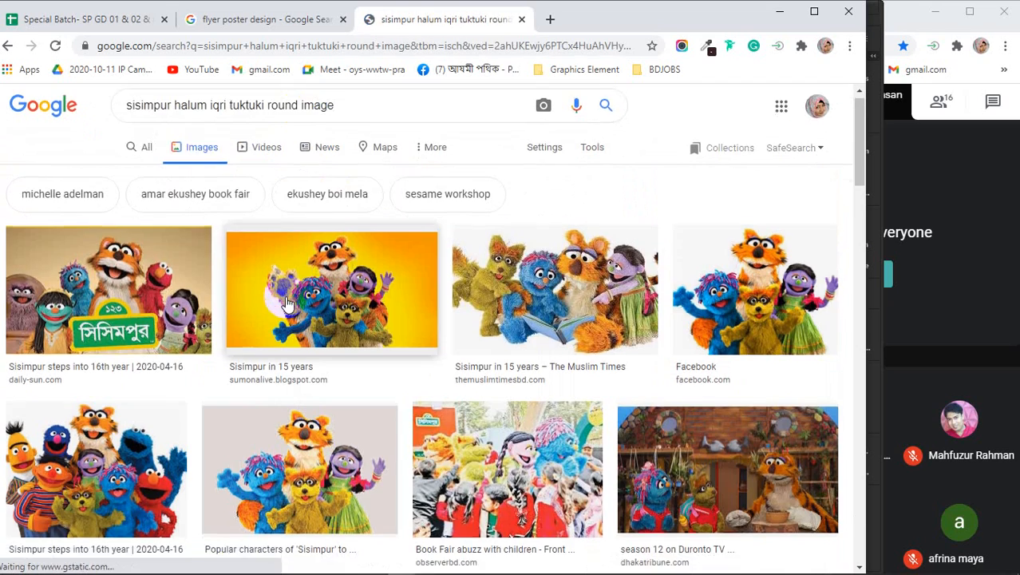
{"action": "scroll", "coordinate": [295, 291], "scroll_direction": "down", "scroll_amount": 10}
{"action": "scroll", "coordinate": [303, 285], "scroll_direction": "up", "scroll_amount": 3}
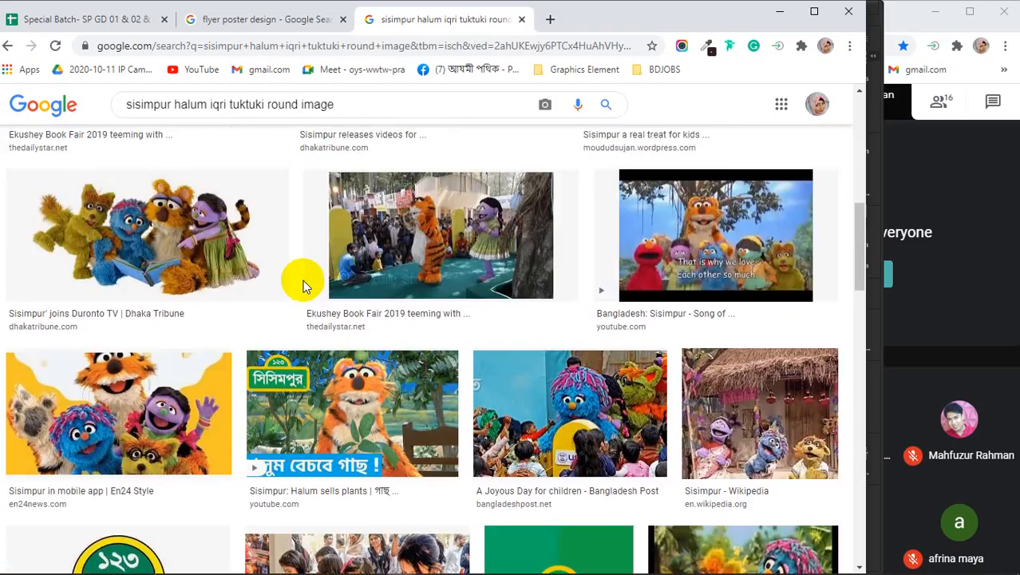
{"action": "scroll", "coordinate": [303, 286], "scroll_direction": "down", "scroll_amount": 4}
{"action": "scroll", "coordinate": [305, 287], "scroll_direction": "down", "scroll_amount": 4}
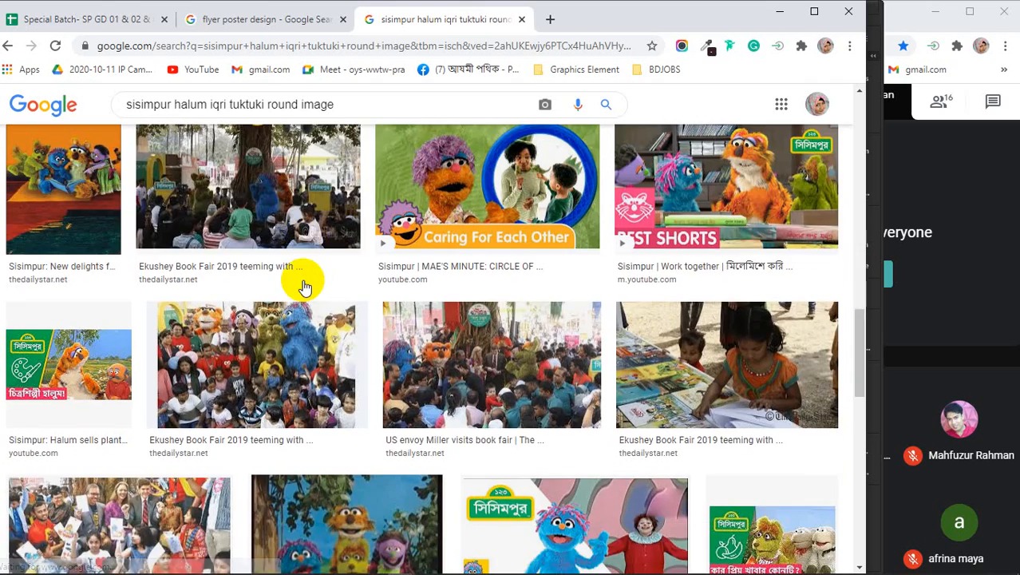
{"action": "scroll", "coordinate": [305, 287], "scroll_direction": "down", "scroll_amount": 5}
{"action": "scroll", "coordinate": [305, 287], "scroll_direction": "down", "scroll_amount": 2}
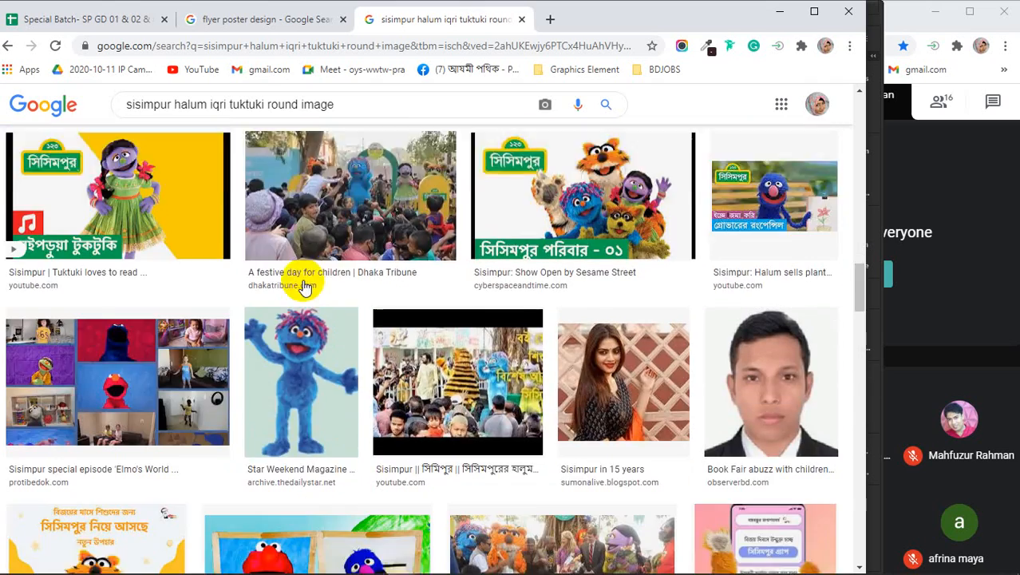
{"action": "scroll", "coordinate": [305, 288], "scroll_direction": "down", "scroll_amount": 4}
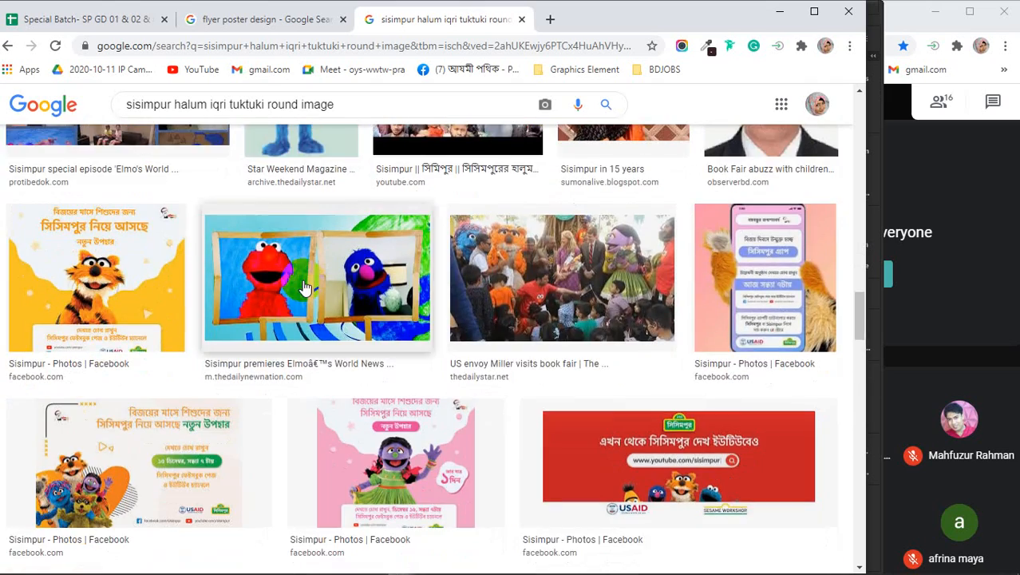
{"action": "scroll", "coordinate": [308, 284], "scroll_direction": "up", "scroll_amount": 15}
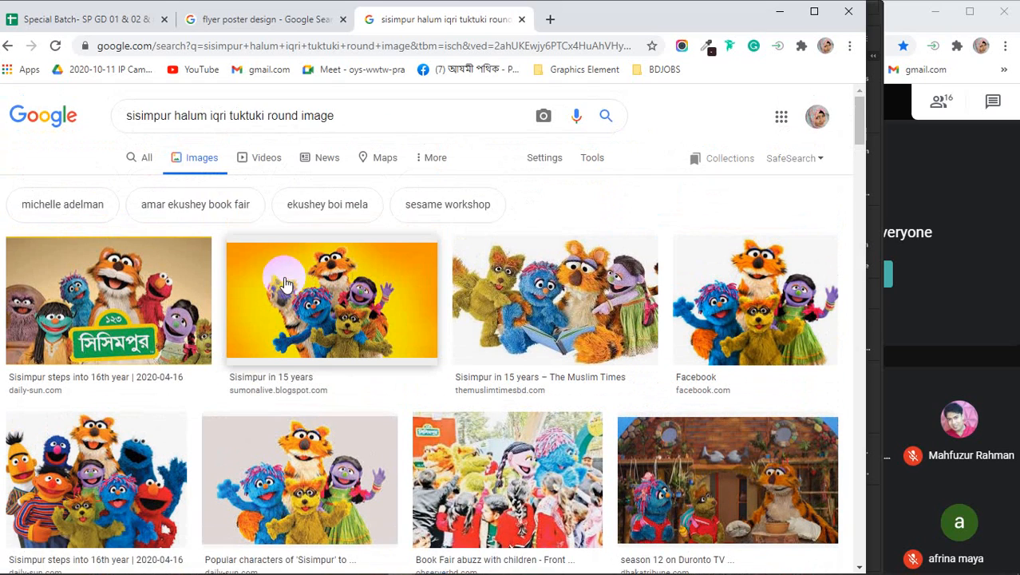
{"action": "scroll", "coordinate": [324, 308], "scroll_direction": "down", "scroll_amount": 1}
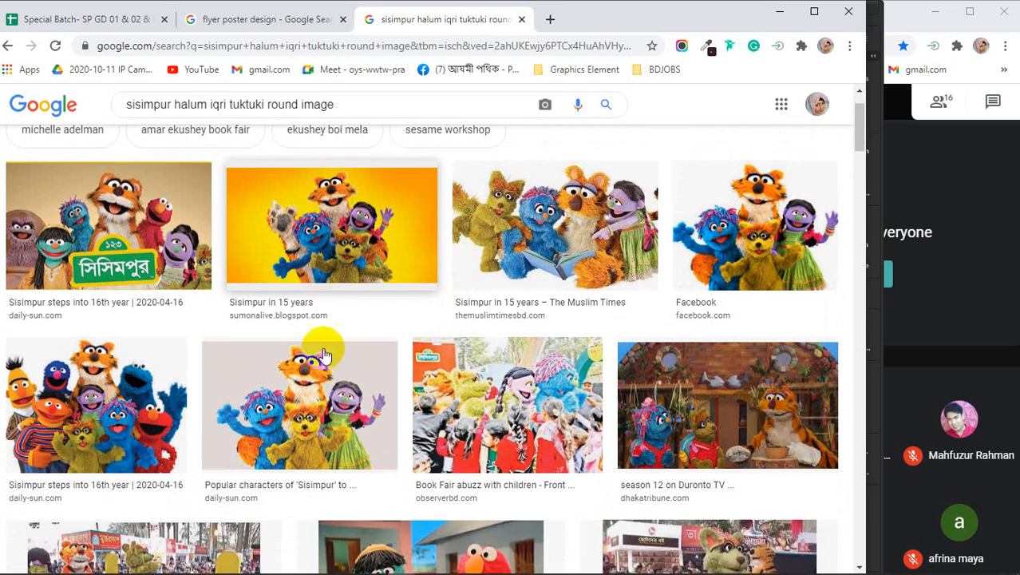
- Preview the Facebook picture of the four Sisimpur characters on white and check its related images
{"action": "left_click", "coordinate": [786, 226]}
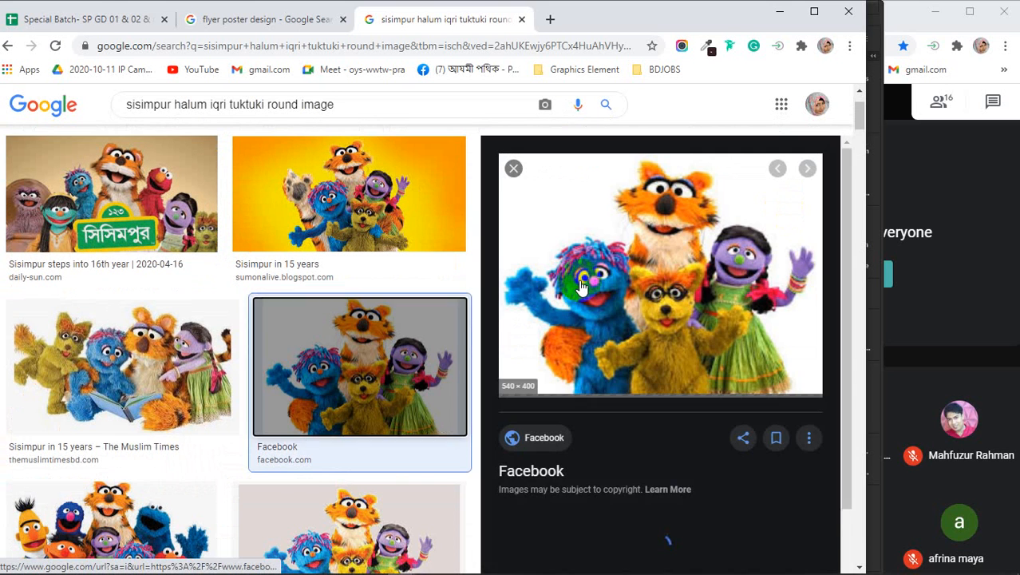
{"action": "scroll", "coordinate": [706, 269], "scroll_direction": "down", "scroll_amount": 3}
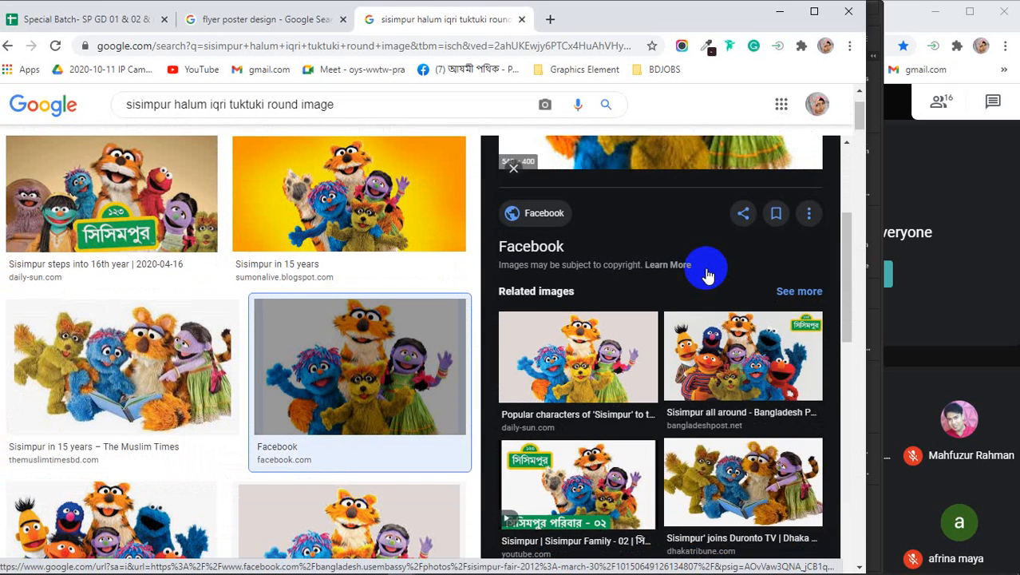
{"action": "scroll", "coordinate": [707, 271], "scroll_direction": "down", "scroll_amount": 1}
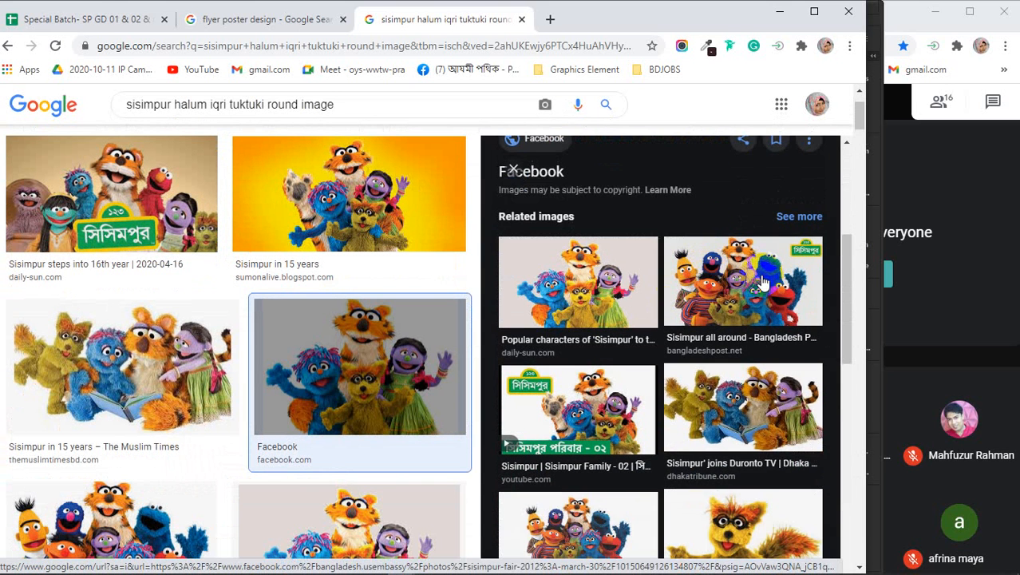
- Preview the related "Sisimpur all around" group picture from Bangladesh Post and browse its related images
{"action": "left_click", "coordinate": [708, 275]}
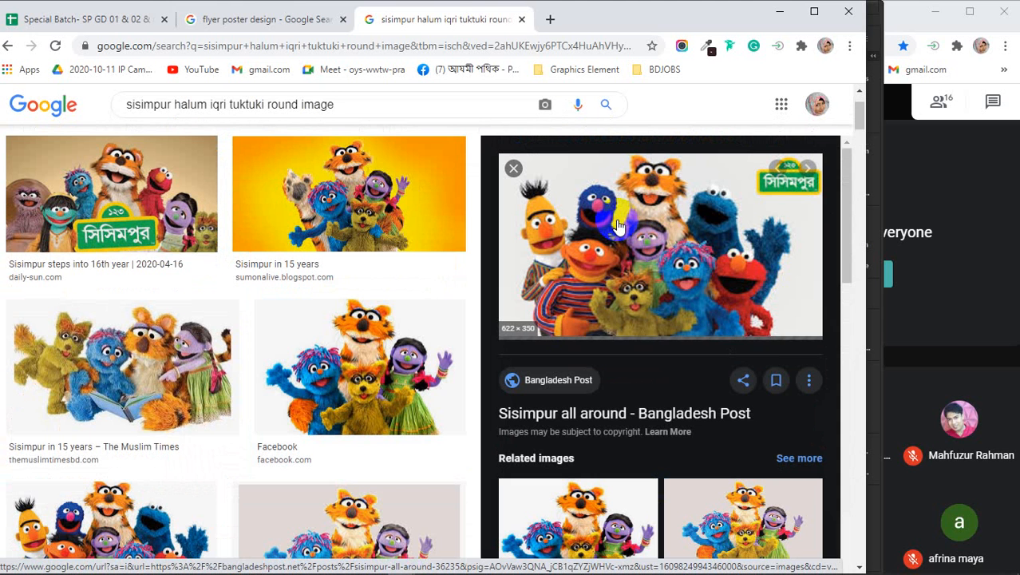
{"action": "scroll", "coordinate": [619, 226], "scroll_direction": "down", "scroll_amount": 3}
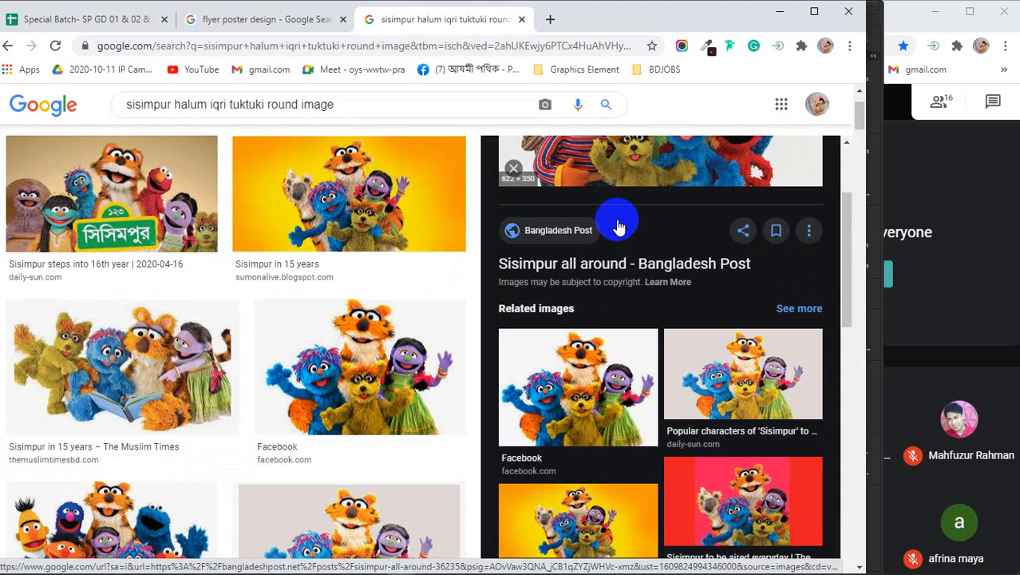
{"action": "scroll", "coordinate": [619, 226], "scroll_direction": "down", "scroll_amount": 5}
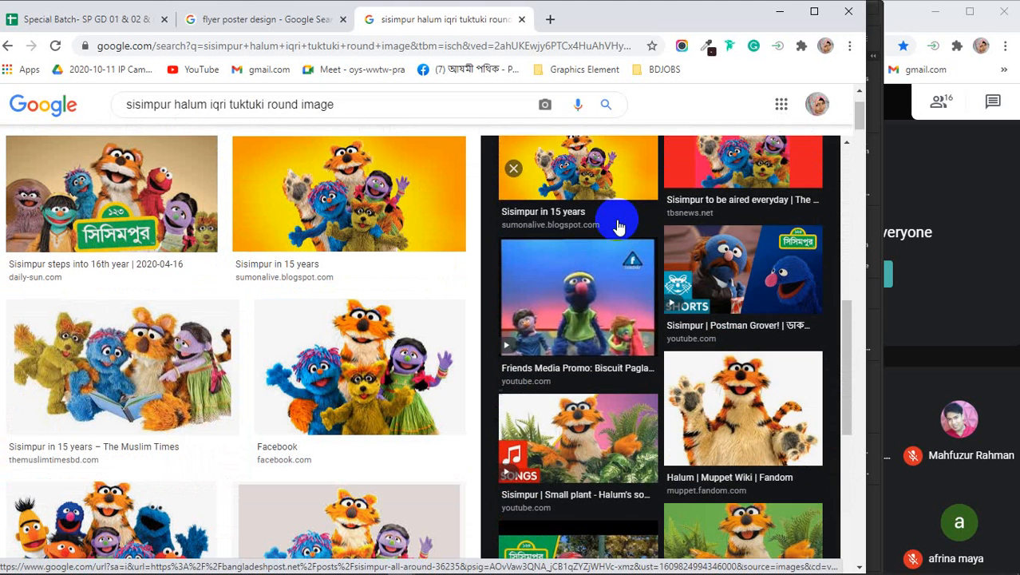
{"action": "scroll", "coordinate": [618, 225], "scroll_direction": "down", "scroll_amount": 2}
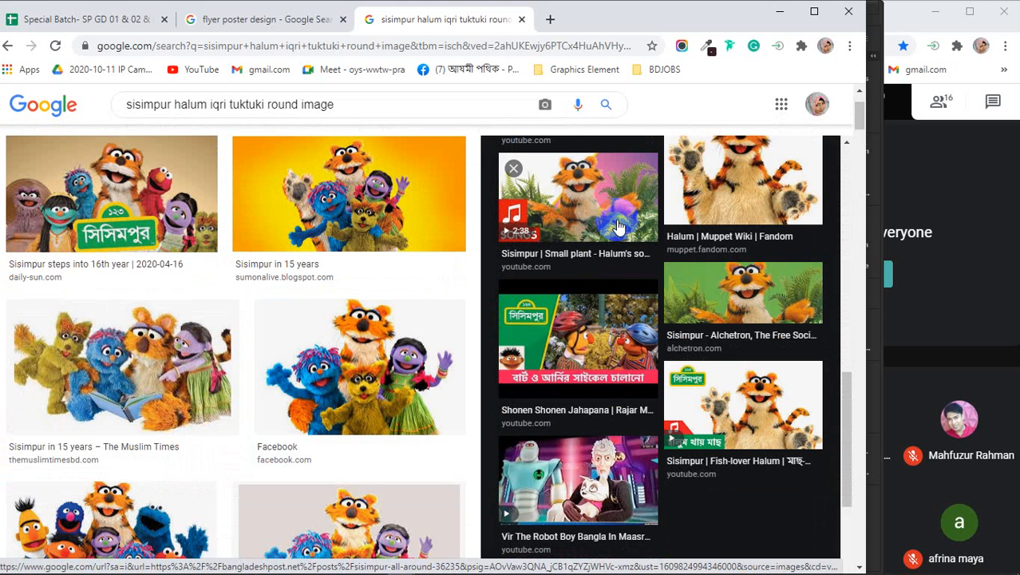
{"action": "scroll", "coordinate": [699, 257], "scroll_direction": "up", "scroll_amount": 10}
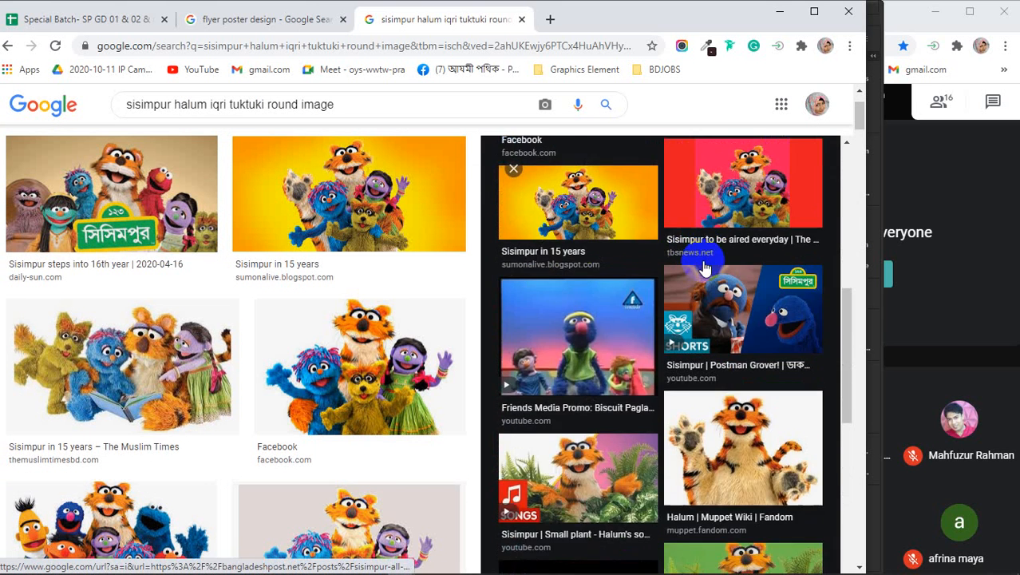
{"action": "right_click", "coordinate": [633, 213]}
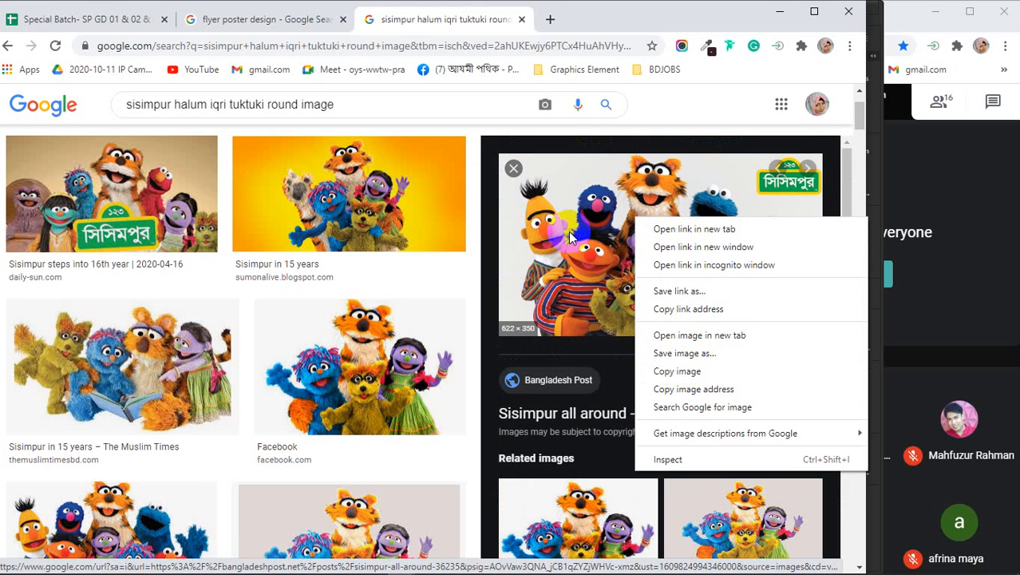
{"action": "scroll", "coordinate": [591, 271], "scroll_direction": "down", "scroll_amount": 3}
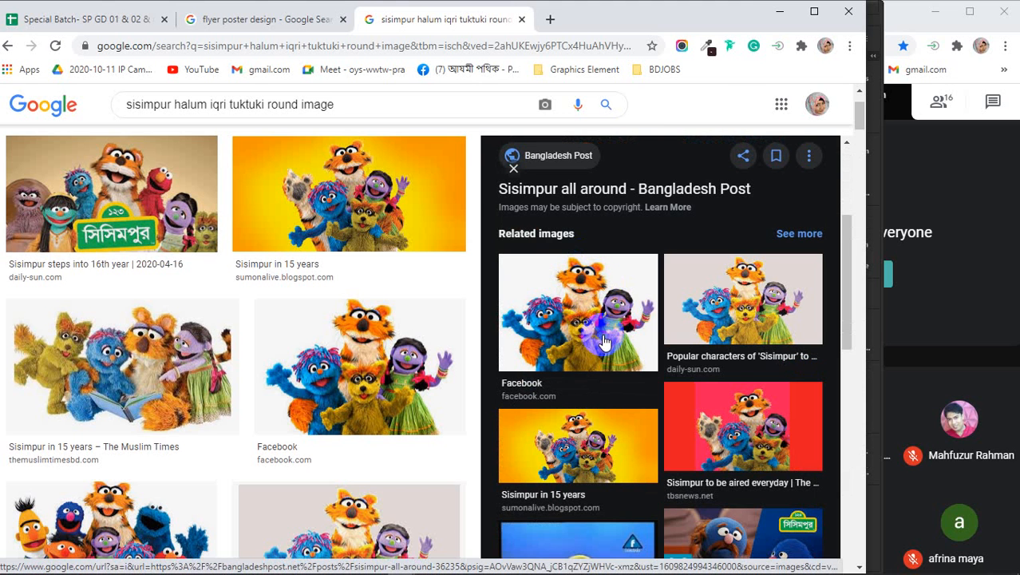
- Preview the Daily Sun "Sisimpur steps into 16th year" group picture and browse its related images and the remaining results
{"action": "scroll", "coordinate": [439, 310], "scroll_direction": "down", "scroll_amount": 3}
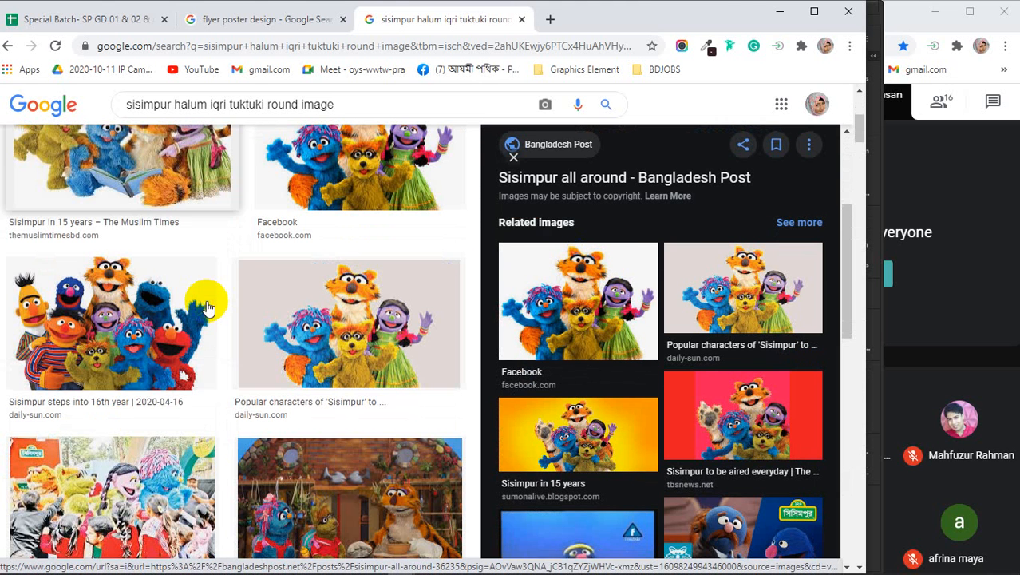
{"action": "left_click", "coordinate": [170, 319]}
{"action": "scroll", "coordinate": [691, 206], "scroll_direction": "down", "scroll_amount": 6}
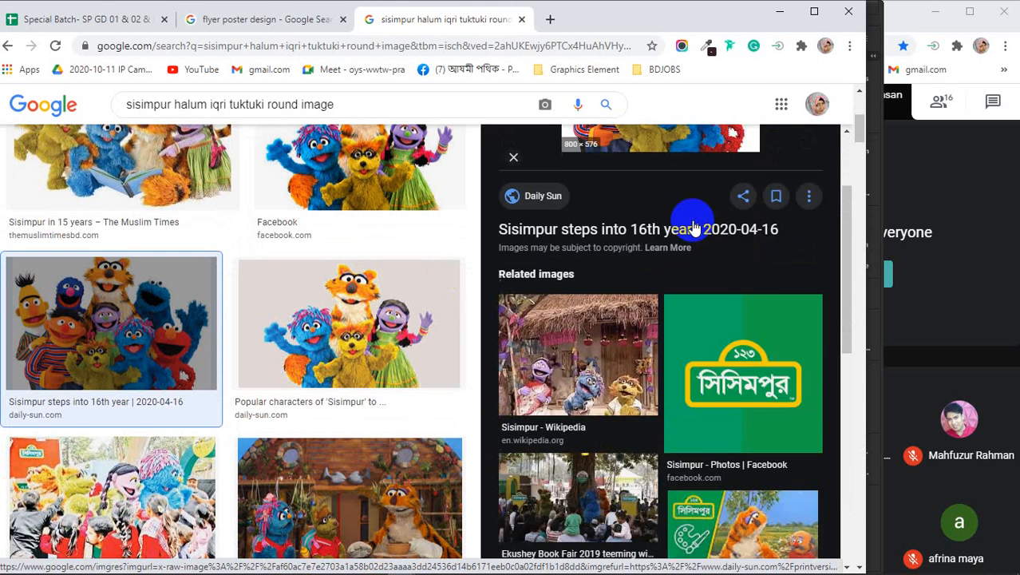
{"action": "scroll", "coordinate": [249, 278], "scroll_direction": "down", "scroll_amount": 2}
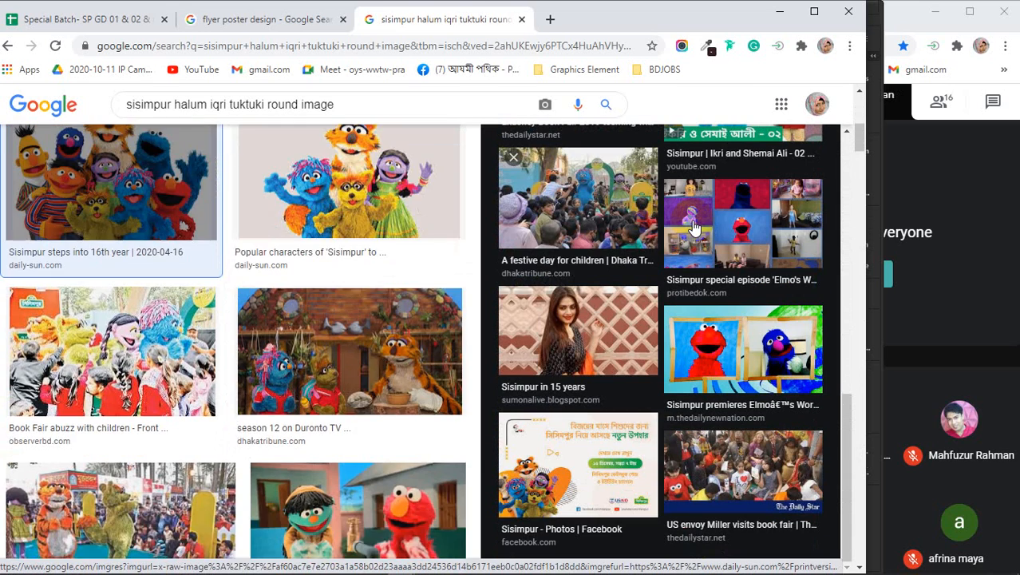
{"action": "scroll", "coordinate": [249, 278], "scroll_direction": "down", "scroll_amount": 2}
{"action": "scroll", "coordinate": [249, 279], "scroll_direction": "down", "scroll_amount": 5}
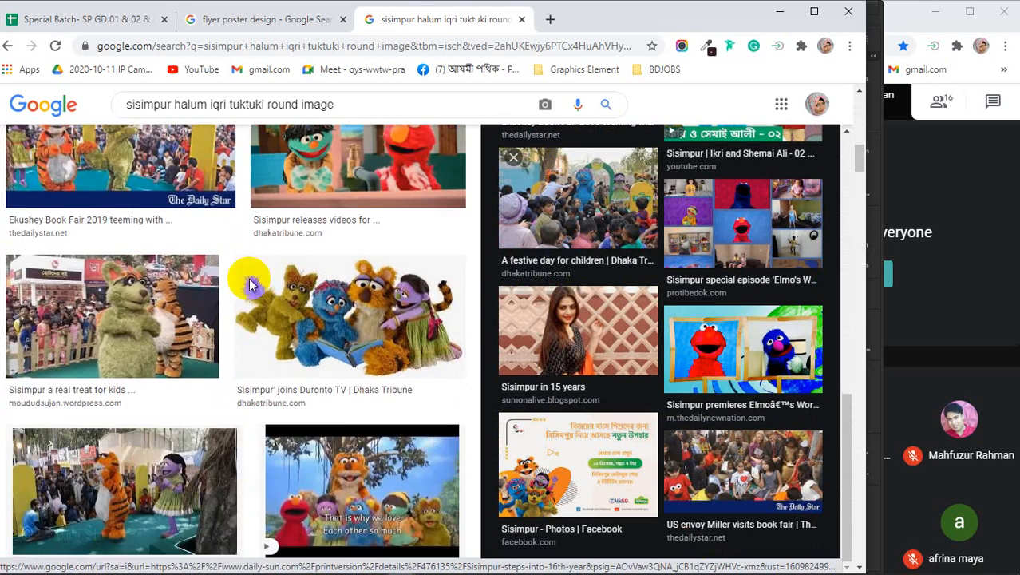
{"action": "scroll", "coordinate": [249, 278], "scroll_direction": "down", "scroll_amount": 2}
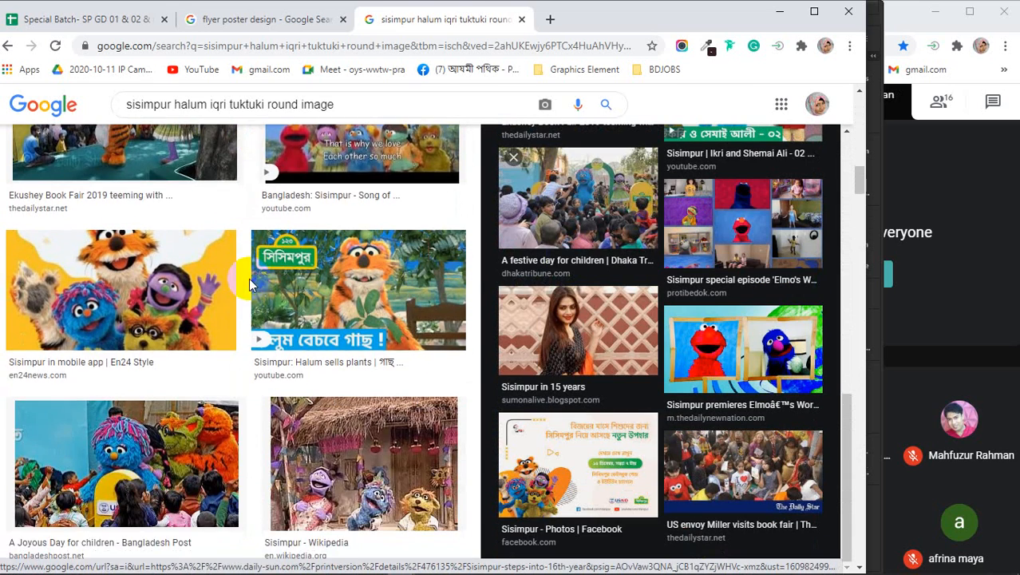
{"action": "scroll", "coordinate": [693, 329], "scroll_direction": "up", "scroll_amount": 4}
{"action": "scroll", "coordinate": [691, 327], "scroll_direction": "up", "scroll_amount": 3}
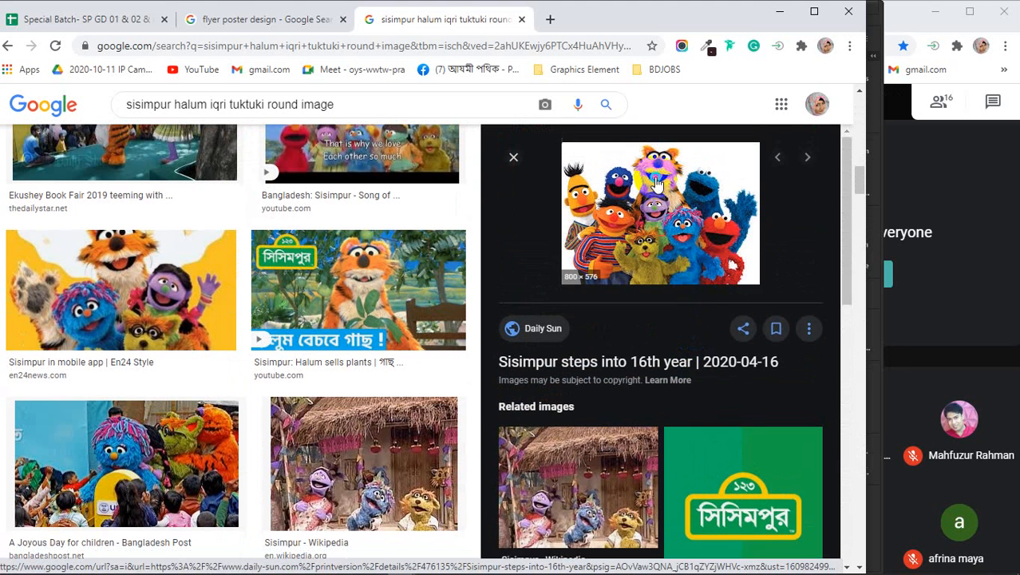
- Copy the previewed Daily Sun group picture, switch to Illustrator and paste it into the flyer document
{"action": "right_click", "coordinate": [656, 179]}
{"action": "left_click", "coordinate": [699, 330]}
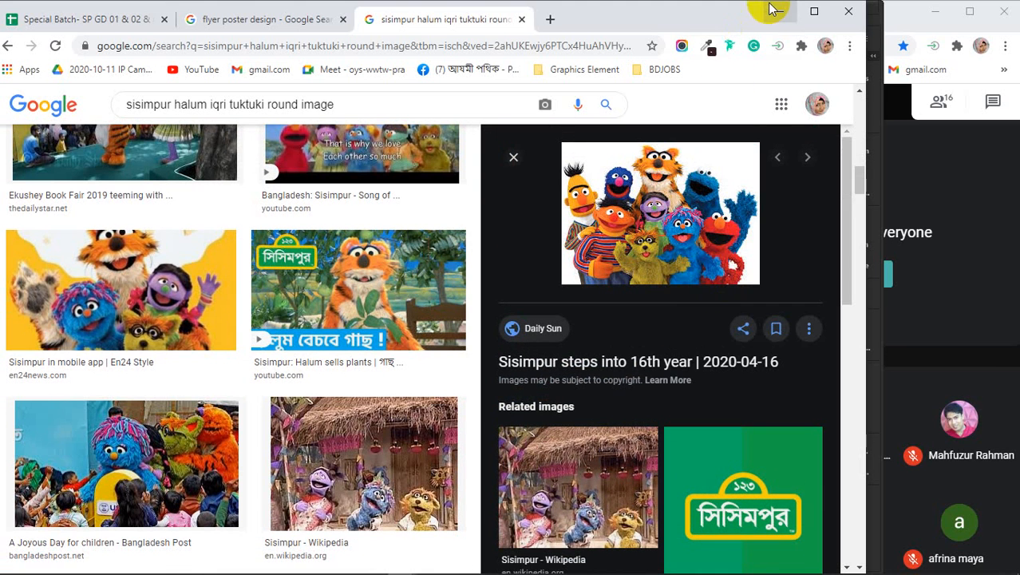
{"action": "left_click", "coordinate": [779, 11]}
{"action": "key", "text": "ctrl+v"}
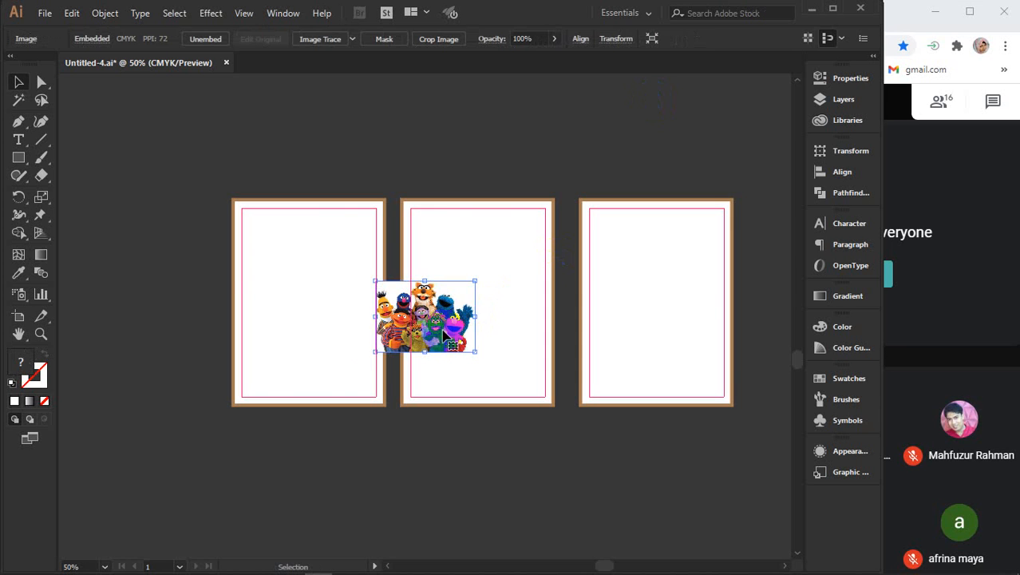
- Place the character picture in the upper half of the first page, enlarged to nearly the page width with its upper edge near the margin guide
{"action": "left_click_drag", "start_coordinate": [452, 324], "coordinate": [331, 261]}
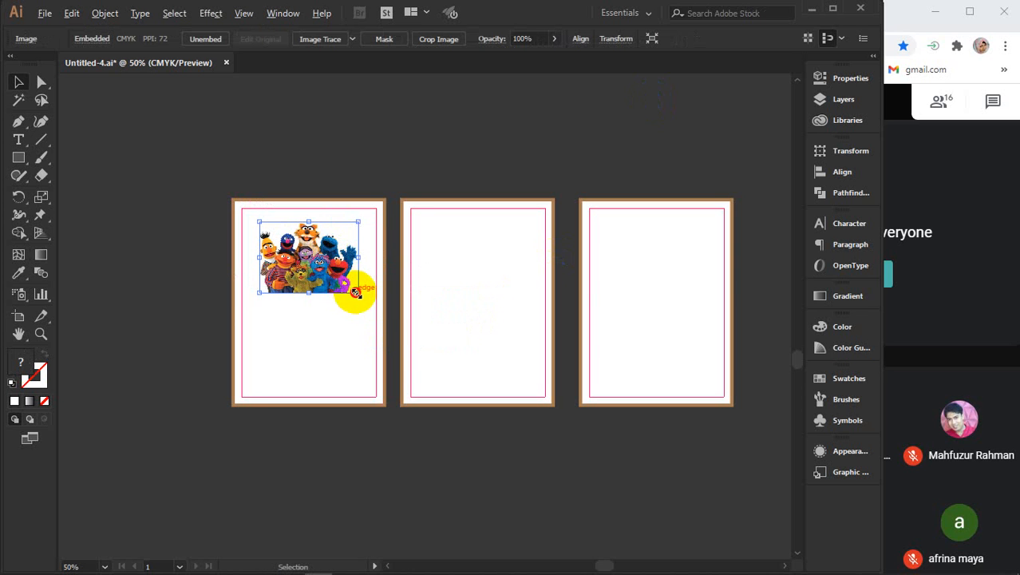
{"action": "left_click_drag", "start_coordinate": [358, 292], "coordinate": [384, 324]}
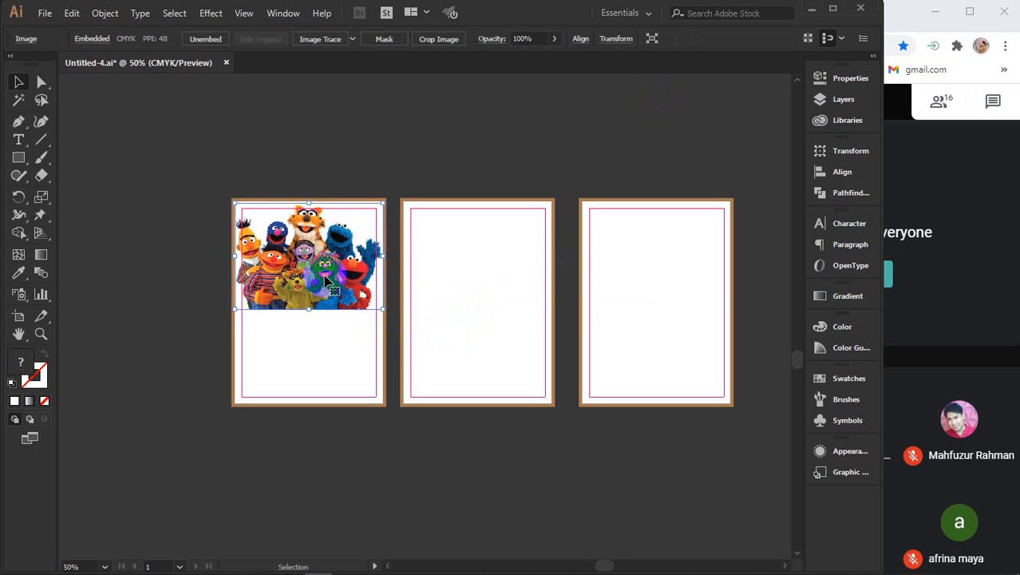
{"action": "key", "text": "Down"}
{"action": "key", "text": "Down"}
{"action": "key", "text": "Down"}
{"action": "key", "text": "Down"}
{"action": "key", "text": "Down"}
{"action": "key", "text": "Down"}
{"action": "key", "text": "Down"}
{"action": "key", "text": "Down"}
{"action": "key", "text": "Down"}
{"action": "key", "text": "Down"}
{"action": "key", "text": "Down"}
{"action": "key", "text": "Down"}
{"action": "key", "text": "Down"}
{"action": "key", "text": "Down"}
{"action": "key", "text": "Down"}
{"action": "key", "text": "Down"}
{"action": "key", "text": "Down"}
{"action": "key", "text": "Down"}
{"action": "key", "text": "Down"}
{"action": "key", "text": "Down"}
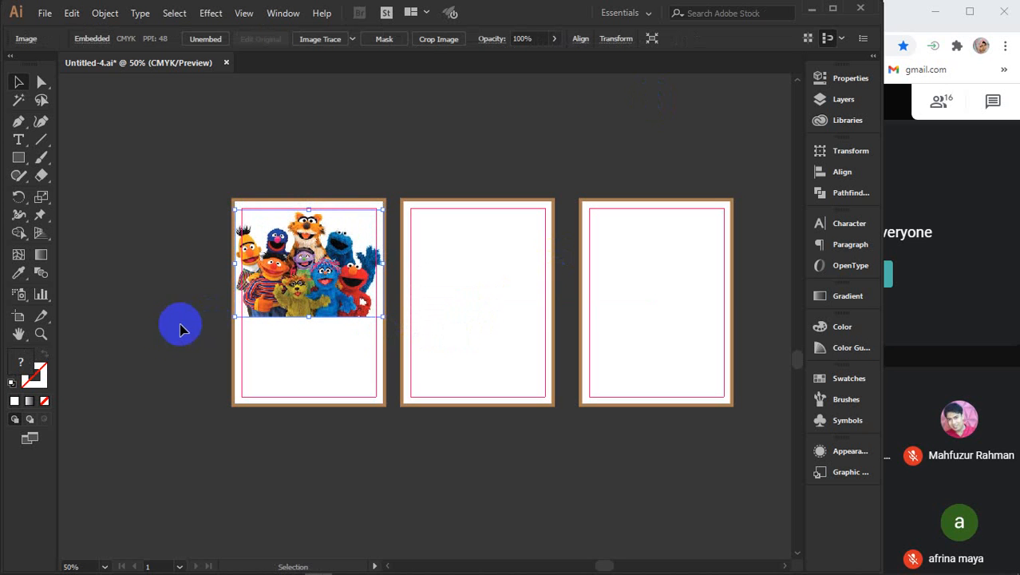
{"action": "left_click", "coordinate": [173, 334]}
- Switch to the Google Images window in Chrome and shorten the search to "sisimpur"
{"action": "mouse_move", "coordinate": [327, 568]}
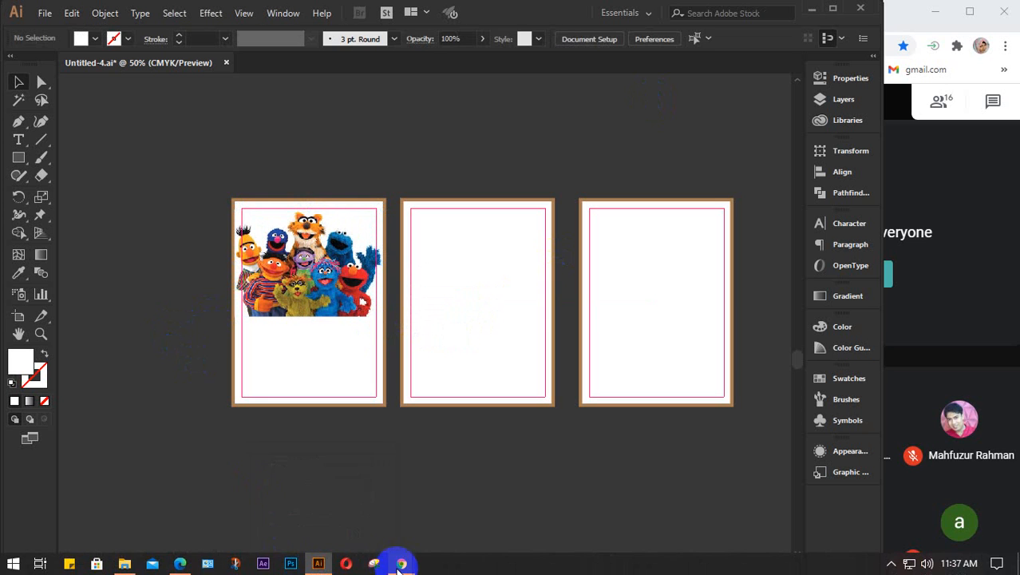
{"action": "mouse_move", "coordinate": [401, 563]}
{"action": "left_click", "coordinate": [364, 499]}
{"action": "scroll", "coordinate": [646, 314], "scroll_direction": "down", "scroll_amount": 2}
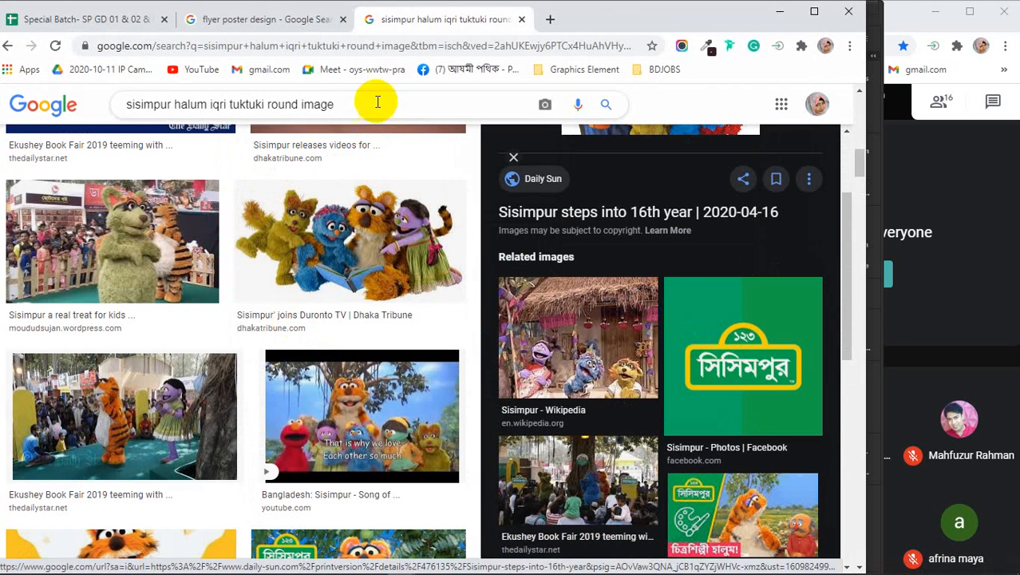
{"action": "left_click_drag", "start_coordinate": [376, 100], "coordinate": [180, 111]}
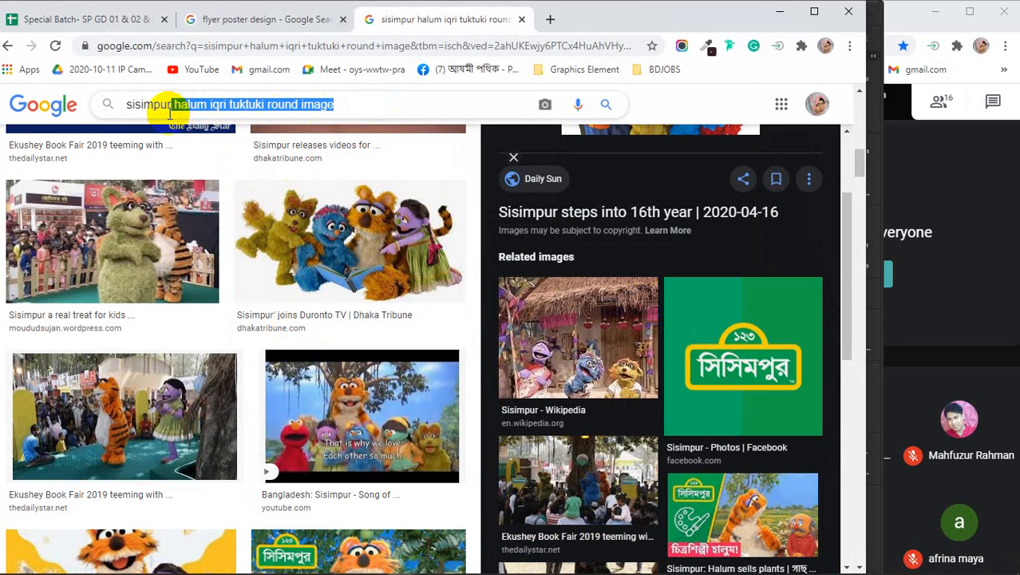
{"action": "key", "text": "BackSpace"}
{"action": "key", "text": "Return"}
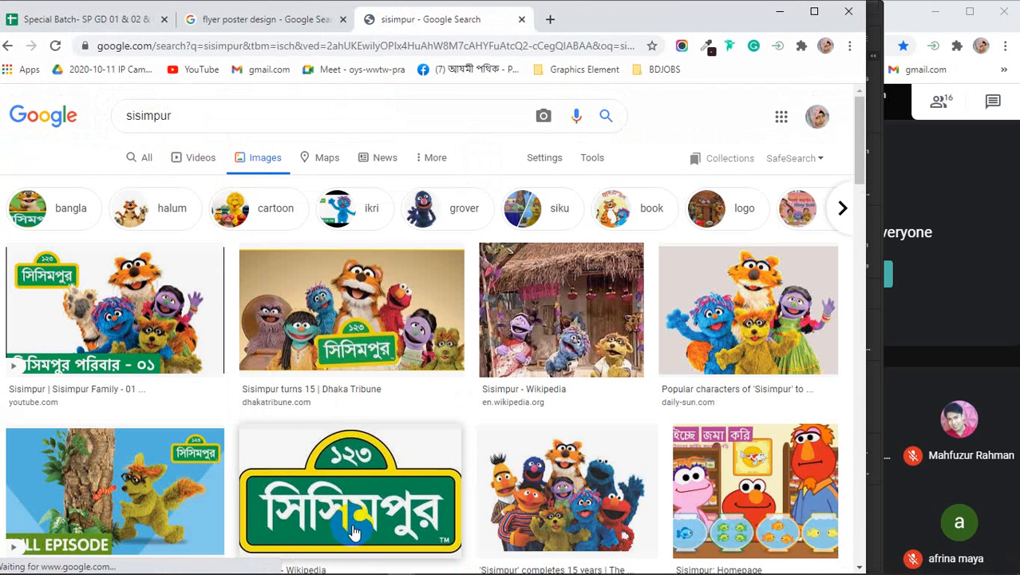
- Copy the Wikipedia Sisimpur logo, paste it into the Illustrator flyer document and place it below the characters on the first page
{"action": "left_click", "coordinate": [353, 532]}
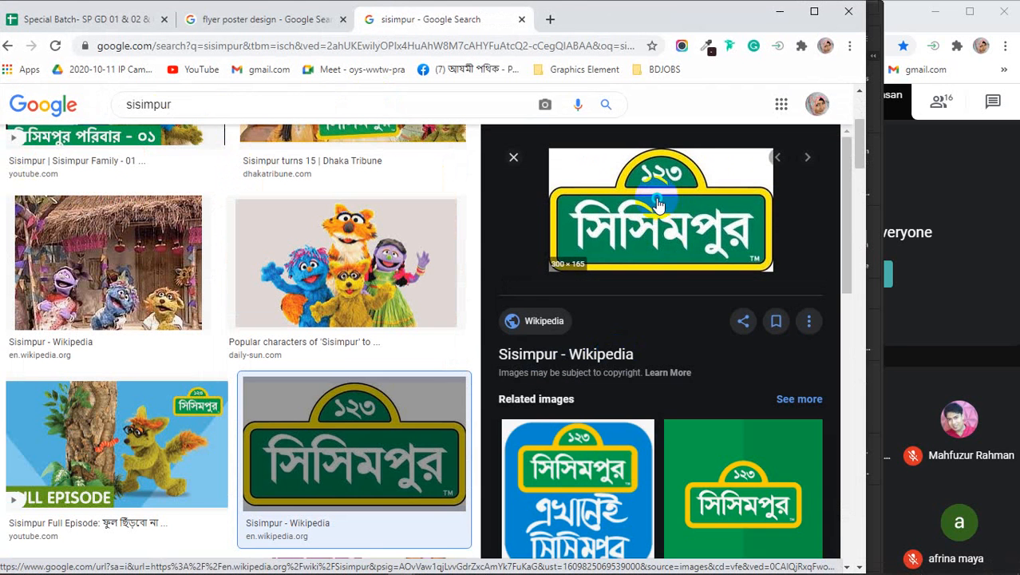
{"action": "right_click", "coordinate": [657, 205]}
{"action": "left_click", "coordinate": [694, 351]}
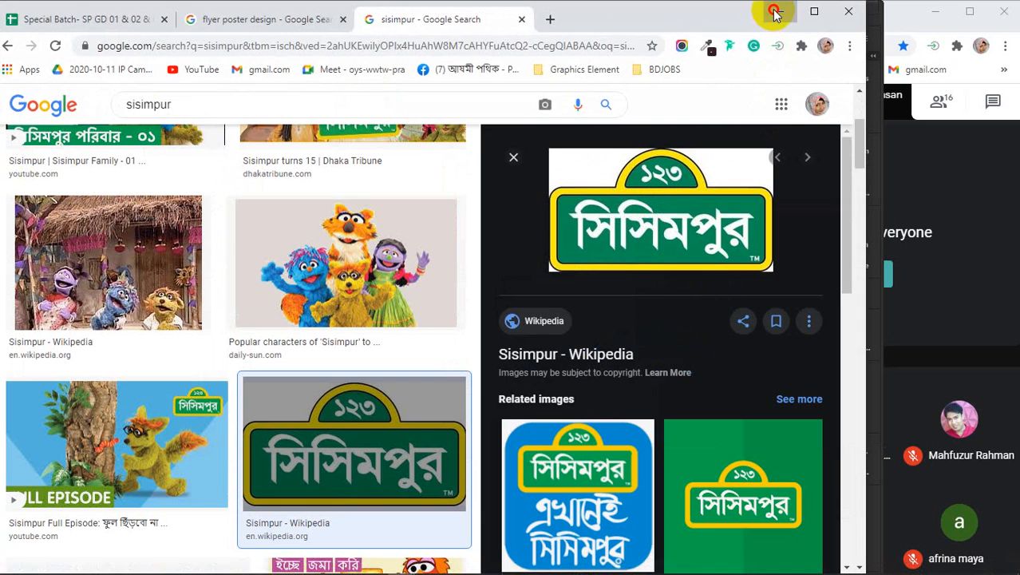
{"action": "left_click", "coordinate": [774, 12]}
{"action": "key", "text": "ctrl+v"}
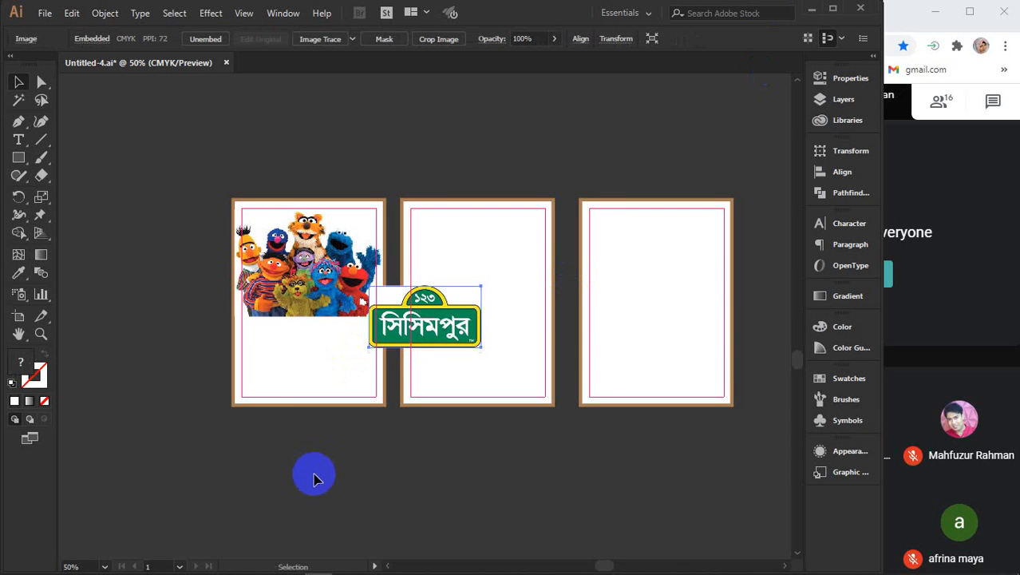
{"action": "left_click_drag", "start_coordinate": [438, 331], "coordinate": [325, 366]}
- Switch back to Google Images in Chrome and search for "prithibita dekhchi protidin shikchi"
{"action": "mouse_move", "coordinate": [407, 565]}
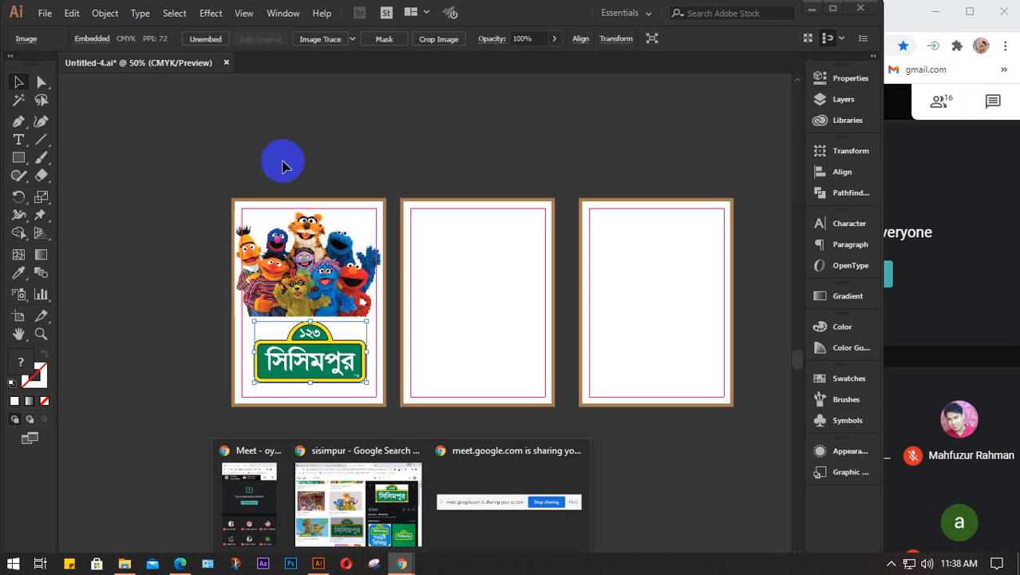
{"action": "left_click", "coordinate": [354, 502]}
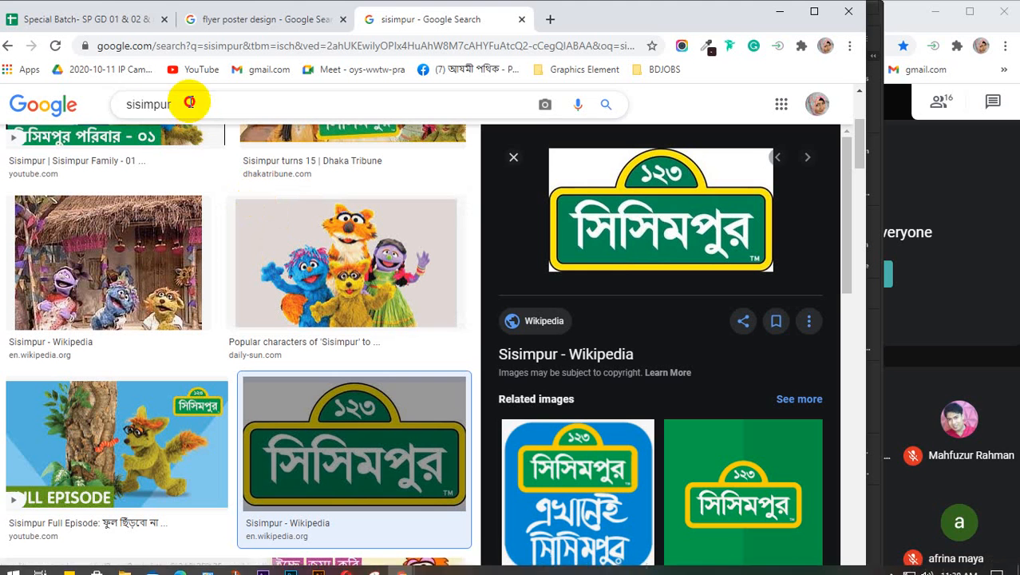
{"action": "double_click", "coordinate": [122, 113]}
{"action": "type", "text": "pri"}
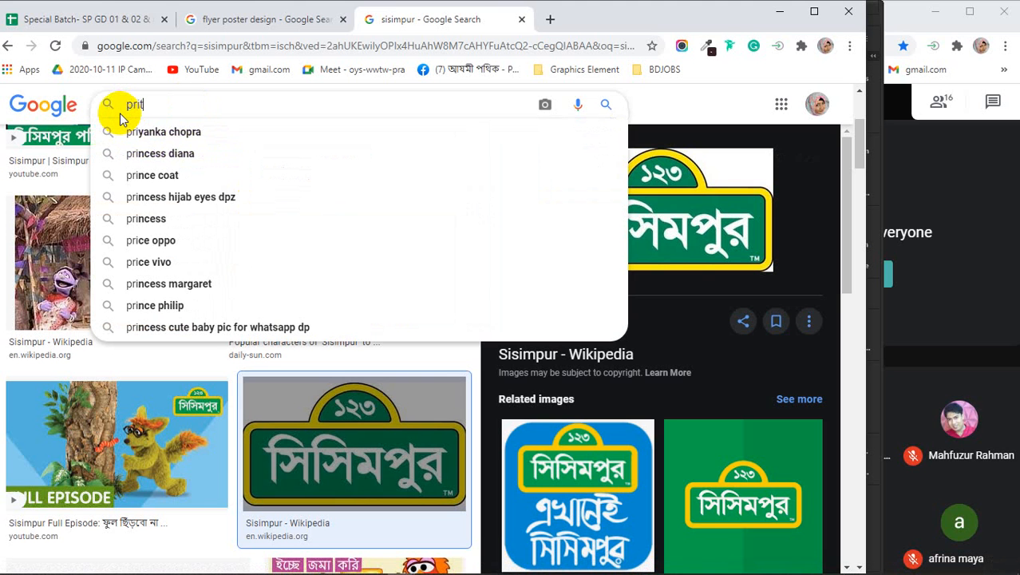
{"action": "type", "text": "thibi"}
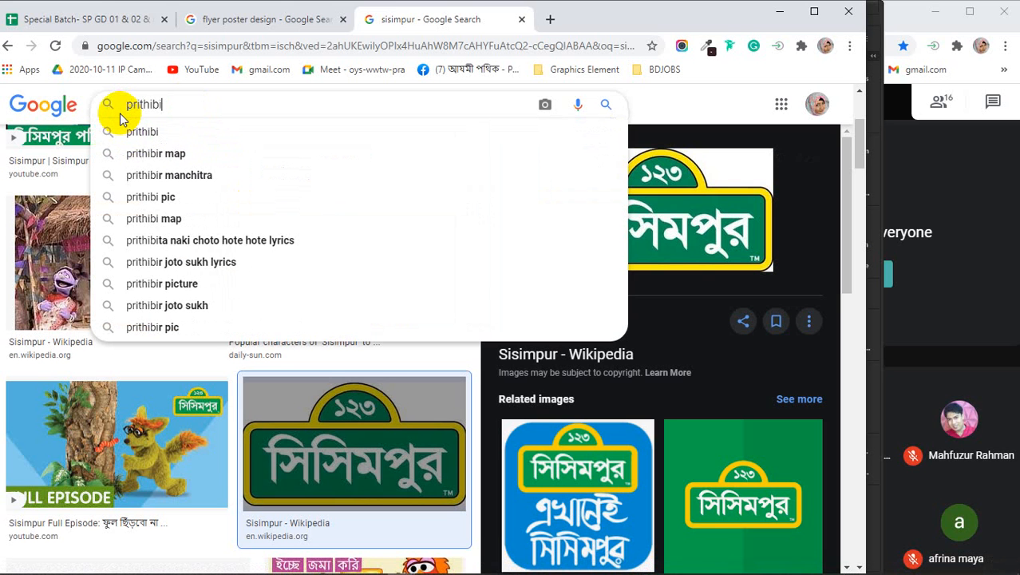
{"action": "type", "text": "ta dekhchi protidin shikchi"}
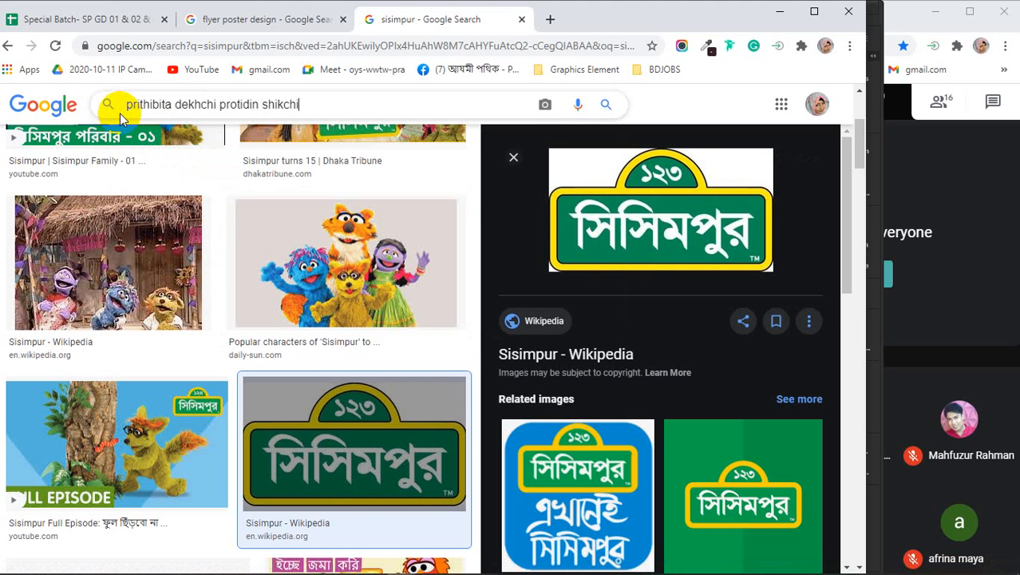
{"action": "key", "text": "Return"}
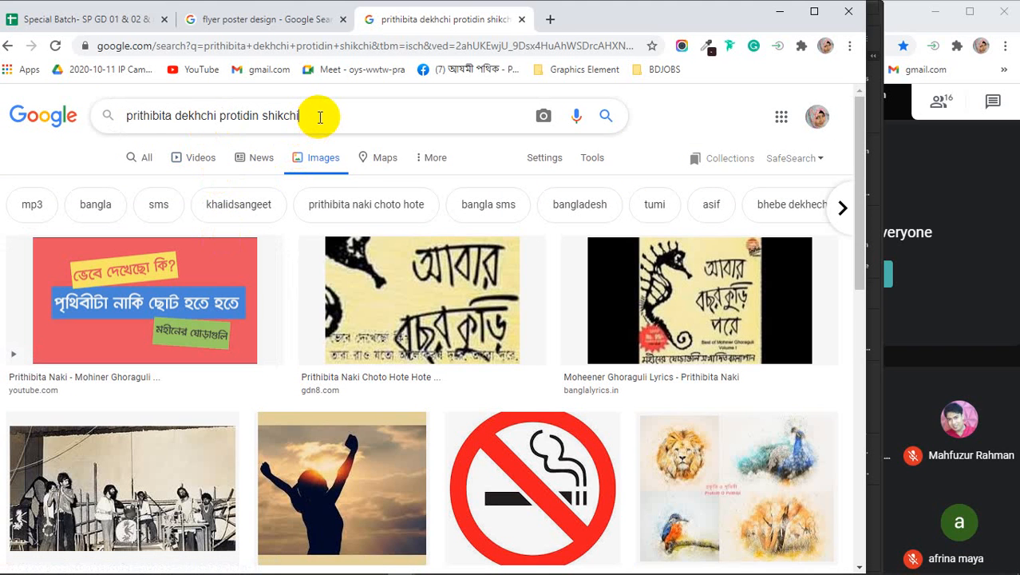
- Add "sisimpur" to the end of the image search, and repeat the search with that word placed first
{"action": "type", "text": "sis"}
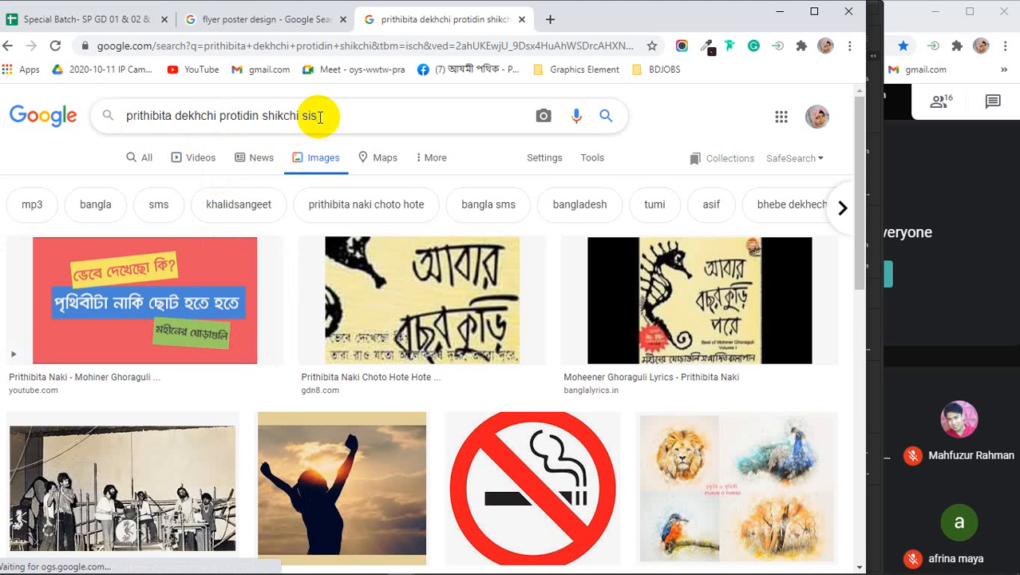
{"action": "type", "text": "impur"}
{"action": "key", "text": "Return"}
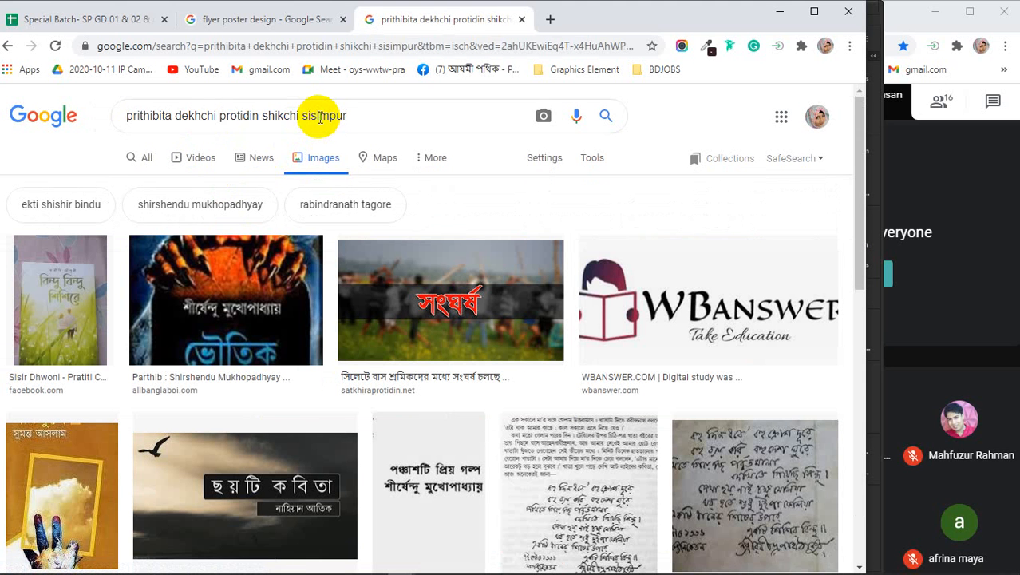
{"action": "left_click", "coordinate": [323, 115]}
{"action": "left_click_drag", "start_coordinate": [376, 118], "coordinate": [325, 118]}
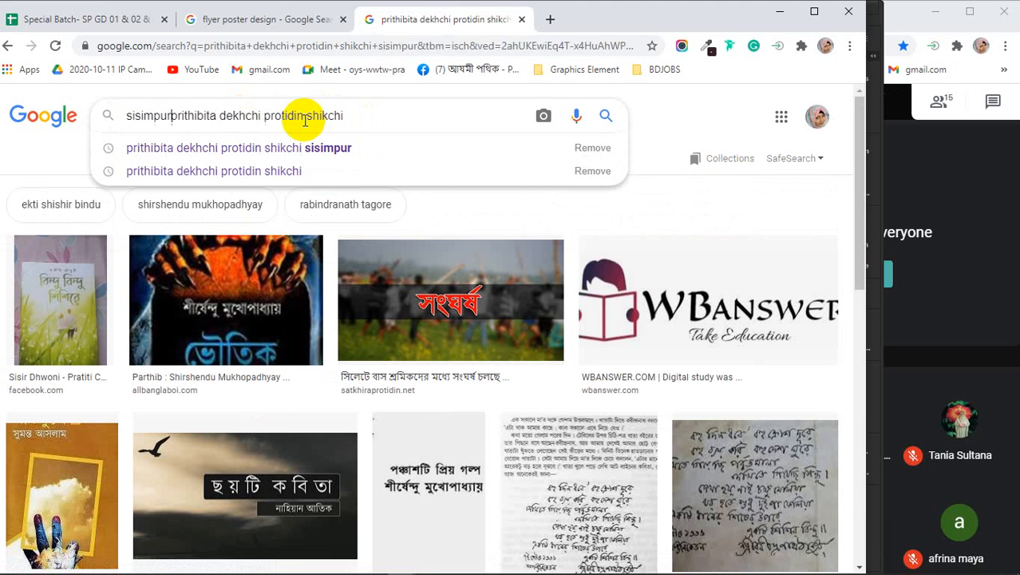
{"action": "key", "text": "Return"}
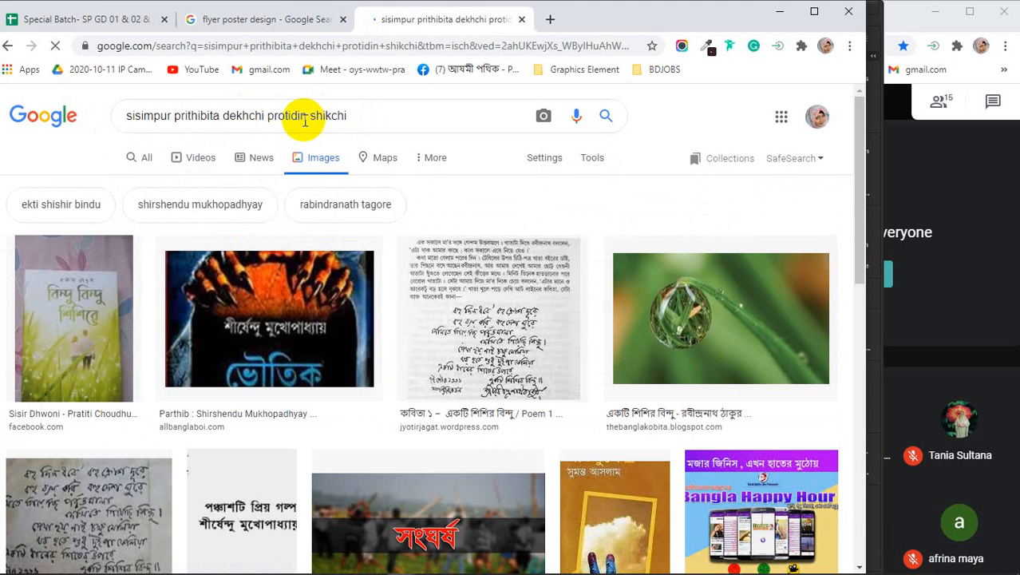
- Search Google Images for "sisimpur slogan" and look through the results for a slogan picture
{"action": "left_click_drag", "start_coordinate": [172, 116], "coordinate": [407, 138]}
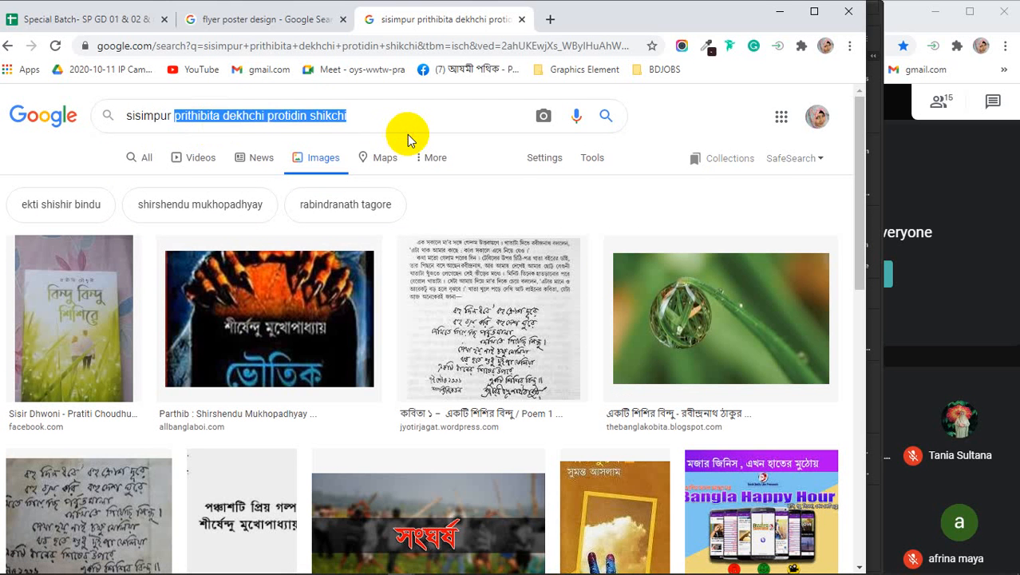
{"action": "type", "text": "slog"}
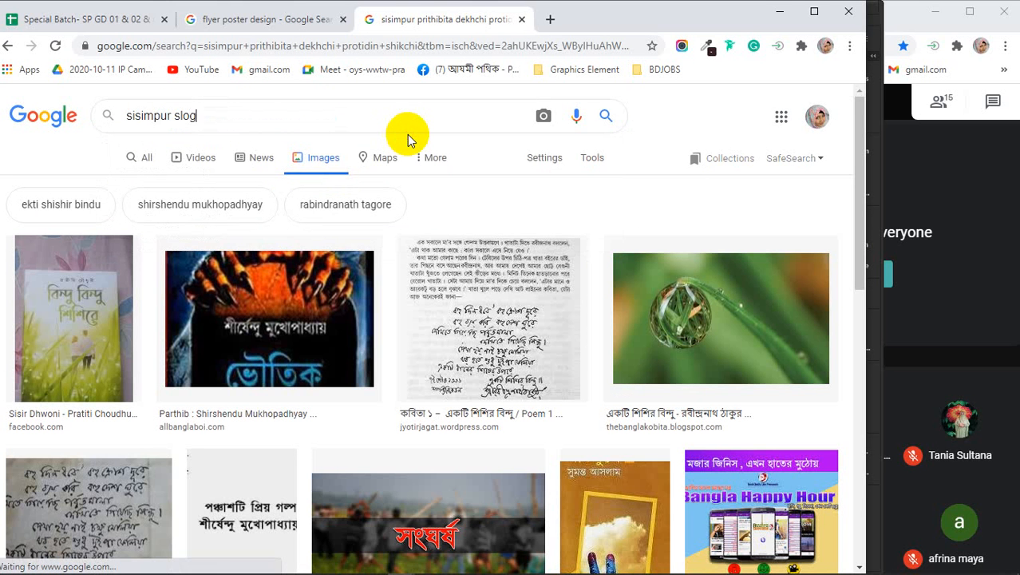
{"action": "type", "text": "an"}
{"action": "key", "text": "Return"}
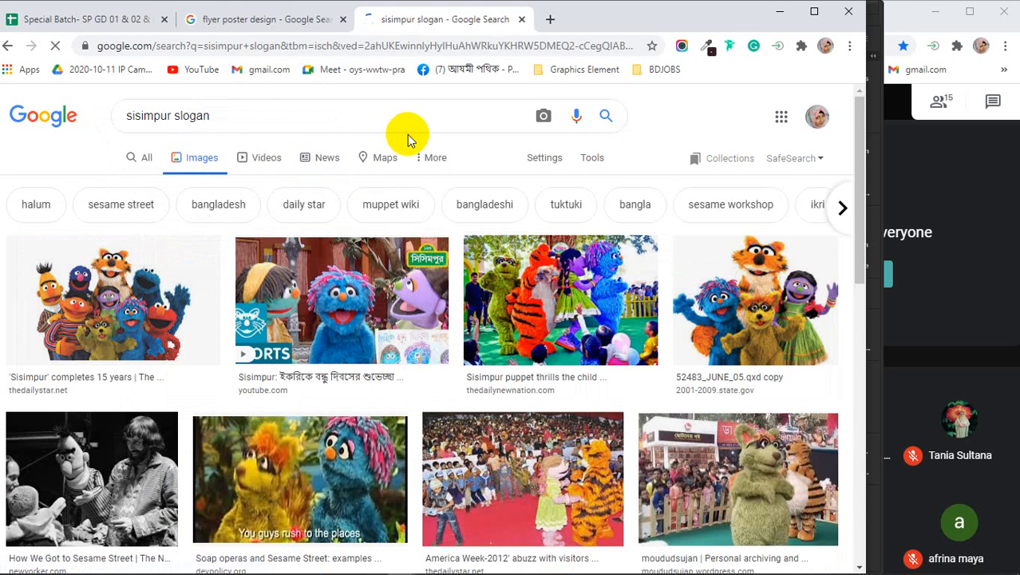
{"action": "scroll", "coordinate": [343, 315], "scroll_direction": "down", "scroll_amount": 5}
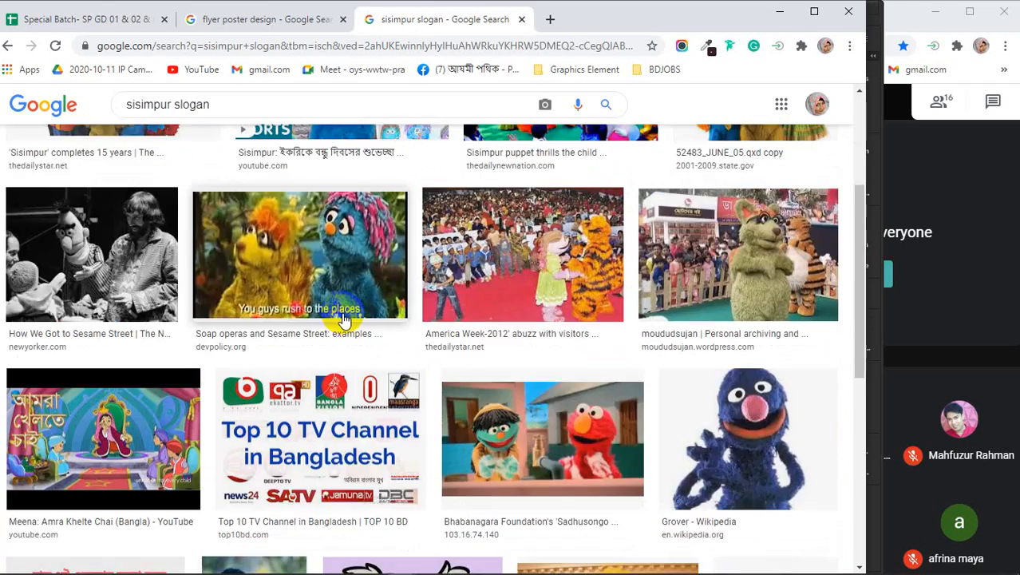
{"action": "scroll", "coordinate": [343, 317], "scroll_direction": "down", "scroll_amount": 5}
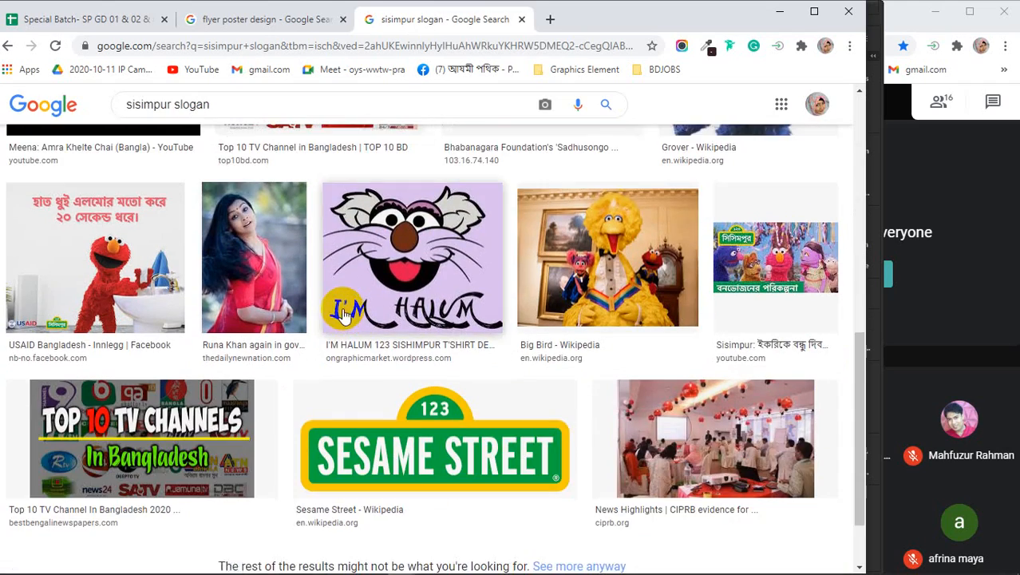
{"action": "scroll", "coordinate": [343, 315], "scroll_direction": "up", "scroll_amount": 5}
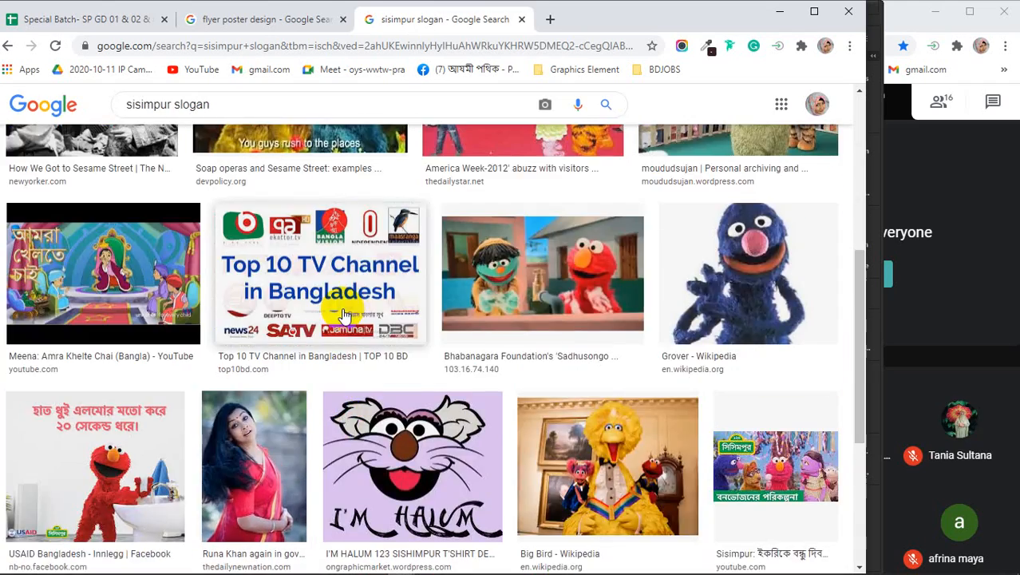
{"action": "scroll", "coordinate": [326, 246], "scroll_direction": "up", "scroll_amount": 5}
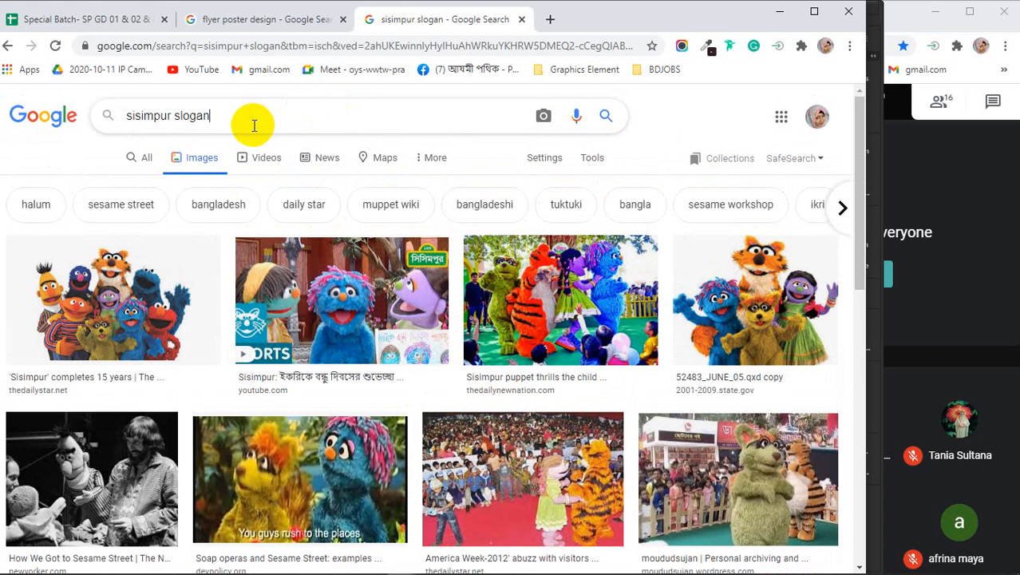
- Remove "slogan" from the image search and search Google Images for "sisimpur" alone
{"action": "key", "text": "BackSpace"}
{"action": "key", "text": "BackSpace"}
{"action": "key", "text": "BackSpace"}
{"action": "key", "text": "BackSpace"}
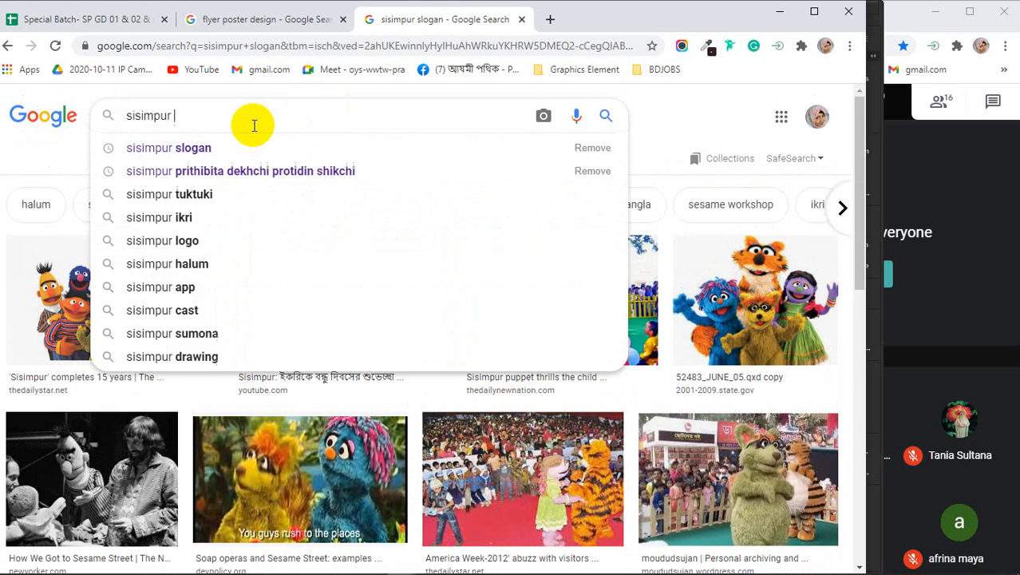
{"action": "key", "text": "Return"}
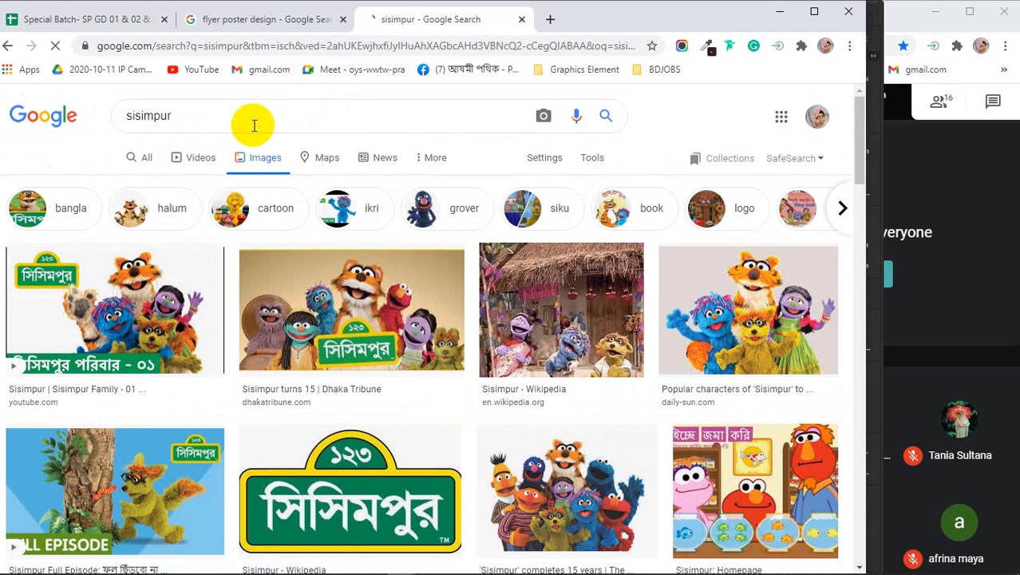
- Look through the Sisimpur image results for a picture that shows the show's slogan
{"action": "scroll", "coordinate": [316, 367], "scroll_direction": "down", "scroll_amount": 7}
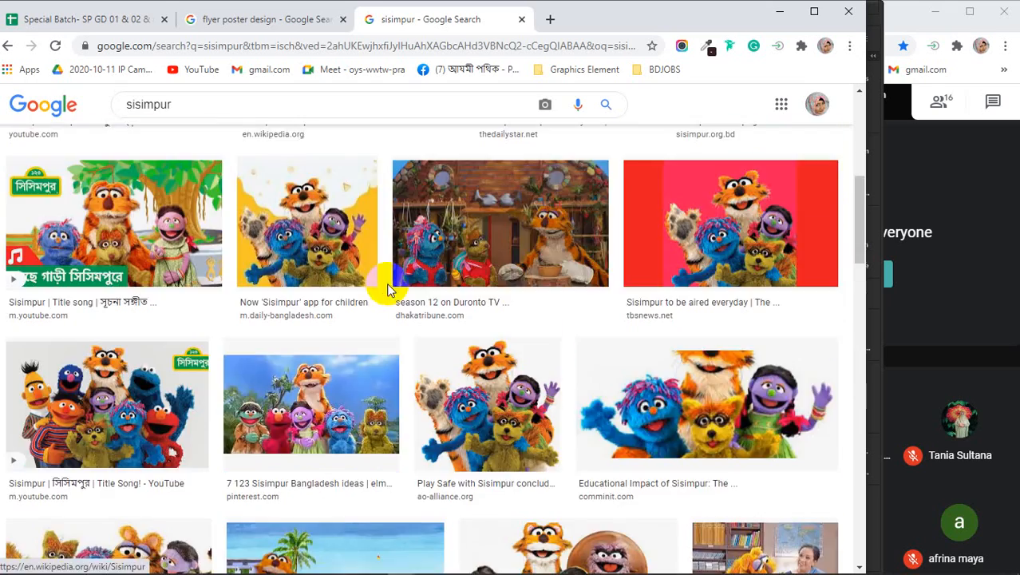
{"action": "scroll", "coordinate": [387, 282], "scroll_direction": "down", "scroll_amount": 7}
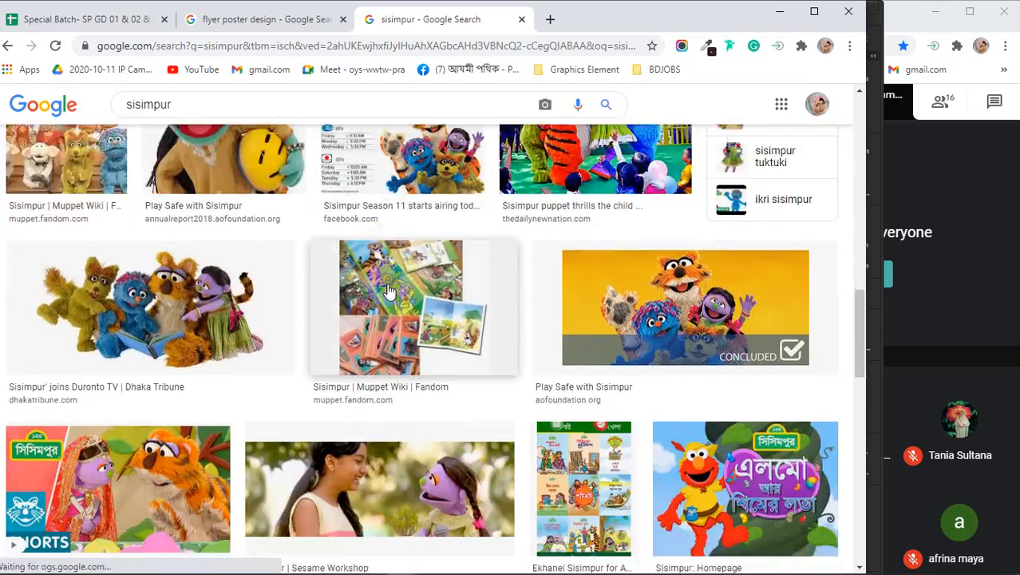
{"action": "scroll", "coordinate": [389, 290], "scroll_direction": "down", "scroll_amount": 8}
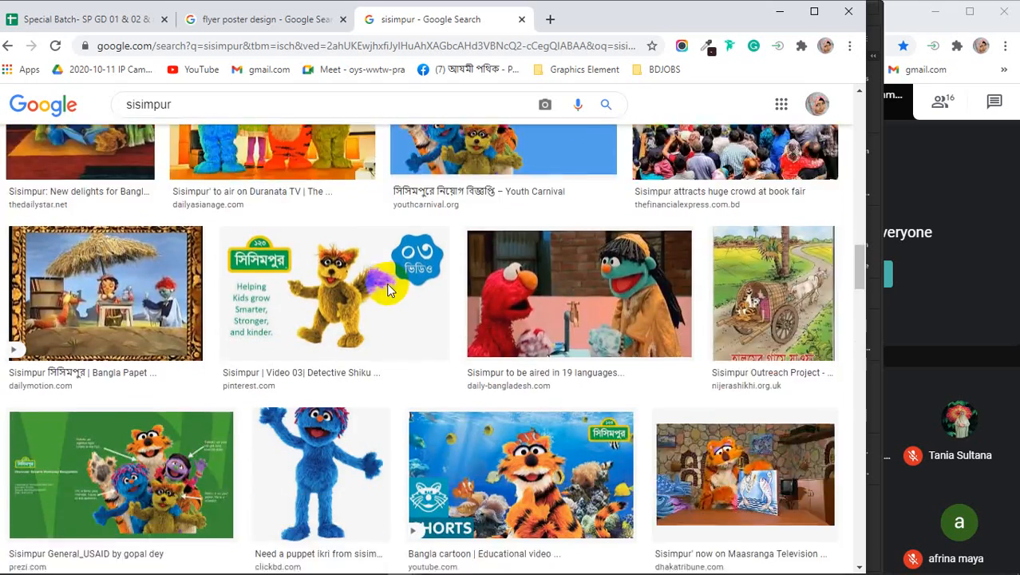
{"action": "scroll", "coordinate": [388, 291], "scroll_direction": "down", "scroll_amount": 8}
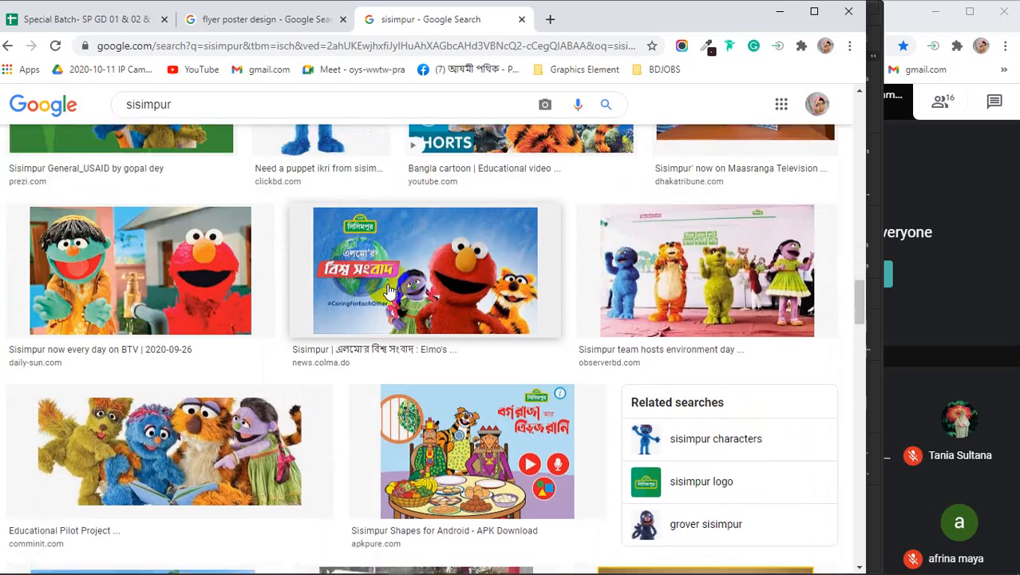
{"action": "scroll", "coordinate": [389, 291], "scroll_direction": "down", "scroll_amount": 3}
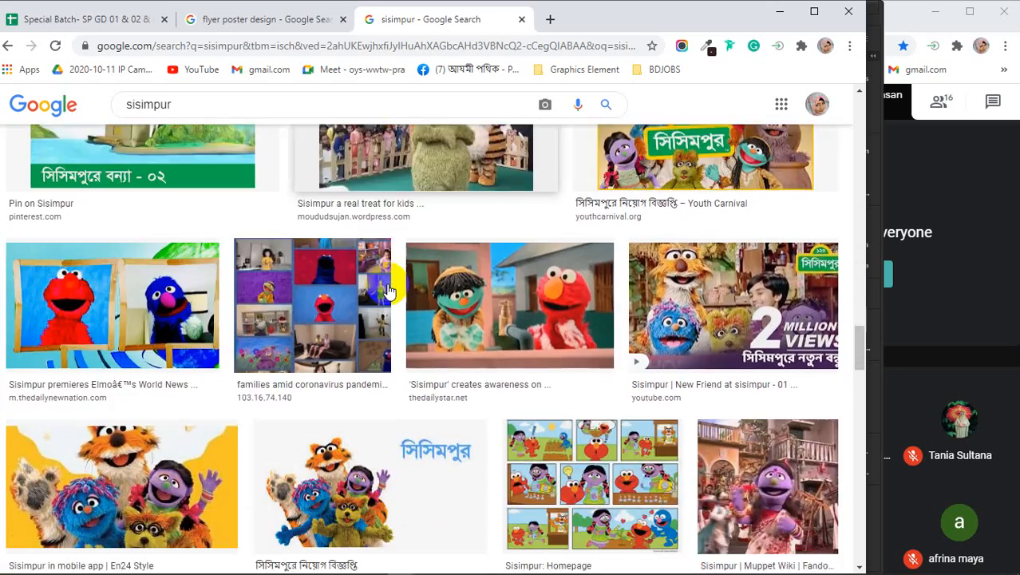
{"action": "scroll", "coordinate": [388, 290], "scroll_direction": "down", "scroll_amount": 6}
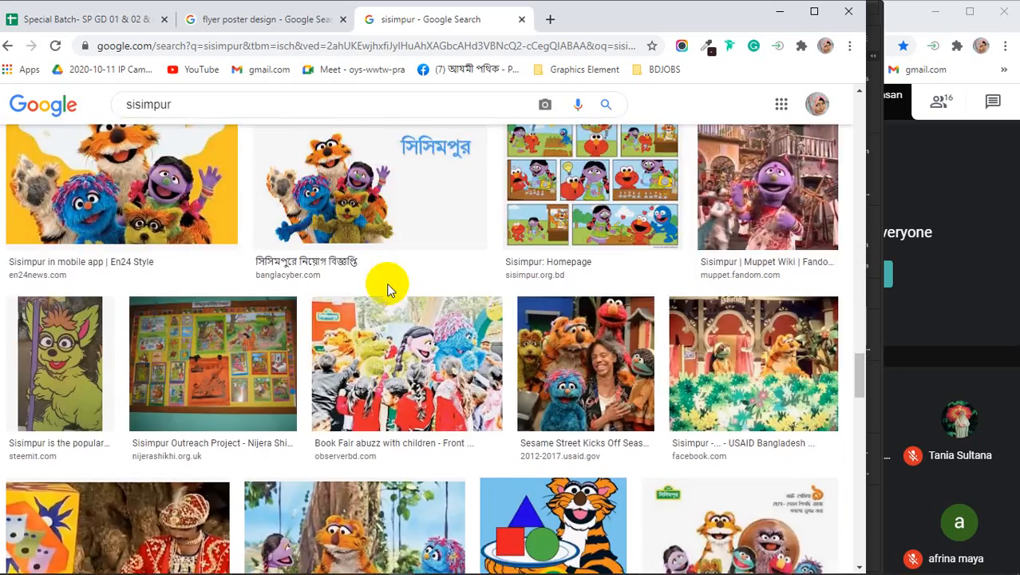
{"action": "scroll", "coordinate": [388, 291], "scroll_direction": "down", "scroll_amount": 3}
{"action": "scroll", "coordinate": [389, 290], "scroll_direction": "up", "scroll_amount": 5}
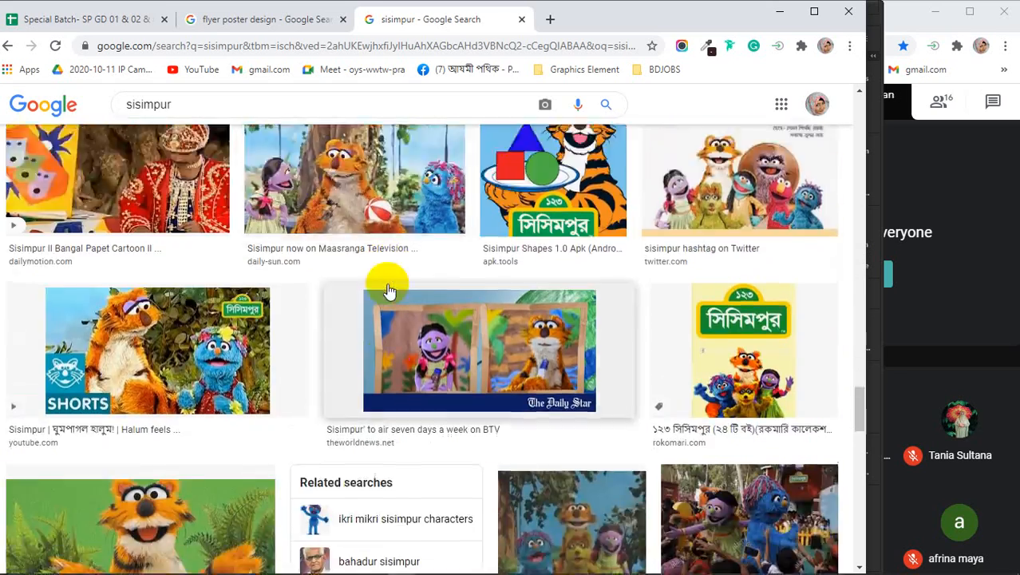
{"action": "scroll", "coordinate": [389, 291], "scroll_direction": "down", "scroll_amount": 8}
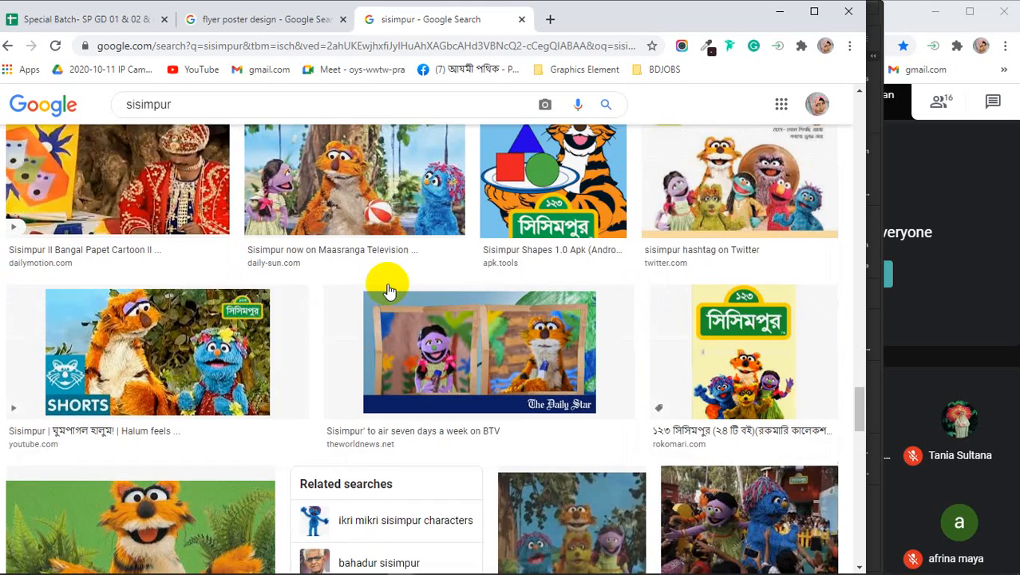
{"action": "scroll", "coordinate": [386, 292], "scroll_direction": "down", "scroll_amount": 3}
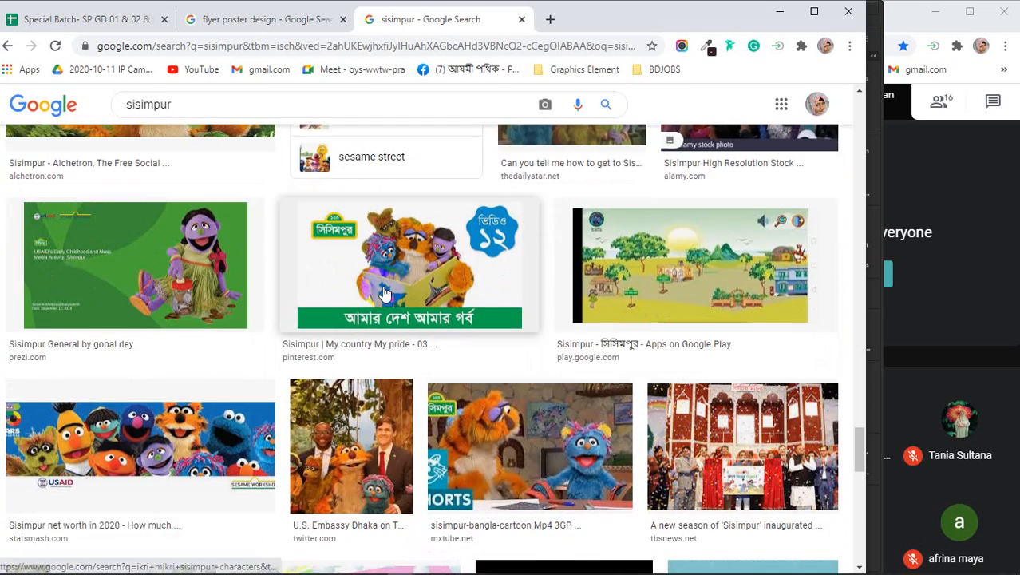
{"action": "scroll", "coordinate": [384, 299], "scroll_direction": "down", "scroll_amount": 3}
{"action": "scroll", "coordinate": [384, 299], "scroll_direction": "down", "scroll_amount": 3}
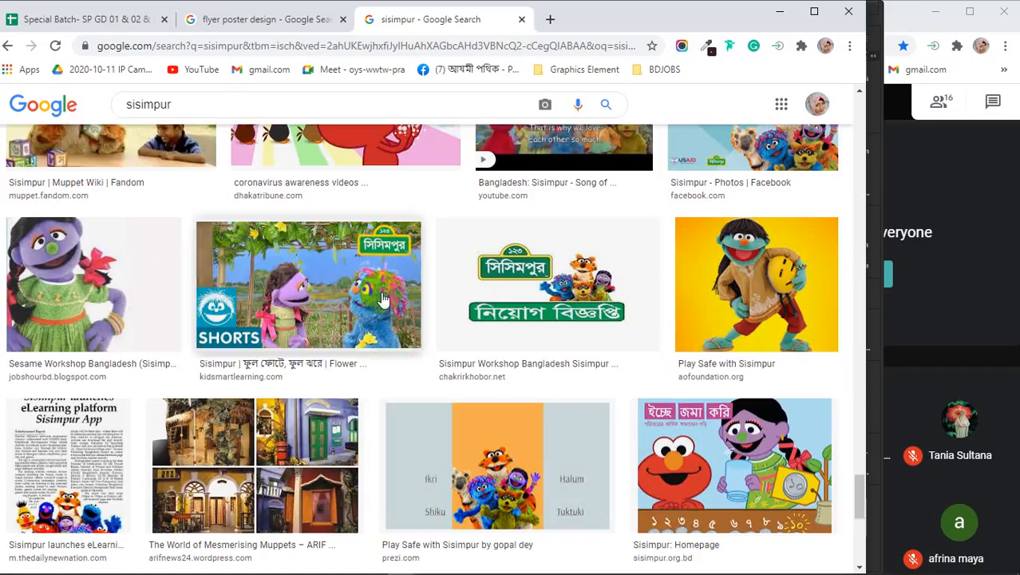
{"action": "scroll", "coordinate": [384, 299], "scroll_direction": "down", "scroll_amount": 12}
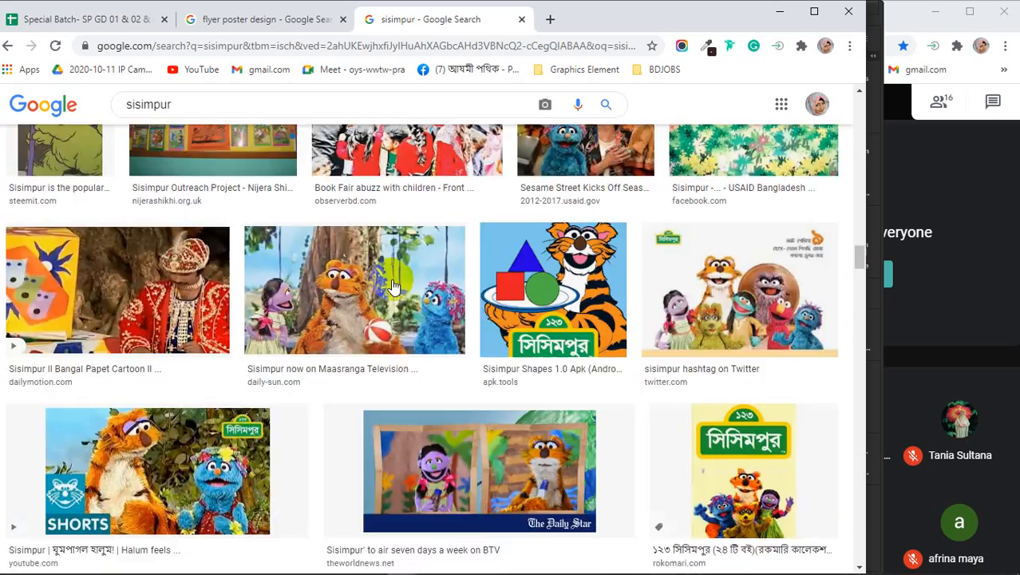
- Switch to Illustrator and move the Sisimpur logo on the first page slightly lower, away from the characters picture
{"action": "scroll", "coordinate": [393, 287], "scroll_direction": "up", "scroll_amount": 15}
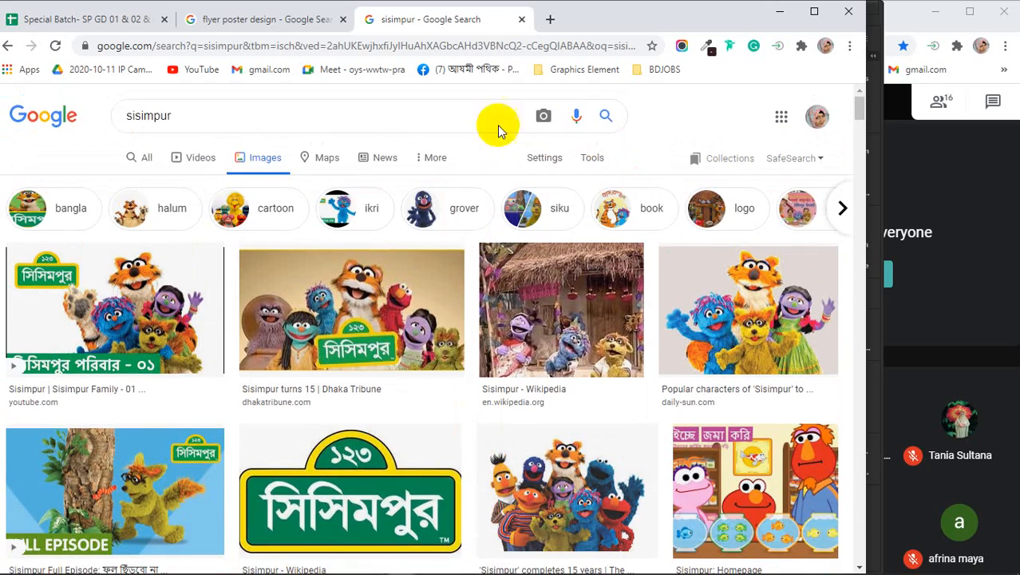
{"action": "left_click", "coordinate": [779, 11]}
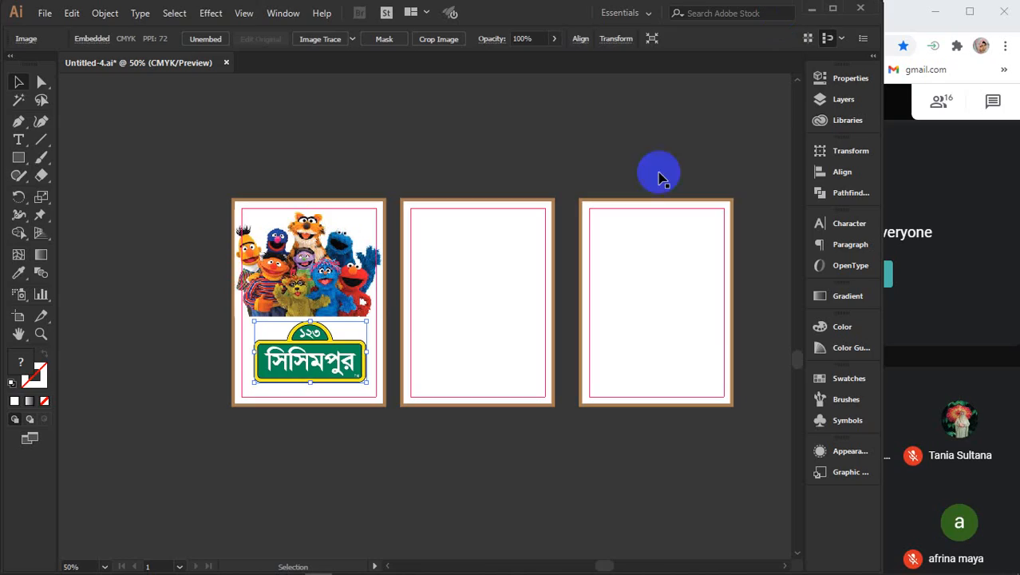
{"action": "left_click", "coordinate": [291, 157]}
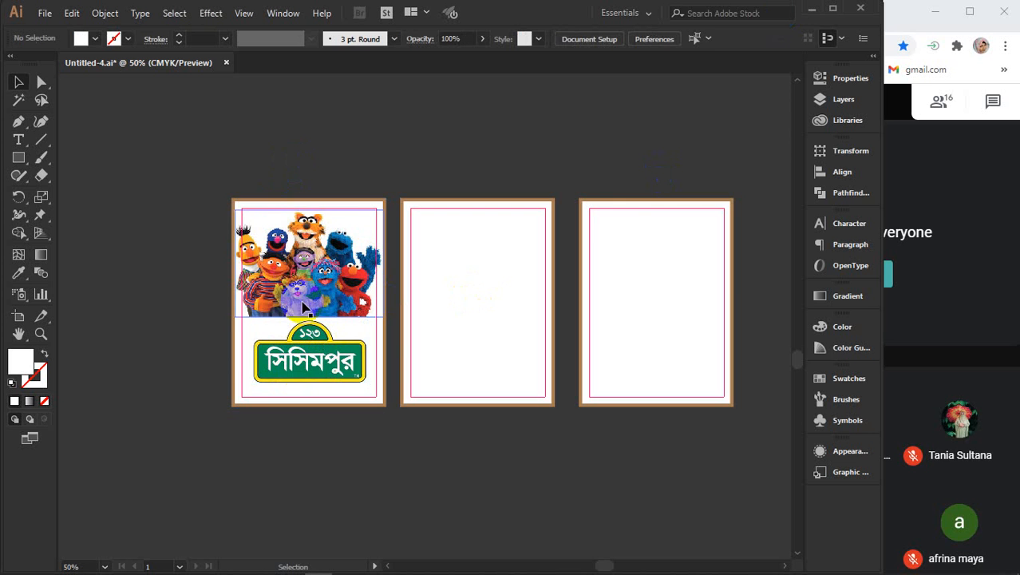
{"action": "scroll", "coordinate": [319, 305], "scroll_direction": "up", "scroll_amount": 3}
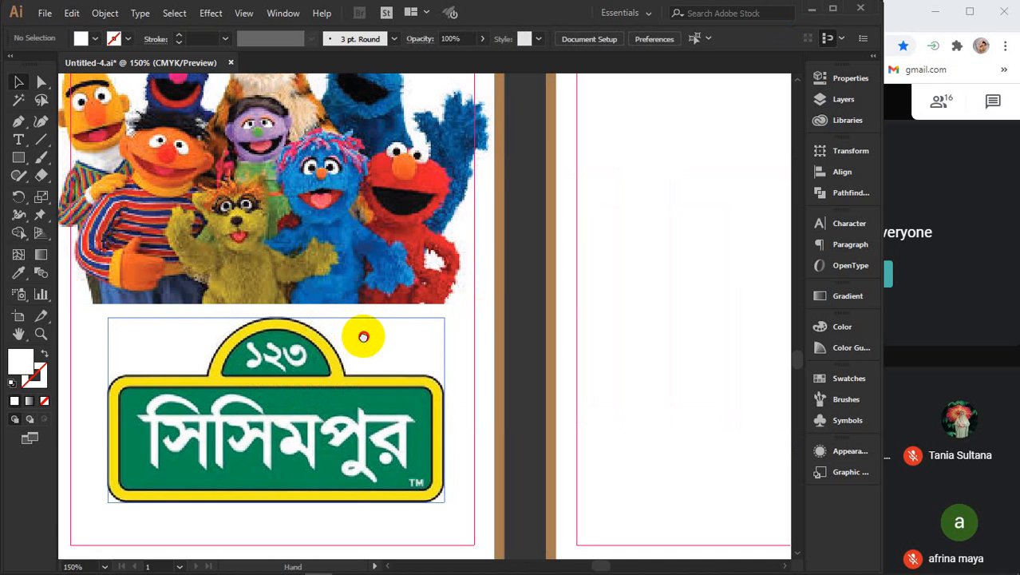
{"action": "left_click_drag", "start_coordinate": [363, 337], "coordinate": [485, 316]}
{"action": "left_click_drag", "start_coordinate": [424, 372], "coordinate": [427, 399]}
{"action": "scroll", "coordinate": [440, 391], "scroll_direction": "down", "scroll_amount": 2}
{"action": "scroll", "coordinate": [467, 346], "scroll_direction": "right", "scroll_amount": 5}
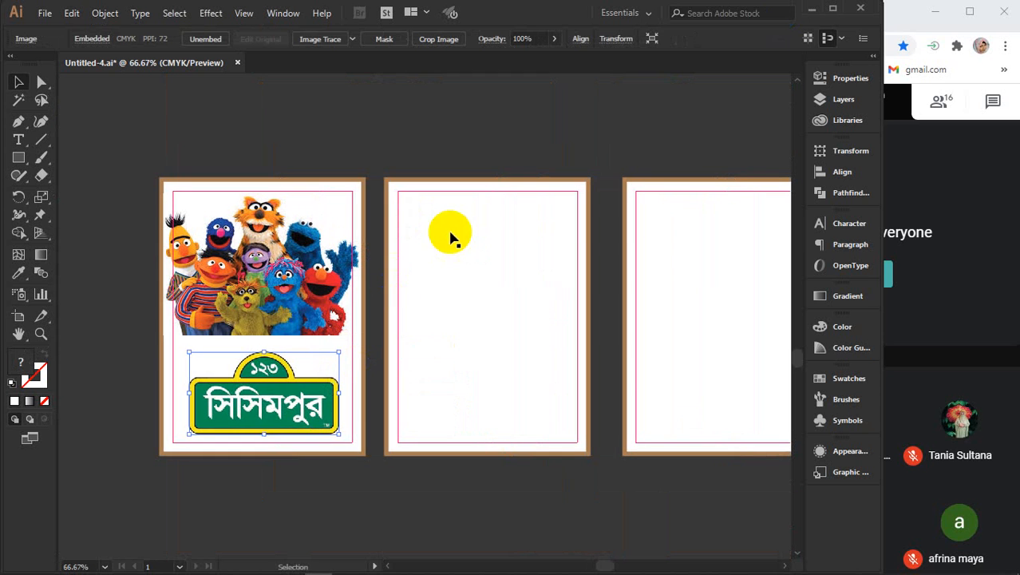
- Add an area text box of placeholder text filling the margin frame of the second page
{"action": "left_click", "coordinate": [20, 176]}
{"action": "left_click", "coordinate": [19, 140]}
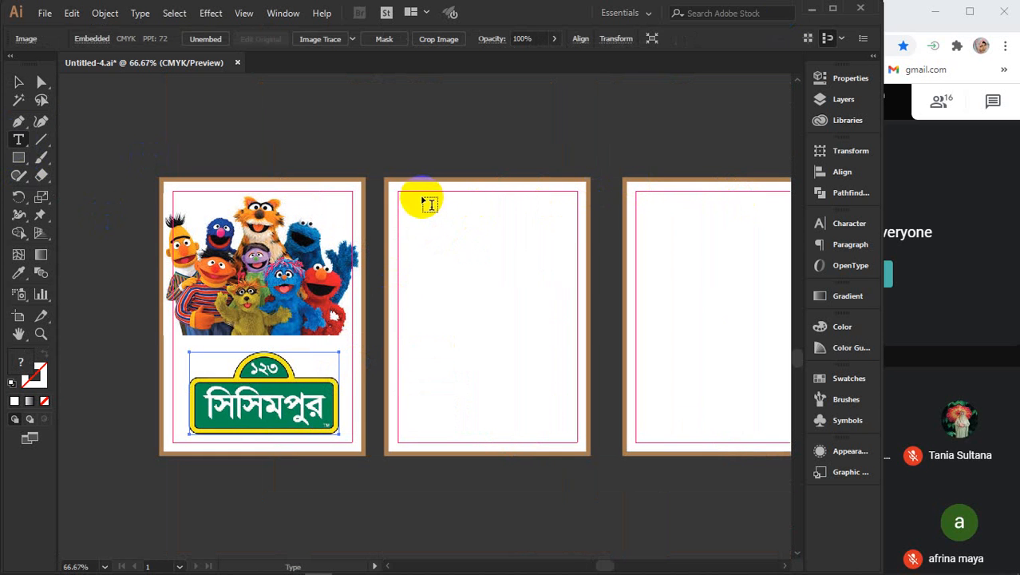
{"action": "left_click_drag", "start_coordinate": [399, 194], "coordinate": [576, 445]}
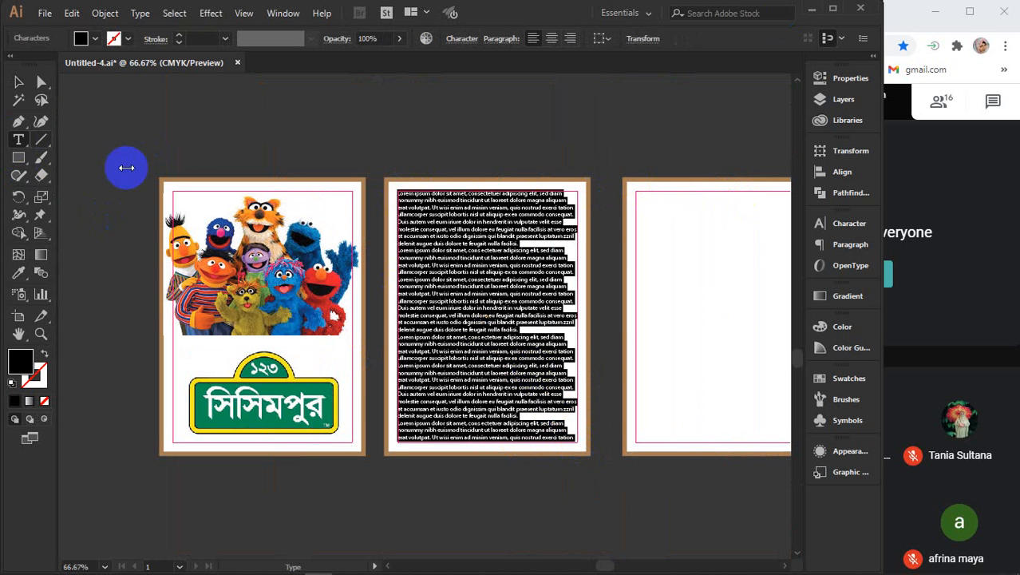
{"action": "left_click", "coordinate": [19, 82]}
{"action": "left_click", "coordinate": [433, 123]}
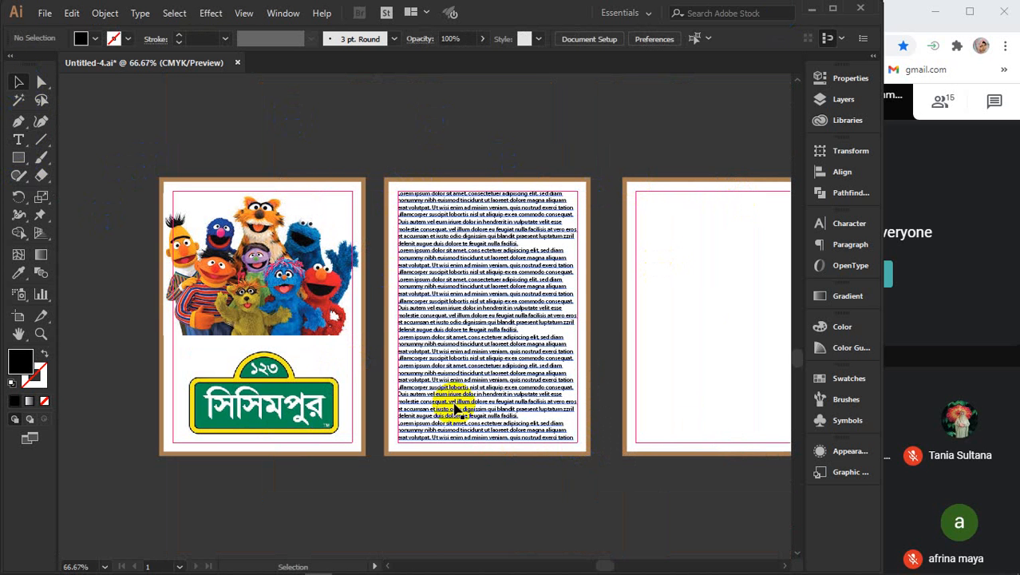
- Switch to Chrome and search Google Images for "sisimpur halum"
{"action": "left_click_drag", "start_coordinate": [631, 522], "coordinate": [364, 474]}
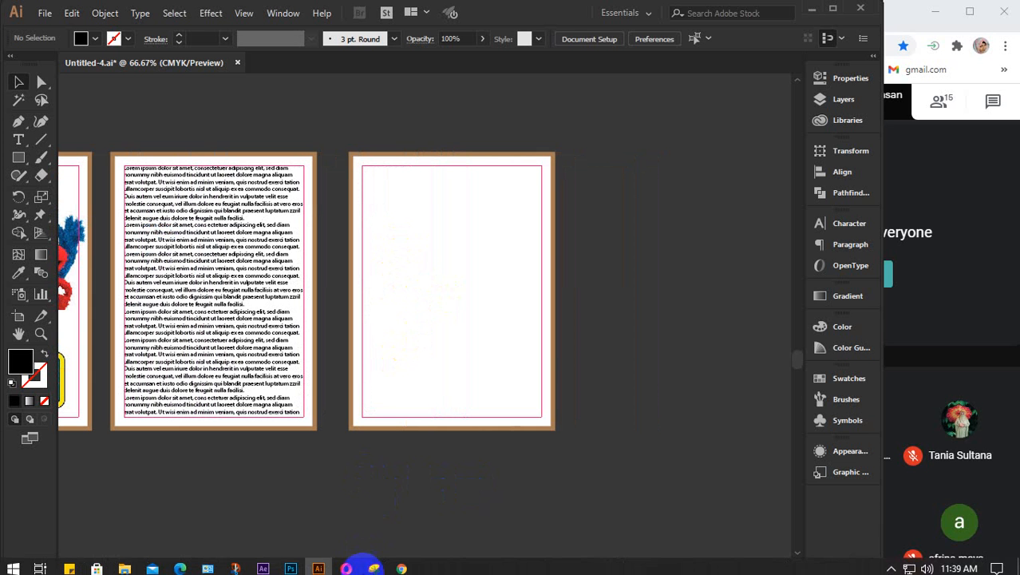
{"action": "mouse_move", "coordinate": [401, 563]}
{"action": "left_click", "coordinate": [390, 530]}
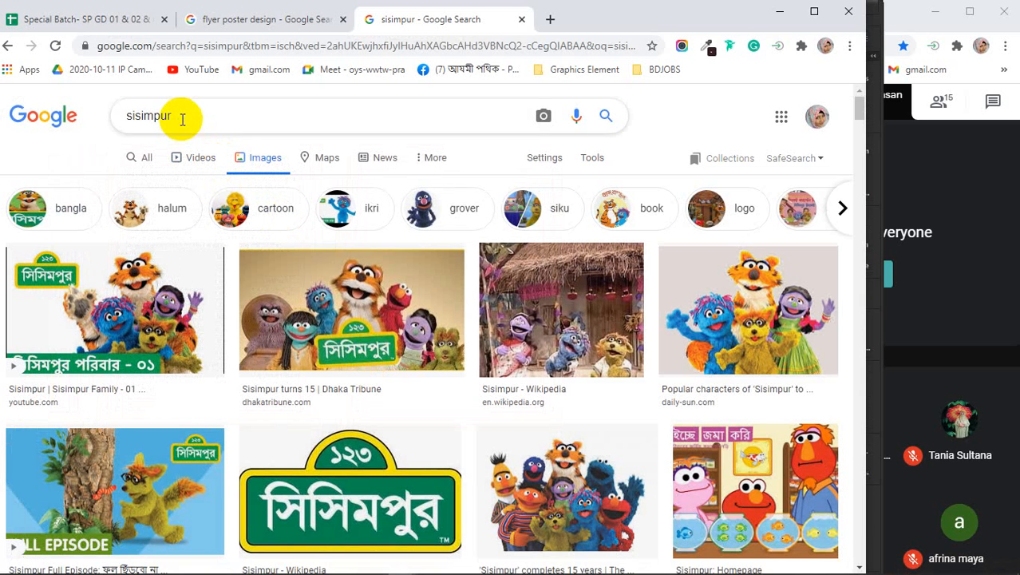
{"action": "type", "text": "halum"}
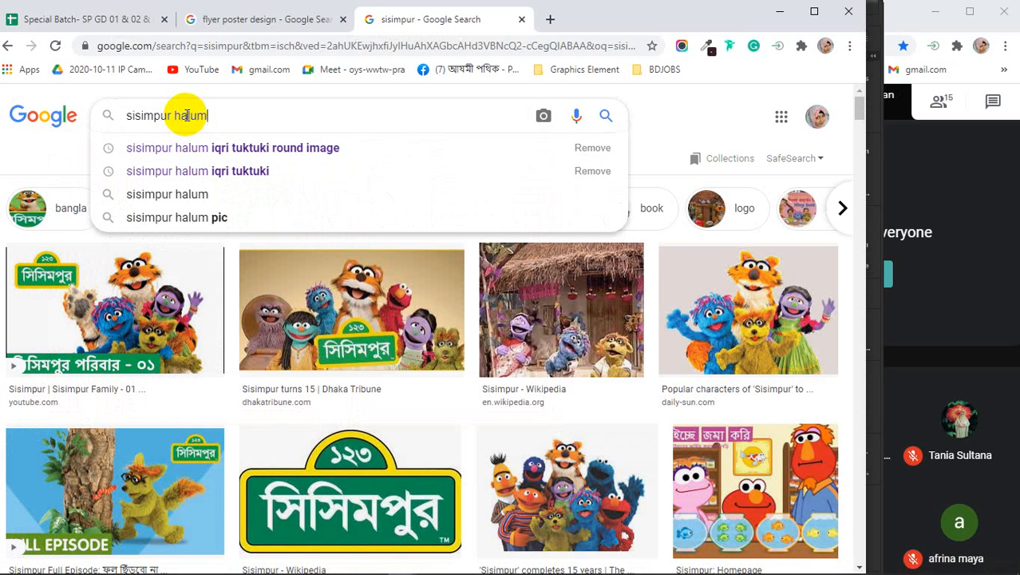
{"action": "key", "text": "Return"}
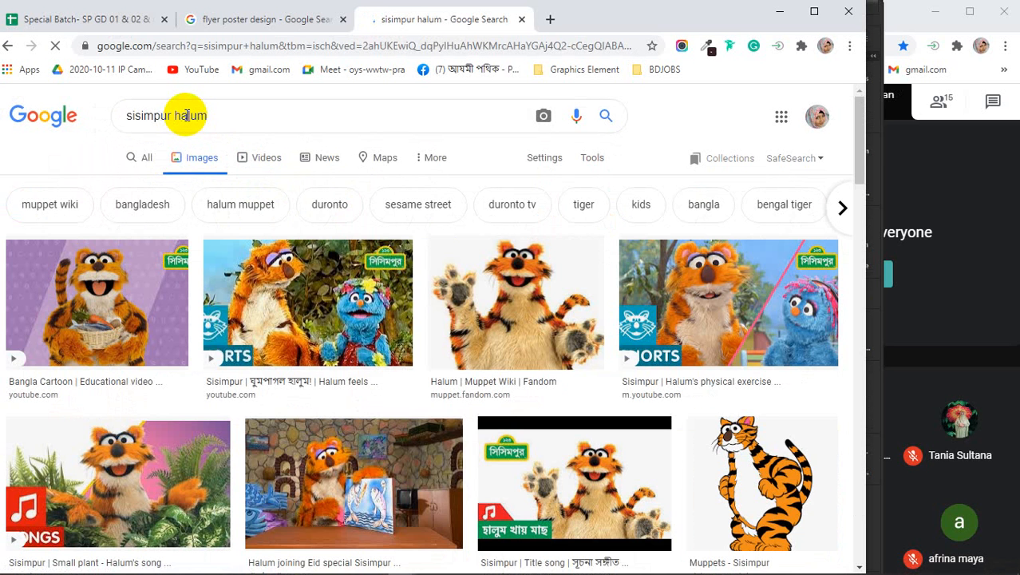
- Open the related Halum picture from Fictional Characters Wiki and copy the image
{"action": "left_click", "coordinate": [508, 299]}
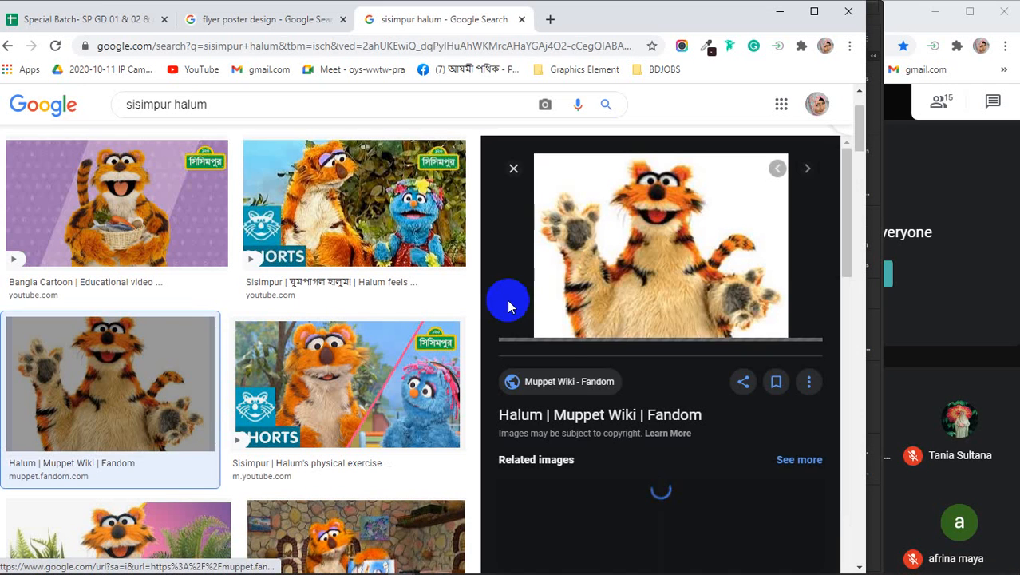
{"action": "scroll", "coordinate": [691, 282], "scroll_direction": "down", "scroll_amount": 2}
{"action": "left_click", "coordinate": [615, 503]}
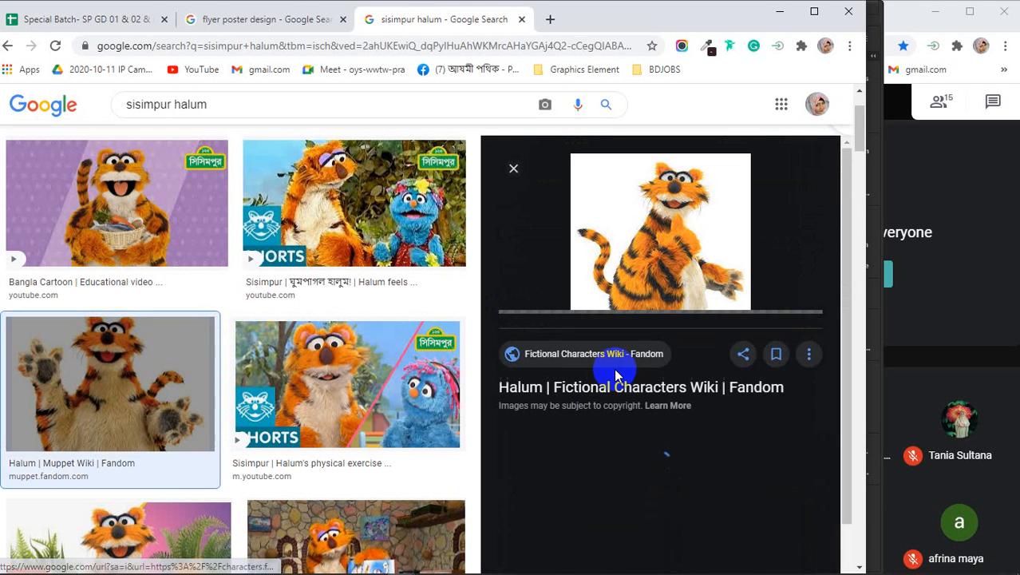
{"action": "right_click", "coordinate": [658, 229]}
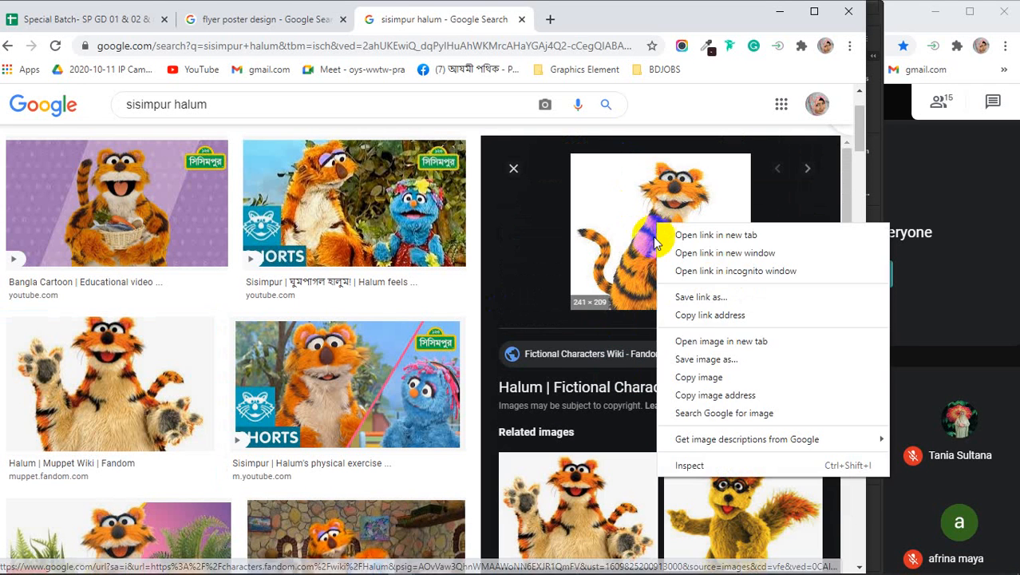
{"action": "left_click", "coordinate": [678, 378]}
- Paste the Halum picture into the Illustrator document and enlarge it to fill the upper part of the third page
{"action": "left_click", "coordinate": [779, 14]}
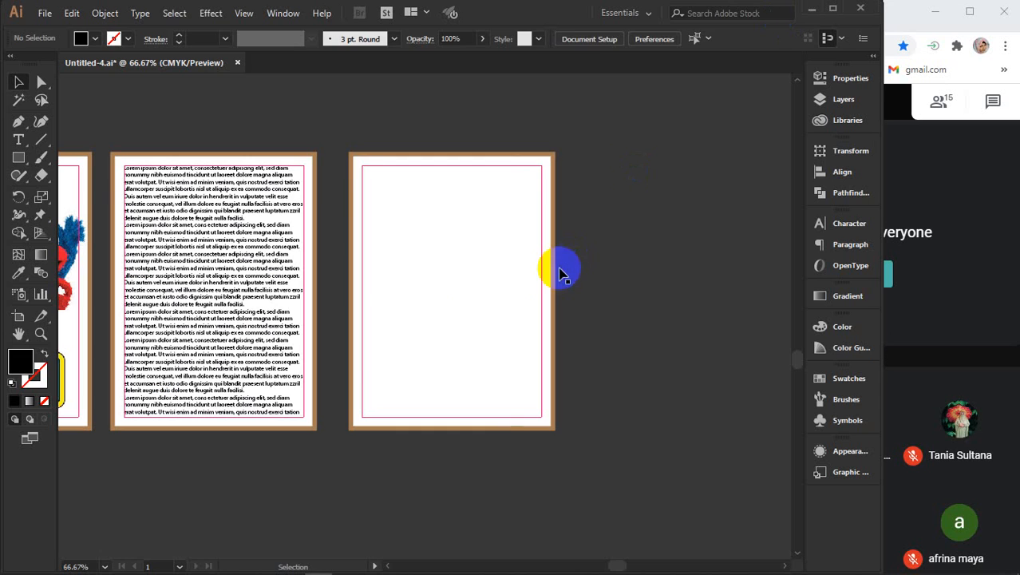
{"action": "key", "text": "ctrl+v"}
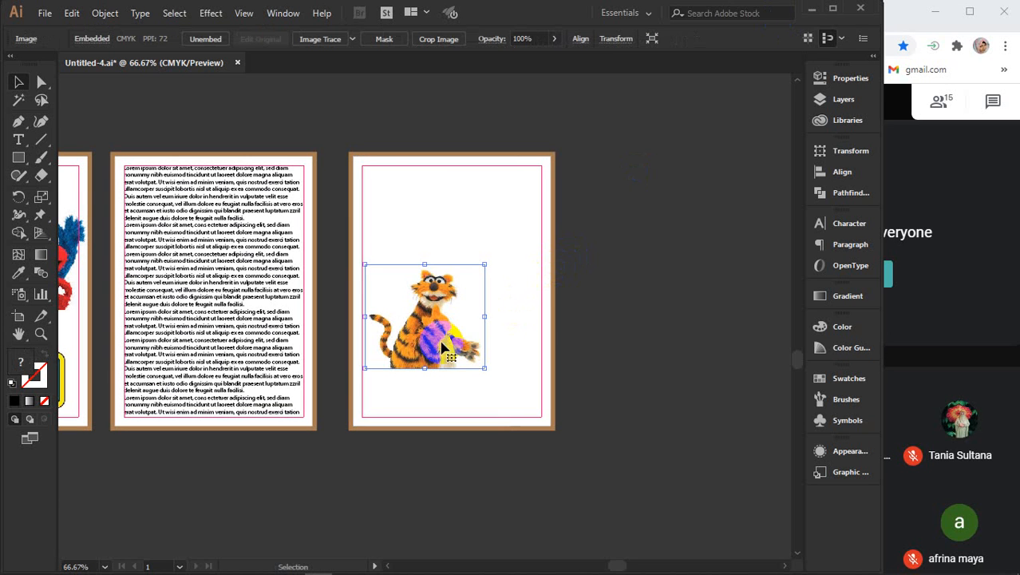
{"action": "left_click_drag", "start_coordinate": [437, 340], "coordinate": [455, 260]}
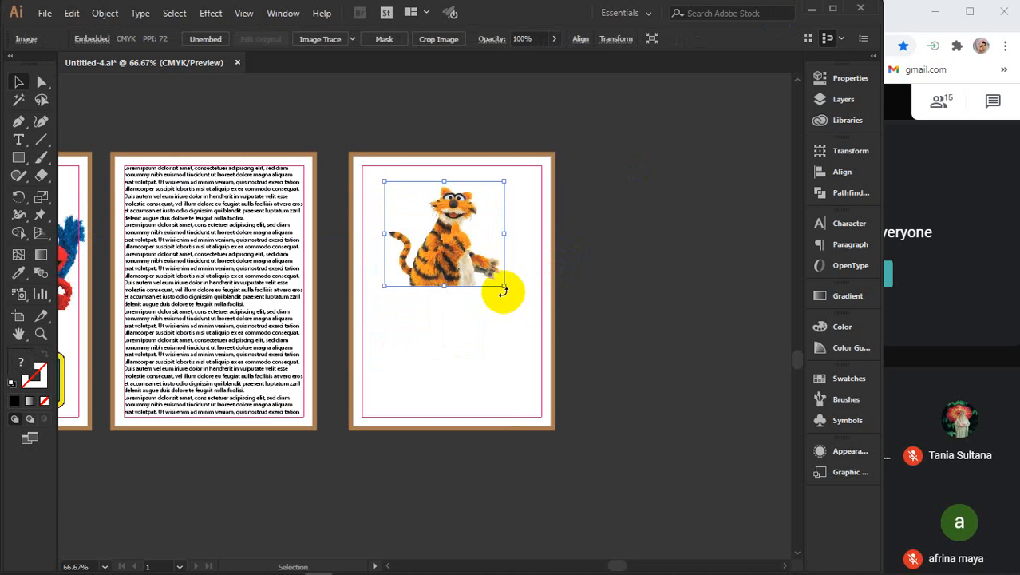
{"action": "left_click_drag", "start_coordinate": [502, 287], "coordinate": [543, 339]}
{"action": "mouse_move", "coordinate": [470, 283]}
{"action": "left_mouse_down"}
{"action": "mouse_move", "coordinate": [479, 319]}
{"action": "mouse_move", "coordinate": [469, 278]}
{"action": "left_mouse_up"}
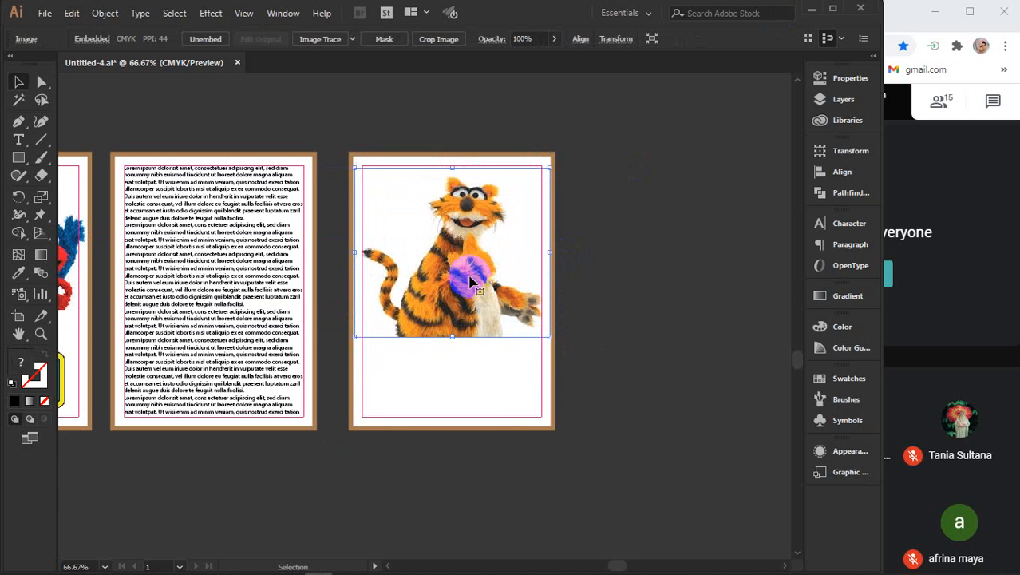
{"action": "left_click", "coordinate": [611, 286]}
- Switch back to Chrome and search Google Images for "usaid logo"
{"action": "left_click", "coordinate": [441, 568]}
{"action": "left_click", "coordinate": [372, 485]}
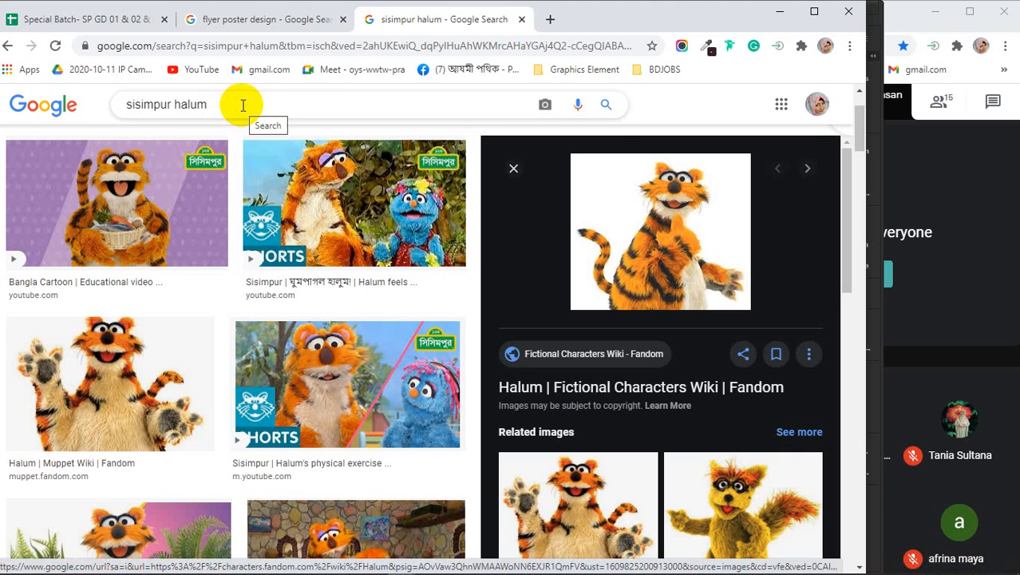
{"action": "left_click_drag", "start_coordinate": [243, 106], "coordinate": [118, 109]}
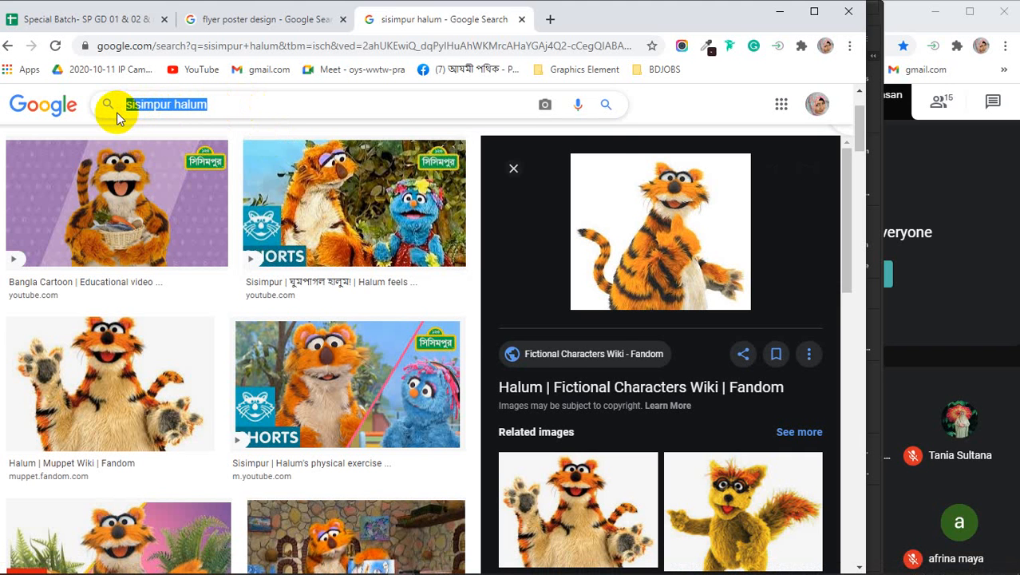
{"action": "type", "text": "usai"}
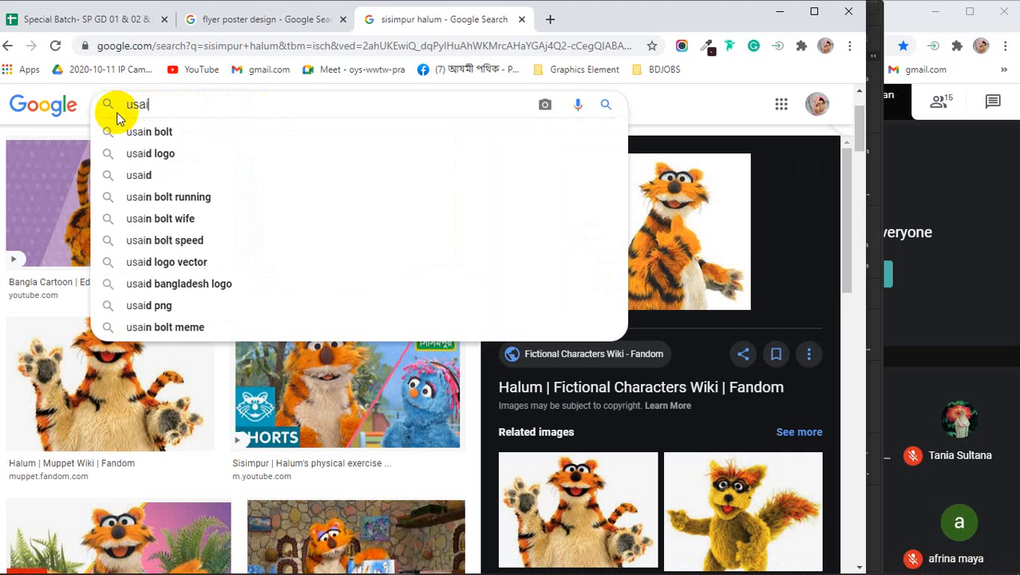
{"action": "type", "text": "d "}
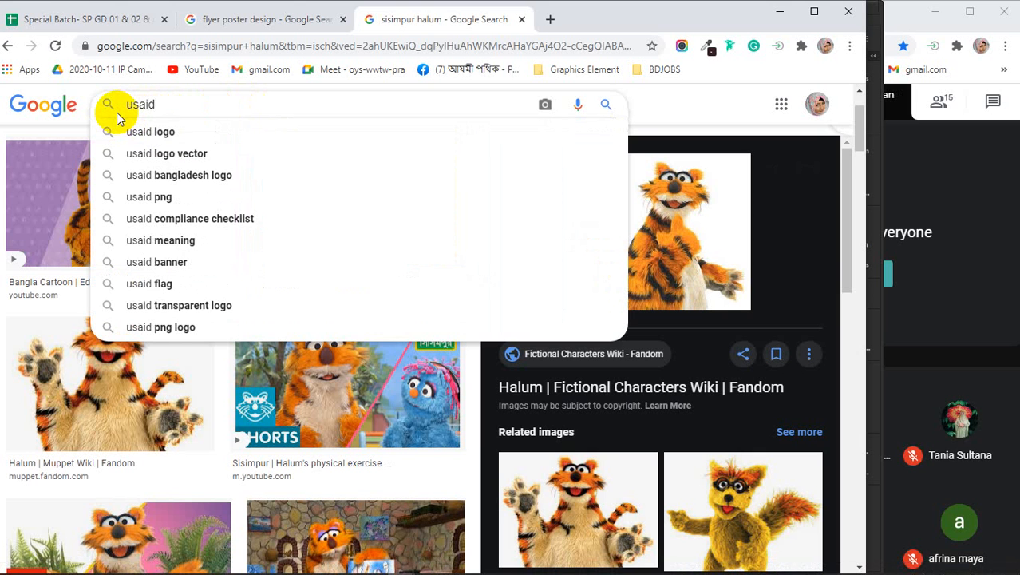
{"action": "type", "text": "logo"}
{"action": "key", "text": "Return"}
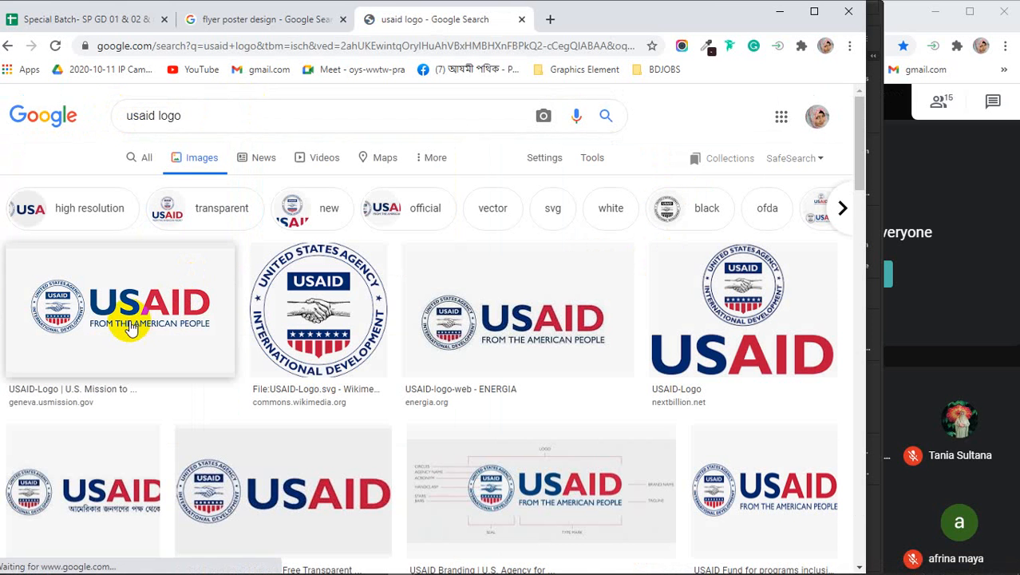
- Open the USAID logo result from US Mission in Geneva and copy the image
{"action": "left_click", "coordinate": [112, 314]}
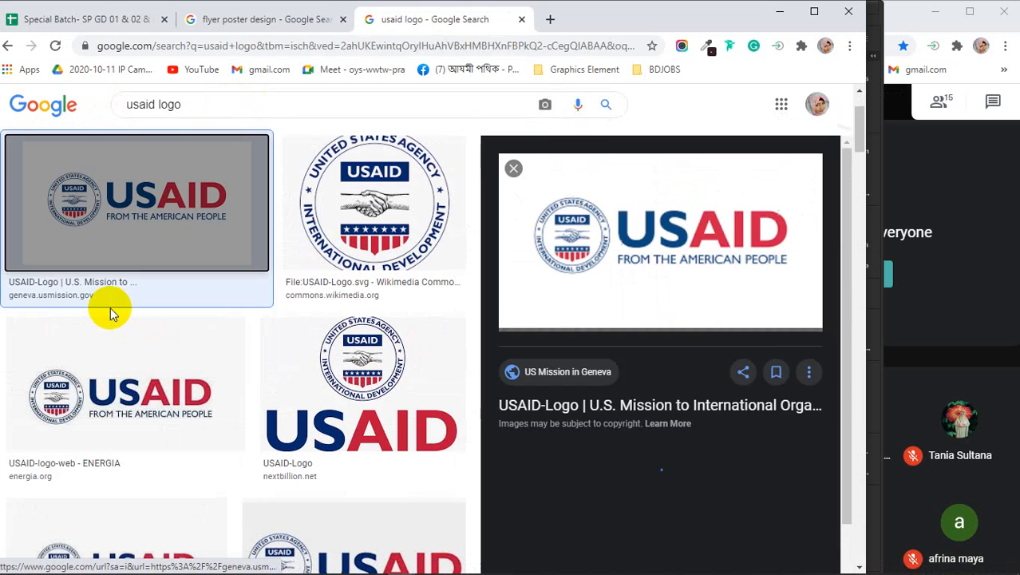
{"action": "right_click", "coordinate": [659, 233]}
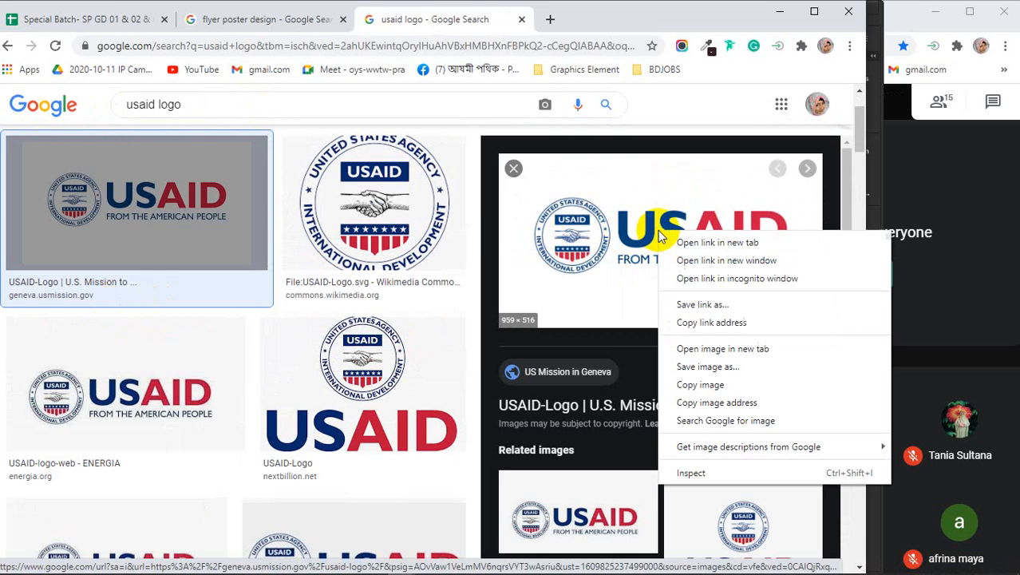
{"action": "left_click", "coordinate": [698, 387]}
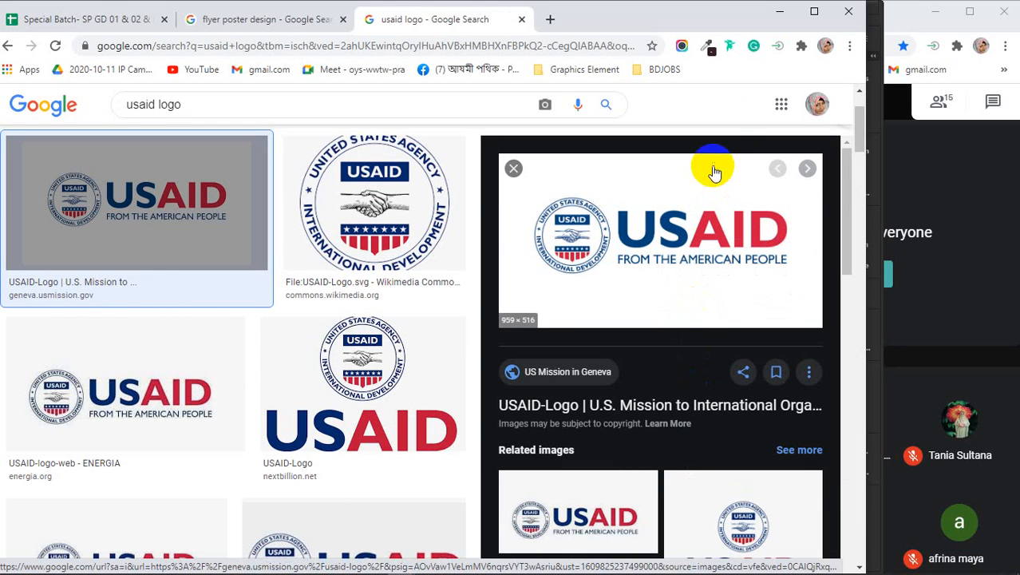
- Paste the USAID logo into the Illustrator document, shrink it, and place it in the third page's lower left corner inside the margin
{"action": "left_click", "coordinate": [780, 11]}
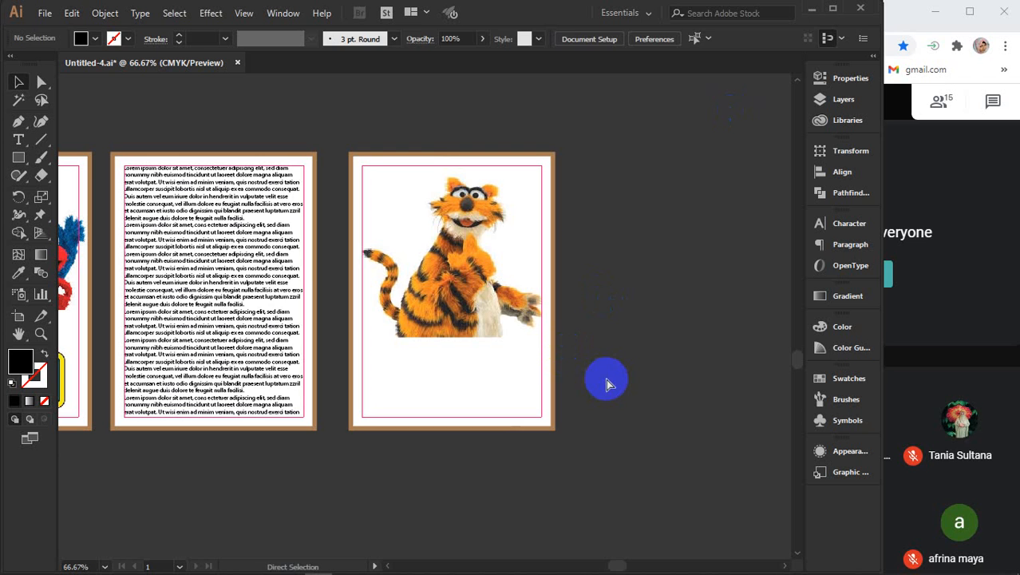
{"action": "key", "text": "ctrl+v"}
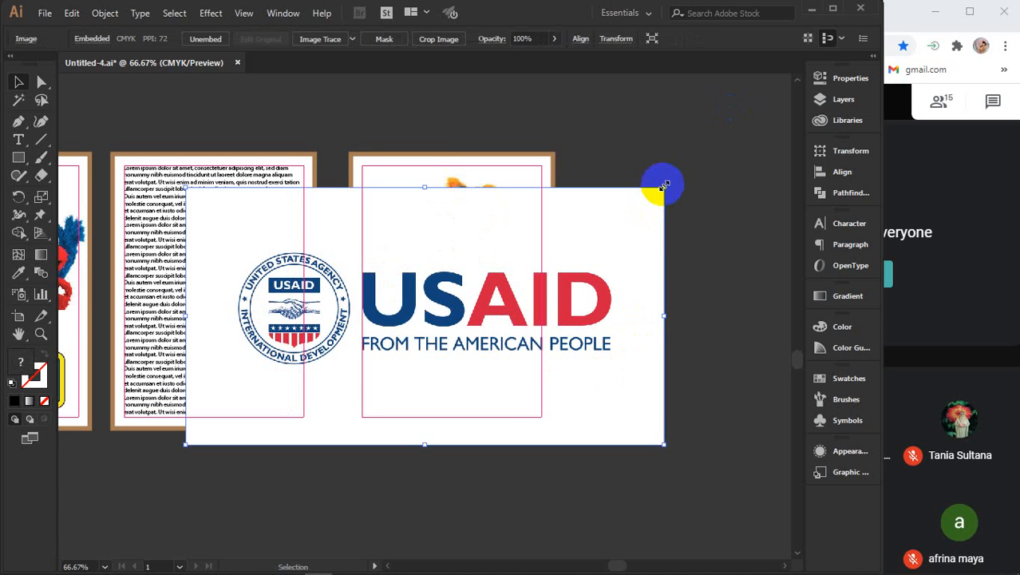
{"action": "left_click_drag", "start_coordinate": [662, 186], "coordinate": [499, 276]}
{"action": "left_click_drag", "start_coordinate": [447, 319], "coordinate": [411, 380]}
- Duplicate the Sisimpur logo from the first page onto the third, and scale the copy down to sit right of the USAID logo
{"action": "key", "text": "ctrl+minus"}
{"action": "key", "text": "ctrl+minus"}
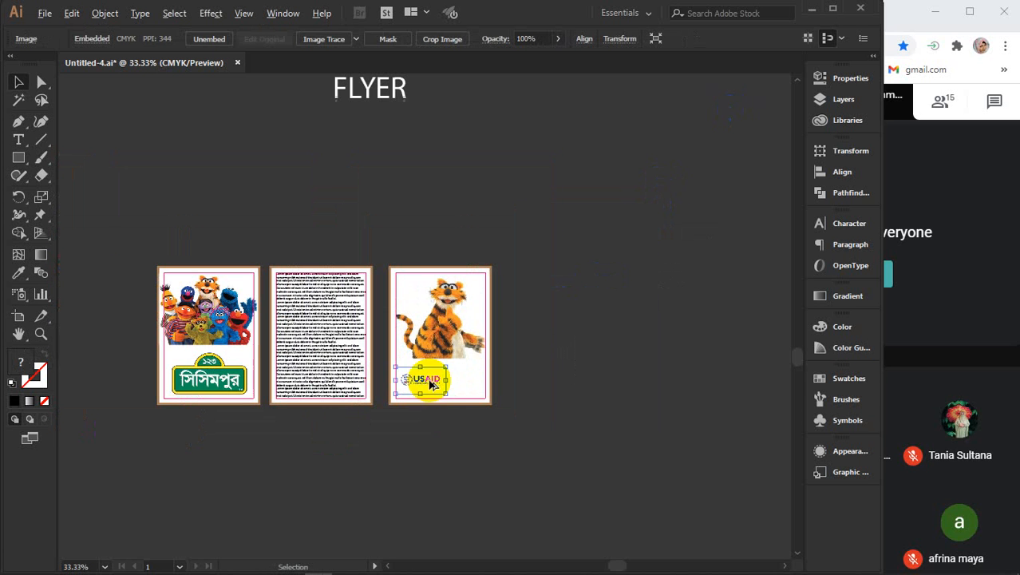
{"action": "left_click", "coordinate": [197, 382]}
{"action": "left_click_drag", "start_coordinate": [197, 382], "coordinate": [450, 382]}
{"action": "key", "text": "ctrl+plus"}
{"action": "key", "text": "ctrl+plus"}
{"action": "key", "text": "ctrl+plus"}
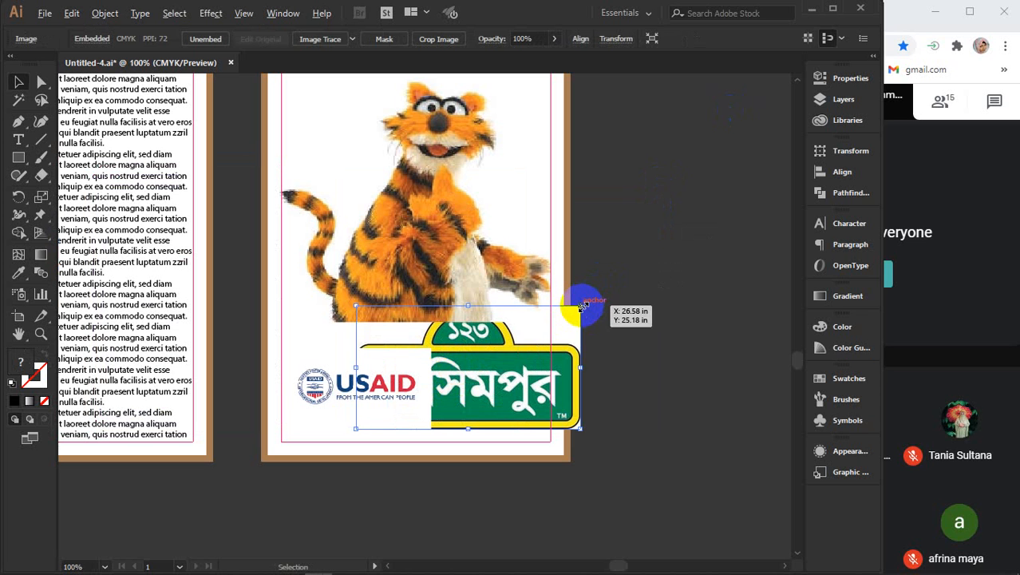
{"action": "left_click_drag", "start_coordinate": [581, 306], "coordinate": [514, 329]}
{"action": "left_click_drag", "start_coordinate": [481, 374], "coordinate": [498, 402]}
- Align the USAID and small Sisimpur logos on the third page by their vertical centers
{"action": "left_click", "coordinate": [388, 377], "text": "shift"}
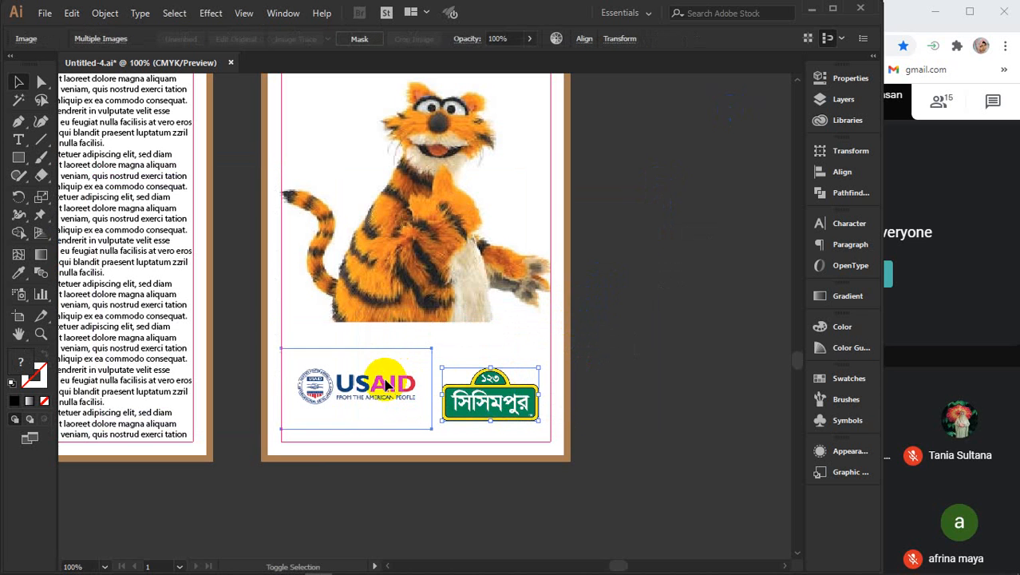
{"action": "left_click", "coordinate": [842, 172]}
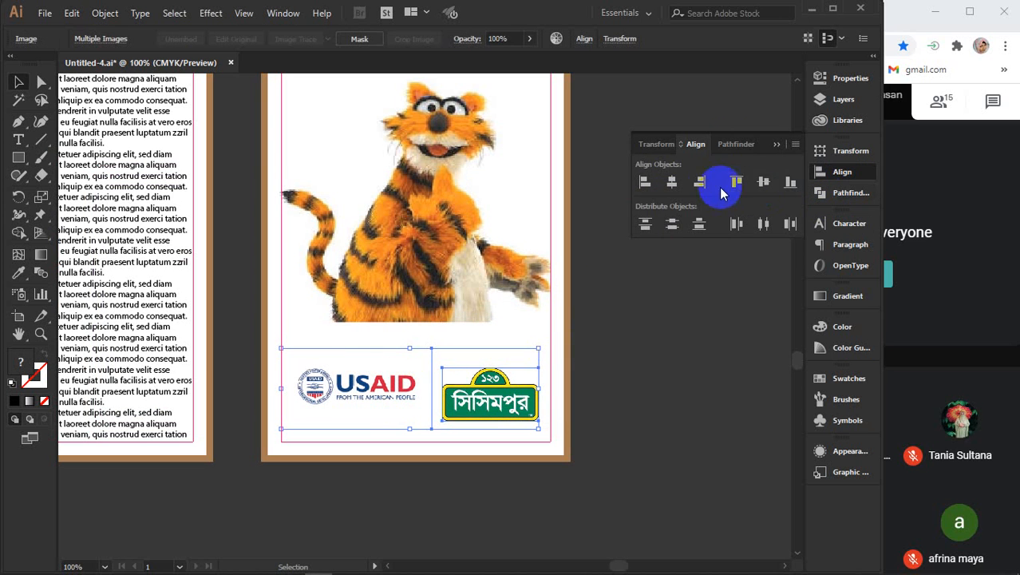
{"action": "left_click", "coordinate": [763, 182]}
{"action": "left_click", "coordinate": [776, 145]}
{"action": "left_click", "coordinate": [697, 351]}
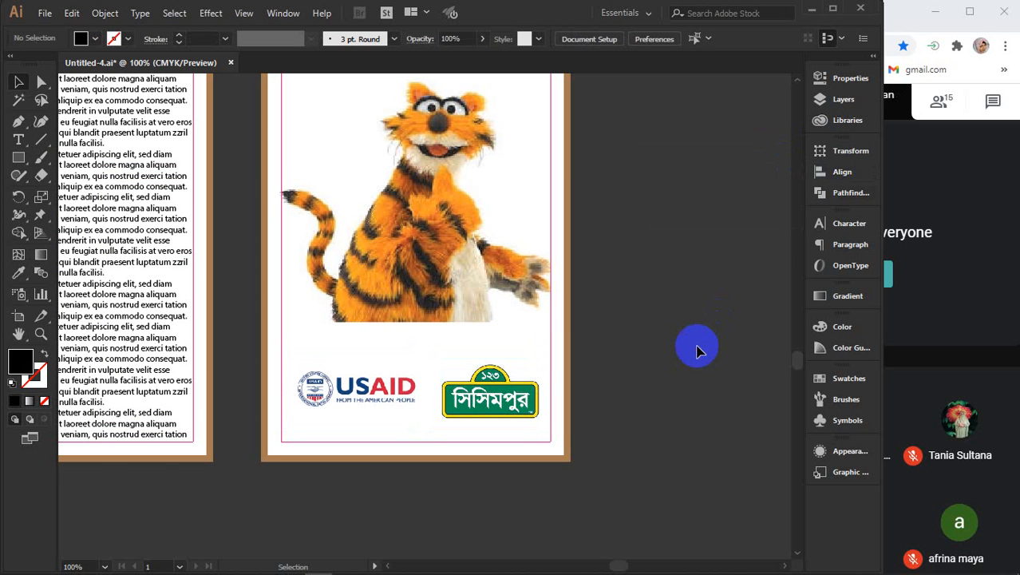
{"action": "scroll", "coordinate": [696, 351], "scroll_direction": "down", "scroll_amount": 2}
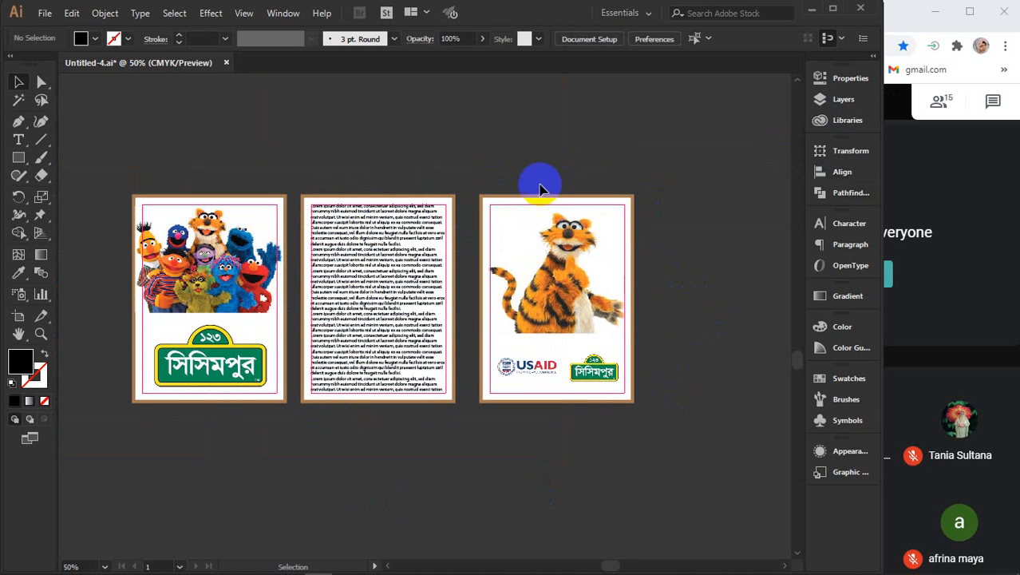
- Duplicate the third page with all its content to its right, and delete the tiger image and both logos from the original third page
{"action": "left_click_drag", "start_coordinate": [503, 153], "coordinate": [621, 428]}
{"action": "left_click_drag", "start_coordinate": [543, 340], "coordinate": [728, 342]}
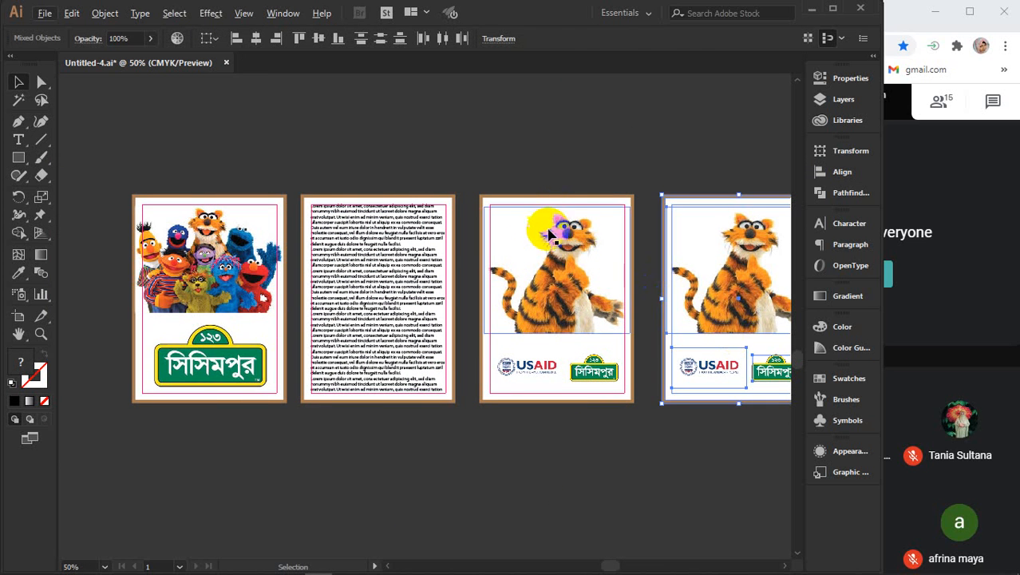
{"action": "left_click", "coordinate": [532, 252]}
{"action": "key", "text": "Delete"}
{"action": "left_click", "coordinate": [524, 364]}
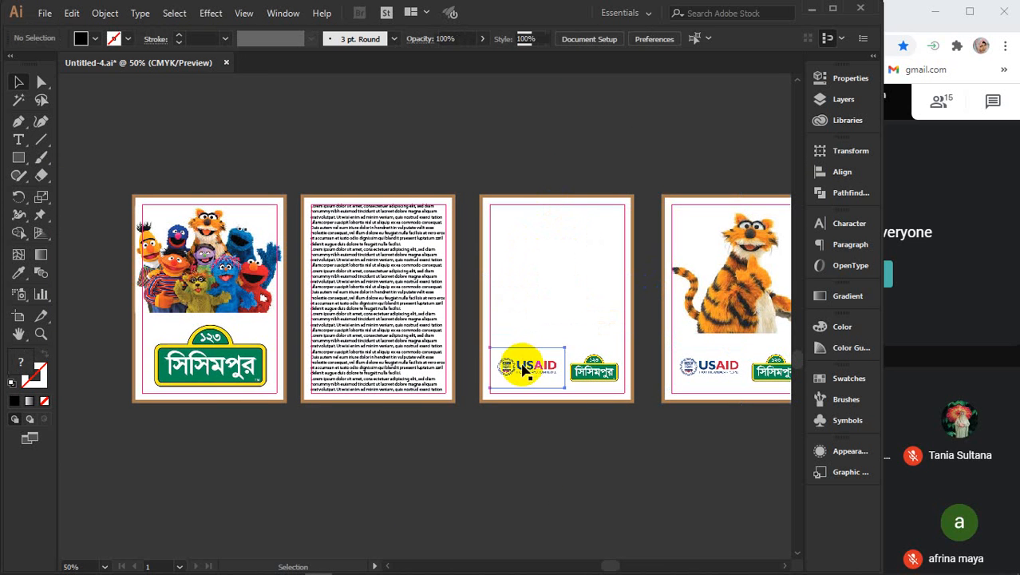
{"action": "key", "text": "Delete"}
{"action": "left_click", "coordinate": [587, 359]}
{"action": "key", "text": "Delete"}
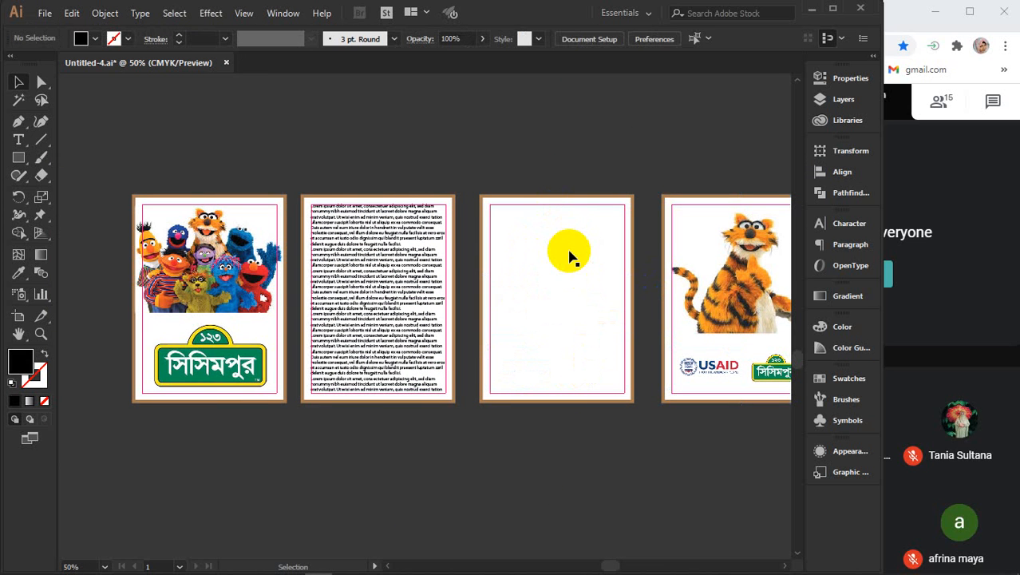
{"action": "left_click", "coordinate": [25, 138]}
{"action": "left_click", "coordinate": [40, 138]}
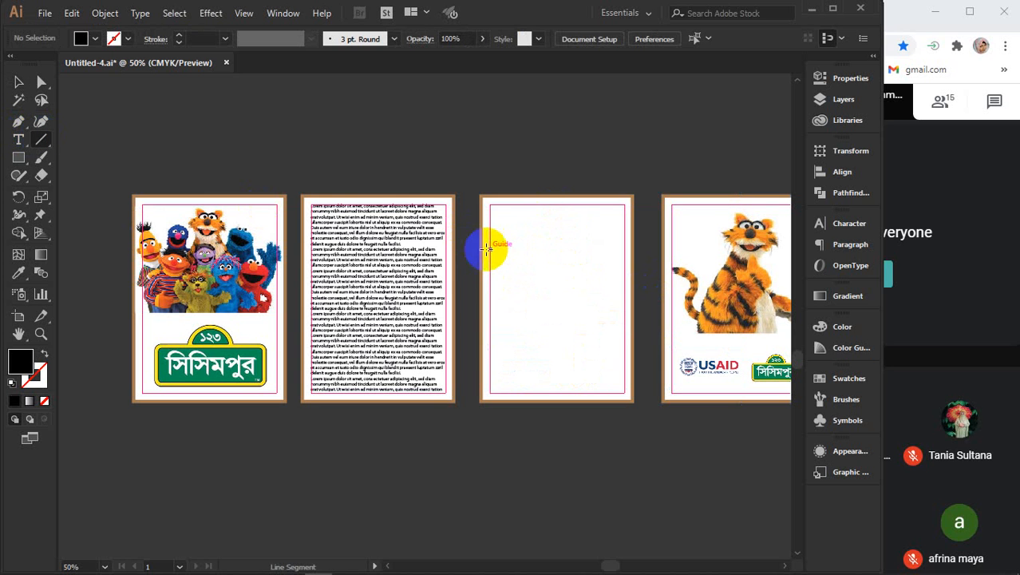
{"action": "left_click", "coordinate": [493, 269]}
{"action": "key", "text": "v"}
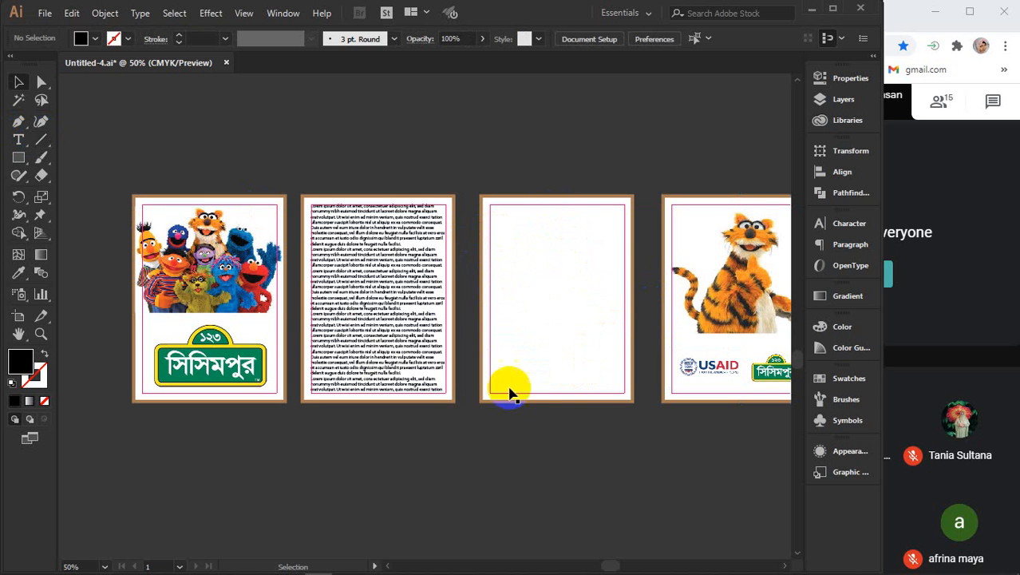
- Move the Sisimpur logo from the fourth page onto the blank third page as a copy, shrinking it into the margin's upper left corner
{"action": "left_click", "coordinate": [772, 380]}
{"action": "left_click_drag", "start_coordinate": [772, 380], "coordinate": [503, 228]}
{"action": "scroll", "coordinate": [503, 228], "scroll_direction": "up", "scroll_amount": 4}
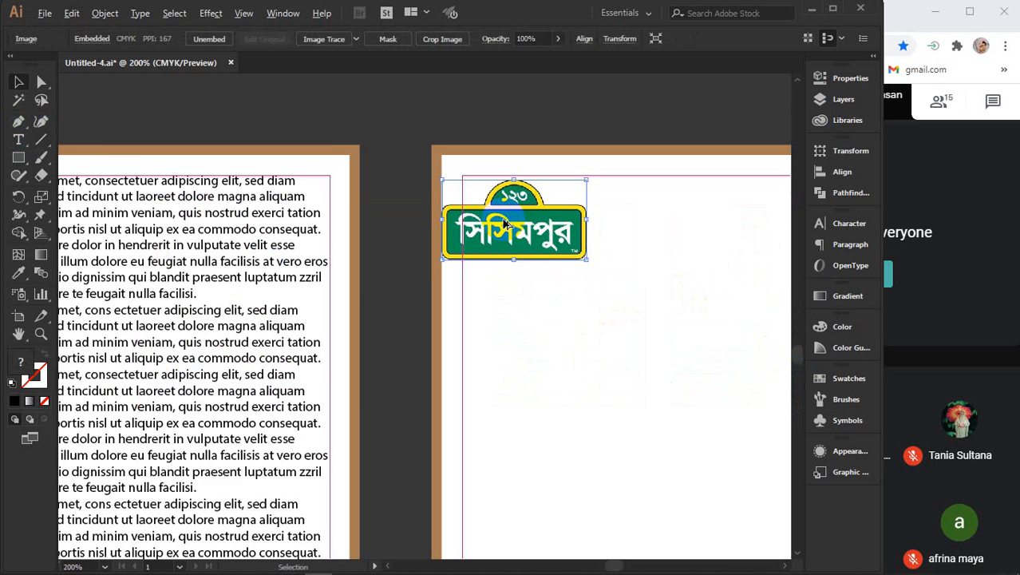
{"action": "left_click_drag", "start_coordinate": [611, 271], "coordinate": [473, 179]}
{"action": "scroll", "coordinate": [473, 180], "scroll_direction": "down", "scroll_amount": 1}
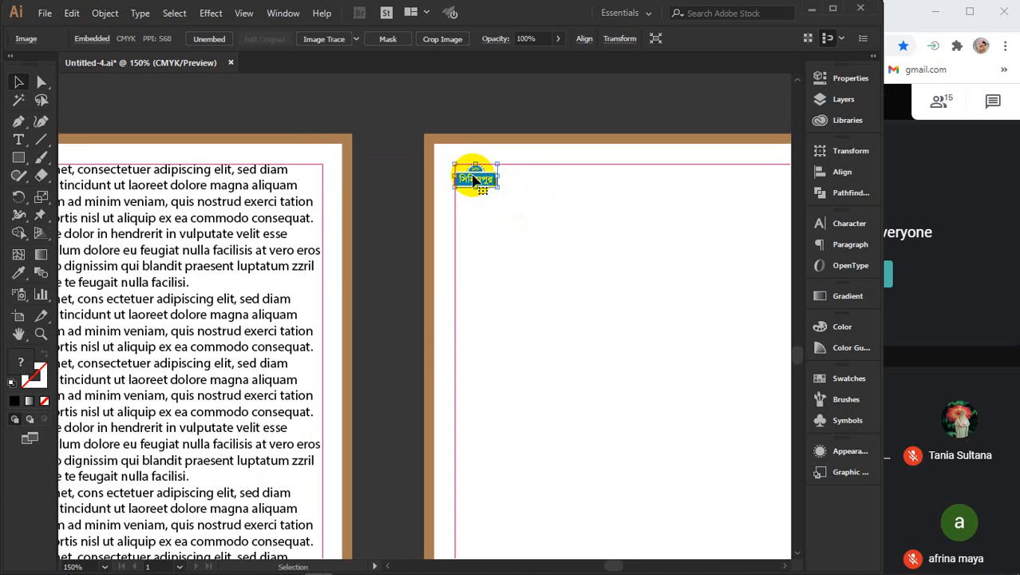
- Try to draw a horizontal line across the third page below its small Sisimpur logo
{"action": "scroll", "coordinate": [473, 180], "scroll_direction": "down", "scroll_amount": 1}
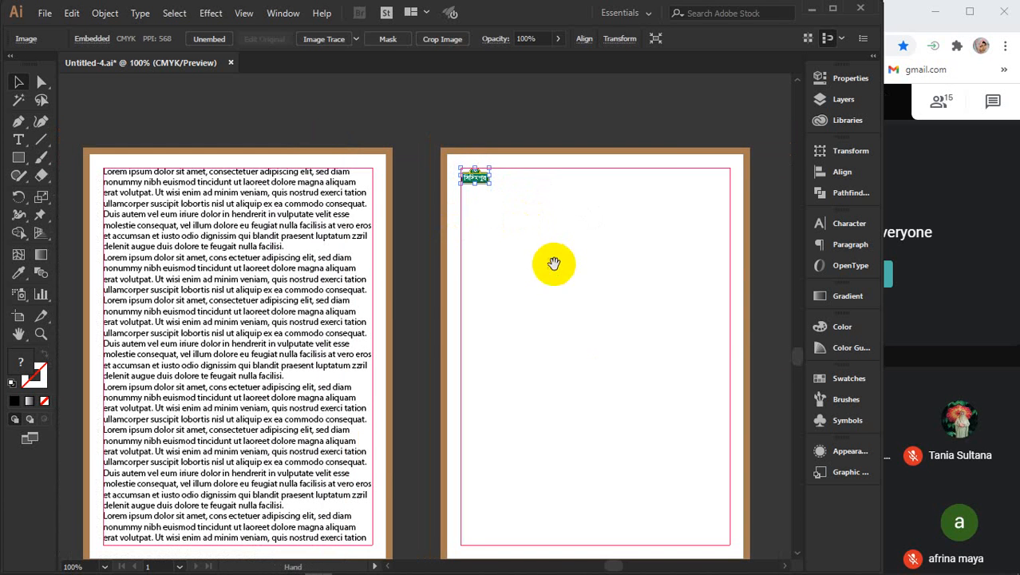
{"action": "left_click_drag", "start_coordinate": [553, 261], "coordinate": [477, 227]}
{"action": "left_click", "coordinate": [41, 139]}
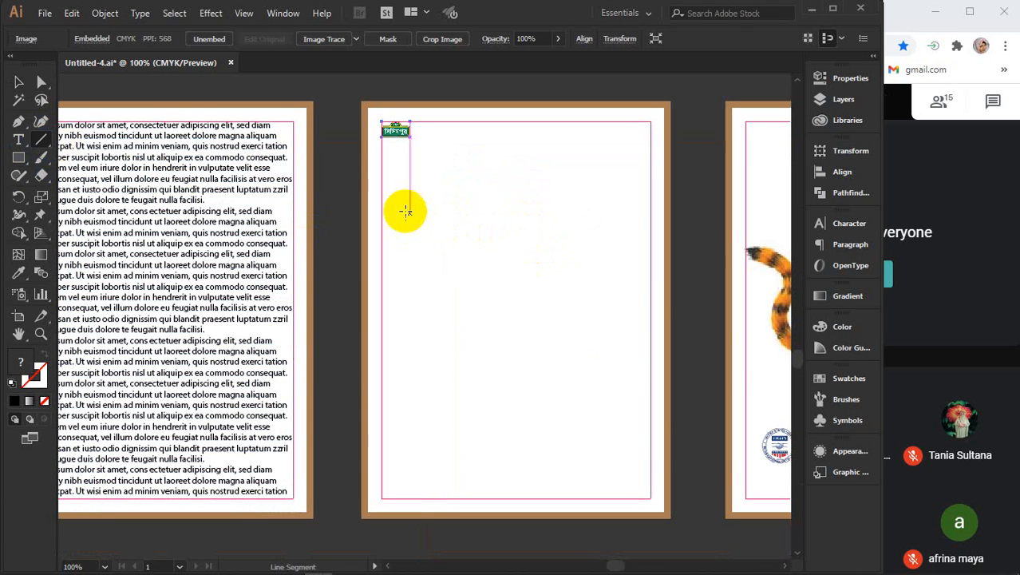
{"action": "left_click", "coordinate": [15, 400]}
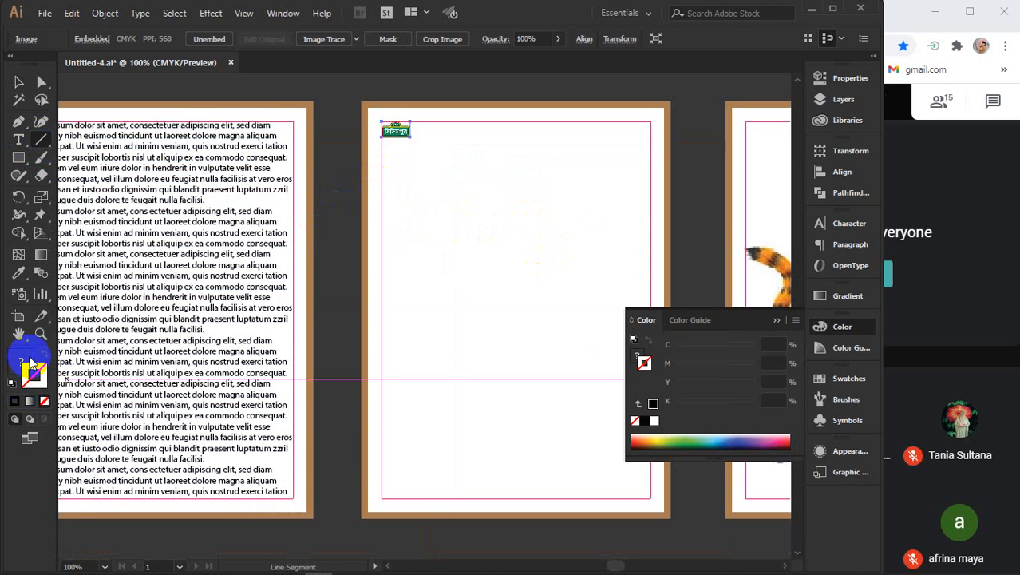
{"action": "left_click", "coordinate": [644, 419]}
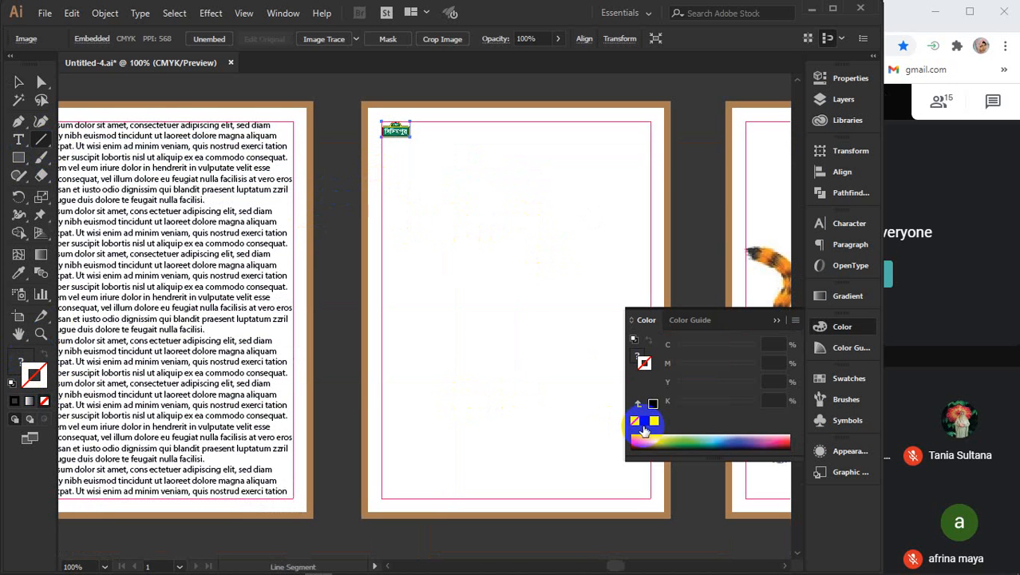
{"action": "left_click", "coordinate": [778, 320]}
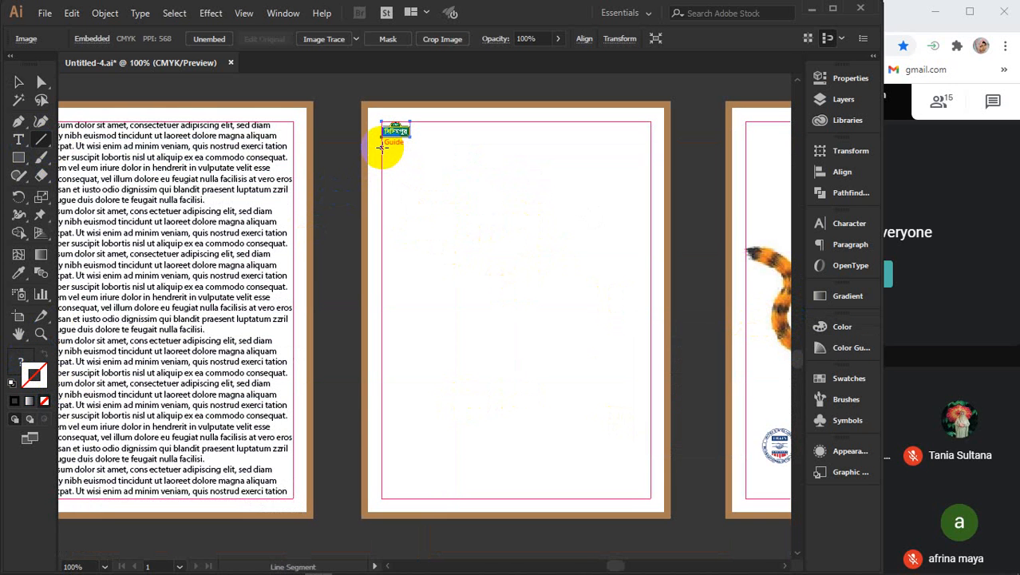
{"action": "left_click_drag", "start_coordinate": [382, 148], "coordinate": [663, 151]}
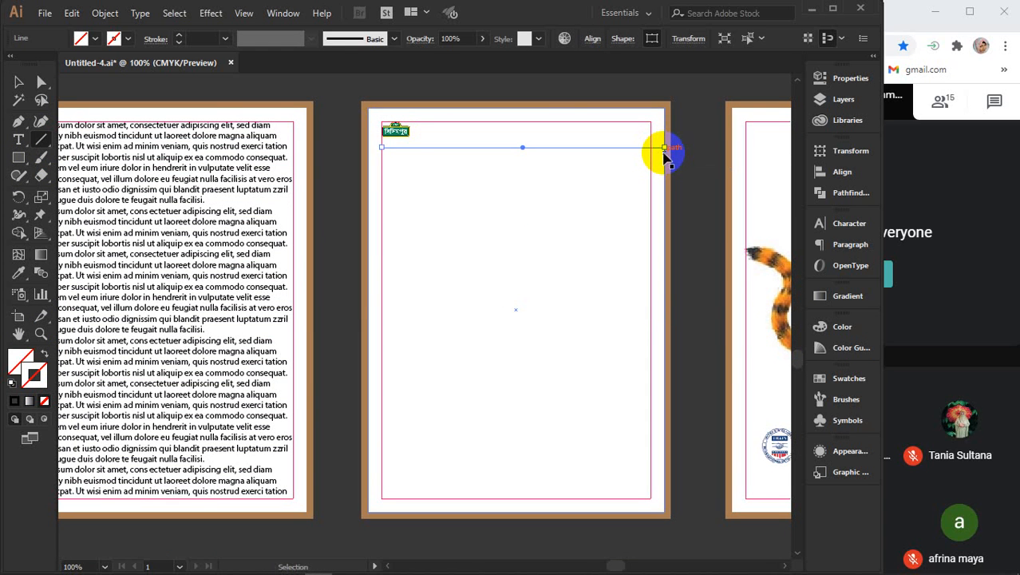
{"action": "key", "text": "ctrl+z"}
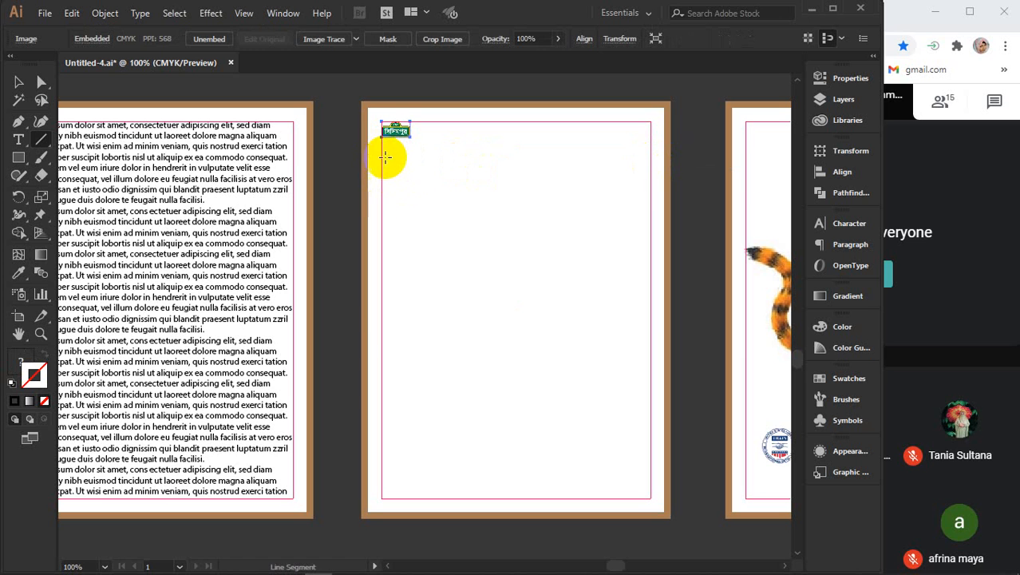
- Draw a horizontal line from margin to margin below the third page's small logo and give it a black stroke
{"action": "mouse_move", "coordinate": [381, 148]}
{"action": "left_mouse_down"}
{"action": "mouse_move", "coordinate": [440, 159]}
{"action": "mouse_move", "coordinate": [650, 156]}
{"action": "left_mouse_up"}
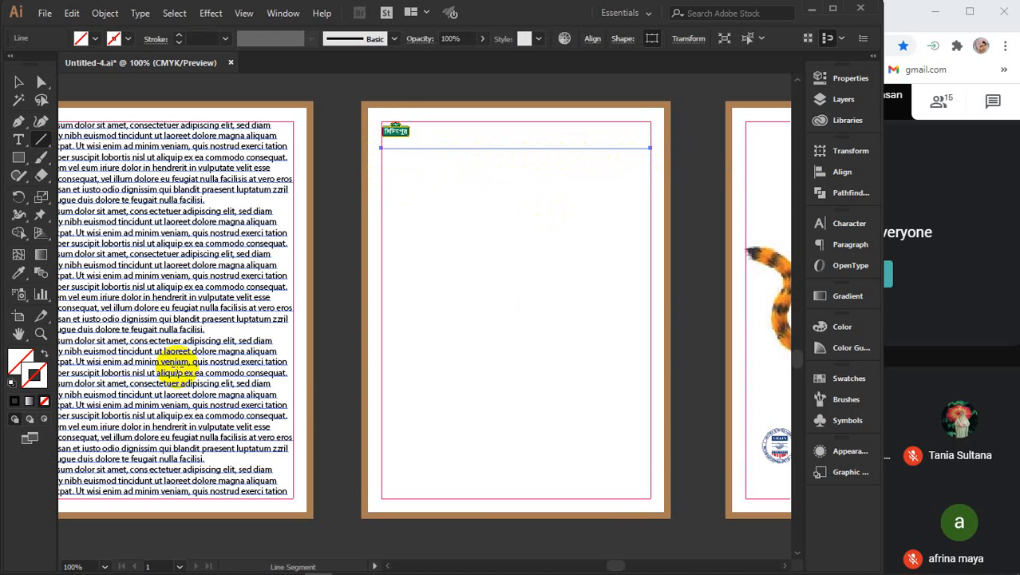
{"action": "left_click", "coordinate": [14, 400]}
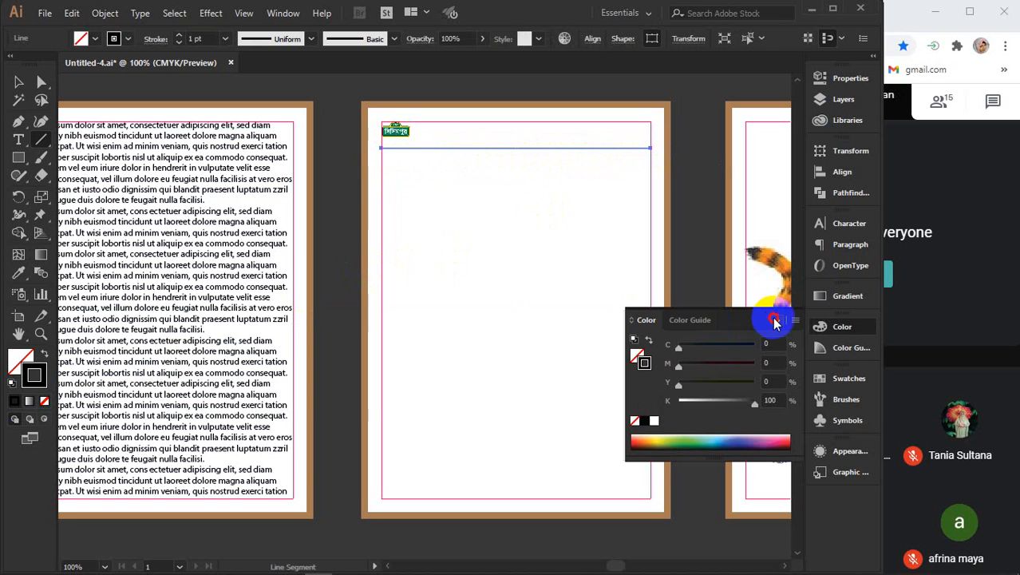
{"action": "left_click", "coordinate": [775, 320]}
- Duplicate the line a short distance below itself and repeat the copy at equal spacing down to the third page's bottom margin
{"action": "key", "text": "v"}
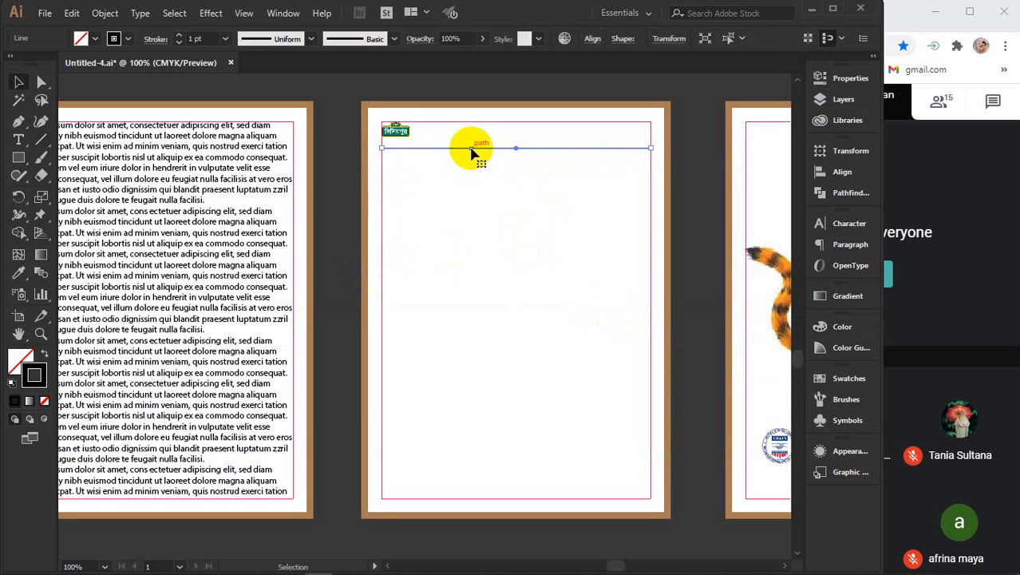
{"action": "left_click_drag", "start_coordinate": [470, 150], "coordinate": [470, 171]}
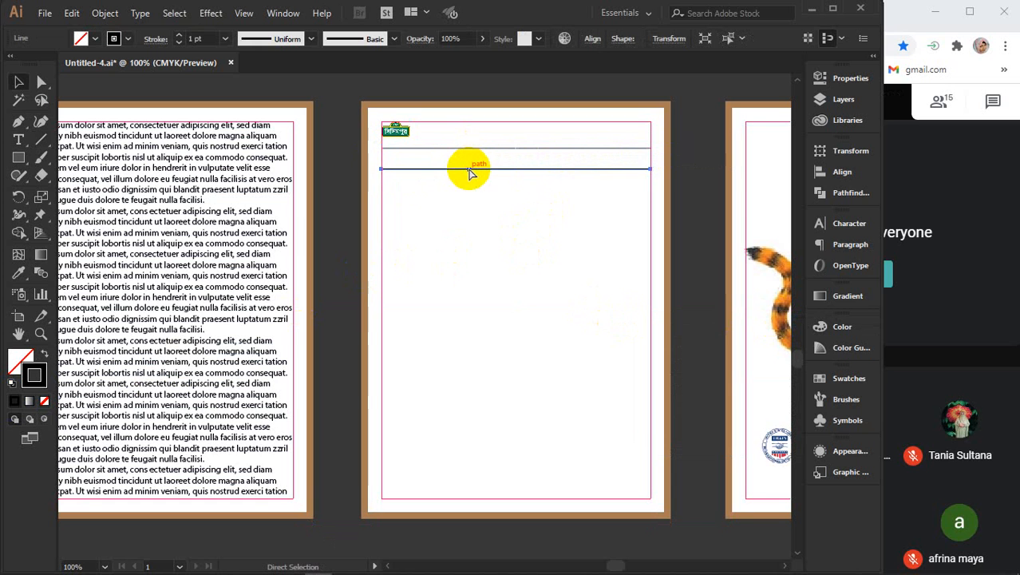
{"action": "key", "text": "ctrl+d"}
{"action": "key", "text": "ctrl+d"}
{"action": "key", "text": "ctrl+d"}
{"action": "key", "text": "ctrl+d"}
{"action": "key", "text": "ctrl+d"}
{"action": "key", "text": "ctrl+d"}
{"action": "key", "text": "ctrl+d"}
{"action": "key", "text": "ctrl+d"}
{"action": "key", "text": "ctrl+d"}
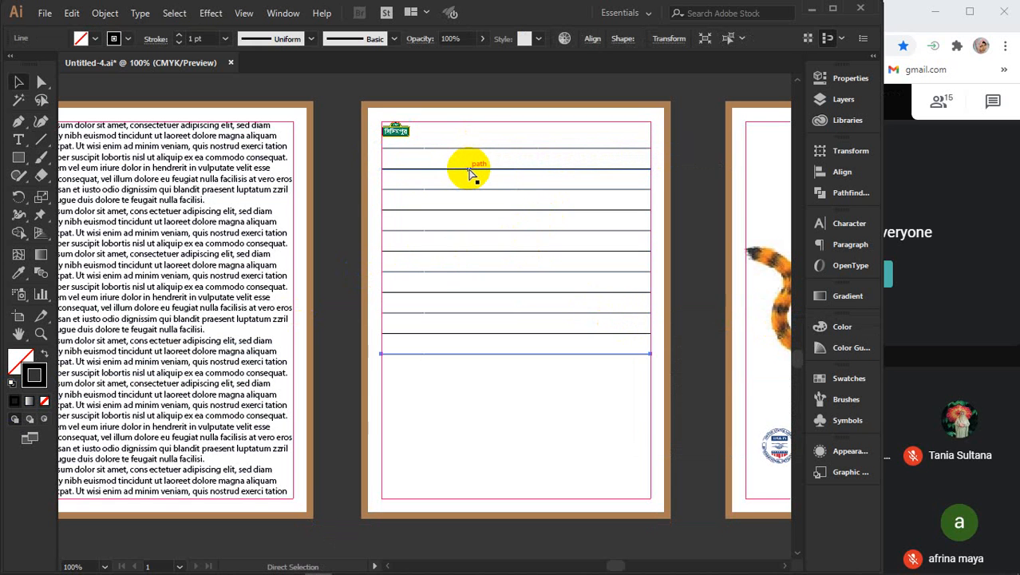
{"action": "key", "text": "ctrl+d"}
{"action": "key", "text": "ctrl+d"}
{"action": "key", "text": "ctrl+d"}
{"action": "key", "text": "ctrl+d"}
{"action": "key", "text": "ctrl+d"}
{"action": "key", "text": "ctrl+d"}
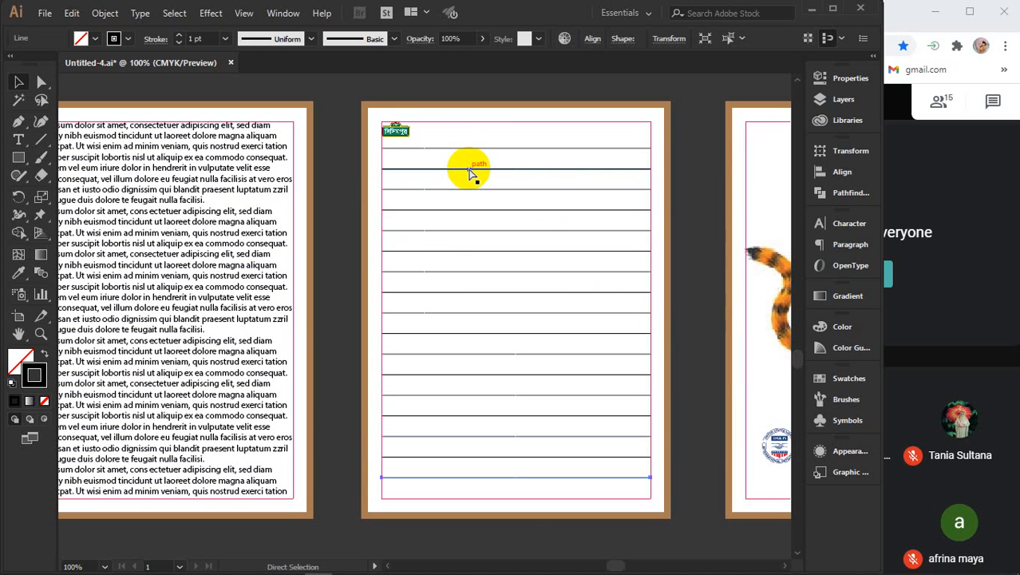
{"action": "left_click", "coordinate": [688, 177]}
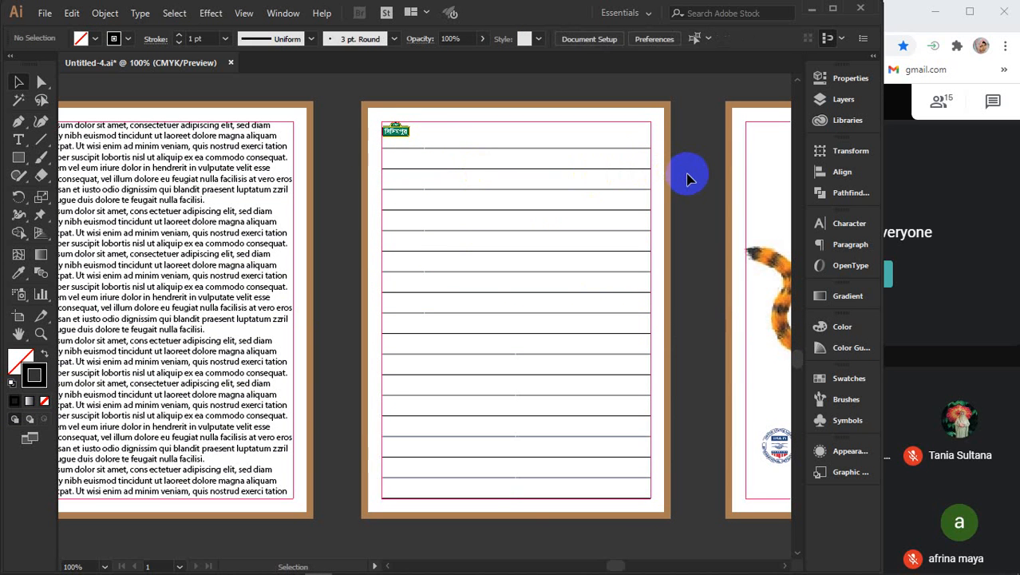
- Select the brown frame rectangles around all four pages and hide them
{"action": "key", "text": "ctrl+minus"}
{"action": "key", "text": "ctrl+minus"}
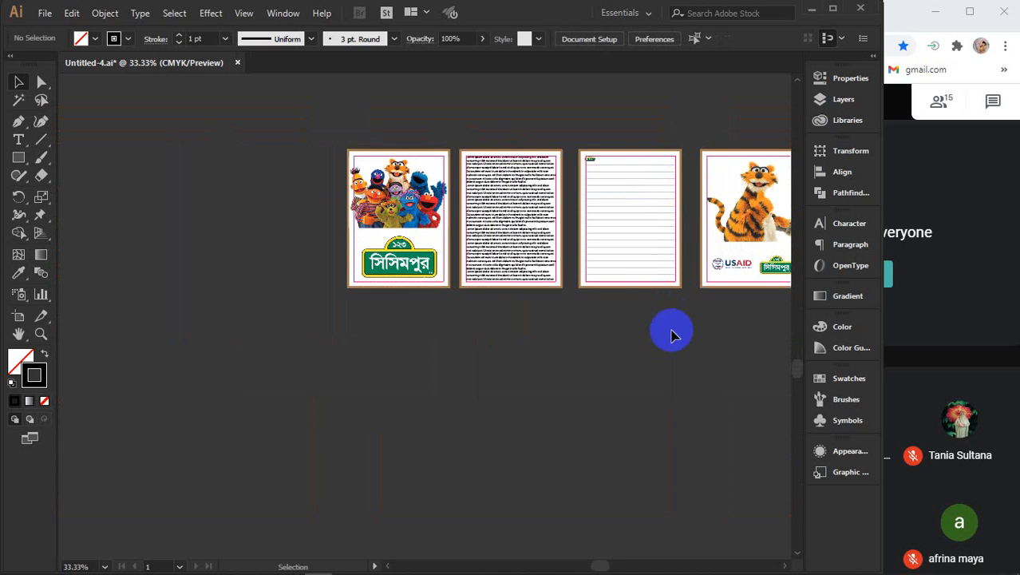
{"action": "left_click_drag", "start_coordinate": [672, 330], "coordinate": [585, 369]}
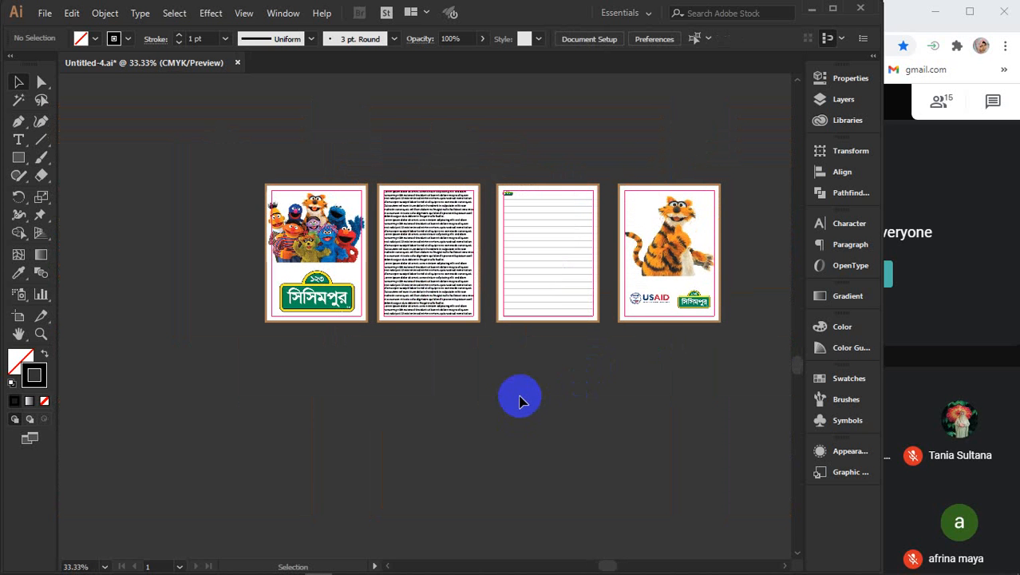
{"action": "scroll", "coordinate": [342, 388], "scroll_direction": "up", "scroll_amount": 1}
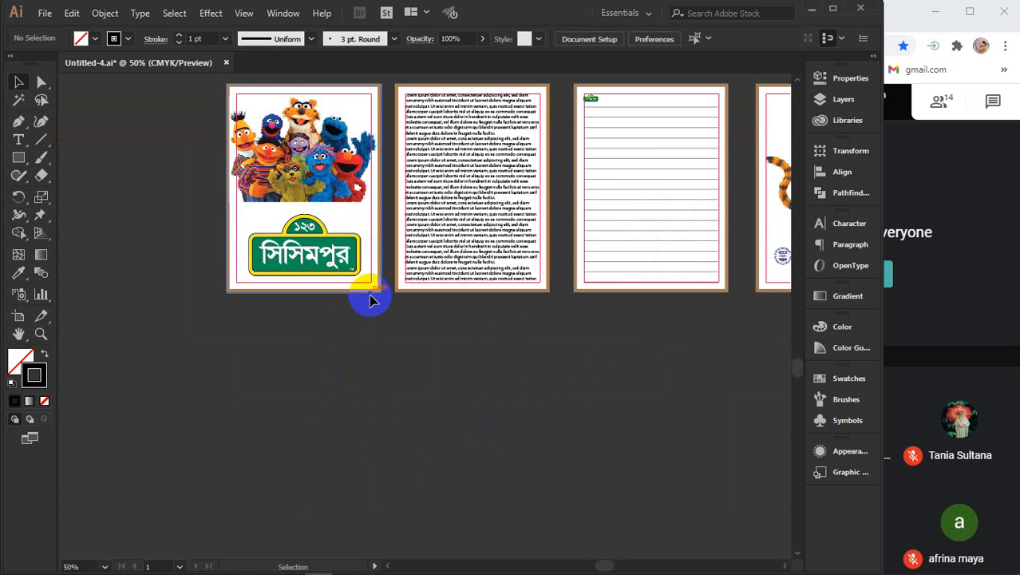
{"action": "left_click_drag", "start_coordinate": [371, 319], "coordinate": [778, 297]}
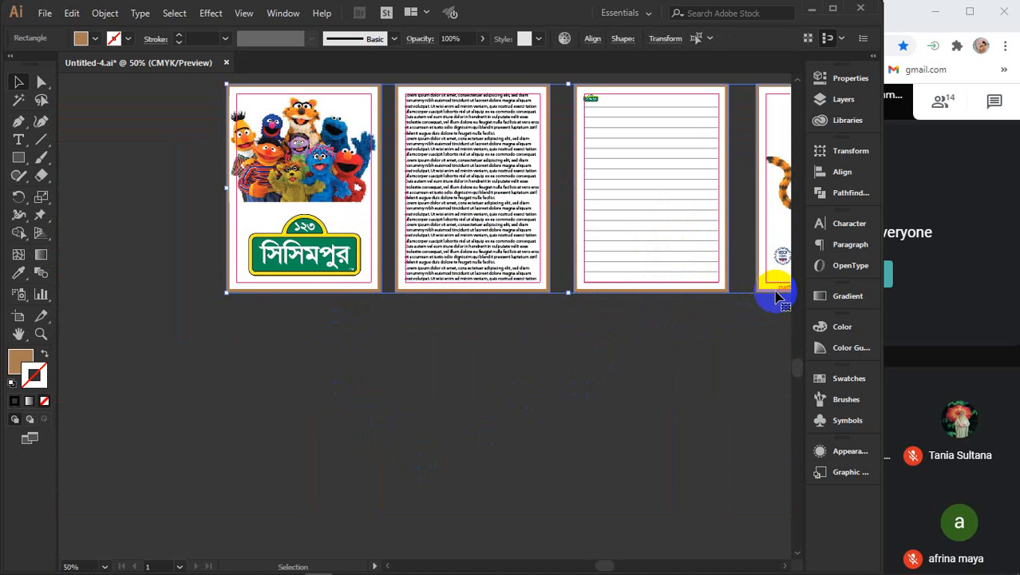
{"action": "left_click", "coordinate": [773, 297]}
{"action": "left_click_drag", "start_coordinate": [399, 348], "coordinate": [396, 386]}
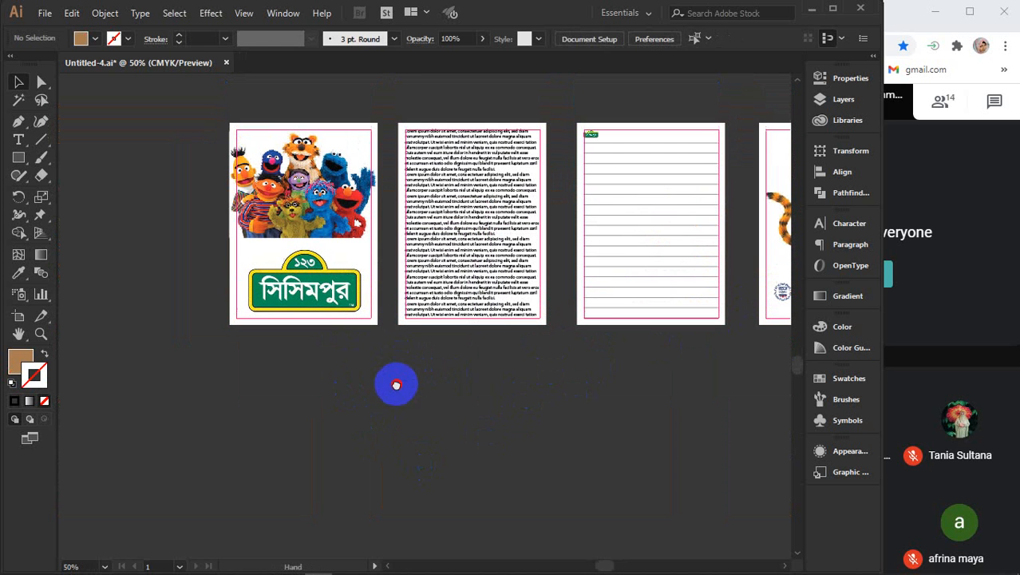
- Group the content of each of the four pages separately, and bring back the hidden brown frames
{"action": "left_click_drag", "start_coordinate": [212, 112], "coordinate": [380, 346]}
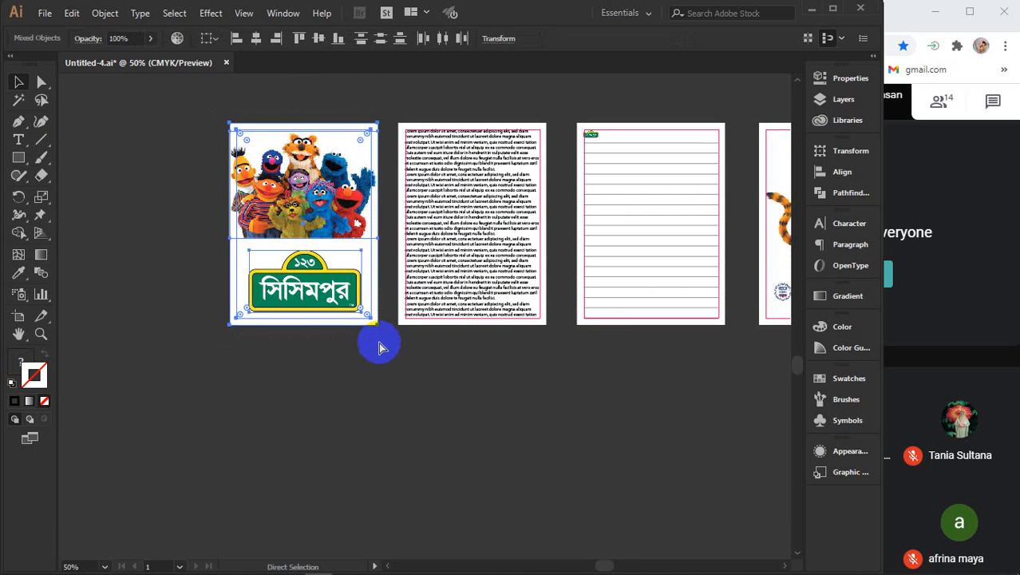
{"action": "left_click_drag", "start_coordinate": [407, 83], "coordinate": [517, 372]}
{"action": "left_click_drag", "start_coordinate": [590, 102], "coordinate": [713, 360]}
{"action": "left_click_drag", "start_coordinate": [754, 112], "coordinate": [717, 353]}
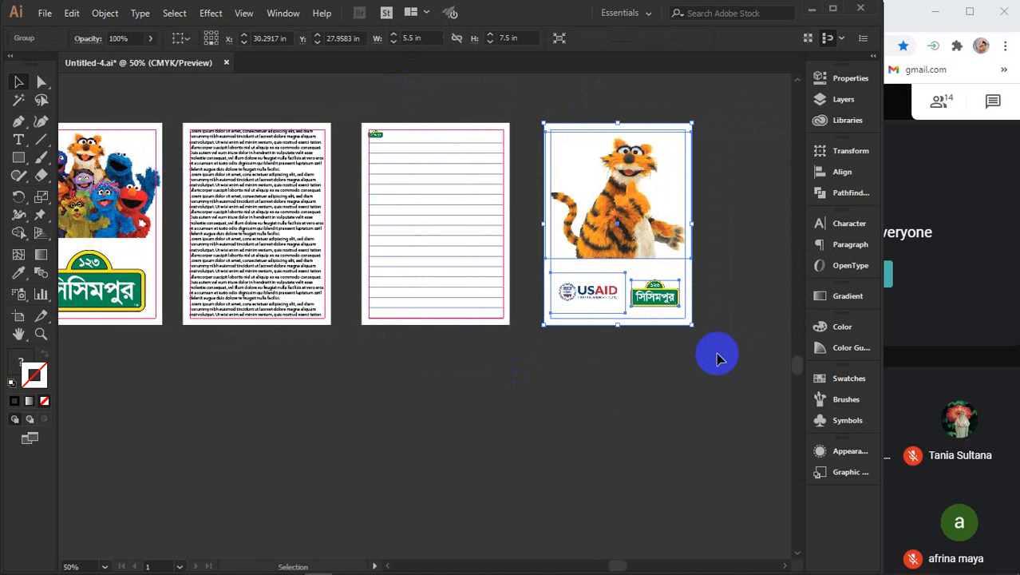
{"action": "key", "text": "space"}
{"action": "left_click_drag", "start_coordinate": [346, 448], "coordinate": [473, 435]}
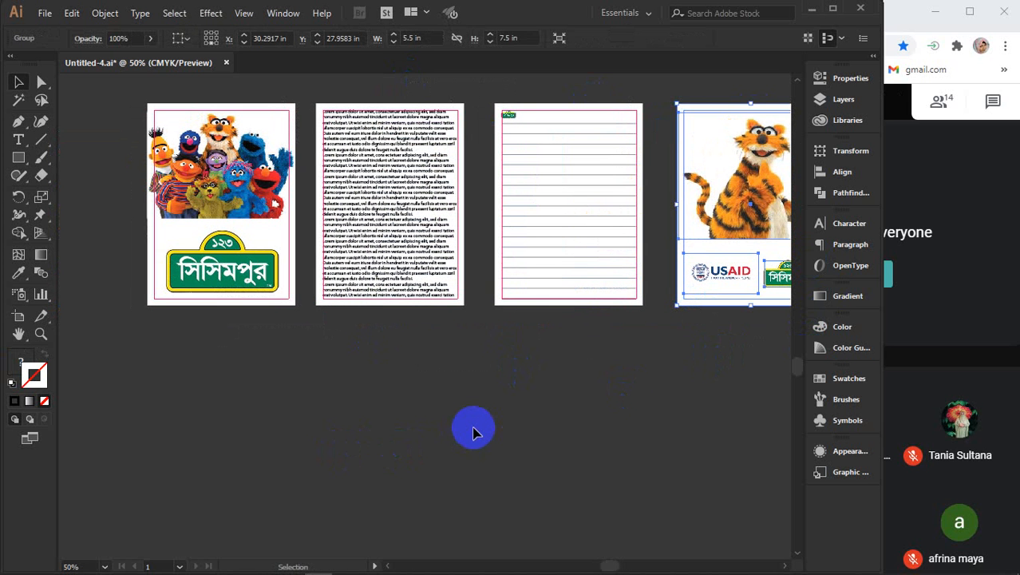
{"action": "left_click", "coordinate": [472, 431]}
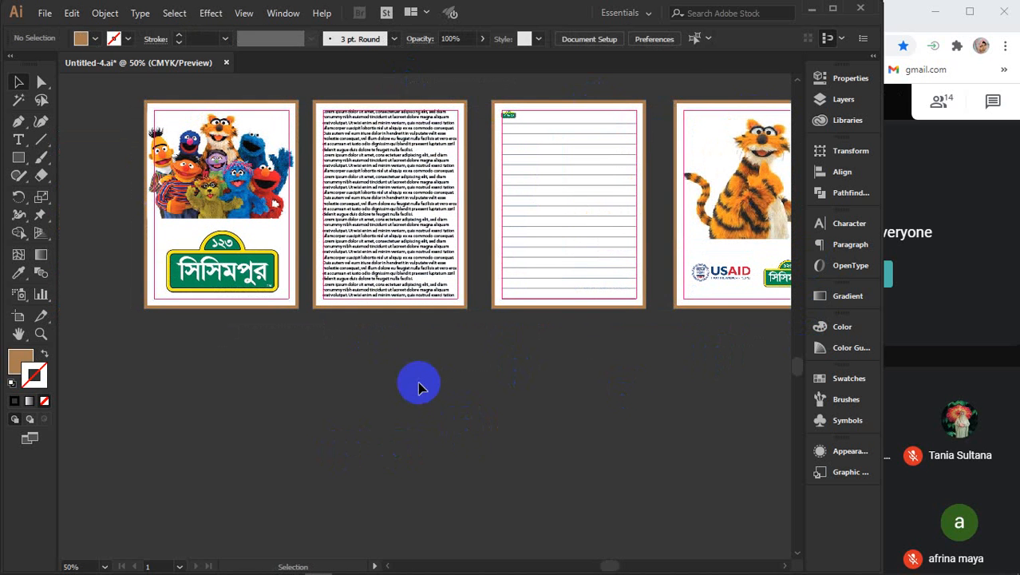
- Add the text "FRONT part" below the first page and enlarge it to about two thirds of the page's width
{"action": "key", "text": "space"}
{"action": "left_click_drag", "start_coordinate": [417, 382], "coordinate": [392, 421]}
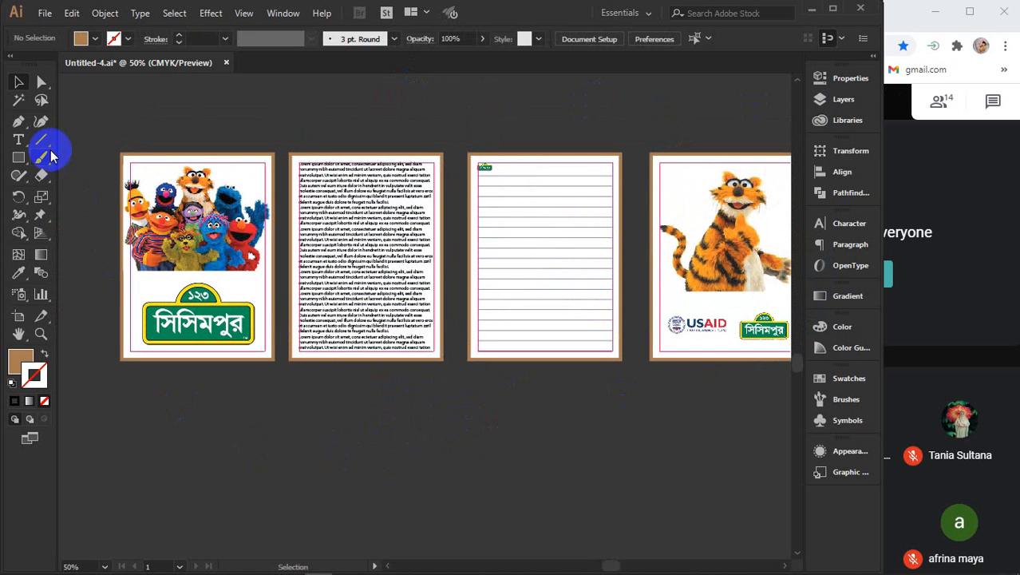
{"action": "left_click", "coordinate": [19, 142]}
{"action": "left_click", "coordinate": [148, 375]}
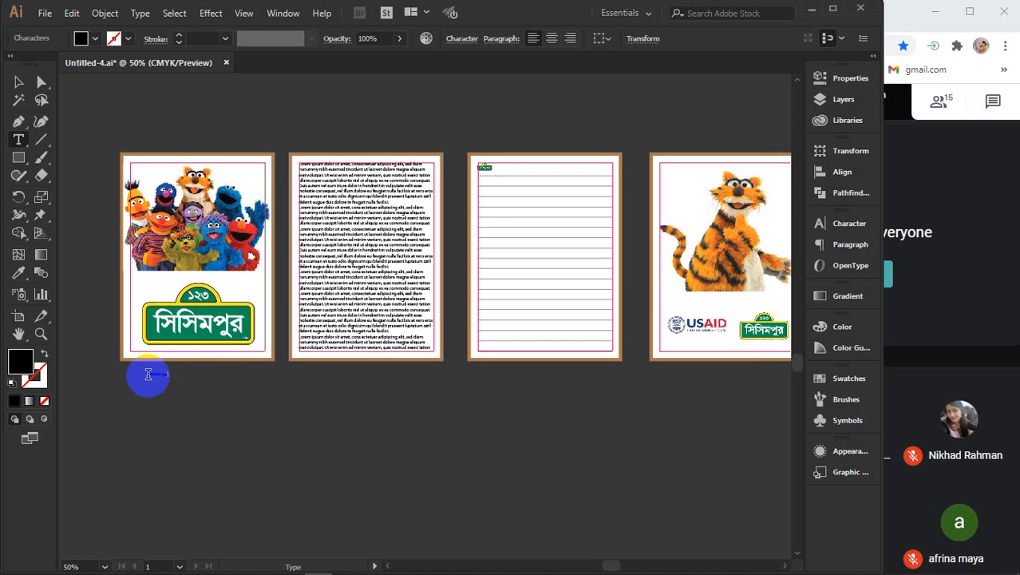
{"action": "left_click", "coordinate": [18, 81]}
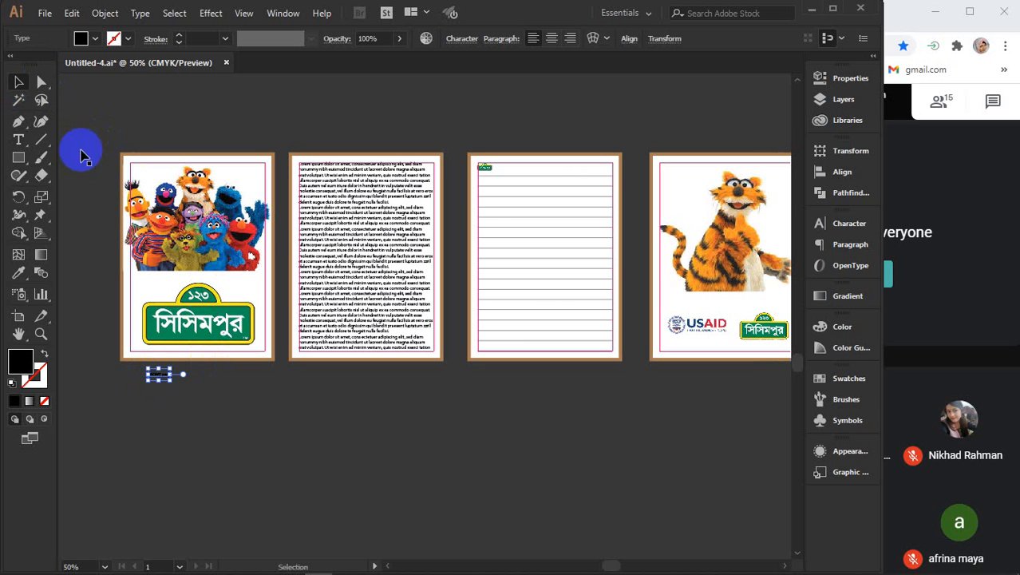
{"action": "left_click_drag", "start_coordinate": [165, 378], "coordinate": [210, 380]}
- Change the fill color of the "FRONT part" label to white
{"action": "left_click", "coordinate": [20, 364]}
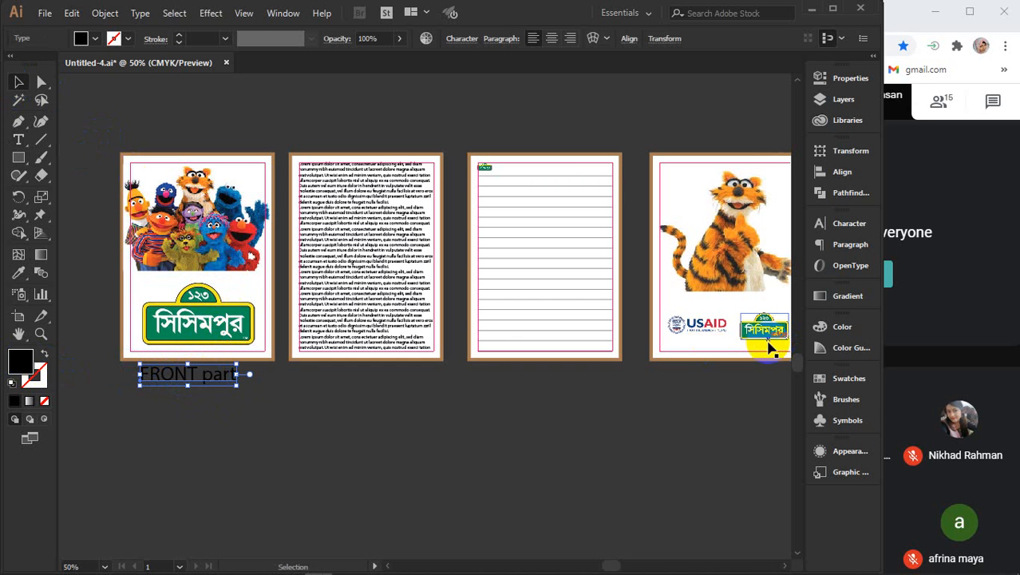
{"action": "double_click", "coordinate": [16, 368]}
{"action": "left_click_drag", "start_coordinate": [699, 355], "coordinate": [660, 320]}
{"action": "left_click", "coordinate": [998, 337]}
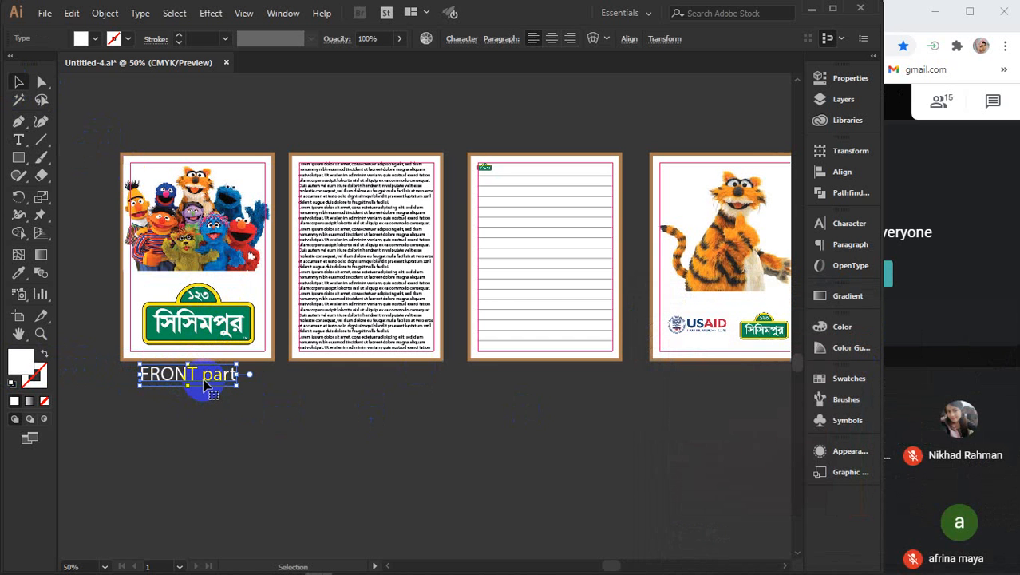
- Nudge the "FRONT part" label slightly down and place evenly spaced copies of it below the other three booklet pages
{"action": "key", "text": "Down"}
{"action": "key", "text": "Down"}
{"action": "key", "text": "Down"}
{"action": "key", "text": "Down"}
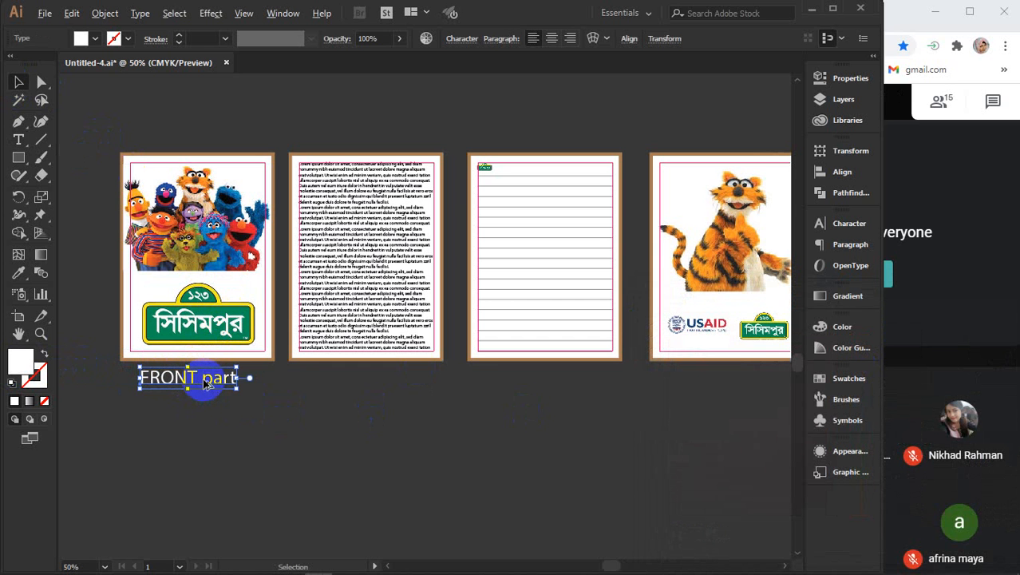
{"action": "left_click_drag", "start_coordinate": [204, 383], "coordinate": [372, 391]}
{"action": "key", "text": "ctrl+d"}
{"action": "key", "text": "ctrl+d"}
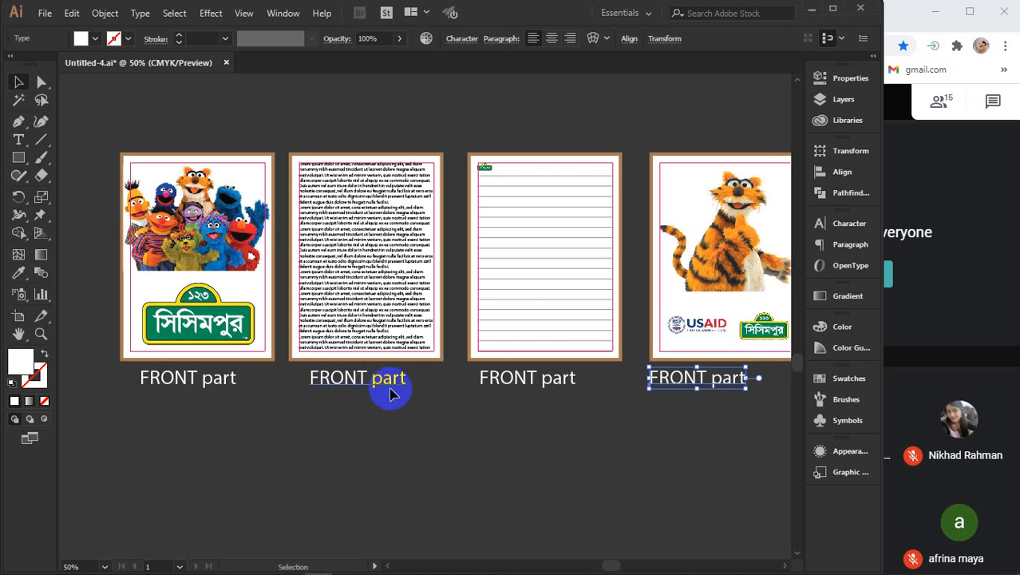
- Change the label below the second booklet page to "FRONT inner part"
{"action": "left_click", "coordinate": [18, 139]}
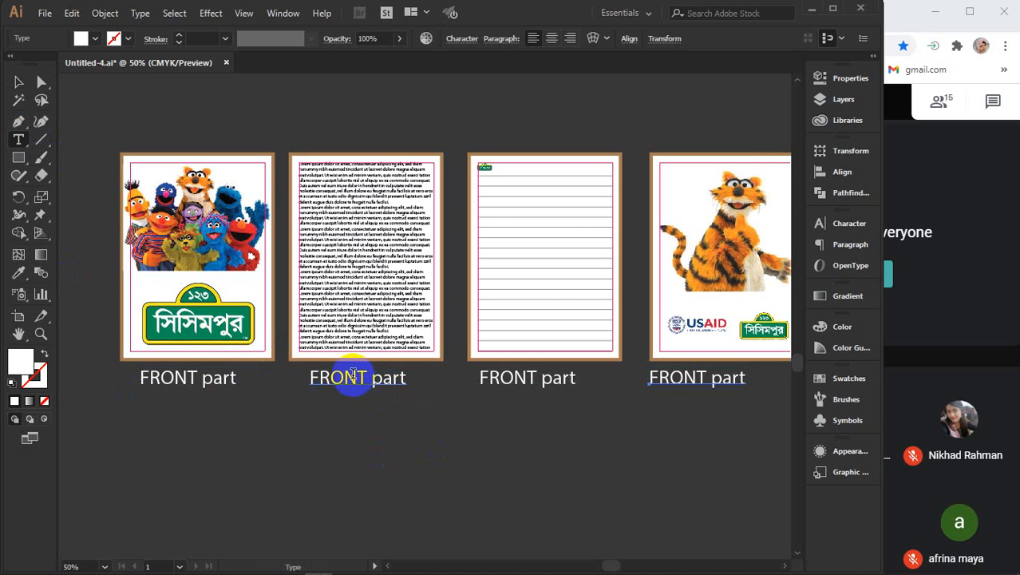
{"action": "left_click_drag", "start_coordinate": [373, 377], "coordinate": [440, 380]}
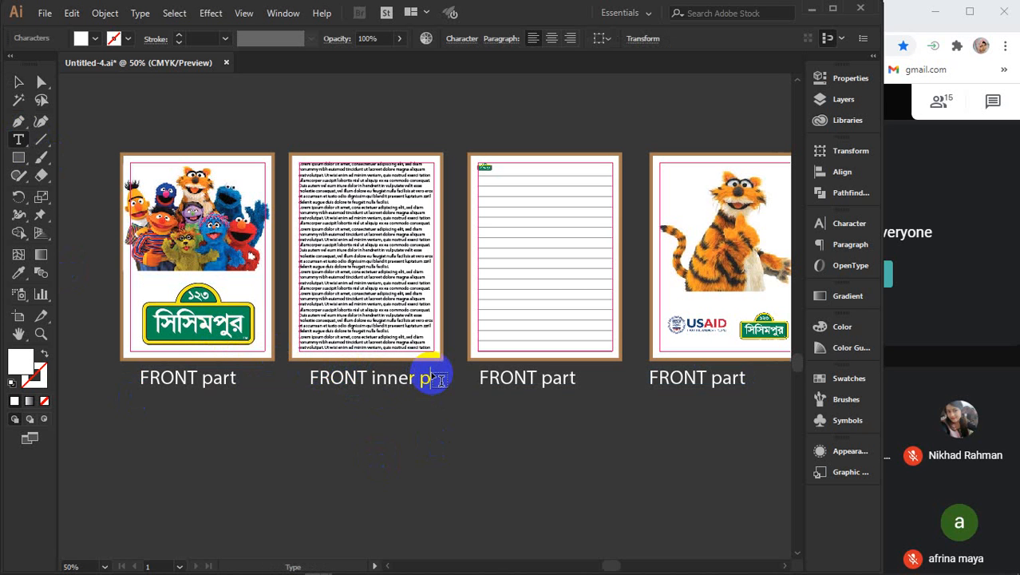
{"action": "left_click", "coordinate": [485, 371]}
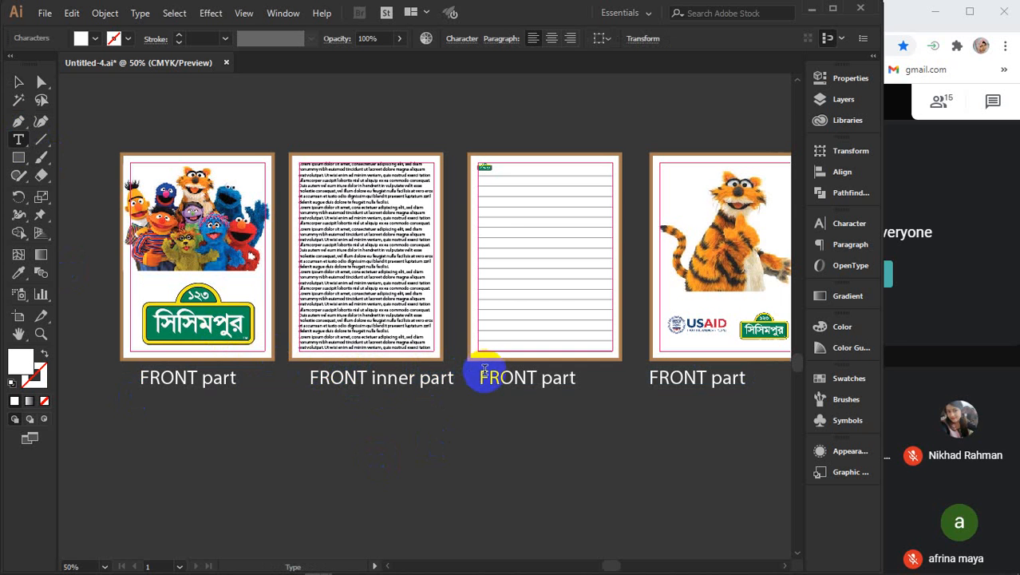
- Change the label below the ruled page to "leaf" and the one below the tiger page to "BACK part"
{"action": "left_click_drag", "start_coordinate": [480, 374], "coordinate": [526, 477]}
{"action": "key", "text": "ctrl+z"}
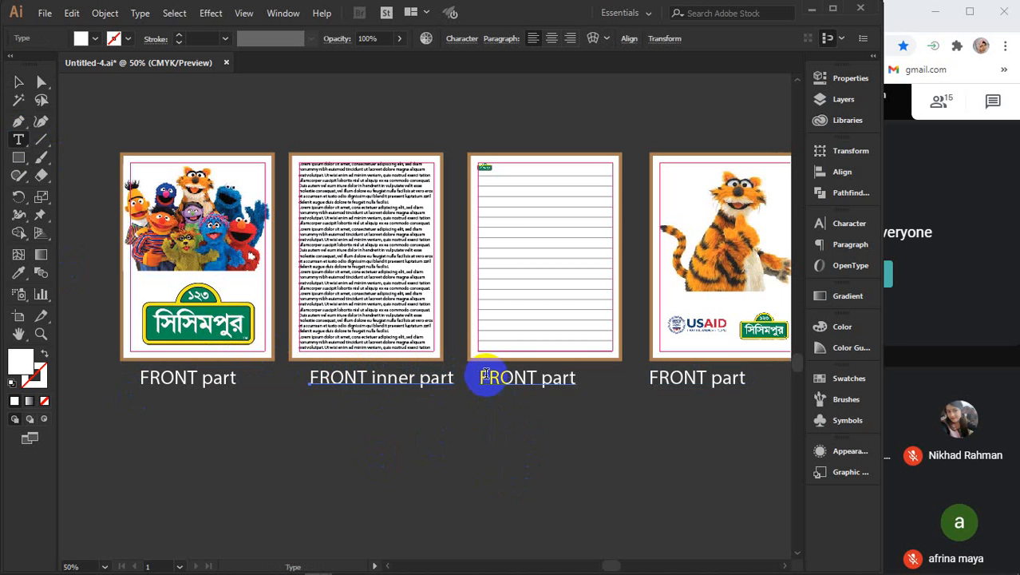
{"action": "left_click_drag", "start_coordinate": [481, 377], "coordinate": [630, 389]}
{"action": "key", "text": "BackSpace"}
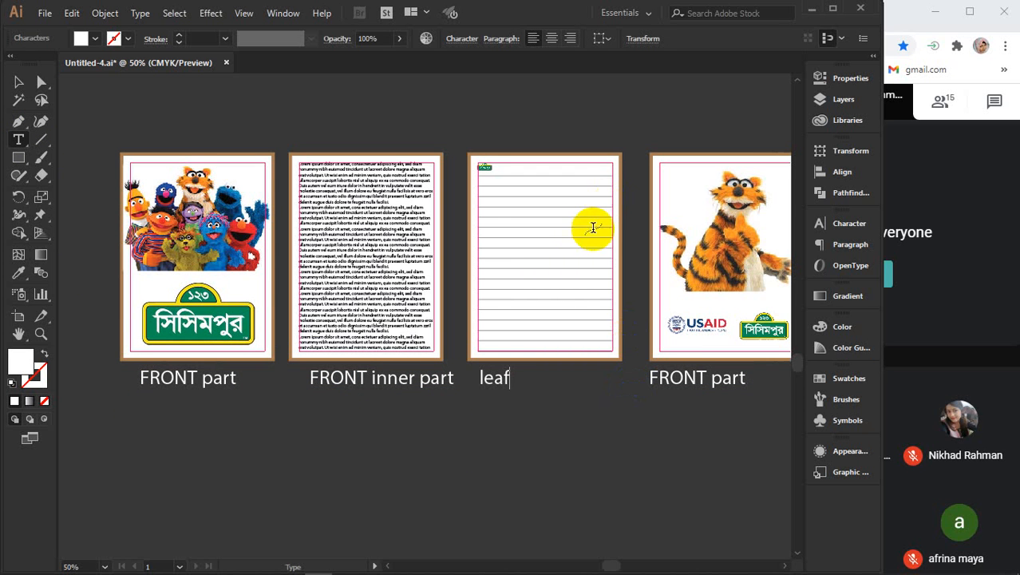
{"action": "left_click_drag", "start_coordinate": [650, 373], "coordinate": [700, 375]}
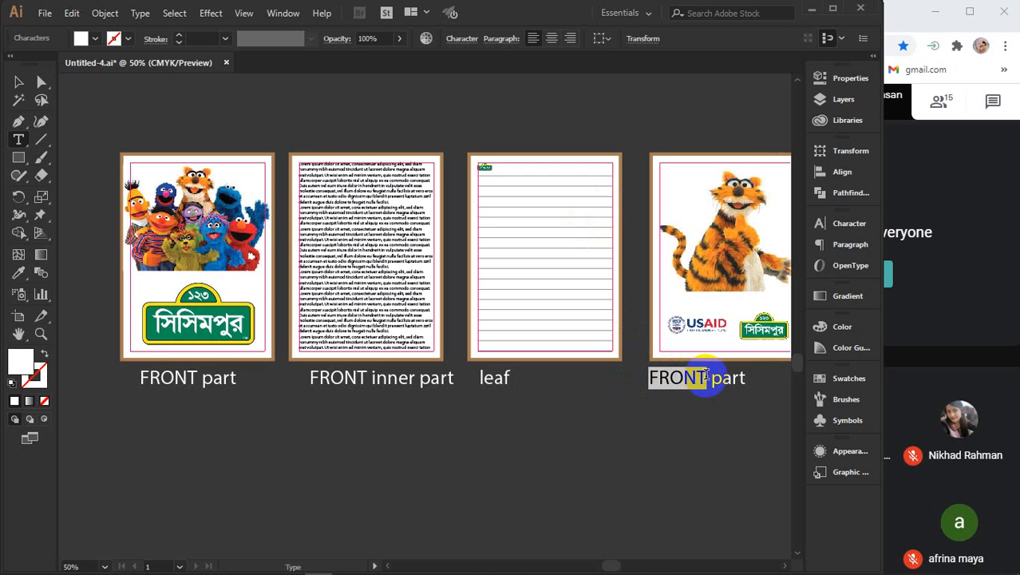
{"action": "type", "text": "BACK"}
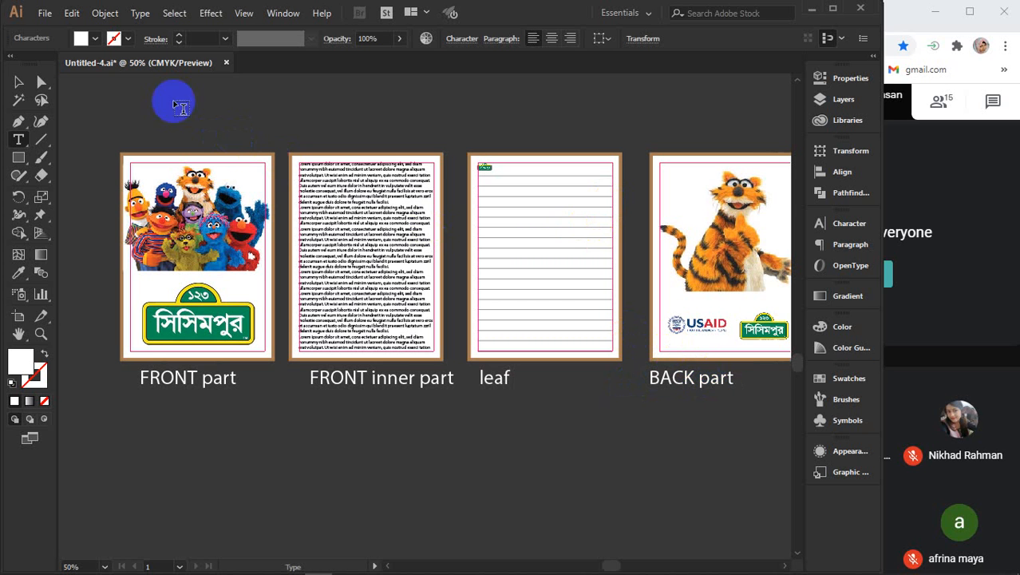
- Center the "FRONT inner part", "leaf" and "BACK part" labels horizontally beneath their own pages
{"action": "left_click", "coordinate": [18, 83]}
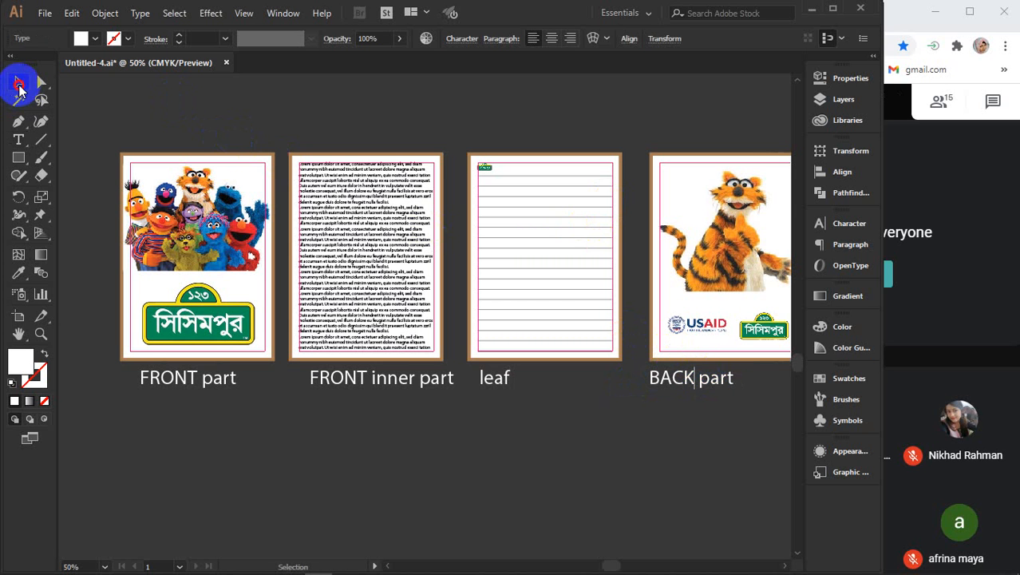
{"action": "left_click", "coordinate": [391, 403]}
{"action": "left_click_drag", "start_coordinate": [376, 380], "coordinate": [364, 387]}
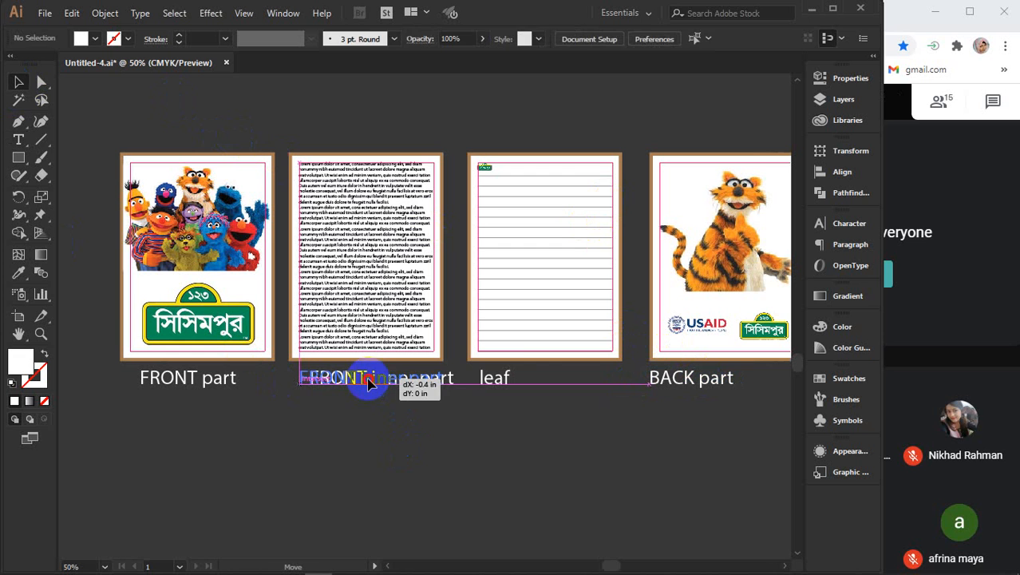
{"action": "left_click_drag", "start_coordinate": [484, 396], "coordinate": [548, 380]}
{"action": "left_click_drag", "start_coordinate": [675, 380], "coordinate": [727, 380]}
{"action": "left_click", "coordinate": [693, 430]}
{"action": "scroll", "coordinate": [691, 429], "scroll_direction": "down", "scroll_amount": 1}
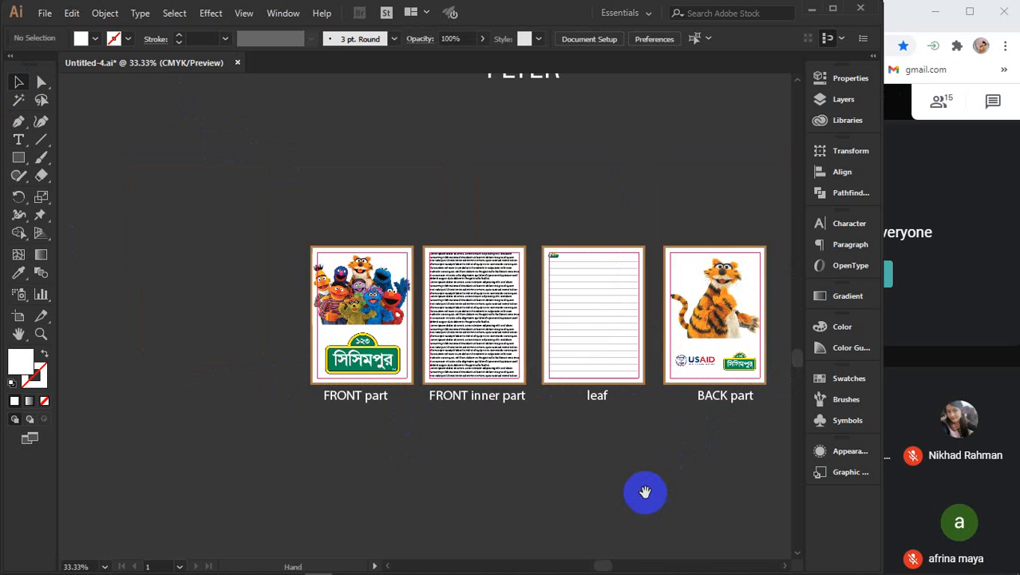
{"action": "left_click_drag", "start_coordinate": [645, 491], "coordinate": [572, 465]}
{"action": "left_click_drag", "start_coordinate": [209, 173], "coordinate": [708, 441]}
{"action": "left_click", "coordinate": [570, 458]}
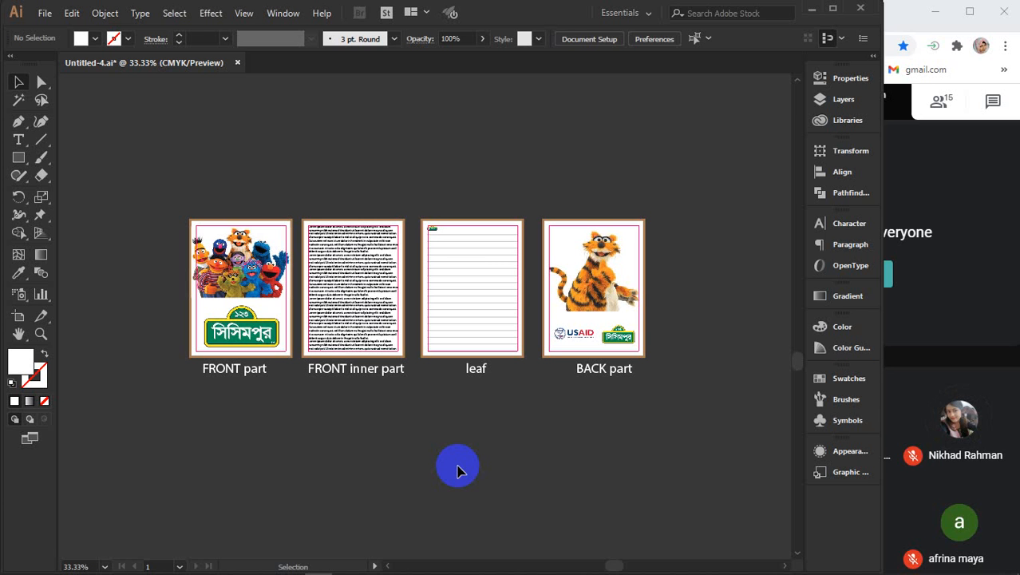
{"action": "scroll", "coordinate": [341, 496], "scroll_direction": "up", "scroll_amount": 2}
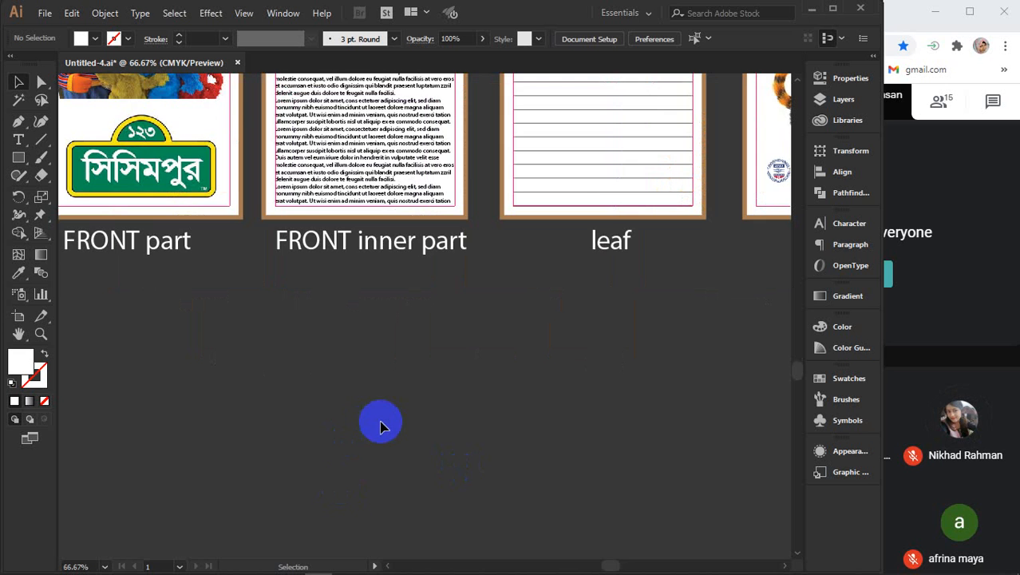
{"action": "scroll", "coordinate": [380, 427], "scroll_direction": "down", "scroll_amount": 2}
{"action": "left_click_drag", "start_coordinate": [123, 158], "coordinate": [646, 427]}
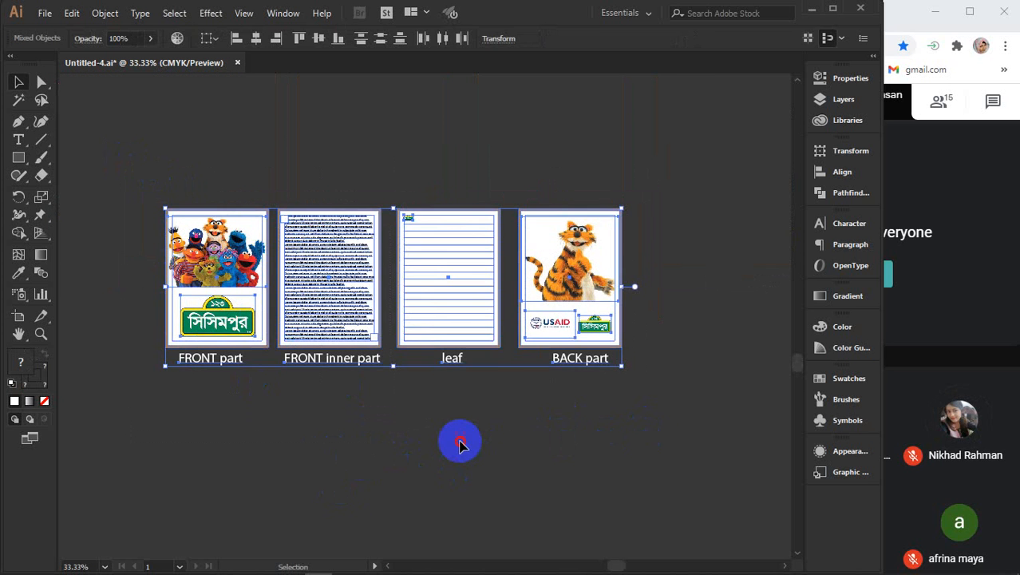
{"action": "left_click", "coordinate": [459, 443]}
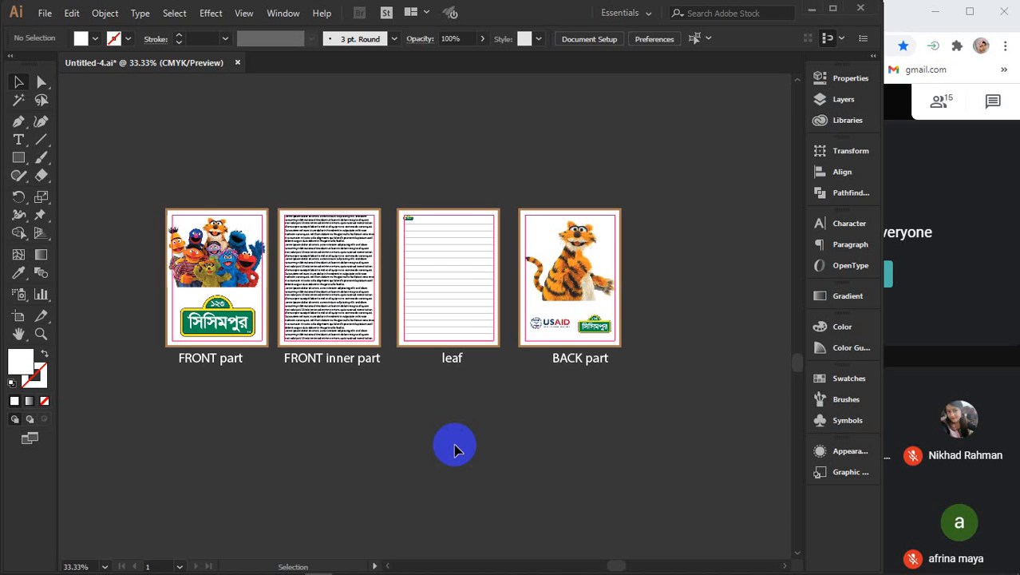
{"action": "left_click", "coordinate": [947, 253]}
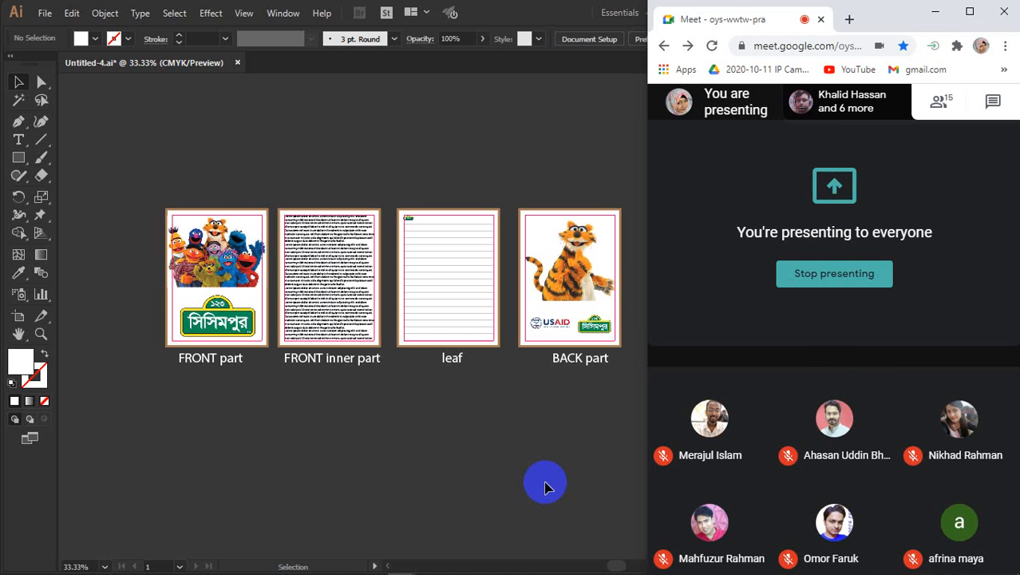
{"action": "left_click", "coordinate": [416, 480]}
- Move the "FLYER" title slightly down to make room below the two blank flyer pages
{"action": "scroll", "coordinate": [416, 480], "scroll_direction": "down", "scroll_amount": 2}
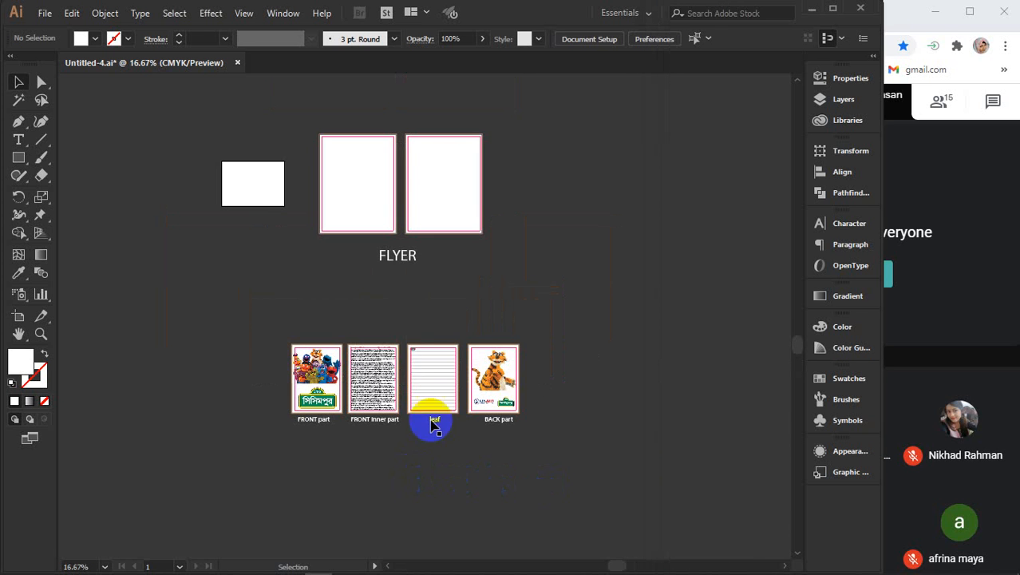
{"action": "left_click_drag", "start_coordinate": [304, 118], "coordinate": [503, 276]}
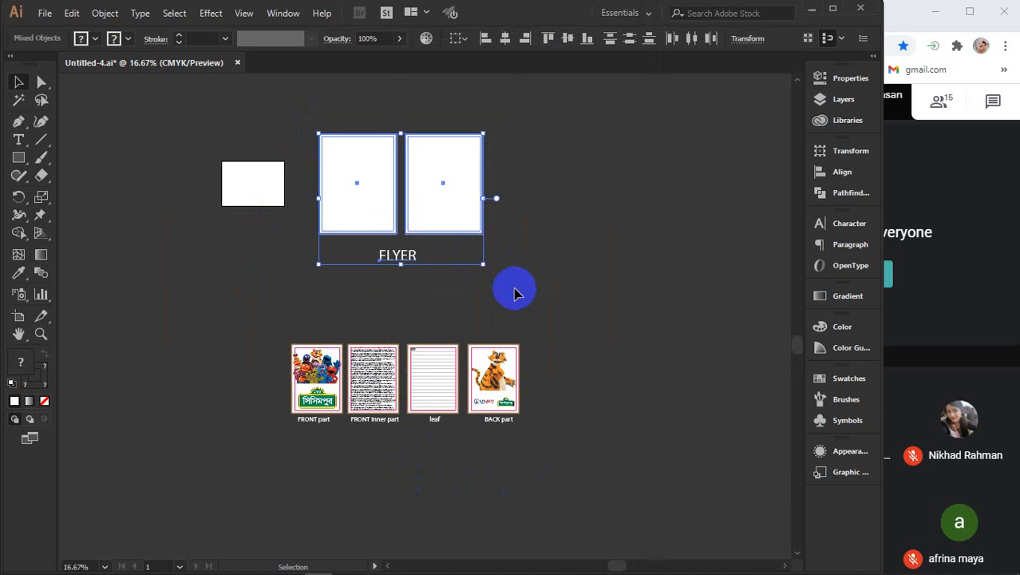
{"action": "left_click", "coordinate": [494, 254]}
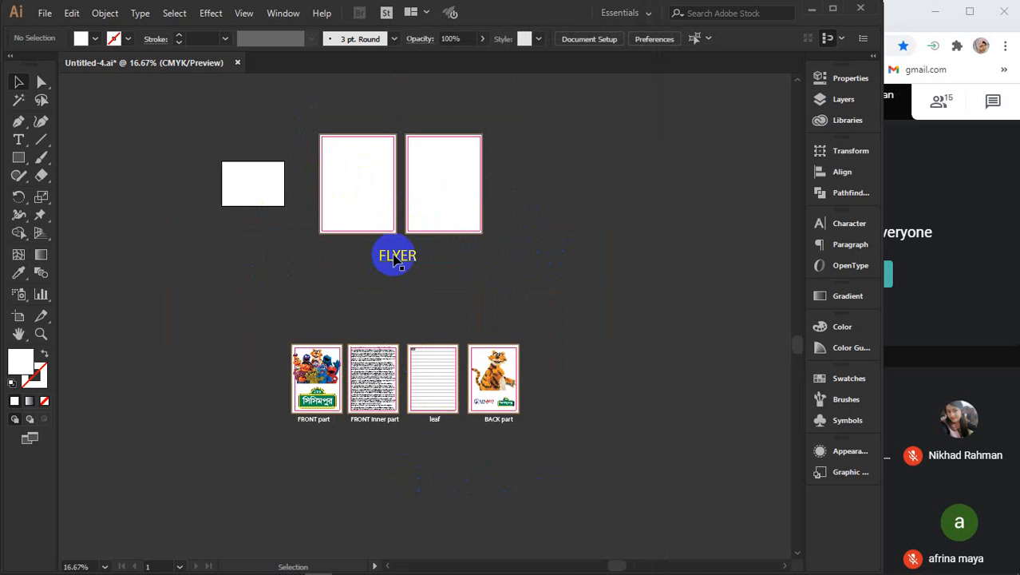
{"action": "mouse_move", "coordinate": [396, 257]}
{"action": "left_mouse_down"}
{"action": "mouse_move", "coordinate": [359, 252]}
{"action": "mouse_move", "coordinate": [393, 267]}
{"action": "left_mouse_up"}
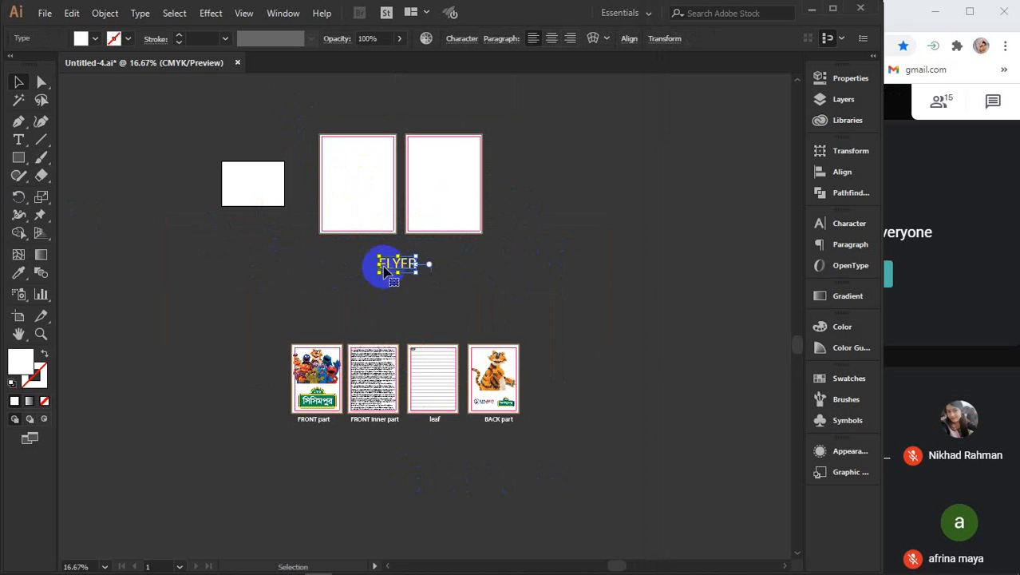
{"action": "key", "text": "super"}
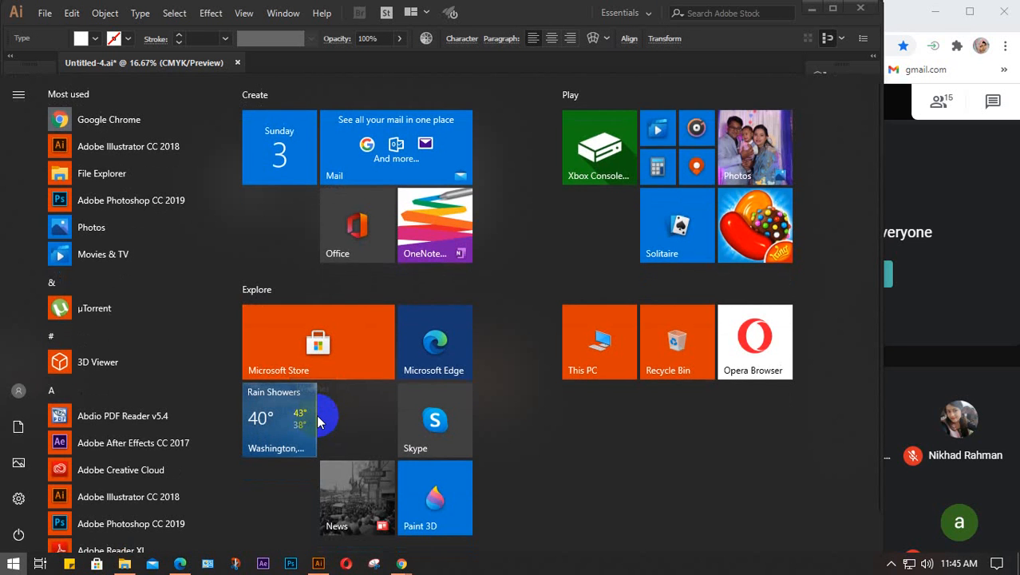
{"action": "key", "text": "super"}
- Copy the booklet's "FRONT part" and "BACK part" labels together to the space just below the flyer pages
{"action": "left_click", "coordinate": [312, 421]}
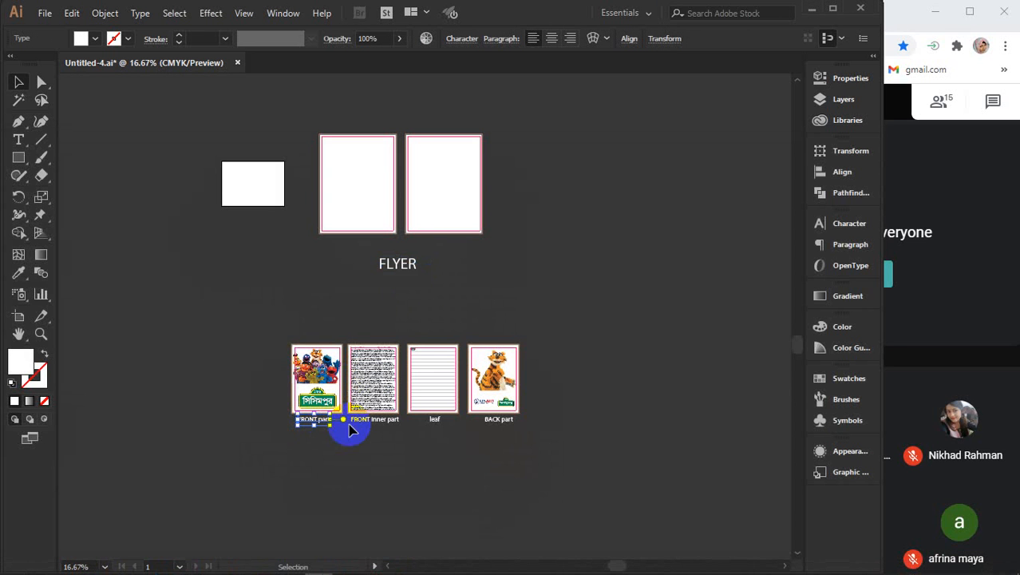
{"action": "left_click", "coordinate": [503, 423], "text": "shift"}
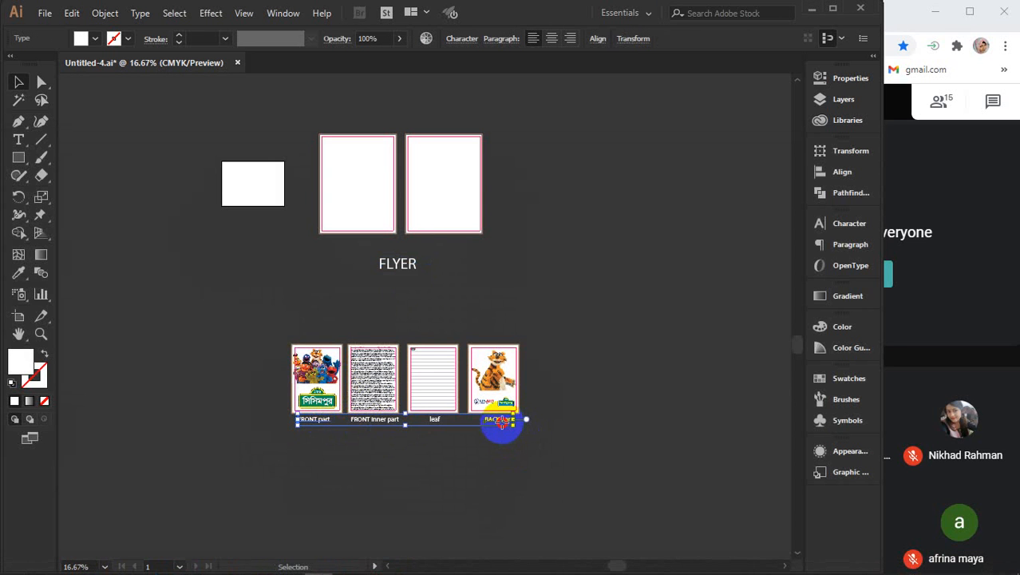
{"action": "left_click_drag", "start_coordinate": [502, 426], "coordinate": [487, 257]}
{"action": "key", "text": "super"}
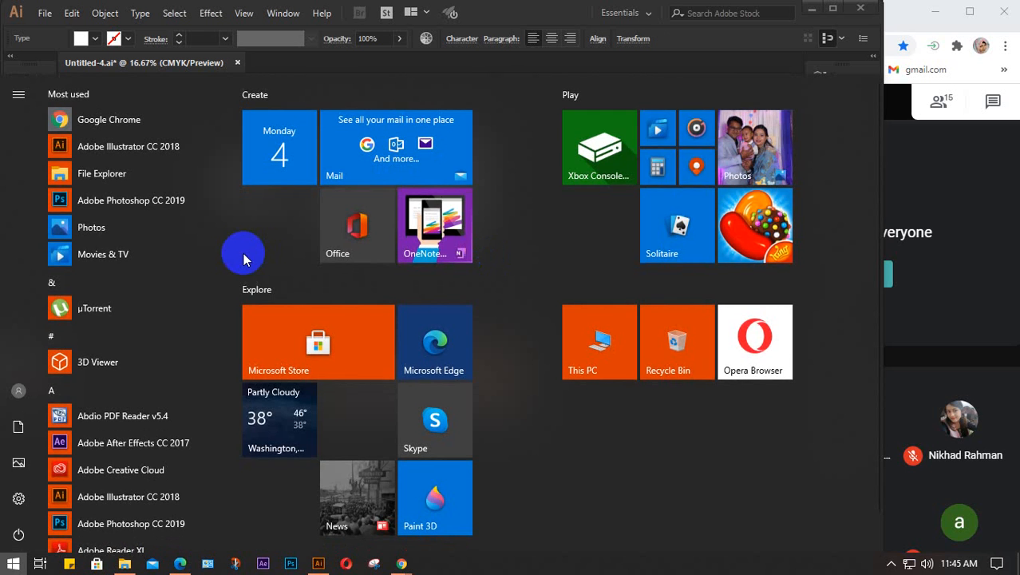
{"action": "key", "text": "super"}
{"action": "left_click", "coordinate": [243, 257]}
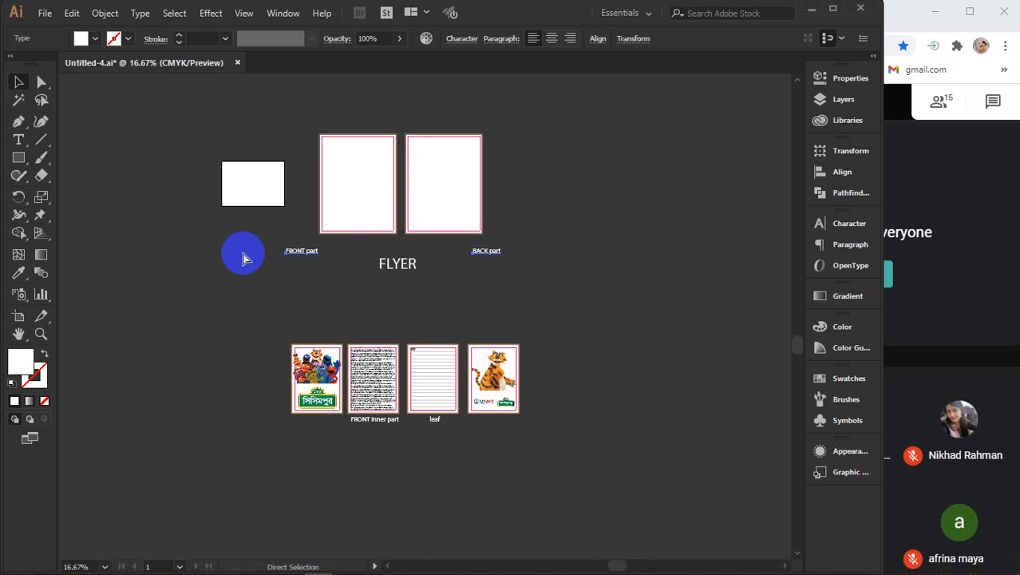
{"action": "key", "text": "ctrl+z"}
{"action": "left_click_drag", "start_coordinate": [306, 421], "coordinate": [323, 247]}
- Center the copied "FRONT part" and "BACK part" labels beneath the two flyer pages, and move the "FLYER" title up between them
{"action": "left_click", "coordinate": [19, 139]}
{"action": "scroll", "coordinate": [323, 246], "scroll_direction": "up", "scroll_amount": 3}
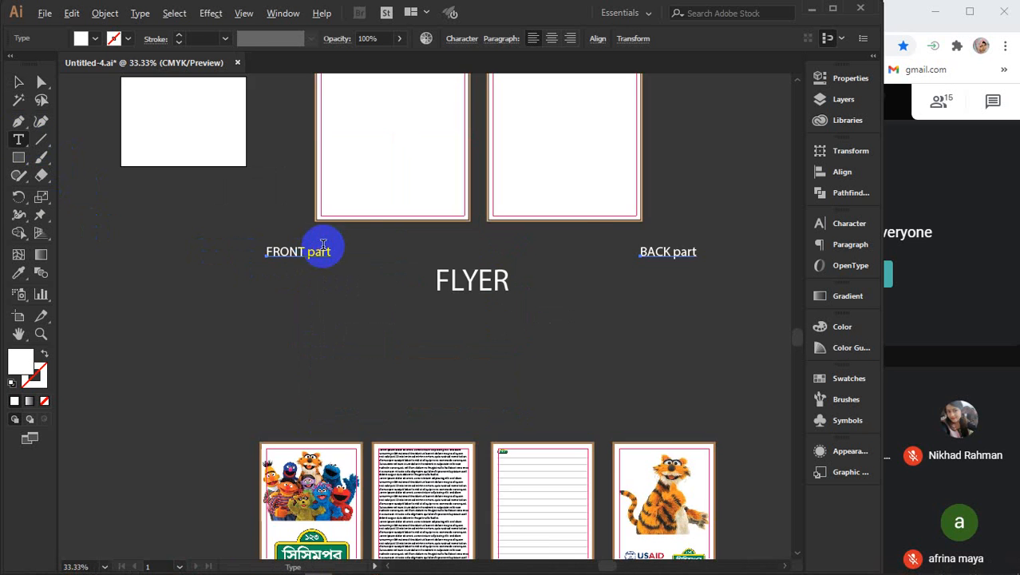
{"action": "left_click", "coordinate": [19, 82]}
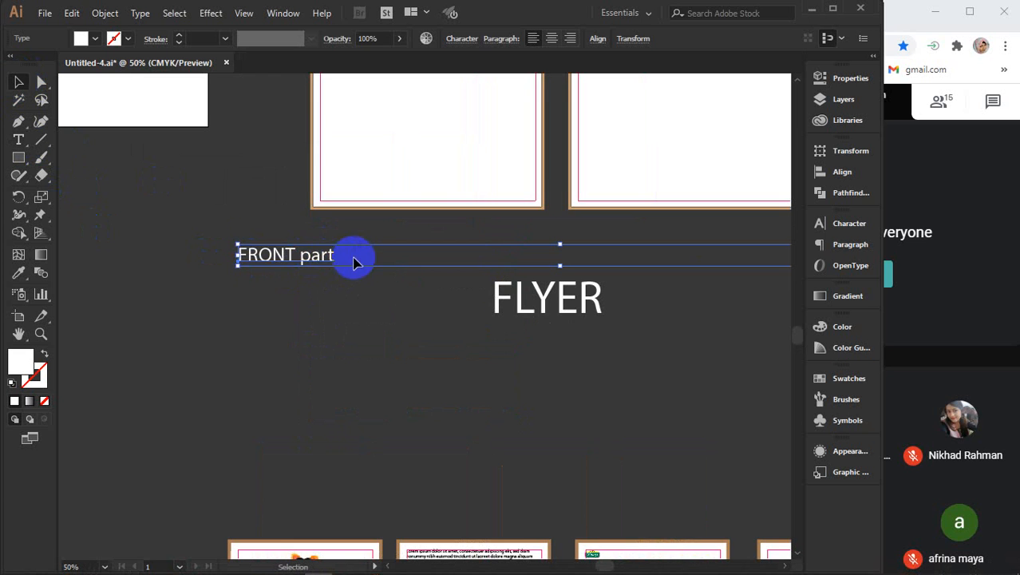
{"action": "scroll", "coordinate": [353, 257], "scroll_direction": "down", "scroll_amount": 1}
{"action": "left_click", "coordinate": [364, 310]}
{"action": "left_click_drag", "start_coordinate": [390, 347], "coordinate": [345, 418]}
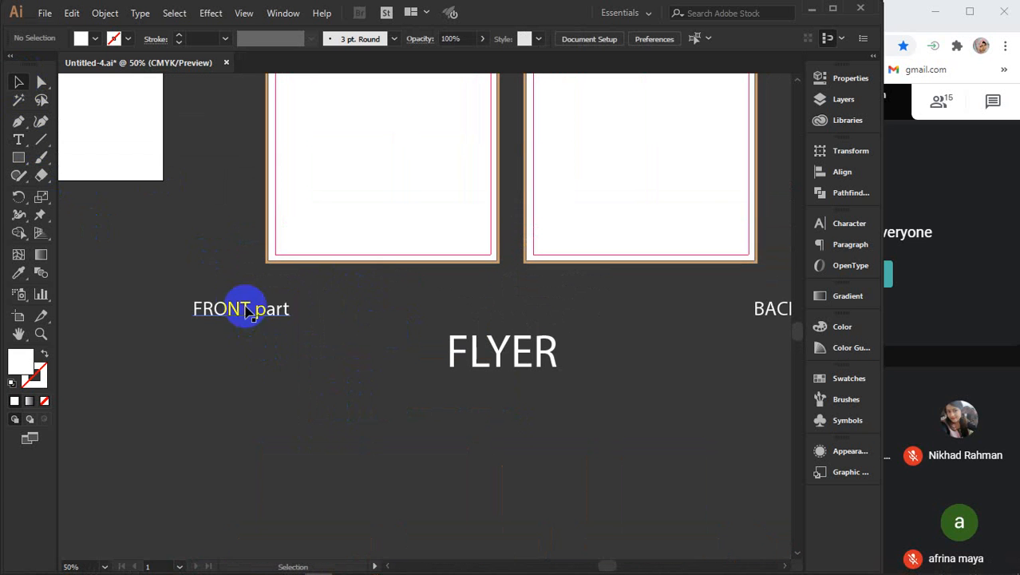
{"action": "left_click_drag", "start_coordinate": [242, 308], "coordinate": [380, 291]}
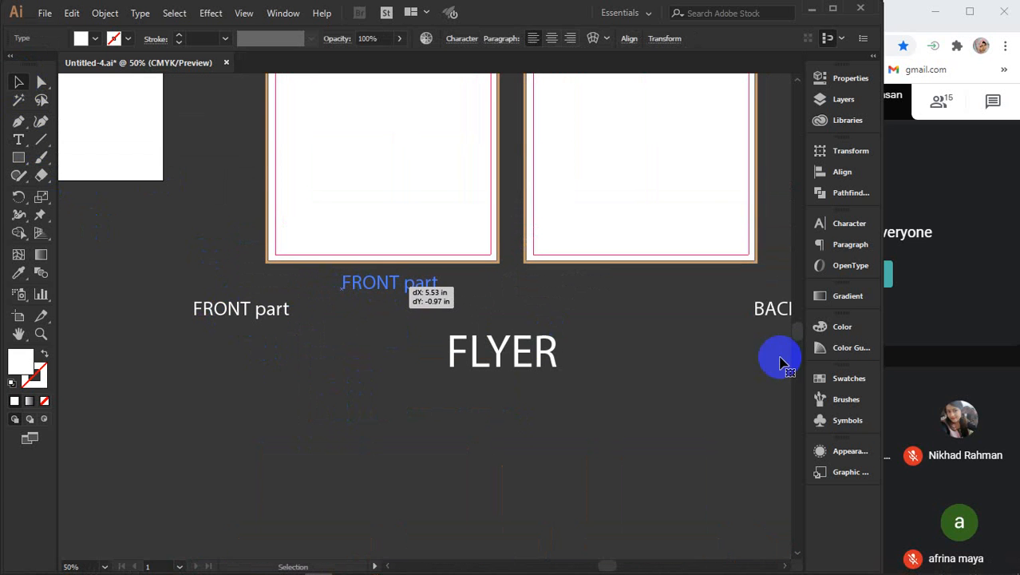
{"action": "left_click_drag", "start_coordinate": [774, 310], "coordinate": [632, 286]}
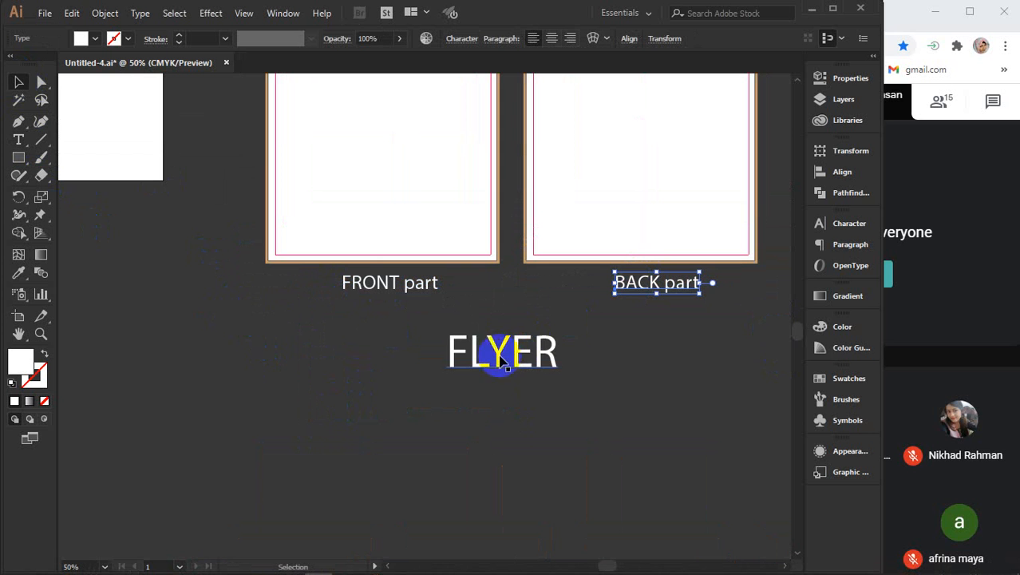
{"action": "left_click_drag", "start_coordinate": [490, 358], "coordinate": [515, 328]}
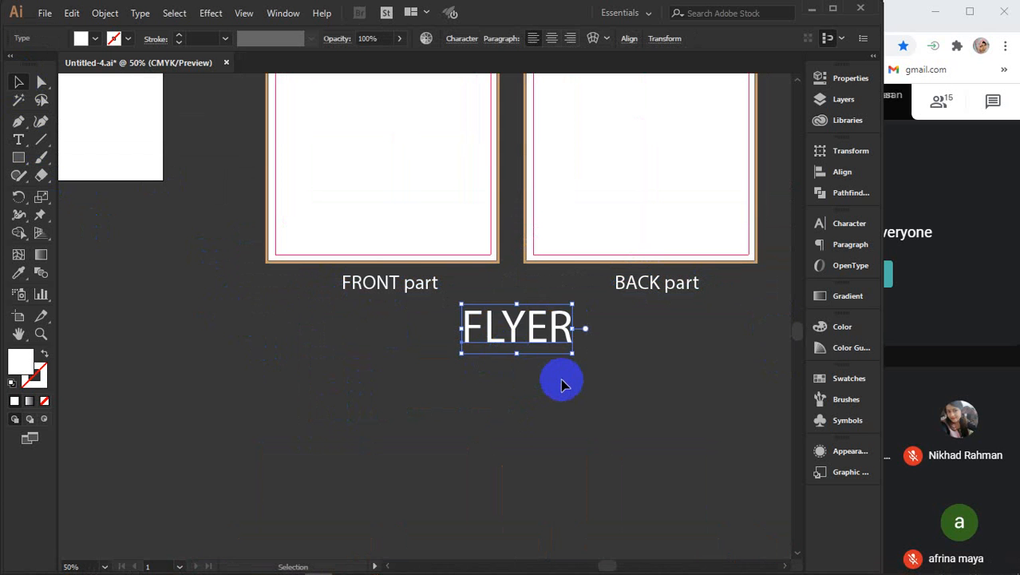
- Add a "NOTEPAD" text title in the space below the four Sisimpur page labels and enlarge it to a large heading
{"action": "scroll", "coordinate": [560, 380], "scroll_direction": "down", "scroll_amount": 10}
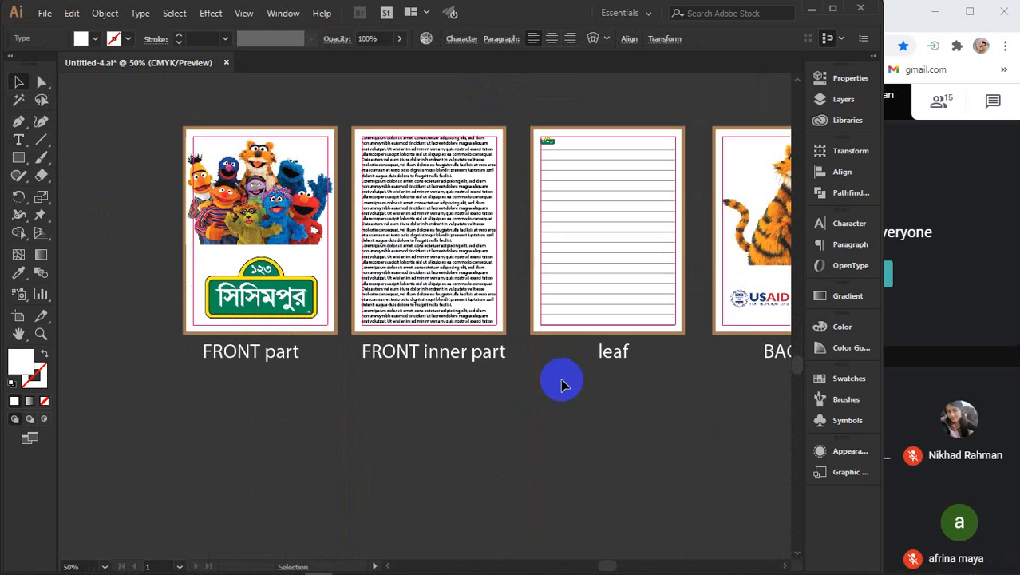
{"action": "scroll", "coordinate": [549, 444], "scroll_direction": "down", "scroll_amount": 2}
{"action": "scroll", "coordinate": [549, 444], "scroll_direction": "right", "scroll_amount": 2}
{"action": "left_click", "coordinate": [18, 140]}
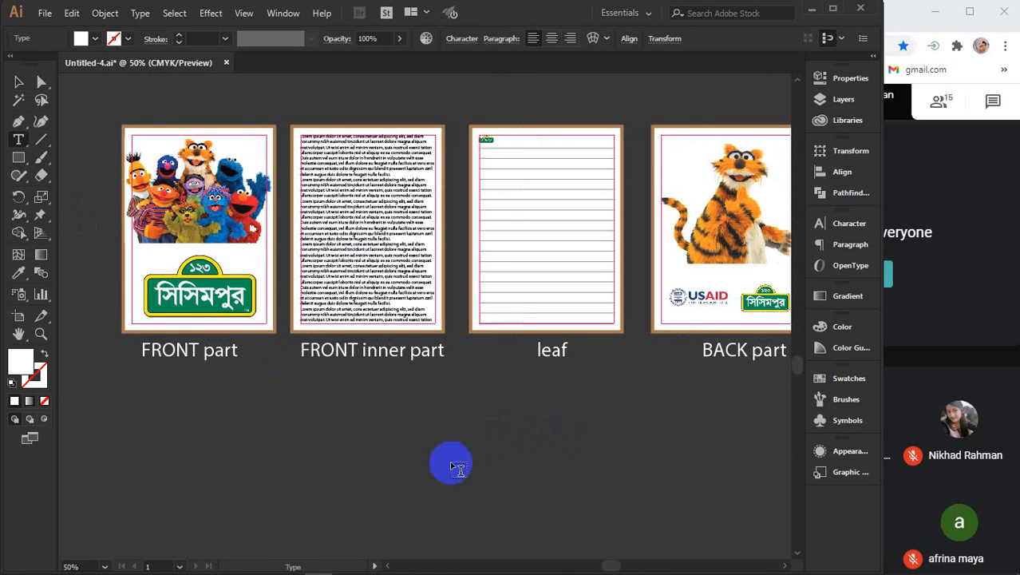
{"action": "left_click", "coordinate": [416, 444]}
{"action": "key", "text": "BackSpace"}
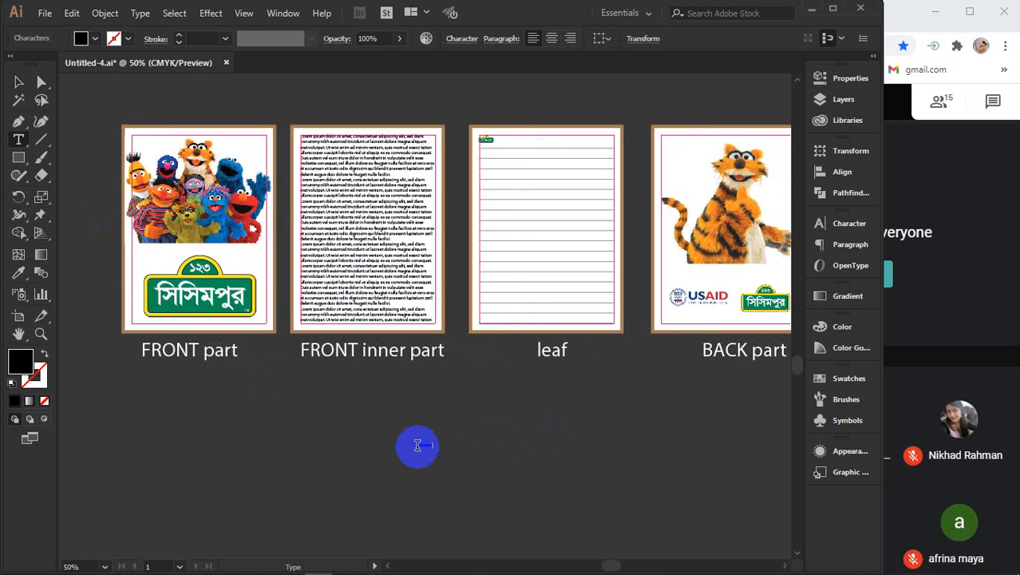
{"action": "key", "text": "Escape"}
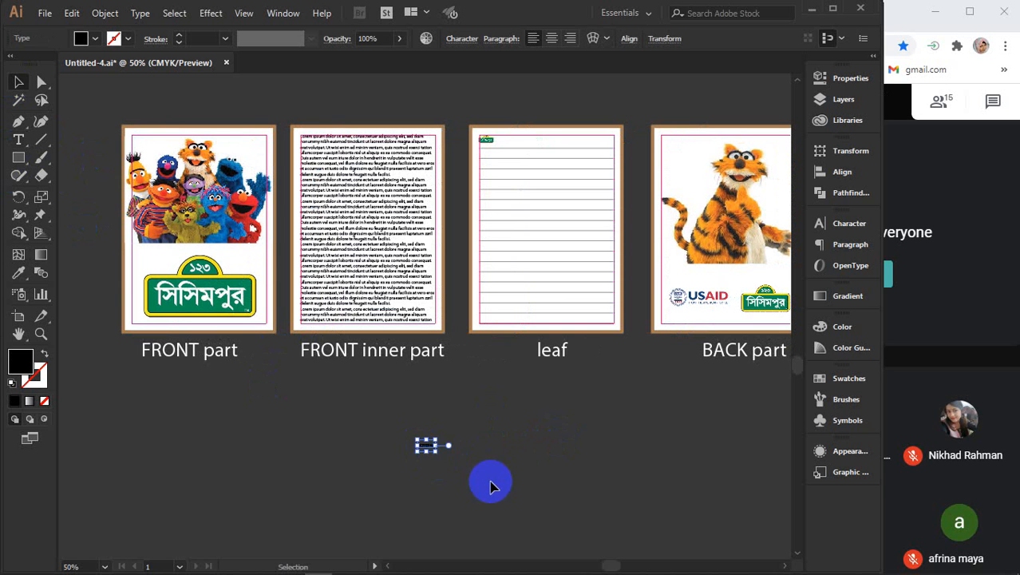
{"action": "left_click_drag", "start_coordinate": [437, 451], "coordinate": [527, 425]}
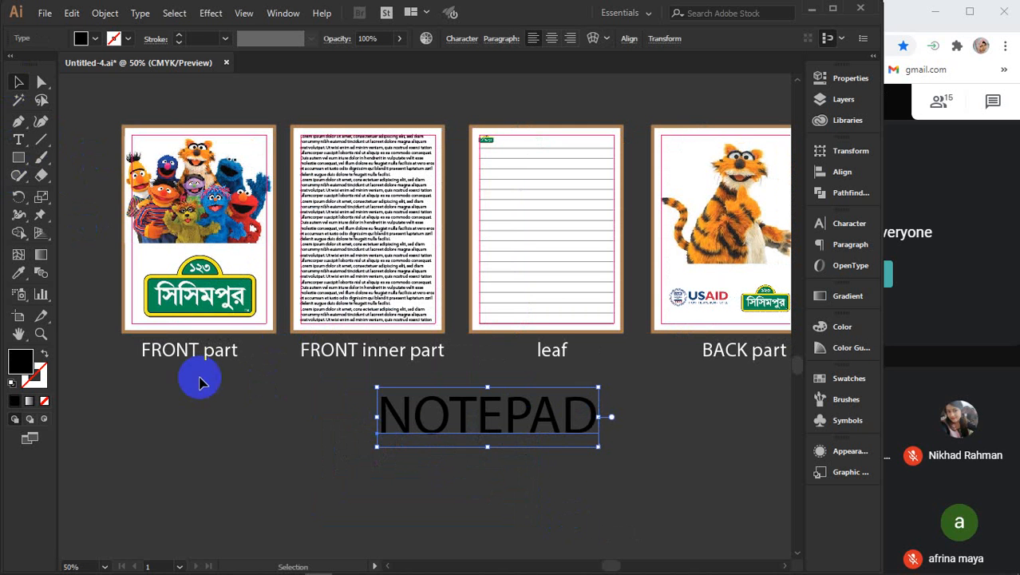
- Change the fill colour of the "NOTEPAD" title to white and deselect it
{"action": "left_click", "coordinate": [89, 38]}
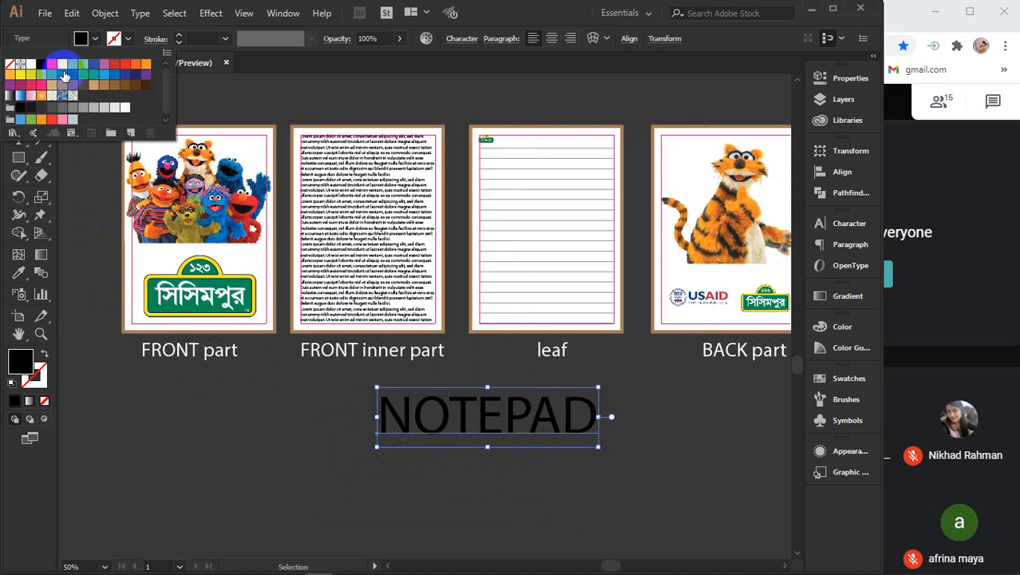
{"action": "left_click", "coordinate": [33, 64]}
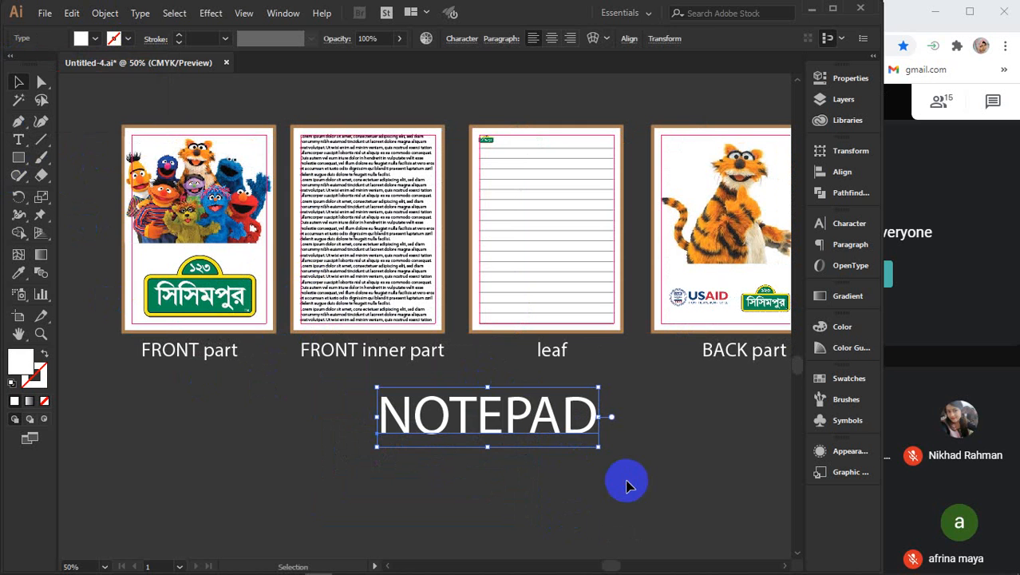
{"action": "left_click", "coordinate": [690, 469]}
- Move the complete flyer set and the complete notepad set far to the left of the blank artboard, with the flyer above the notepad
{"action": "scroll", "coordinate": [690, 469], "scroll_direction": "down", "scroll_amount": 5}
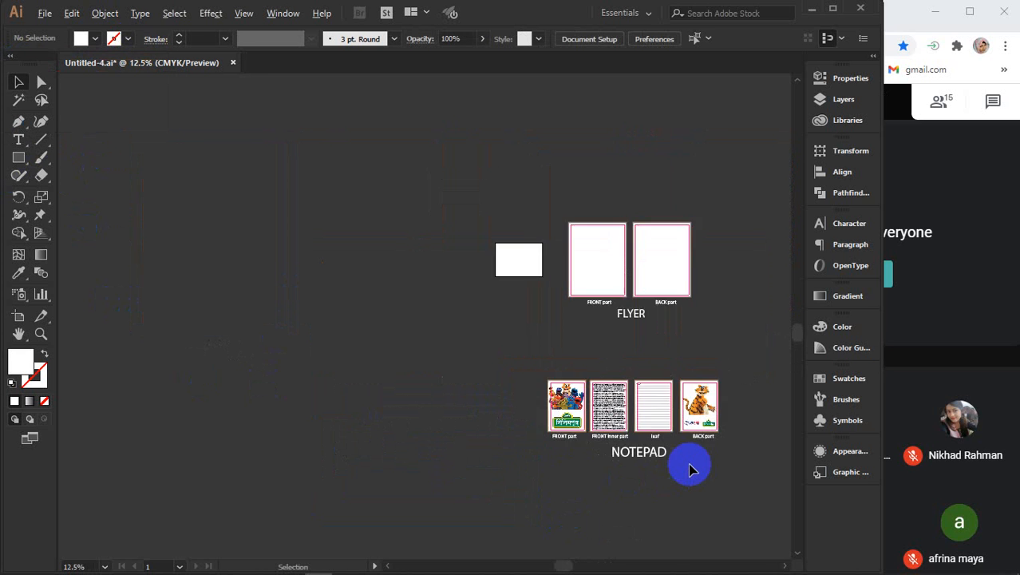
{"action": "left_click_drag", "start_coordinate": [658, 483], "coordinate": [477, 404]}
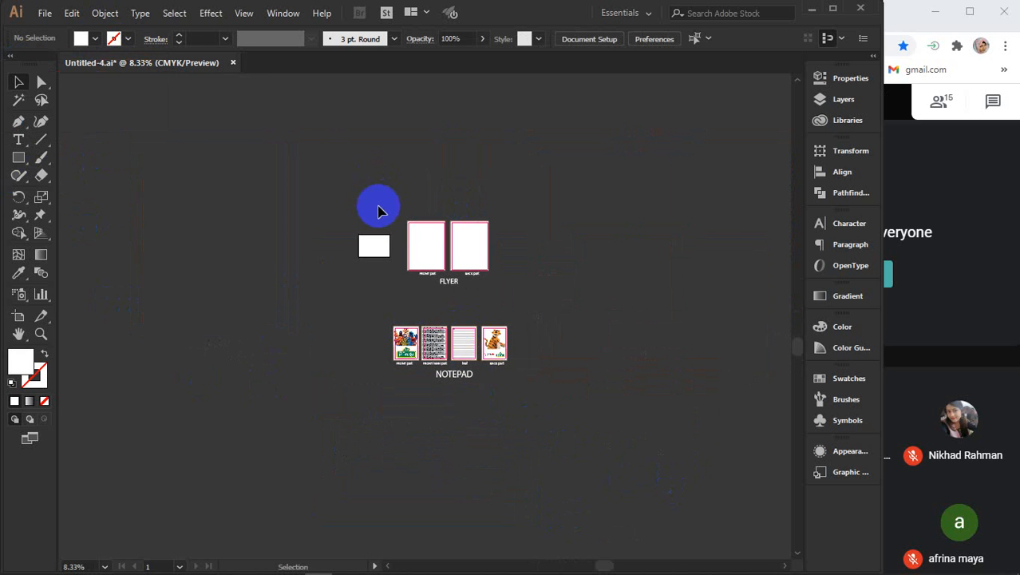
{"action": "left_click_drag", "start_coordinate": [375, 189], "coordinate": [124, 126]}
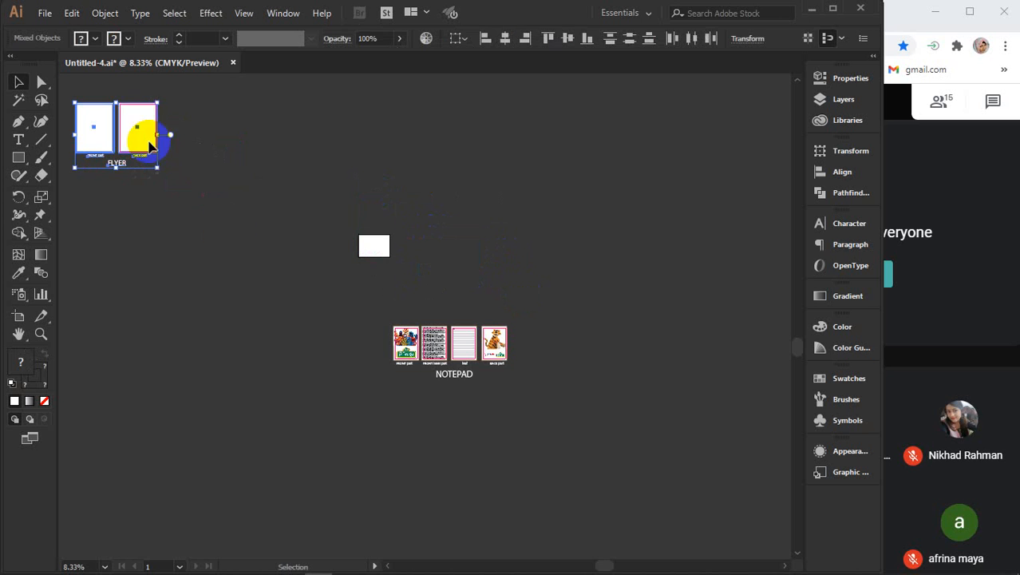
{"action": "left_click_drag", "start_coordinate": [277, 292], "coordinate": [626, 469]}
{"action": "left_click_drag", "start_coordinate": [494, 354], "coordinate": [158, 226]}
{"action": "left_click", "coordinate": [269, 365]}
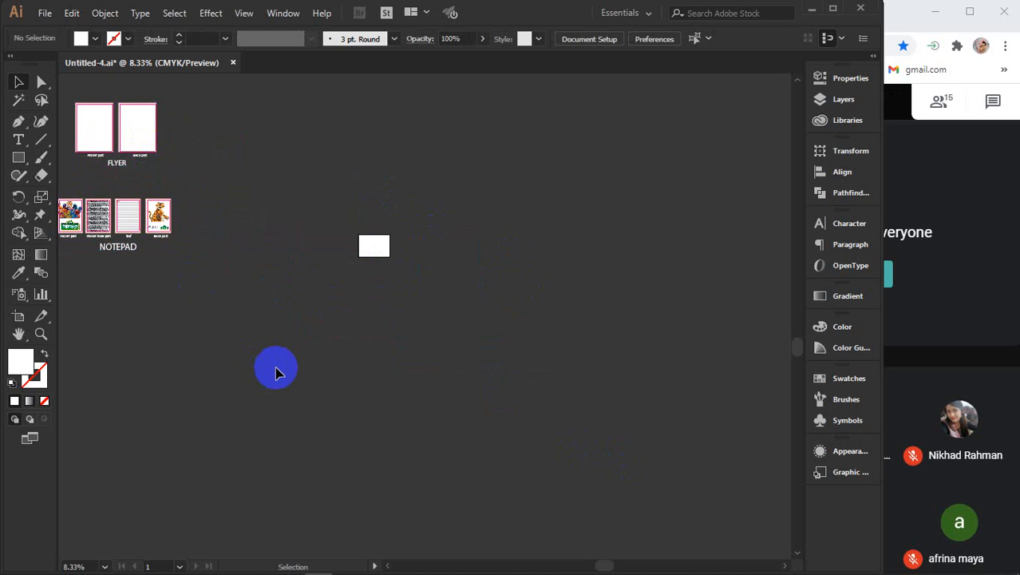
- Switch to Chrome, close the flyer poster design tab, and search Google Images for "letterhead design"
{"action": "mouse_move", "coordinate": [401, 565]}
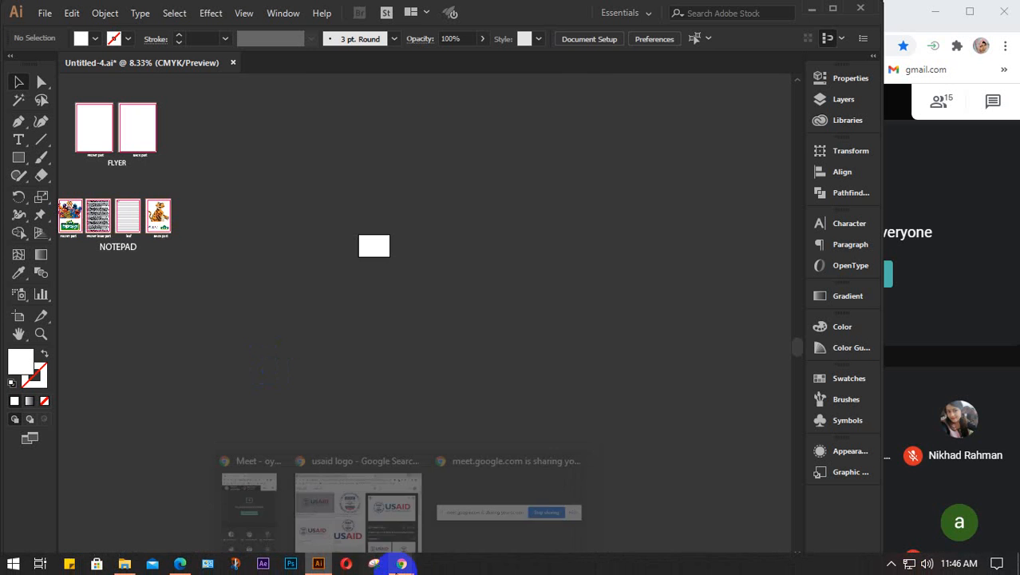
{"action": "left_click", "coordinate": [353, 512]}
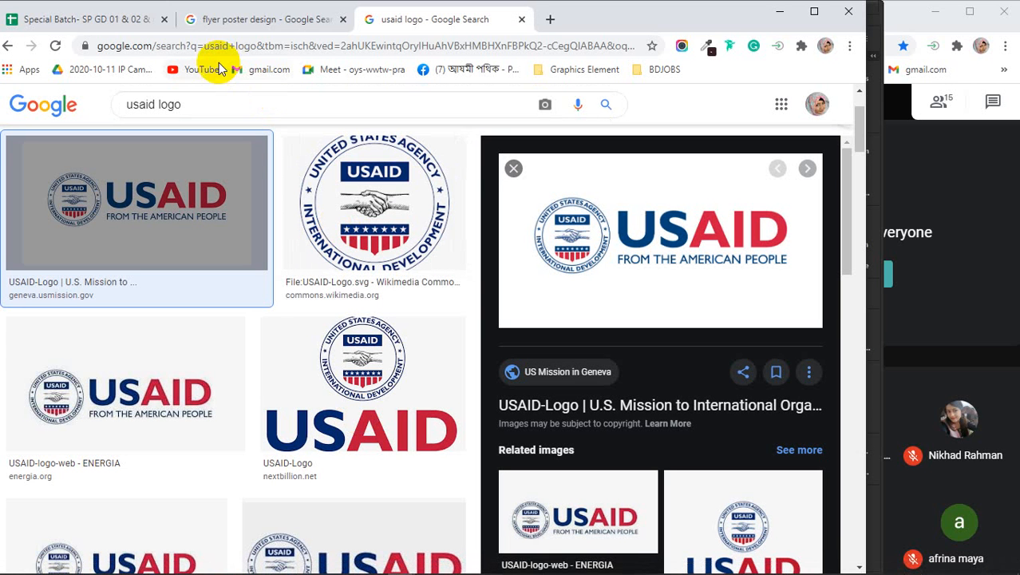
{"action": "left_click", "coordinate": [343, 19]}
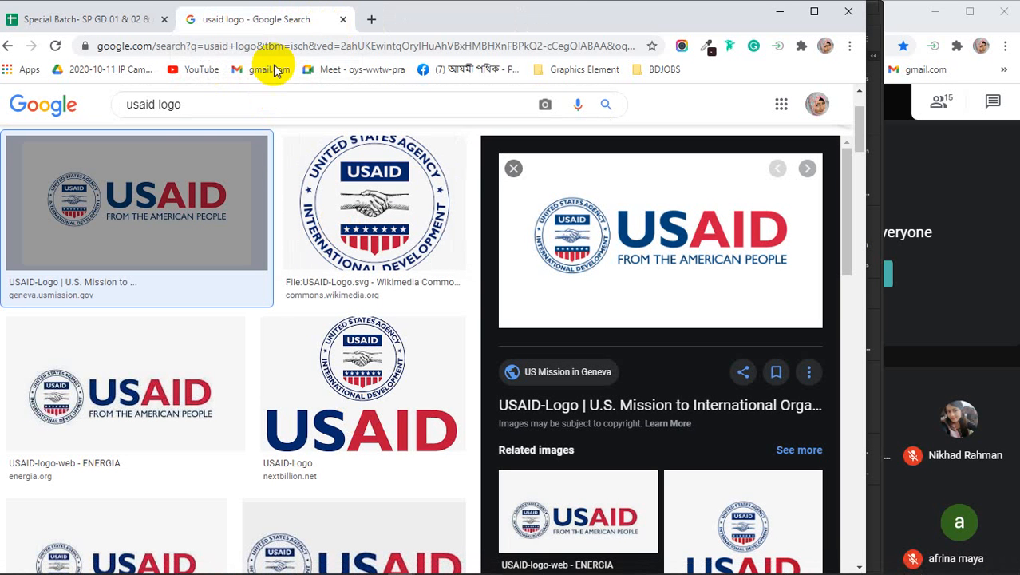
{"action": "triple_click", "coordinate": [115, 109]}
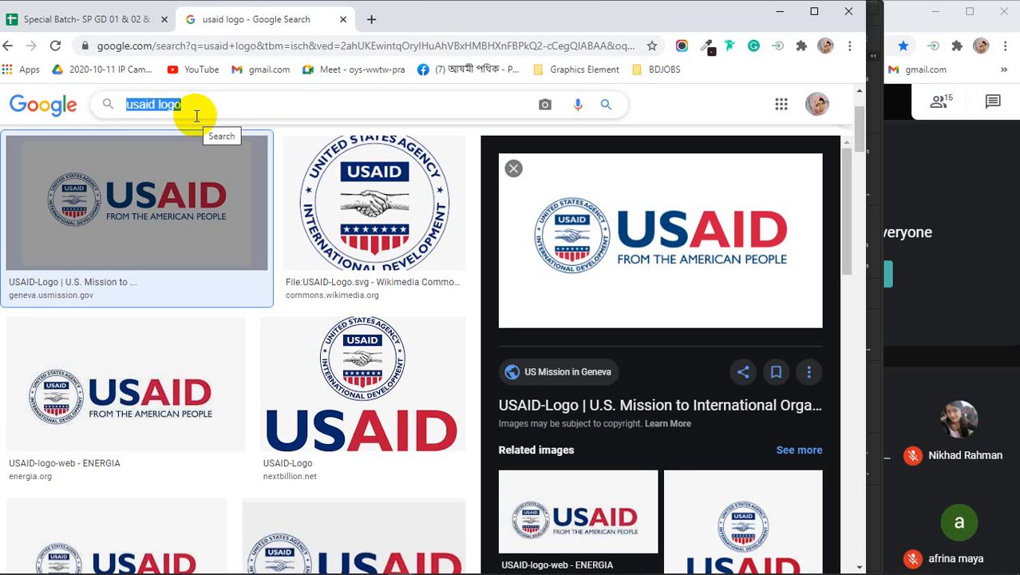
{"action": "type", "text": "lett"}
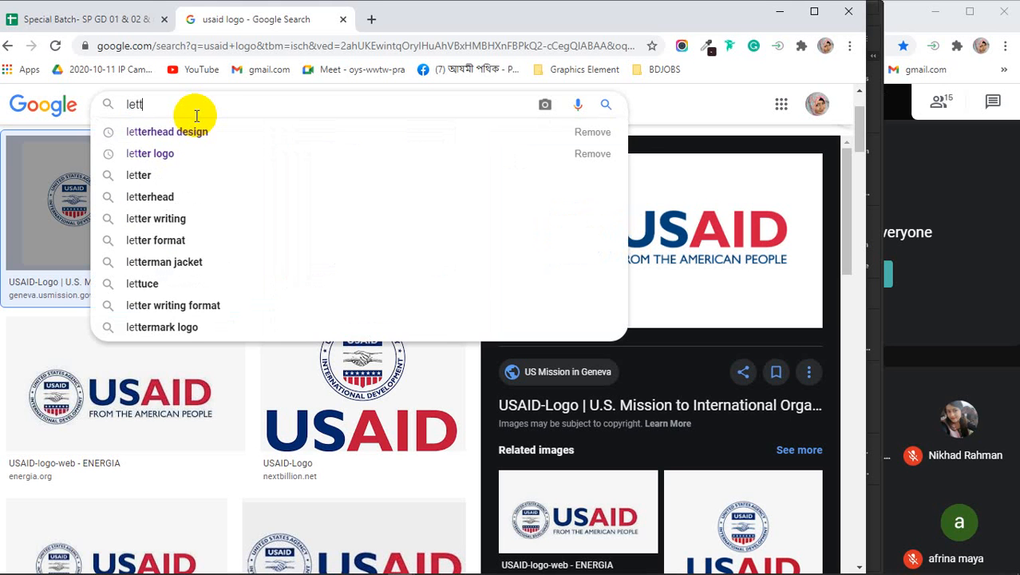
{"action": "key", "text": "Down"}
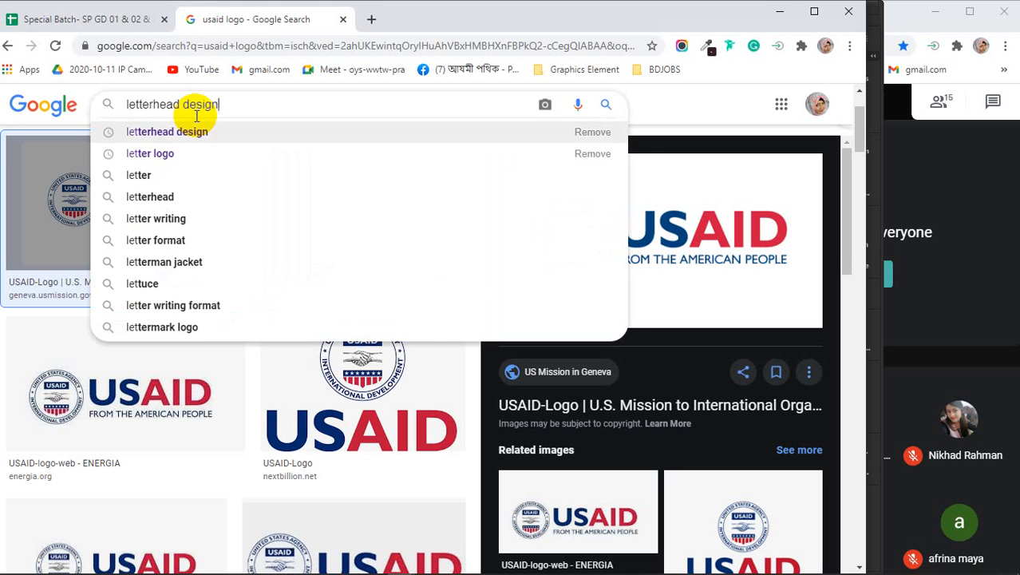
{"action": "key", "text": "Return"}
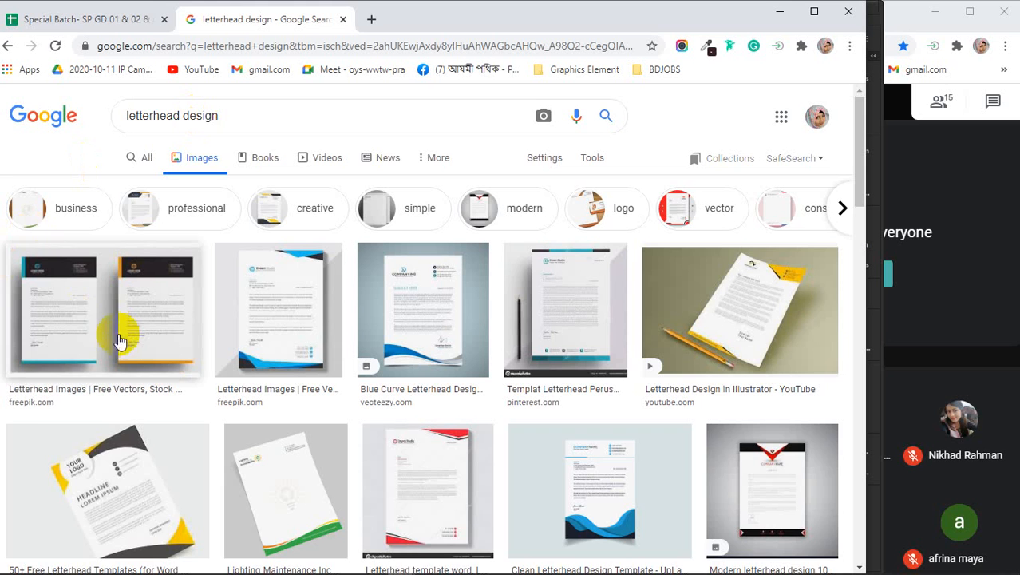
- Examine previews of several letterhead designs in the image results, comparing their logo headers, body areas and footers
{"action": "left_click", "coordinate": [100, 363]}
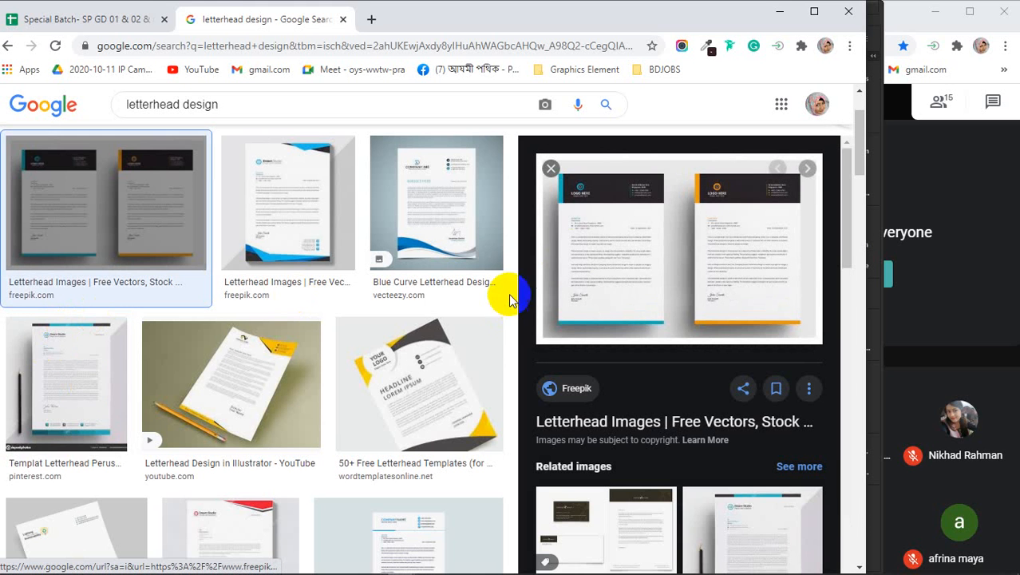
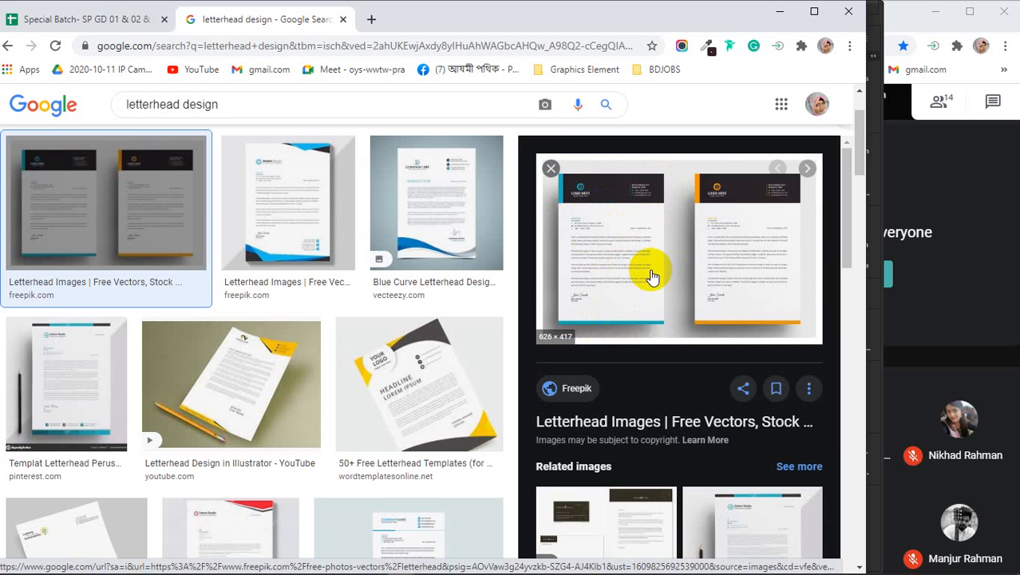
{"action": "left_click", "coordinate": [417, 207]}
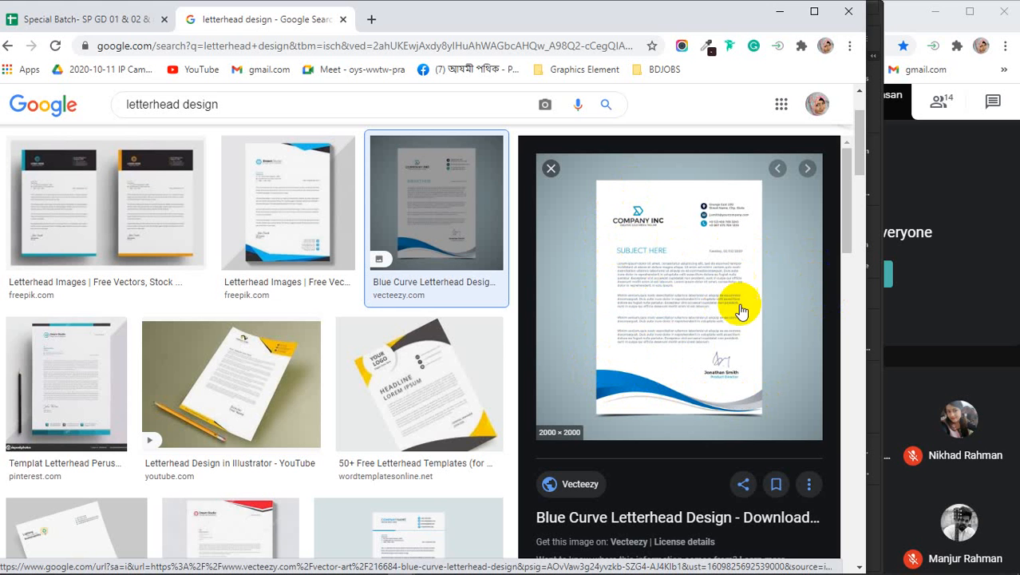
{"action": "scroll", "coordinate": [299, 339], "scroll_direction": "down", "scroll_amount": 3}
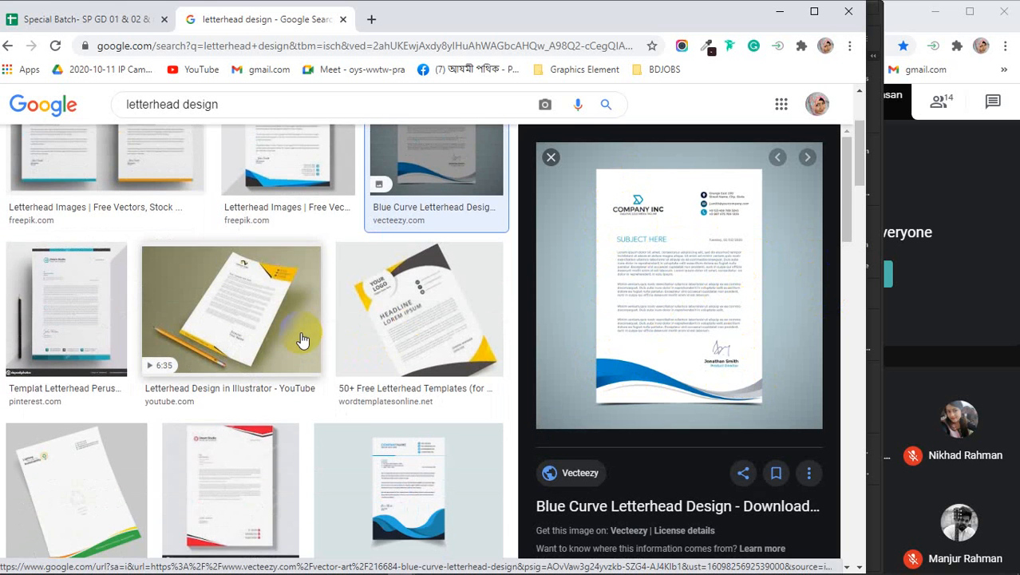
{"action": "left_click", "coordinate": [269, 209]}
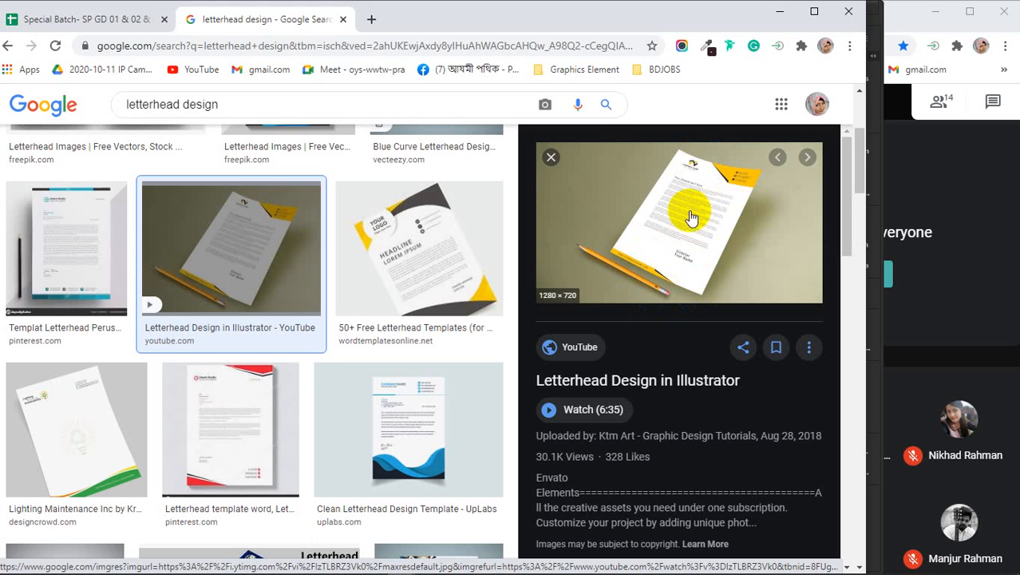
{"action": "scroll", "coordinate": [303, 308], "scroll_direction": "down", "scroll_amount": 2}
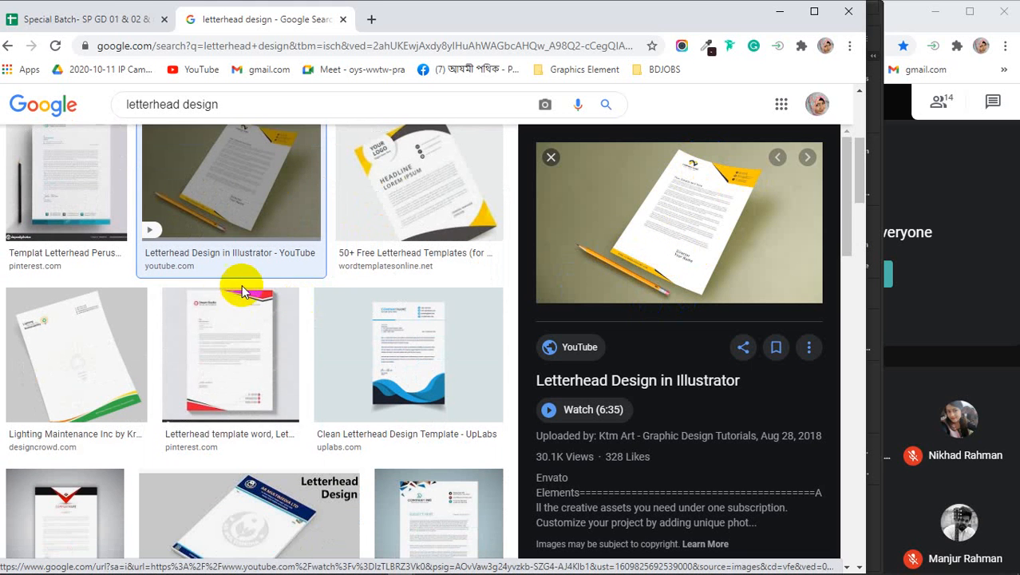
{"action": "scroll", "coordinate": [224, 278], "scroll_direction": "down", "scroll_amount": 2}
{"action": "left_click", "coordinate": [224, 279]}
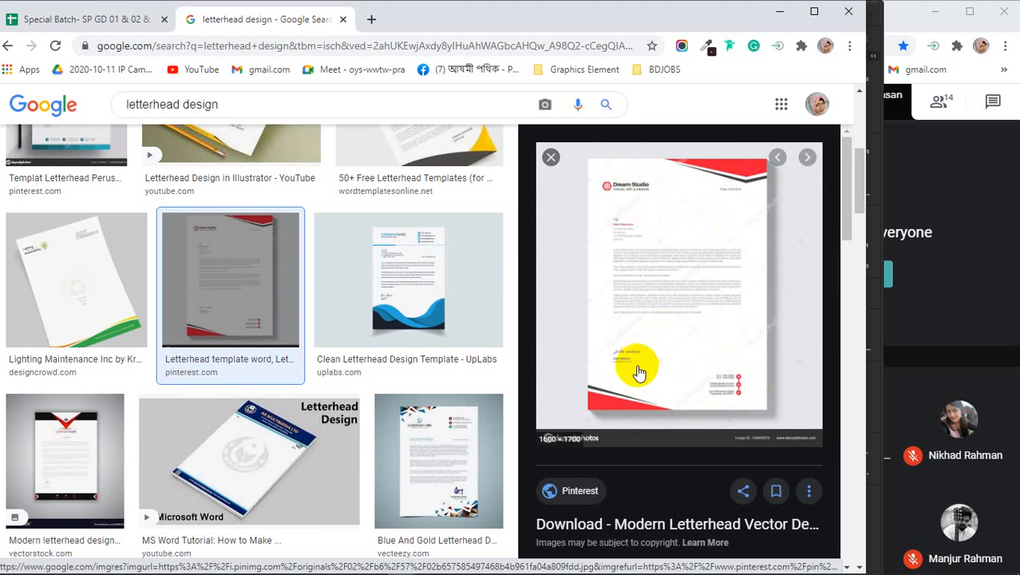
{"action": "scroll", "coordinate": [399, 346], "scroll_direction": "down", "scroll_amount": 2}
{"action": "left_click", "coordinate": [290, 333]}
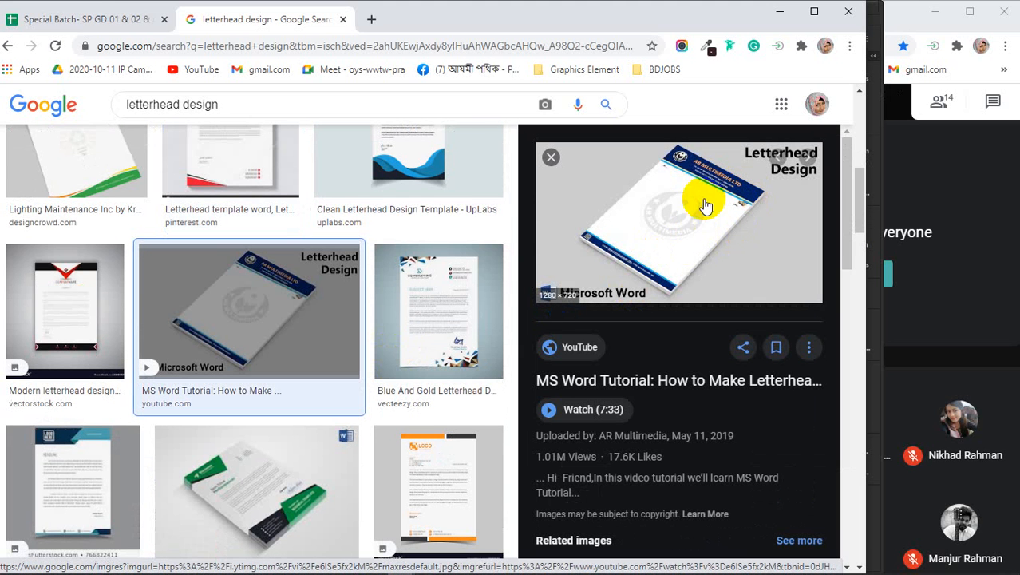
{"action": "left_click", "coordinate": [670, 158]}
{"action": "scroll", "coordinate": [389, 366], "scroll_direction": "down", "scroll_amount": 2}
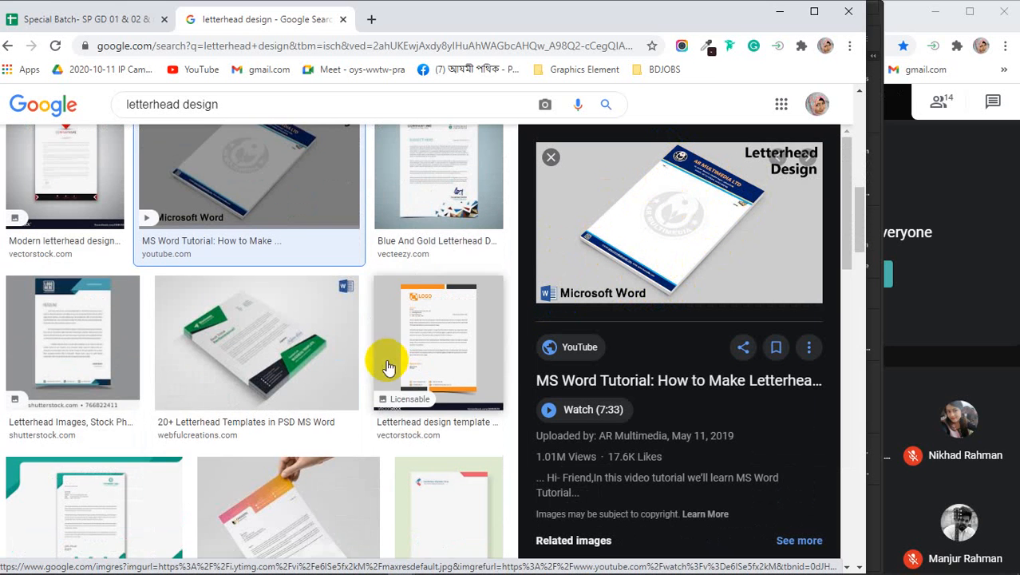
{"action": "left_click", "coordinate": [74, 341]}
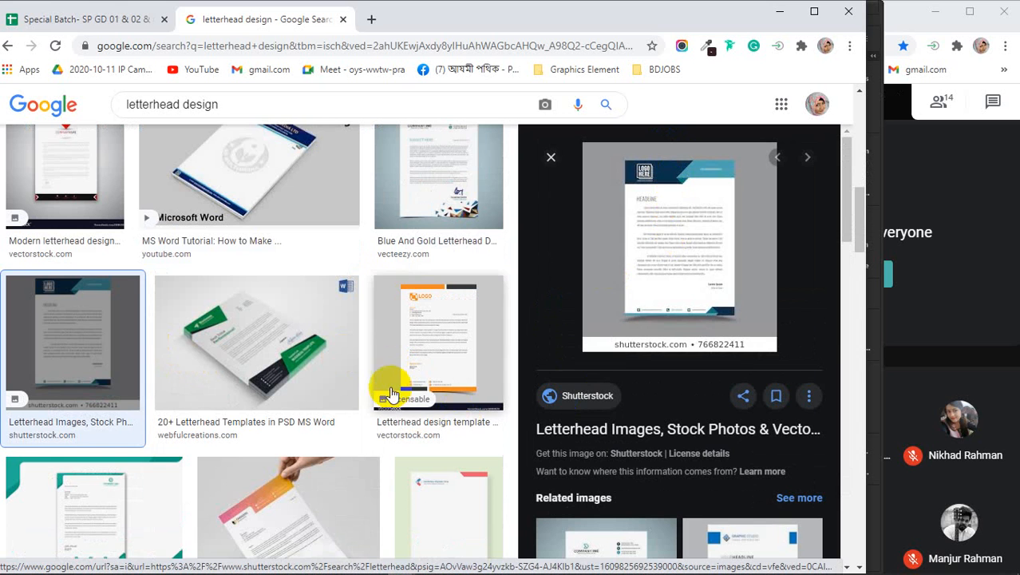
{"action": "scroll", "coordinate": [389, 389], "scroll_direction": "down", "scroll_amount": 1}
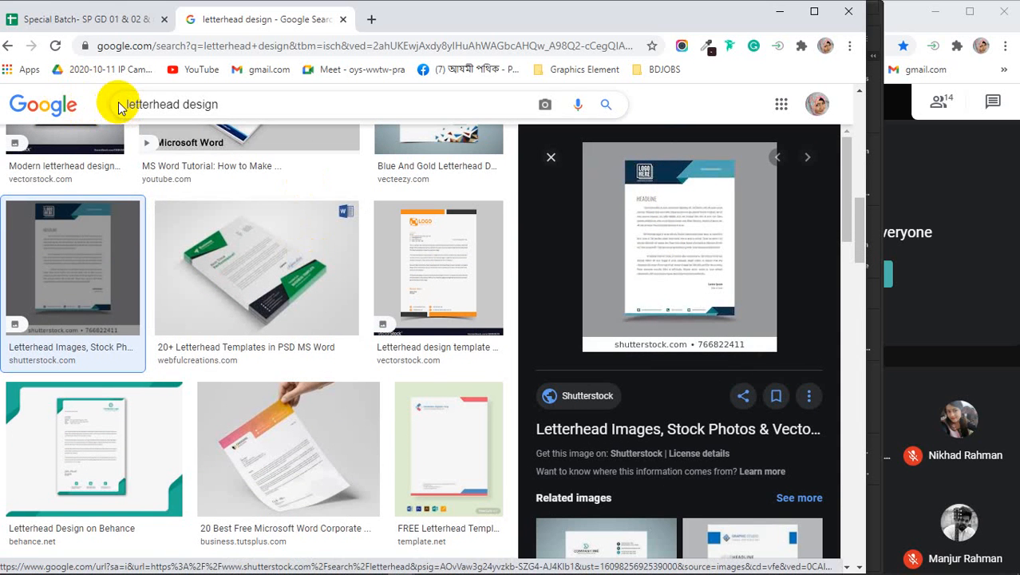
- Refine the image search to "good letterhead design"
{"action": "left_click", "coordinate": [127, 107]}
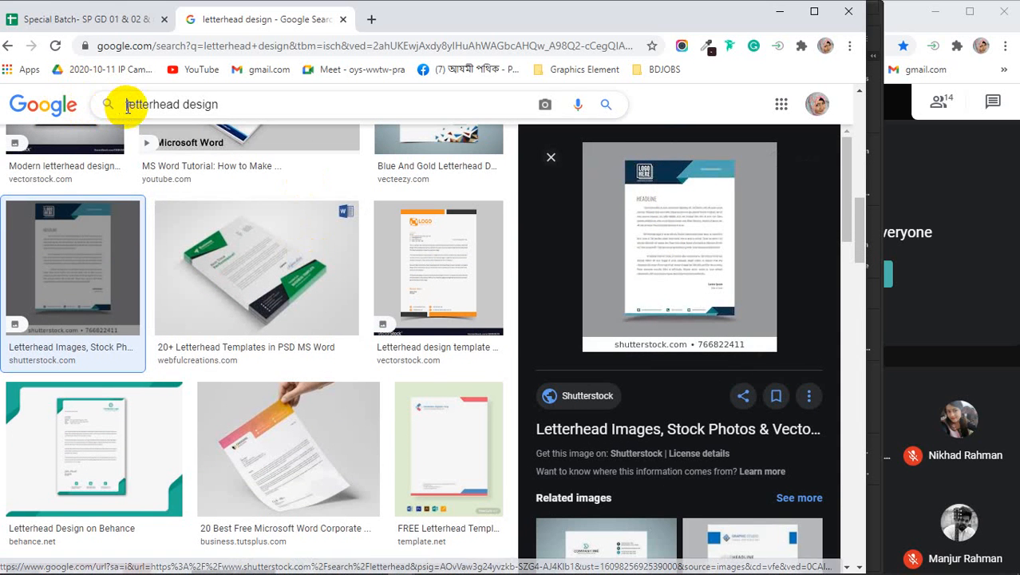
{"action": "type", "text": "good"}
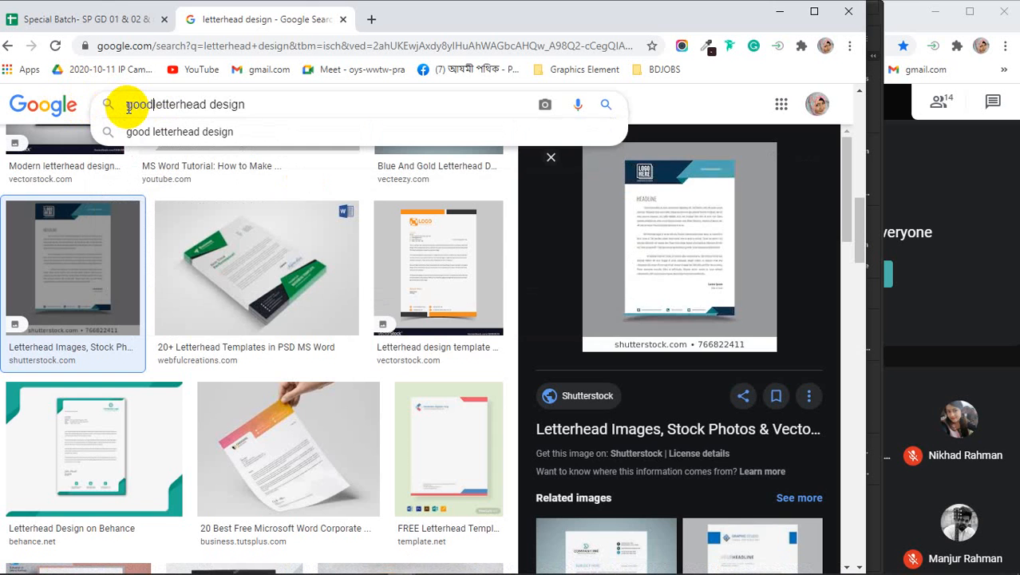
{"action": "key", "text": "Return"}
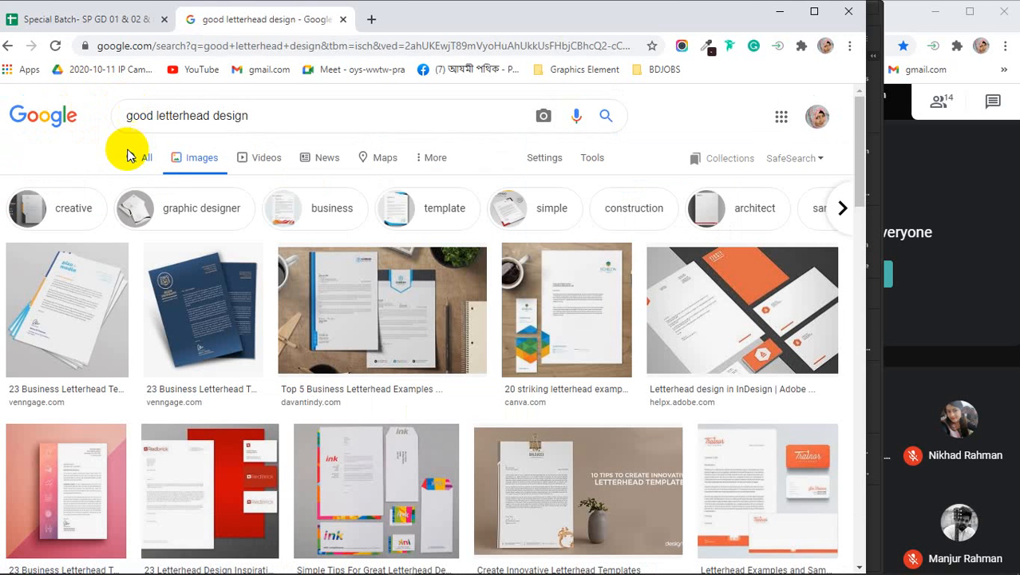
- Preview the Venngage and Davant Greenfield Printing letterhead examples, plus the related Canva example with the coffee cup
{"action": "left_click", "coordinate": [67, 305]}
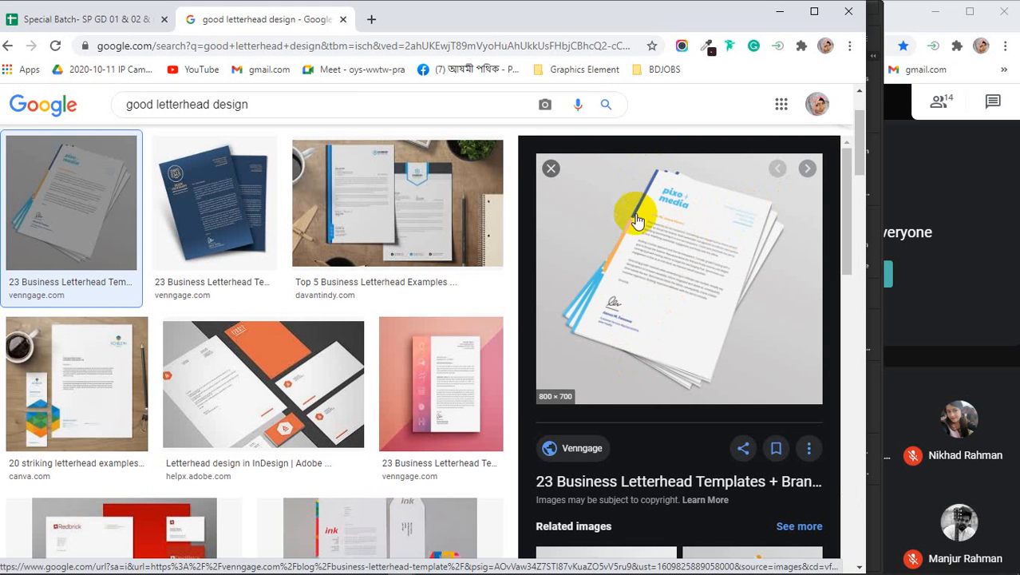
{"action": "left_click", "coordinate": [372, 215]}
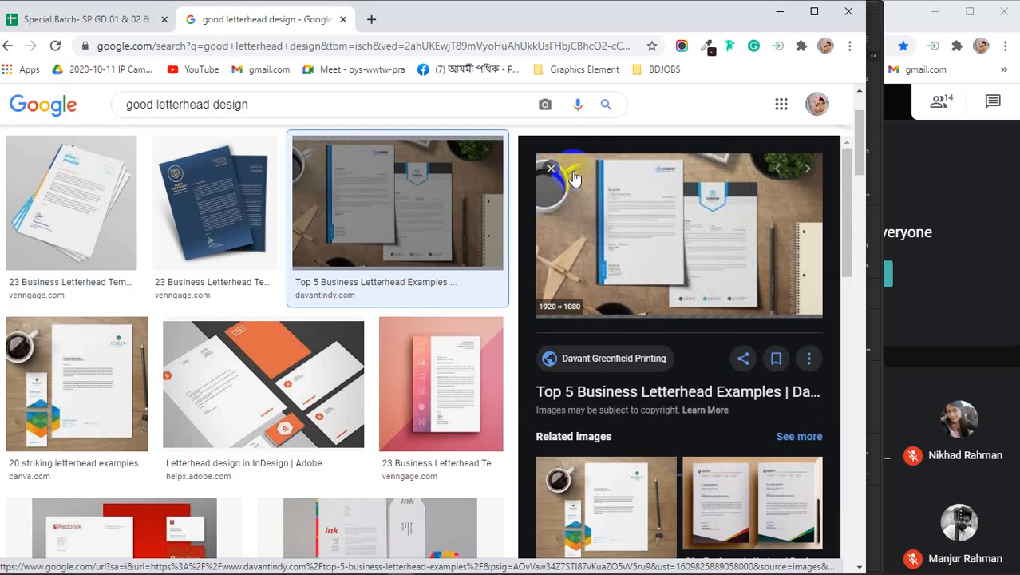
{"action": "left_click", "coordinate": [603, 497]}
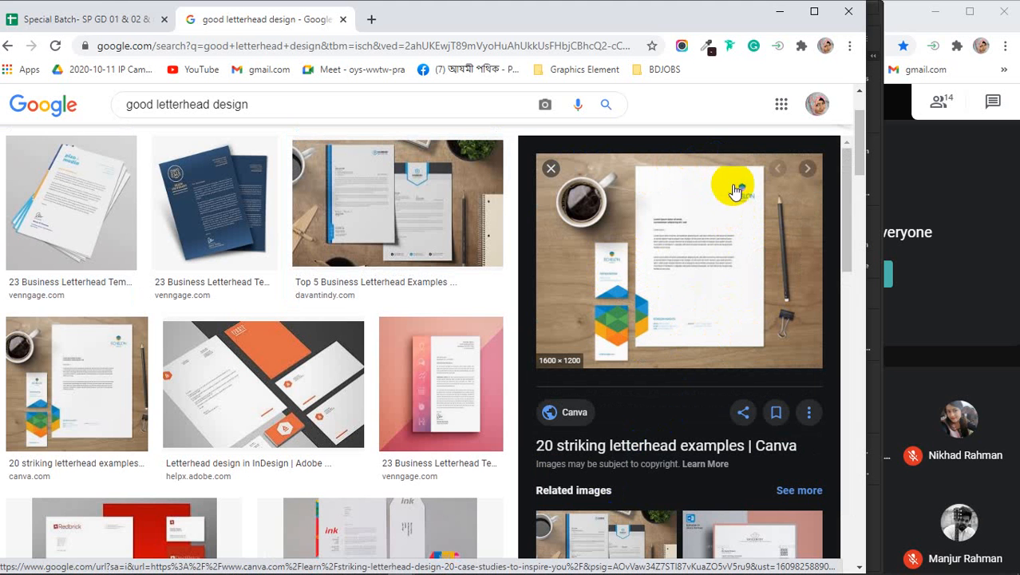
- Preview the red Redbrick letterhead example from Artfan Design in the image results
{"action": "scroll", "coordinate": [385, 339], "scroll_direction": "down", "scroll_amount": 3}
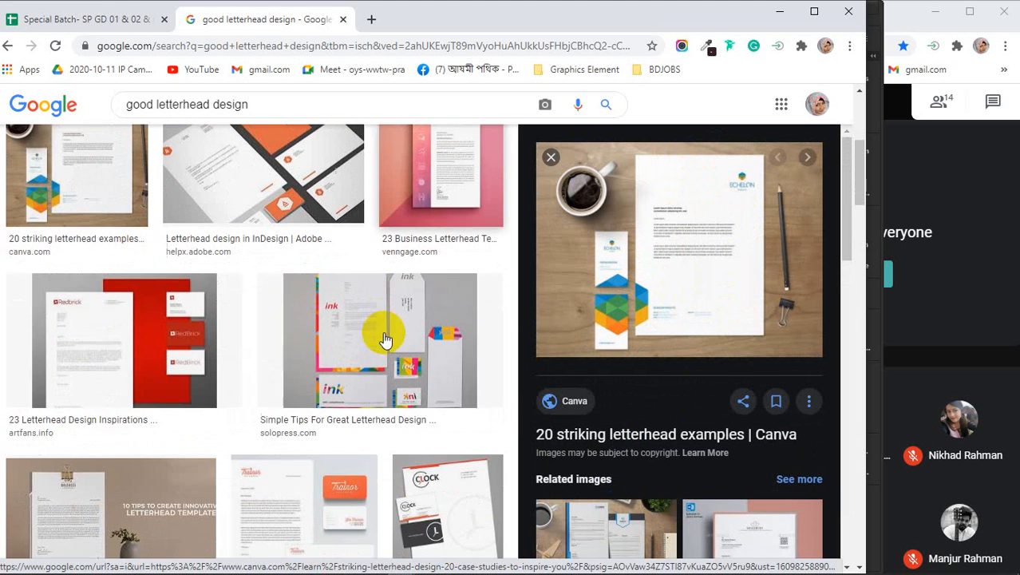
{"action": "left_click", "coordinate": [96, 337]}
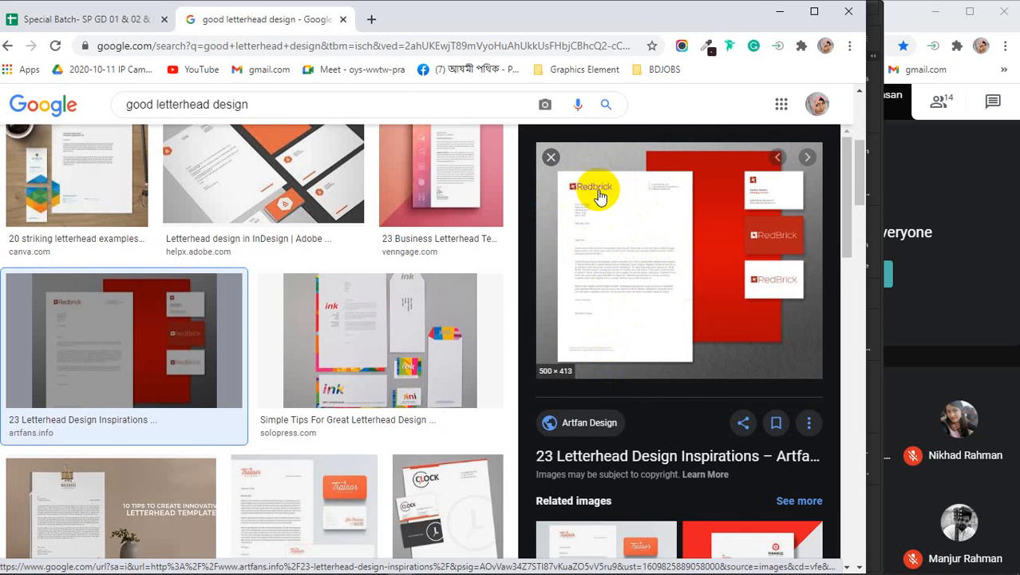
{"action": "left_click", "coordinate": [667, 189]}
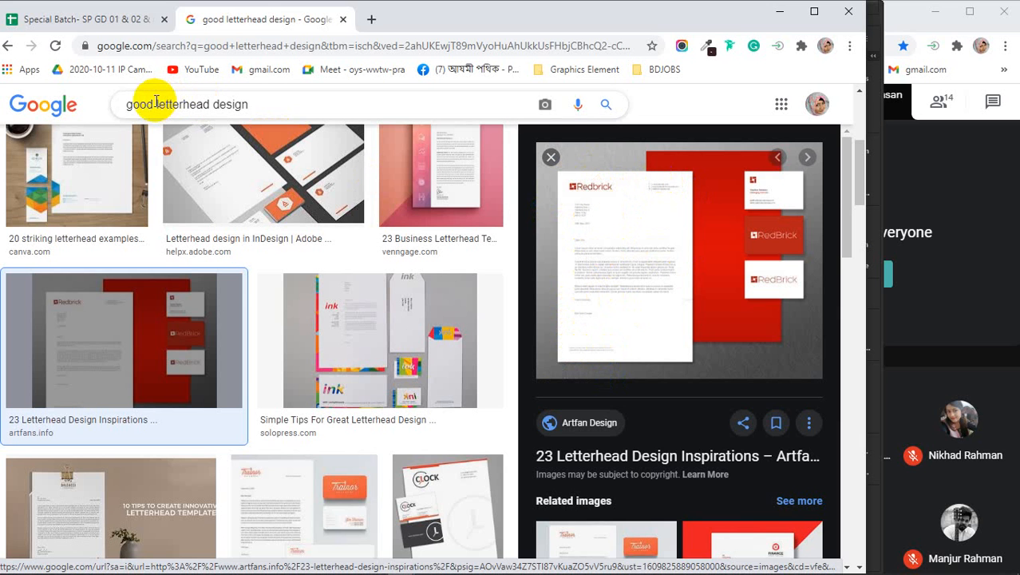
- Change the image search to "bad letterhead design"
{"action": "left_click_drag", "start_coordinate": [144, 105], "coordinate": [115, 117]}
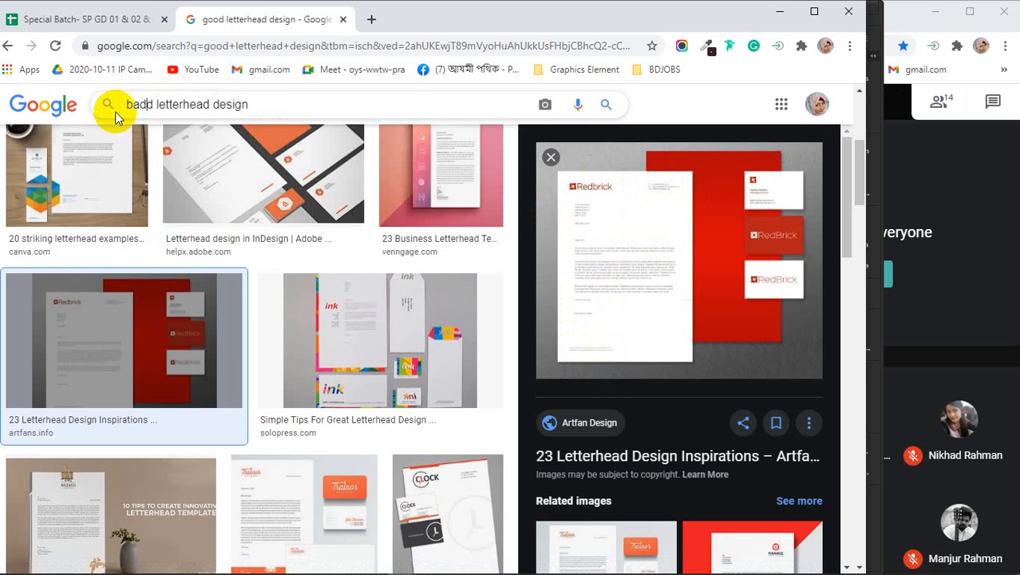
{"action": "type", "text": "bad"}
{"action": "key", "text": "BackSpace"}
{"action": "key", "text": "Return"}
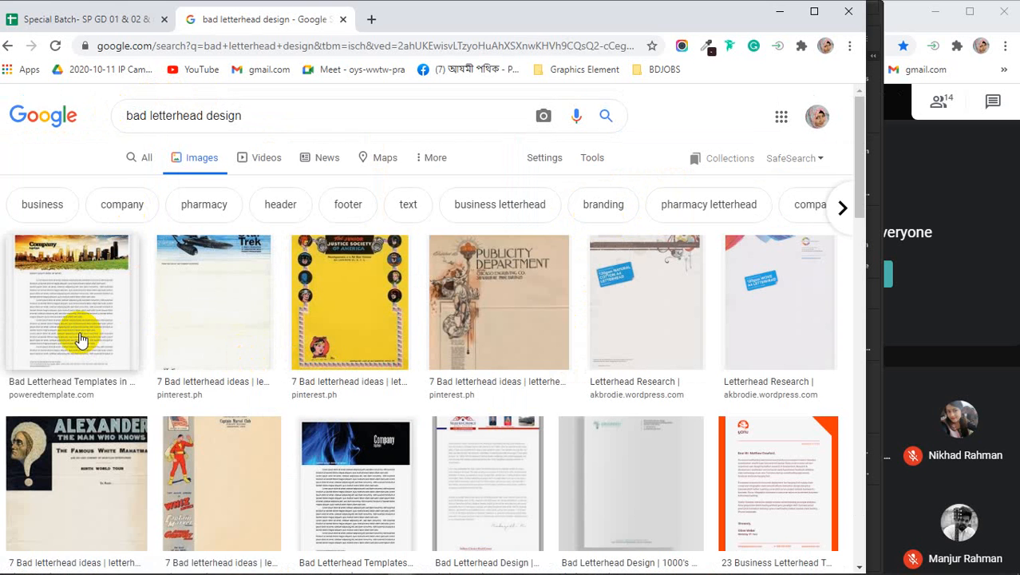
- Preview the Star Trek and orange Yanu letterheads, plus the related HomePro example, comparing their headers and footers
{"action": "left_click", "coordinate": [173, 300]}
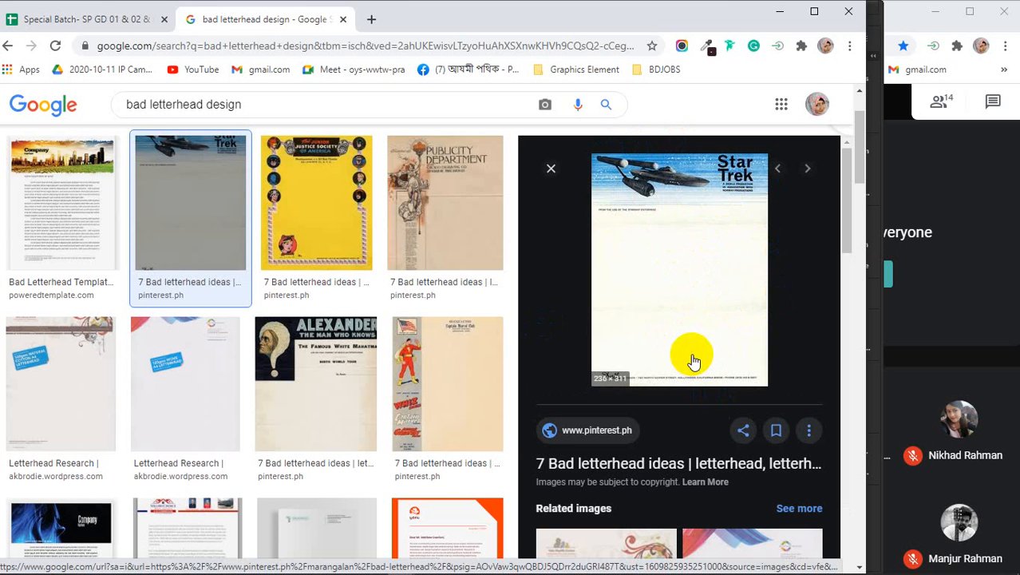
{"action": "scroll", "coordinate": [478, 331], "scroll_direction": "down", "scroll_amount": 2}
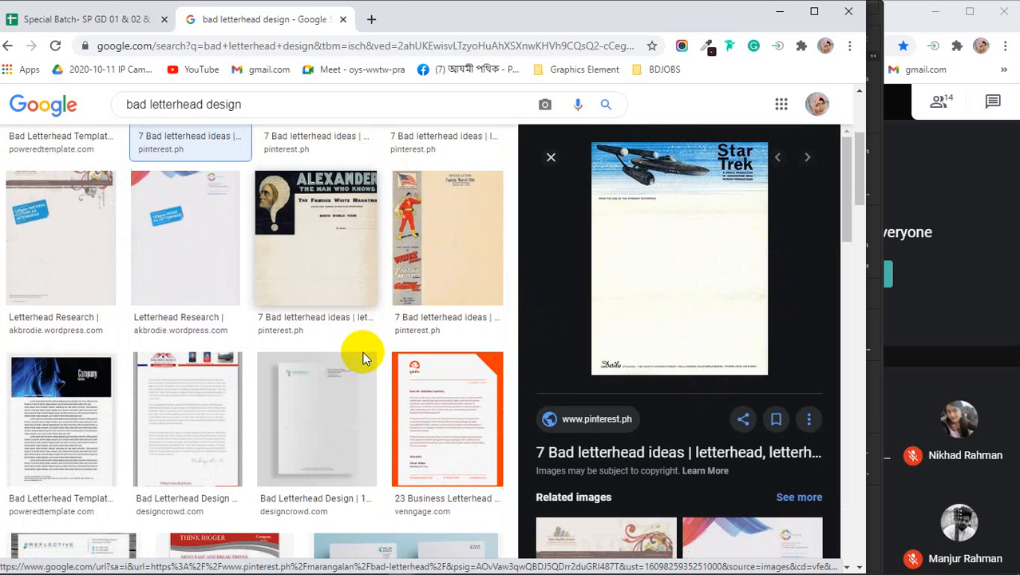
{"action": "left_click", "coordinate": [453, 416]}
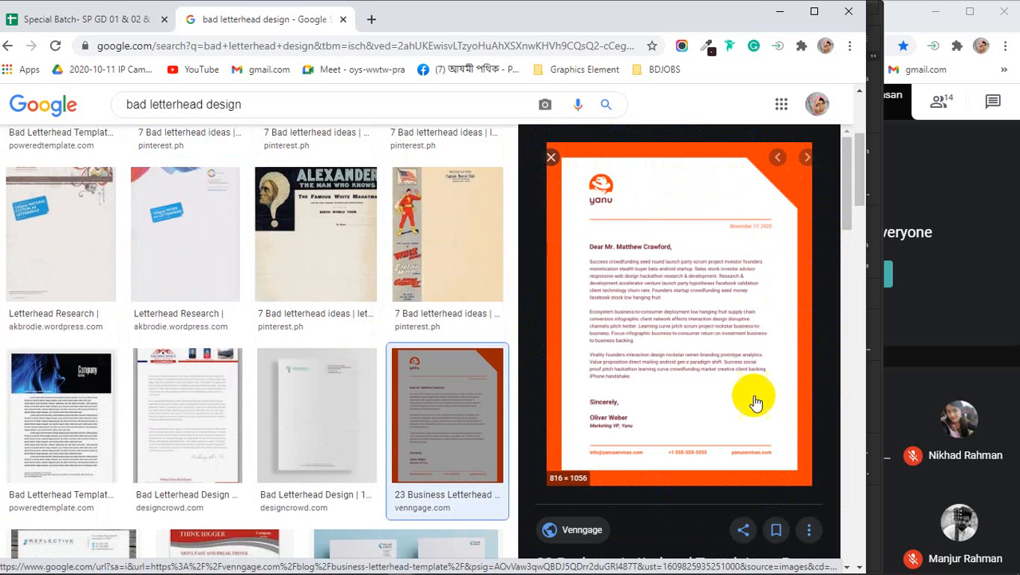
{"action": "scroll", "coordinate": [664, 391], "scroll_direction": "down", "scroll_amount": 3}
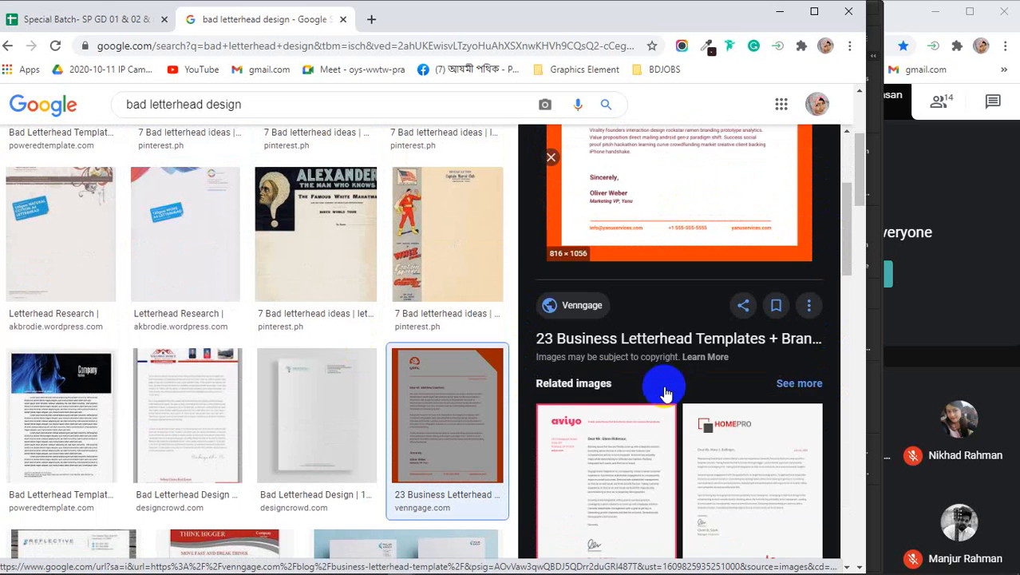
{"action": "scroll", "coordinate": [664, 392], "scroll_direction": "down", "scroll_amount": 4}
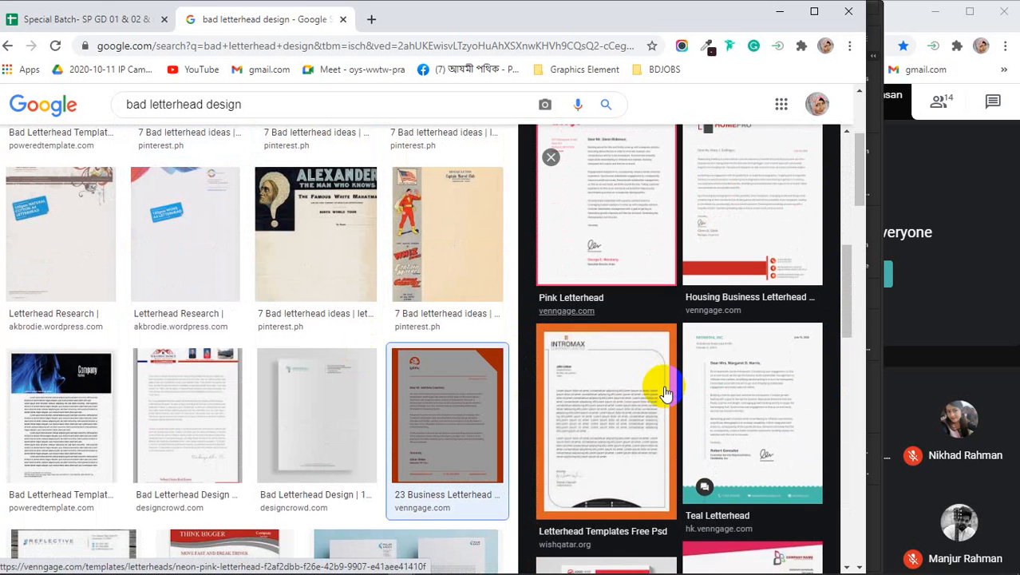
{"action": "left_click", "coordinate": [751, 171]}
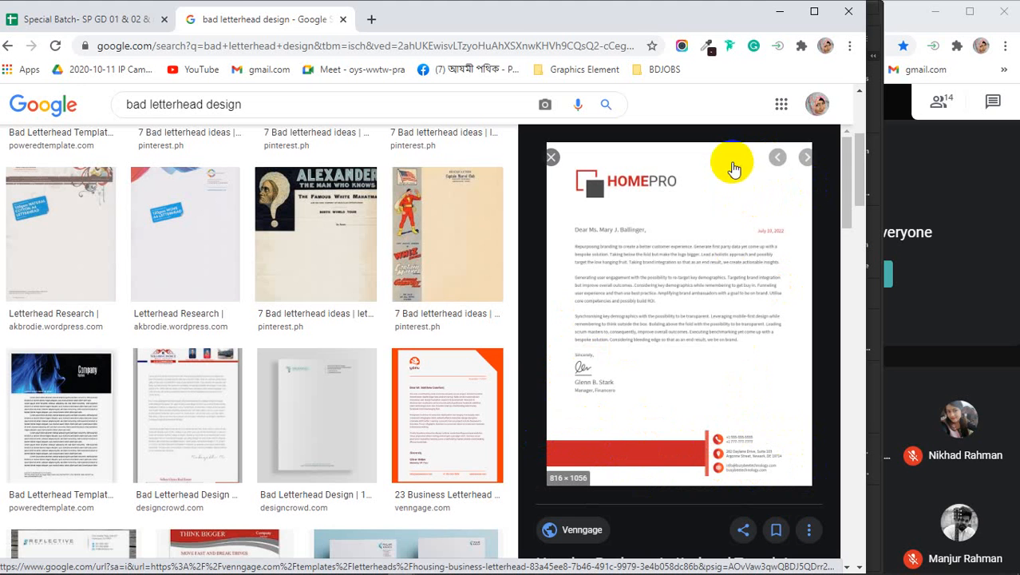
{"action": "left_click", "coordinate": [700, 459]}
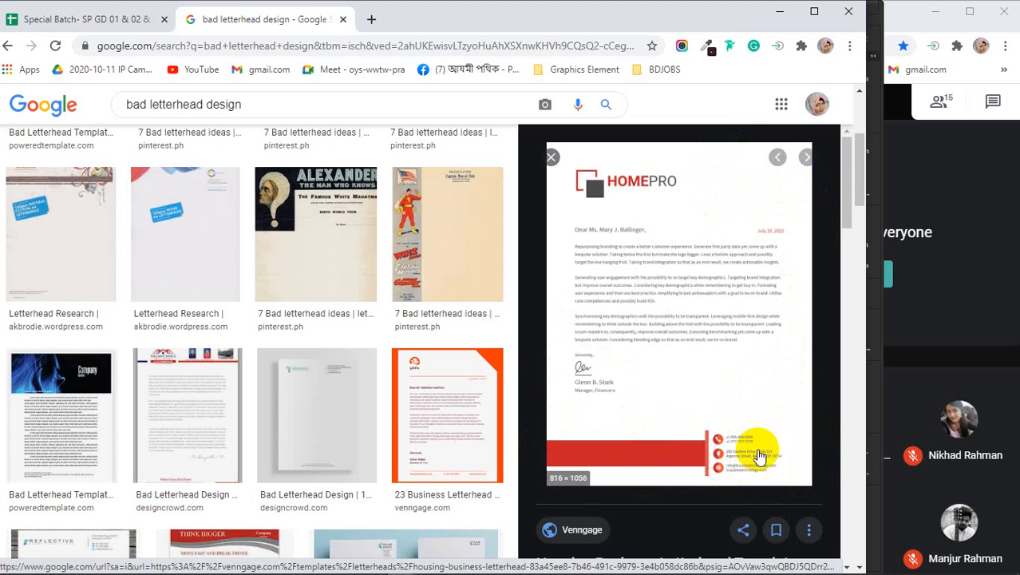
- Preview the DesignCrowd letterhead with blue and green curves and browse its related images
{"action": "scroll", "coordinate": [474, 395], "scroll_direction": "down", "scroll_amount": 5}
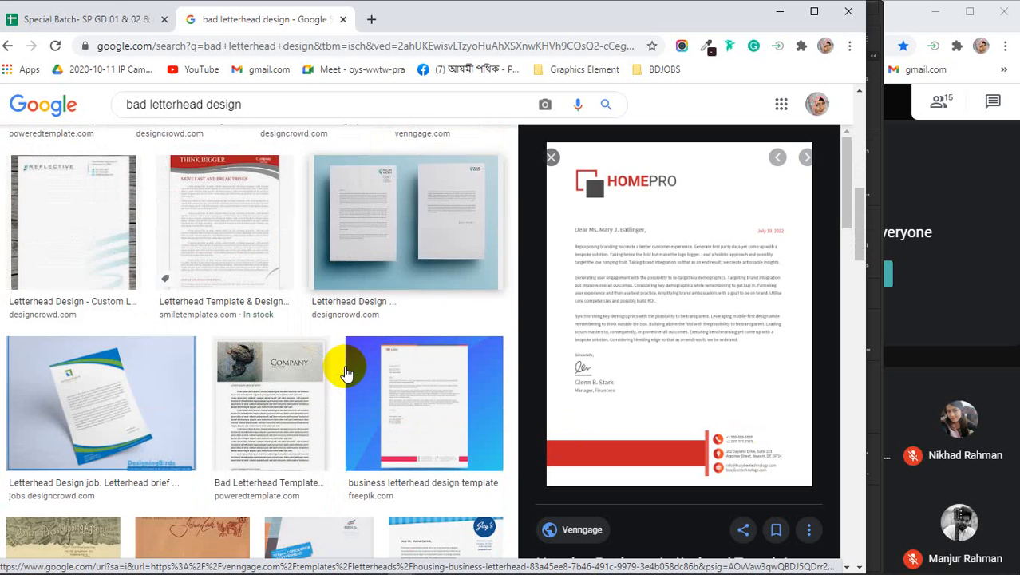
{"action": "left_click", "coordinate": [107, 393]}
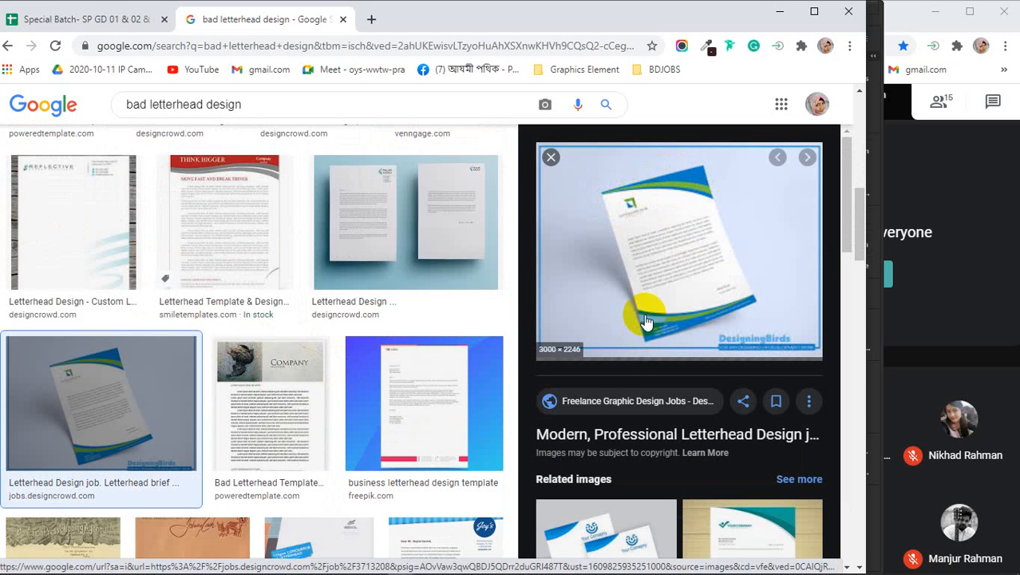
{"action": "scroll", "coordinate": [690, 271], "scroll_direction": "down", "scroll_amount": 3}
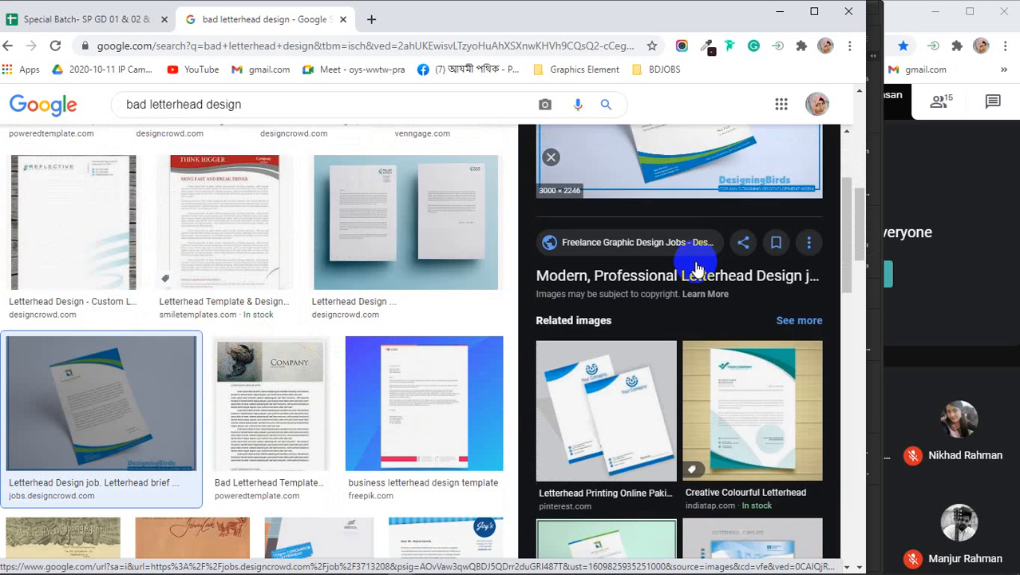
{"action": "scroll", "coordinate": [710, 240], "scroll_direction": "down", "scroll_amount": 2}
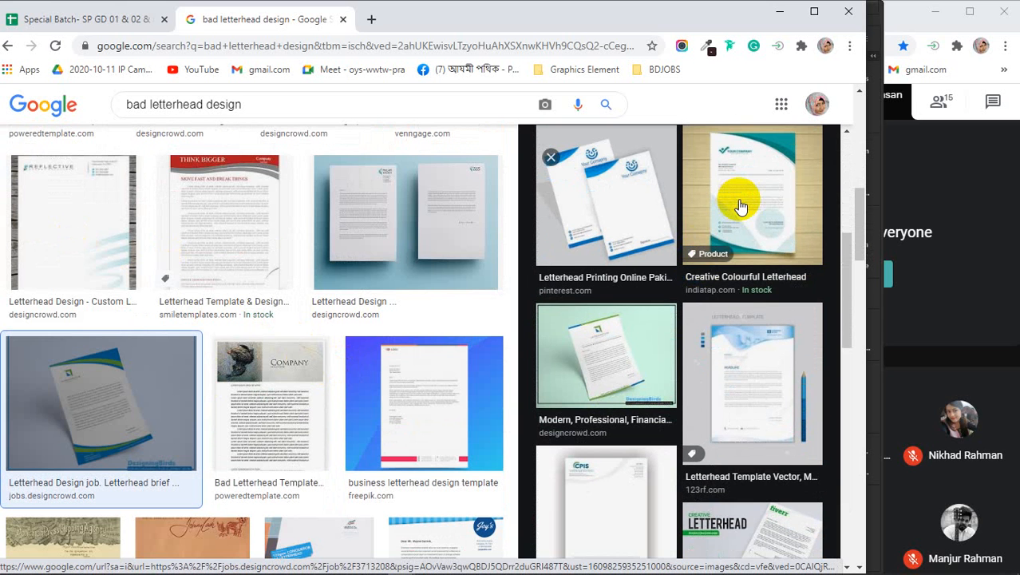
{"action": "scroll", "coordinate": [740, 205], "scroll_direction": "down", "scroll_amount": 5}
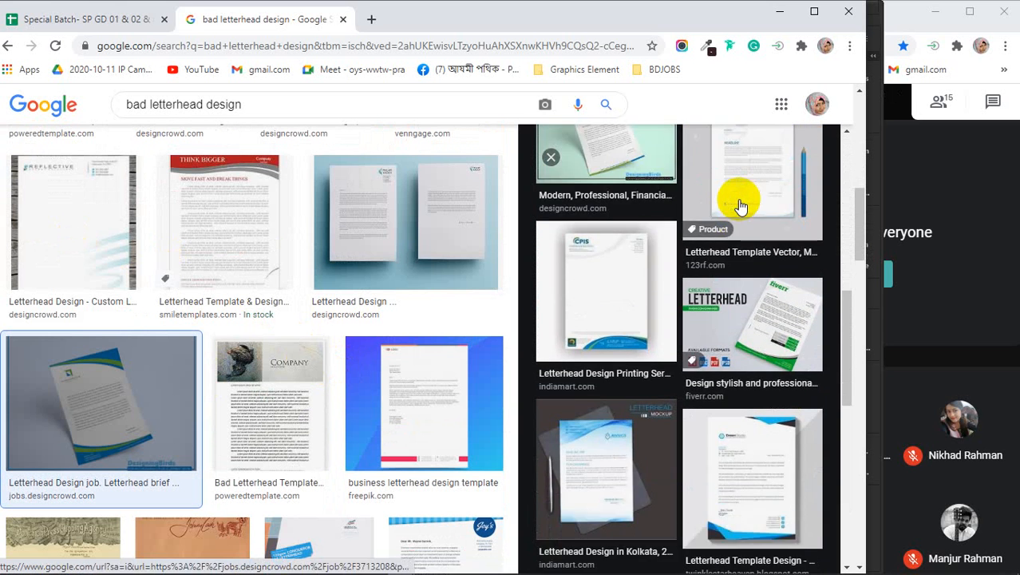
{"action": "scroll", "coordinate": [738, 203], "scroll_direction": "down", "scroll_amount": 2}
{"action": "scroll", "coordinate": [365, 389], "scroll_direction": "down", "scroll_amount": 3}
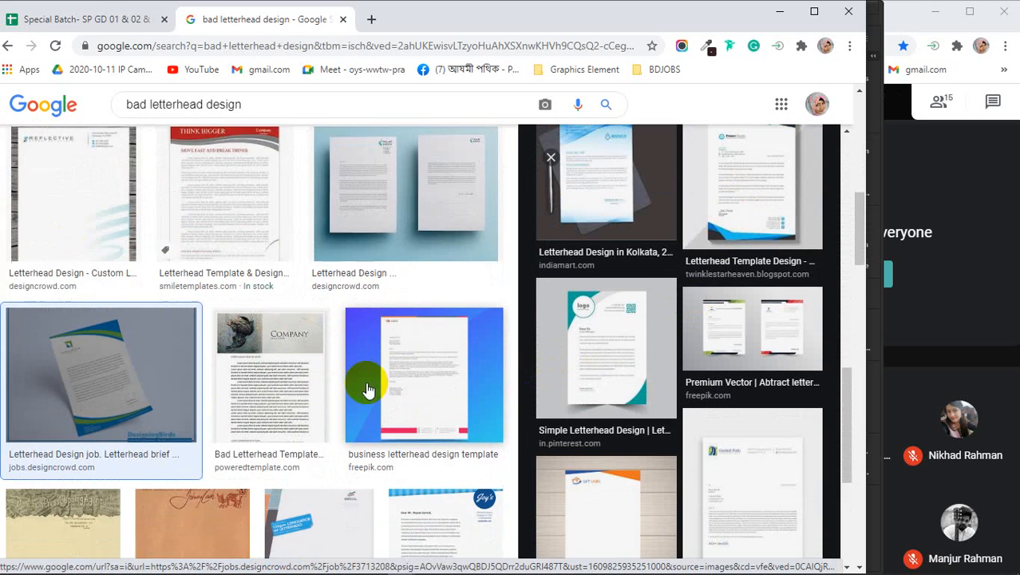
- Look through the remaining "bad letterhead design" image results for more examples of weak layouts
{"action": "scroll", "coordinate": [365, 387], "scroll_direction": "down", "scroll_amount": 2}
{"action": "scroll", "coordinate": [361, 377], "scroll_direction": "down", "scroll_amount": 6}
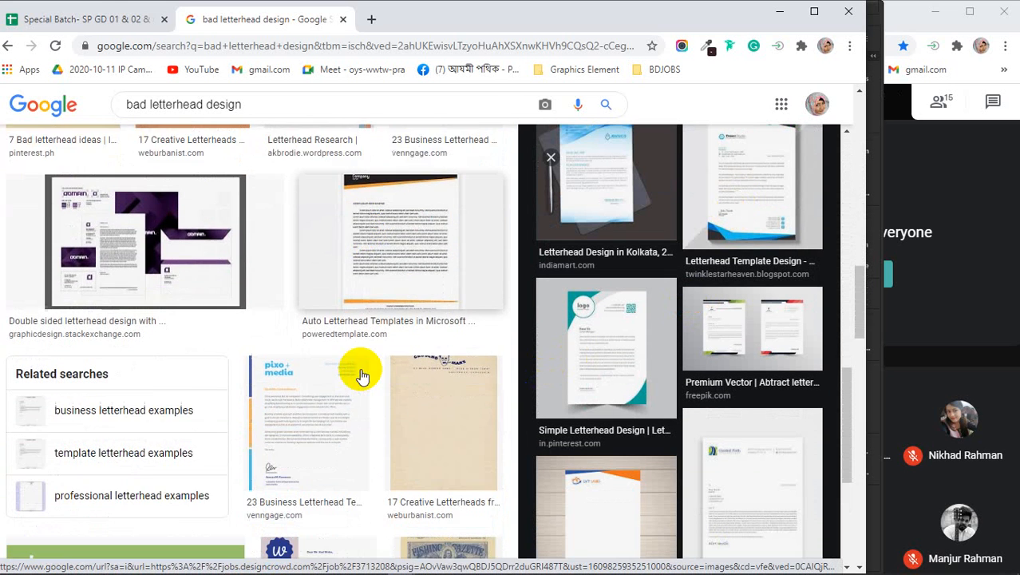
{"action": "scroll", "coordinate": [362, 375], "scroll_direction": "down", "scroll_amount": 3}
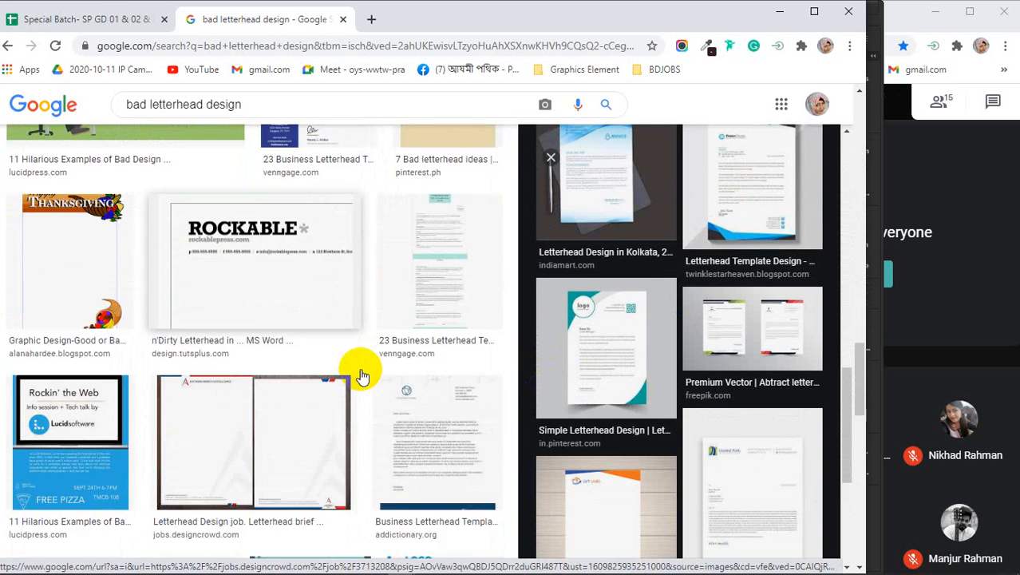
{"action": "scroll", "coordinate": [362, 375], "scroll_direction": "down", "scroll_amount": 2}
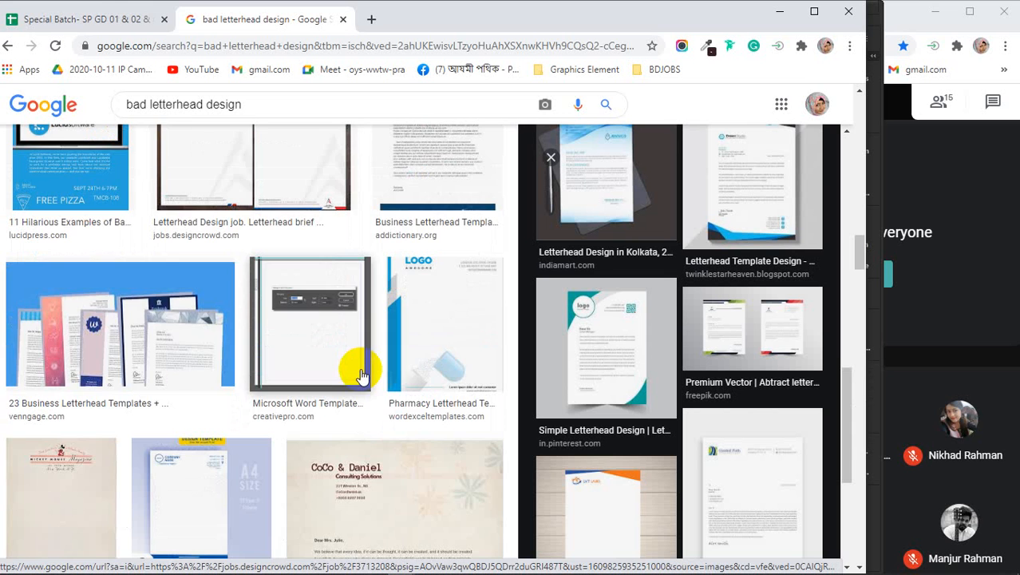
{"action": "scroll", "coordinate": [362, 375], "scroll_direction": "down", "scroll_amount": 3}
{"action": "scroll", "coordinate": [361, 375], "scroll_direction": "down", "scroll_amount": 2}
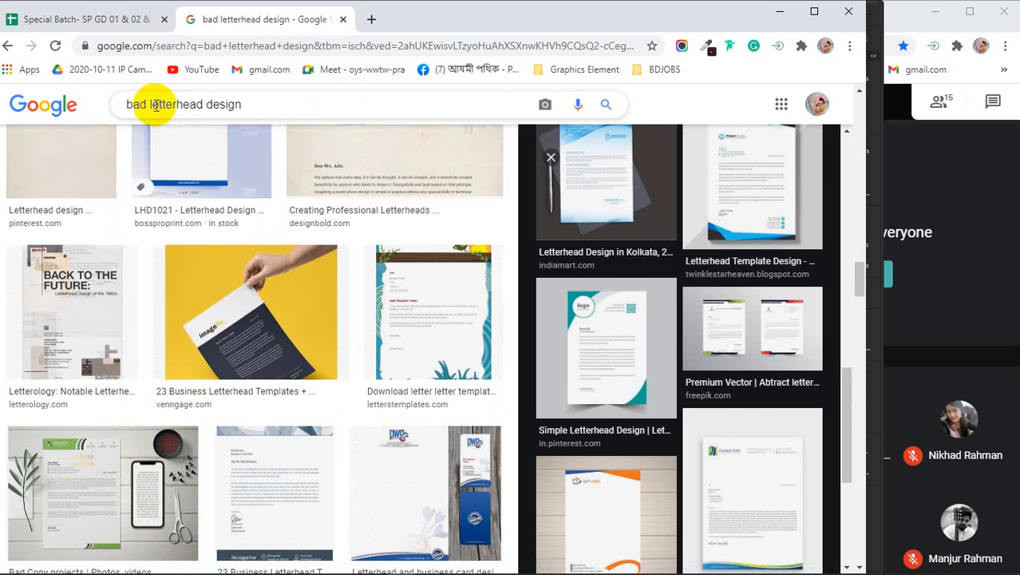
- Remove "bad" from the query and search images for "letterhead design"
{"action": "left_click_drag", "start_coordinate": [152, 105], "coordinate": [108, 117]}
{"action": "key", "text": "BackSpace"}
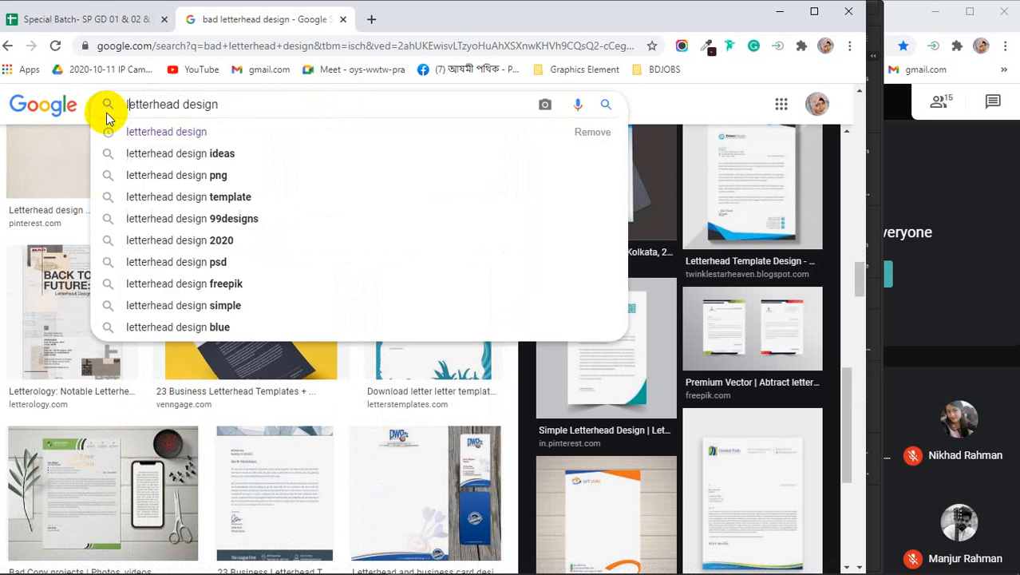
{"action": "key", "text": "Return"}
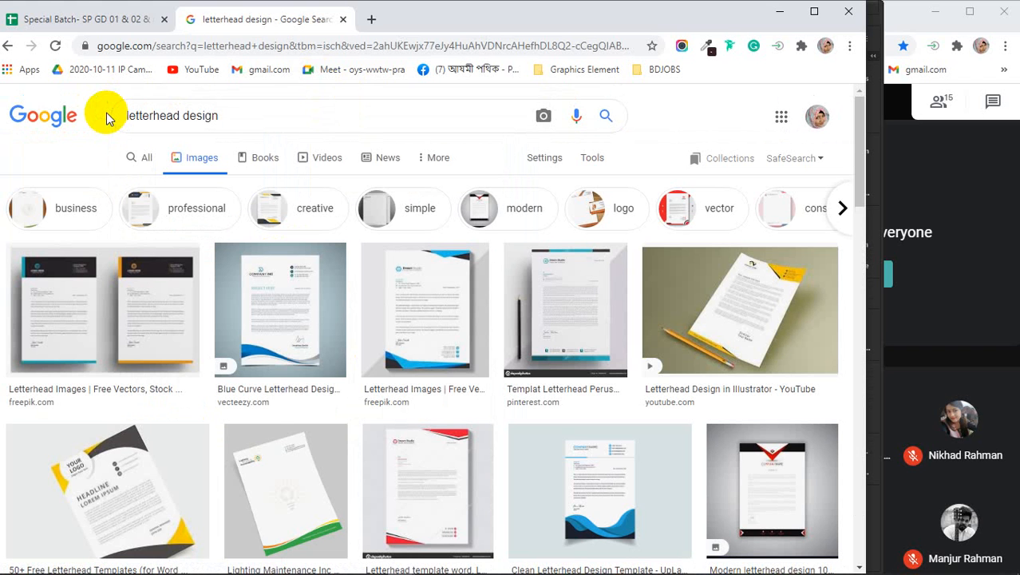
- Switch to Illustrator and create a white 8.26 x 11.69 in rectangle on the empty canvas below the artboard
{"action": "left_click", "coordinate": [781, 14]}
{"action": "left_click_drag", "start_coordinate": [882, 246], "coordinate": [924, 244]}
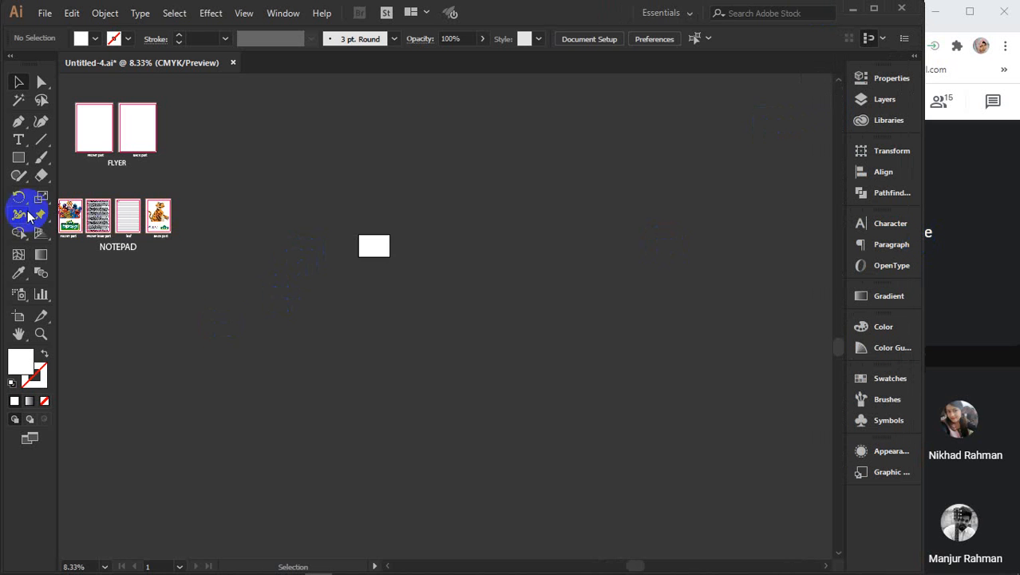
{"action": "left_click", "coordinate": [18, 157]}
{"action": "scroll", "coordinate": [363, 336], "scroll_direction": "up", "scroll_amount": 2}
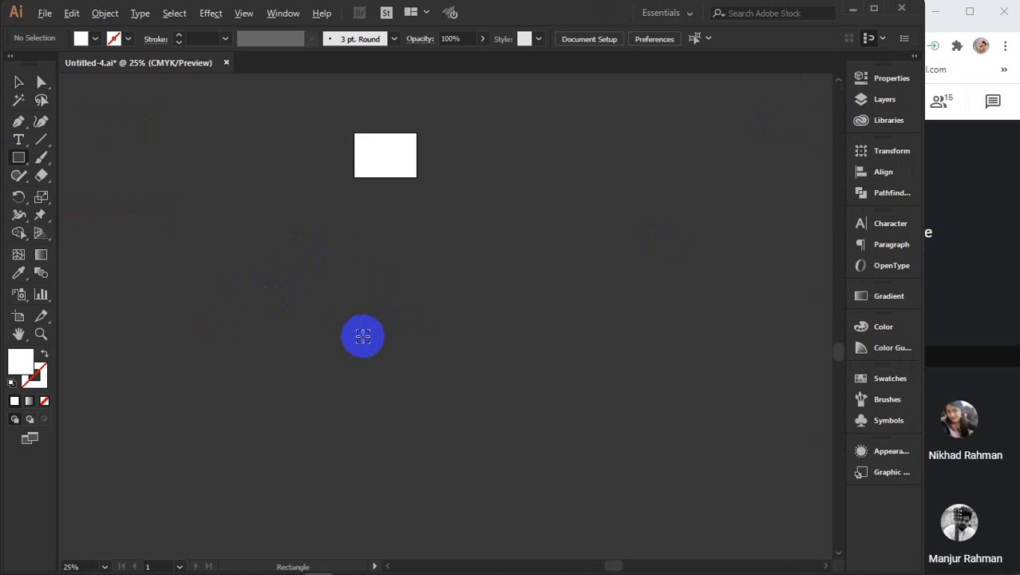
{"action": "left_click", "coordinate": [392, 342]}
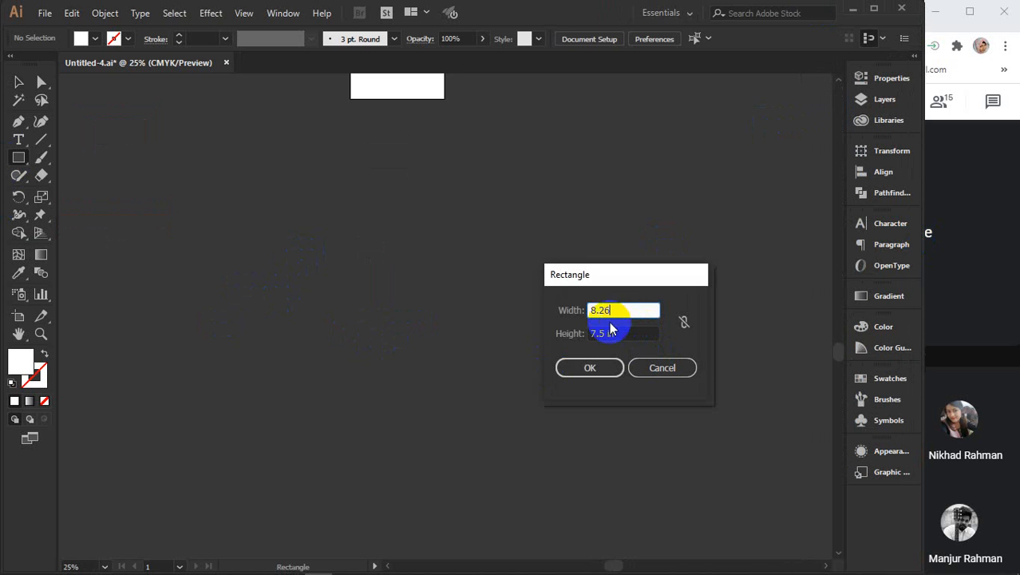
{"action": "key", "text": "Tab"}
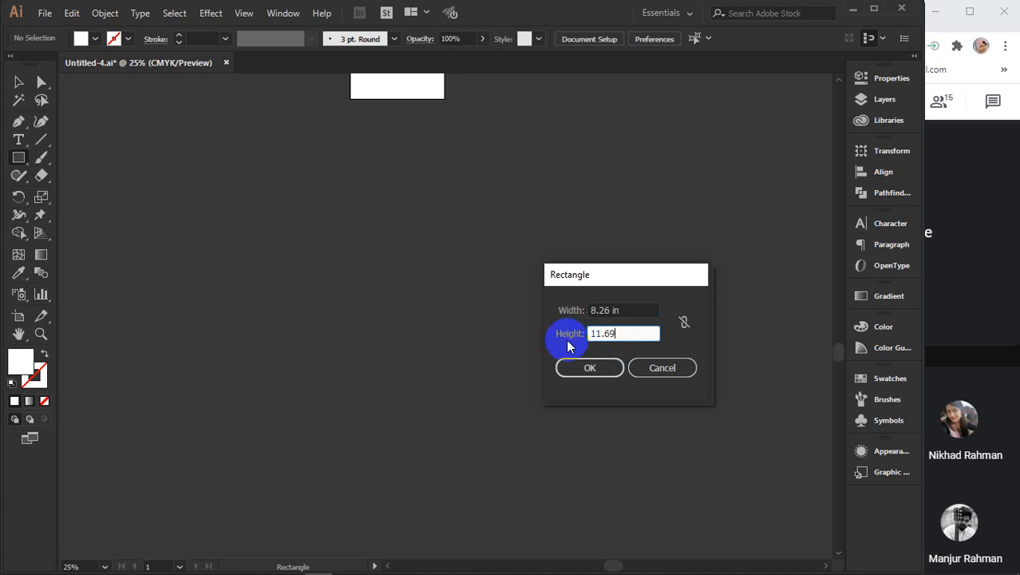
{"action": "left_click", "coordinate": [616, 335]}
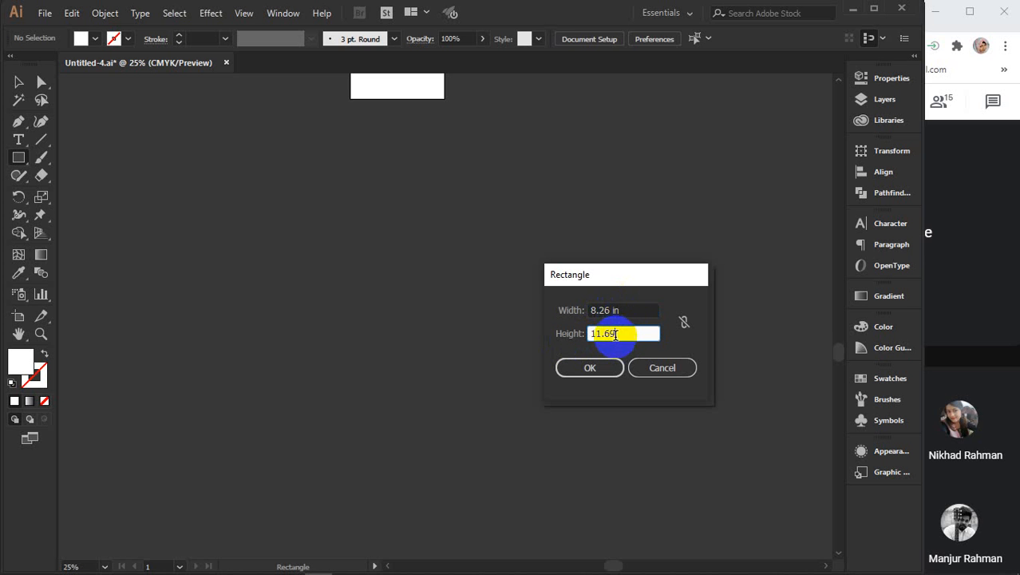
{"action": "left_click", "coordinate": [589, 368]}
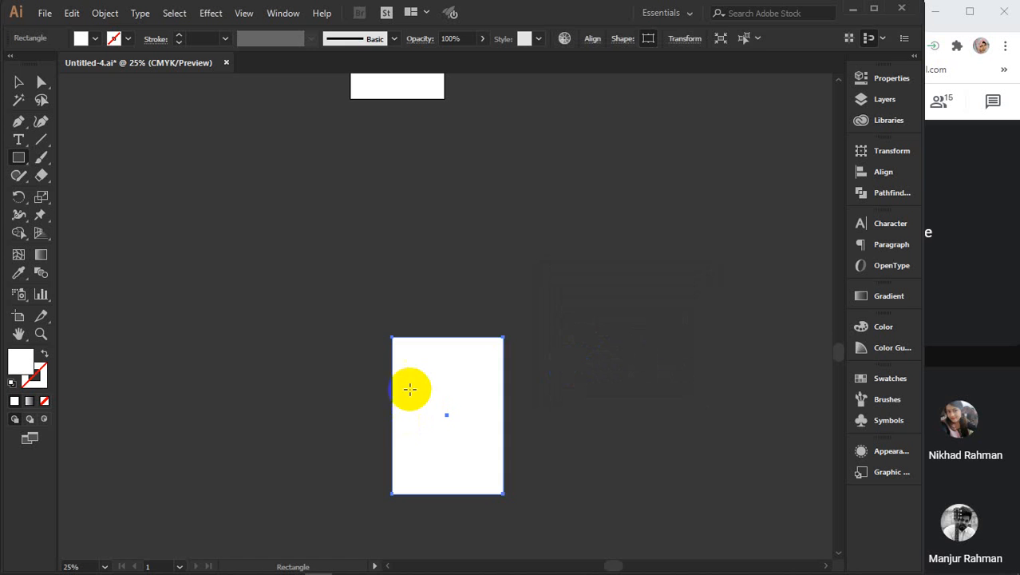
- Offset the letterhead rectangle's path outward by .1258 in with miter joins
{"action": "key", "text": "v"}
{"action": "left_click_drag", "start_coordinate": [431, 454], "coordinate": [431, 358]}
{"action": "scroll", "coordinate": [431, 358], "scroll_direction": "up", "scroll_amount": 3}
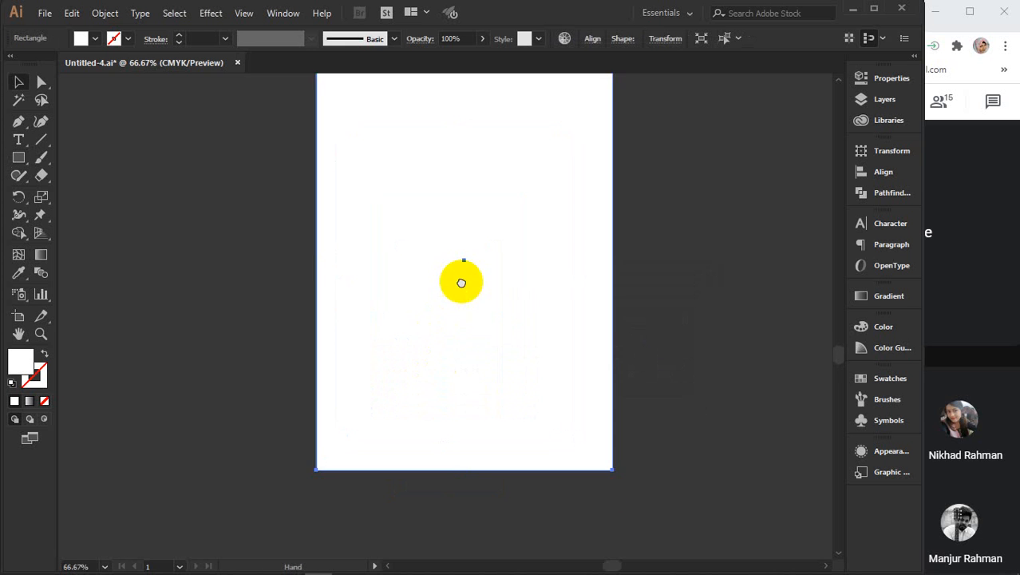
{"action": "left_click_drag", "start_coordinate": [462, 282], "coordinate": [483, 326]}
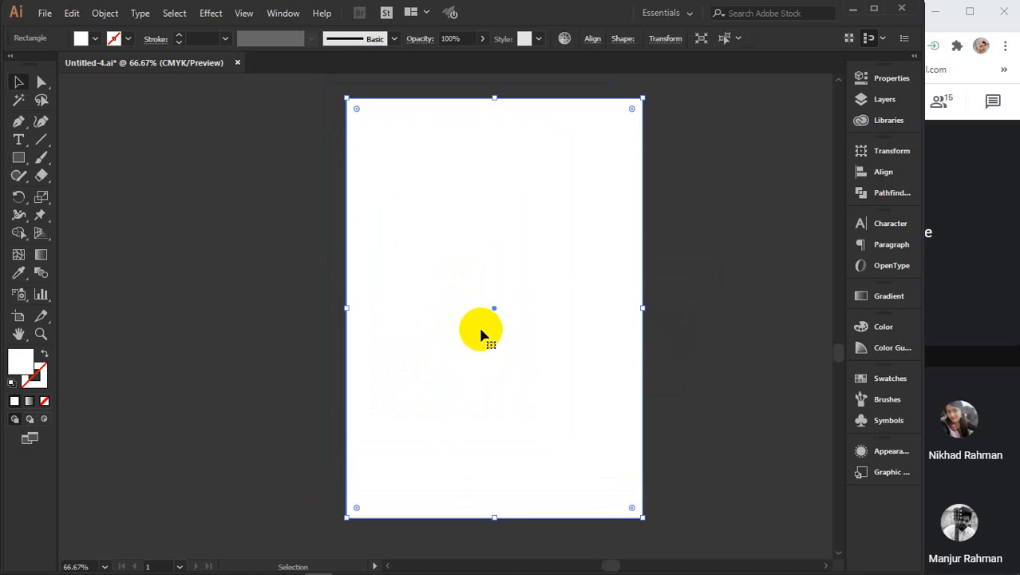
{"action": "left_click", "coordinate": [105, 13]}
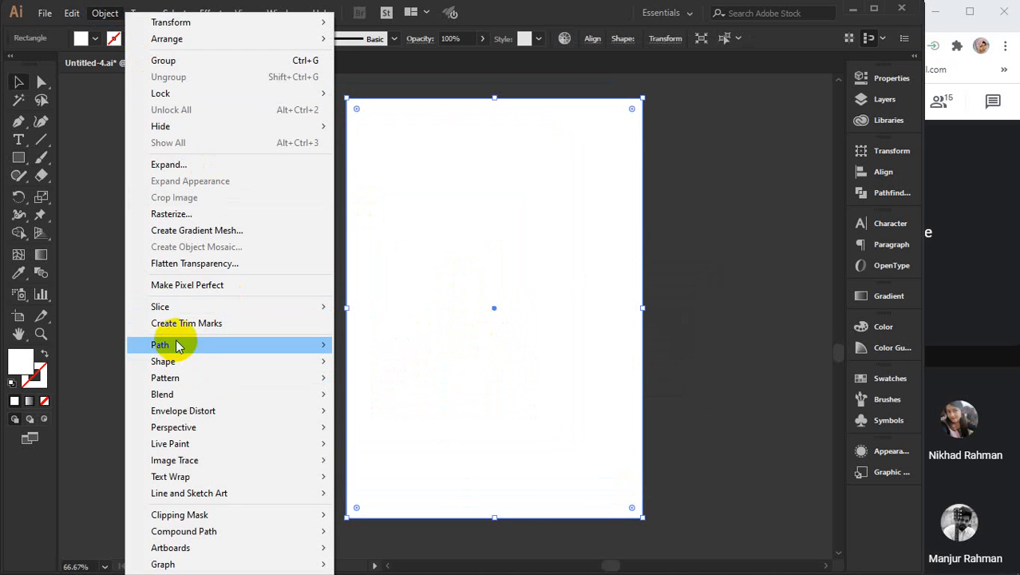
{"action": "mouse_move", "coordinate": [291, 350]}
{"action": "left_click", "coordinate": [379, 396]}
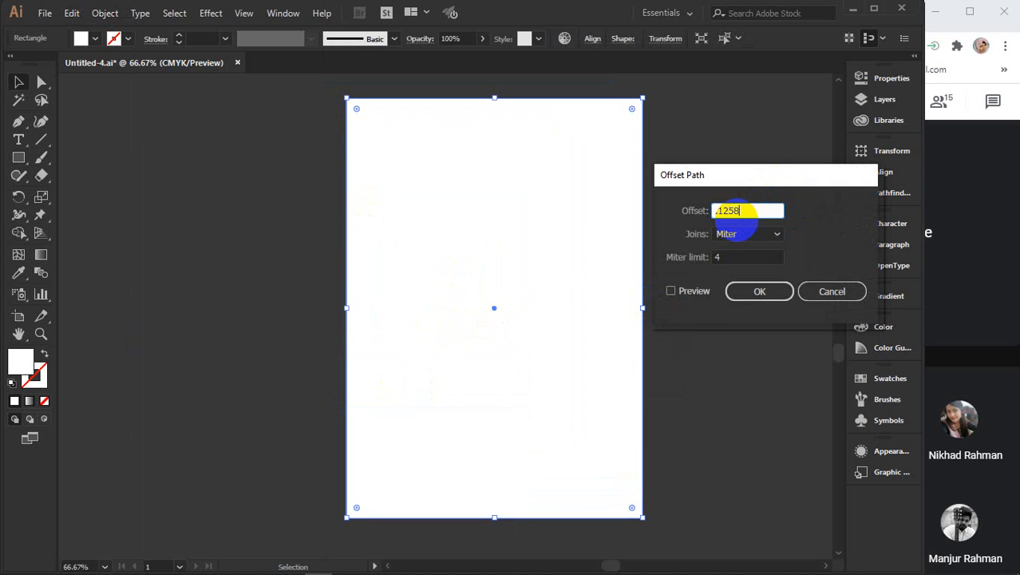
{"action": "key", "text": "Return"}
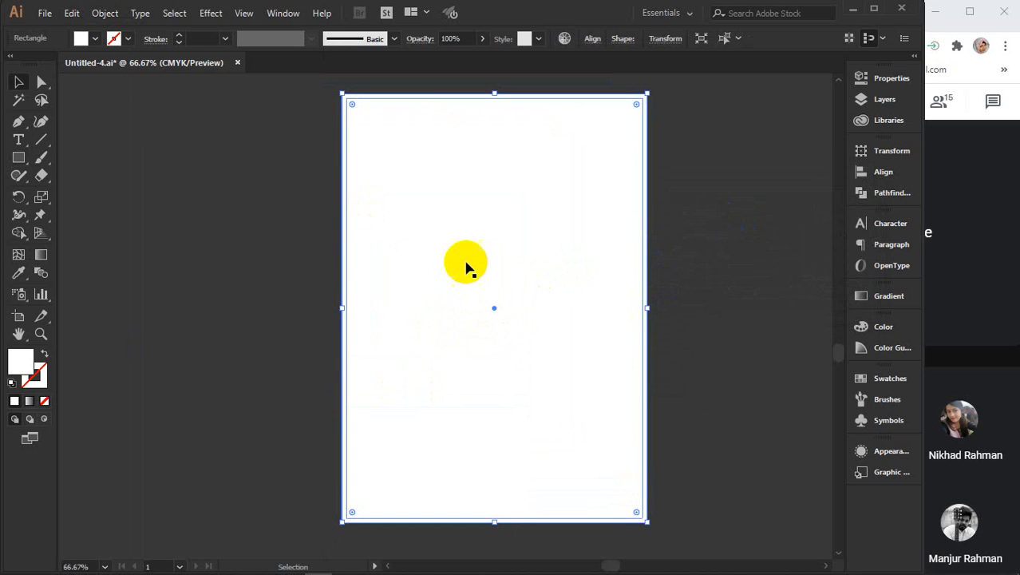
- Fill the outer offset rectangle with brown so it marks the bleed around the white page, and deselect it
{"action": "left_click", "coordinate": [94, 41]}
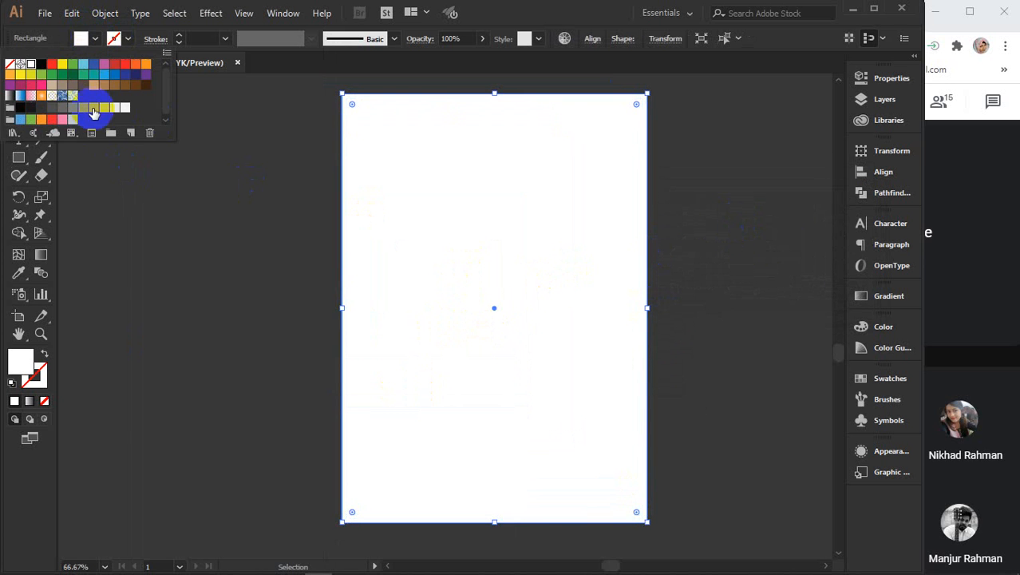
{"action": "left_click", "coordinate": [113, 85]}
{"action": "left_click", "coordinate": [259, 253]}
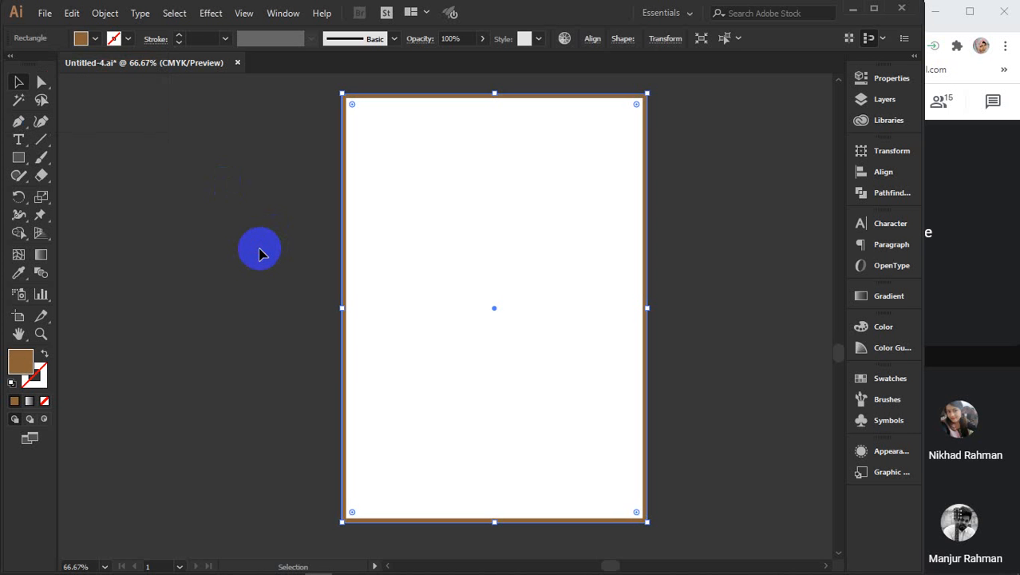
{"action": "left_click", "coordinate": [259, 253]}
- Offset the white page rectangle's path inward with miter joins and convert the resulting path into a margin guide
{"action": "left_click", "coordinate": [455, 279]}
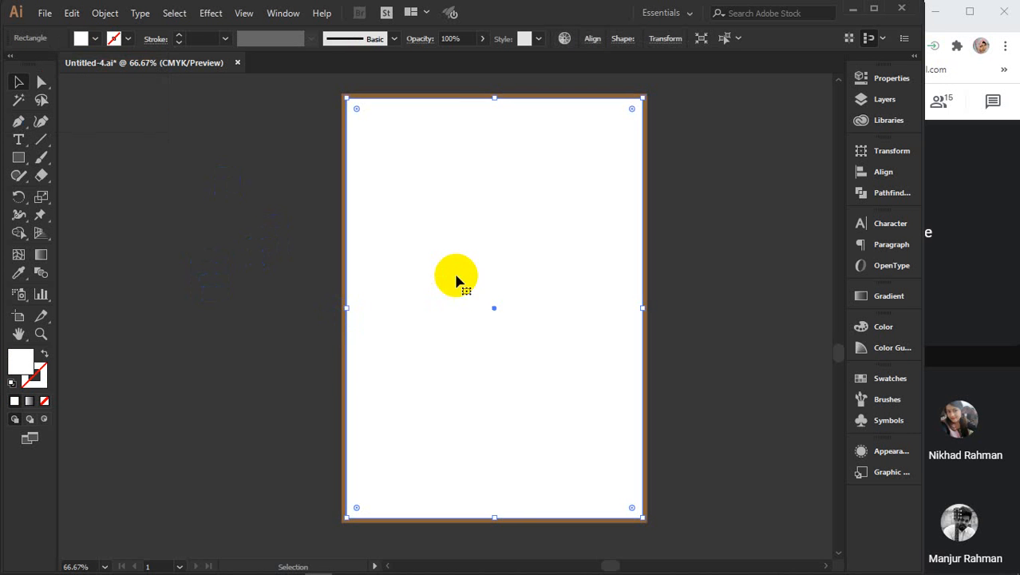
{"action": "left_click", "coordinate": [105, 12]}
{"action": "mouse_move", "coordinate": [177, 346]}
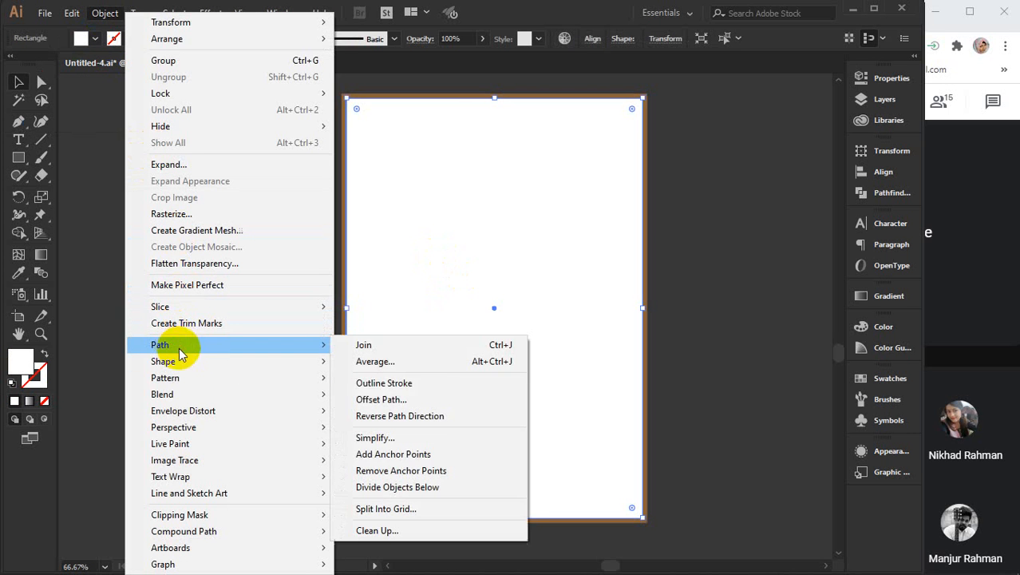
{"action": "left_click", "coordinate": [425, 397]}
{"action": "left_click", "coordinate": [766, 209]}
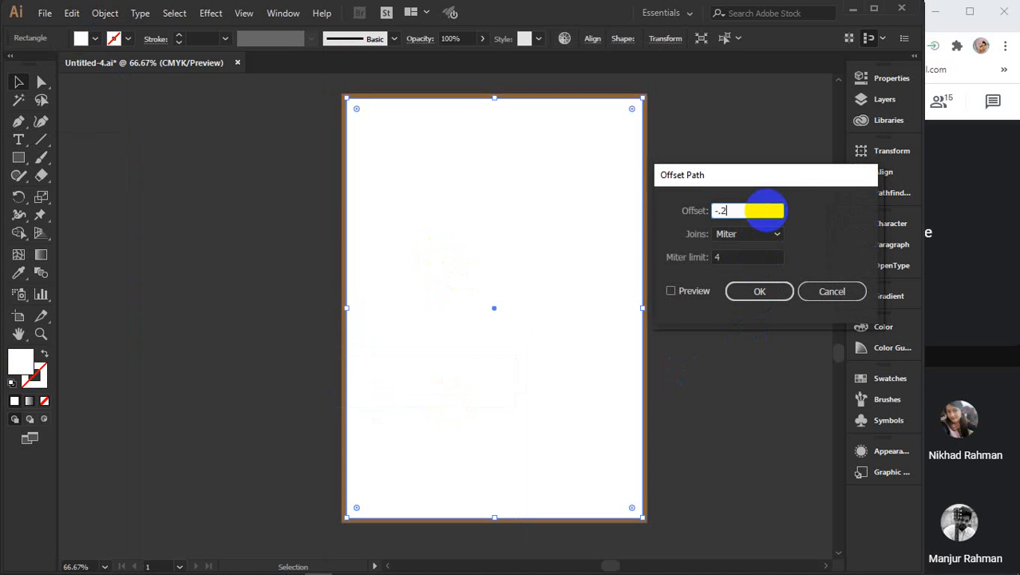
{"action": "key", "text": "Return"}
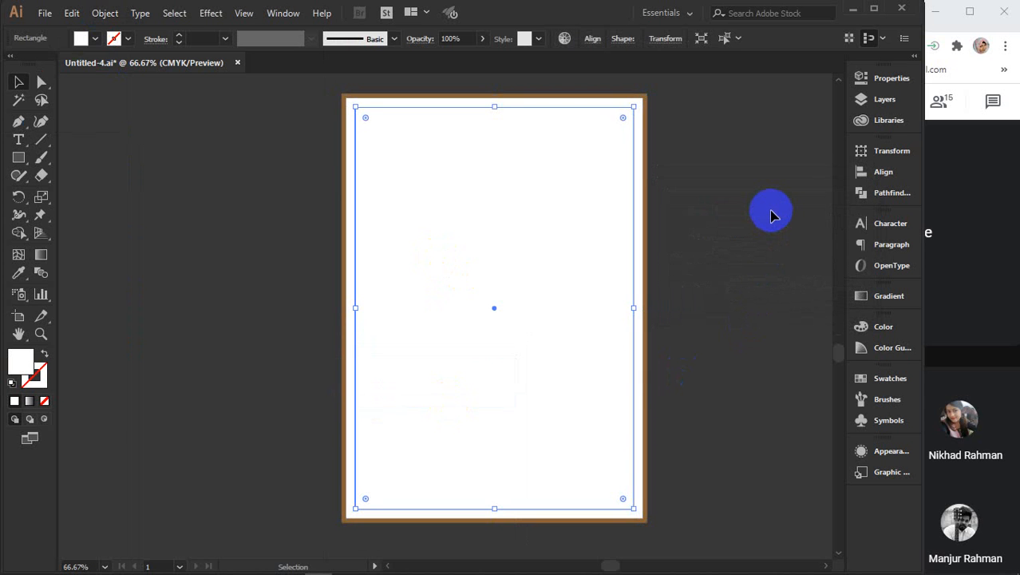
{"action": "key", "text": "a"}
{"action": "key", "text": "v"}
{"action": "left_click", "coordinate": [741, 214]}
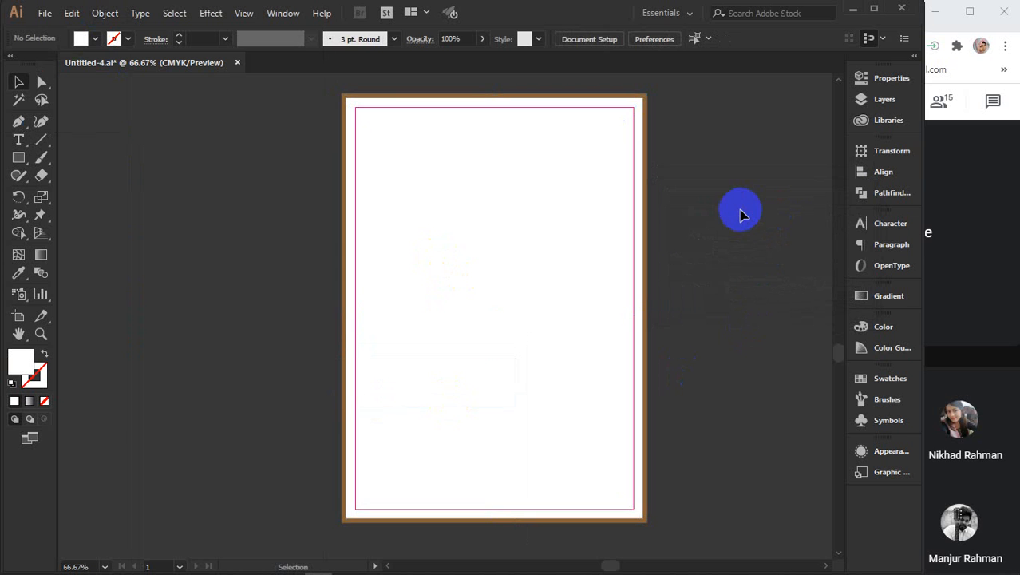
- Draw a small white square on the empty canvas beside the letterhead page
{"action": "mouse_move", "coordinate": [286, 347]}
{"action": "left_mouse_down"}
{"action": "mouse_move", "coordinate": [289, 360]}
{"action": "mouse_move", "coordinate": [302, 349]}
{"action": "left_mouse_up"}
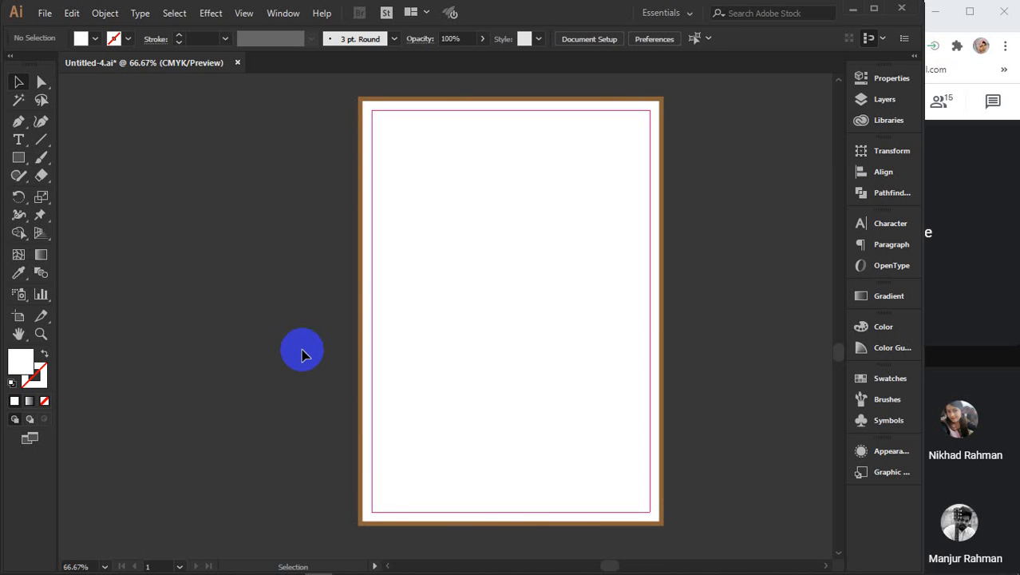
{"action": "mouse_move", "coordinate": [404, 563]}
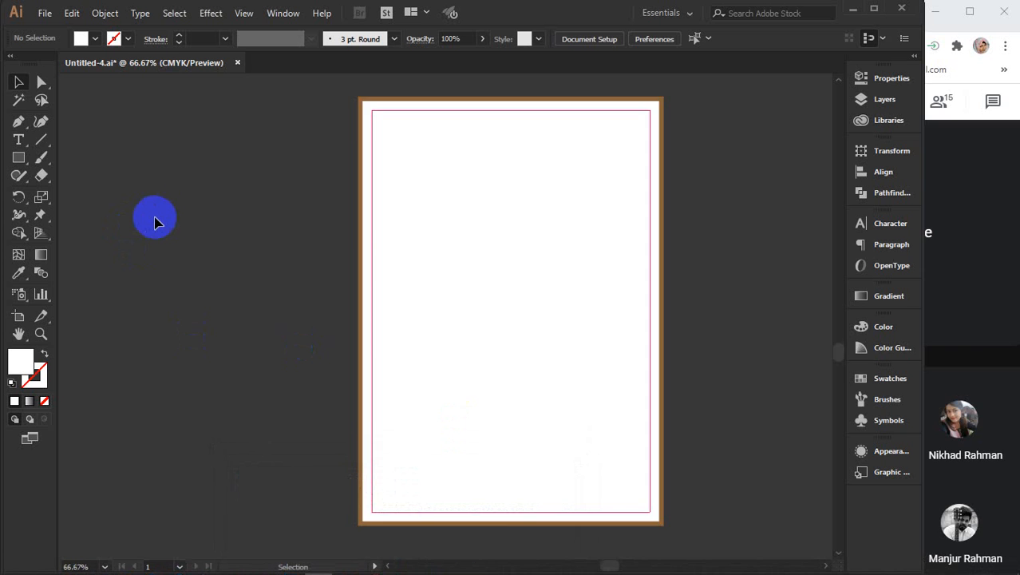
{"action": "scroll", "coordinate": [158, 213], "scroll_direction": "up", "scroll_amount": 3}
{"action": "scroll", "coordinate": [494, 241], "scroll_direction": "right", "scroll_amount": 2}
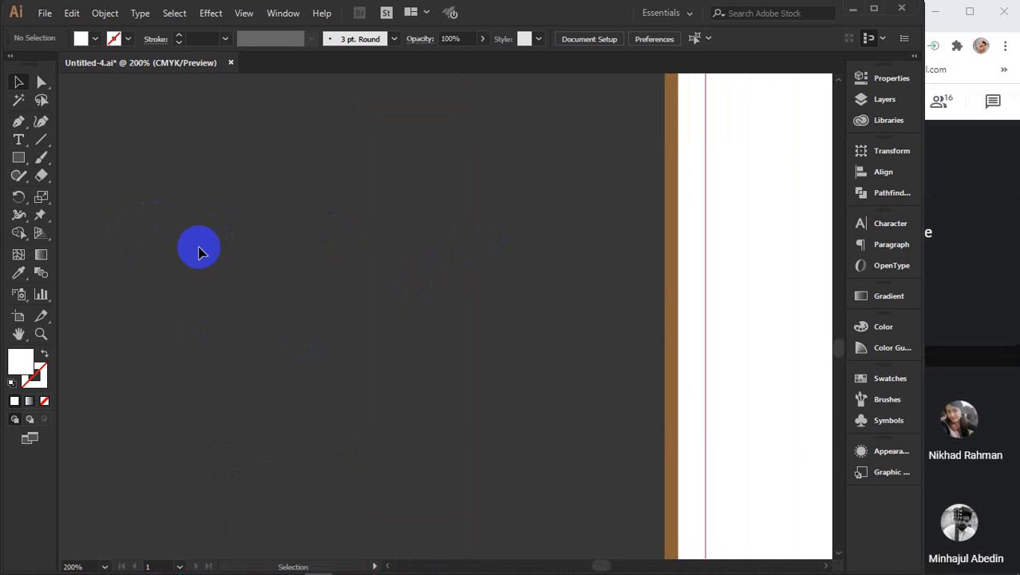
{"action": "left_click_drag", "start_coordinate": [19, 158], "coordinate": [105, 164]}
{"action": "left_click_drag", "start_coordinate": [285, 232], "coordinate": [334, 284]}
{"action": "left_click", "coordinate": [18, 82]}
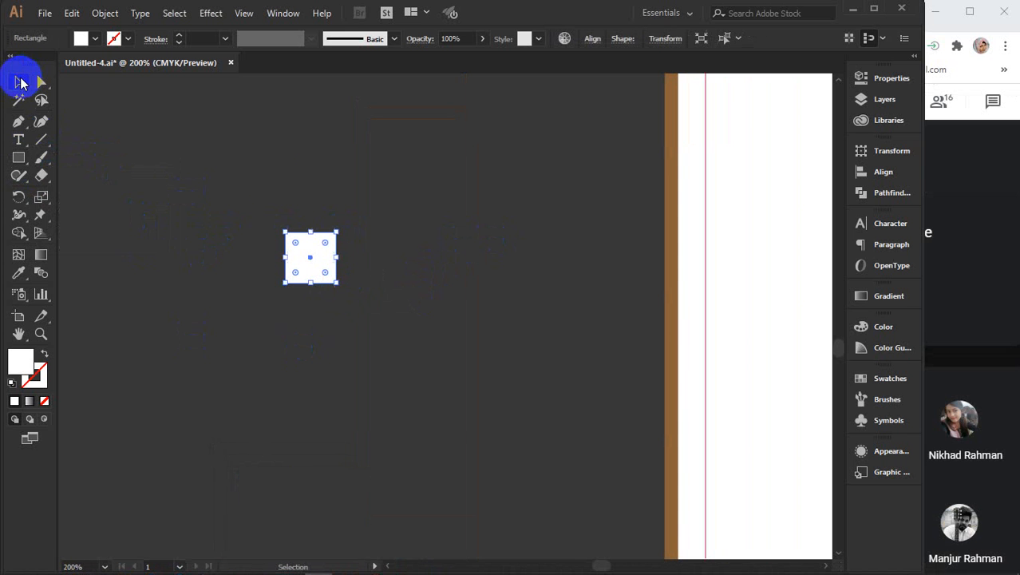
- Duplicate the small square in place and rotate the front copy 45 degrees into a diamond
{"action": "left_click_drag", "start_coordinate": [340, 226], "coordinate": [363, 257]}
{"action": "key", "text": "ctrl+z"}
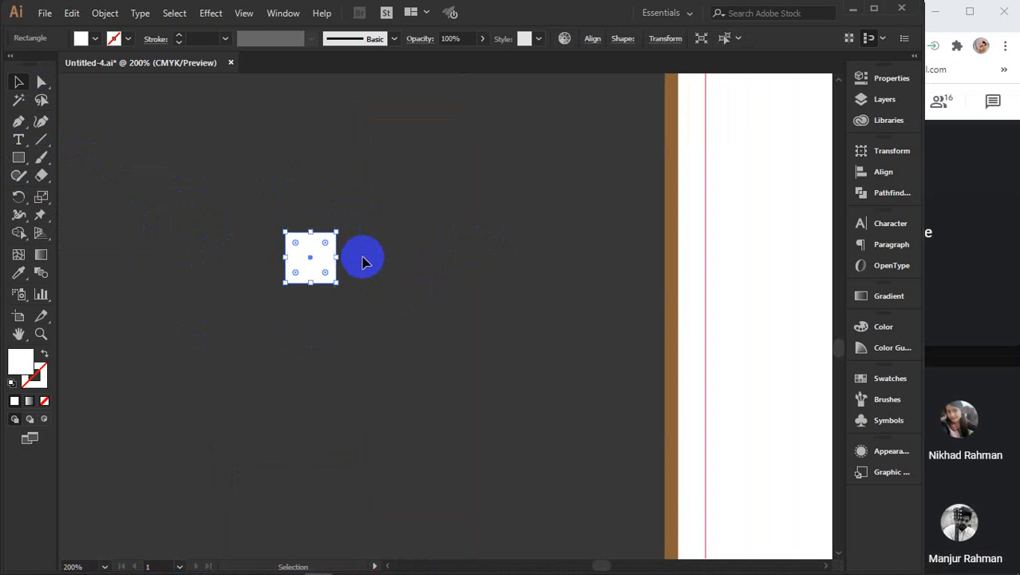
{"action": "left_click", "coordinate": [330, 255]}
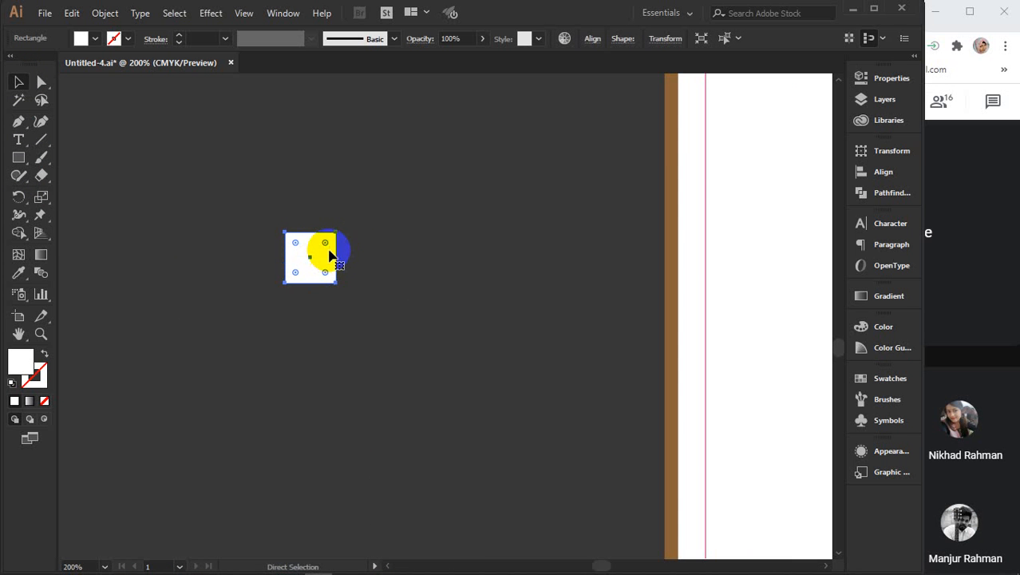
{"action": "left_click_drag", "start_coordinate": [340, 226], "coordinate": [357, 250]}
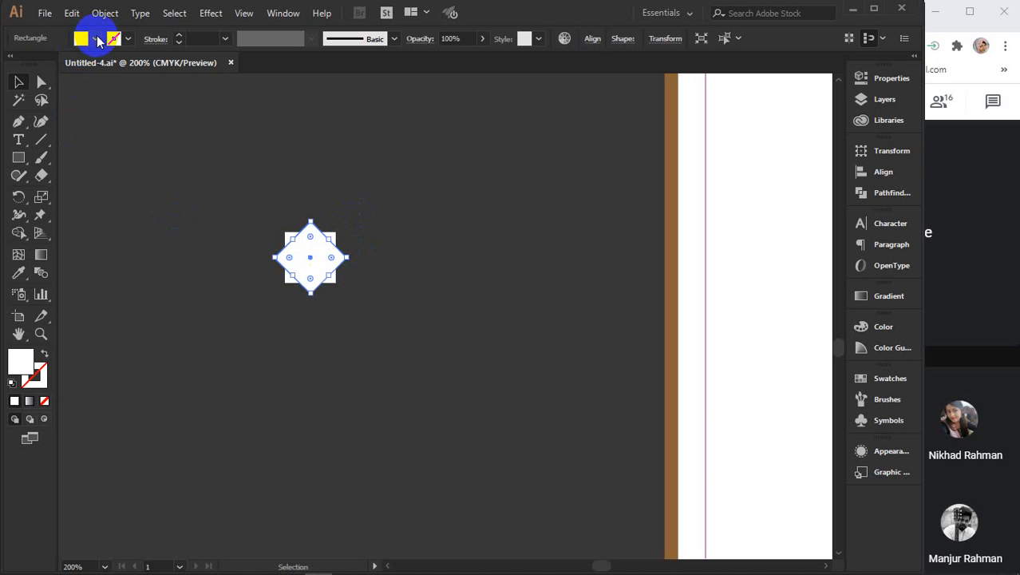
- Fill the diamond with light orange and the upright square behind it with a deeper red-orange
{"action": "left_click", "coordinate": [95, 38]}
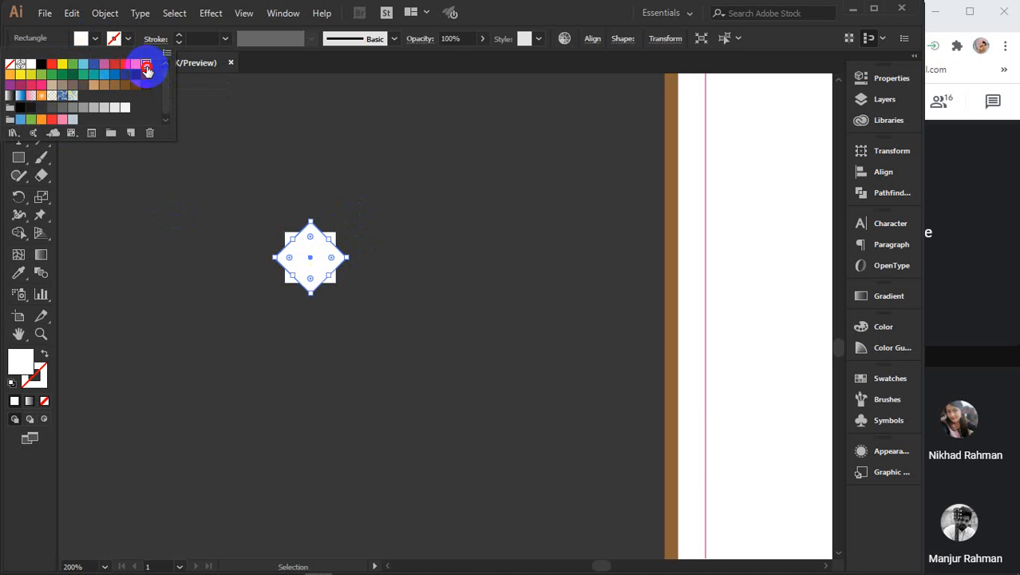
{"action": "left_click", "coordinate": [146, 64]}
{"action": "left_click", "coordinate": [381, 214]}
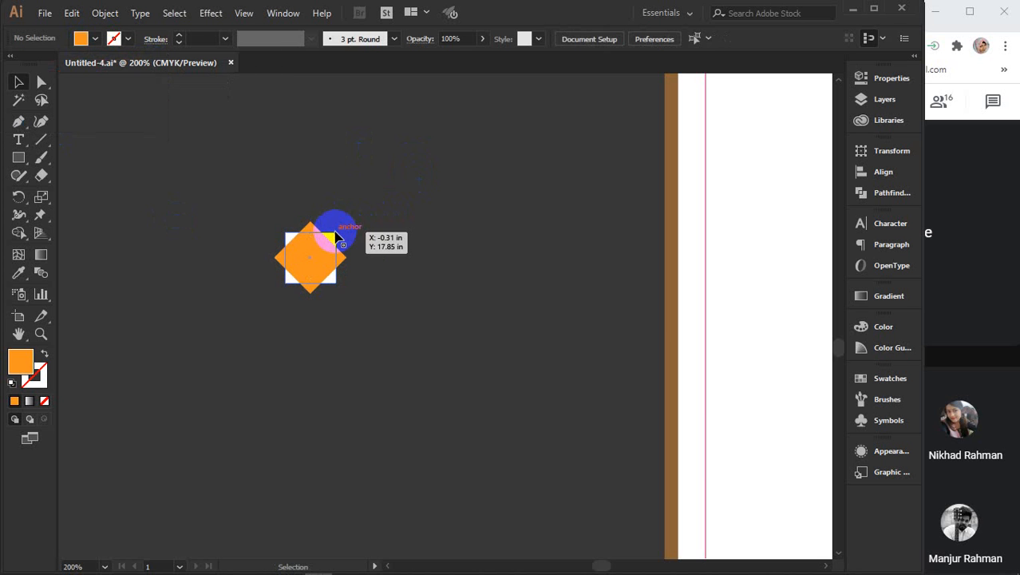
{"action": "left_click", "coordinate": [336, 237]}
{"action": "left_click", "coordinate": [94, 37]}
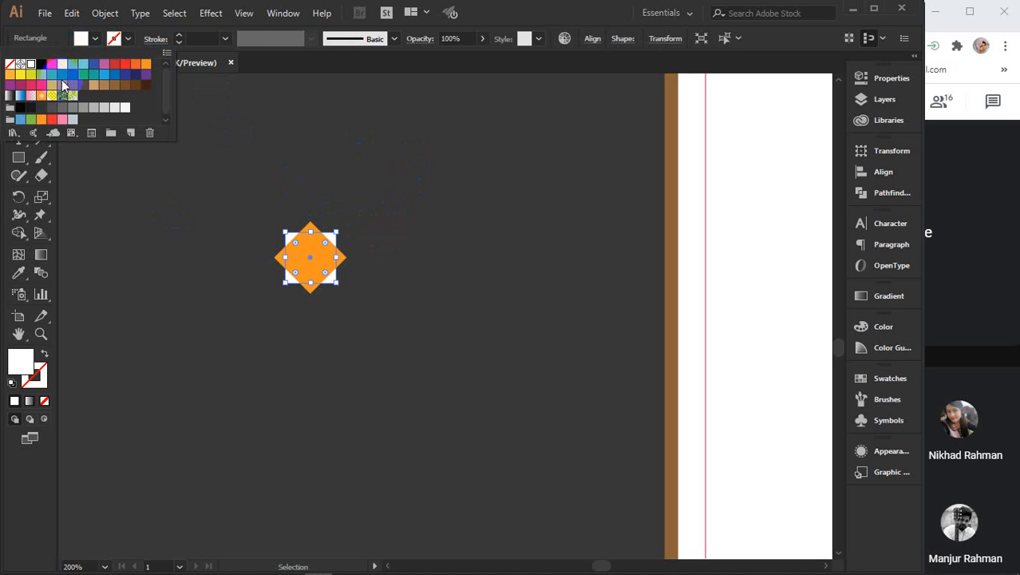
{"action": "left_click", "coordinate": [135, 63]}
{"action": "left_click", "coordinate": [423, 213]}
{"action": "left_click", "coordinate": [423, 213]}
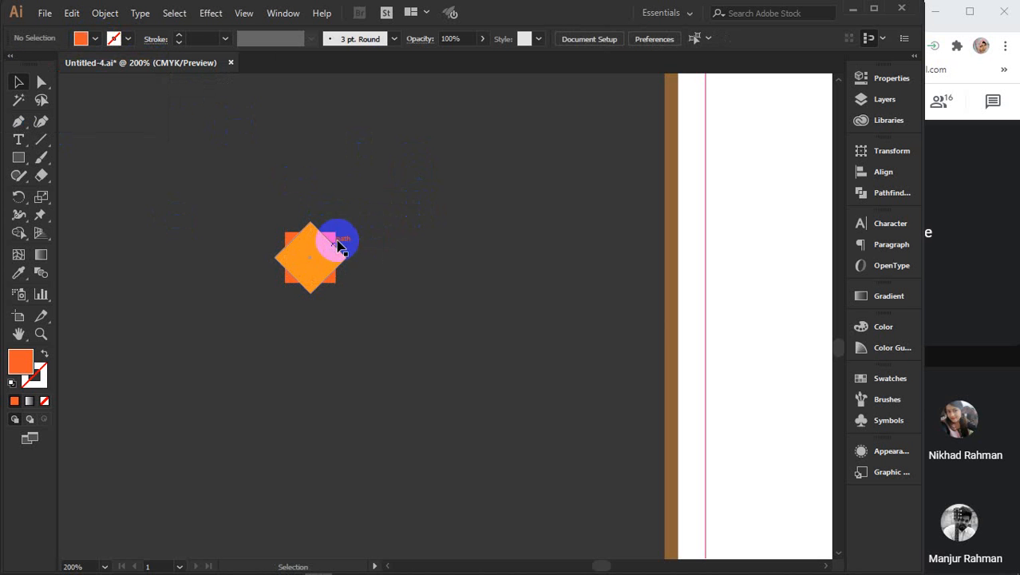
- Round all corners of the diamond, and round the corners of the square behind it more slightly
{"action": "scroll", "coordinate": [319, 247], "scroll_direction": "up", "scroll_amount": 3}
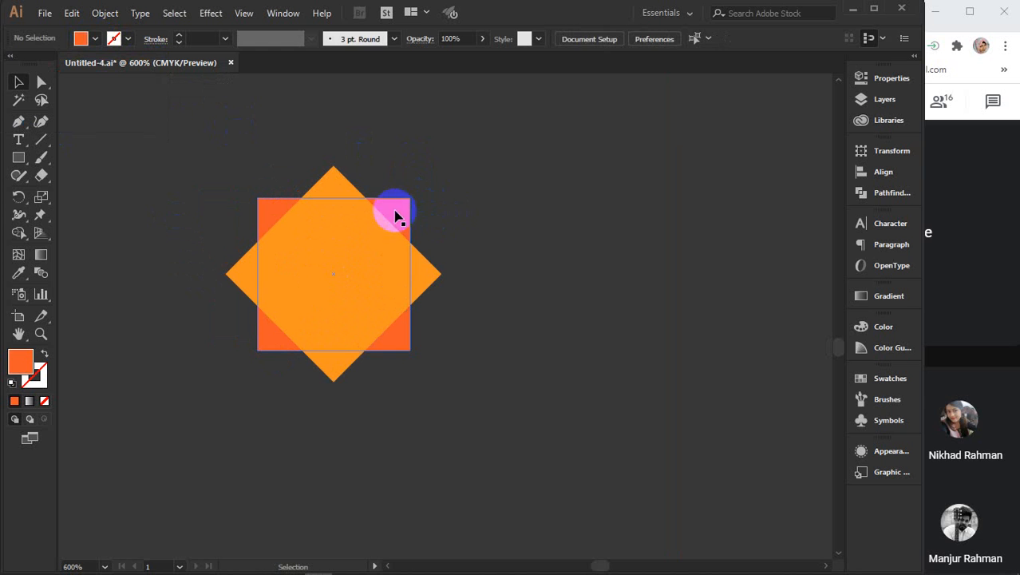
{"action": "left_click", "coordinate": [335, 199]}
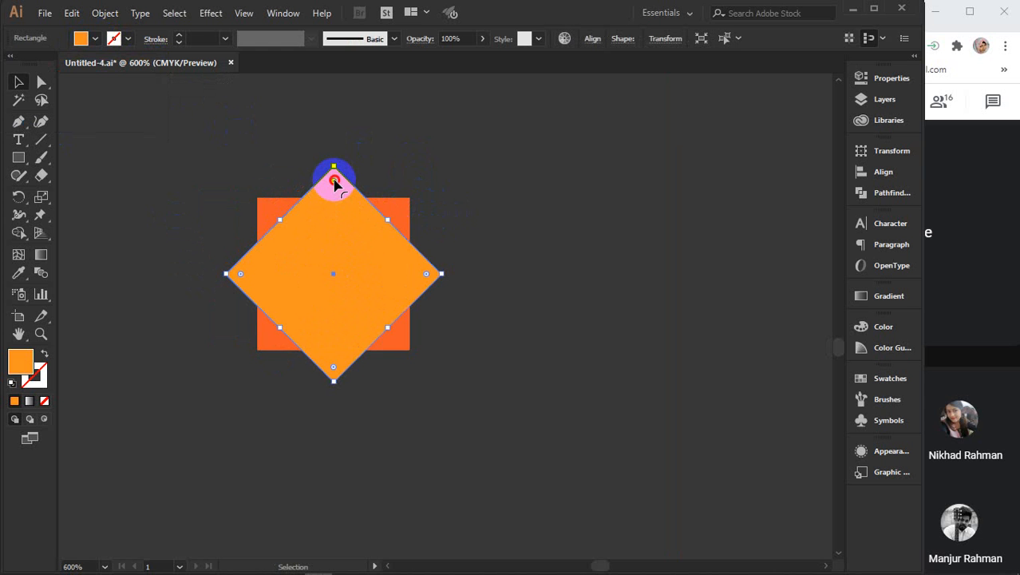
{"action": "left_click_drag", "start_coordinate": [334, 182], "coordinate": [333, 208]}
{"action": "left_click", "coordinate": [405, 209]}
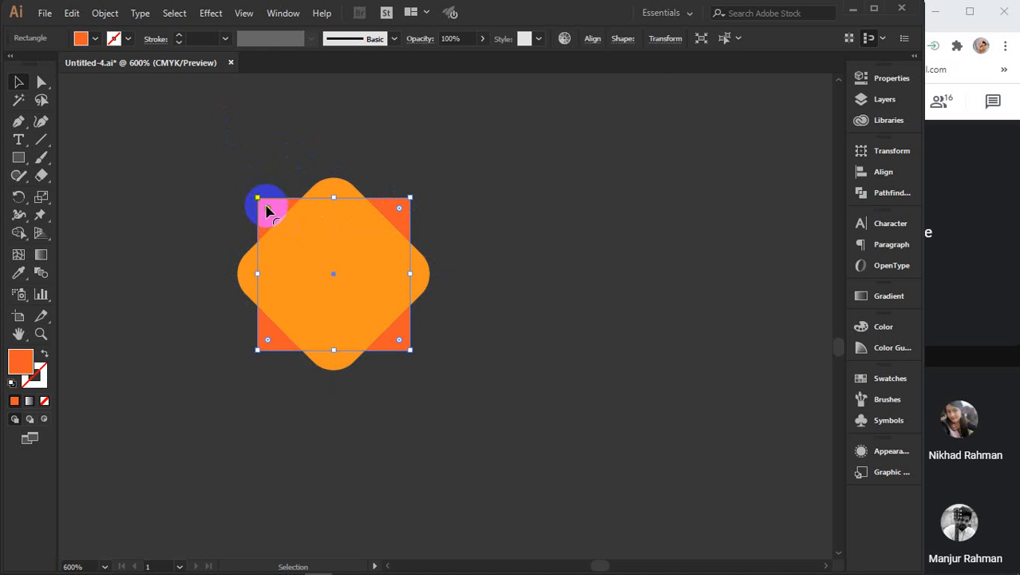
{"action": "left_click_drag", "start_coordinate": [267, 212], "coordinate": [301, 217]}
{"action": "left_click", "coordinate": [537, 212]}
- Duplicate the rounded diamond in place and scale the copy down around its centre to fit inside the original
{"action": "left_click", "coordinate": [348, 287]}
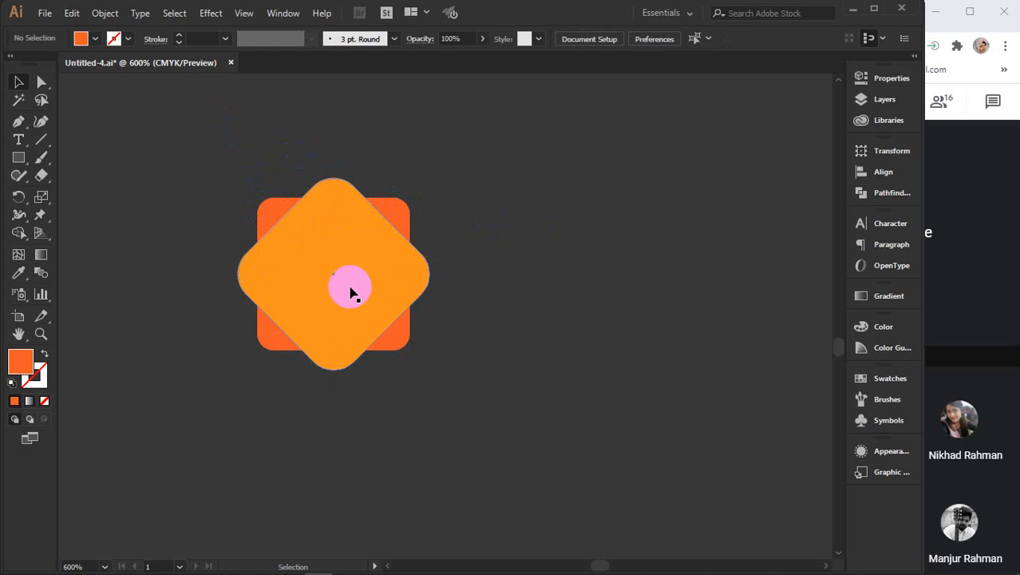
{"action": "key", "text": "a"}
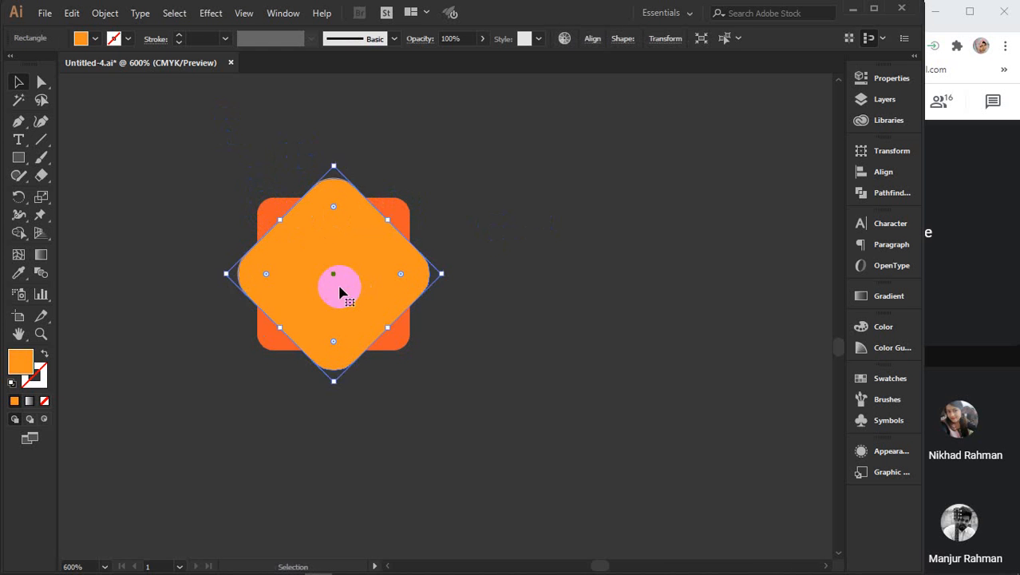
{"action": "key", "text": "v"}
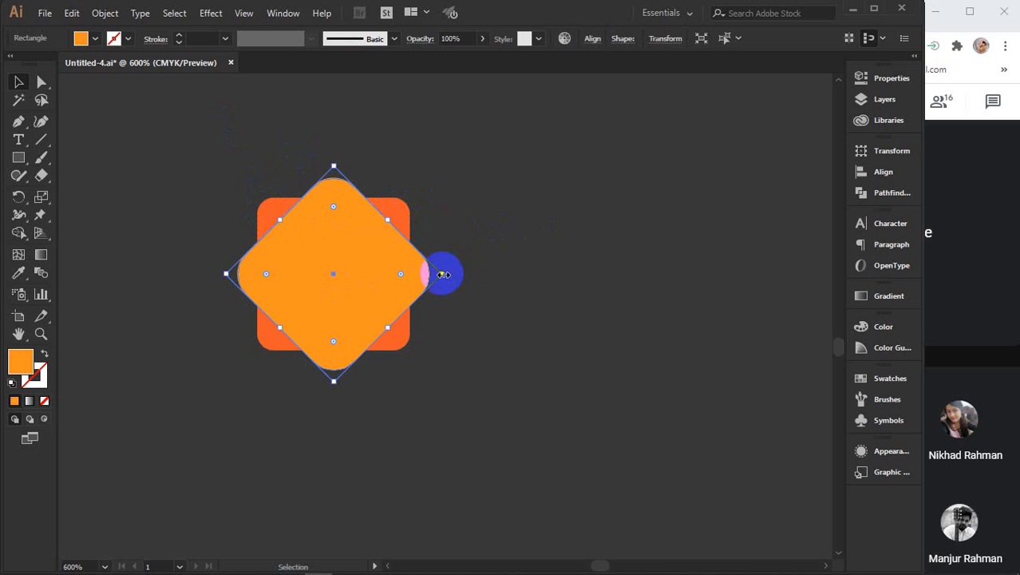
{"action": "left_click_drag", "start_coordinate": [442, 275], "coordinate": [382, 274]}
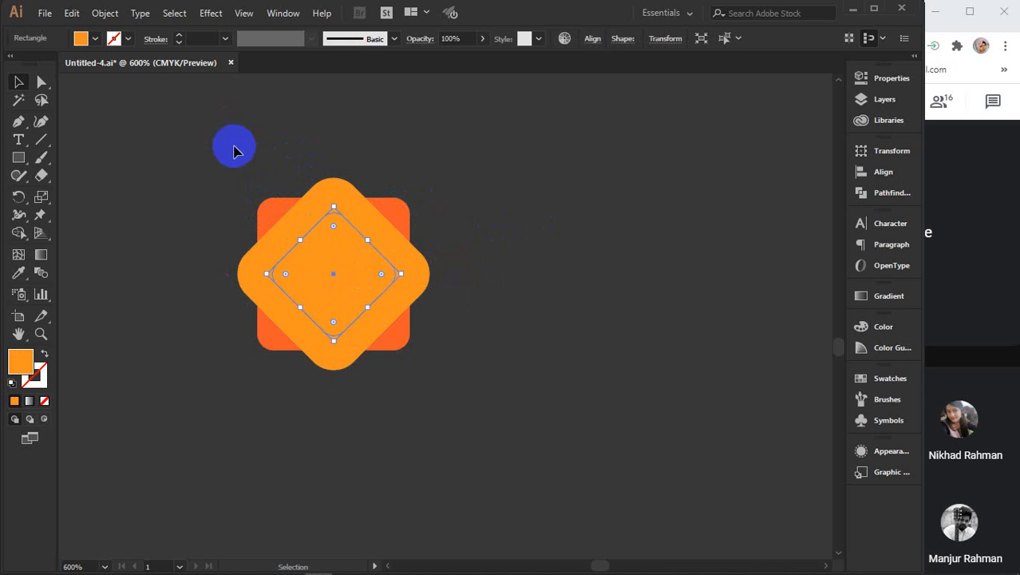
- Cut the inner diamond area out of all the stacked shapes with the Shape Builder, leaving a hollow centre
{"action": "left_click_drag", "start_coordinate": [235, 148], "coordinate": [476, 383]}
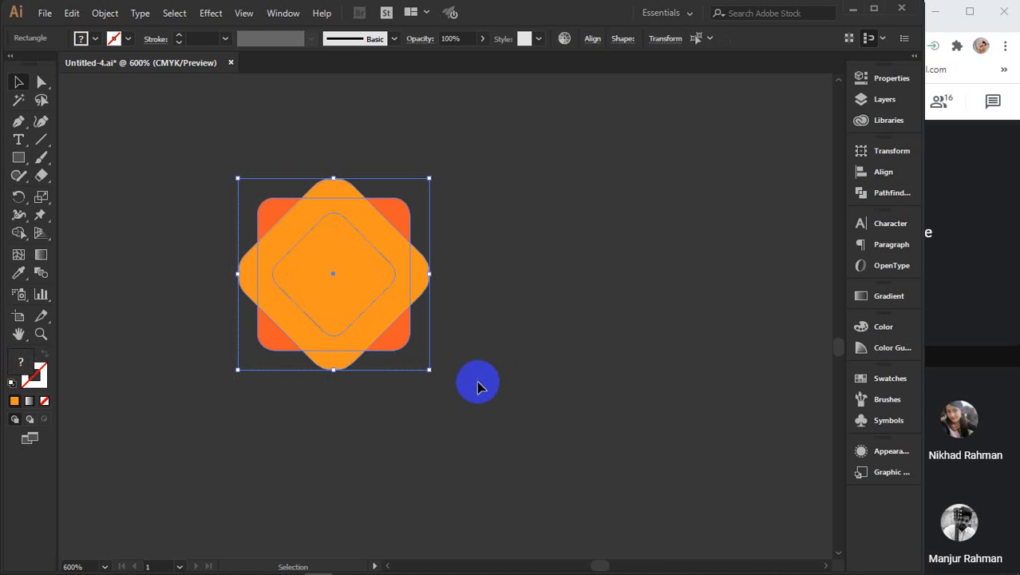
{"action": "left_click", "coordinate": [19, 235]}
{"action": "left_click", "coordinate": [336, 287], "text": "alt"}
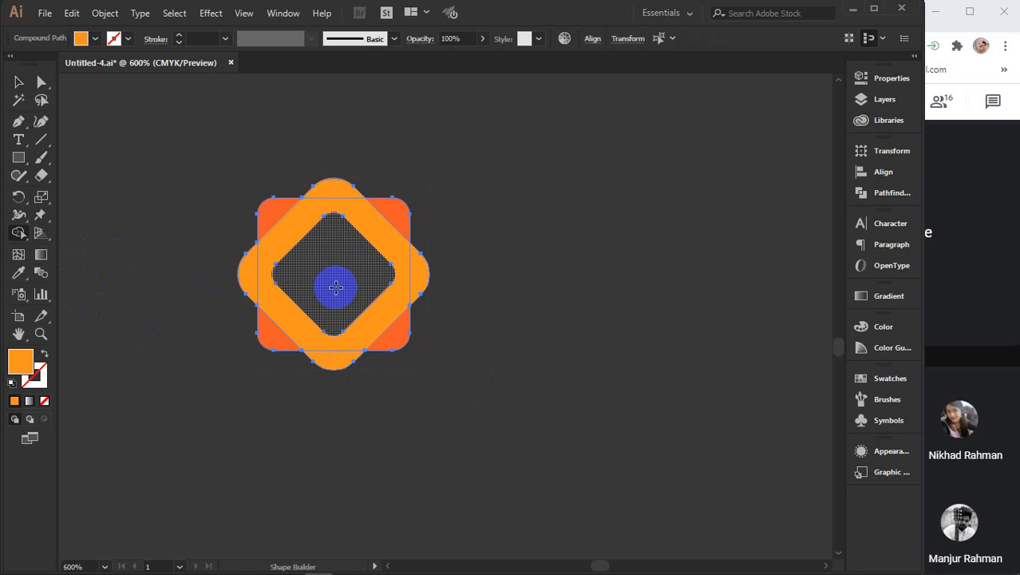
{"action": "key", "text": "v"}
{"action": "left_click", "coordinate": [499, 233]}
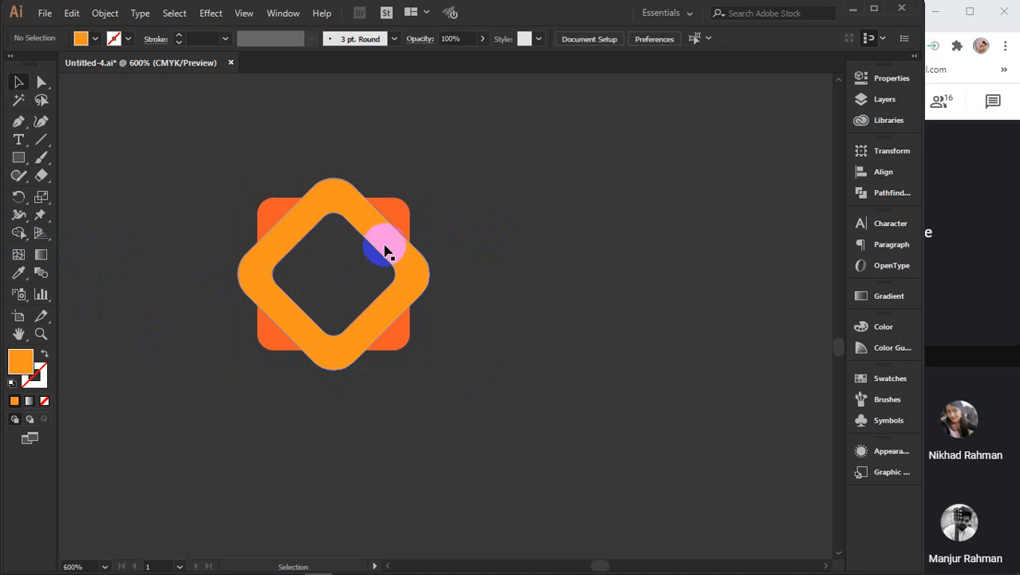
- Duplicate the hollow orange diamond in place and scale the copy down around its centre to sit inside the opening
{"action": "left_click", "coordinate": [384, 251]}
{"action": "key", "text": "a"}
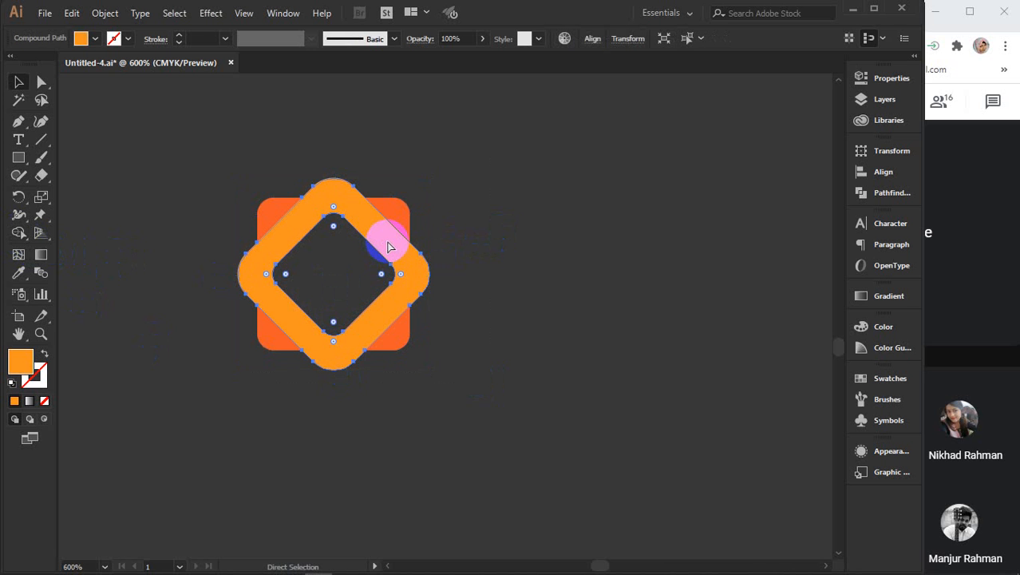
{"action": "key", "text": "v"}
{"action": "key", "text": "a"}
{"action": "key", "text": "v"}
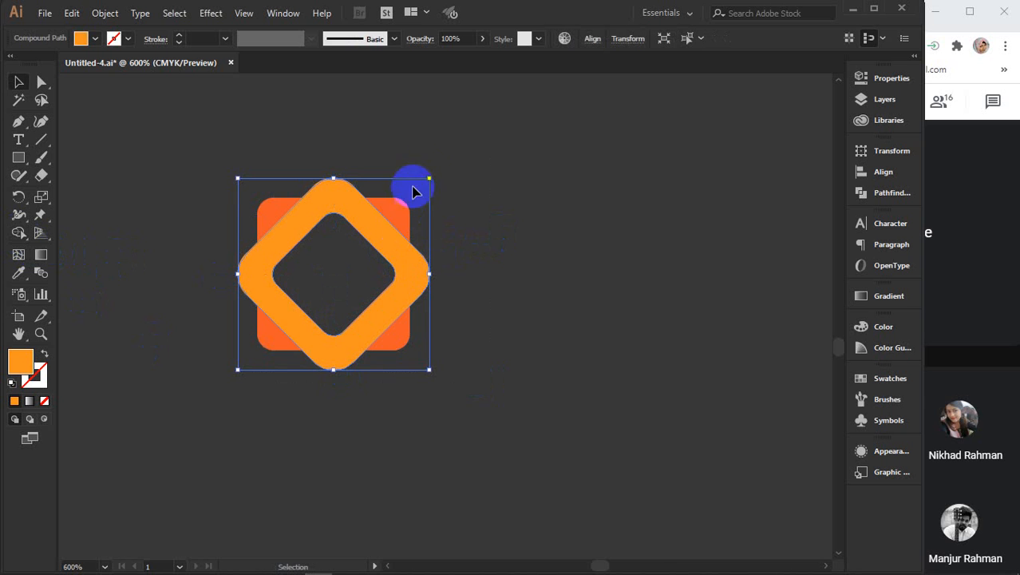
{"action": "left_click_drag", "start_coordinate": [430, 177], "coordinate": [403, 232]}
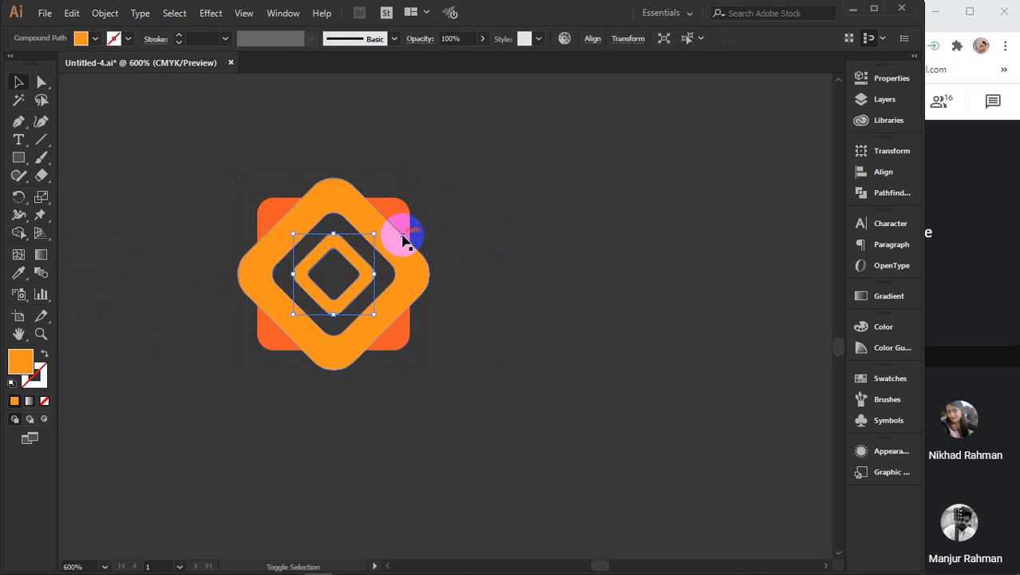
- Recolour the small inner diamond ring by sampling the red-orange of the rounded square
{"action": "key", "text": "i"}
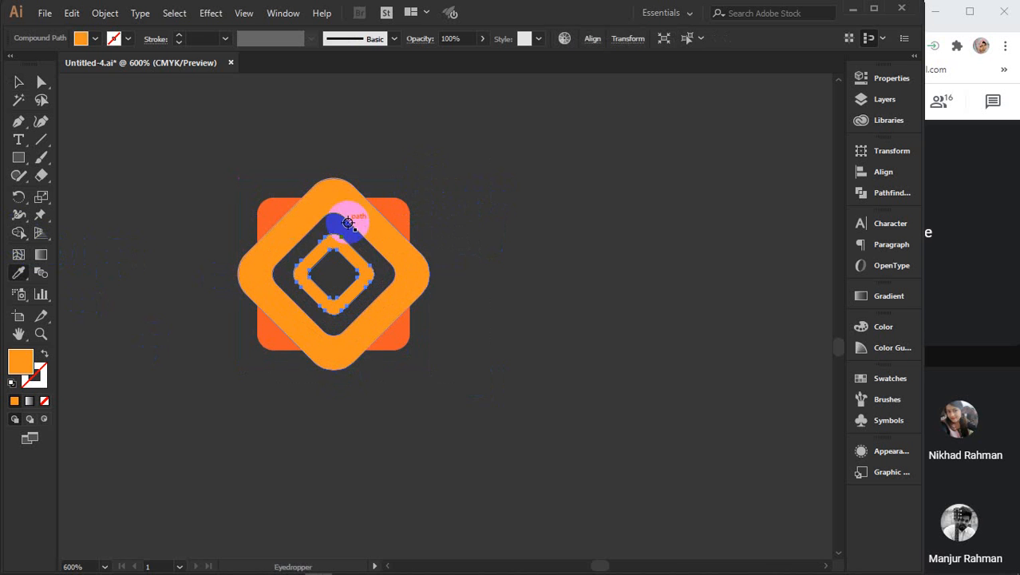
{"action": "left_click", "coordinate": [396, 212]}
{"action": "key", "text": "v"}
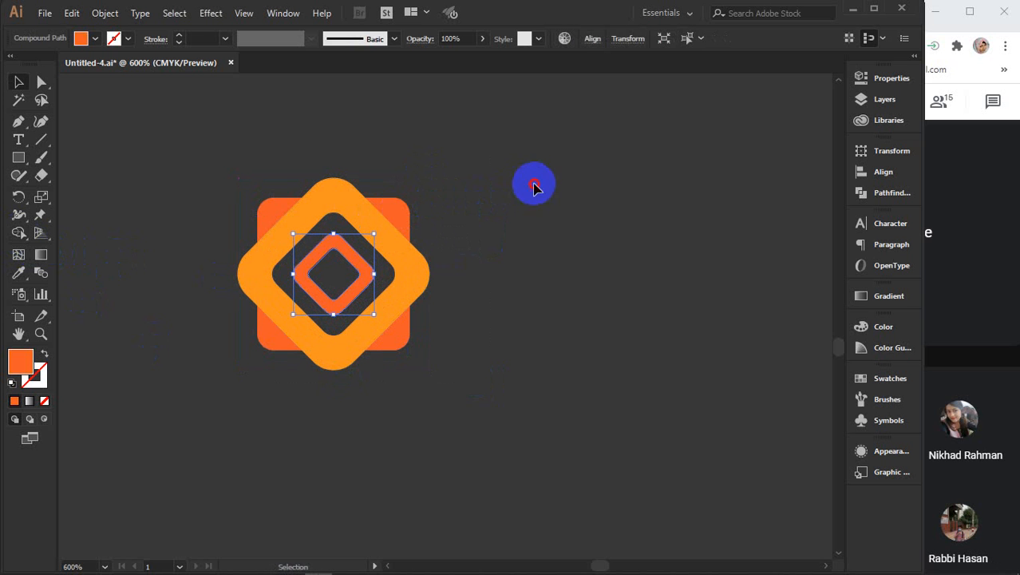
{"action": "left_click", "coordinate": [533, 182]}
- Group the square and both diamond rings into a single logo object and deselect it
{"action": "left_click_drag", "start_coordinate": [240, 160], "coordinate": [469, 379]}
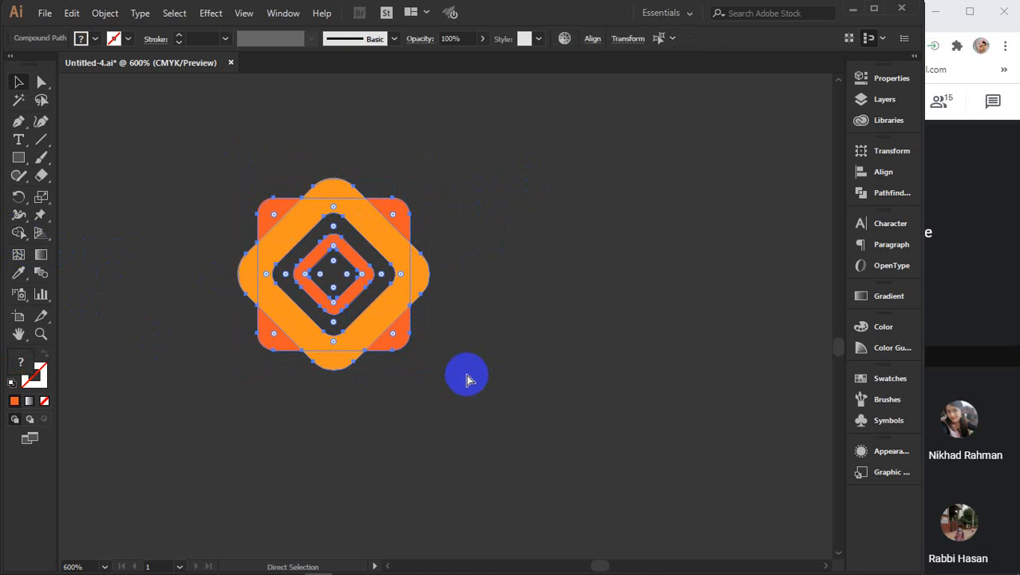
{"action": "key", "text": "ctrl+g"}
{"action": "left_click", "coordinate": [168, 300]}
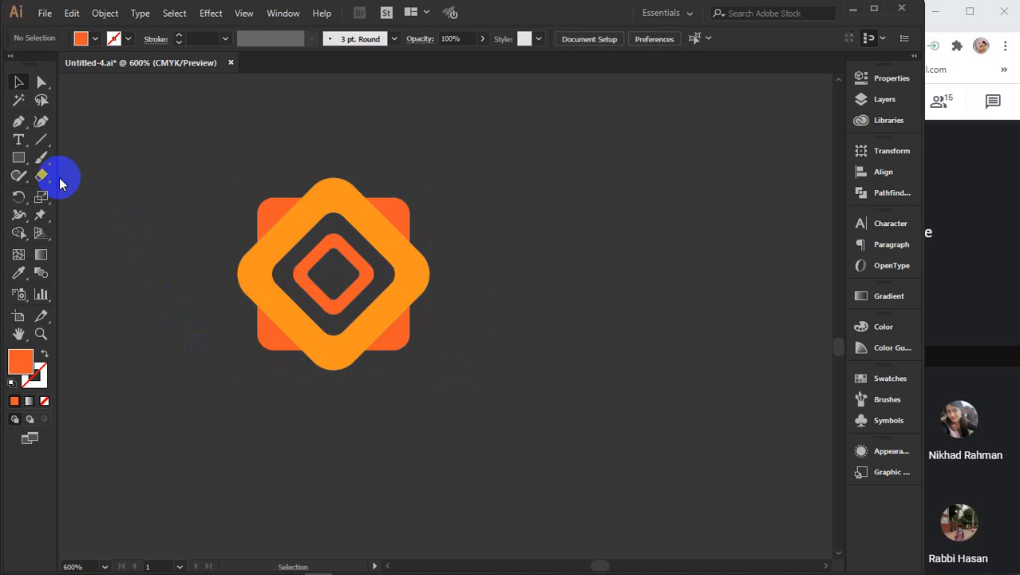
- Add the point text "LOGO" beside the geometric logo mark
{"action": "left_click", "coordinate": [20, 141]}
{"action": "left_click", "coordinate": [497, 286]}
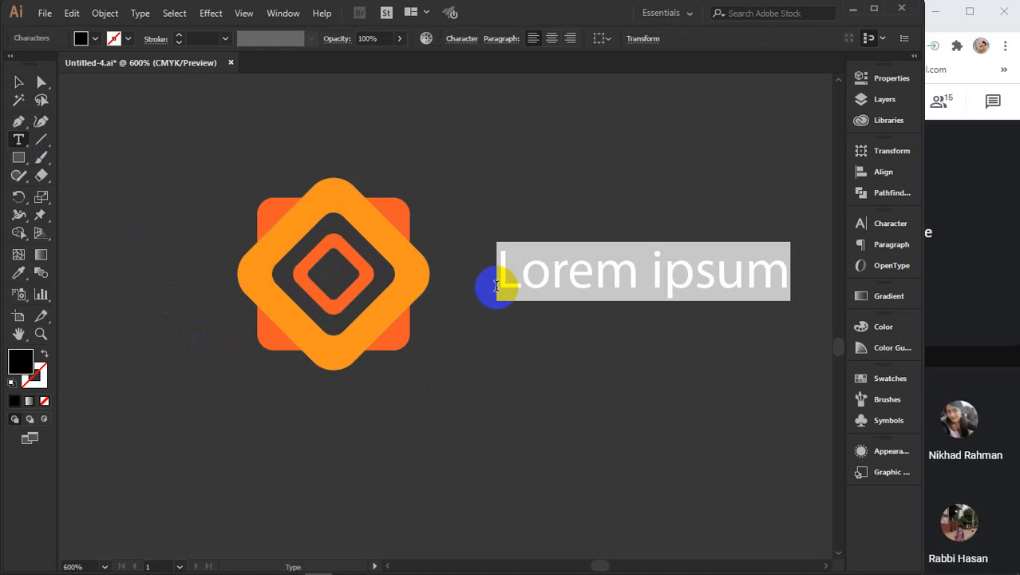
{"action": "key", "text": "BackSpace"}
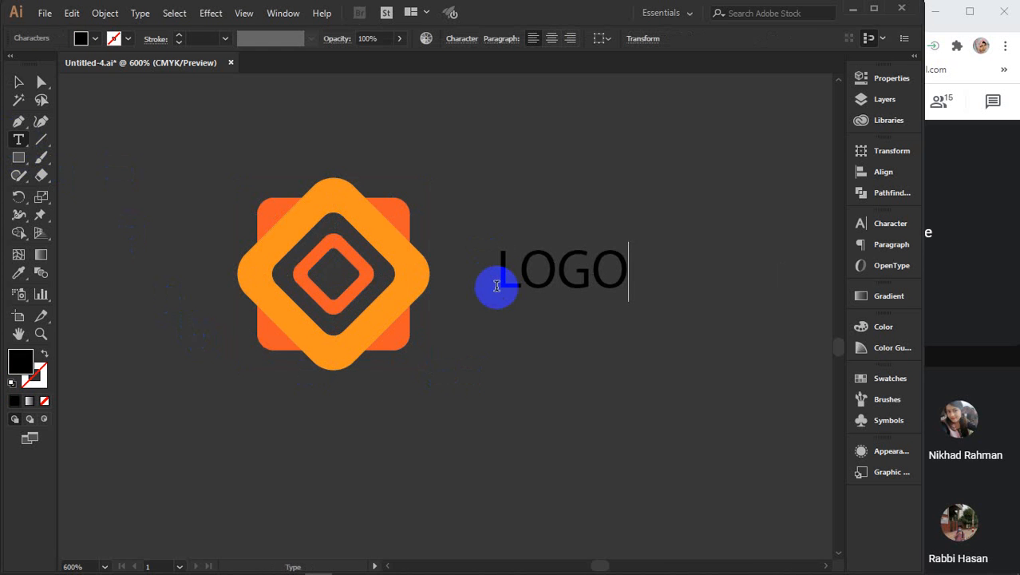
{"action": "type", "text": "LOGO"}
{"action": "left_click", "coordinate": [18, 81]}
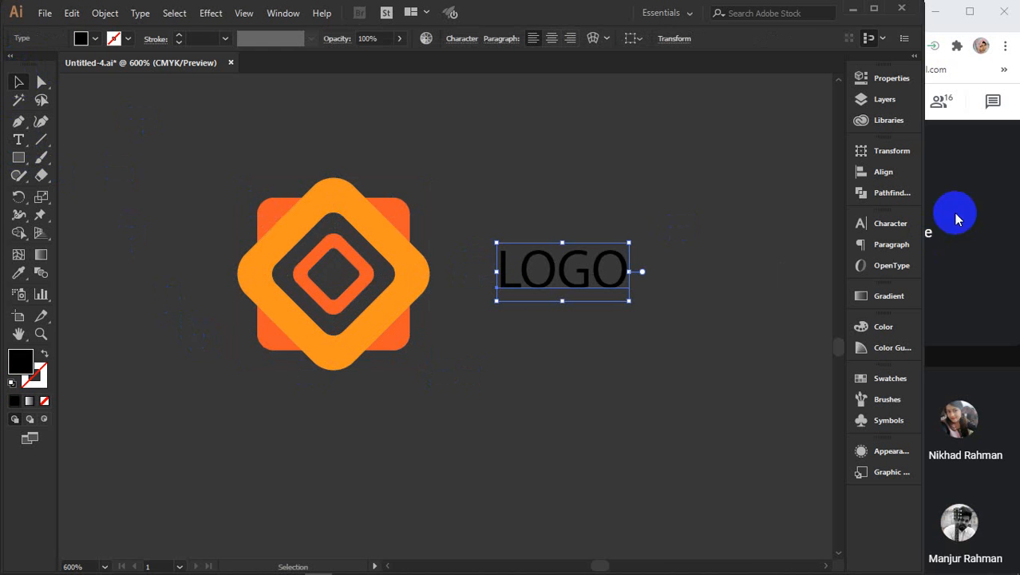
- Set the LOGO text in Montserrat Bold and move it close beside the logo mark
{"action": "left_click", "coordinate": [889, 224]}
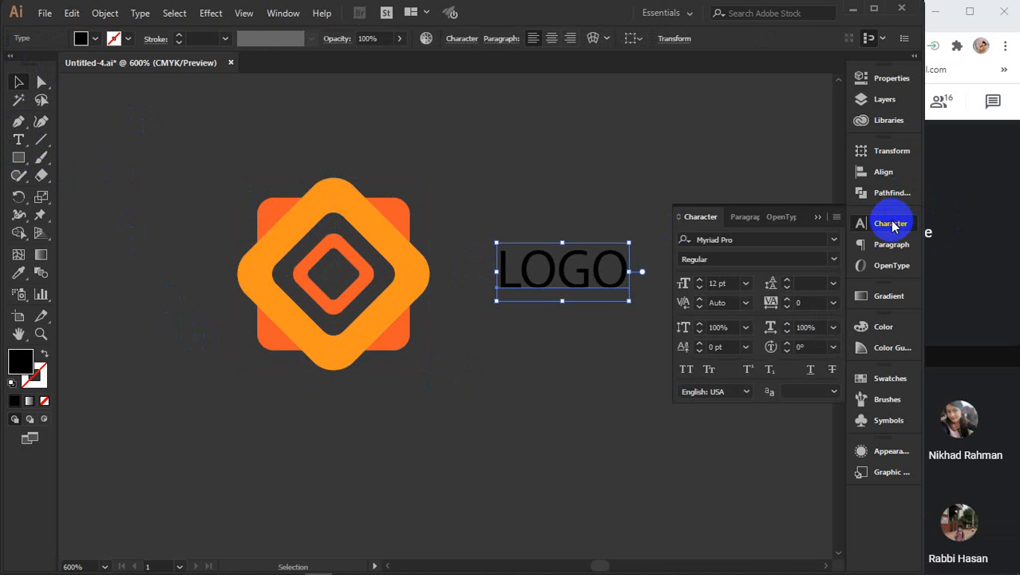
{"action": "left_click", "coordinate": [832, 240]}
{"action": "left_click", "coordinate": [751, 292]}
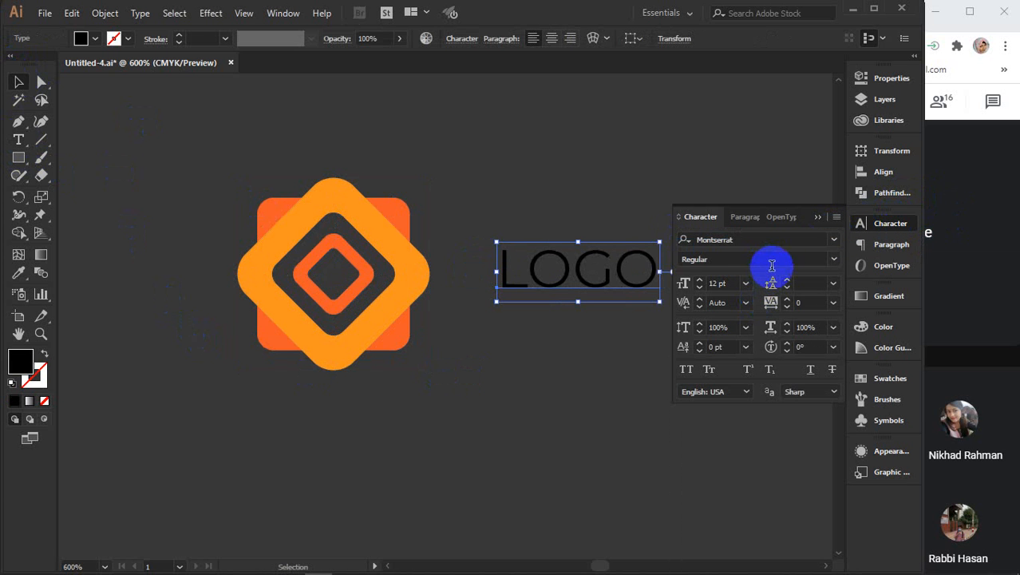
{"action": "left_click", "coordinate": [829, 258]}
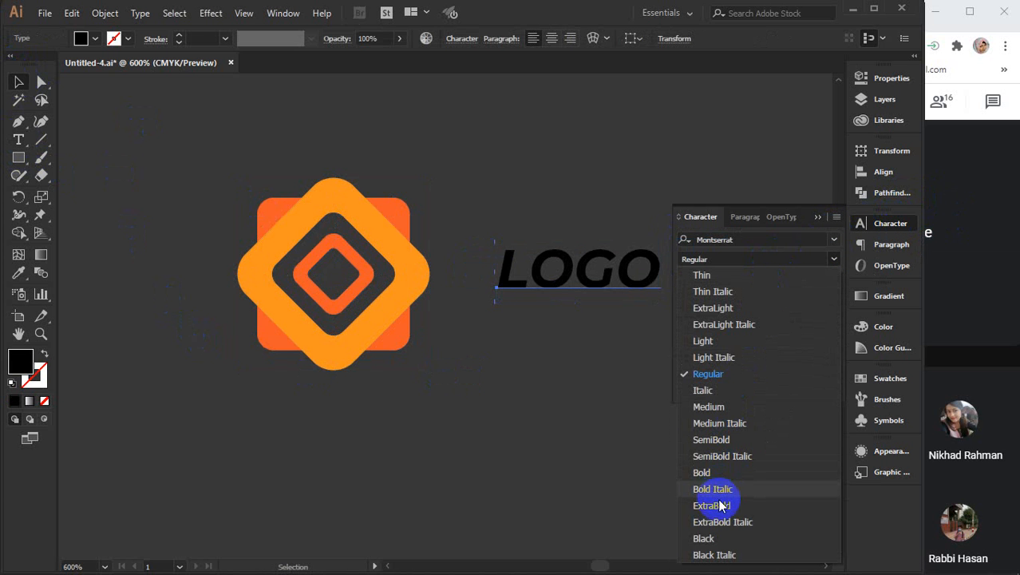
{"action": "left_click", "coordinate": [714, 472]}
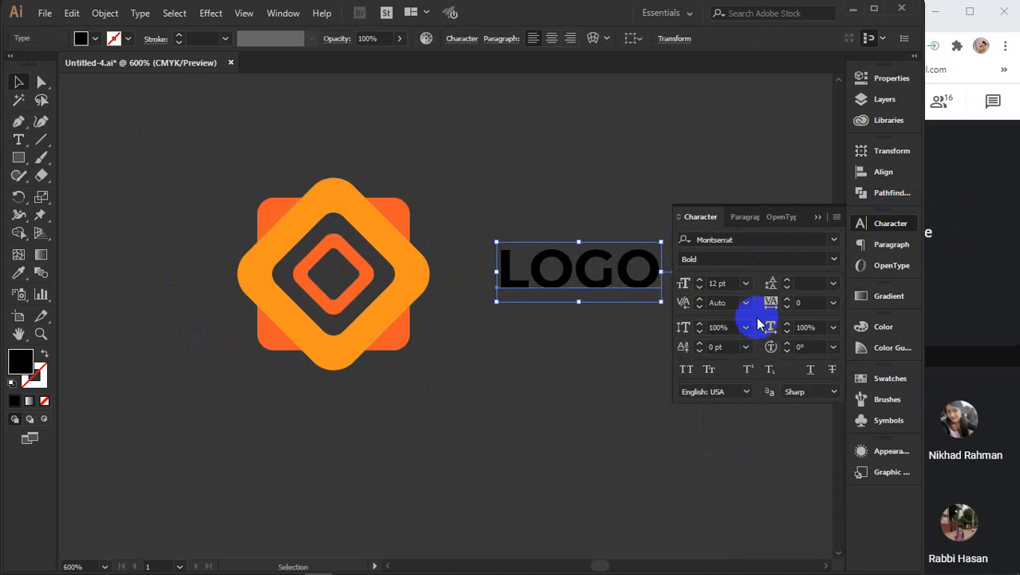
{"action": "left_click", "coordinate": [821, 217]}
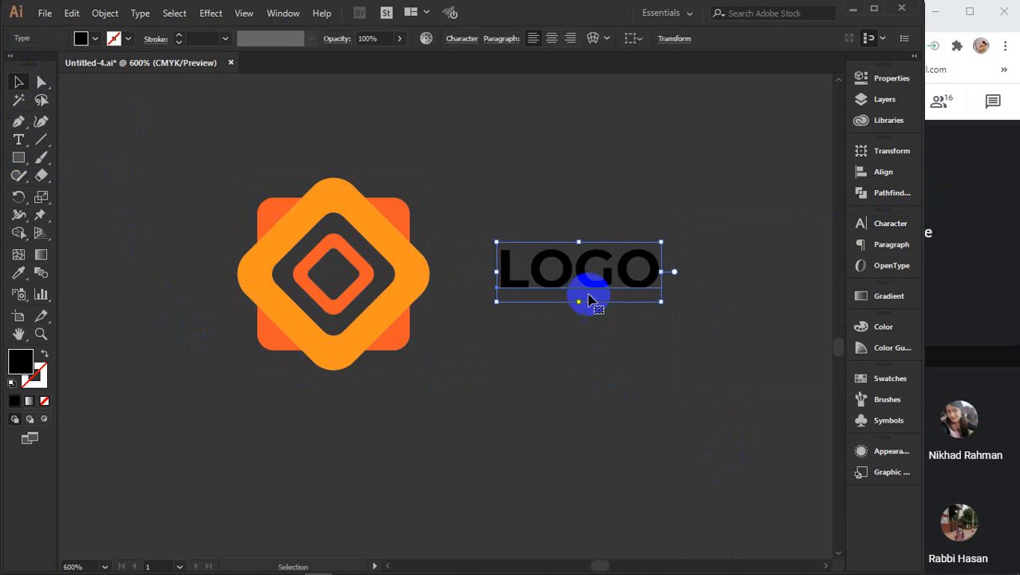
{"action": "left_click_drag", "start_coordinate": [569, 269], "coordinate": [511, 281]}
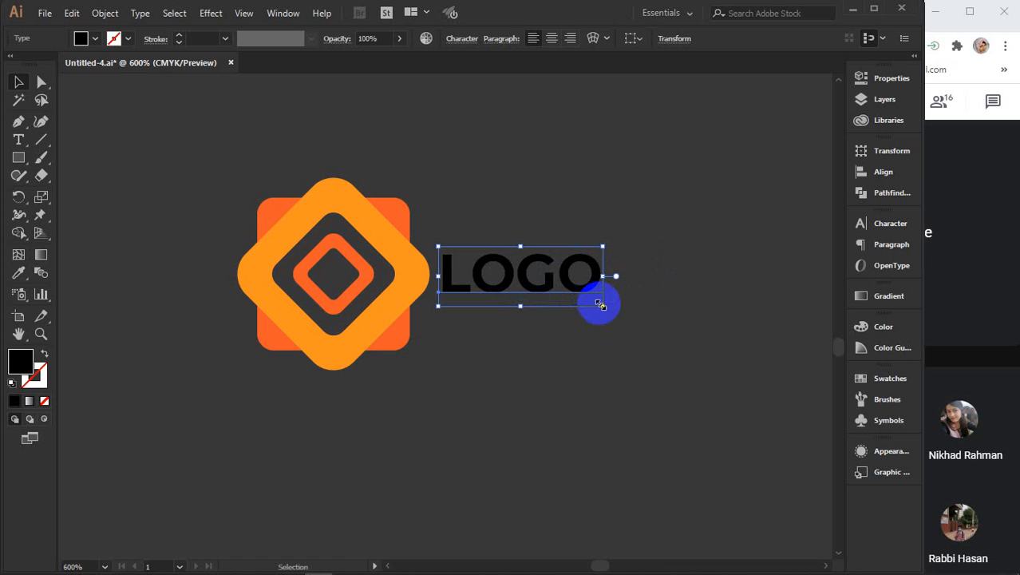
- Break the LOGO text into two lines, LO above GO
{"action": "left_click", "coordinate": [18, 139]}
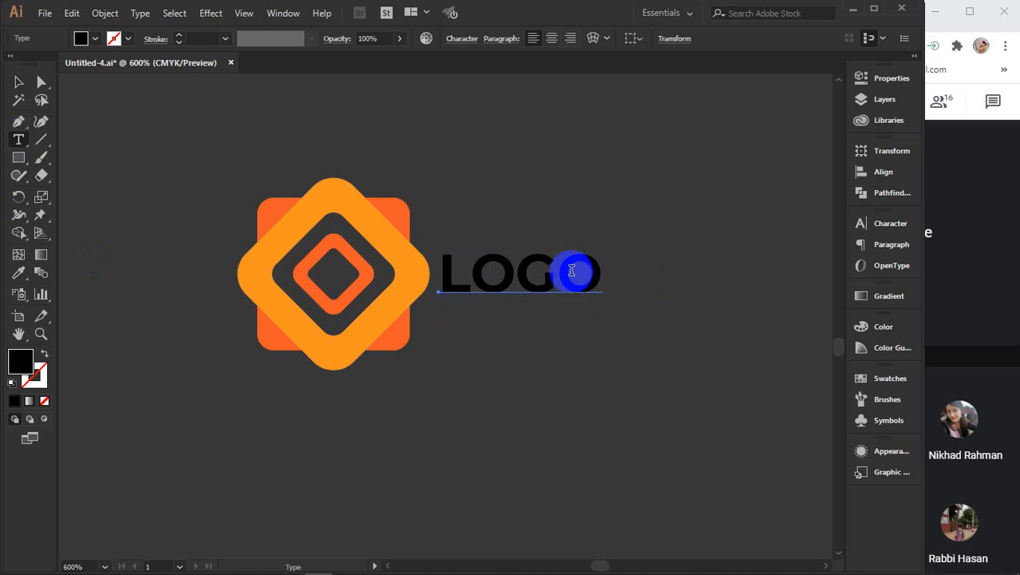
{"action": "left_click", "coordinate": [517, 274]}
{"action": "key", "text": "Return"}
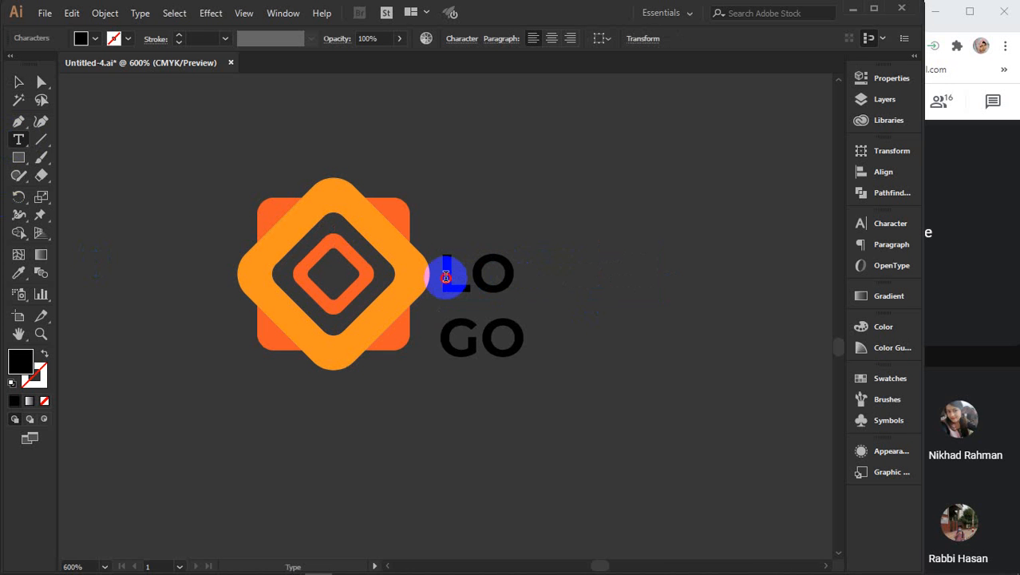
- Set the font size of the upper line LO to 14 pt
{"action": "left_click_drag", "start_coordinate": [445, 276], "coordinate": [515, 274]}
{"action": "left_click", "coordinate": [878, 223]}
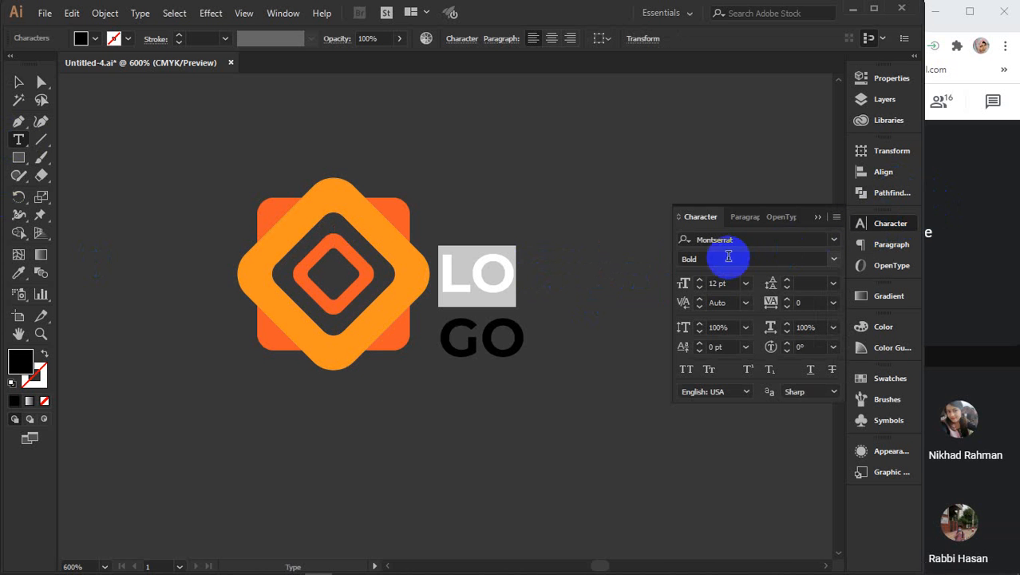
{"action": "left_click", "coordinate": [718, 283]}
{"action": "key", "text": "Up"}
{"action": "key", "text": "Up"}
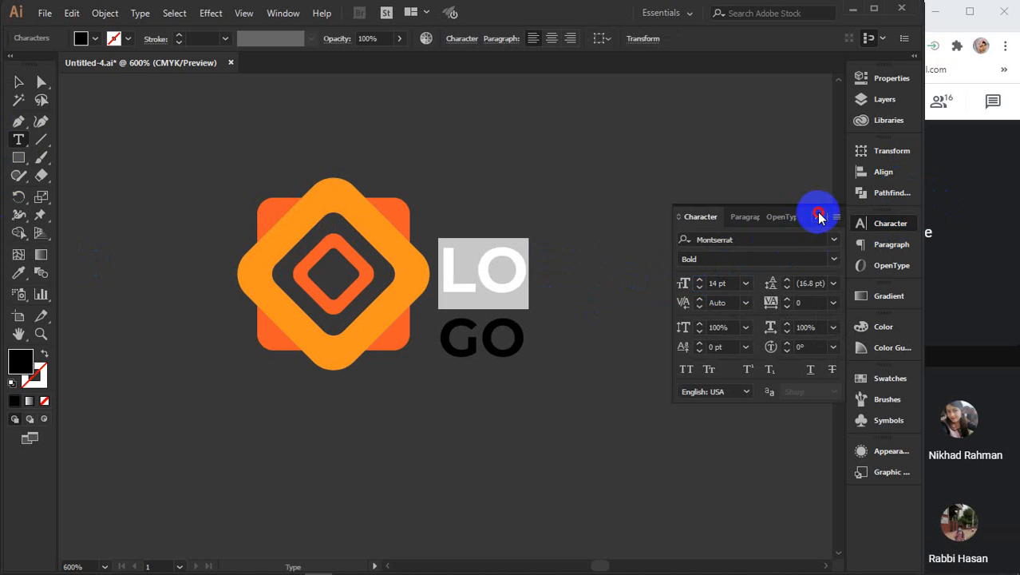
{"action": "left_click", "coordinate": [816, 216]}
- Scale up the two-line text to roughly the mark's height and reposition it right beside the mark
{"action": "left_click", "coordinate": [20, 83]}
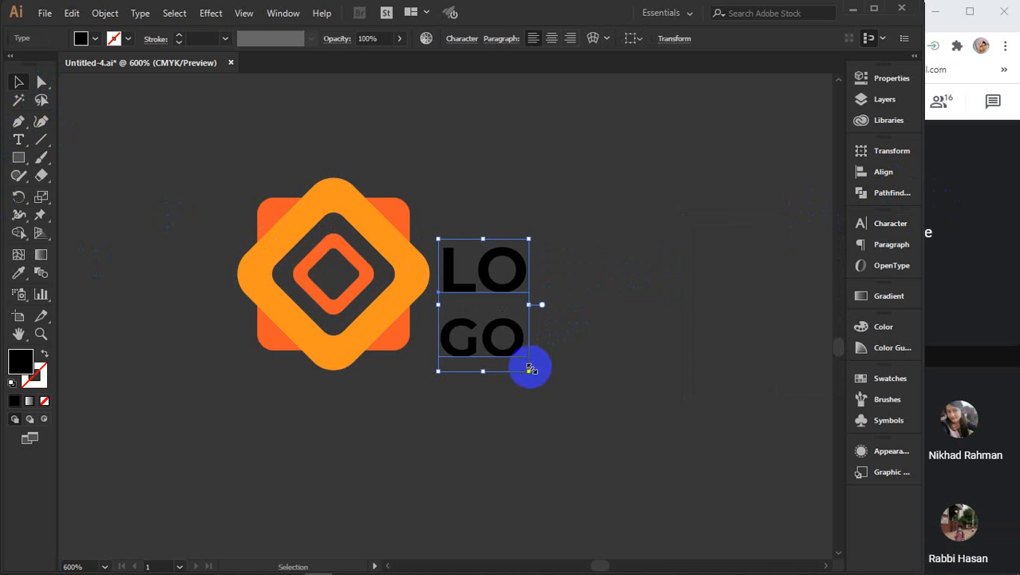
{"action": "left_click_drag", "start_coordinate": [530, 372], "coordinate": [566, 402]}
{"action": "left_click_drag", "start_coordinate": [482, 259], "coordinate": [490, 231]}
{"action": "key", "text": "ctrl+shift+a"}
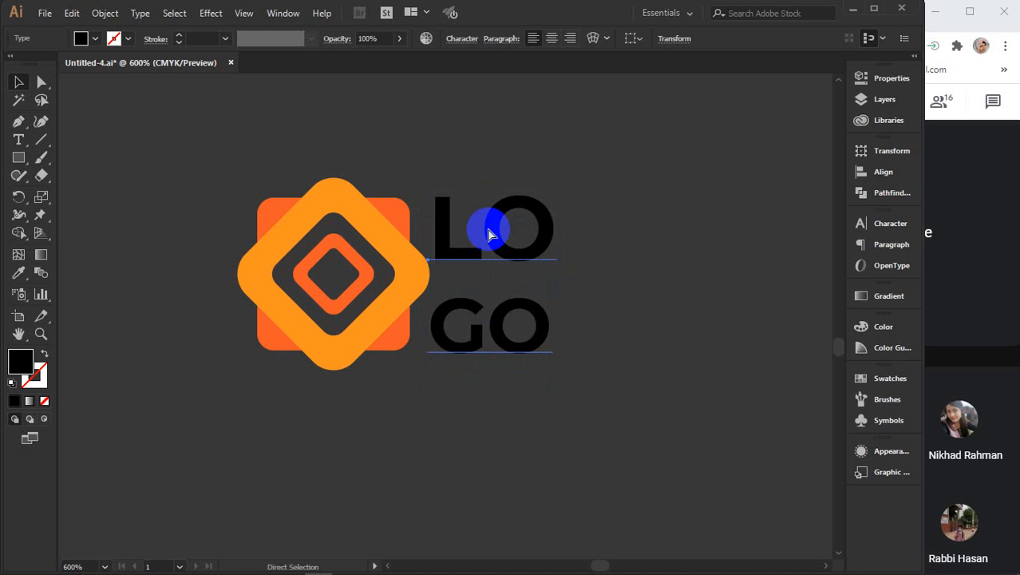
{"action": "left_click", "coordinate": [490, 233]}
{"action": "left_click", "coordinate": [24, 86]}
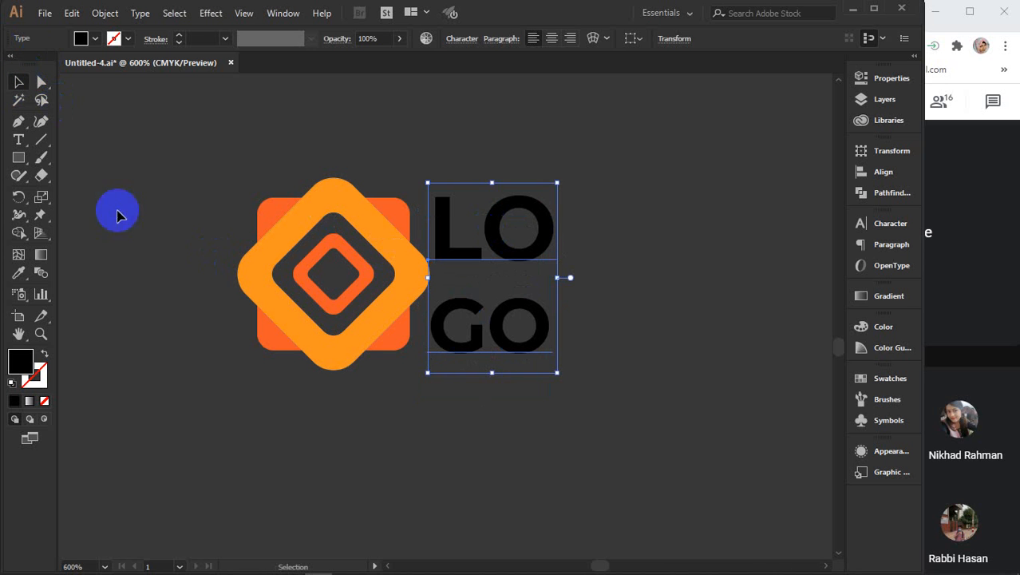
- Set the font size of the lower line GO to 18 pt
{"action": "left_click", "coordinate": [18, 140]}
{"action": "left_click_drag", "start_coordinate": [442, 328], "coordinate": [598, 328]}
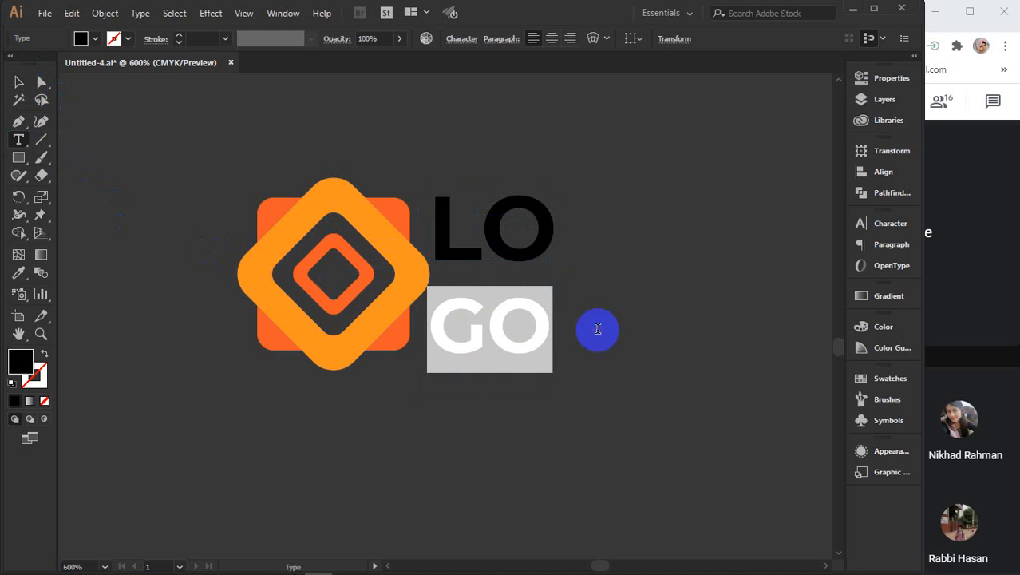
{"action": "left_click", "coordinate": [890, 225]}
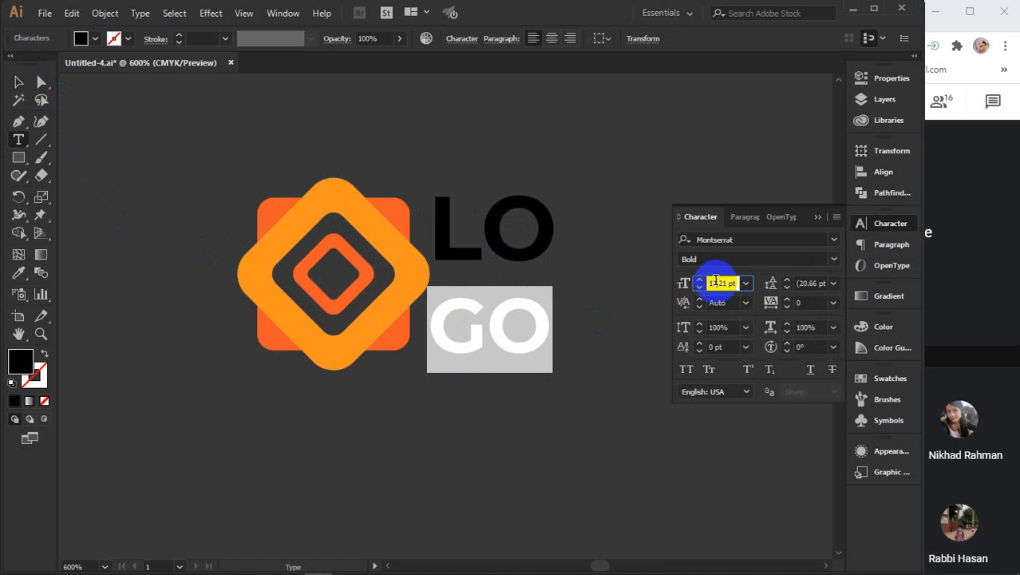
{"action": "type", "text": "12"}
{"action": "key", "text": "Return"}
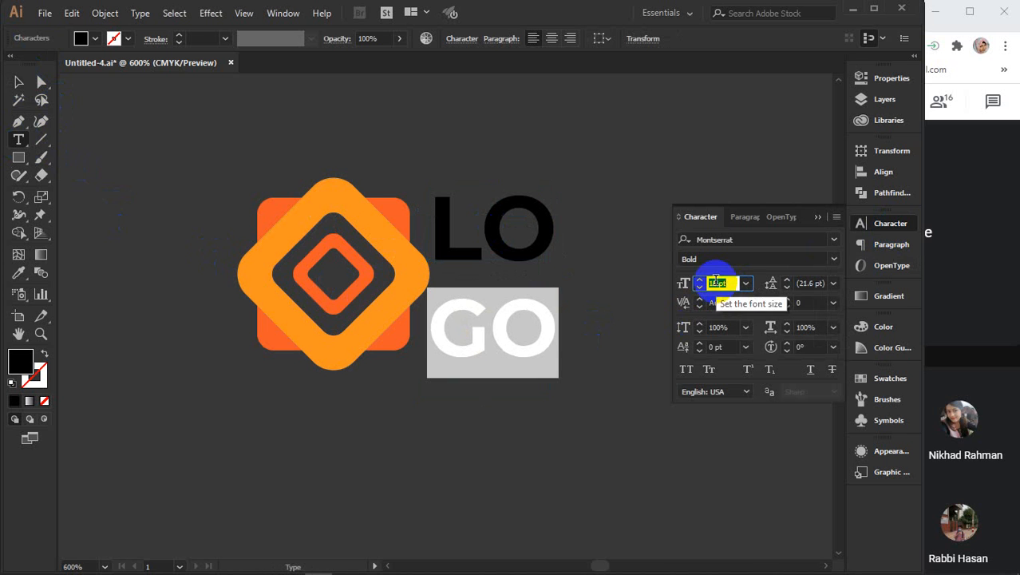
{"action": "left_click", "coordinate": [817, 216]}
- Convert the two-line LOGO text to outlines
{"action": "left_click", "coordinate": [16, 83]}
{"action": "left_click", "coordinate": [303, 163]}
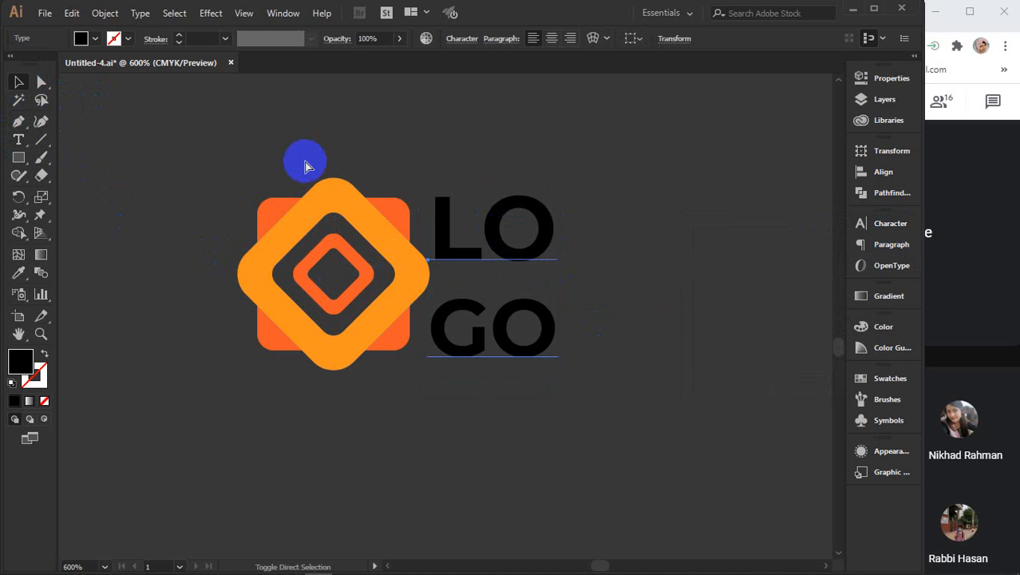
{"action": "key", "text": "ctrl+shift+o"}
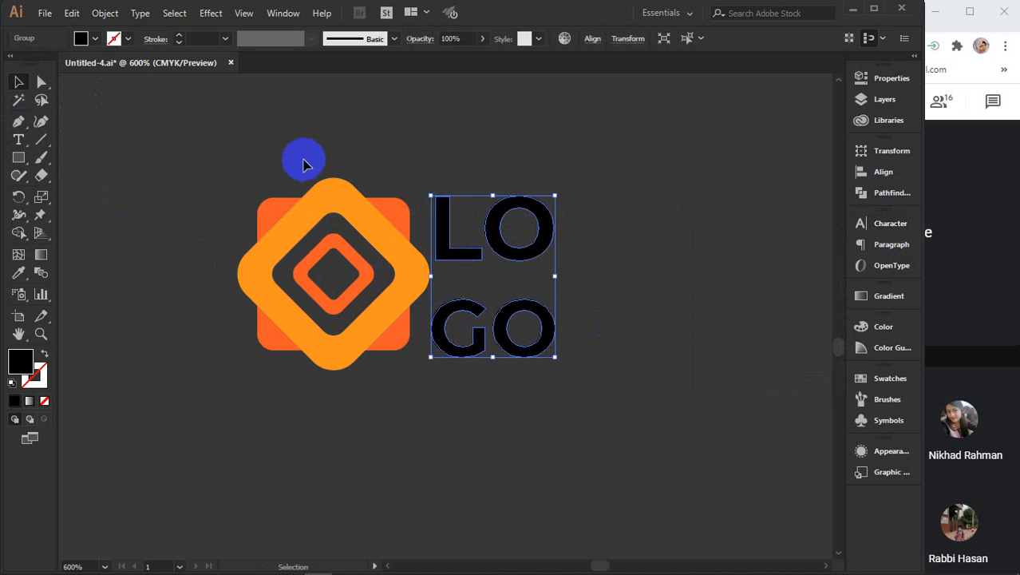
- Align the logo mark and the outlined text on their vertical centres and deselect them
{"action": "left_click", "coordinate": [337, 200]}
{"action": "left_click_drag", "start_coordinate": [285, 137], "coordinate": [528, 289]}
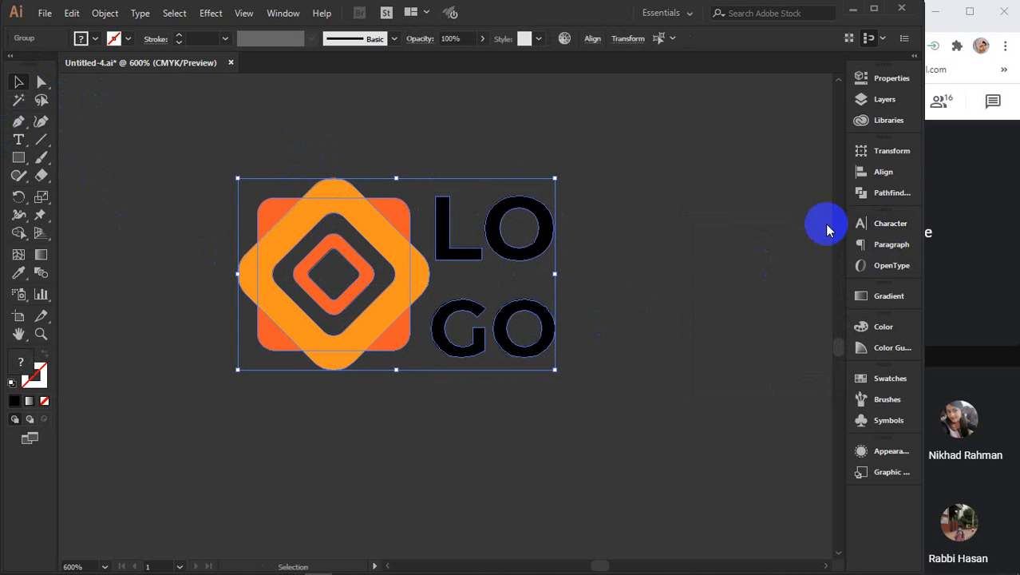
{"action": "left_click", "coordinate": [884, 173]}
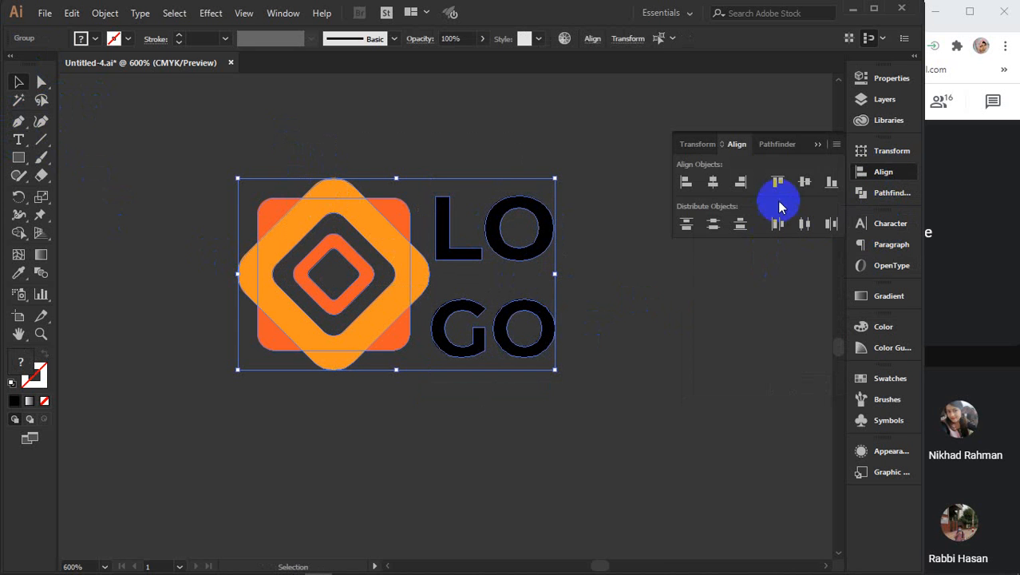
{"action": "left_click", "coordinate": [803, 180]}
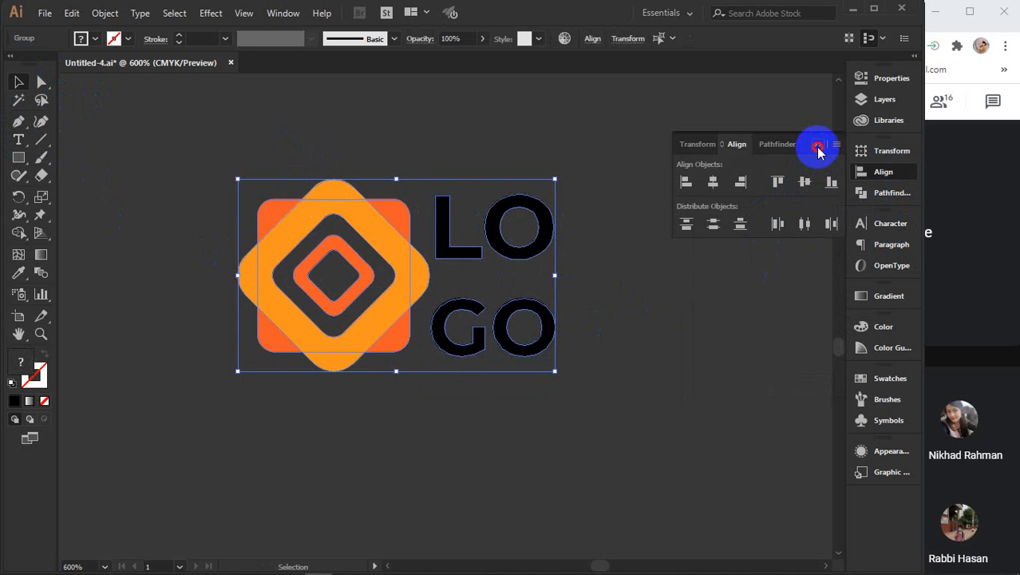
{"action": "left_click", "coordinate": [818, 149]}
{"action": "left_click", "coordinate": [724, 257]}
{"action": "mouse_move", "coordinate": [515, 248]}
{"action": "left_mouse_down"}
{"action": "mouse_move", "coordinate": [505, 252]}
{"action": "mouse_move", "coordinate": [513, 254]}
{"action": "left_mouse_up"}
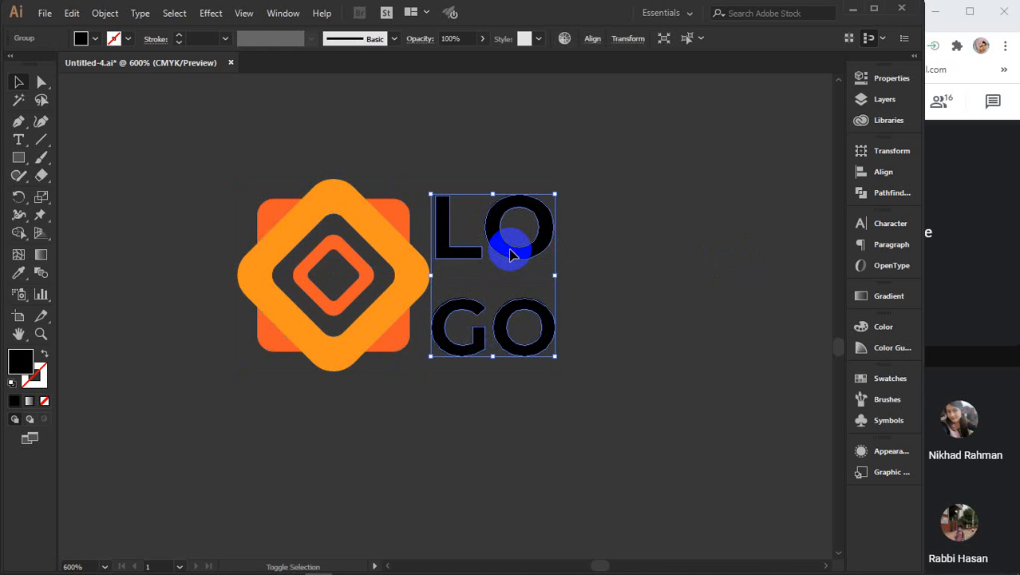
{"action": "left_click", "coordinate": [647, 294]}
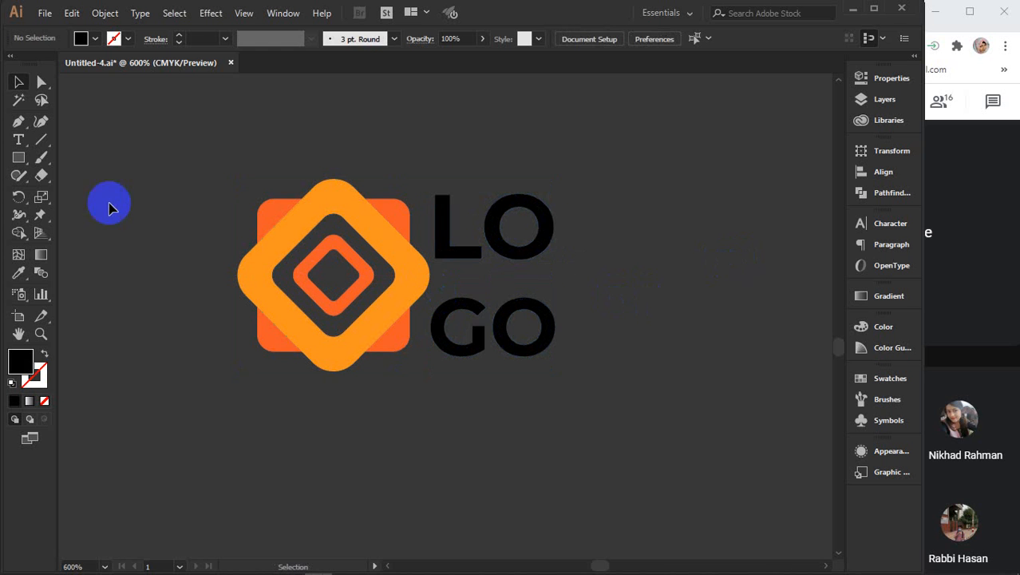
{"action": "double_click", "coordinate": [444, 229]}
{"action": "left_click", "coordinate": [446, 235]}
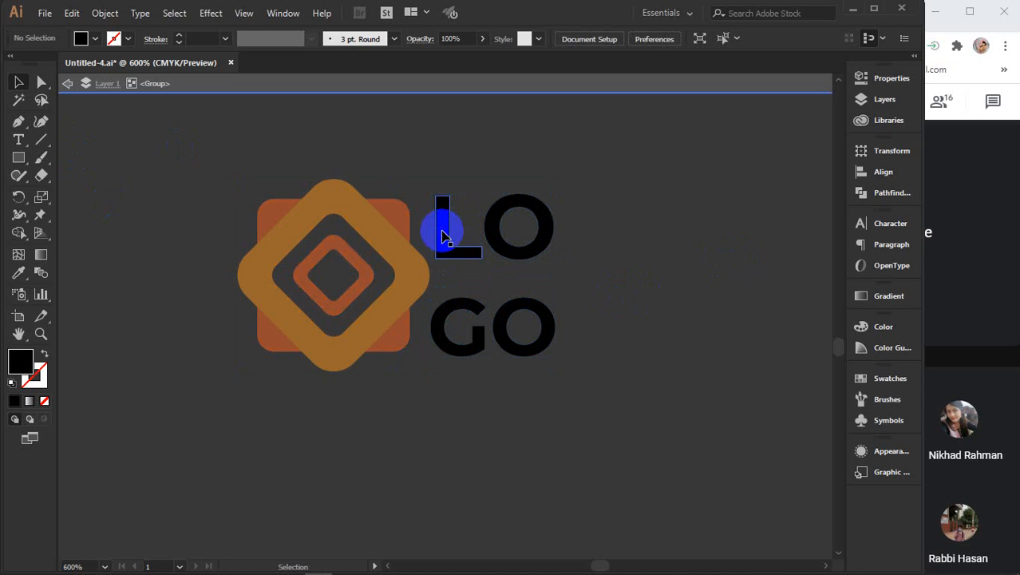
{"action": "left_click", "coordinate": [489, 92]}
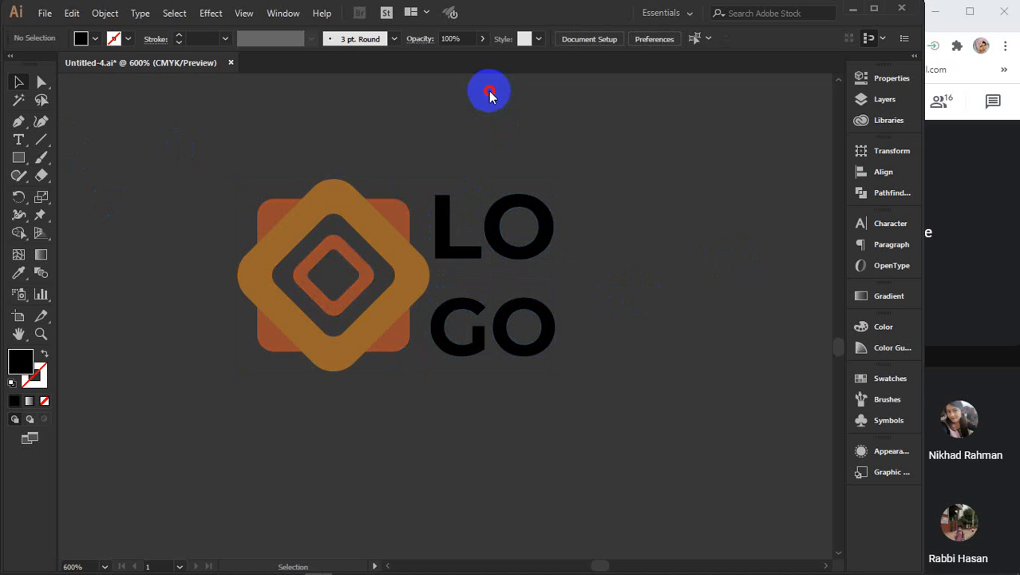
- Recolour the outlined LOGO lettering by sampling the orange of the large diamond ring
{"action": "left_click", "coordinate": [447, 254]}
{"action": "key", "text": "i"}
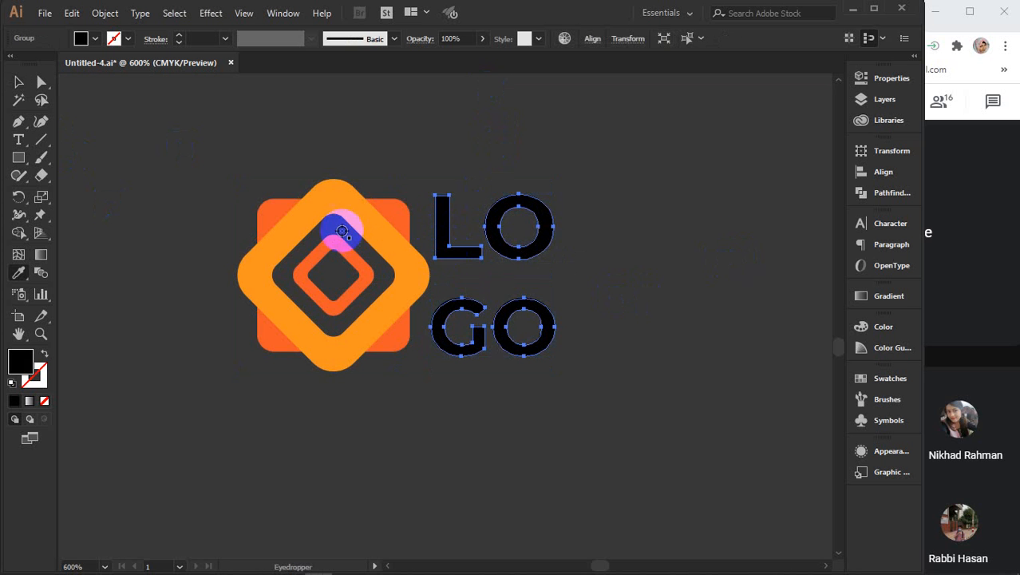
{"action": "left_click", "coordinate": [348, 209]}
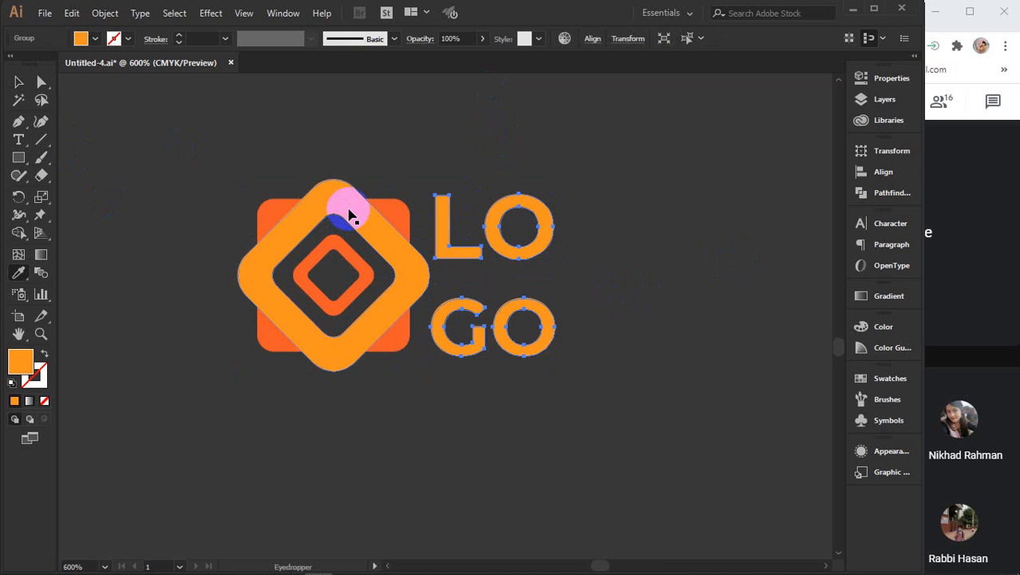
{"action": "key", "text": "v"}
{"action": "left_click", "coordinate": [649, 234]}
- Move the mark and lettering together onto the letterhead, into the top-left corner of the margin guide
{"action": "scroll", "coordinate": [649, 235], "scroll_direction": "down", "scroll_amount": 3}
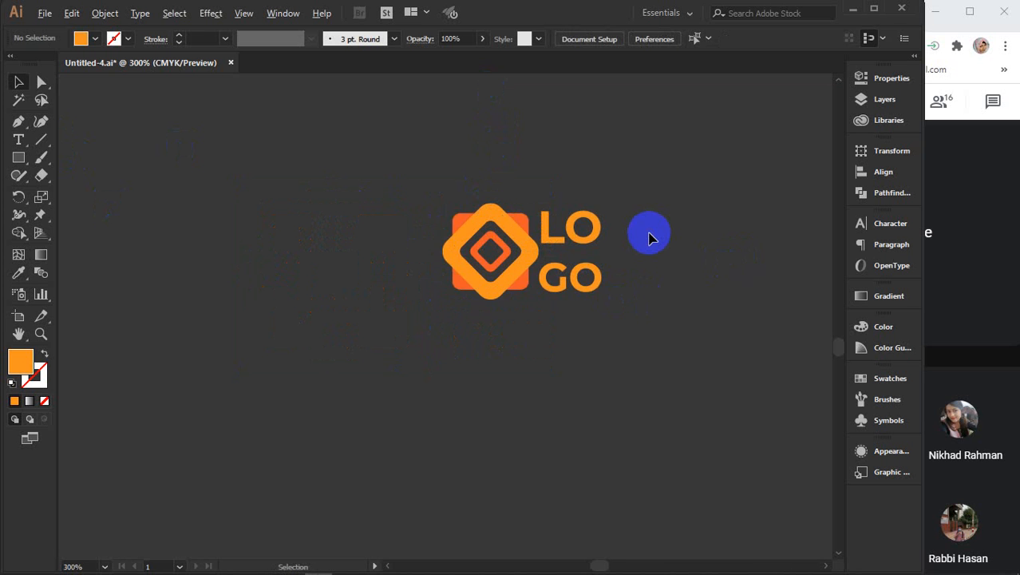
{"action": "key", "text": "a"}
{"action": "left_click_drag", "start_coordinate": [451, 196], "coordinate": [659, 315]}
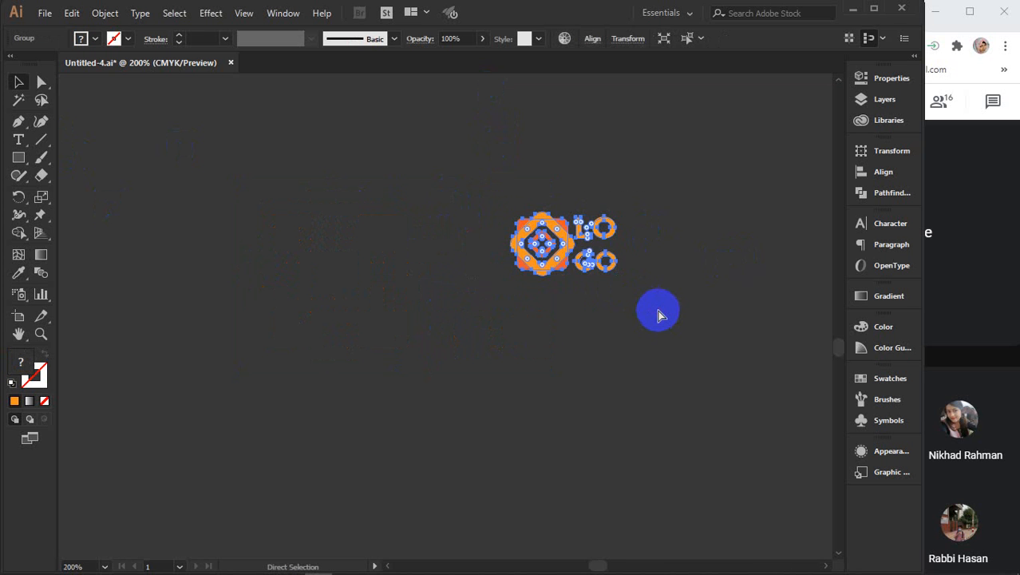
{"action": "key", "text": "v"}
{"action": "scroll", "coordinate": [660, 313], "scroll_direction": "down", "scroll_amount": 2}
{"action": "left_click_drag", "start_coordinate": [634, 345], "coordinate": [435, 355]}
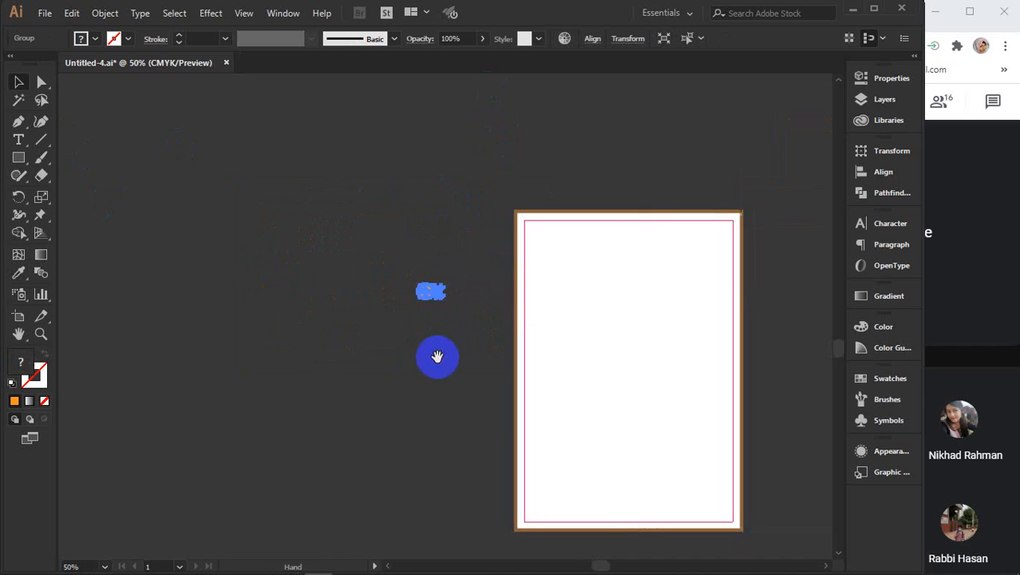
{"action": "scroll", "coordinate": [542, 269], "scroll_direction": "up", "scroll_amount": 2}
{"action": "left_click_drag", "start_coordinate": [309, 317], "coordinate": [520, 182]}
{"action": "left_click", "coordinate": [370, 182]}
{"action": "scroll", "coordinate": [533, 164], "scroll_direction": "up", "scroll_amount": 2}
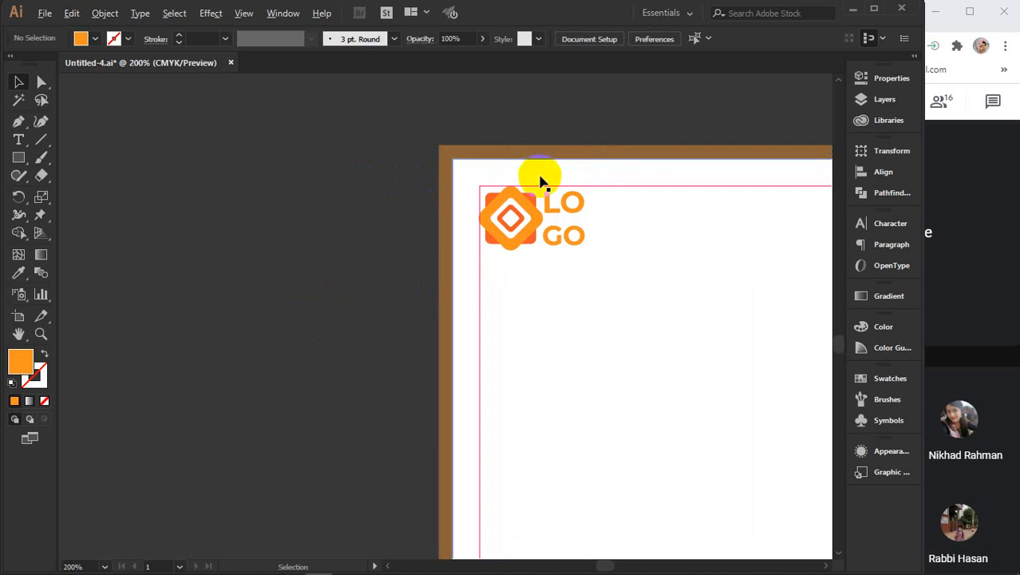
{"action": "left_click_drag", "start_coordinate": [585, 289], "coordinate": [380, 289]}
{"action": "scroll", "coordinate": [343, 229], "scroll_direction": "up", "scroll_amount": 3}
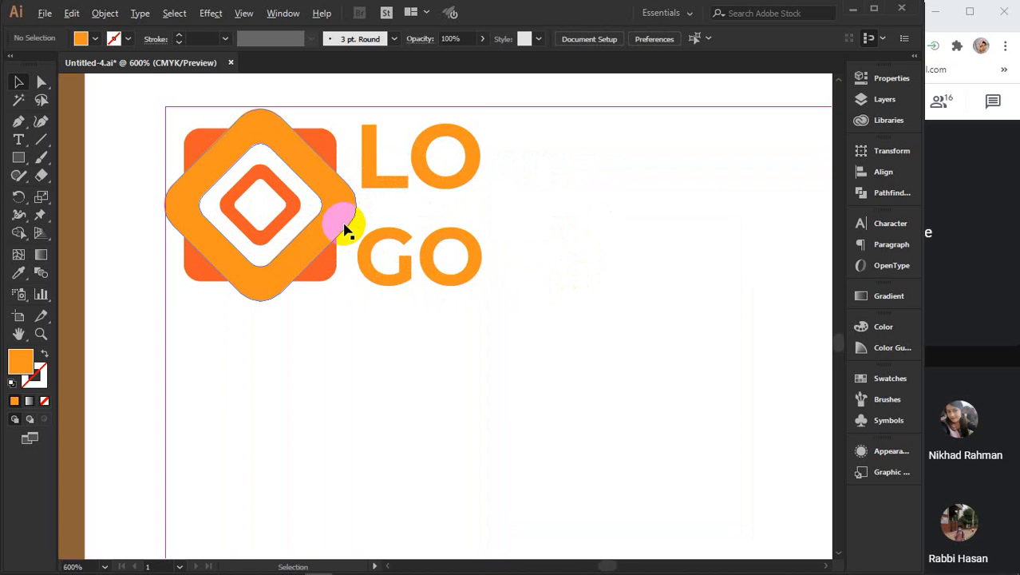
- Isolate the logo mark's group and recolour its large diamond ring teal
{"action": "double_click", "coordinate": [341, 212]}
{"action": "left_click", "coordinate": [341, 213]}
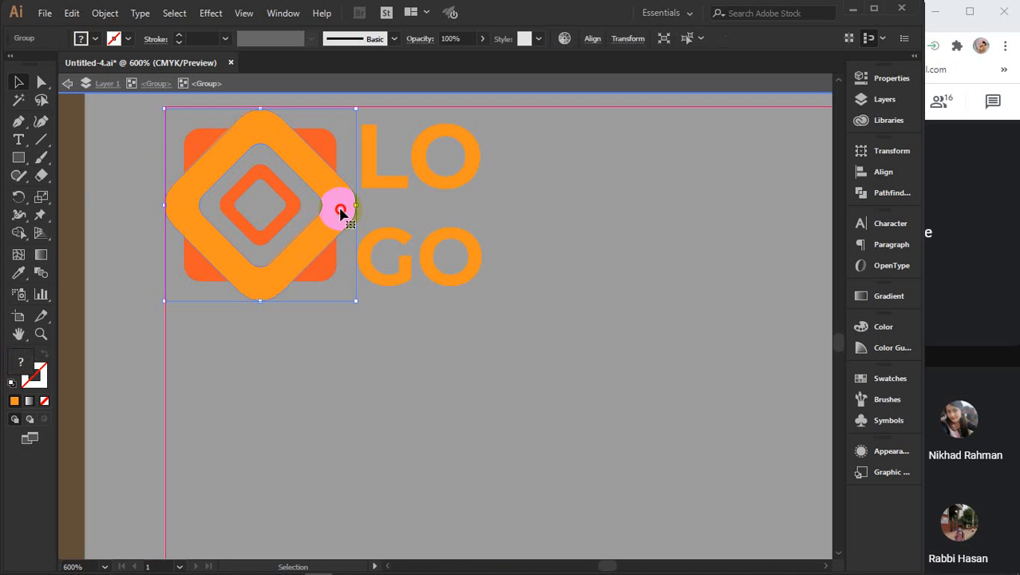
{"action": "double_click", "coordinate": [336, 210]}
{"action": "left_click", "coordinate": [315, 169]}
{"action": "left_click", "coordinate": [222, 158]}
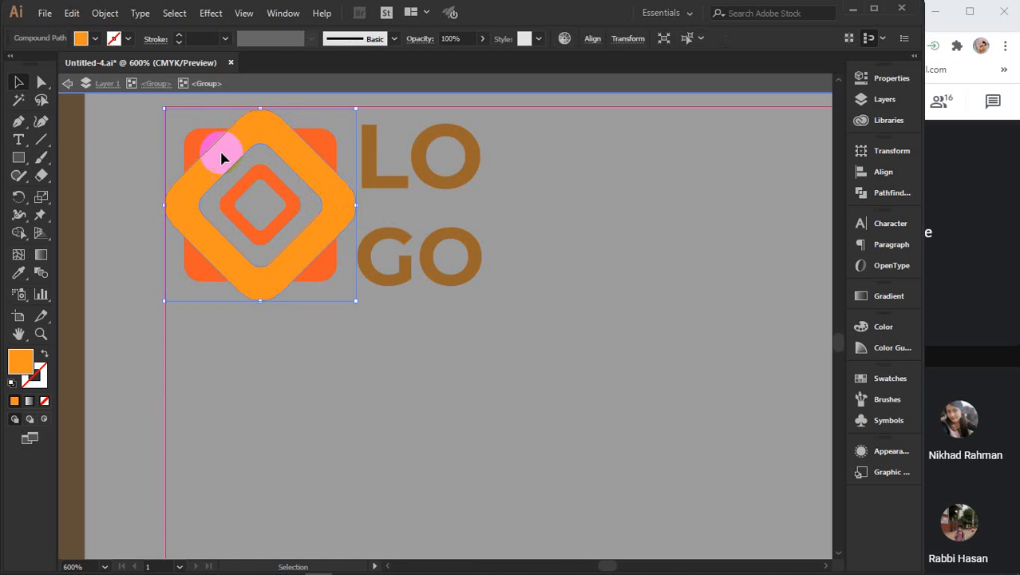
{"action": "left_click", "coordinate": [95, 38]}
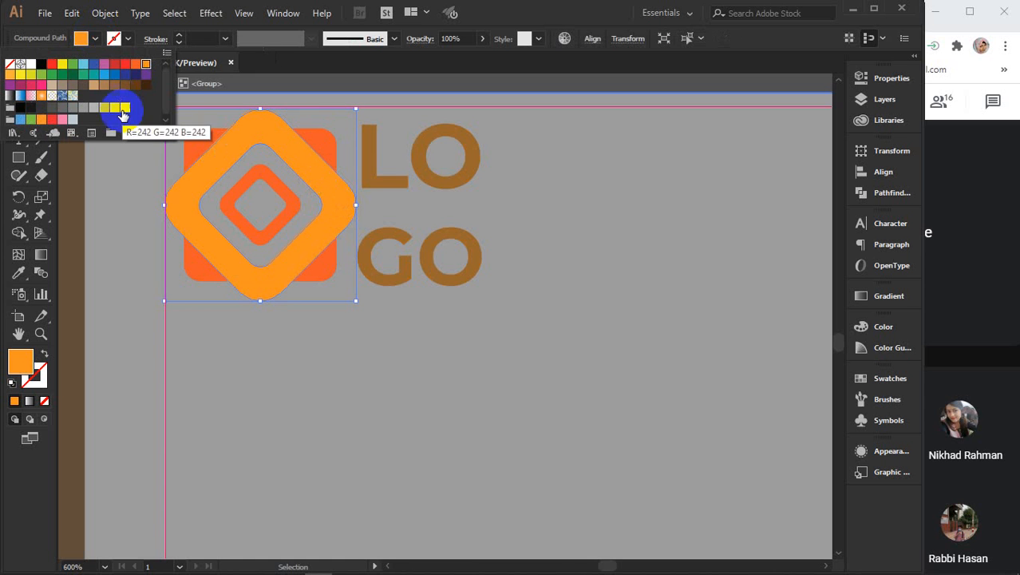
{"action": "left_click", "coordinate": [94, 74]}
- Try a blue fill (R=0 G=113 B=188) on both the large and small diamond rings and undo it
{"action": "left_click", "coordinate": [323, 134]}
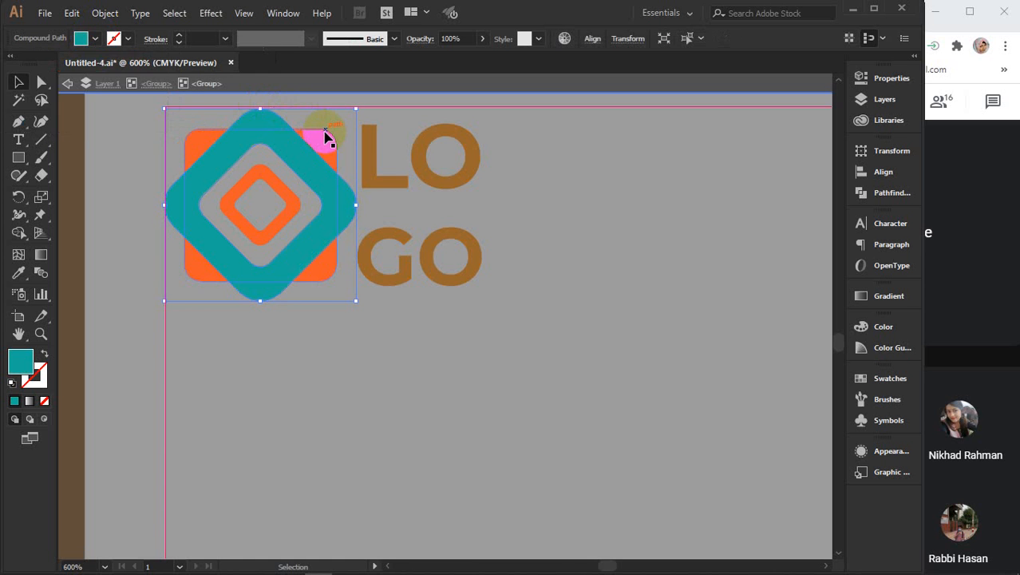
{"action": "left_click", "coordinate": [292, 203], "text": "shift"}
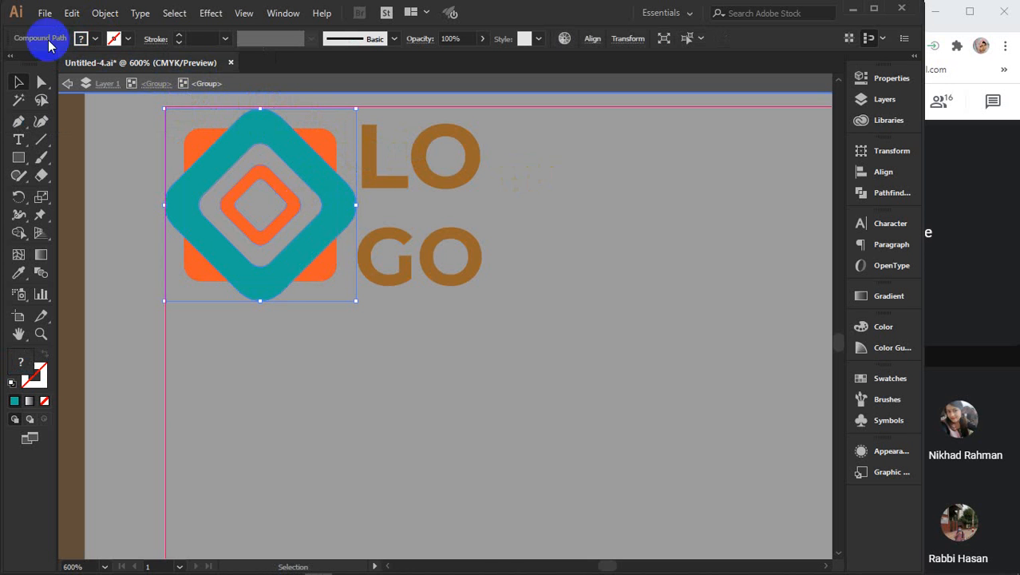
{"action": "left_click", "coordinate": [95, 38]}
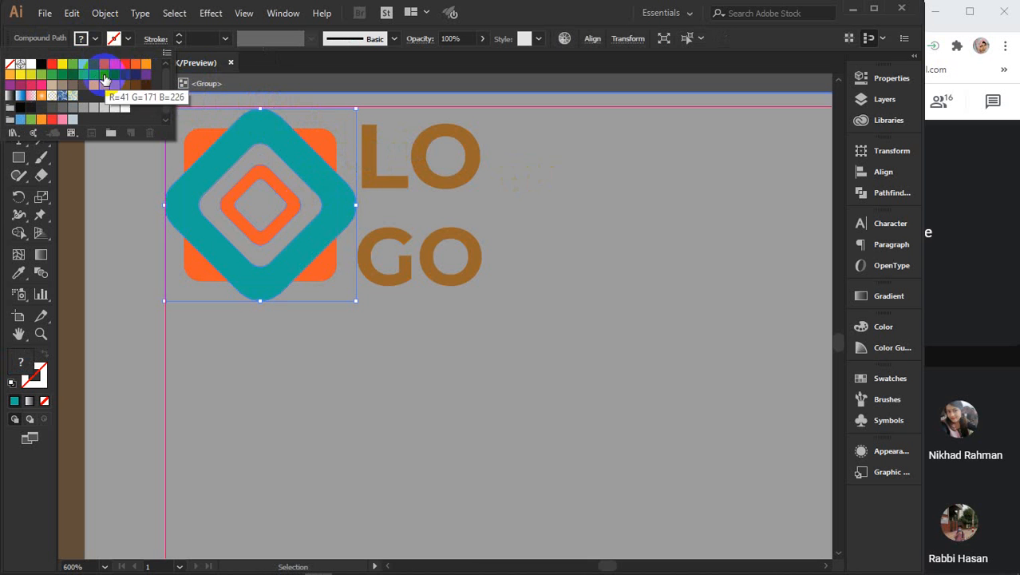
{"action": "left_click", "coordinate": [114, 74]}
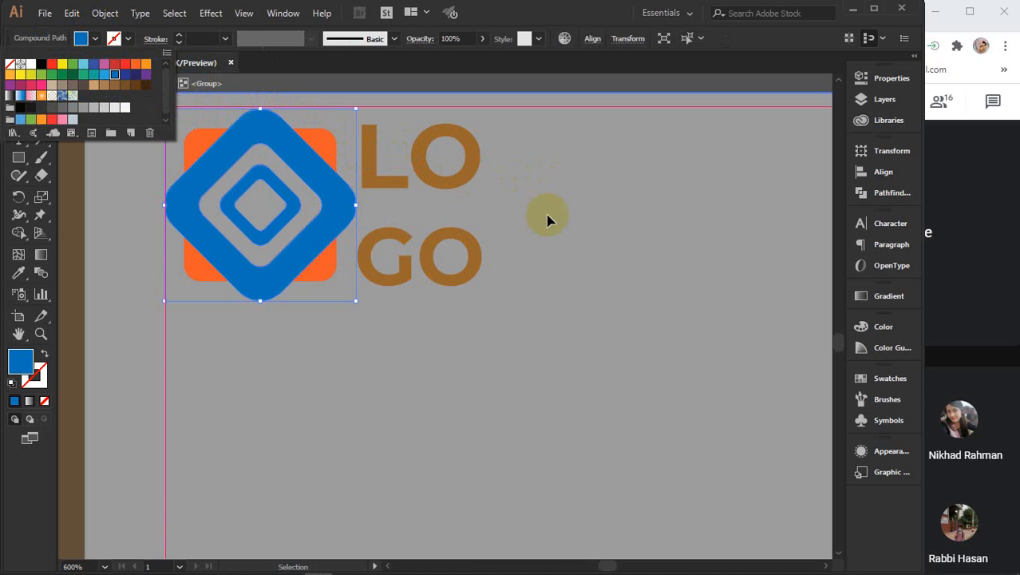
{"action": "key", "text": "Escape"}
{"action": "key", "text": "ctrl+z"}
- Recolour the rounded square behind the diamond rings dark navy blue
{"action": "left_click", "coordinate": [329, 158]}
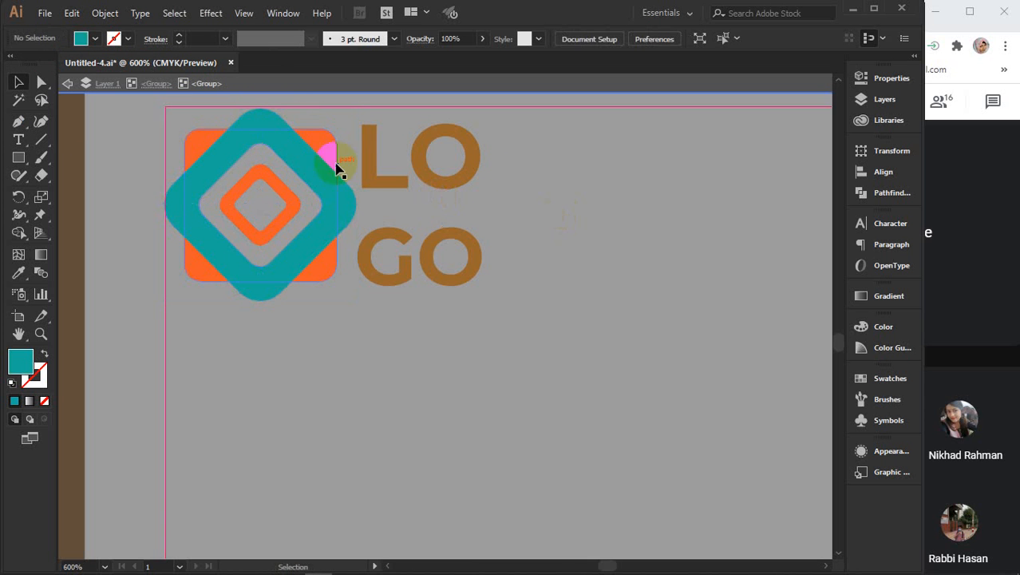
{"action": "left_click", "coordinate": [317, 144]}
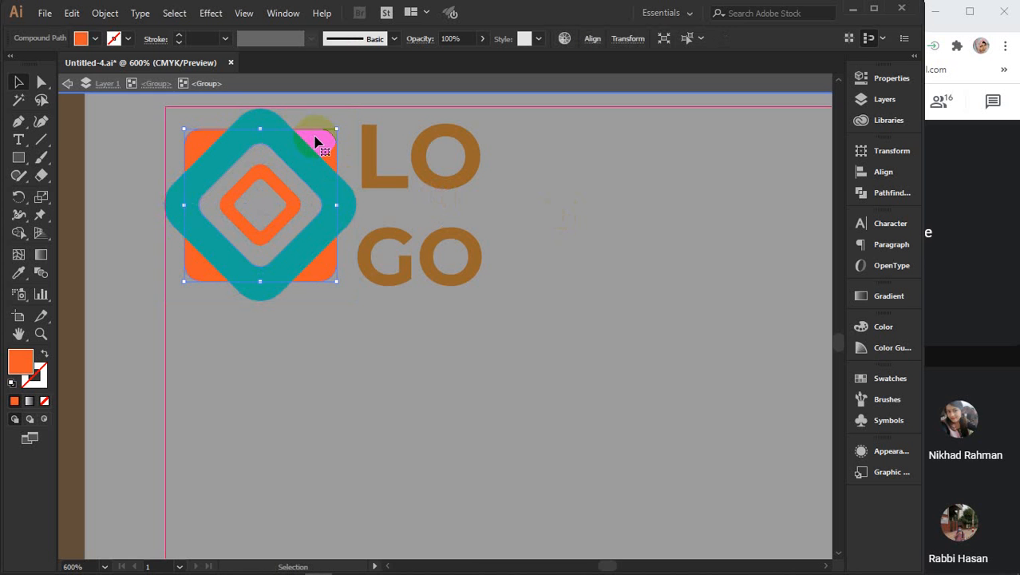
{"action": "left_click", "coordinate": [81, 39]}
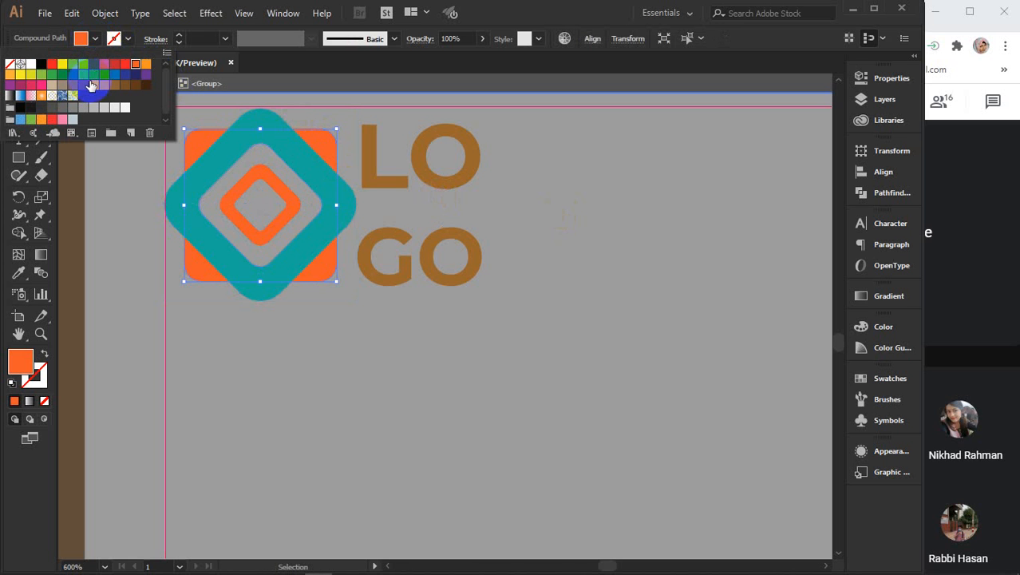
{"action": "left_click", "coordinate": [104, 74]}
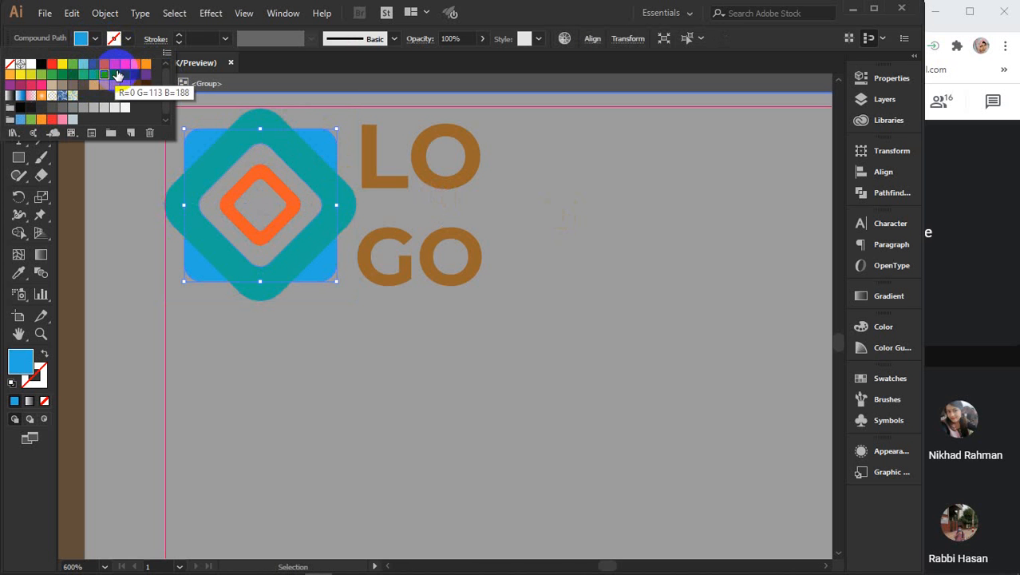
{"action": "left_click", "coordinate": [128, 75]}
{"action": "left_click", "coordinate": [136, 75]}
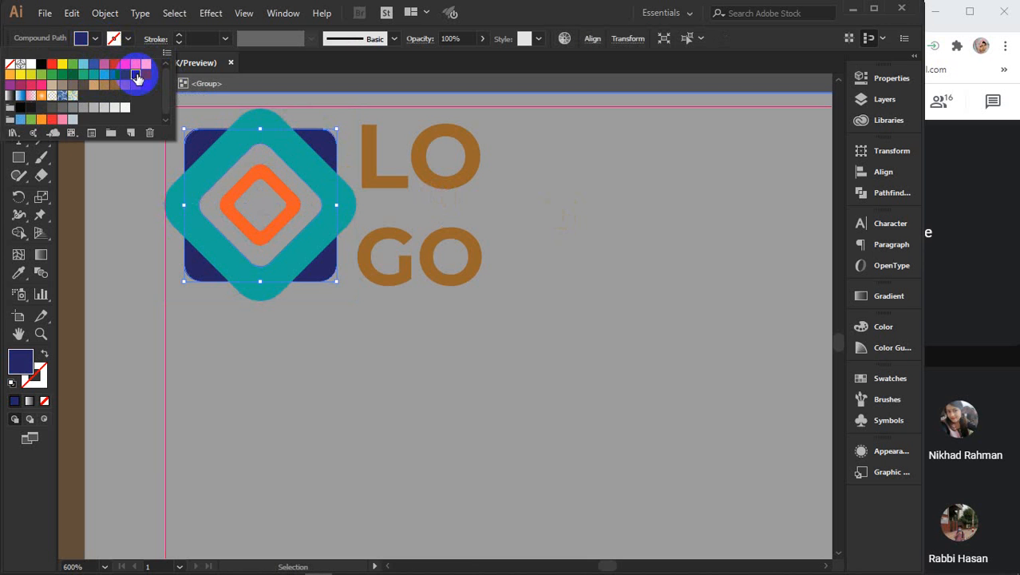
- Recolour the small inner diamond ring by sampling the navy of the rounded square
{"action": "left_click", "coordinate": [285, 193]}
{"action": "left_click", "coordinate": [284, 195]}
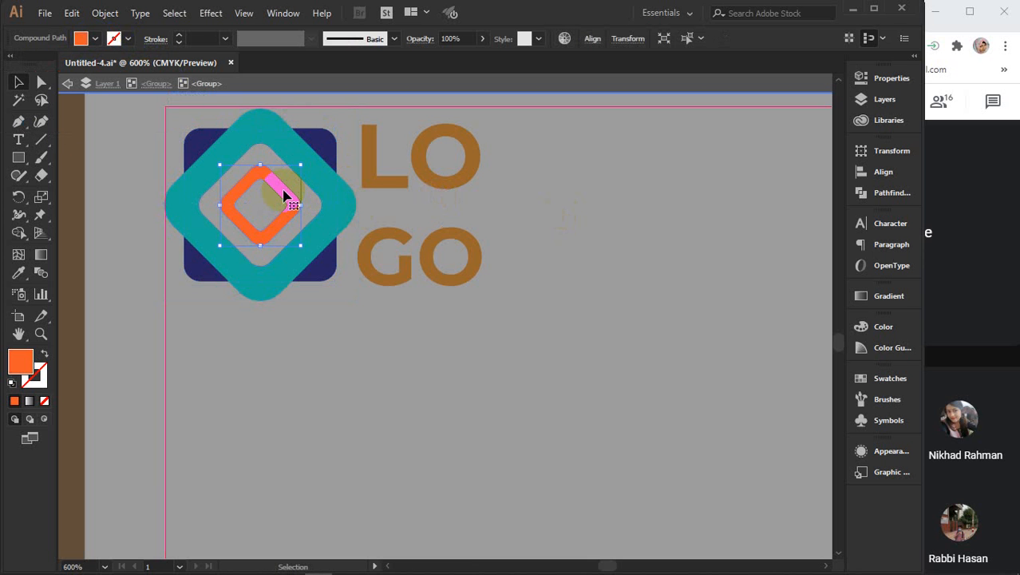
{"action": "key", "text": "i"}
{"action": "left_click", "coordinate": [317, 141]}
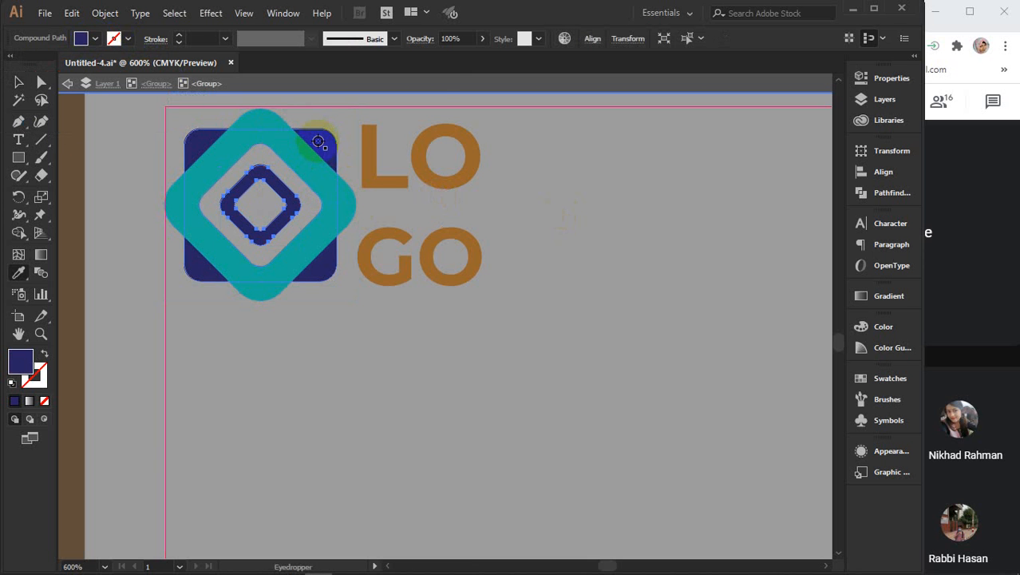
{"action": "key", "text": "v"}
- Recolour the outlined LOGO lettering by sampling the navy of the rounded square and deselect it
{"action": "left_click", "coordinate": [447, 183]}
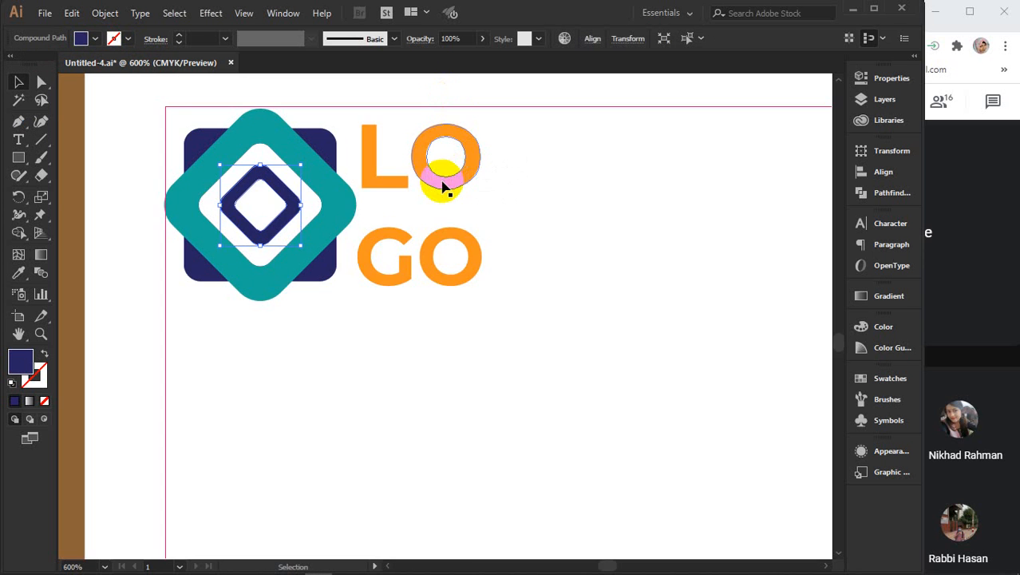
{"action": "double_click", "coordinate": [443, 185]}
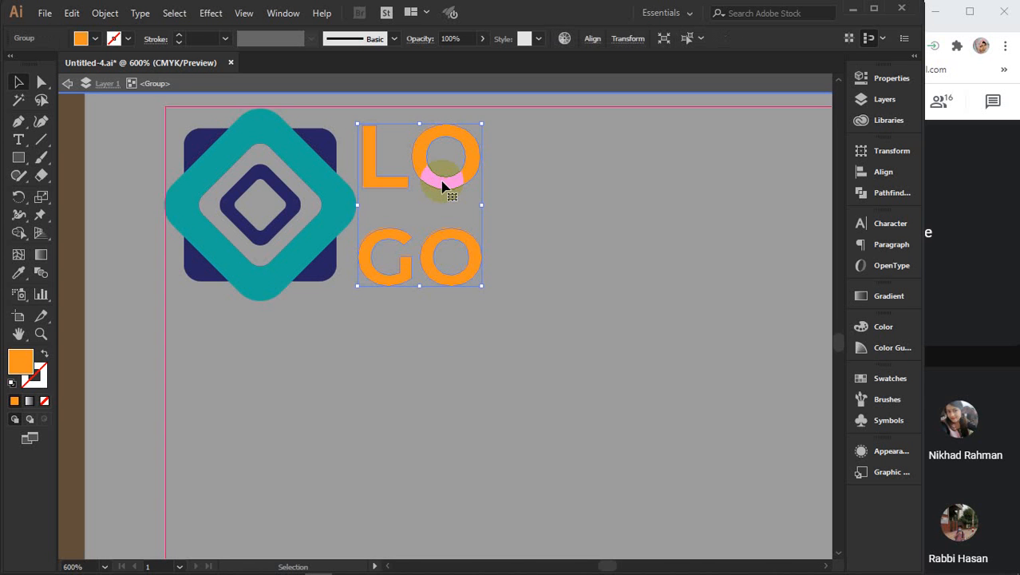
{"action": "key", "text": "i"}
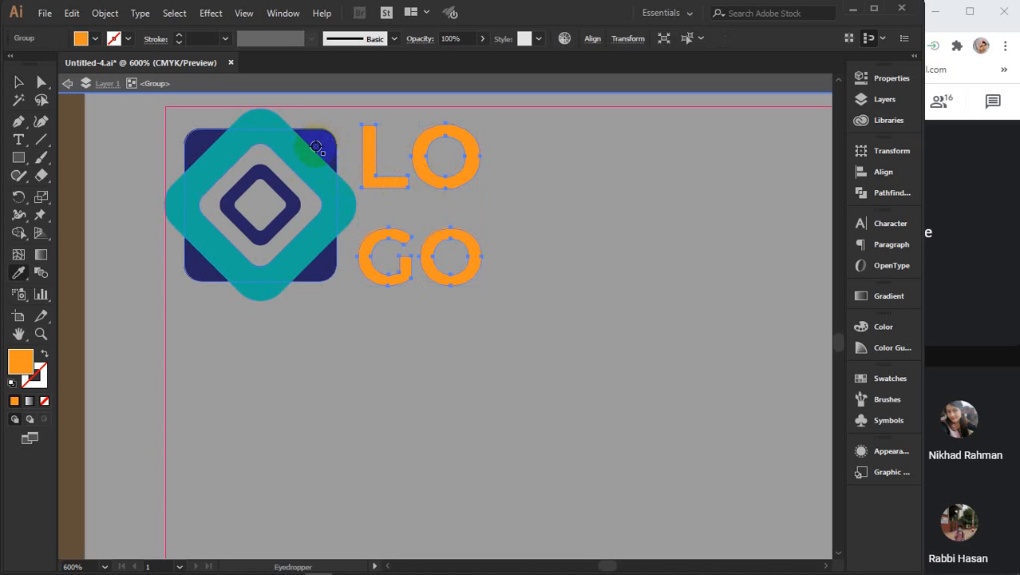
{"action": "left_click", "coordinate": [298, 159]}
{"action": "left_click", "coordinate": [323, 145], "text": "shift"}
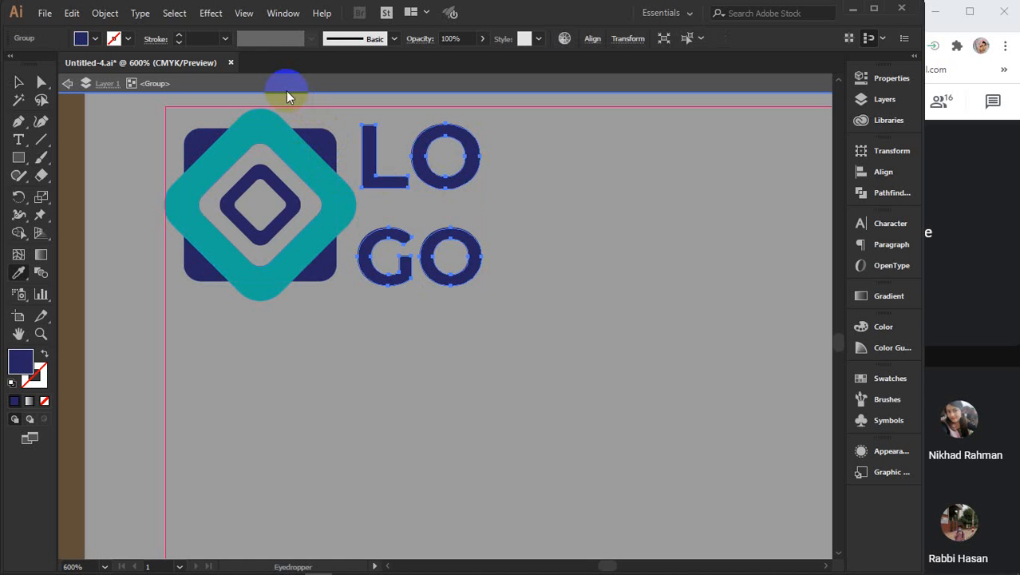
{"action": "key", "text": "v"}
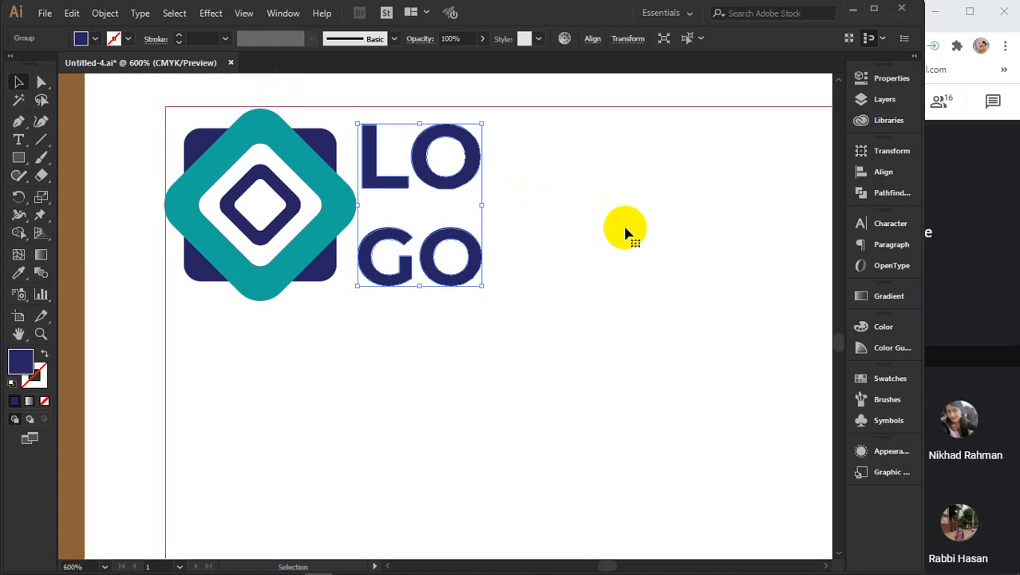
{"action": "left_click", "coordinate": [627, 228]}
{"action": "scroll", "coordinate": [630, 228], "scroll_direction": "down", "scroll_amount": 3}
{"action": "left_click_drag", "start_coordinate": [491, 240], "coordinate": [475, 212]}
{"action": "scroll", "coordinate": [530, 296], "scroll_direction": "down", "scroll_amount": 4}
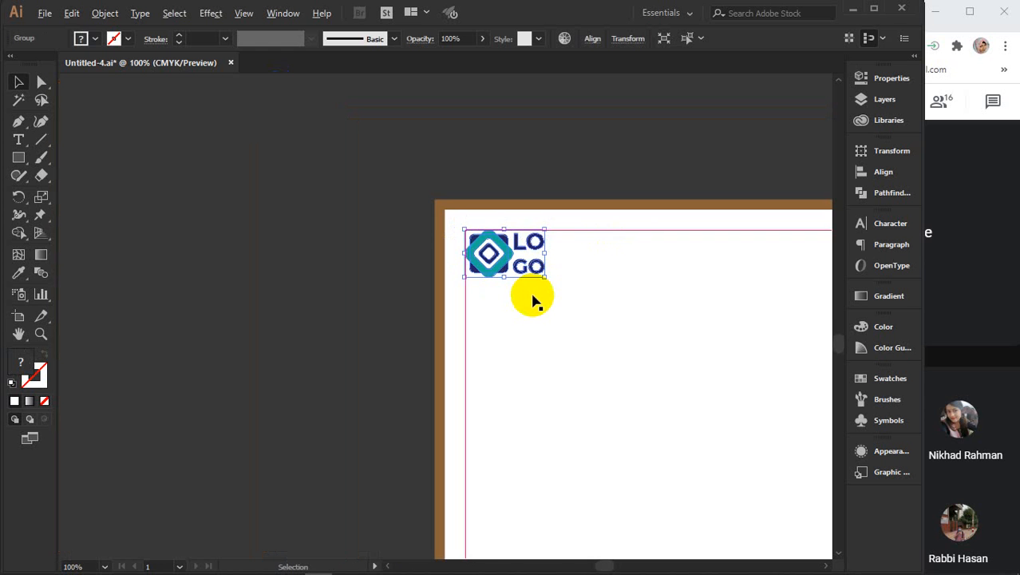
{"action": "left_click_drag", "start_coordinate": [656, 376], "coordinate": [466, 289]}
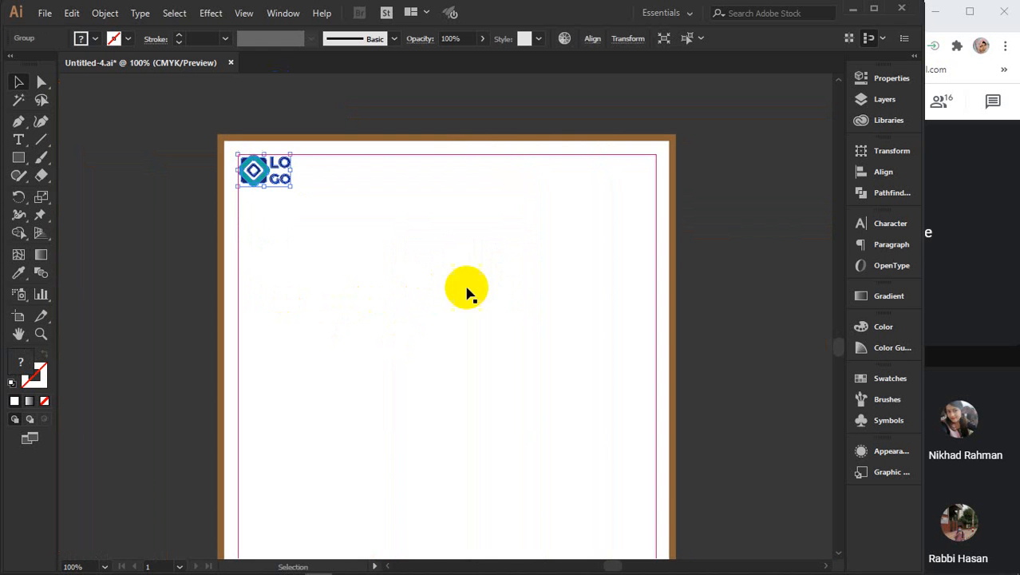
{"action": "left_click", "coordinate": [727, 262]}
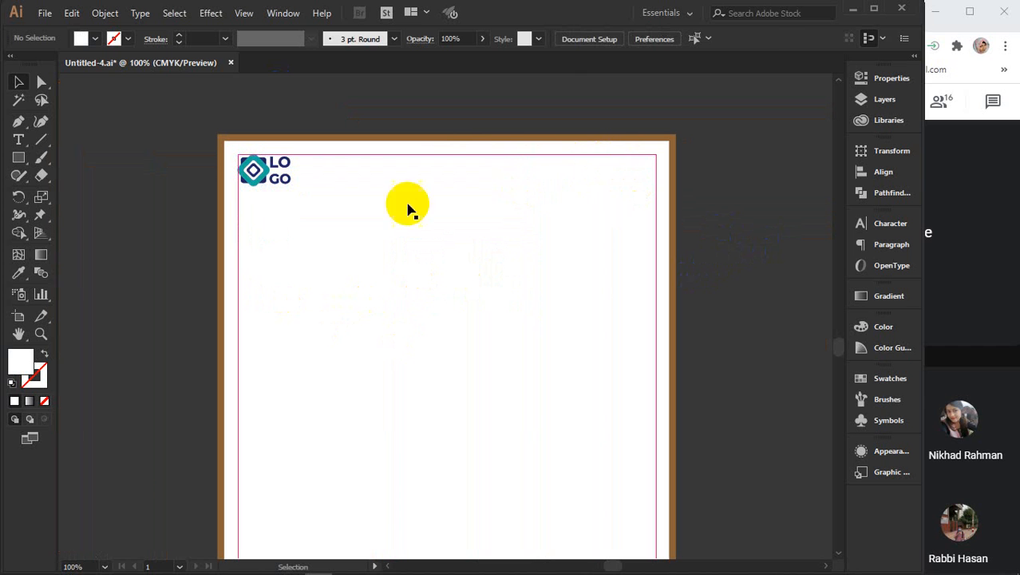
{"action": "left_click", "coordinate": [19, 139]}
{"action": "left_click_drag", "start_coordinate": [733, 211], "coordinate": [497, 209]}
{"action": "left_click", "coordinate": [654, 172]}
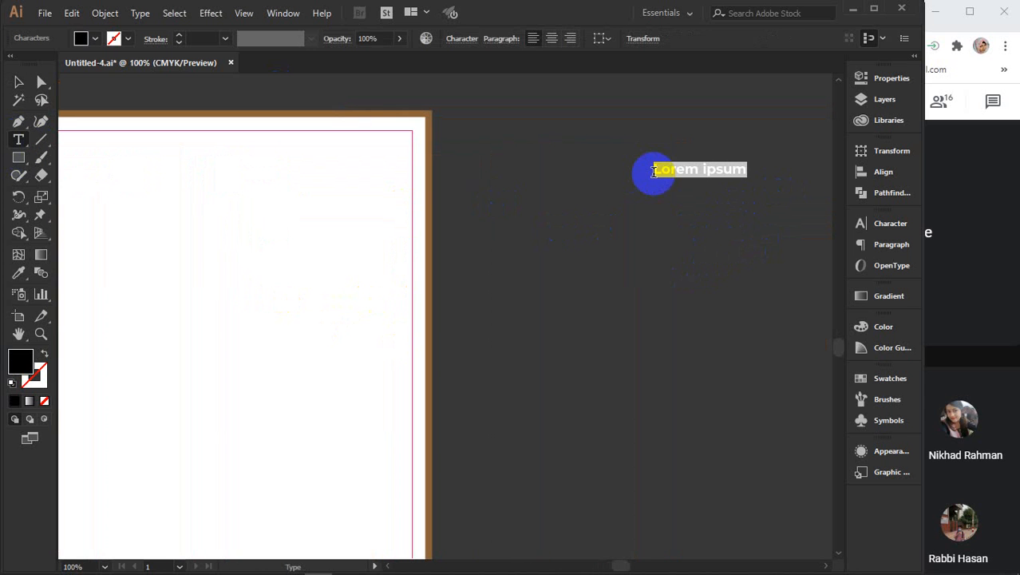
{"action": "type", "text": "2012"}
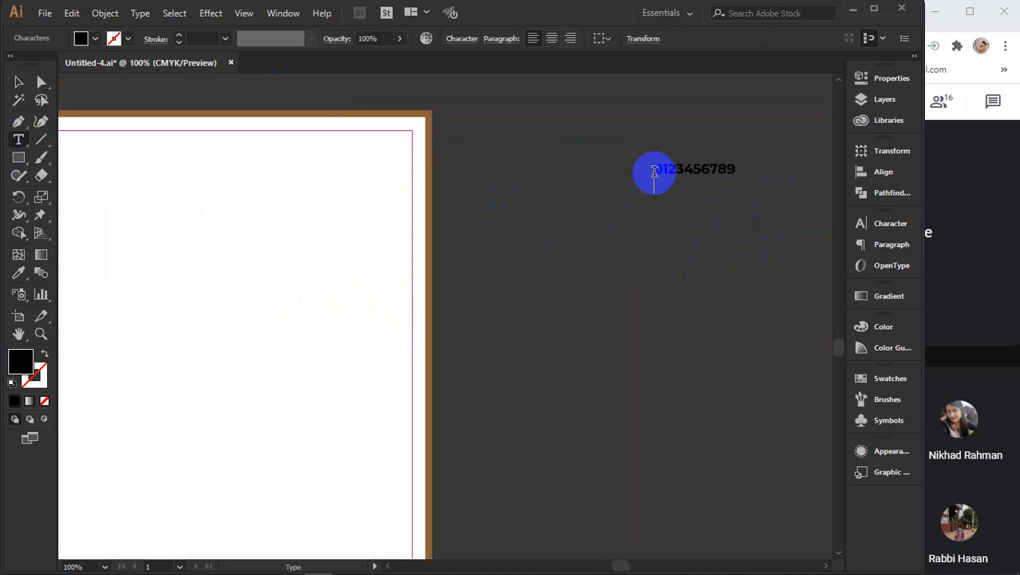
{"action": "type", "text": "w"}
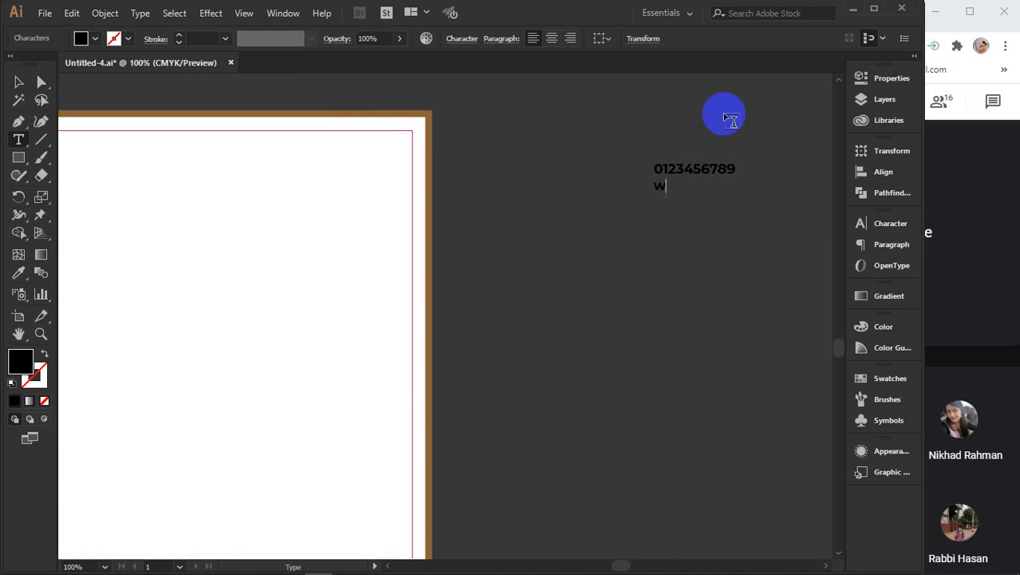
{"action": "type", "text": "ww.website.com"}
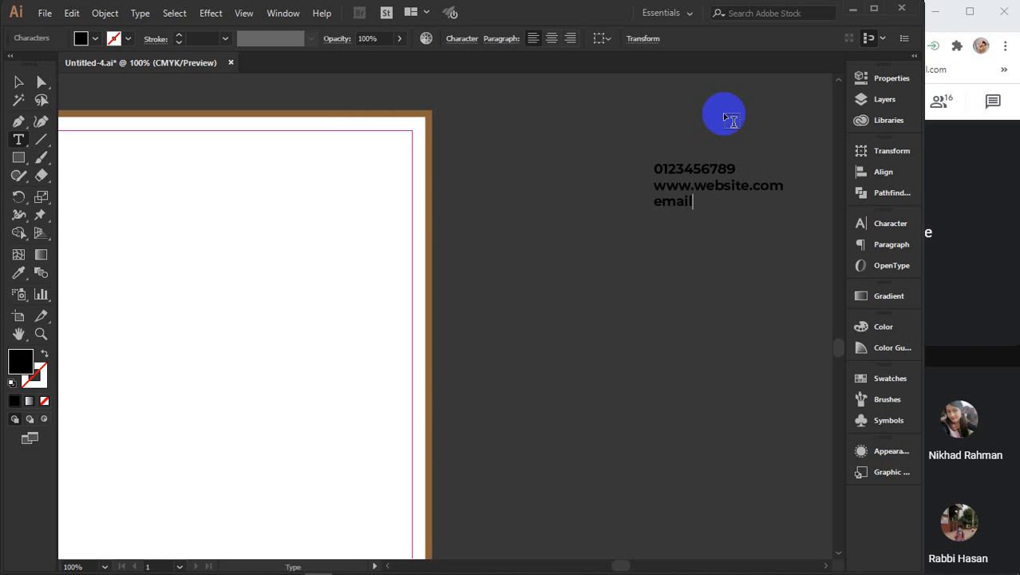
- Complete the contact text with a placeholder e-mail address and the line "address details, District, Country"
{"action": "type", "text": "@gmail."}
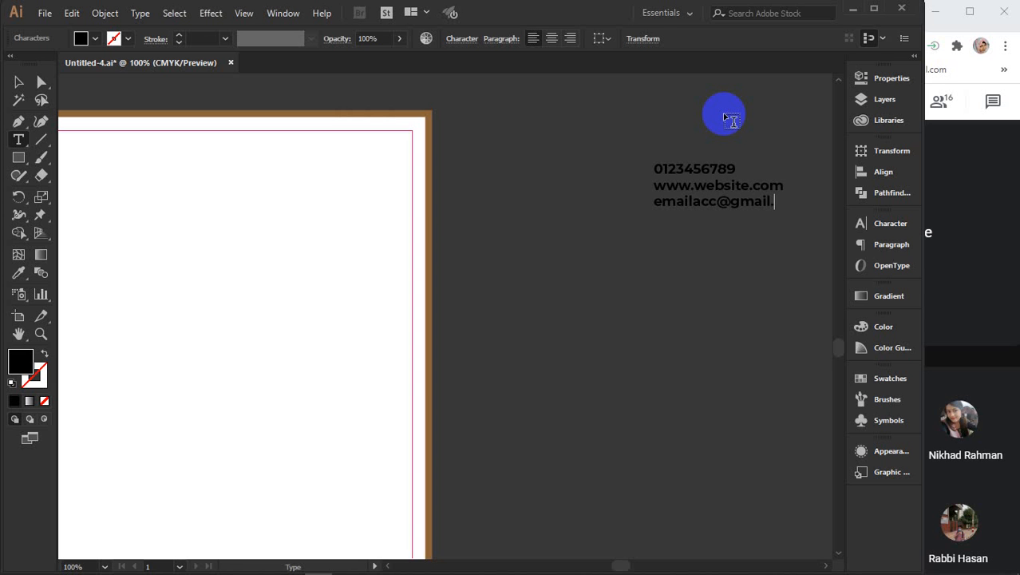
{"action": "type", "text": "com"}
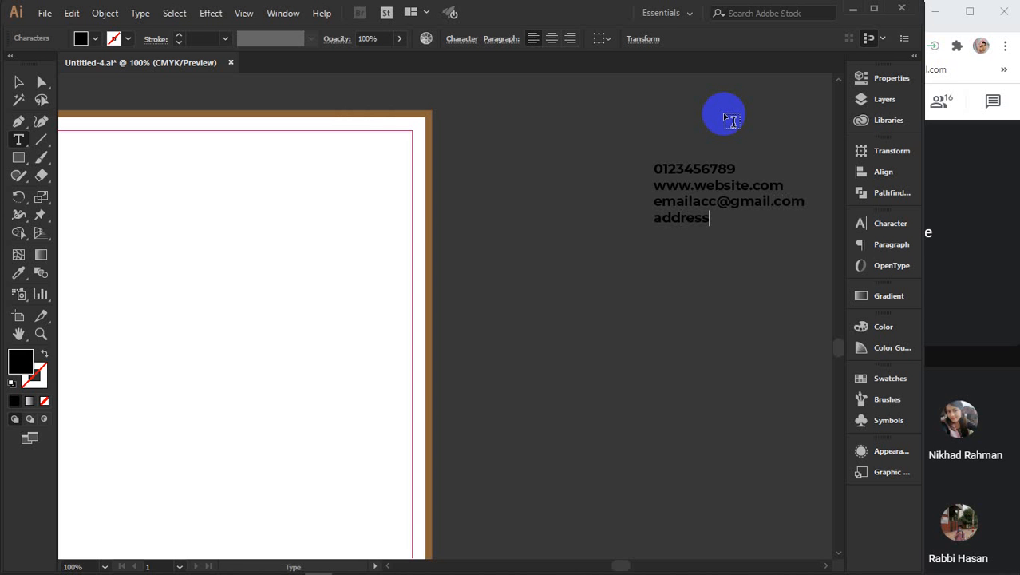
{"action": "type", "text": "address de"}
{"action": "type", "text": "tails, District"}
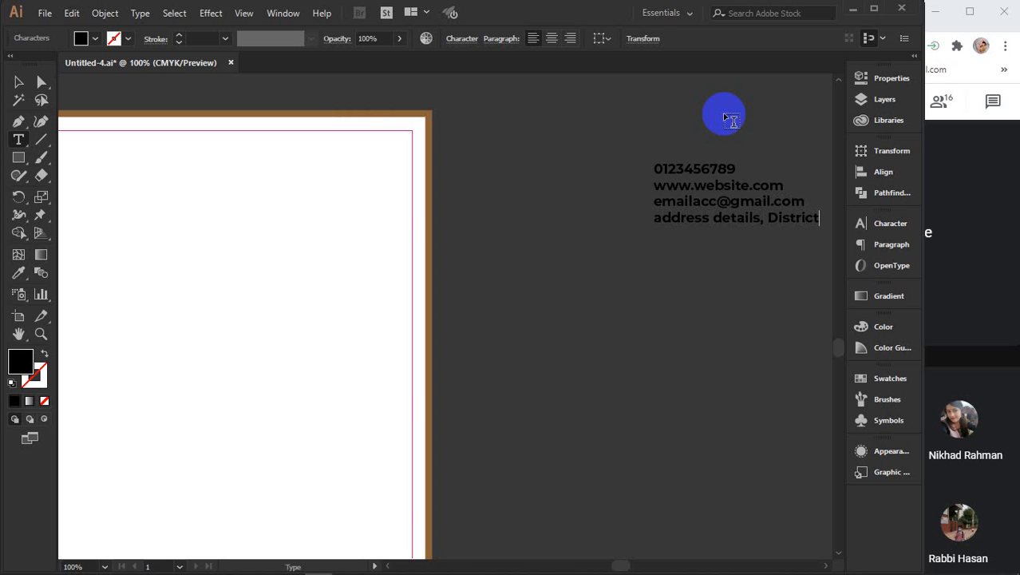
{"action": "type", "text": ", Co"}
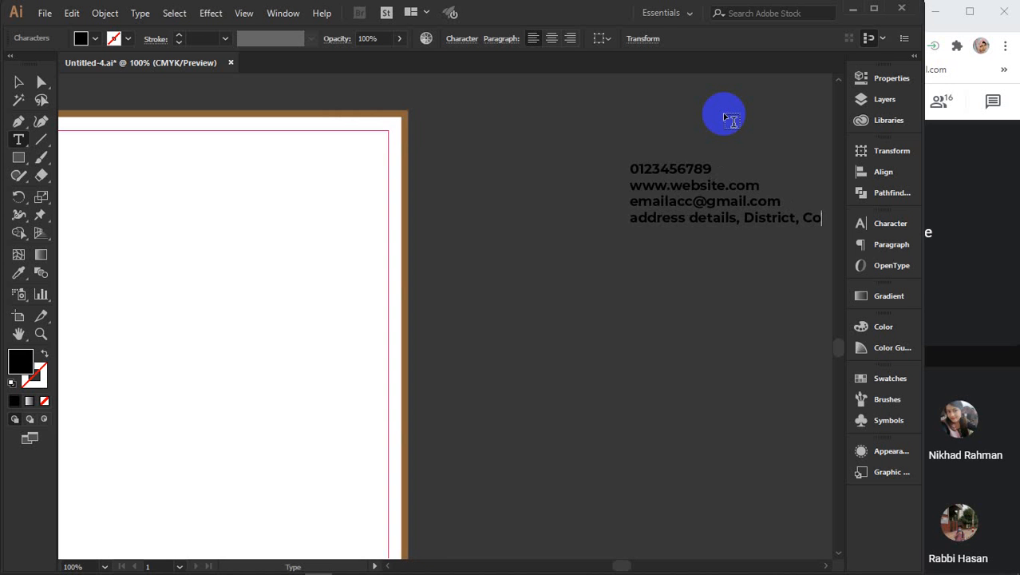
{"action": "type", "text": "unter"}
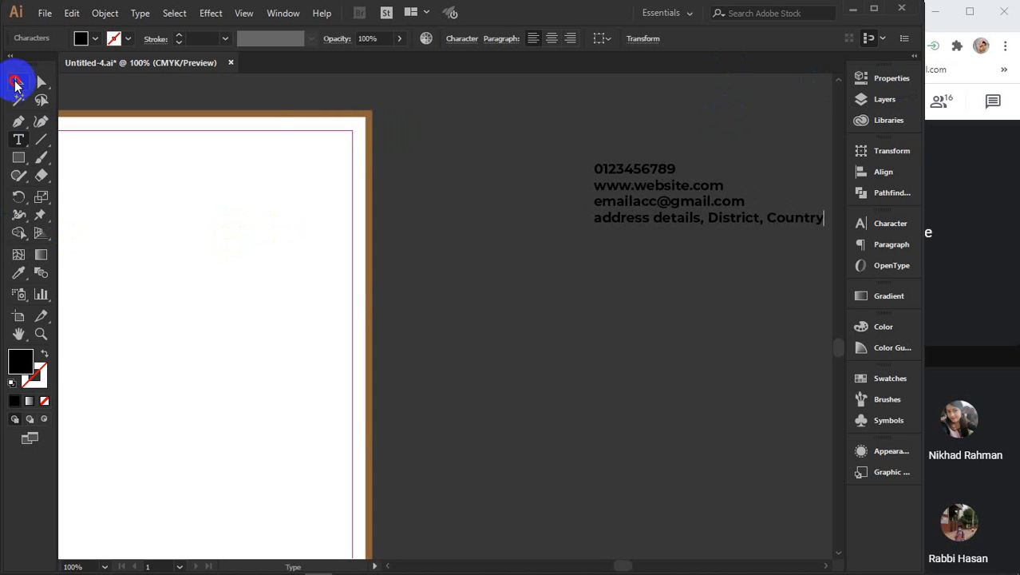
- Right-align the contact text block and set its Montserrat font style to Regular
{"action": "left_click", "coordinate": [16, 83]}
{"action": "left_click", "coordinate": [569, 38]}
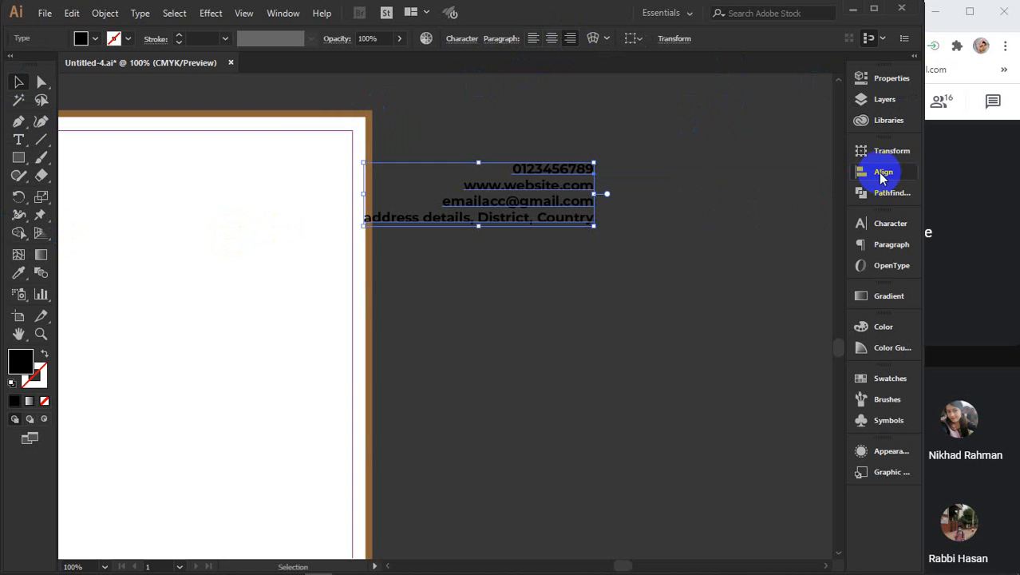
{"action": "left_click", "coordinate": [881, 226]}
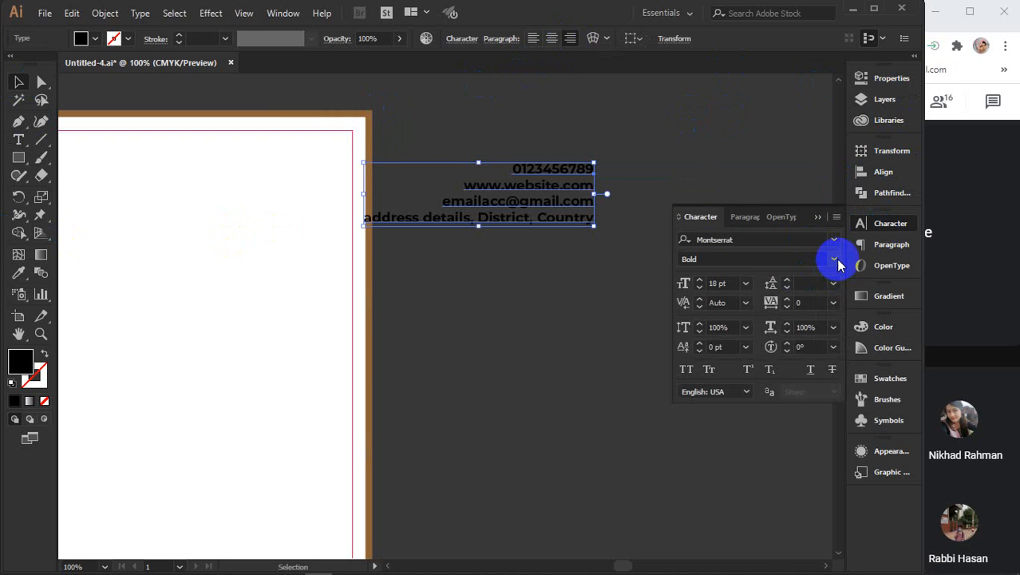
{"action": "left_click", "coordinate": [833, 258]}
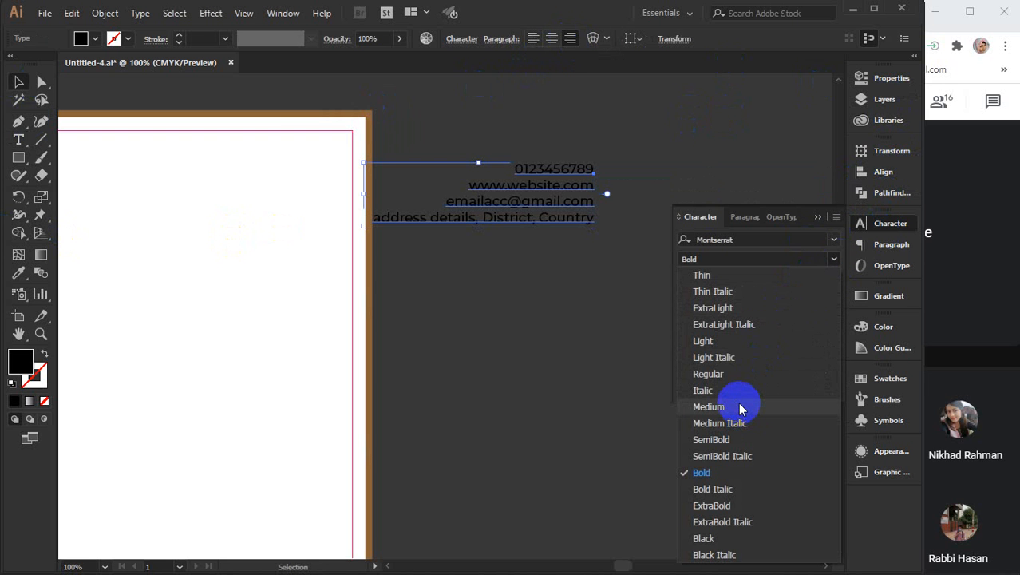
{"action": "left_click", "coordinate": [738, 373]}
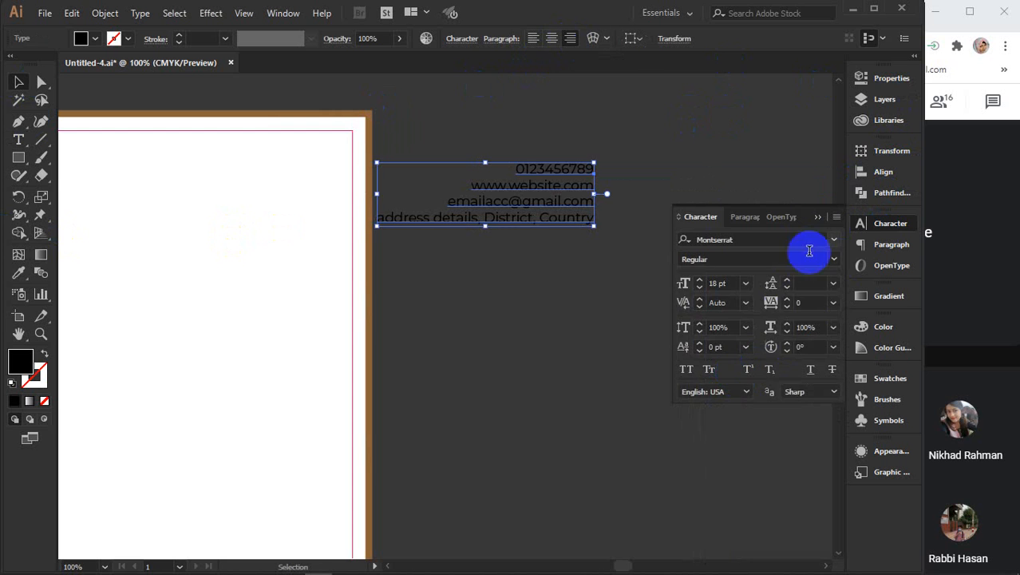
- Move the contact text block onto the letterhead, into the upper-right corner of the margin guide opposite the logo
{"action": "left_click", "coordinate": [818, 220]}
{"action": "left_click_drag", "start_coordinate": [487, 359], "coordinate": [628, 368]}
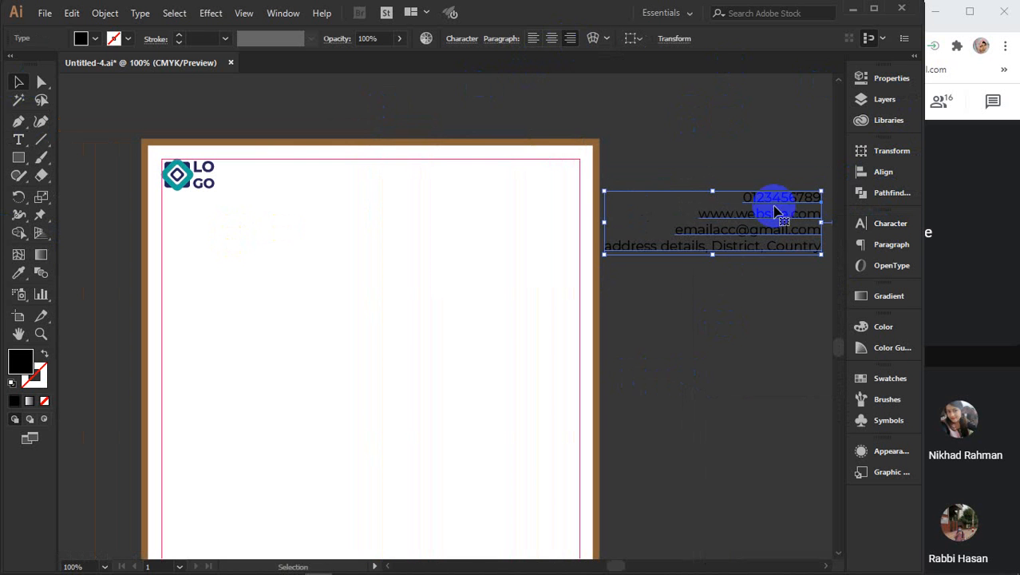
{"action": "left_click_drag", "start_coordinate": [756, 213], "coordinate": [513, 185]}
- Reduce the contact text's font size to 9 pt
{"action": "left_click", "coordinate": [890, 223]}
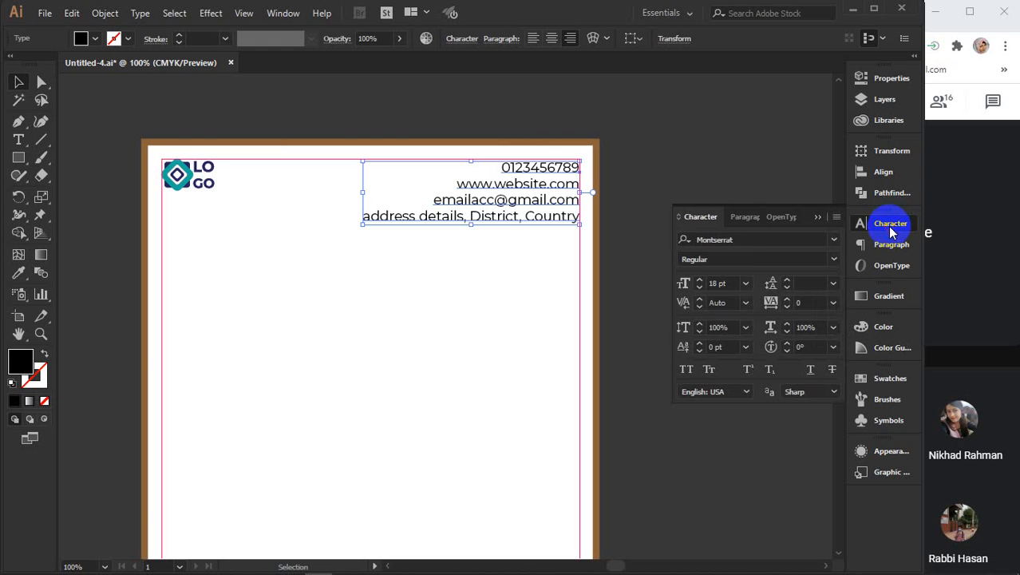
{"action": "left_click", "coordinate": [720, 281]}
{"action": "scroll", "coordinate": [721, 282], "scroll_direction": "down", "scroll_amount": 8}
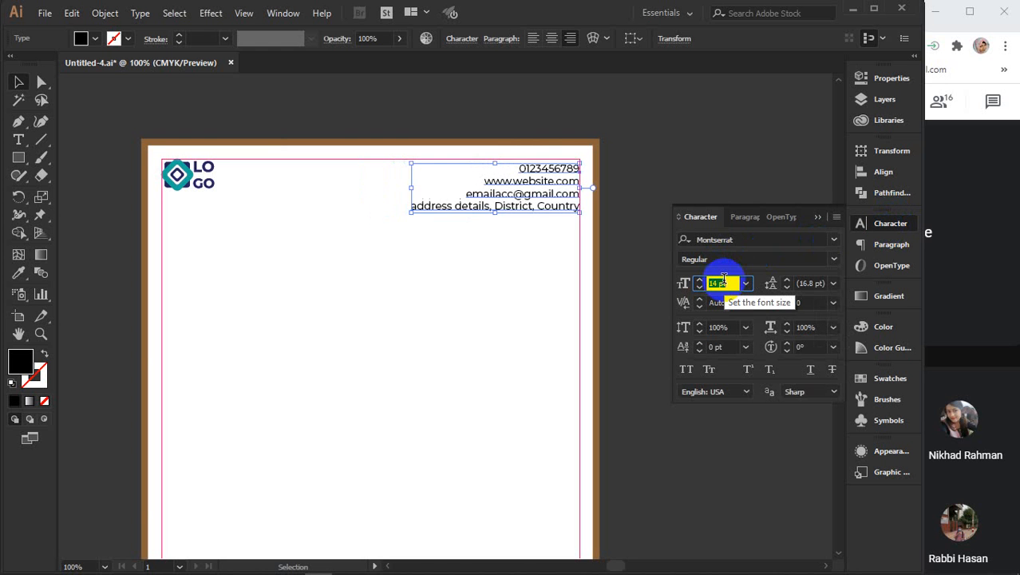
{"action": "scroll", "coordinate": [722, 277], "scroll_direction": "down", "scroll_amount": 1}
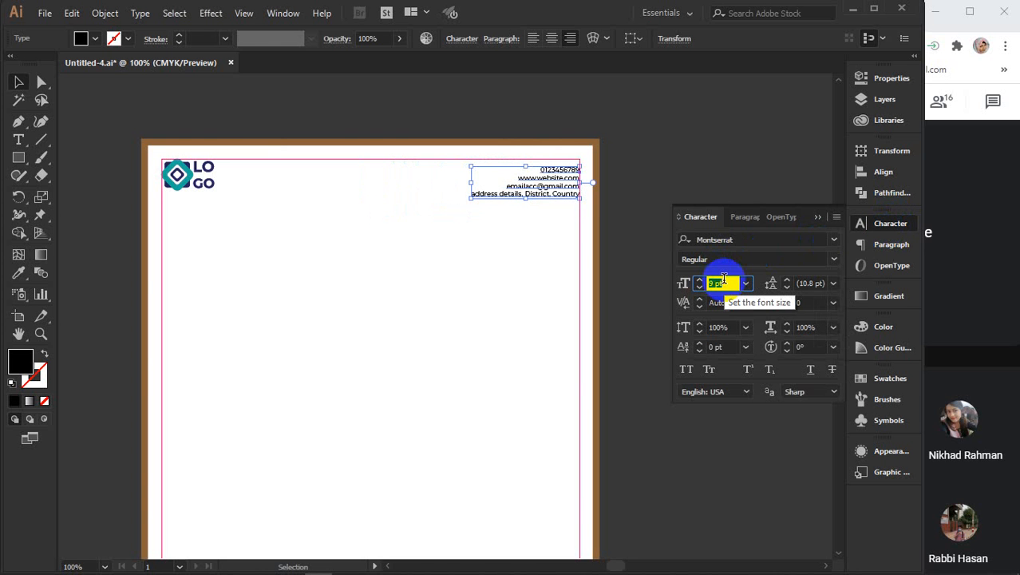
{"action": "left_click", "coordinate": [595, 172]}
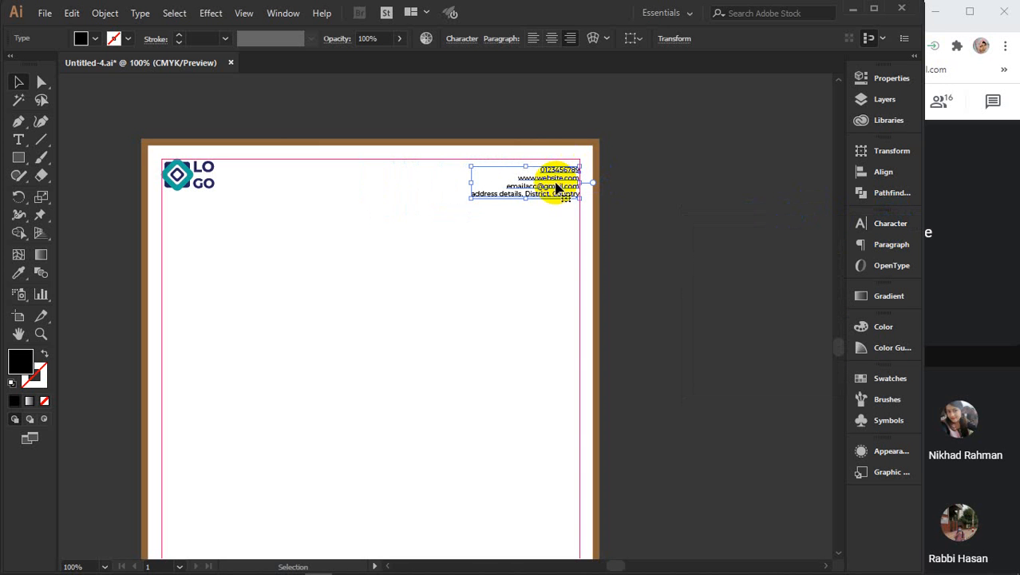
- Fit the contact text tightly inside the margin guide's upper-right corner, nudging it slightly down and left, and deselect it
{"action": "scroll", "coordinate": [553, 186], "scroll_direction": "up", "scroll_amount": 4}
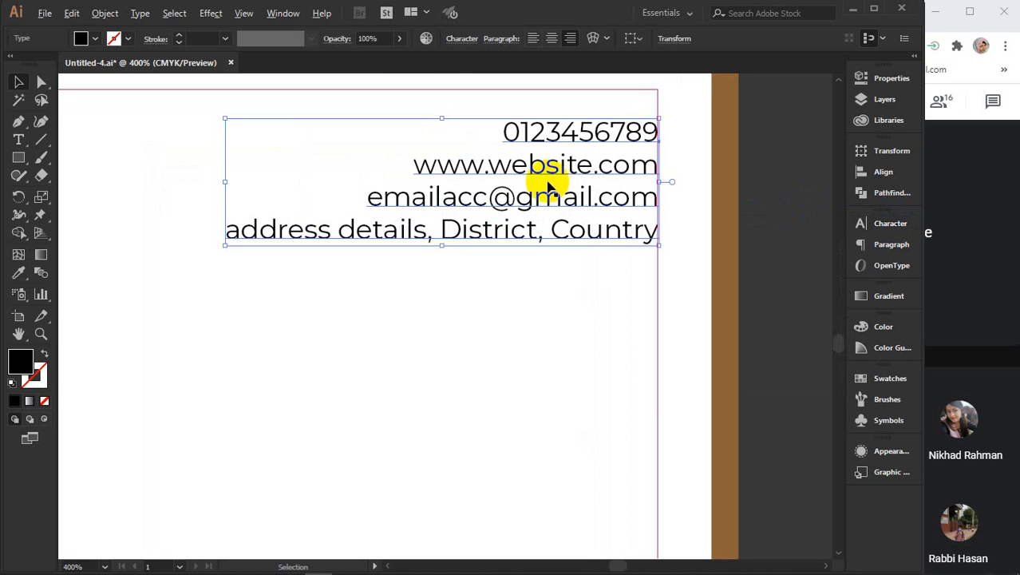
{"action": "left_click_drag", "start_coordinate": [553, 170], "coordinate": [558, 137]}
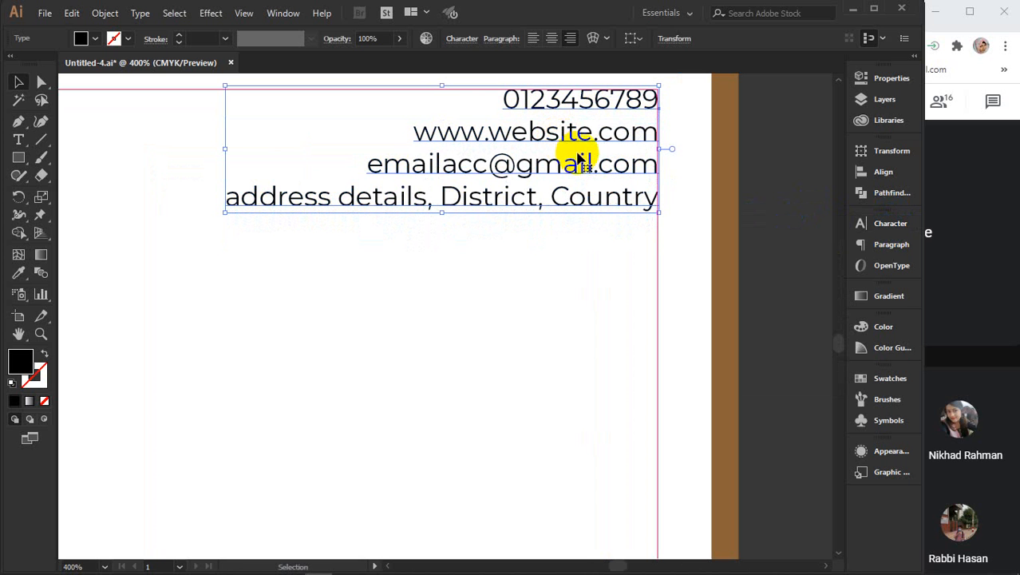
{"action": "key", "text": "Down"}
{"action": "key", "text": "Left"}
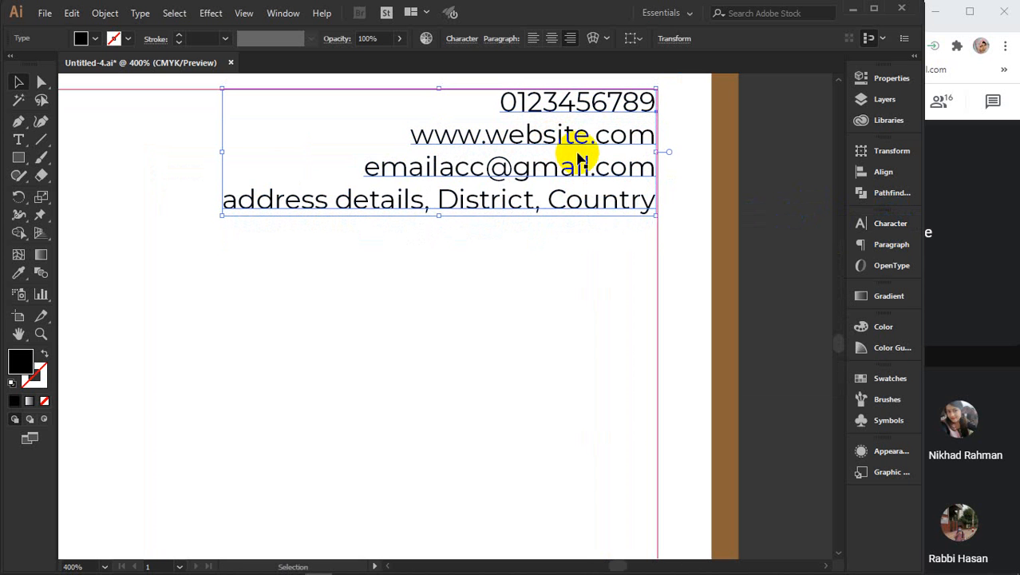
{"action": "key", "text": "Down"}
{"action": "key", "text": "Left"}
{"action": "scroll", "coordinate": [580, 160], "scroll_direction": "down", "scroll_amount": 4}
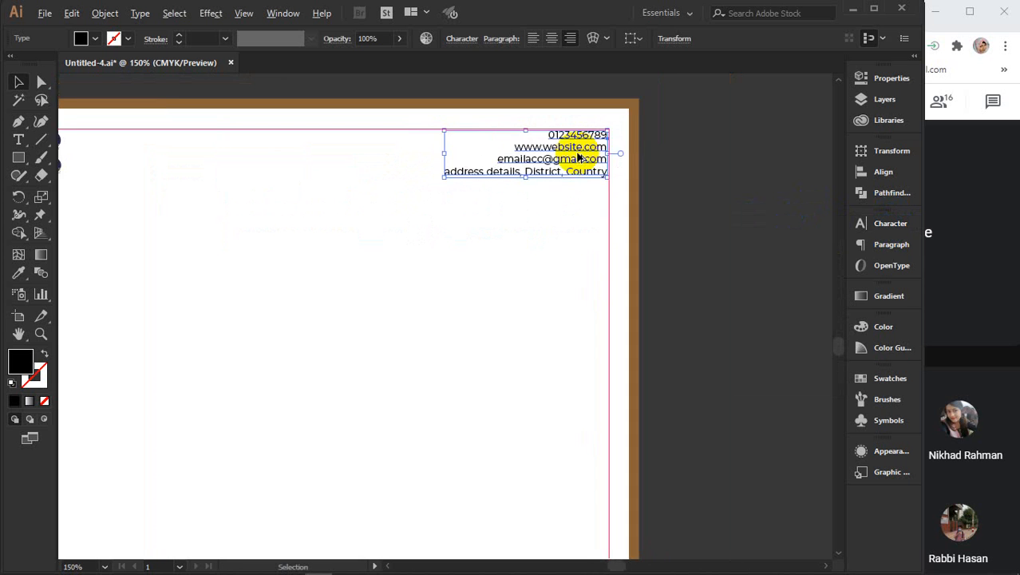
{"action": "left_click", "coordinate": [684, 258]}
{"action": "scroll", "coordinate": [684, 258], "scroll_direction": "down", "scroll_amount": 1}
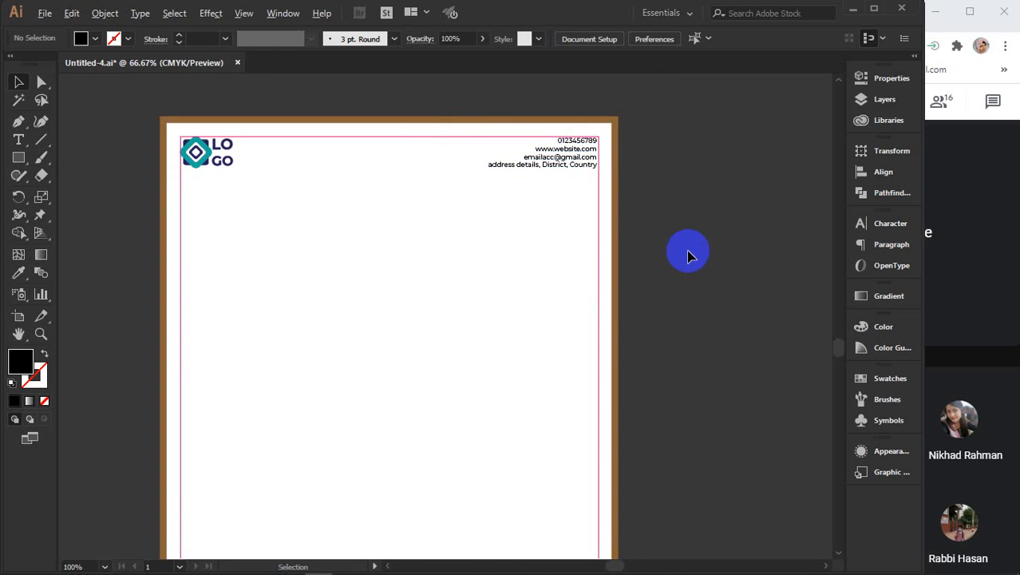
{"action": "scroll", "coordinate": [679, 254], "scroll_direction": "down", "scroll_amount": 1}
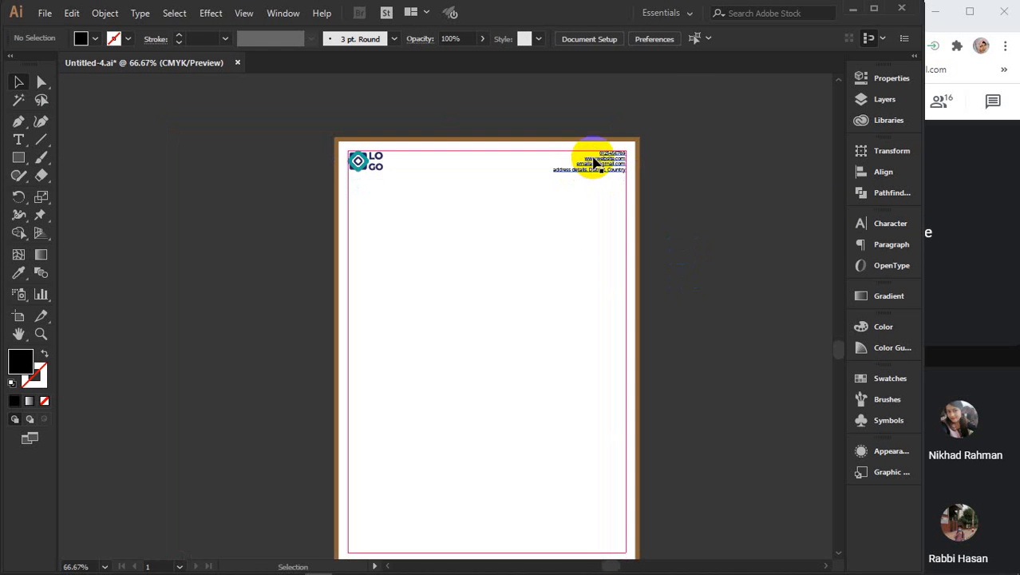
- Start a Pen path at the letterhead's right edge just below the contact text and pull out a curved anchor left of the address line
{"action": "scroll", "coordinate": [591, 163], "scroll_direction": "up", "scroll_amount": 2}
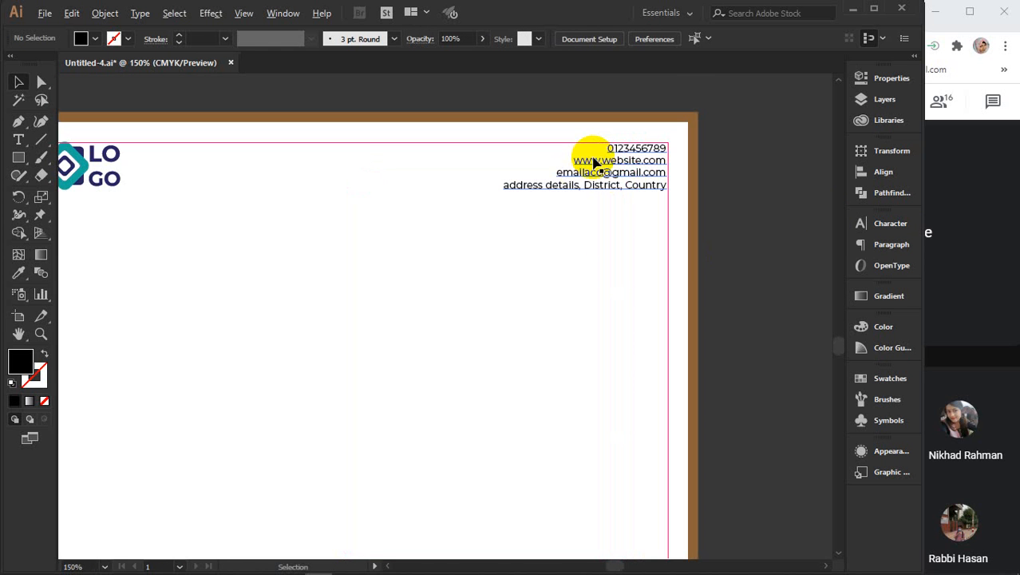
{"action": "left_click", "coordinate": [19, 121]}
{"action": "left_click", "coordinate": [685, 194]}
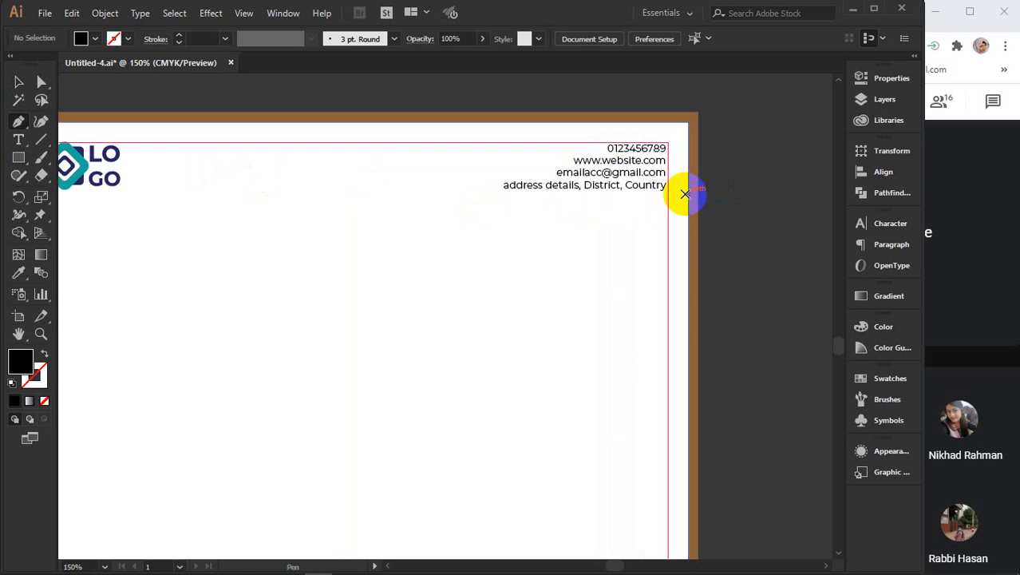
{"action": "left_click", "coordinate": [284, 122]}
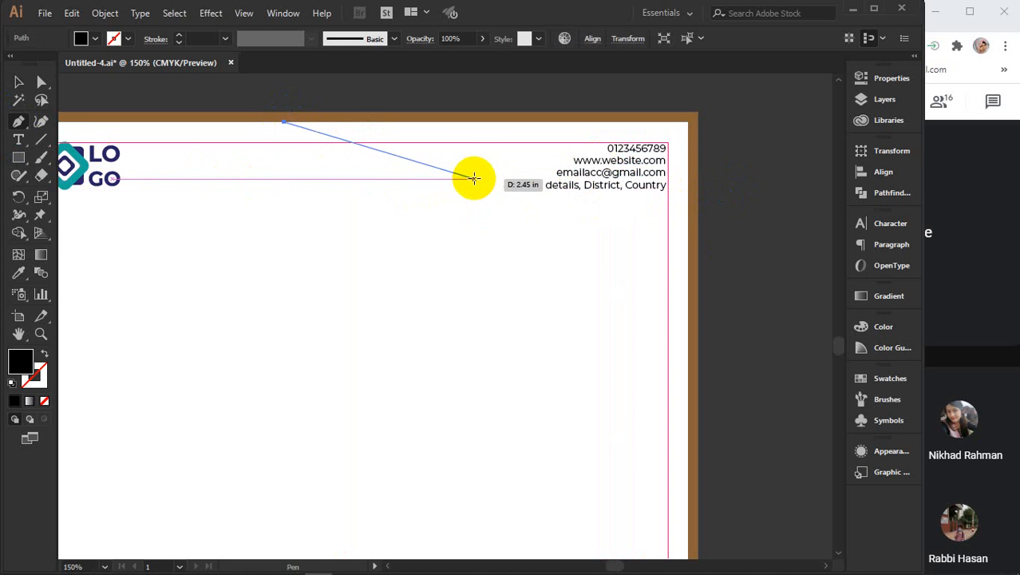
{"action": "key", "text": "ctrl+z"}
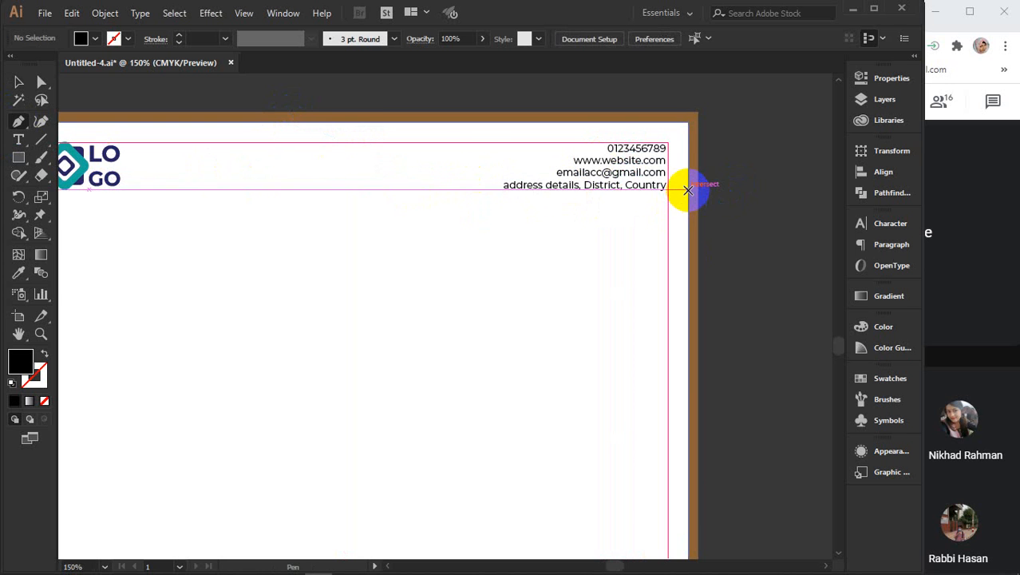
{"action": "left_click", "coordinate": [687, 189]}
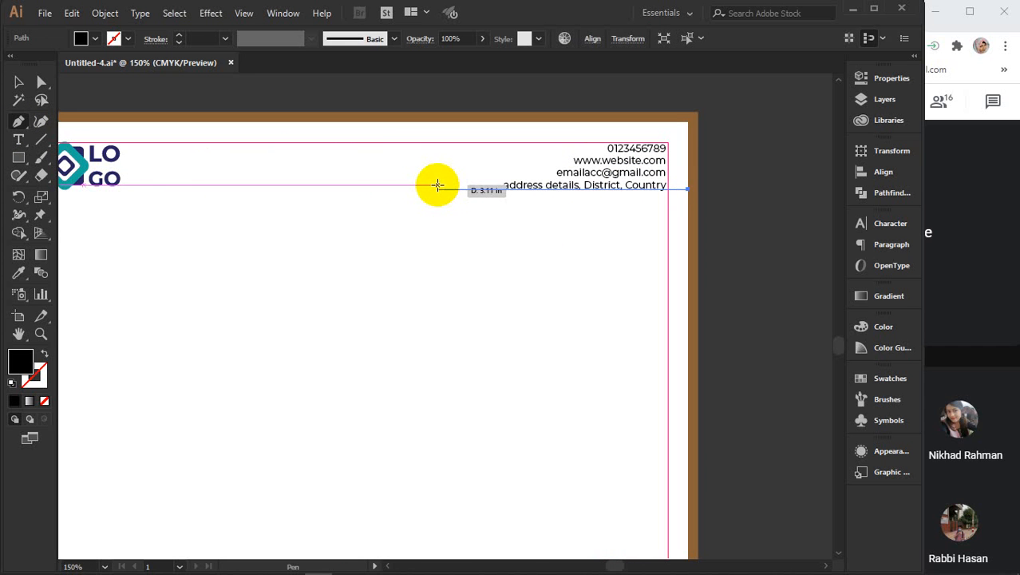
{"action": "left_click_drag", "start_coordinate": [437, 185], "coordinate": [327, 157]}
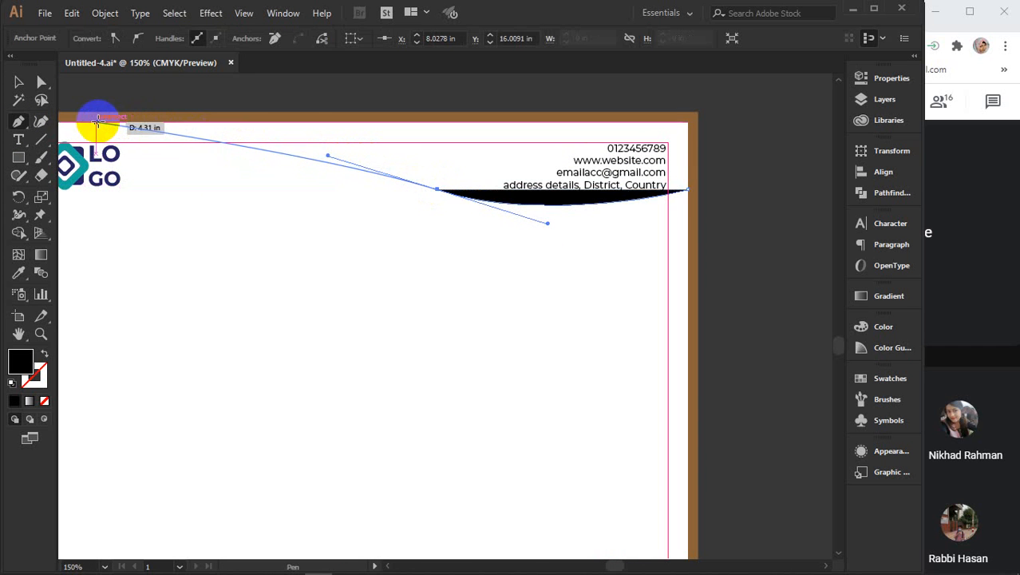
- Continue the curve to the page's top-left corner and close the wave shape through its top-right corner and starting point
{"action": "key", "text": "space"}
{"action": "left_click_drag", "start_coordinate": [151, 153], "coordinate": [275, 165]}
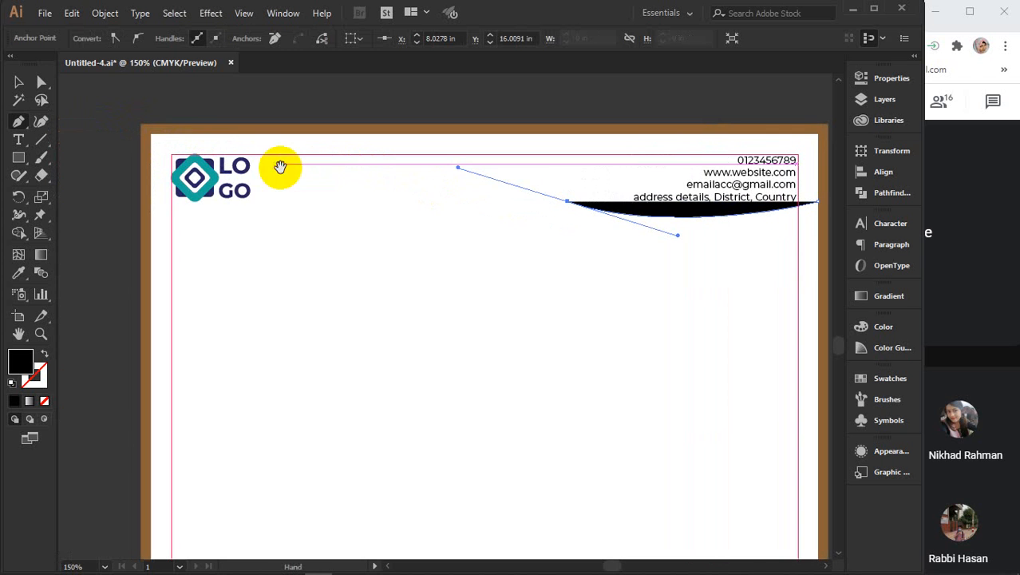
{"action": "left_click", "coordinate": [150, 136]}
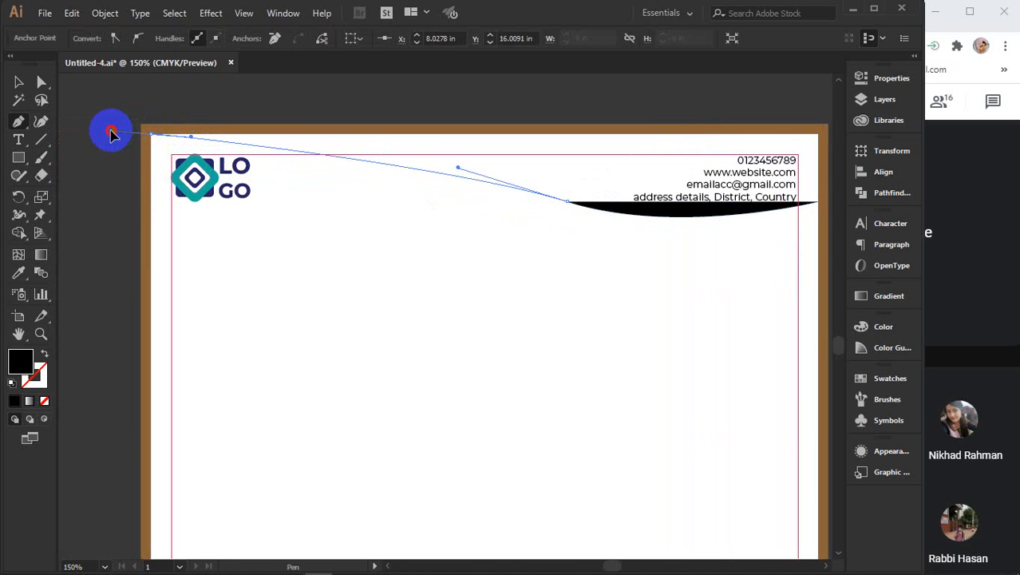
{"action": "left_click", "coordinate": [111, 132]}
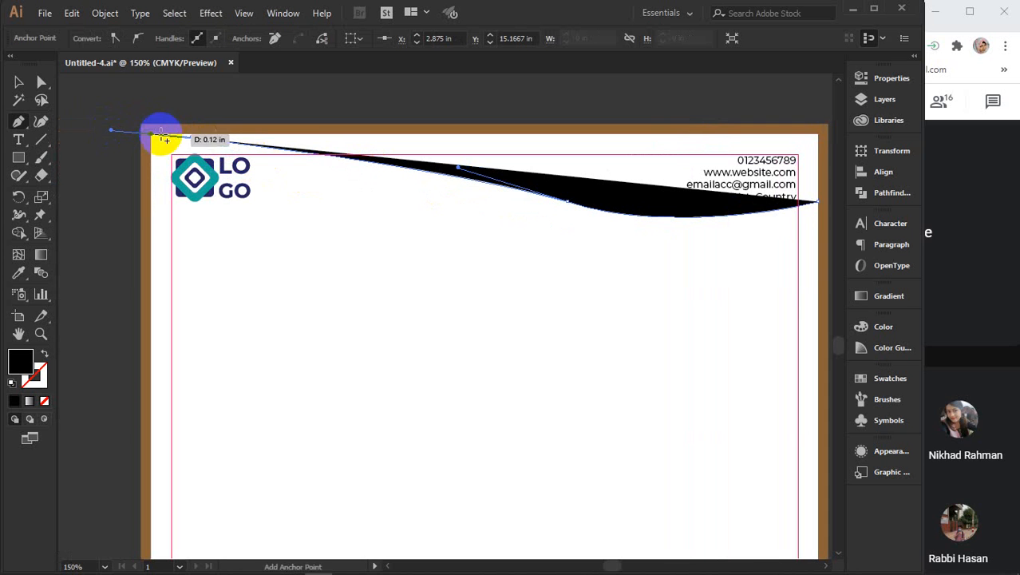
{"action": "key", "text": "ctrl+z"}
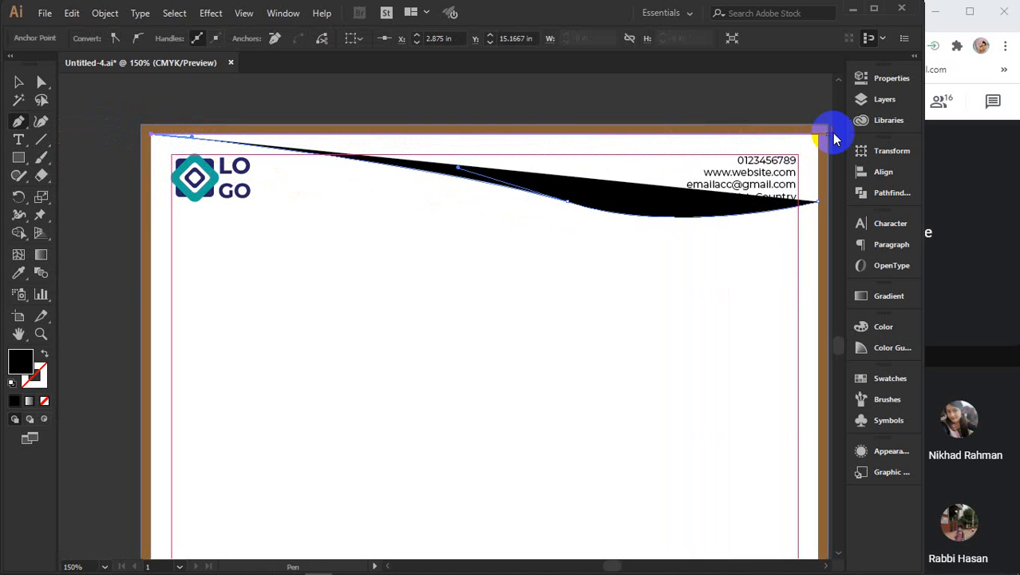
{"action": "left_click", "coordinate": [818, 133]}
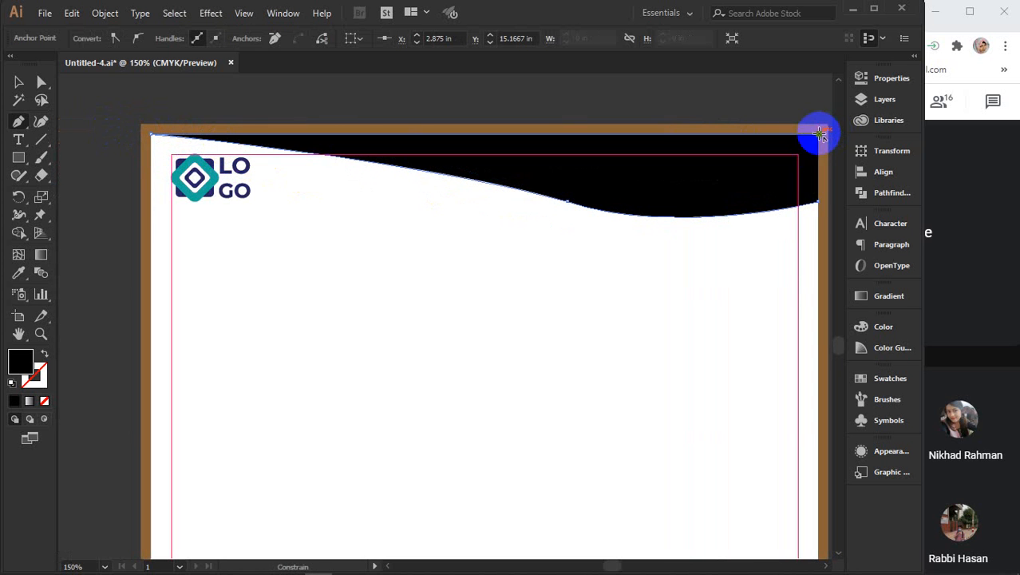
{"action": "left_click", "coordinate": [816, 200]}
- Fill the header wave with the logo's teal and lengthen its middle anchor's lower handle to deepen the right-hand curve
{"action": "key", "text": "v"}
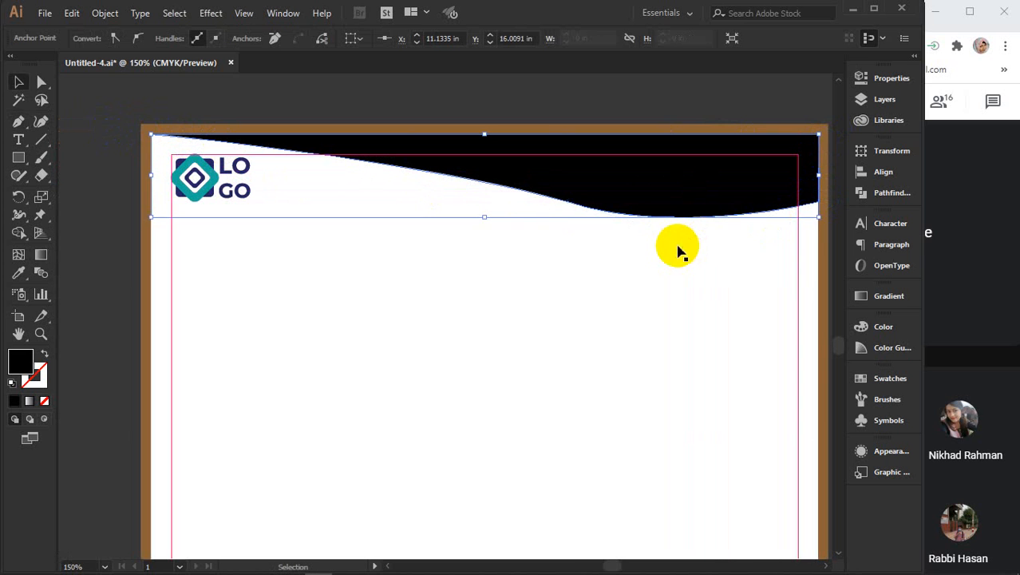
{"action": "key", "text": "i"}
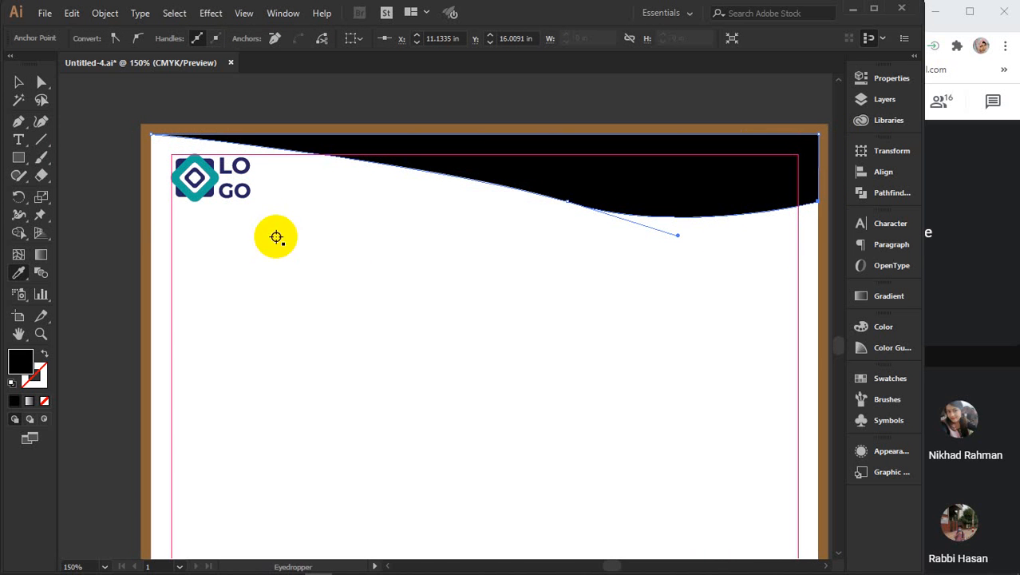
{"action": "left_click", "coordinate": [207, 171]}
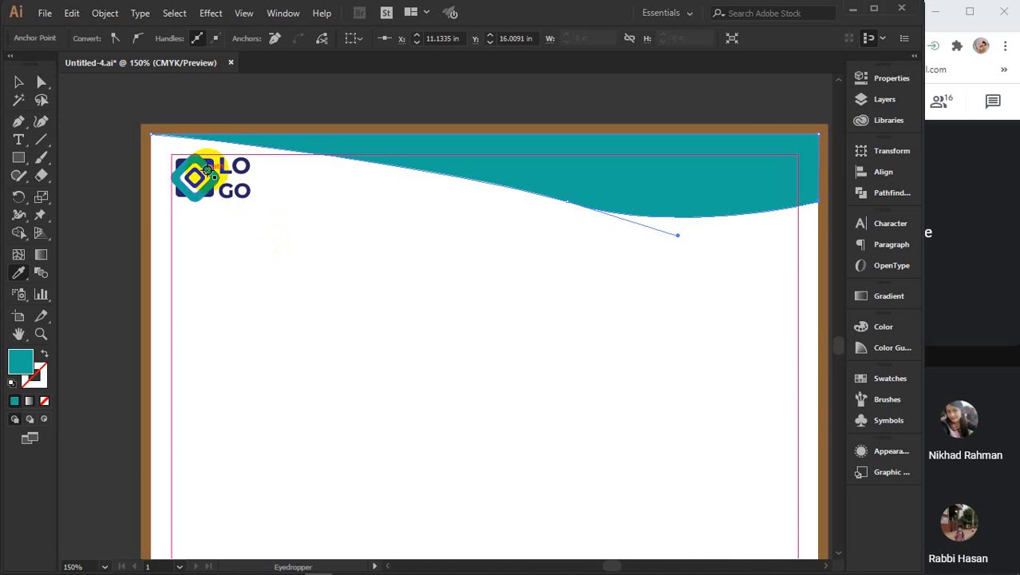
{"action": "key", "text": "a"}
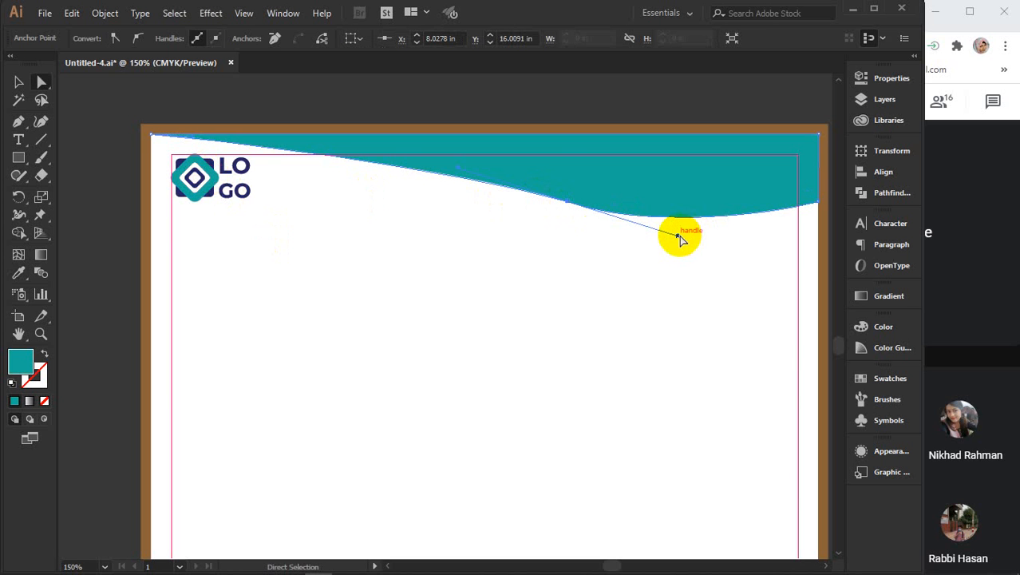
{"action": "left_click_drag", "start_coordinate": [678, 238], "coordinate": [760, 253]}
{"action": "key", "text": "v"}
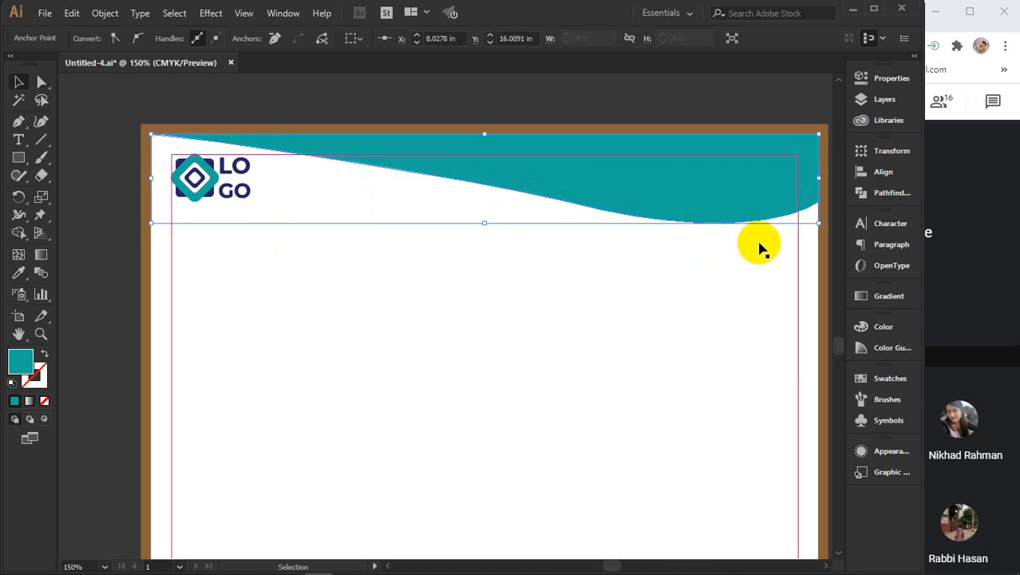
- Send the teal wave backward behind the contact text and deselect it
{"action": "key", "text": "space"}
{"action": "left_click_drag", "start_coordinate": [678, 246], "coordinate": [504, 280]}
{"action": "right_click", "coordinate": [510, 225]}
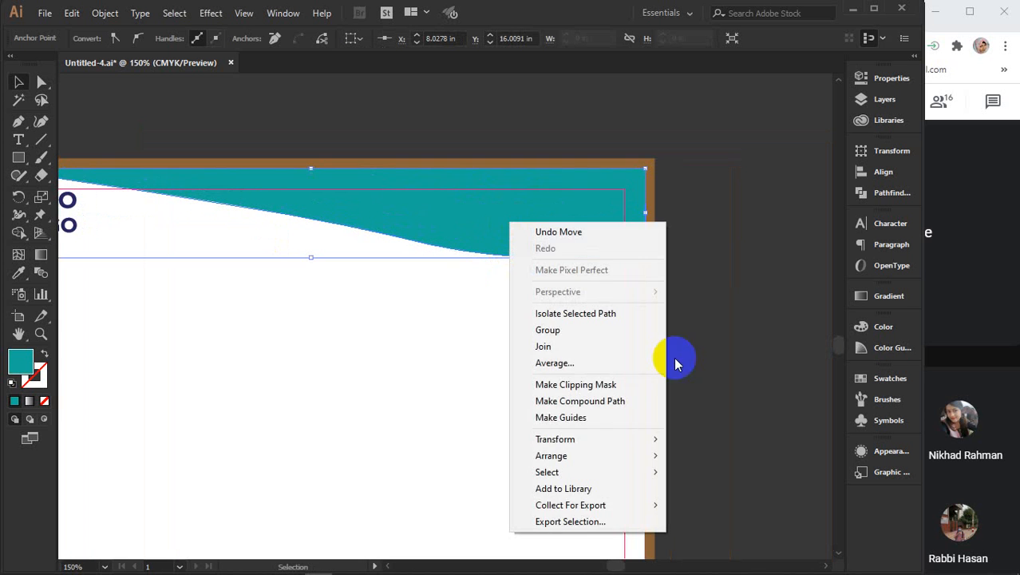
{"action": "mouse_move", "coordinate": [656, 456]}
{"action": "left_click", "coordinate": [715, 490]}
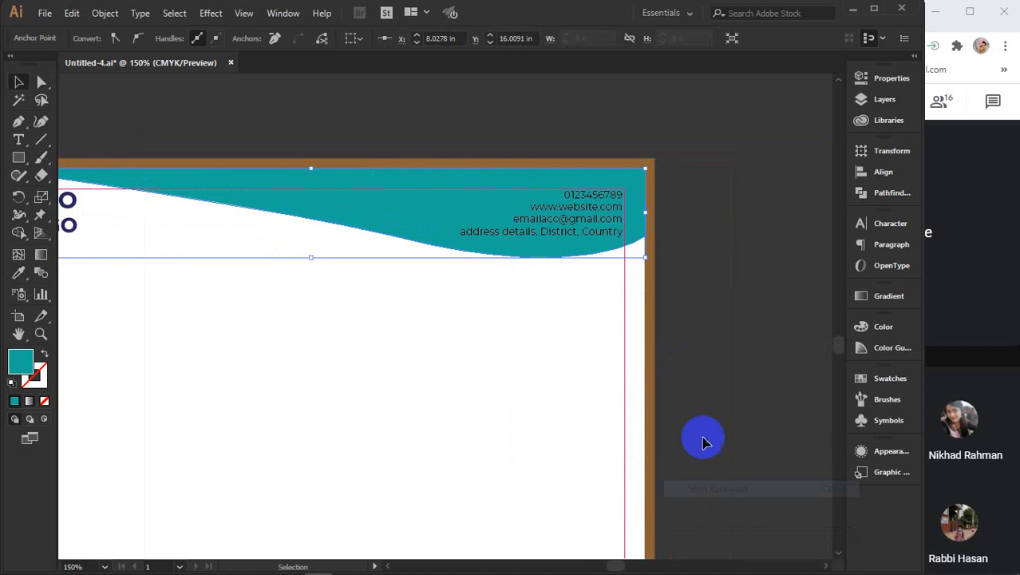
{"action": "left_click", "coordinate": [705, 271]}
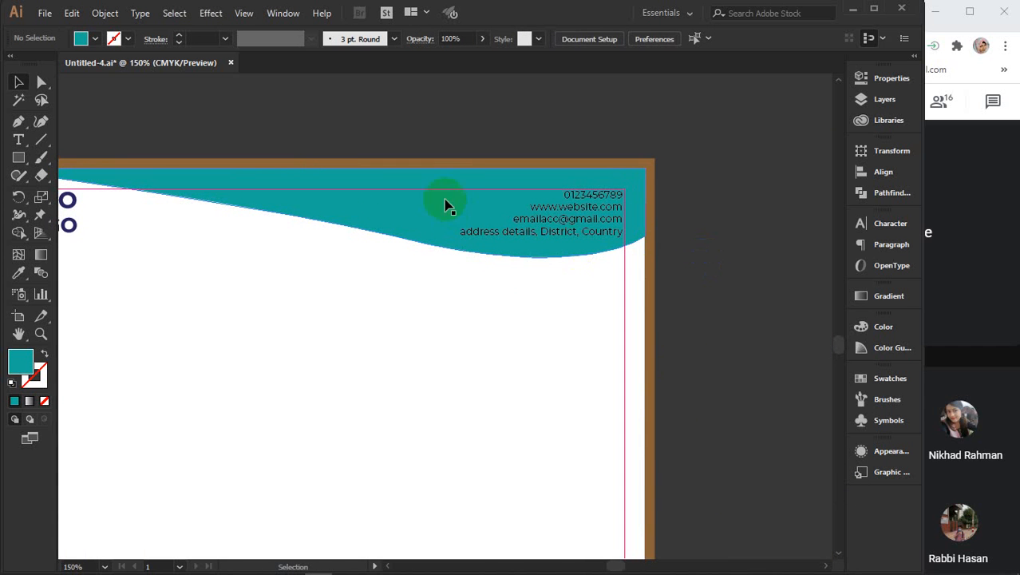
- Add two Curvature anchors along the teal wave's lower edge, either side of the middle anchor, and raise the middle anchor slightly
{"action": "left_click", "coordinate": [409, 214]}
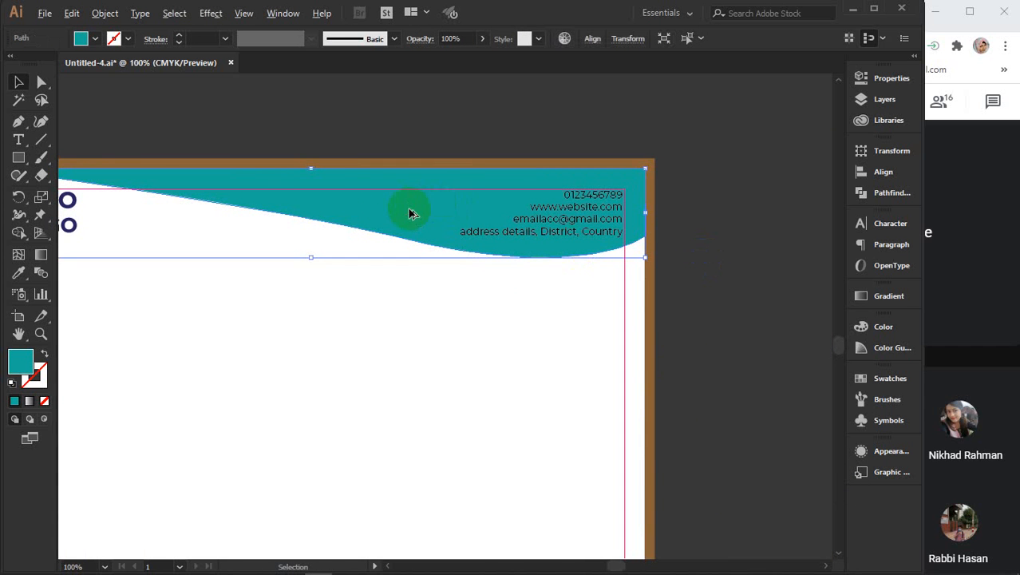
{"action": "scroll", "coordinate": [408, 213], "scroll_direction": "down", "scroll_amount": 1}
{"action": "left_click_drag", "start_coordinate": [387, 251], "coordinate": [433, 251]}
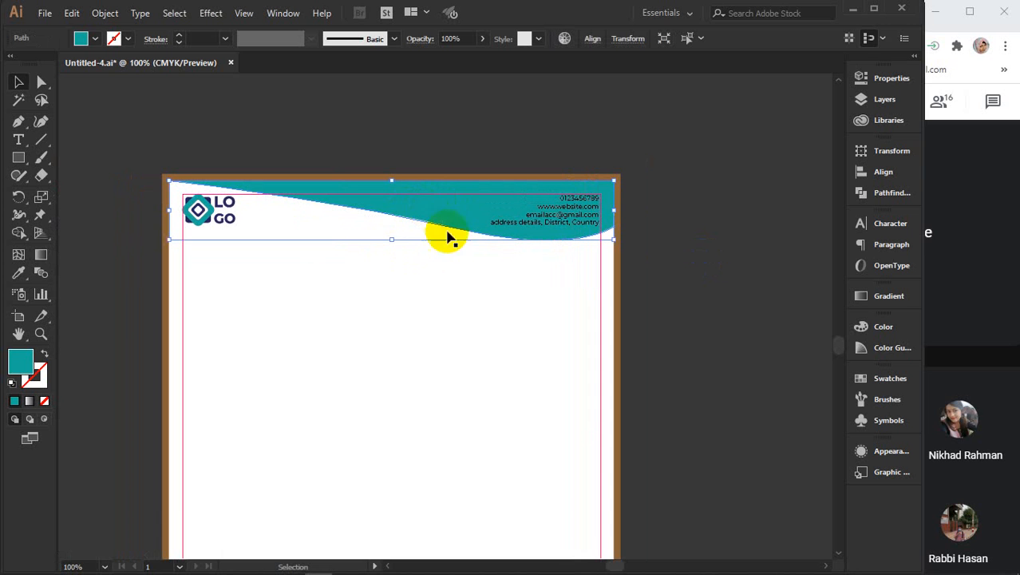
{"action": "left_click", "coordinate": [40, 121]}
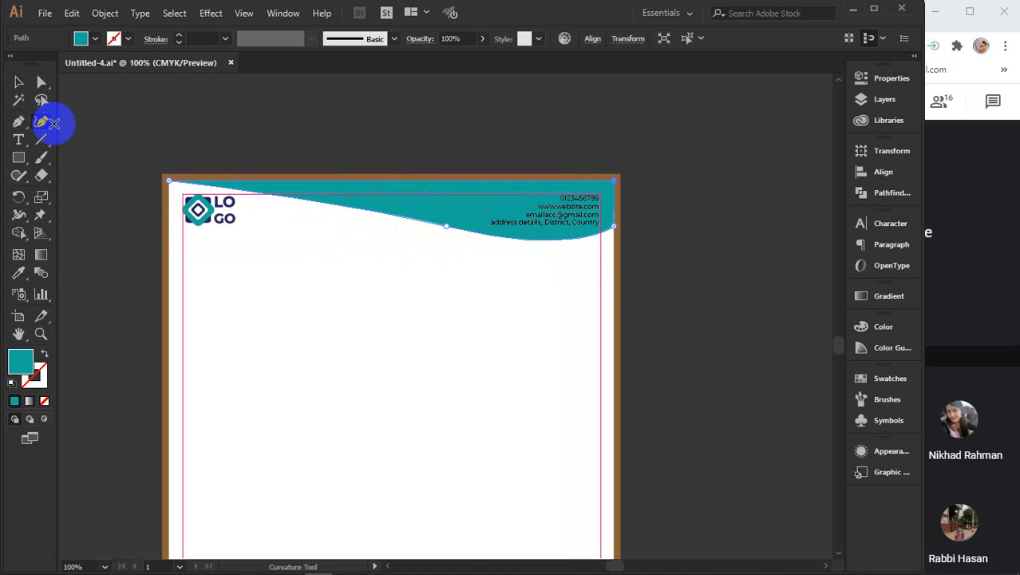
{"action": "left_click", "coordinate": [327, 204]}
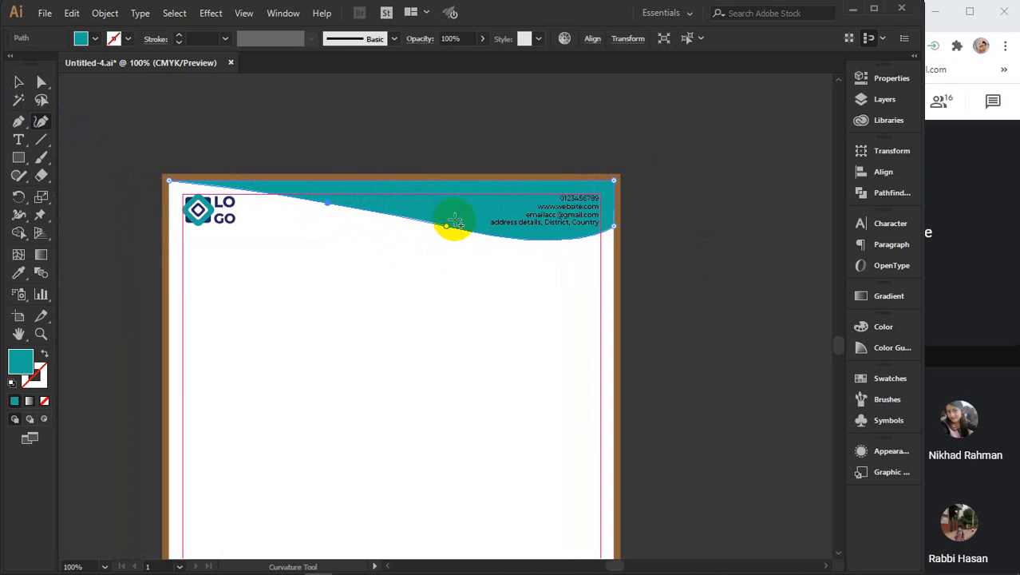
{"action": "left_click", "coordinate": [544, 234]}
{"action": "left_click_drag", "start_coordinate": [445, 224], "coordinate": [448, 212]}
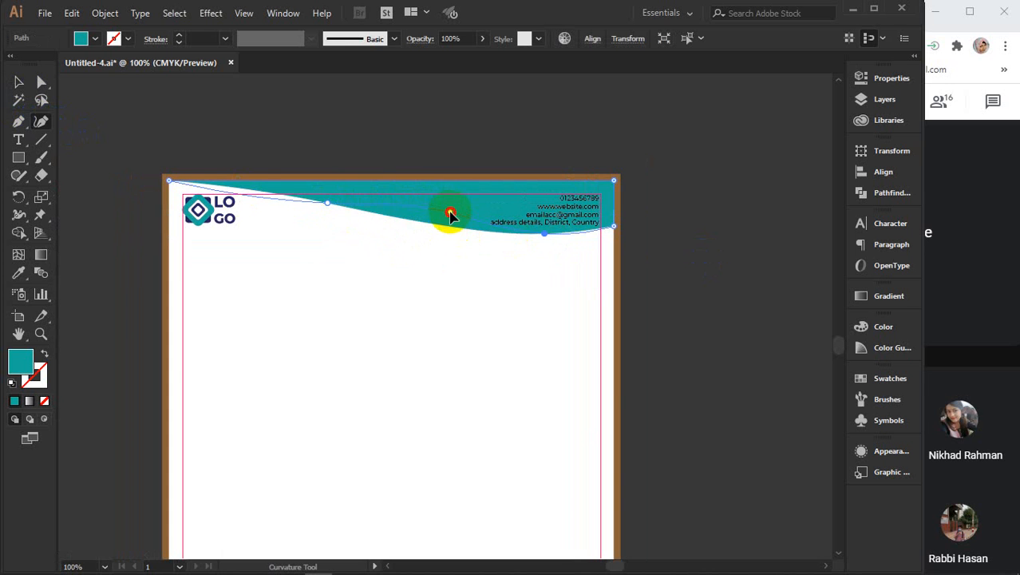
{"action": "left_click", "coordinate": [543, 235]}
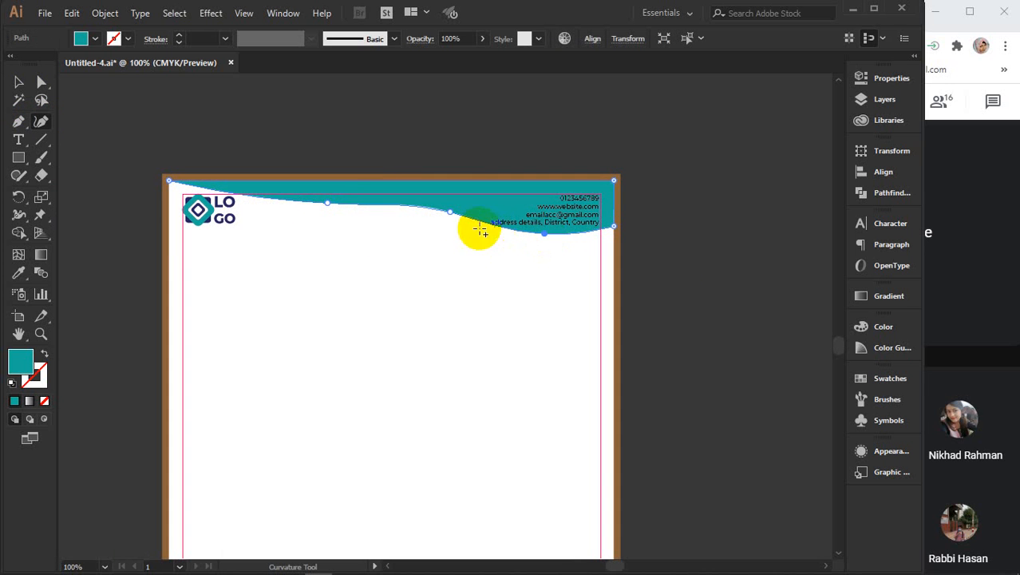
- Smooth the teal wave into one flowing curve by removing its middle anchor and repositioning the anchors on both sides
{"action": "left_click_drag", "start_coordinate": [327, 203], "coordinate": [330, 191]}
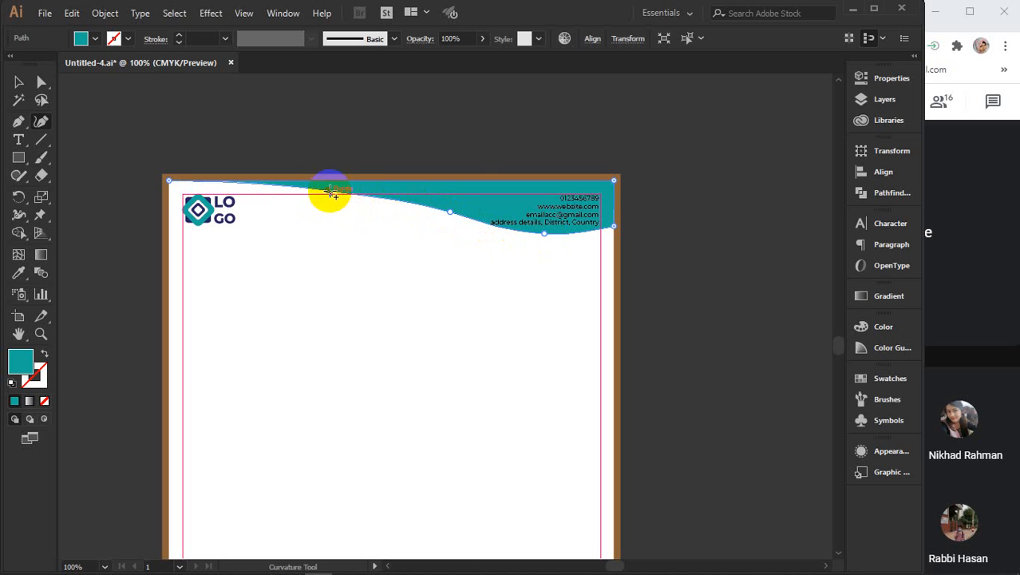
{"action": "left_click_drag", "start_coordinate": [448, 211], "coordinate": [432, 211]}
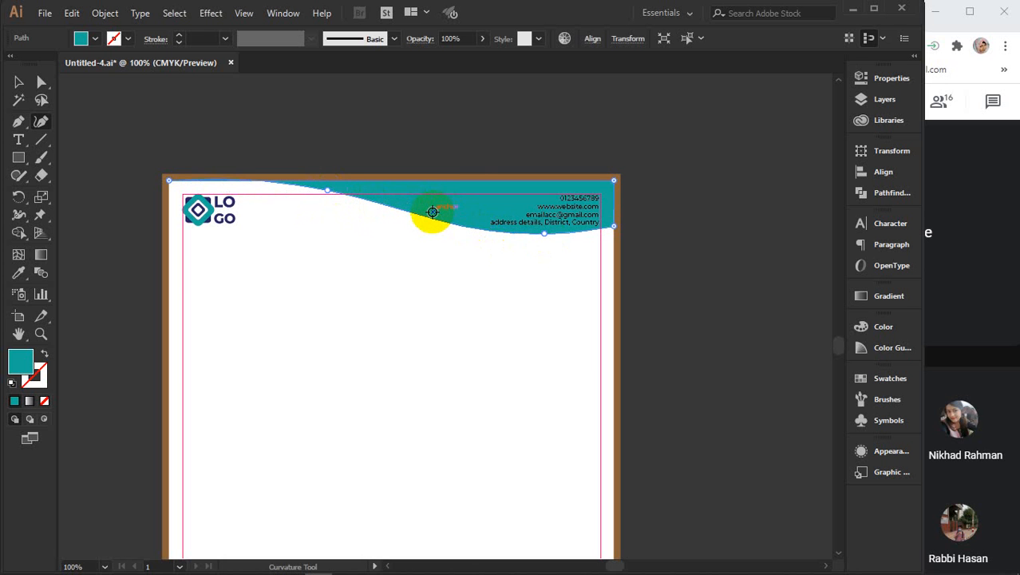
{"action": "left_click", "coordinate": [325, 189]}
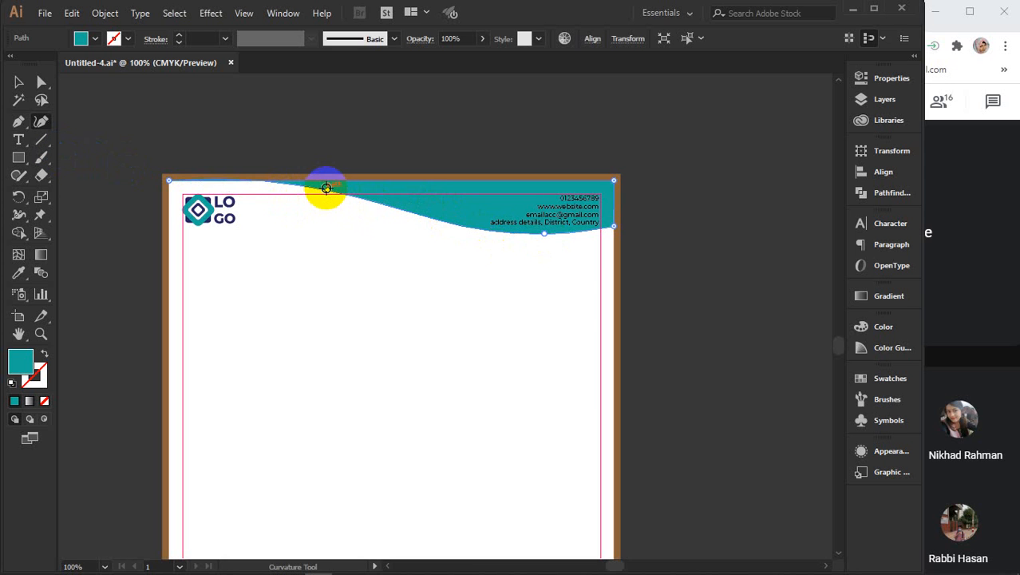
{"action": "left_click_drag", "start_coordinate": [325, 194], "coordinate": [327, 198]}
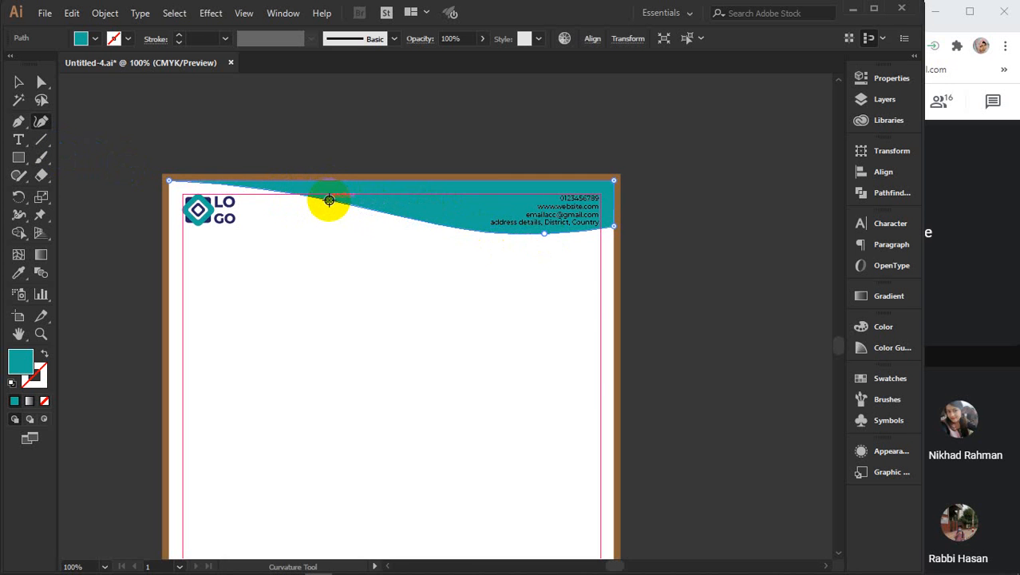
{"action": "left_click", "coordinate": [534, 236]}
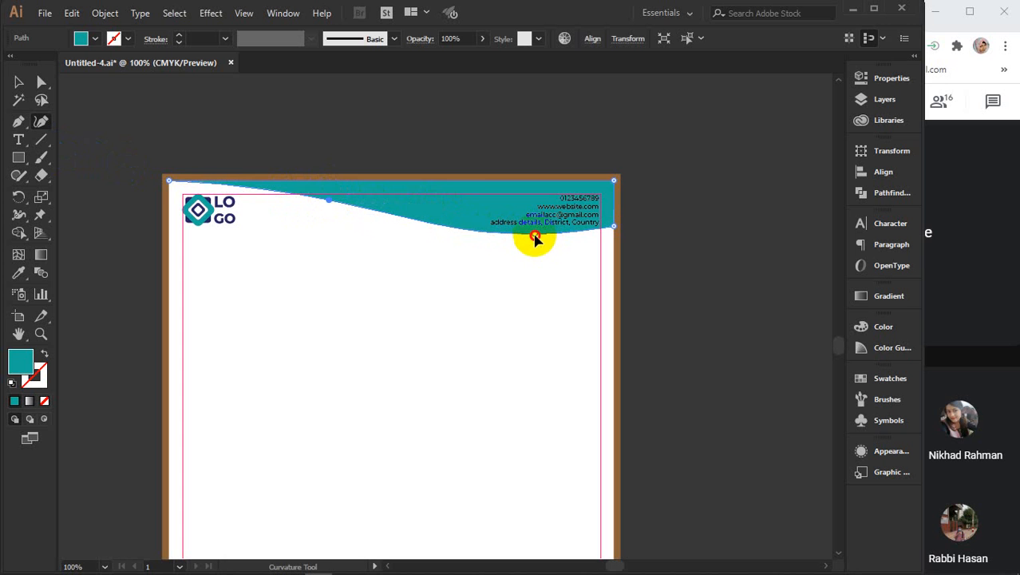
{"action": "left_click_drag", "start_coordinate": [526, 237], "coordinate": [514, 231]}
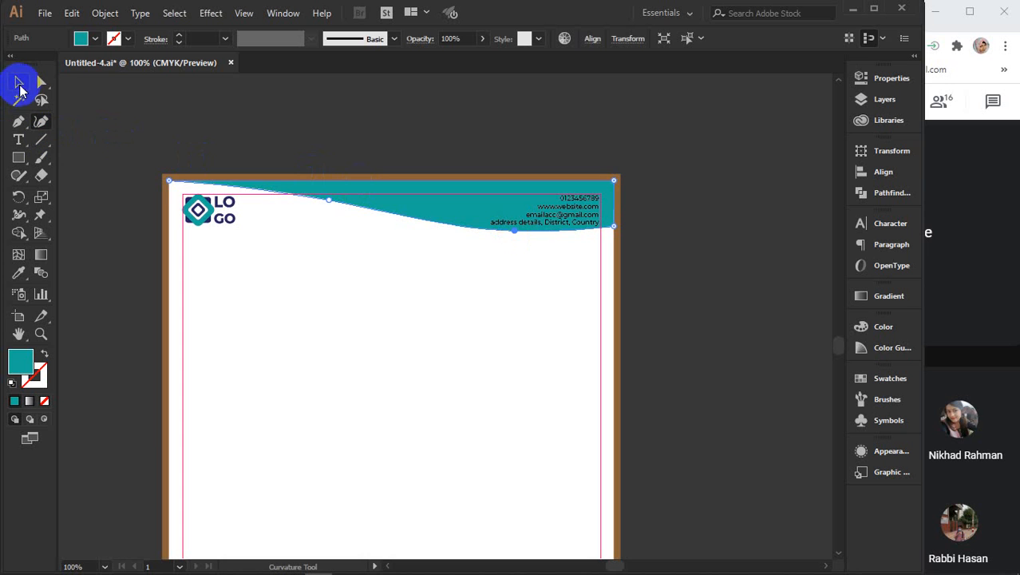
- Duplicate the teal wave in place on top and raise the left curve anchor of the copy with the Curvature tool
{"action": "left_click", "coordinate": [20, 86]}
{"action": "left_click", "coordinate": [382, 150]}
{"action": "left_click", "coordinate": [421, 216]}
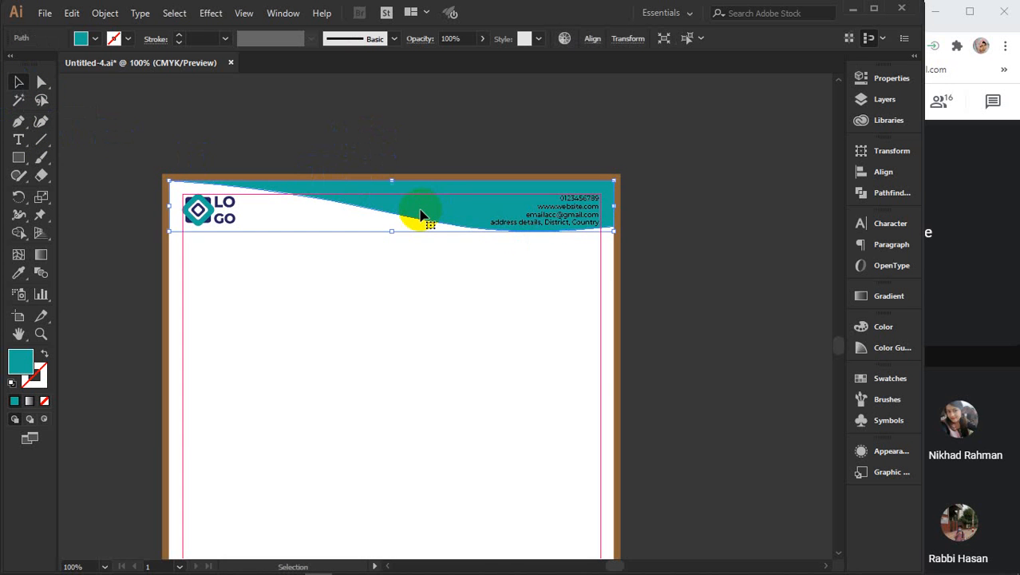
{"action": "key", "text": "a"}
{"action": "key", "text": "v"}
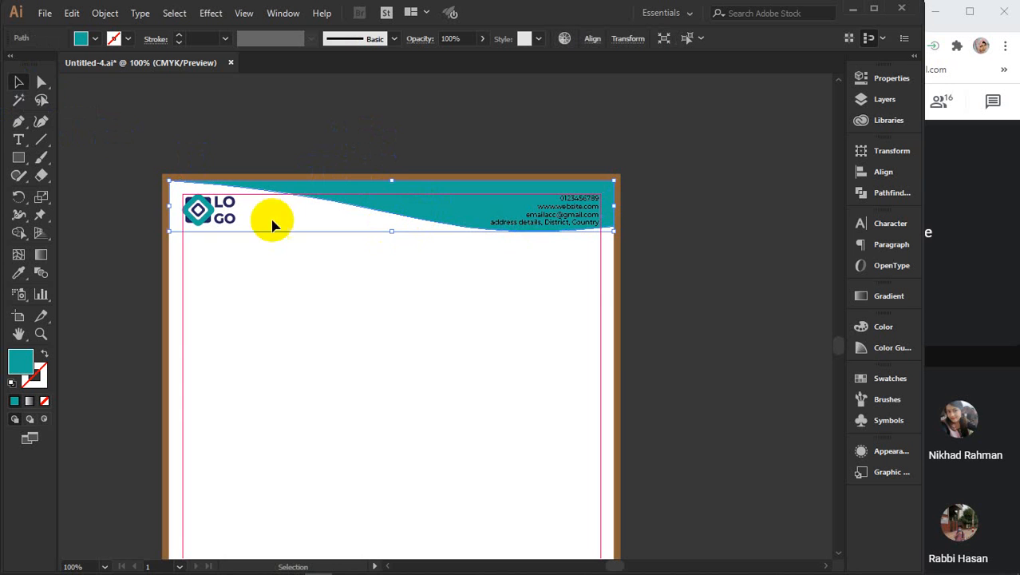
{"action": "left_click", "coordinate": [42, 123]}
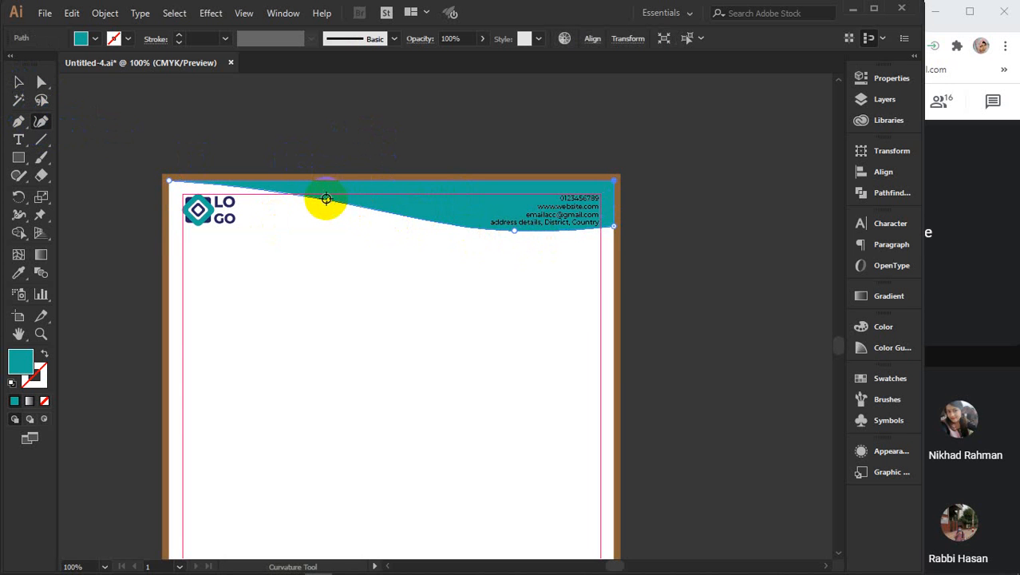
{"action": "left_click_drag", "start_coordinate": [328, 199], "coordinate": [331, 195]}
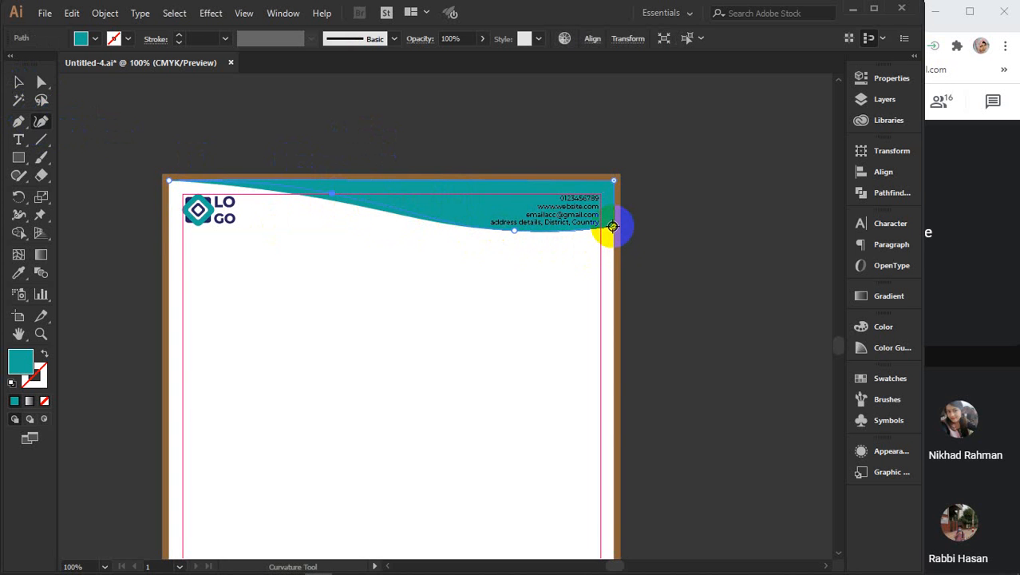
{"action": "left_click", "coordinate": [331, 192]}
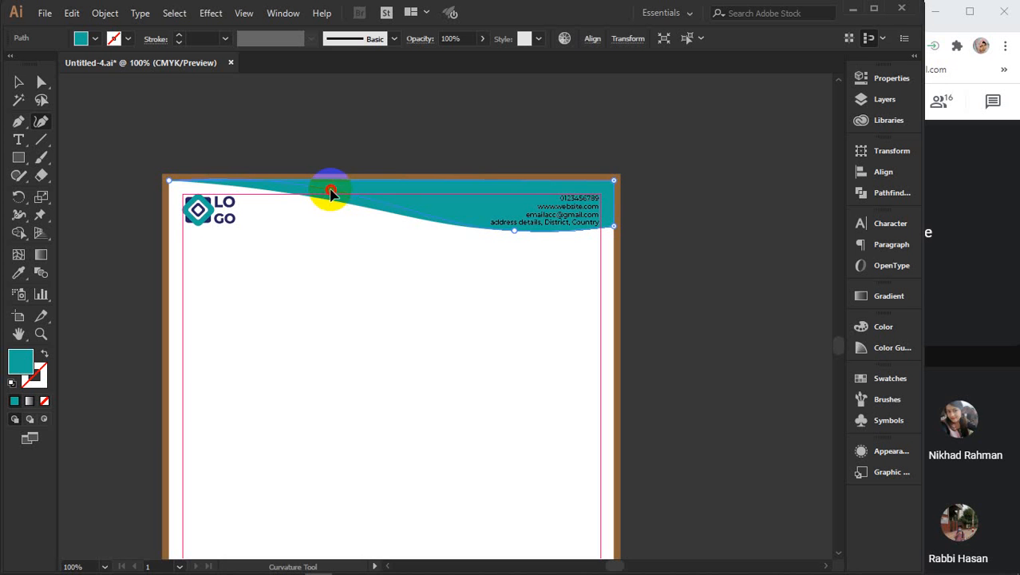
- Fill the front wave copy with the navy sampled from the logo lettering and deselect it
{"action": "left_click", "coordinate": [19, 82]}
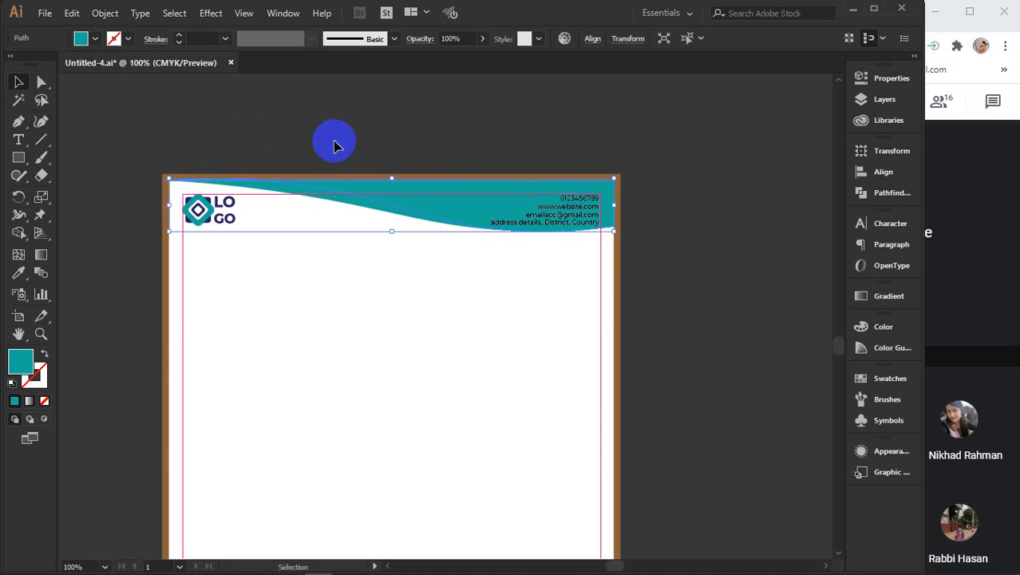
{"action": "key", "text": "i"}
{"action": "left_click", "coordinate": [217, 202]}
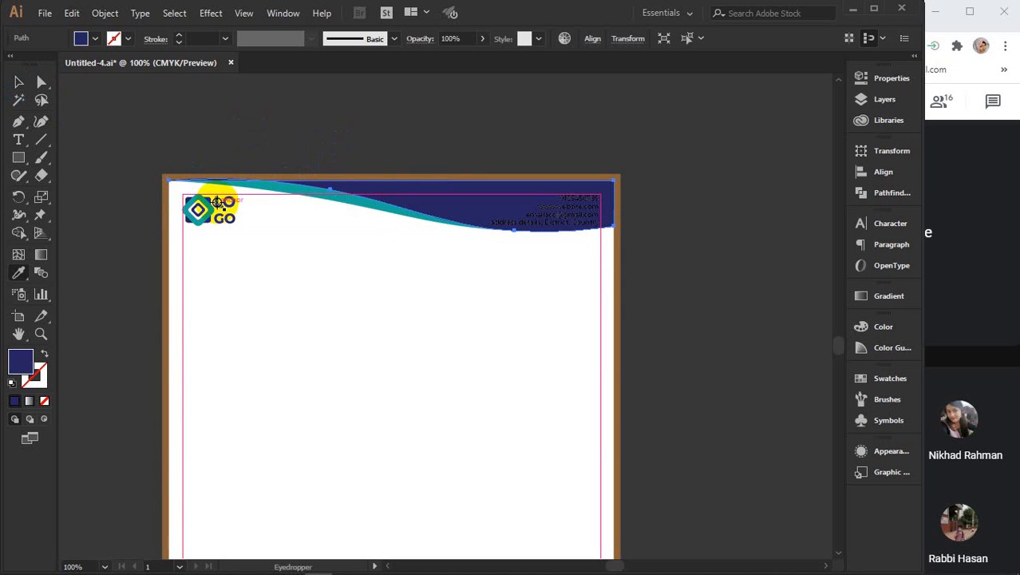
{"action": "key", "text": "v"}
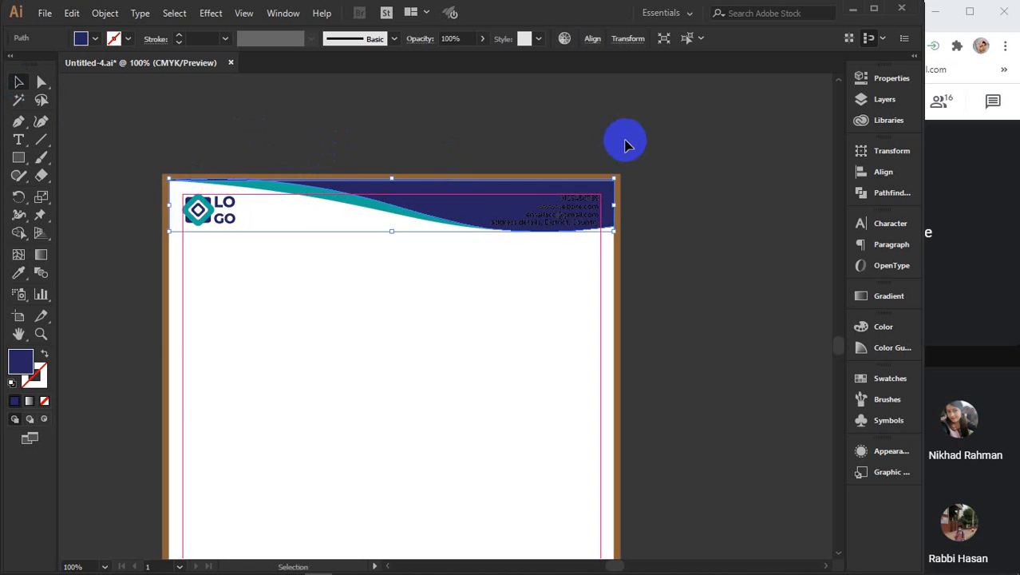
{"action": "left_click", "coordinate": [626, 141]}
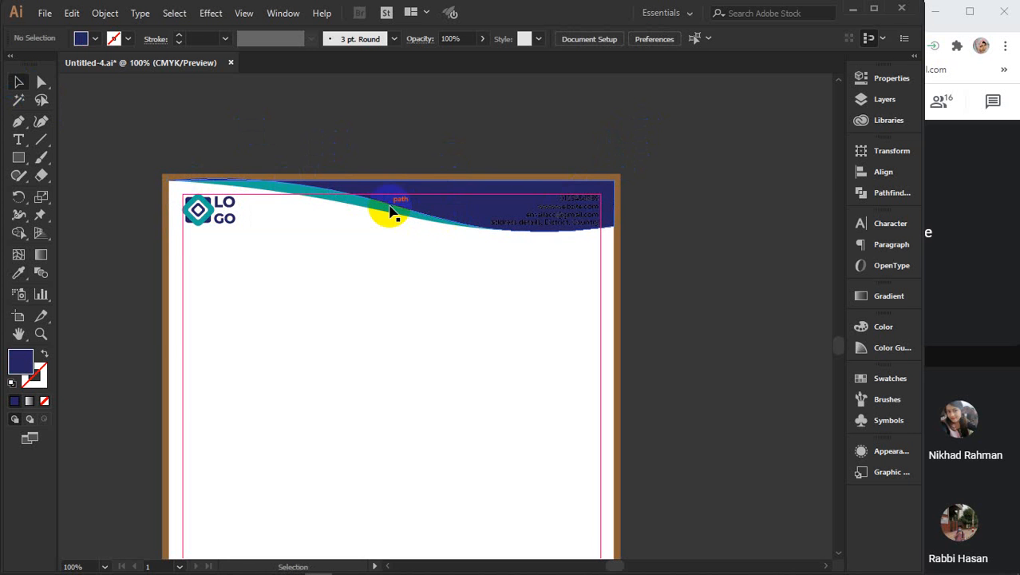
- Lower the navy wave's left curve anchor and shift it along the curve to slim the teal band beneath
{"action": "scroll", "coordinate": [328, 181], "scroll_direction": "up", "scroll_amount": 2}
{"action": "left_click_drag", "start_coordinate": [310, 154], "coordinate": [383, 153]}
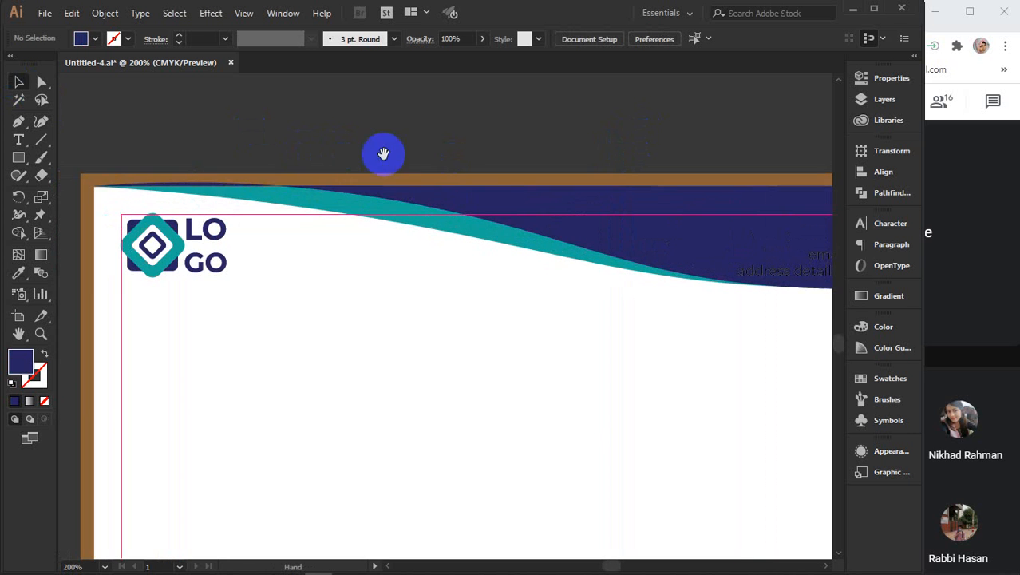
{"action": "left_click", "coordinate": [416, 209]}
{"action": "left_click", "coordinate": [41, 121]}
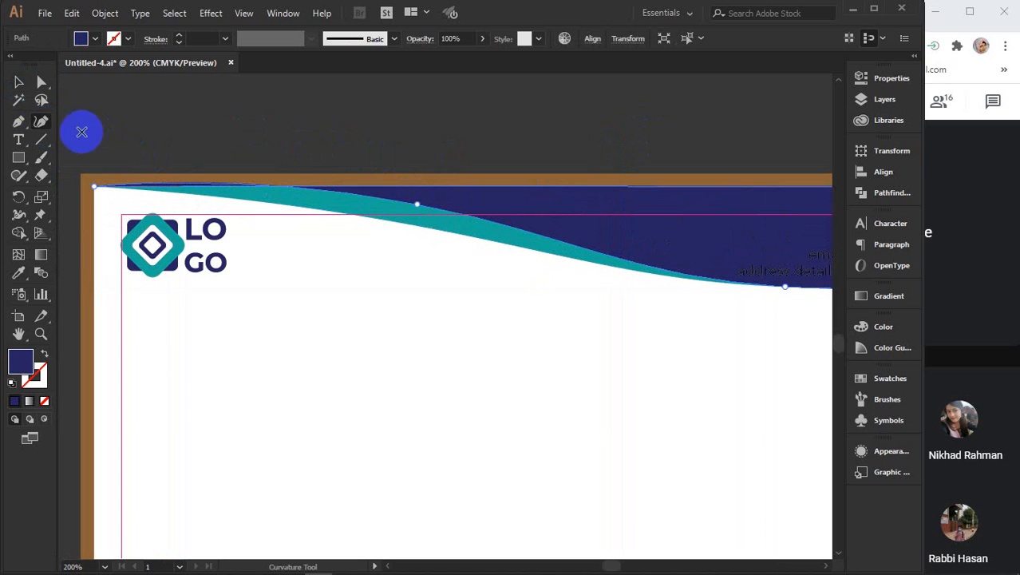
{"action": "left_click", "coordinate": [416, 205]}
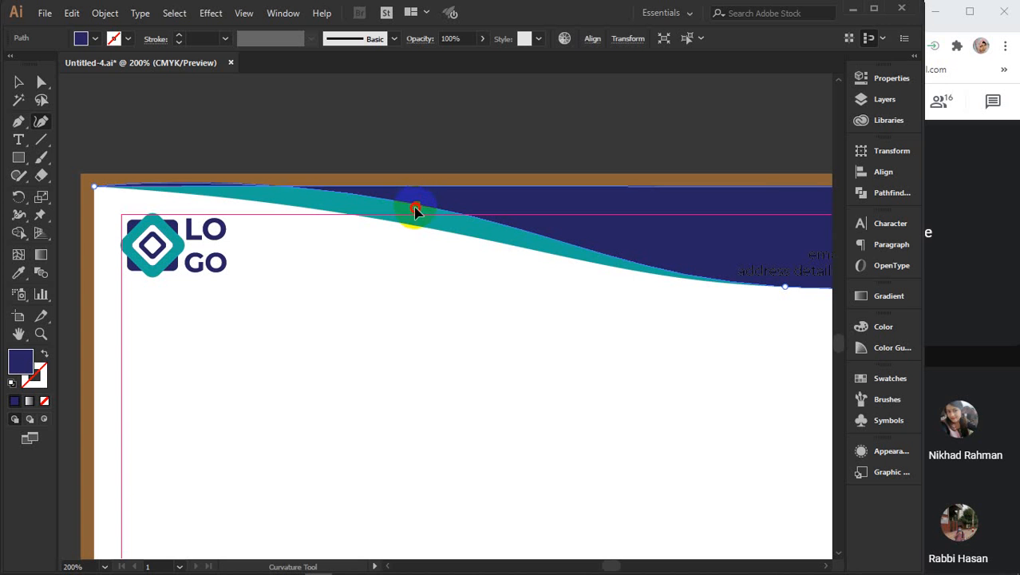
{"action": "left_click_drag", "start_coordinate": [415, 209], "coordinate": [414, 211]}
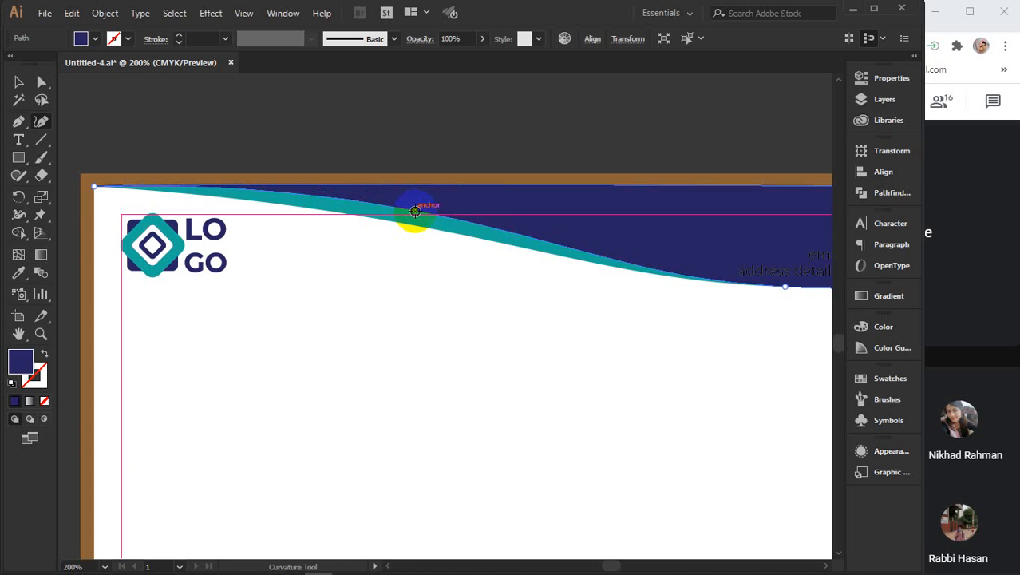
{"action": "left_click_drag", "start_coordinate": [415, 210], "coordinate": [447, 216]}
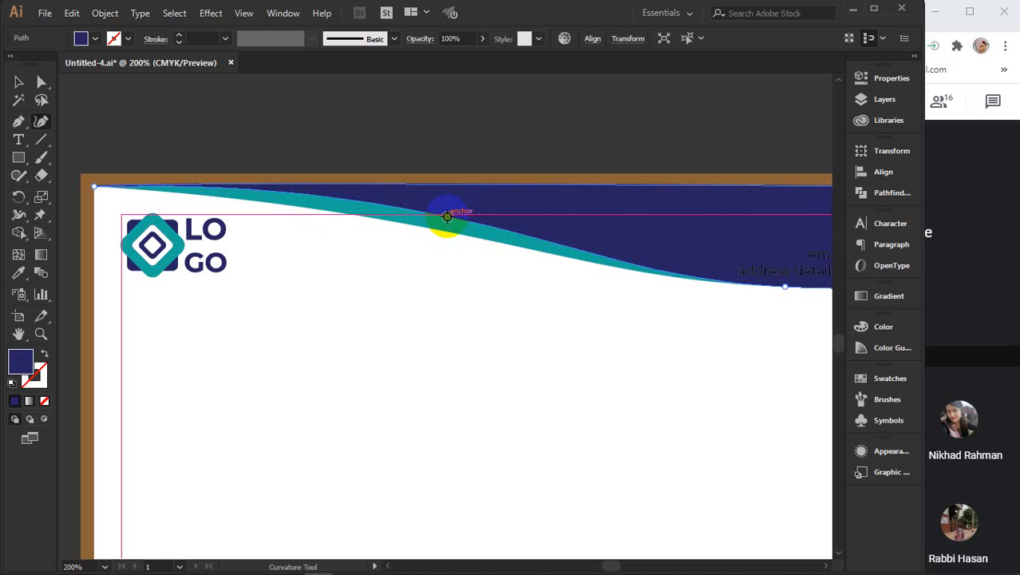
{"action": "left_click", "coordinate": [497, 291], "text": "ctrl"}
- Recolour the contact details text white by sampling the blank page, and deselect it
{"action": "key", "text": "ctrl+minus"}
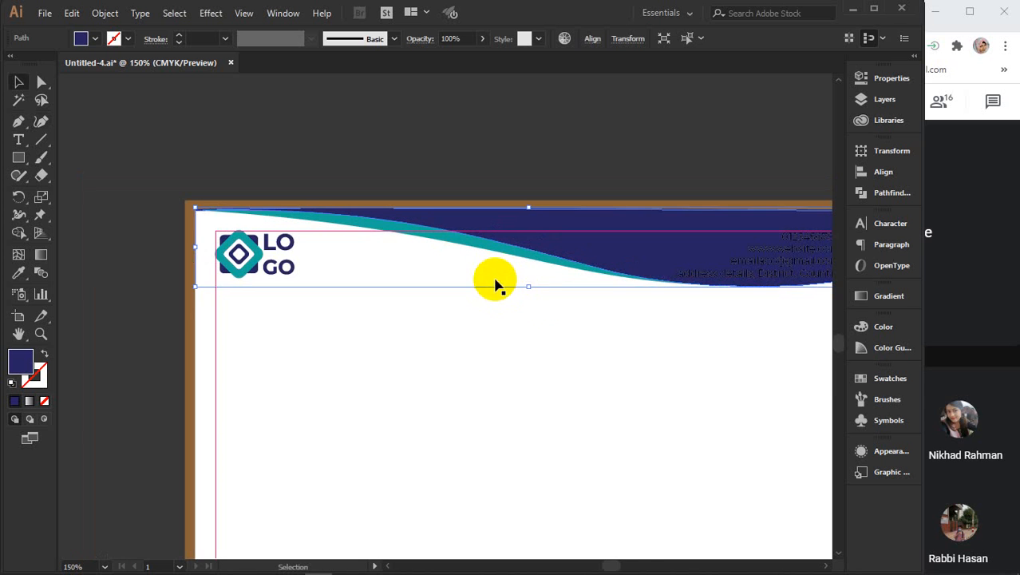
{"action": "left_click_drag", "start_coordinate": [460, 318], "coordinate": [410, 311]}
{"action": "left_click", "coordinate": [528, 115]}
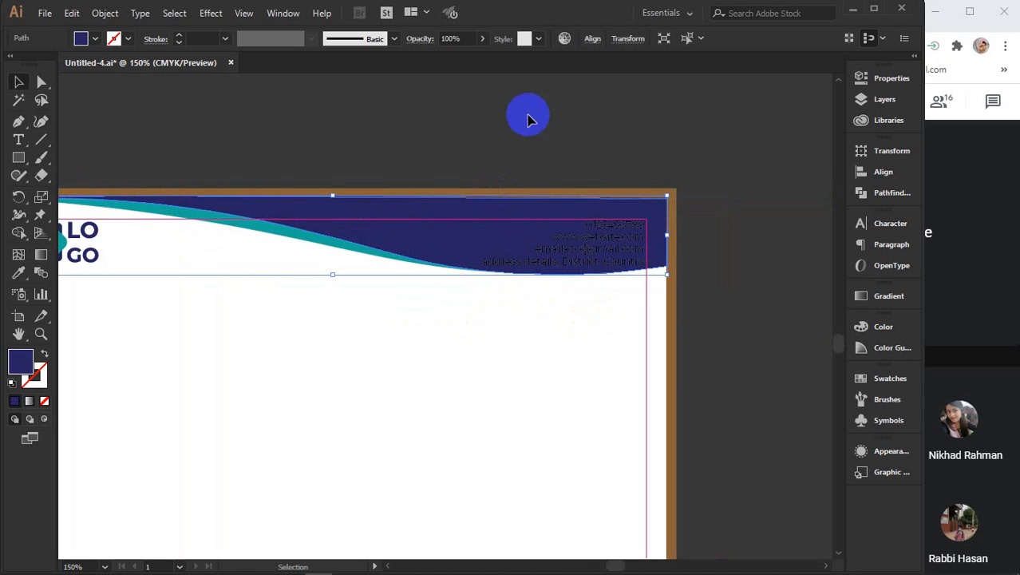
{"action": "left_click", "coordinate": [592, 252]}
{"action": "key", "text": "i"}
{"action": "left_click", "coordinate": [426, 356]}
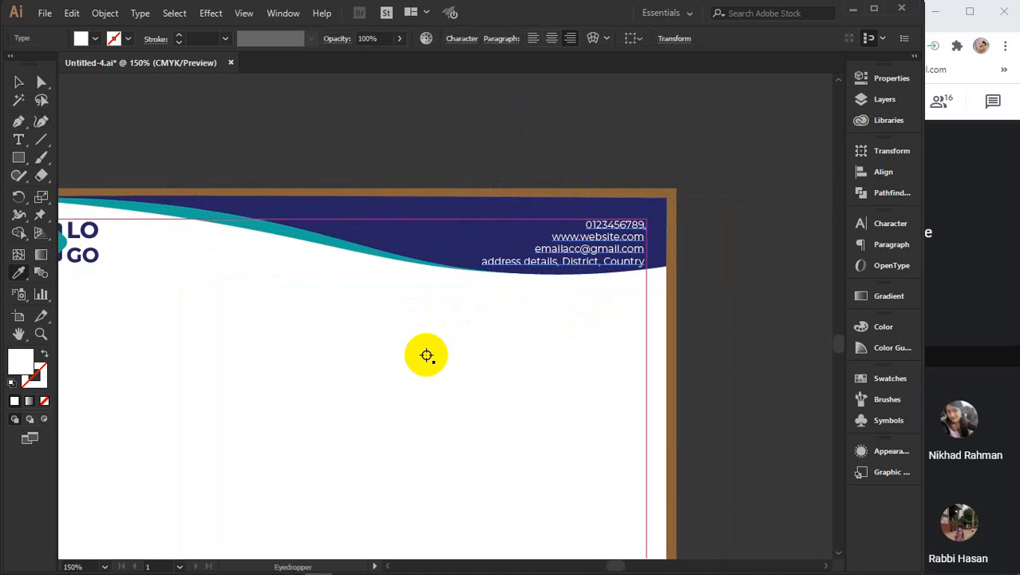
{"action": "key", "text": "v"}
{"action": "left_click", "coordinate": [344, 134]}
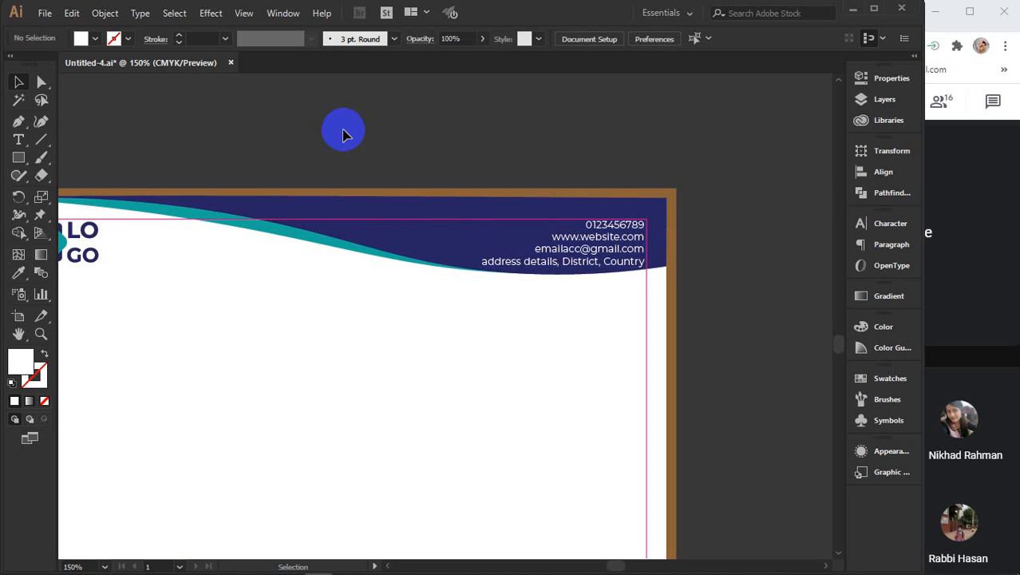
- Draw a thin rectangle in the page's bottom-left corner, about a third of the page wide, from the margin guide to the page edge
{"action": "scroll", "coordinate": [343, 134], "scroll_direction": "down", "scroll_amount": 1}
{"action": "scroll", "coordinate": [343, 134], "scroll_direction": "down", "scroll_amount": 1}
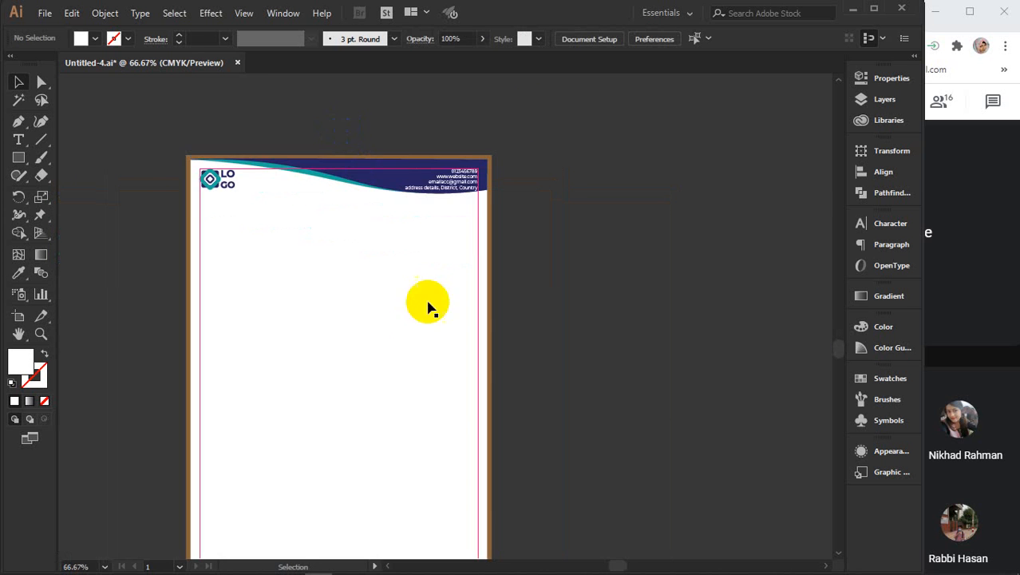
{"action": "left_click_drag", "start_coordinate": [428, 304], "coordinate": [467, 292]}
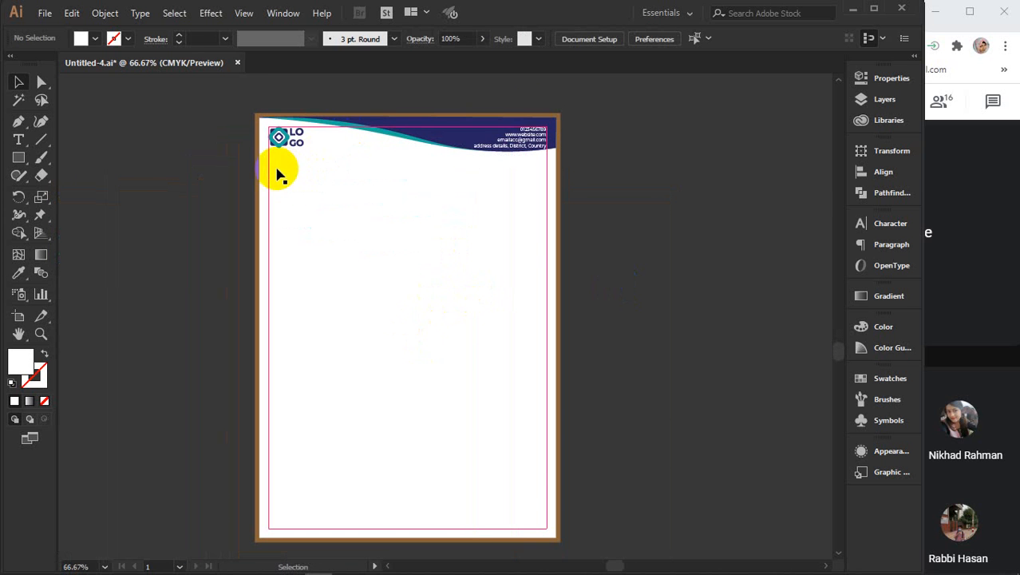
{"action": "scroll", "coordinate": [421, 443], "scroll_direction": "down", "scroll_amount": 1}
{"action": "scroll", "coordinate": [418, 441], "scroll_direction": "down", "scroll_amount": 2}
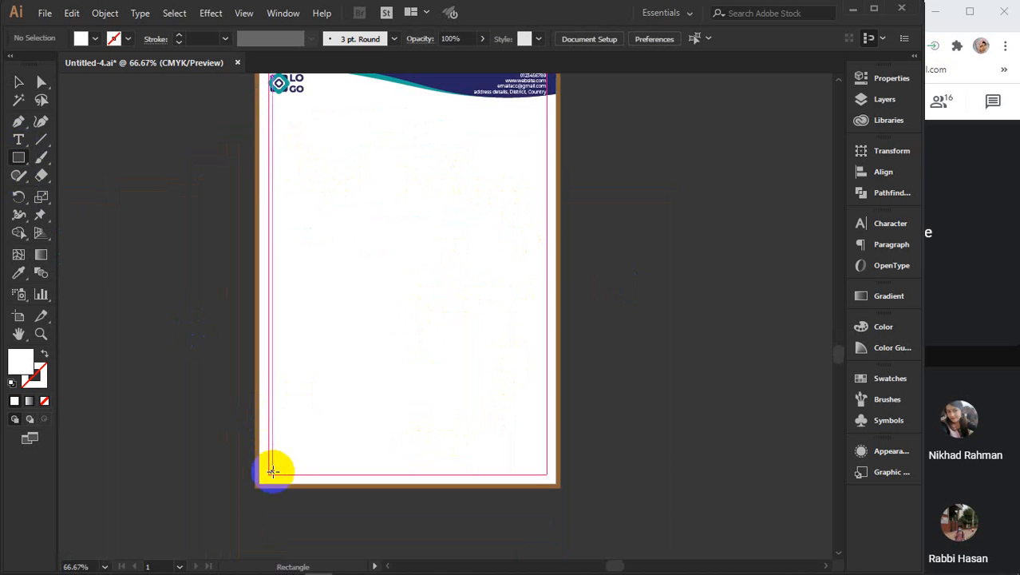
{"action": "left_click_drag", "start_coordinate": [260, 476], "coordinate": [360, 484]}
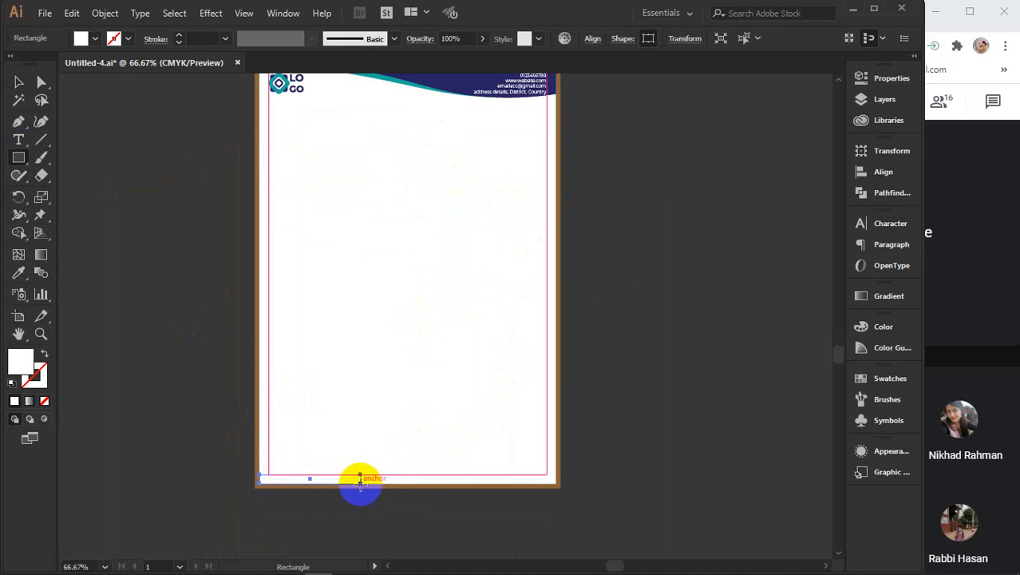
- Fill the footer rectangle with the navy sampled from the header wave
{"action": "key", "text": "v"}
{"action": "scroll", "coordinate": [358, 461], "scroll_direction": "up", "scroll_amount": 2}
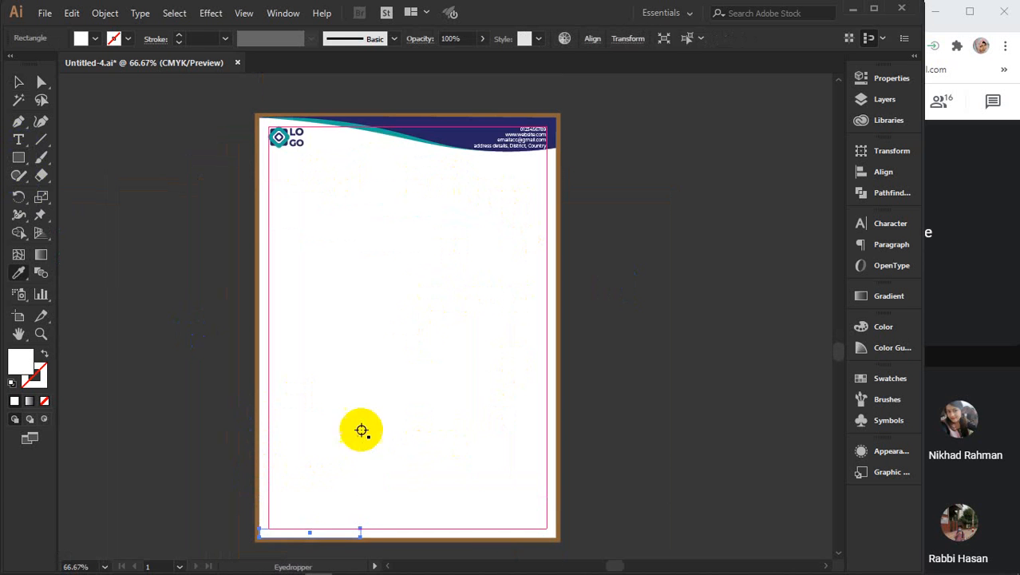
{"action": "key", "text": "i"}
{"action": "left_click", "coordinate": [454, 136]}
{"action": "key", "text": "v"}
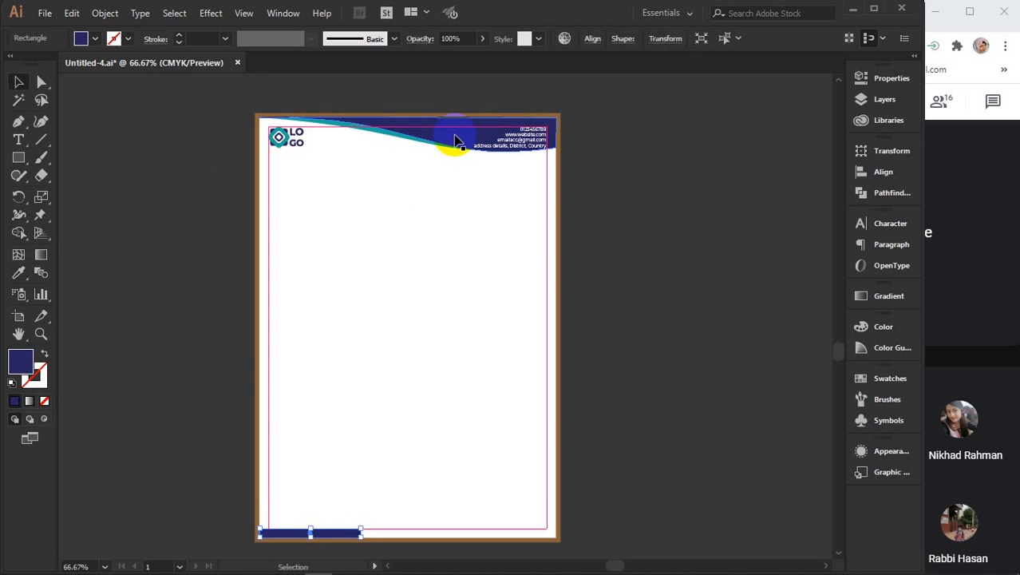
- Duplicate the navy footer bar directly beside the original and fill the copy with the teal sampled from the header curve
{"action": "left_click_drag", "start_coordinate": [333, 538], "coordinate": [438, 536]}
{"action": "key", "text": "i"}
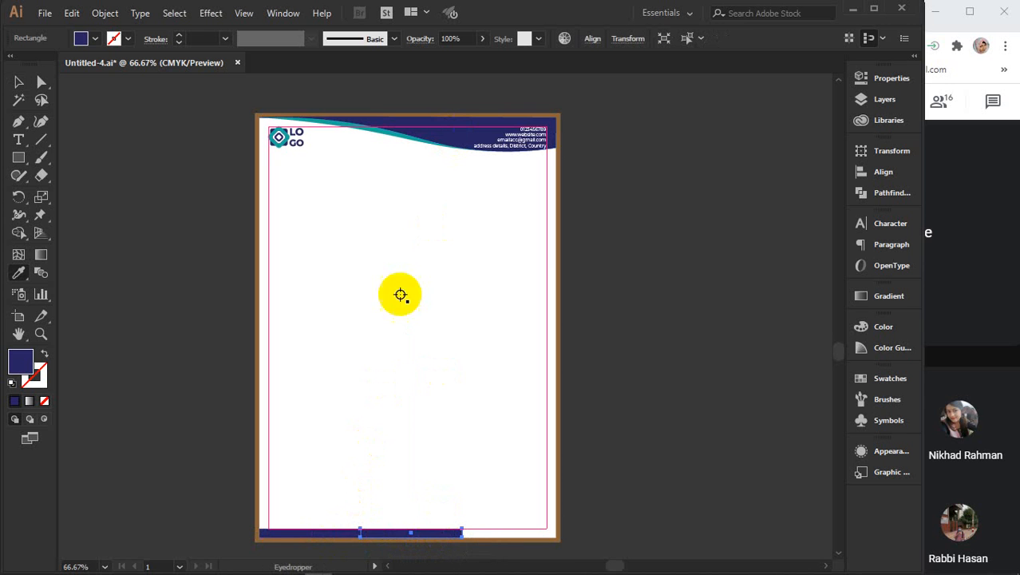
{"action": "left_click", "coordinate": [355, 128]}
{"action": "key", "text": "v"}
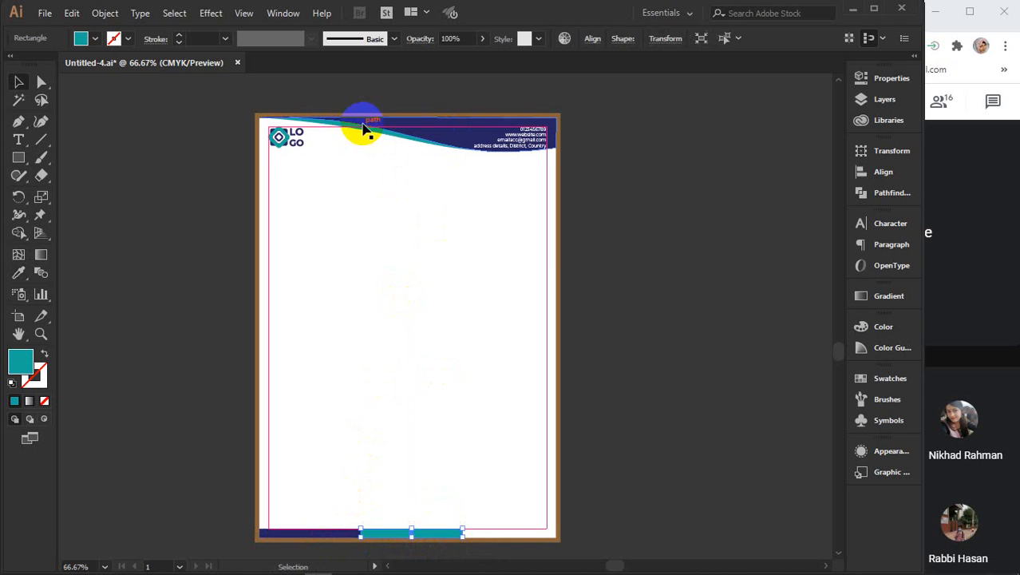
- Duplicate the teal footer bar as a third segment ending at the page's right edge
{"action": "left_click_drag", "start_coordinate": [425, 536], "coordinate": [514, 535]}
{"action": "scroll", "coordinate": [559, 528], "scroll_direction": "up", "scroll_amount": 4}
{"action": "scroll", "coordinate": [513, 535], "scroll_direction": "down", "scroll_amount": 1}
{"action": "scroll", "coordinate": [513, 534], "scroll_direction": "down", "scroll_amount": 1}
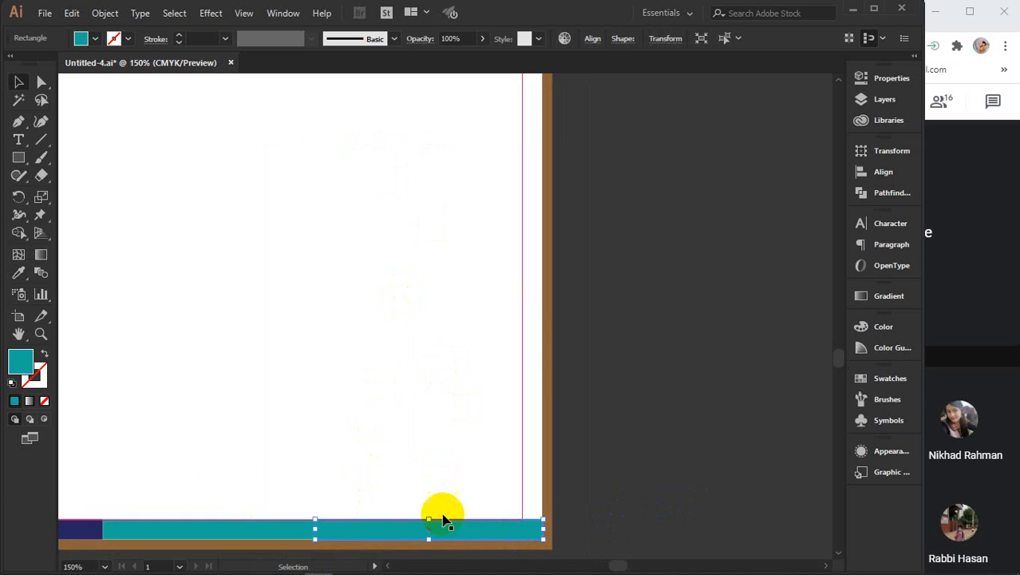
- Fill the third footer bar with light blue #709ec4
{"action": "double_click", "coordinate": [21, 360]}
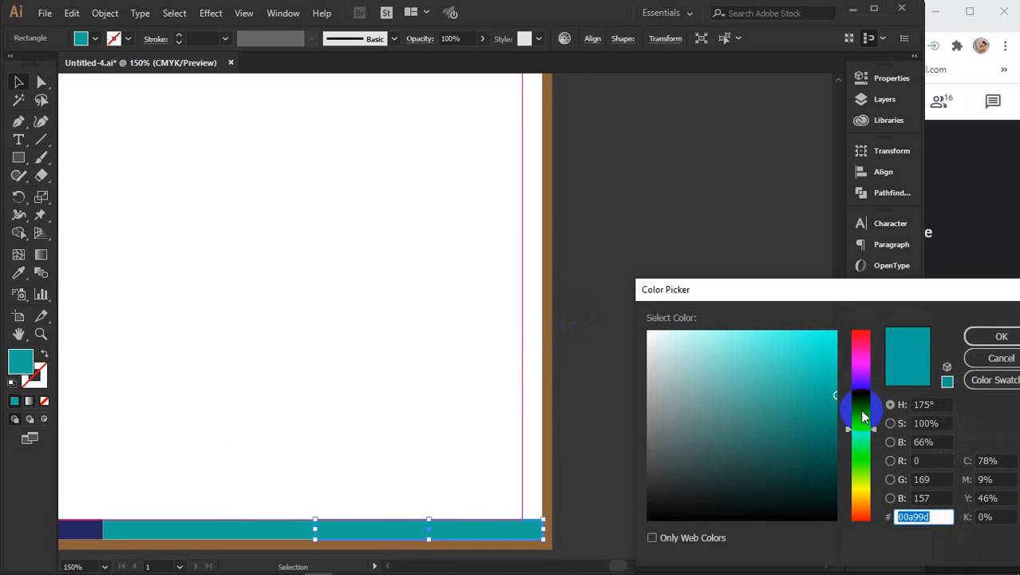
{"action": "left_click_drag", "start_coordinate": [862, 415], "coordinate": [859, 409]}
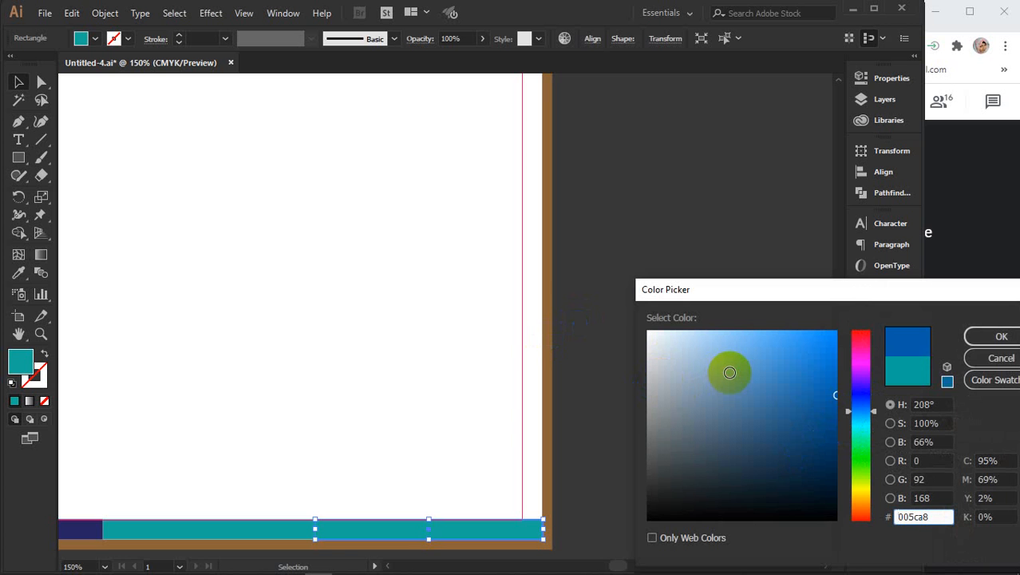
{"action": "left_click", "coordinate": [729, 372]}
{"action": "left_click", "coordinate": [975, 336]}
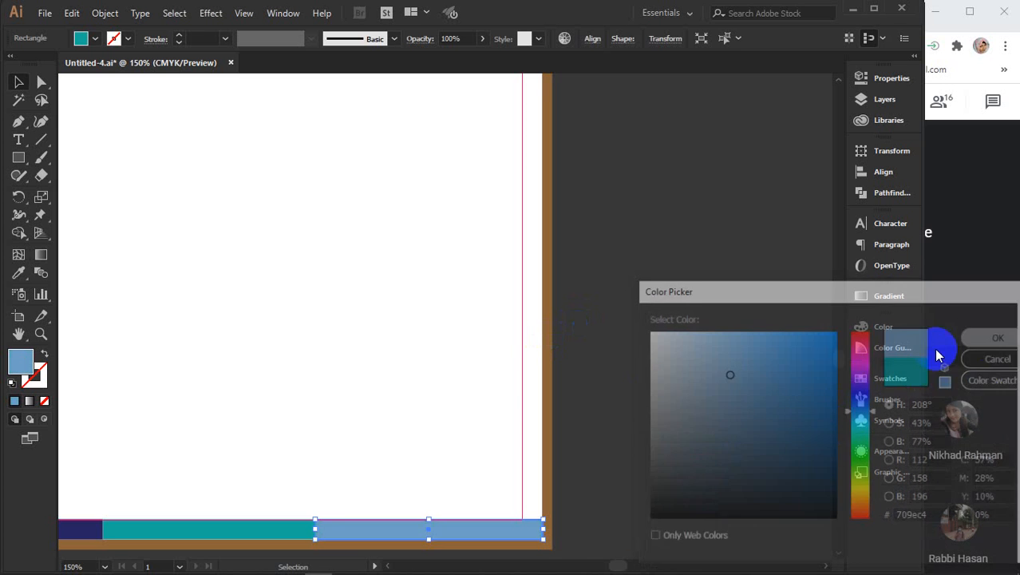
{"action": "left_click", "coordinate": [657, 415]}
{"action": "key", "text": "ctrl+1"}
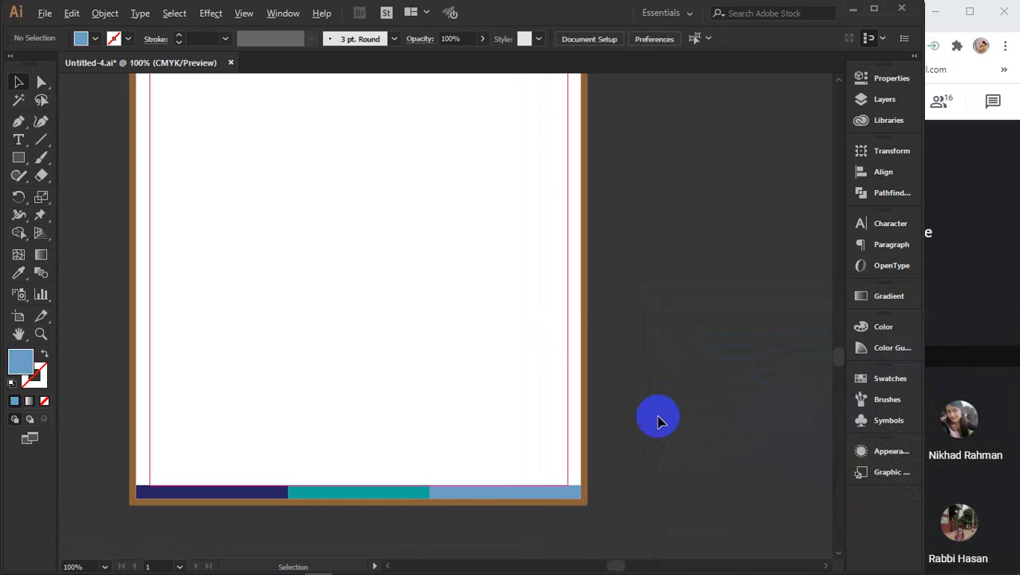
- Change the fill of the third footer bar to black #000000
{"action": "left_click", "coordinate": [489, 493]}
{"action": "double_click", "coordinate": [18, 366]}
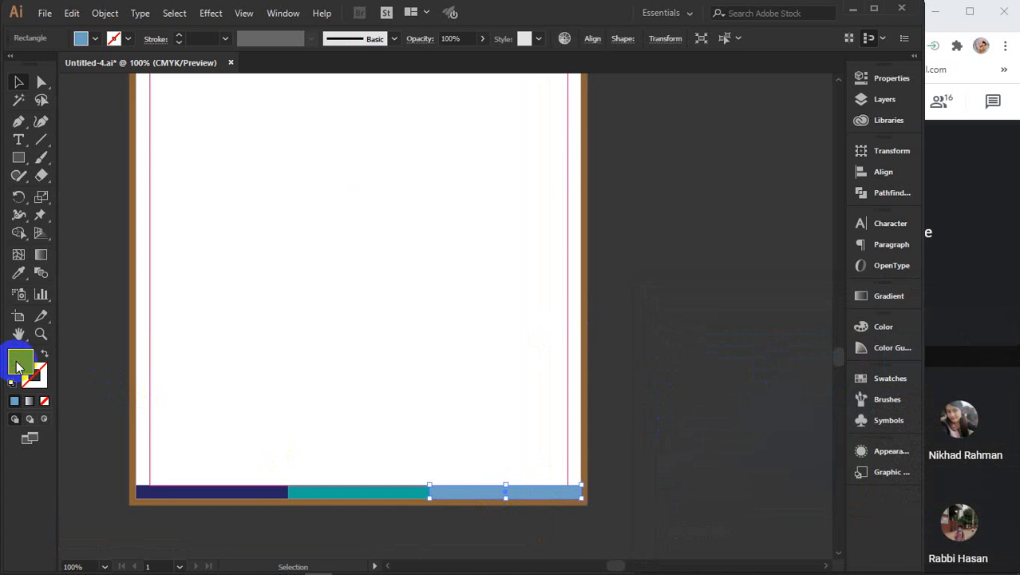
{"action": "left_click", "coordinate": [860, 429]}
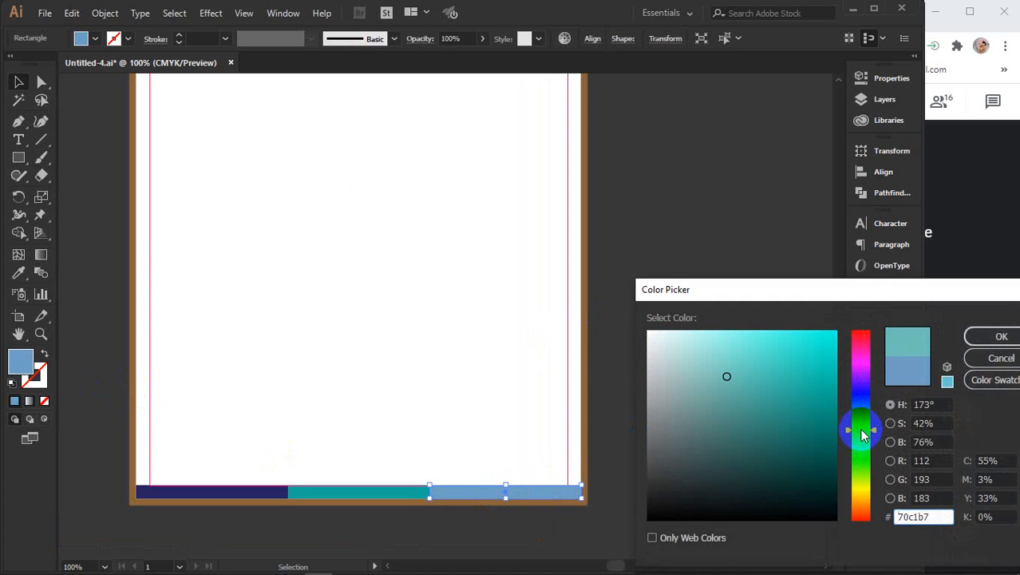
{"action": "left_click", "coordinate": [858, 402]}
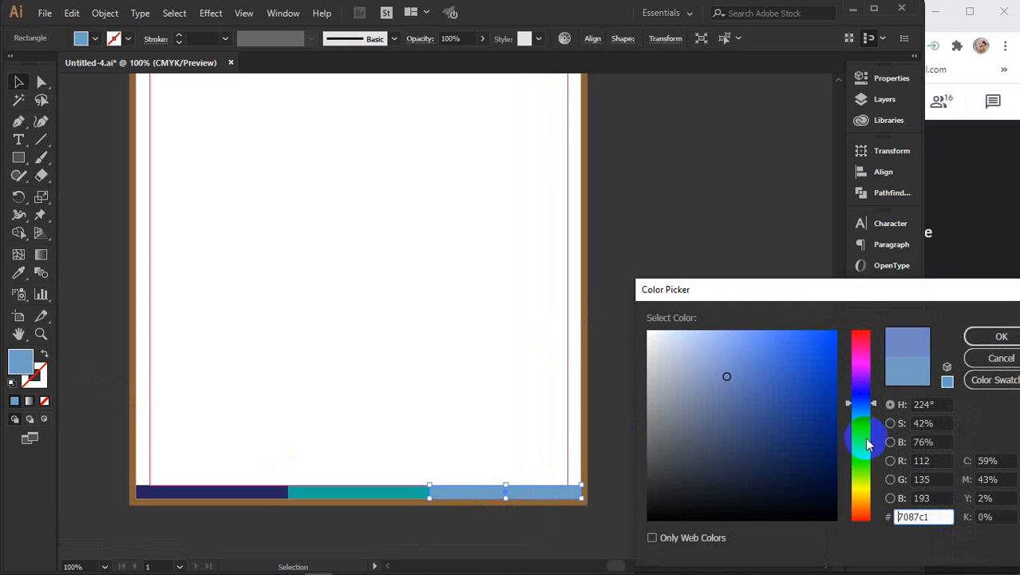
{"action": "left_click", "coordinate": [861, 428]}
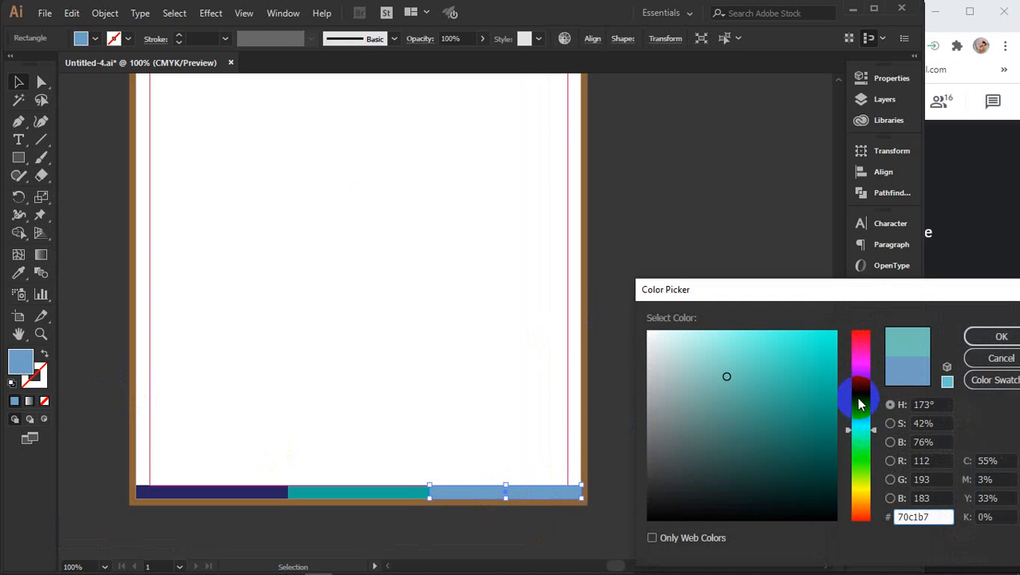
{"action": "left_click", "coordinate": [857, 396]}
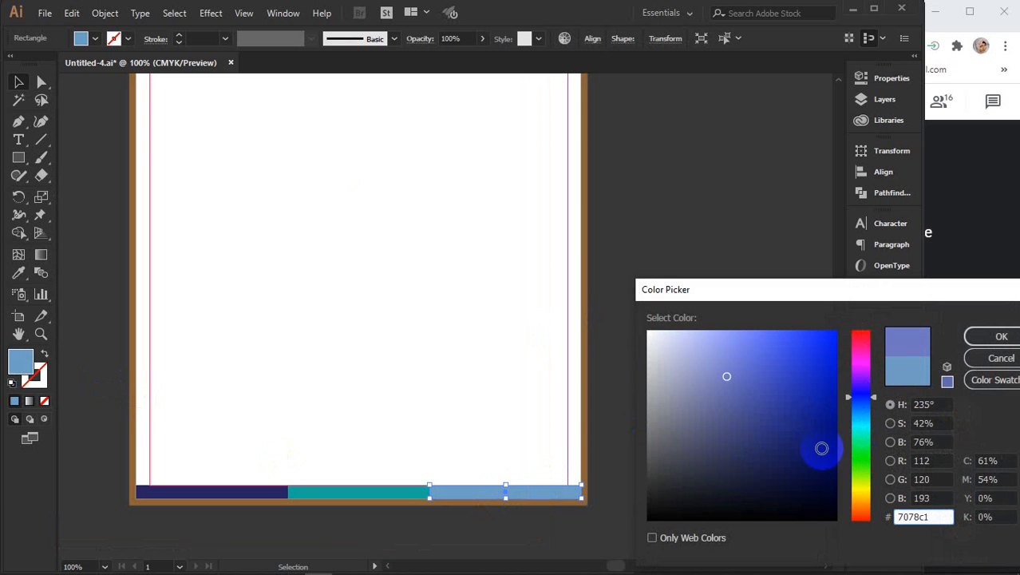
{"action": "left_click_drag", "start_coordinate": [824, 480], "coordinate": [838, 523]}
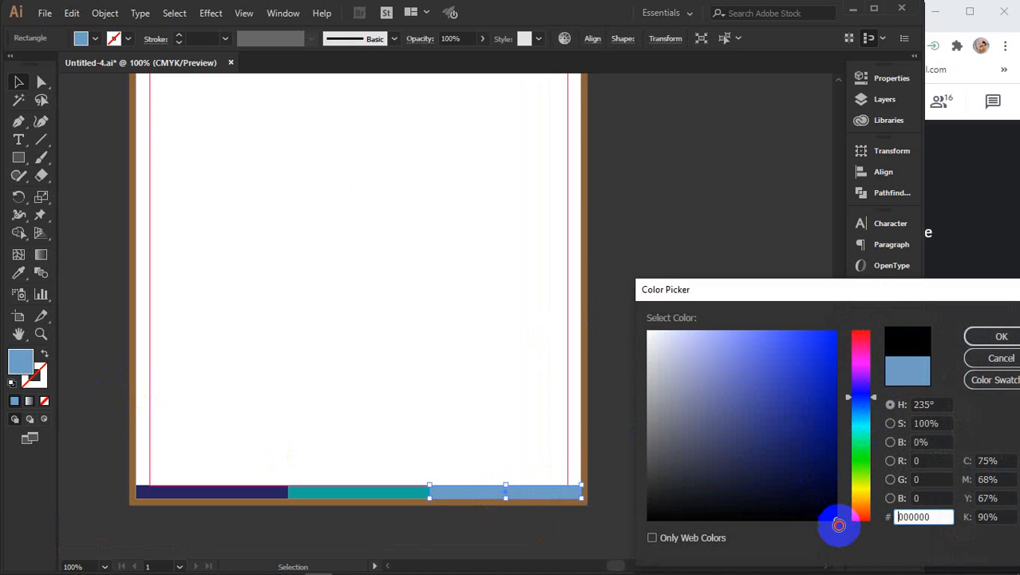
{"action": "left_click", "coordinate": [974, 345]}
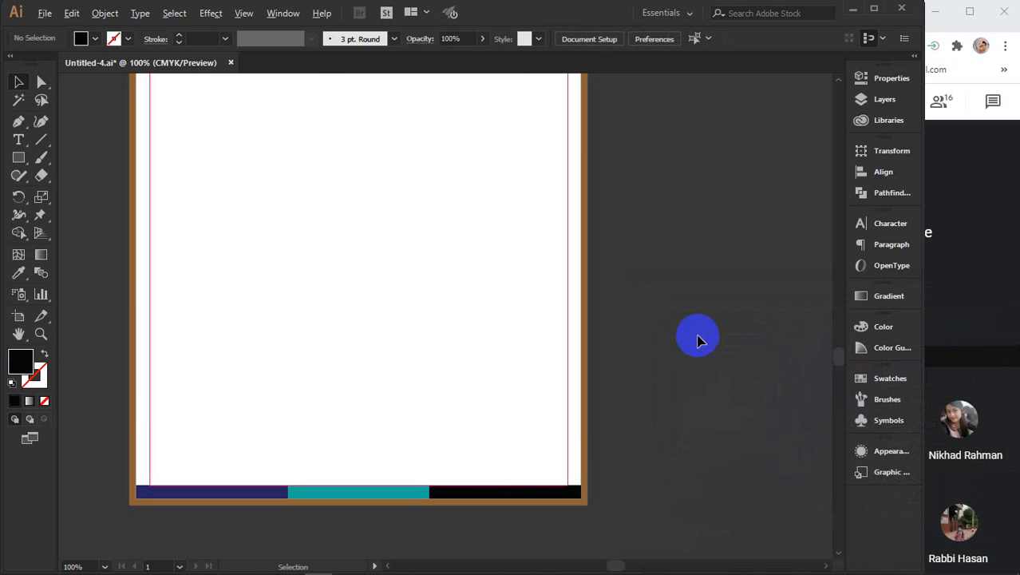
- Delete the brown bleed rectangle around the letterhead
{"action": "key", "text": "ctrl+minus"}
{"action": "key", "text": "ctrl+minus"}
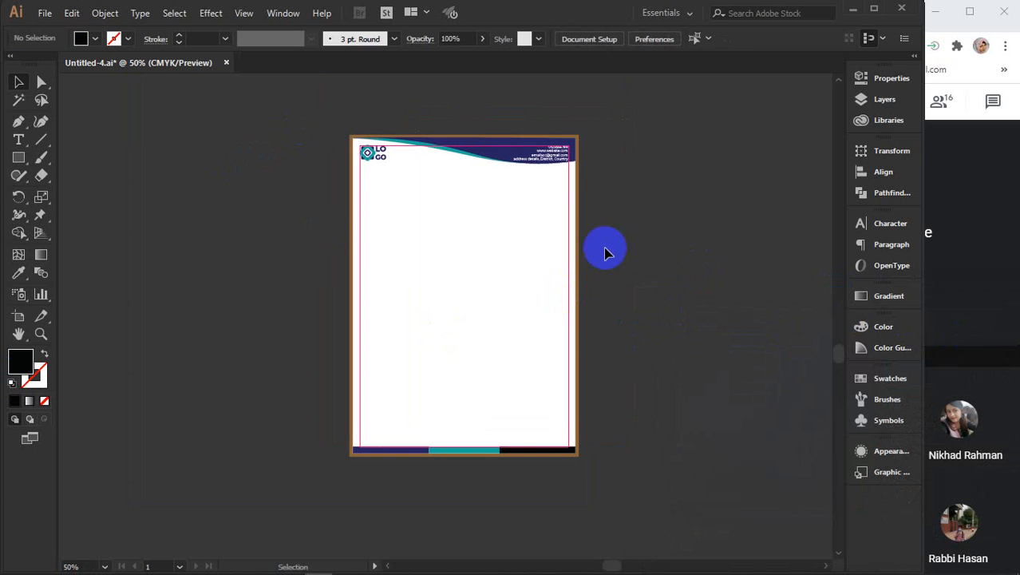
{"action": "left_click", "coordinate": [571, 253]}
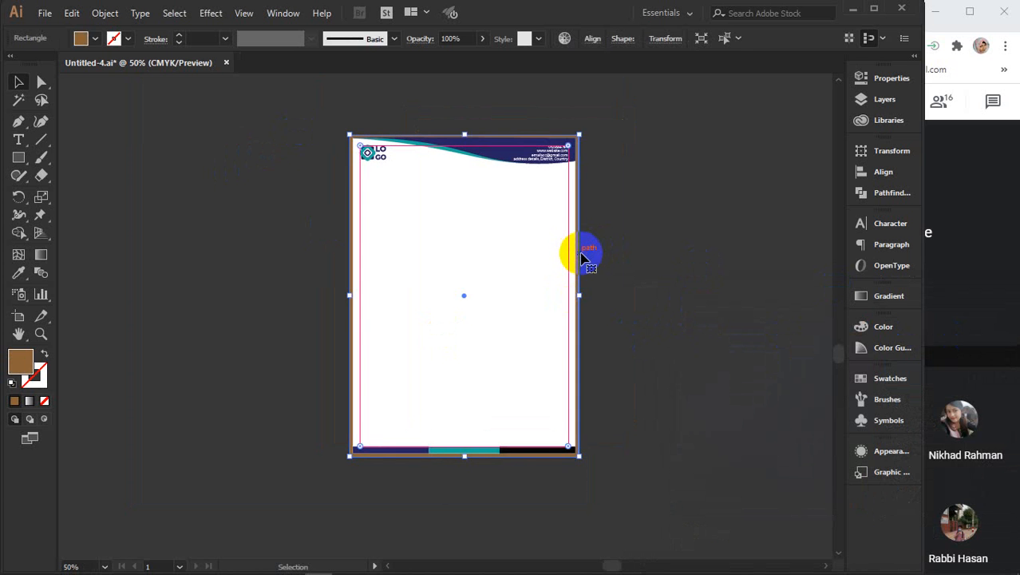
{"action": "left_click", "coordinate": [582, 257]}
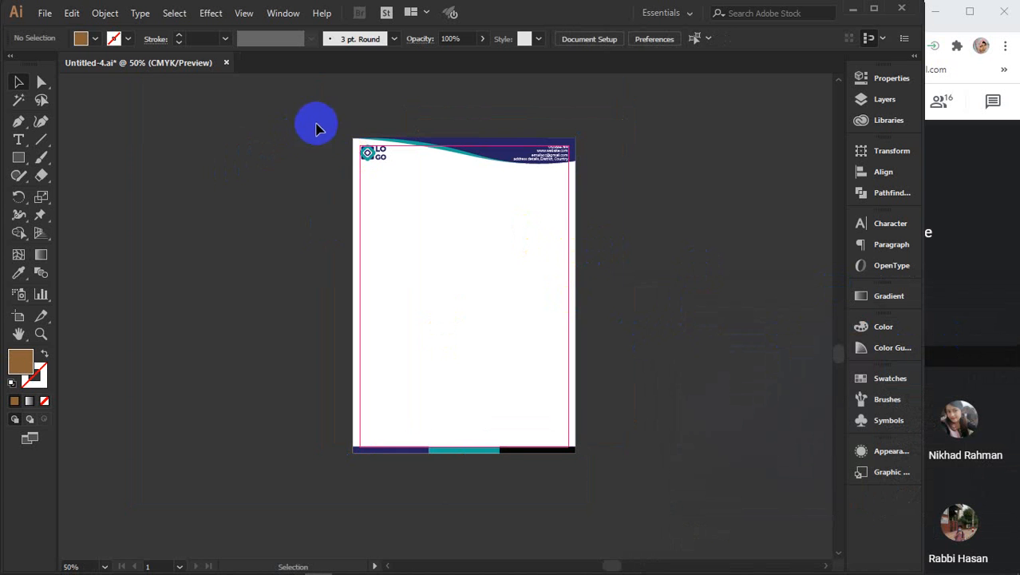
- Group all remaining letterhead objects and move the group over the small white artboard, centred on it
{"action": "left_click_drag", "start_coordinate": [325, 119], "coordinate": [620, 471]}
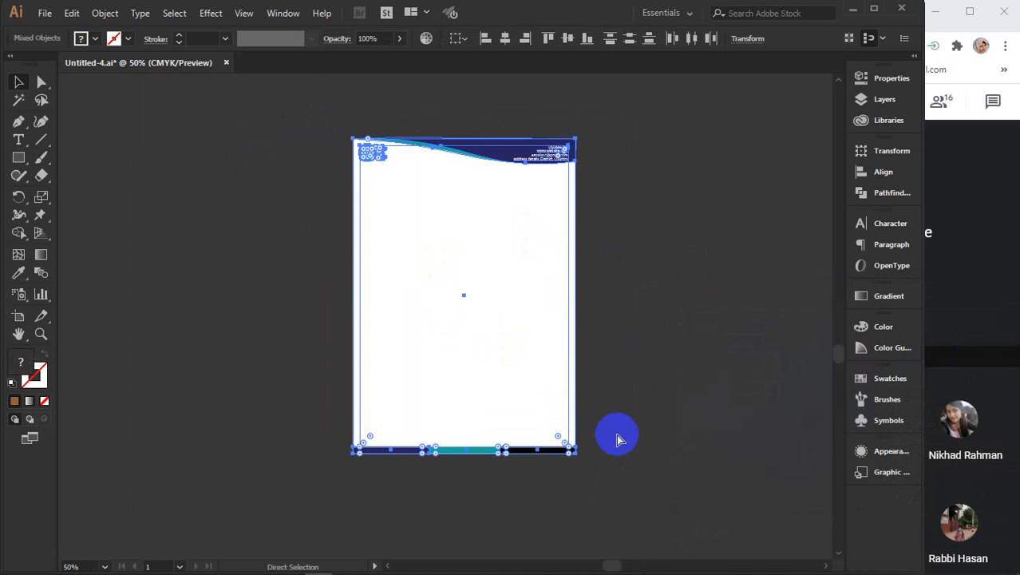
{"action": "key", "text": "v"}
{"action": "key", "text": "ctrl+minus"}
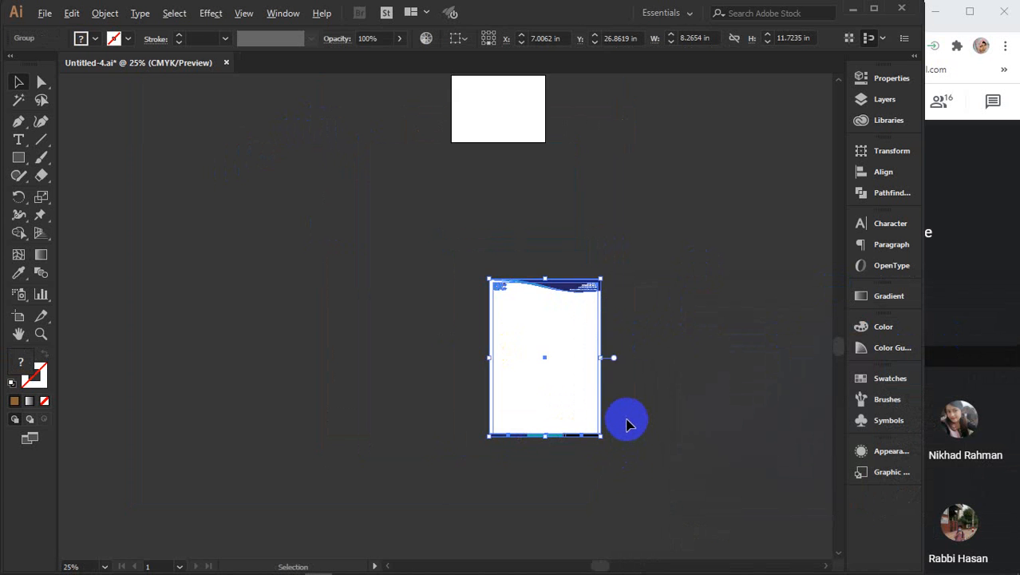
{"action": "key", "text": "ctrl+minus"}
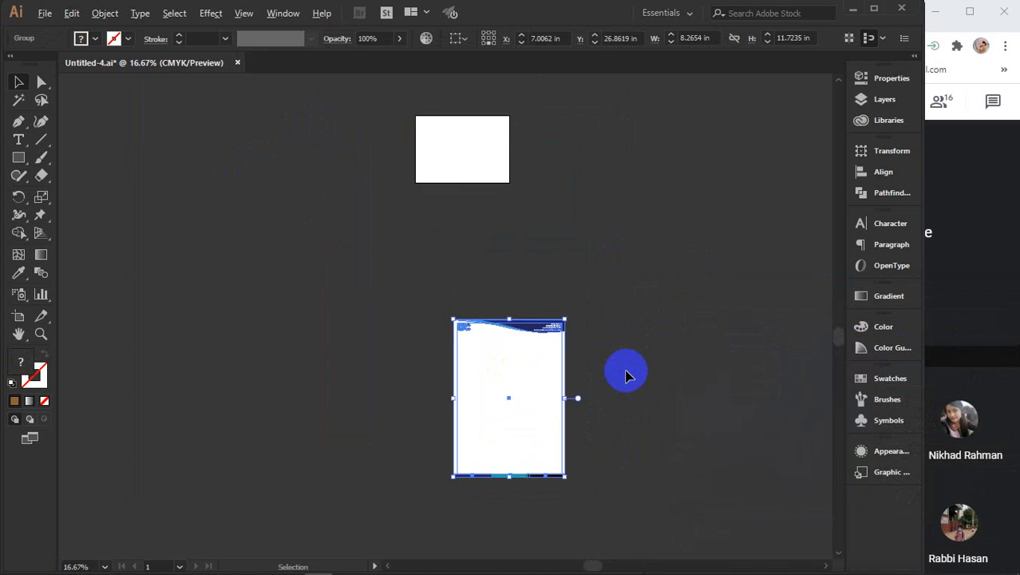
{"action": "key", "text": "ctrl+minus"}
{"action": "left_click", "coordinate": [575, 371]}
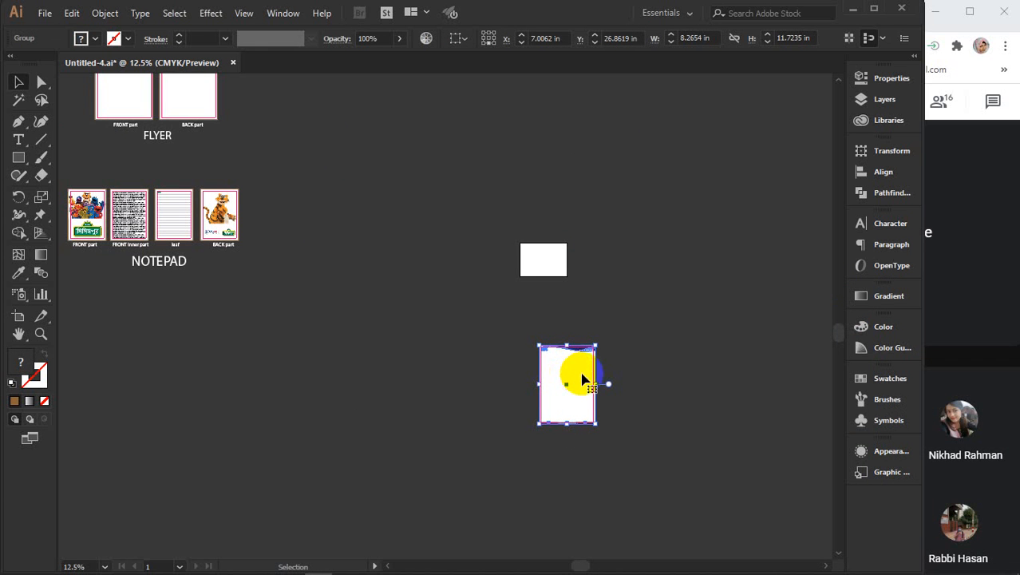
{"action": "left_click_drag", "start_coordinate": [579, 379], "coordinate": [560, 255]}
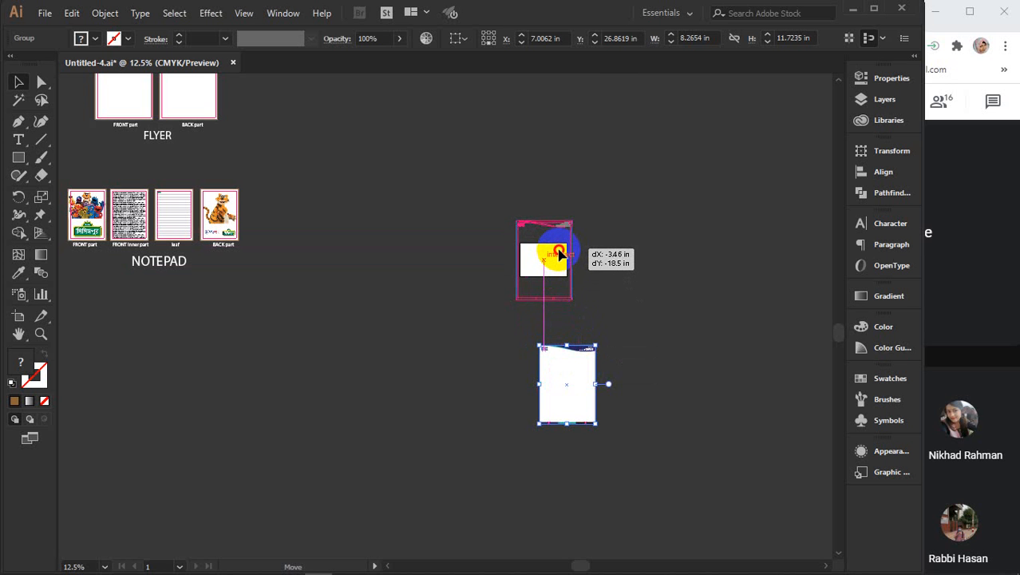
{"action": "left_click_drag", "start_coordinate": [559, 254], "coordinate": [559, 253]}
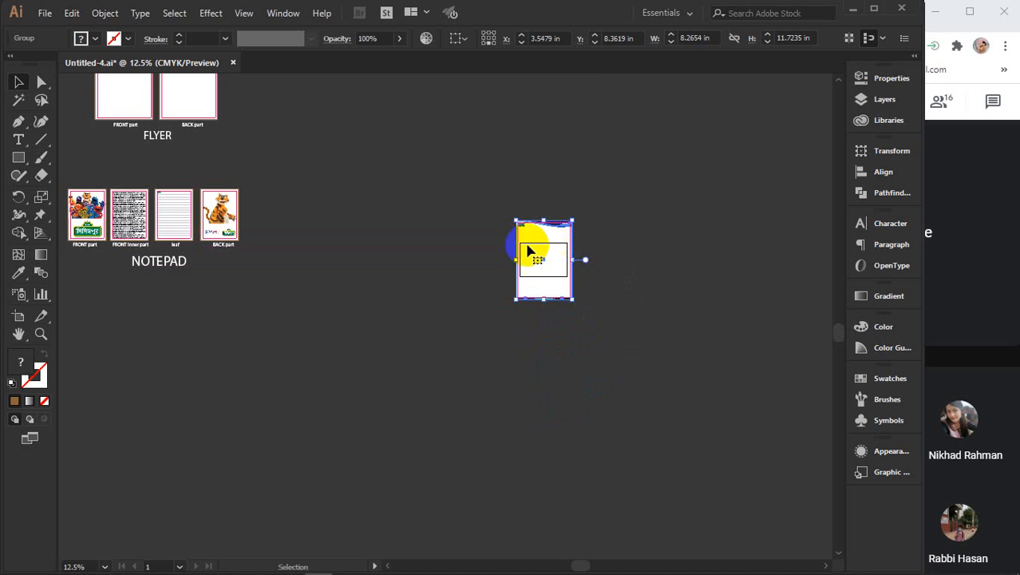
- Delete the flyer and notepad layouts with their captions, and select the letterhead group on the artboard
{"action": "left_click_drag", "start_coordinate": [340, 242], "coordinate": [383, 363]}
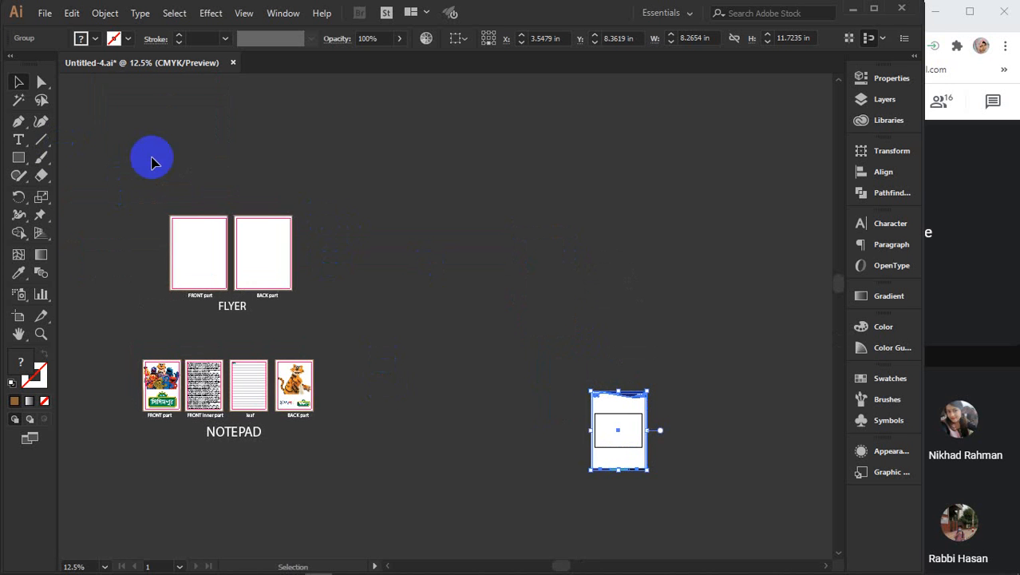
{"action": "left_click_drag", "start_coordinate": [123, 160], "coordinate": [444, 511]}
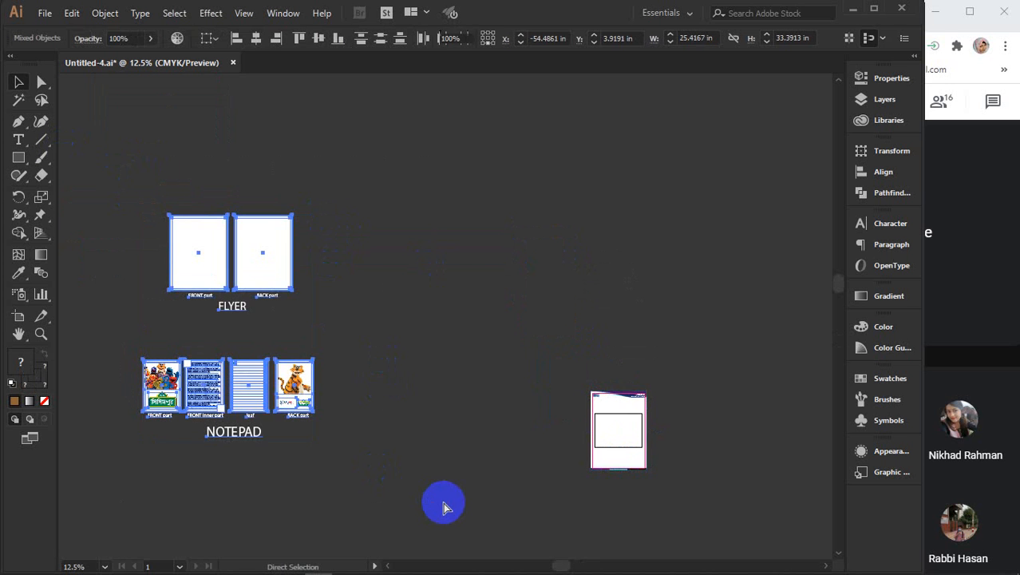
{"action": "key", "text": "Delete"}
{"action": "key", "text": "ctrl+minus"}
{"action": "key", "text": "ctrl+minus"}
{"action": "key", "text": "ctrl+minus"}
{"action": "key", "text": "ctrl+minus"}
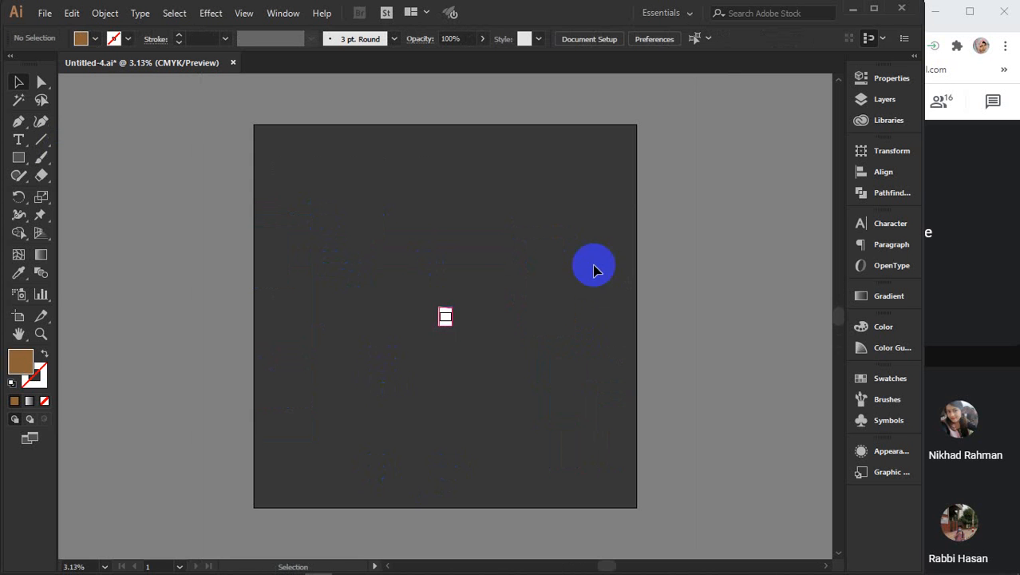
{"action": "scroll", "coordinate": [475, 297], "scroll_direction": "up", "scroll_amount": 4}
{"action": "scroll", "coordinate": [408, 416], "scroll_direction": "up", "scroll_amount": 5}
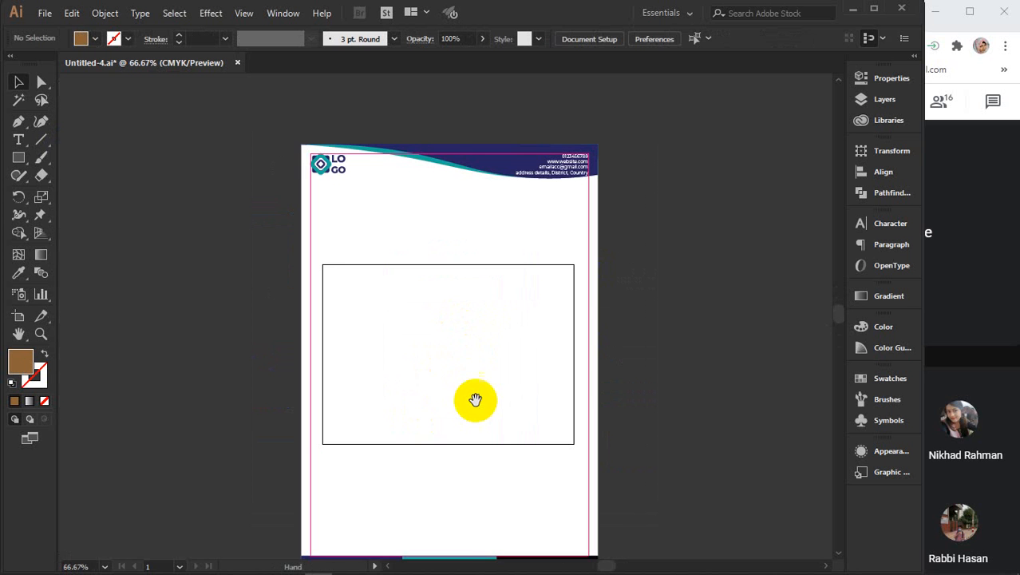
{"action": "left_click_drag", "start_coordinate": [473, 401], "coordinate": [490, 353]}
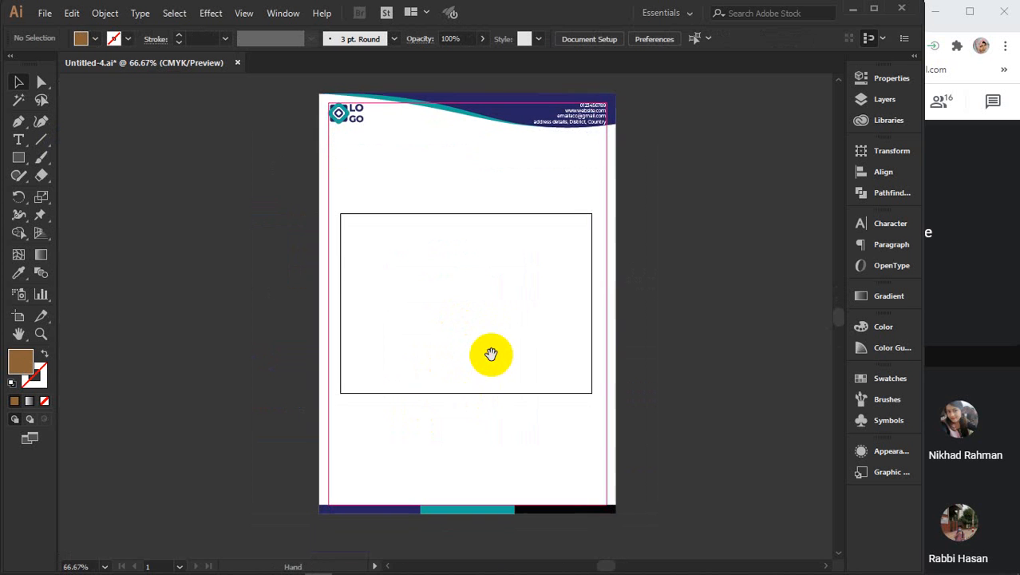
{"action": "left_click", "coordinate": [612, 395]}
{"action": "left_click", "coordinate": [539, 327]}
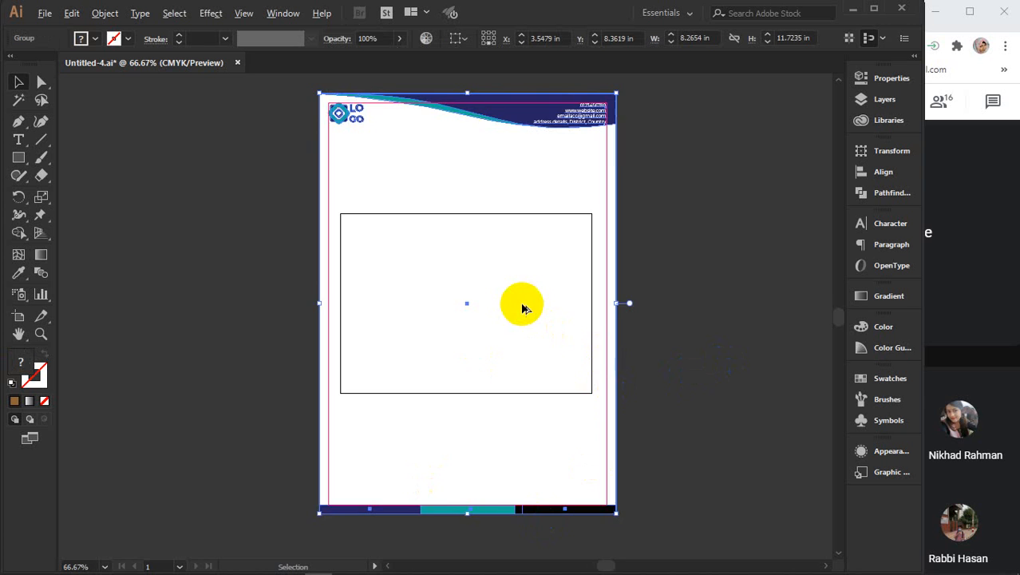
- Undo the layout deletions, the letterhead's move and grouping, and the removal of its brown bleed rectangle
{"action": "scroll", "coordinate": [523, 309], "scroll_direction": "down", "scroll_amount": 4}
{"action": "left_click_drag", "start_coordinate": [572, 406], "coordinate": [577, 407]}
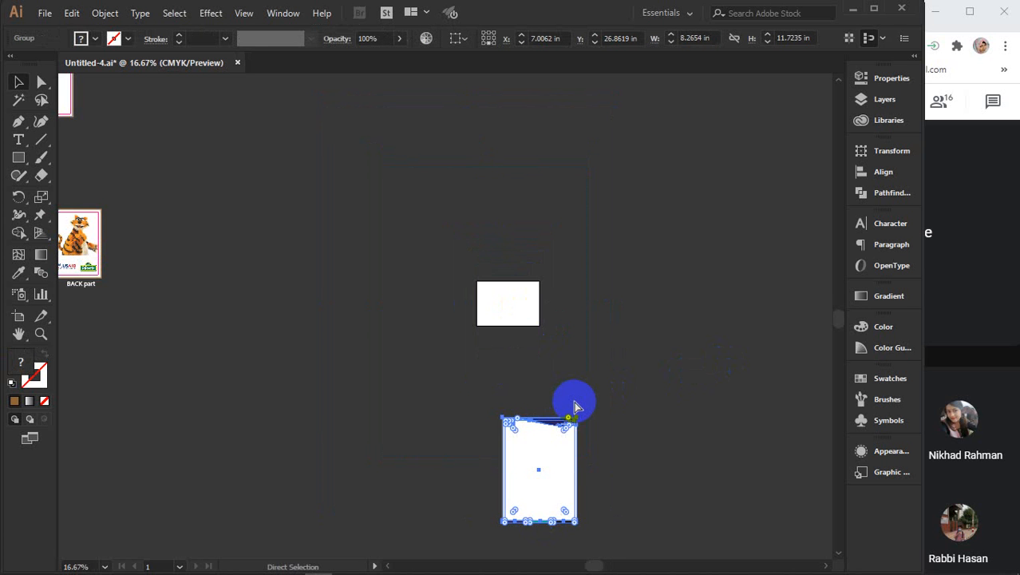
{"action": "key", "text": "alt"}
{"action": "left_click", "coordinate": [630, 450]}
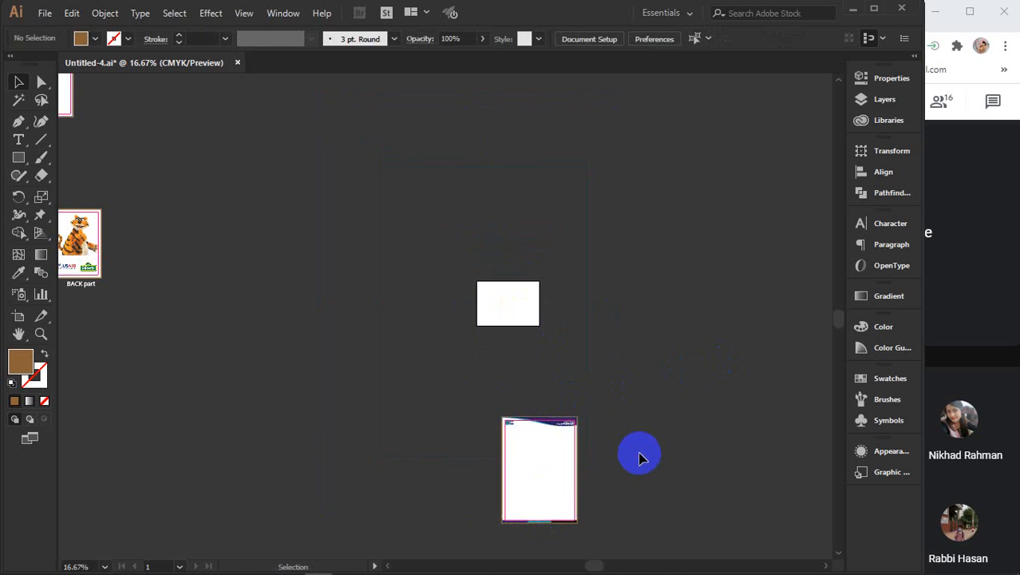
- Move the complete letterhead with its brown bleed rectangle beneath the notepad layouts and their NOTEPAD caption
{"action": "scroll", "coordinate": [556, 517], "scroll_direction": "up", "scroll_amount": 2}
{"action": "scroll", "coordinate": [556, 519], "scroll_direction": "up", "scroll_amount": 2}
{"action": "scroll", "coordinate": [535, 458], "scroll_direction": "down", "scroll_amount": 1}
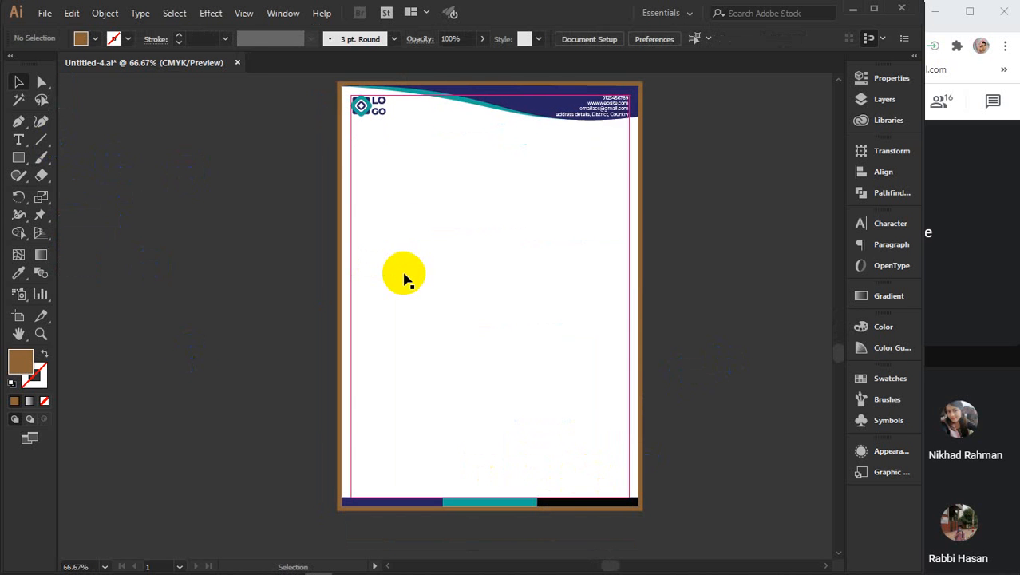
{"action": "scroll", "coordinate": [403, 275], "scroll_direction": "down", "scroll_amount": 3}
{"action": "left_click_drag", "start_coordinate": [318, 171], "coordinate": [236, 356]}
{"action": "scroll", "coordinate": [541, 419], "scroll_direction": "down", "scroll_amount": 3}
{"action": "left_click", "coordinate": [312, 332]}
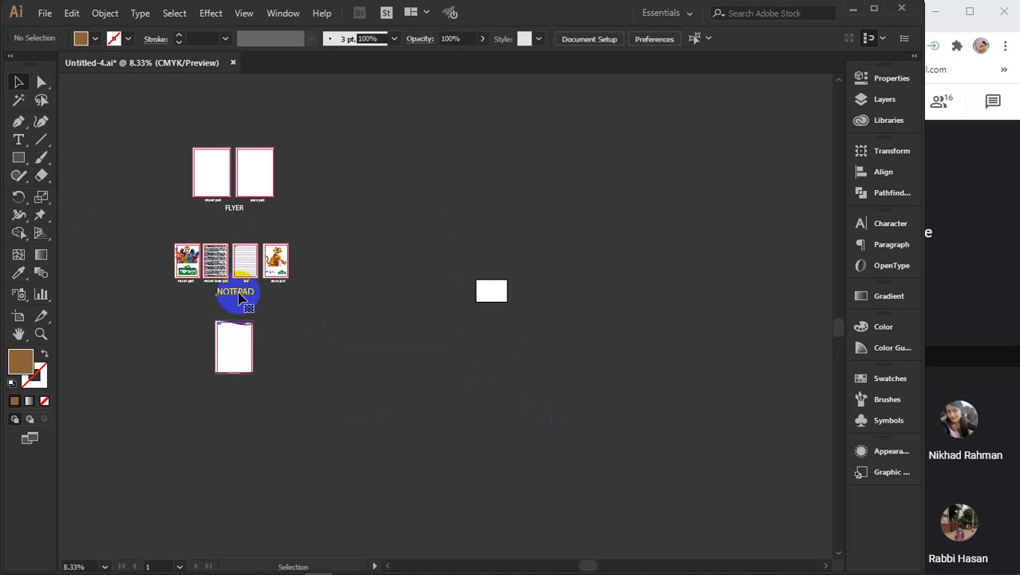
- Copy the NOTEPAD caption to just beneath the letterhead and change the copy's text to LETTERHEAD
{"action": "left_click_drag", "start_coordinate": [239, 289], "coordinate": [236, 392]}
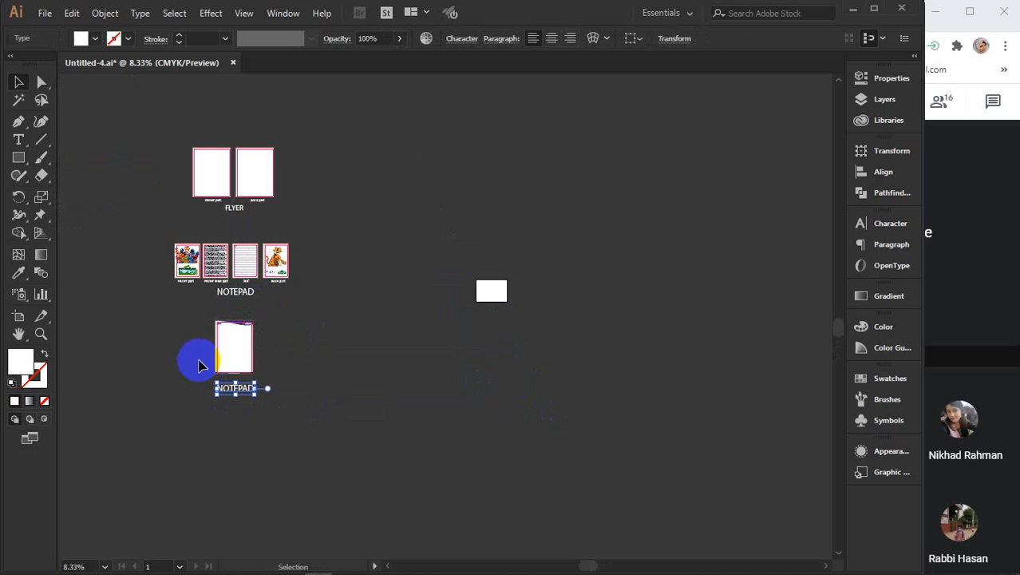
{"action": "left_click", "coordinate": [19, 138]}
{"action": "left_click", "coordinate": [237, 387]}
{"action": "left_click", "coordinate": [219, 386]}
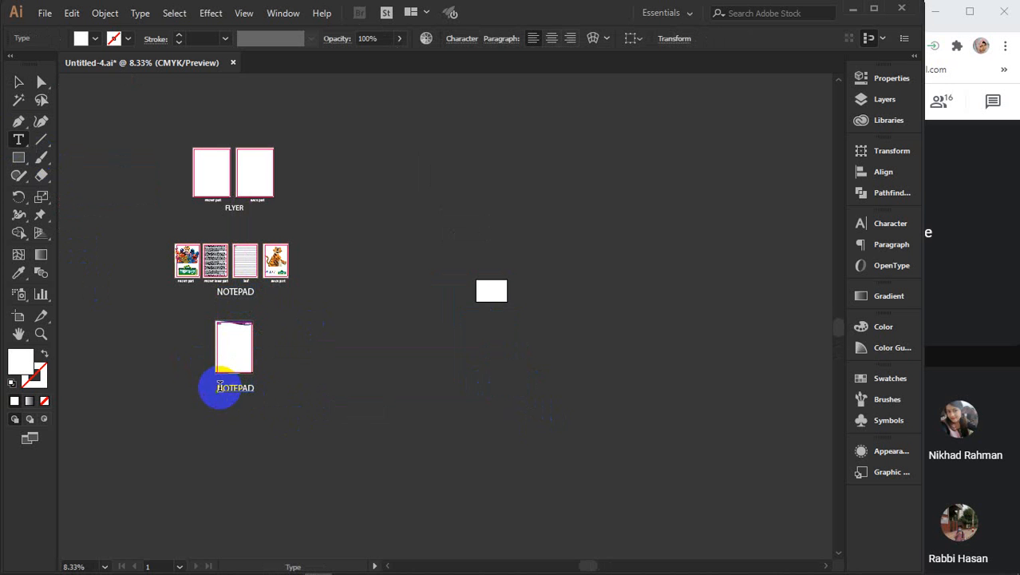
{"action": "left_click_drag", "start_coordinate": [220, 387], "coordinate": [312, 389]}
{"action": "key", "text": "BackSpace"}
{"action": "type", "text": "L"}
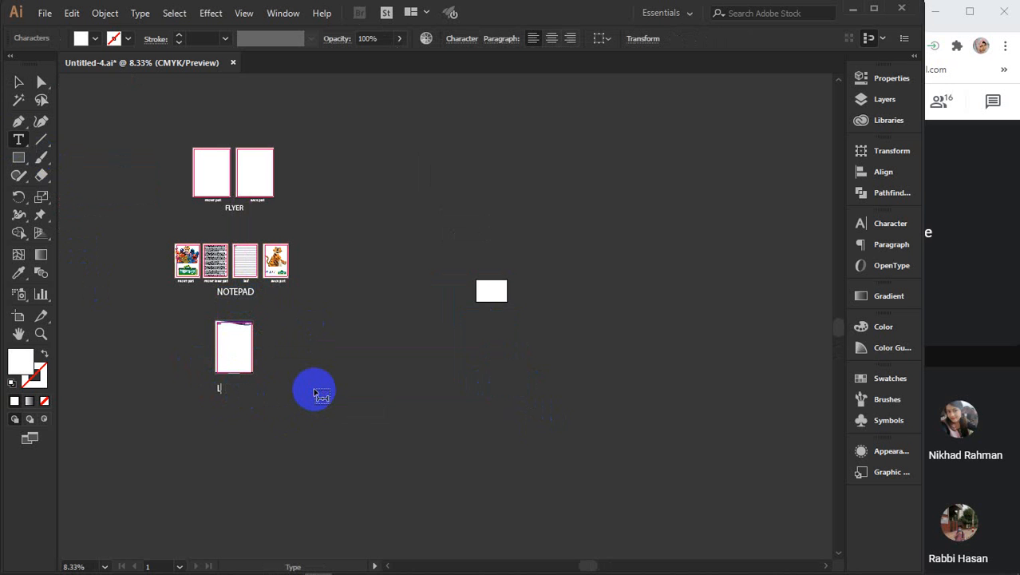
{"action": "type", "text": "ETTERHEAD"}
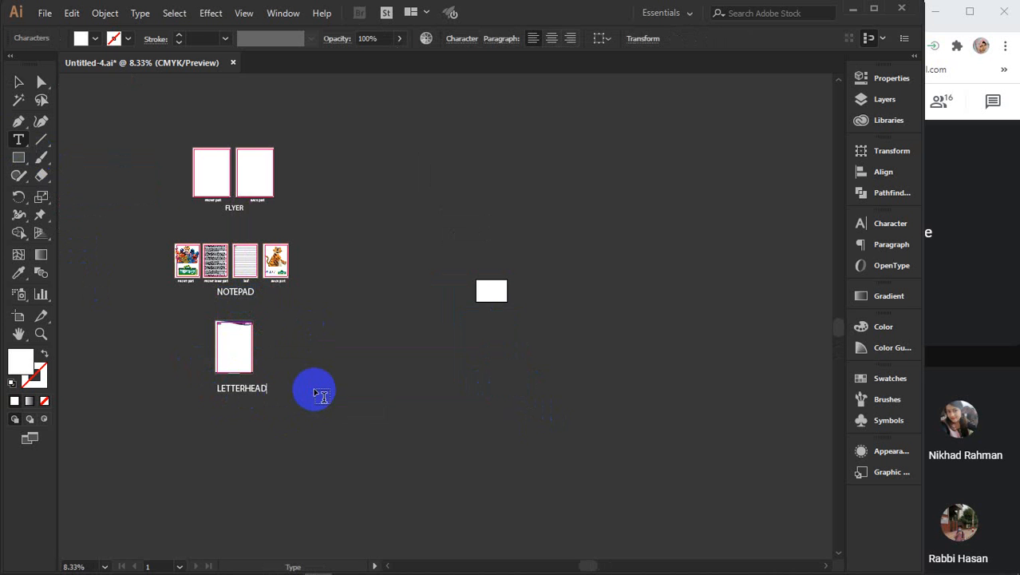
- Move the LETTERHEAD caption closer to the letterhead, centred beneath its lower edge, and deselect it
{"action": "left_click", "coordinate": [18, 82]}
{"action": "scroll", "coordinate": [240, 355], "scroll_direction": "up", "scroll_amount": 3}
{"action": "scroll", "coordinate": [241, 369], "scroll_direction": "up", "scroll_amount": 1}
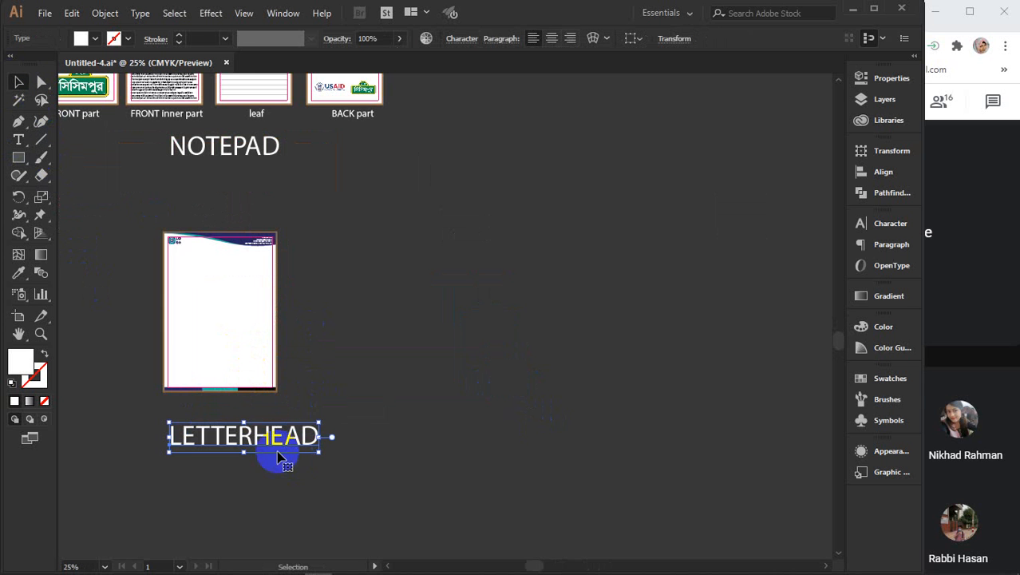
{"action": "left_click_drag", "start_coordinate": [263, 441], "coordinate": [243, 416]}
{"action": "left_click", "coordinate": [396, 399]}
{"action": "scroll", "coordinate": [397, 399], "scroll_direction": "down", "scroll_amount": 2}
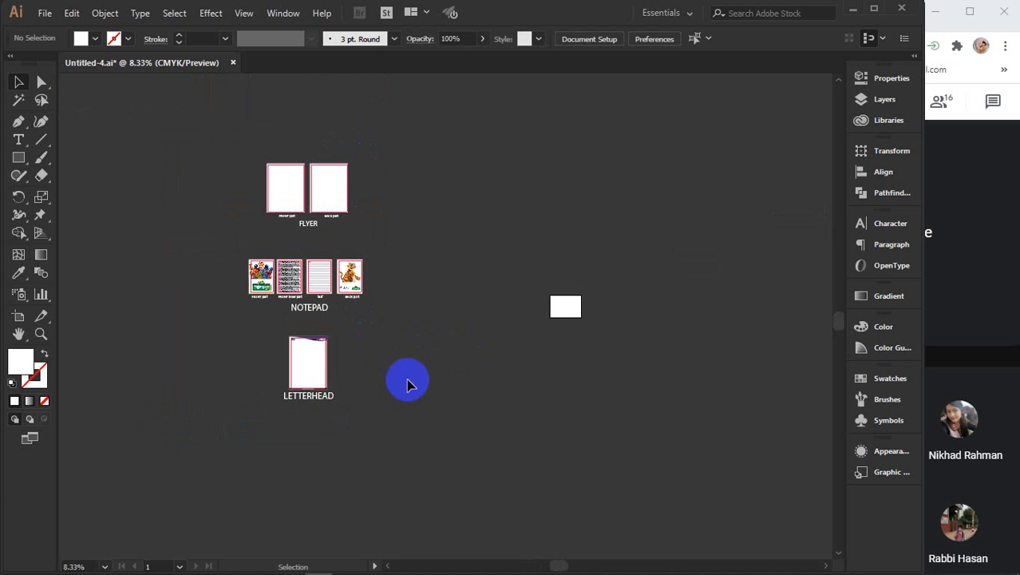
- Examine the captioned flyer, notepad and letterhead layouts, both up close and as a whole set
{"action": "scroll", "coordinate": [301, 313], "scroll_direction": "up", "scroll_amount": 1}
{"action": "scroll", "coordinate": [495, 224], "scroll_direction": "up", "scroll_amount": 2}
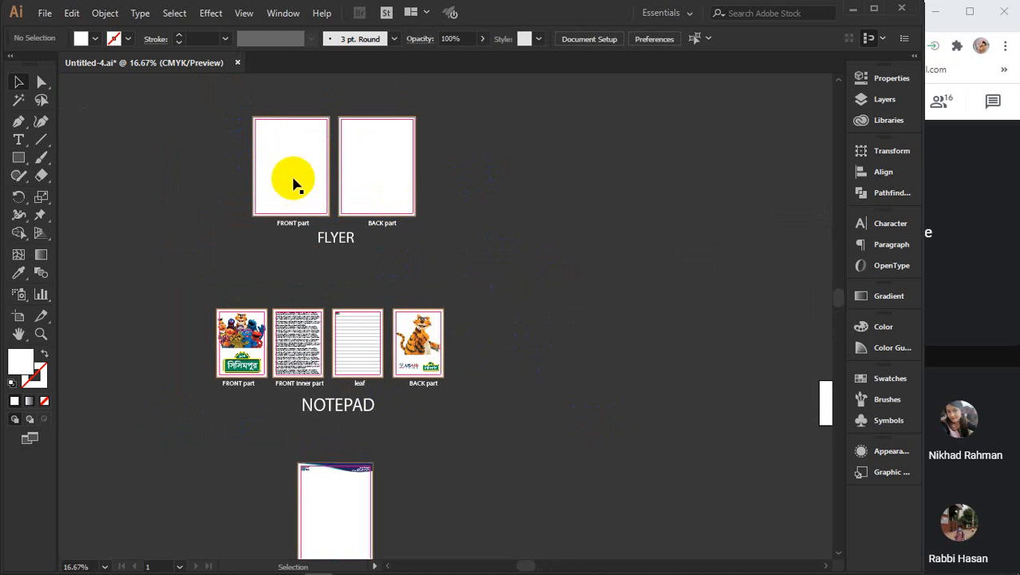
{"action": "left_click_drag", "start_coordinate": [514, 461], "coordinate": [515, 355]}
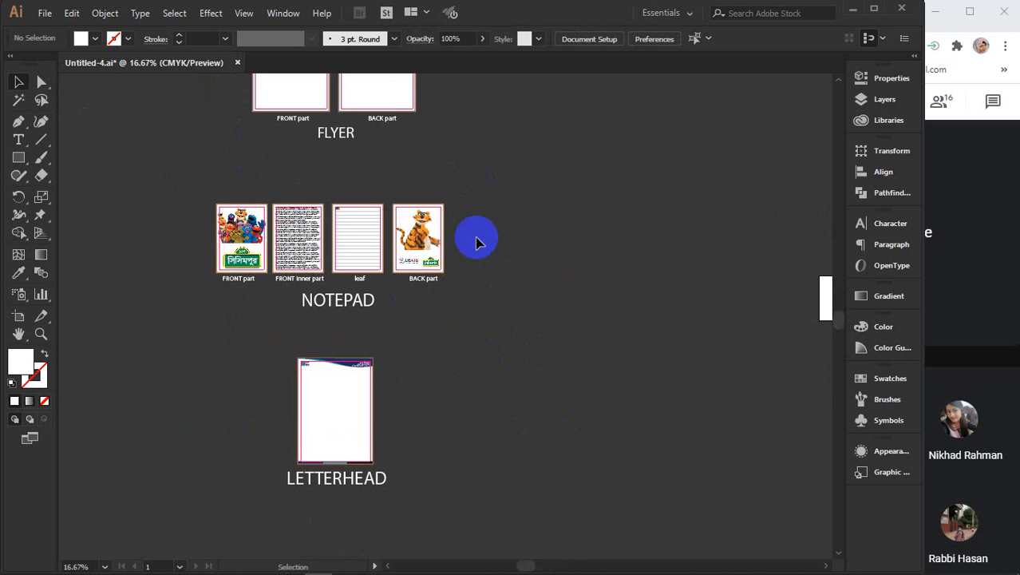
{"action": "scroll", "coordinate": [483, 399], "scroll_direction": "down", "scroll_amount": 2}
{"action": "scroll", "coordinate": [341, 376], "scroll_direction": "up", "scroll_amount": 1}
{"action": "scroll", "coordinate": [336, 373], "scroll_direction": "up", "scroll_amount": 1}
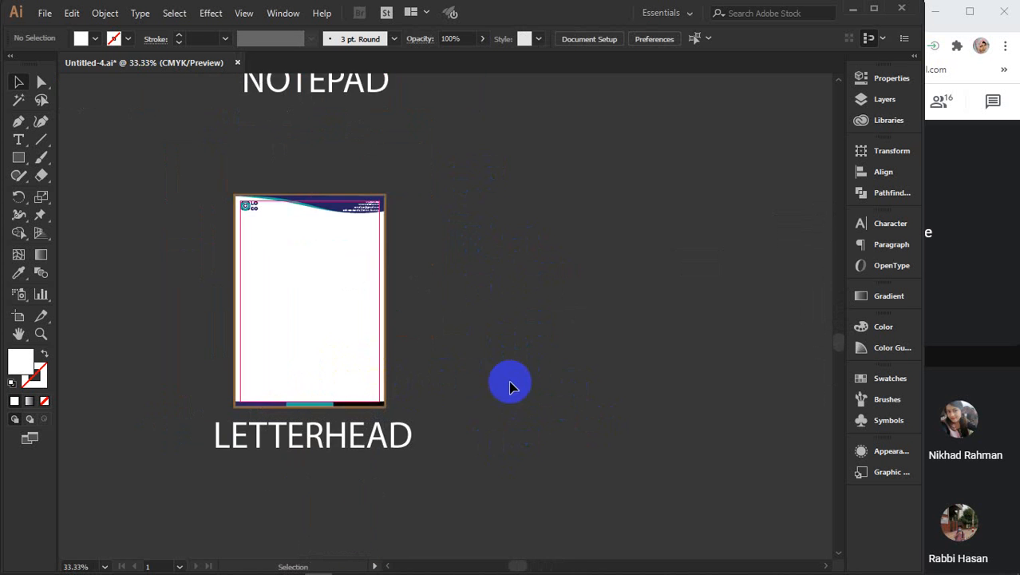
{"action": "scroll", "coordinate": [511, 381], "scroll_direction": "down", "scroll_amount": 2}
{"action": "left_click_drag", "start_coordinate": [576, 362], "coordinate": [511, 419]}
{"action": "scroll", "coordinate": [511, 418], "scroll_direction": "down", "scroll_amount": 1}
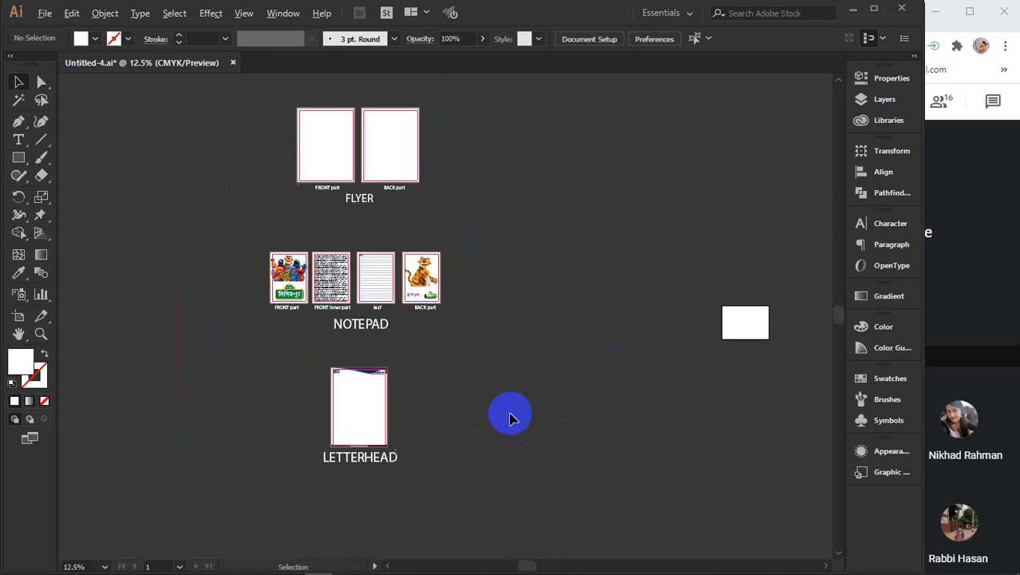
{"action": "left_click_drag", "start_coordinate": [566, 403], "coordinate": [479, 408]}
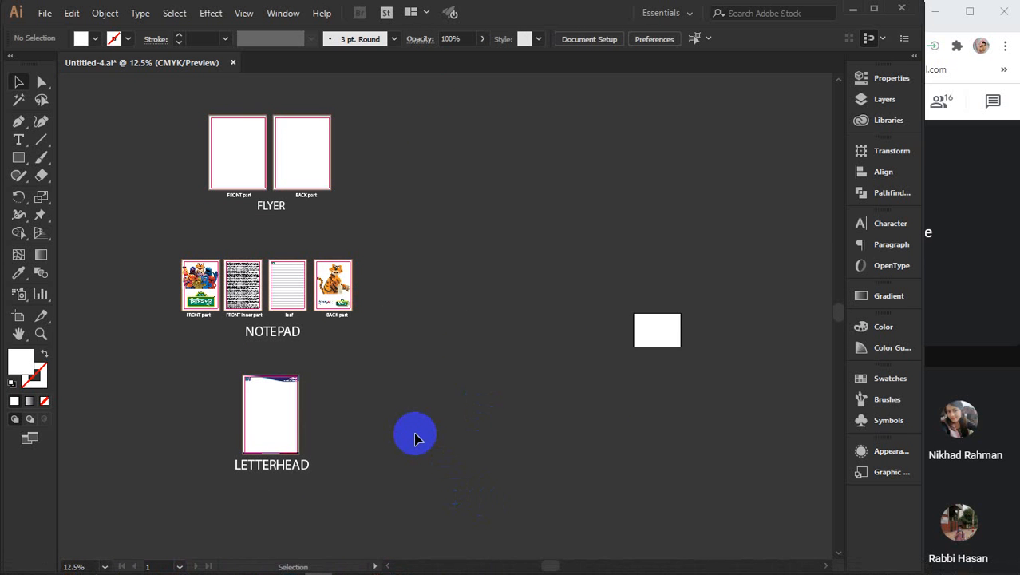
- Switch to the Google Meet window, look through the list of call participants, and return to Illustrator
{"action": "left_click", "coordinate": [995, 279]}
{"action": "left_click", "coordinate": [943, 104]}
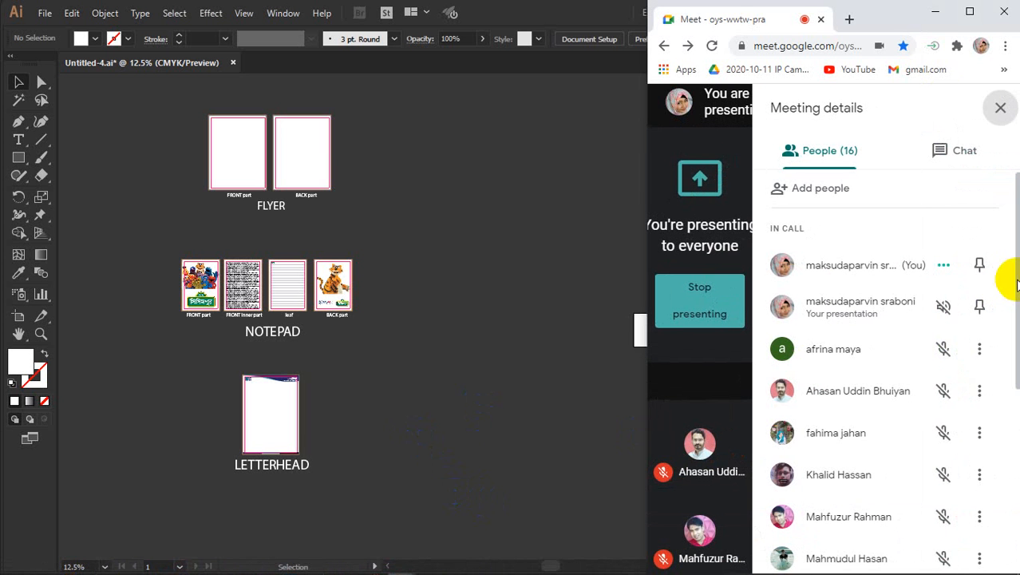
{"action": "scroll", "coordinate": [1012, 291], "scroll_direction": "down", "scroll_amount": 5}
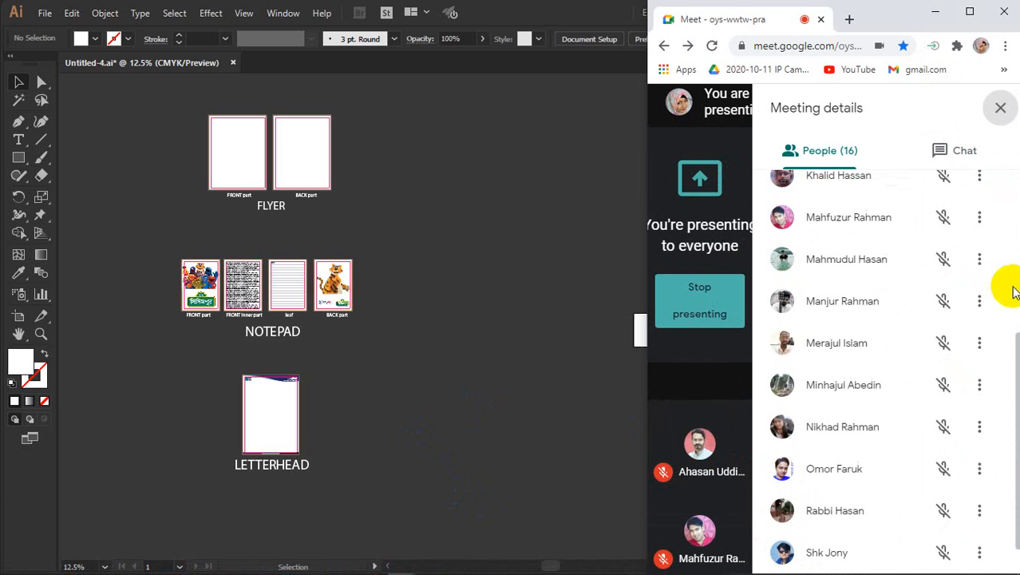
{"action": "scroll", "coordinate": [1012, 292], "scroll_direction": "down", "scroll_amount": 1}
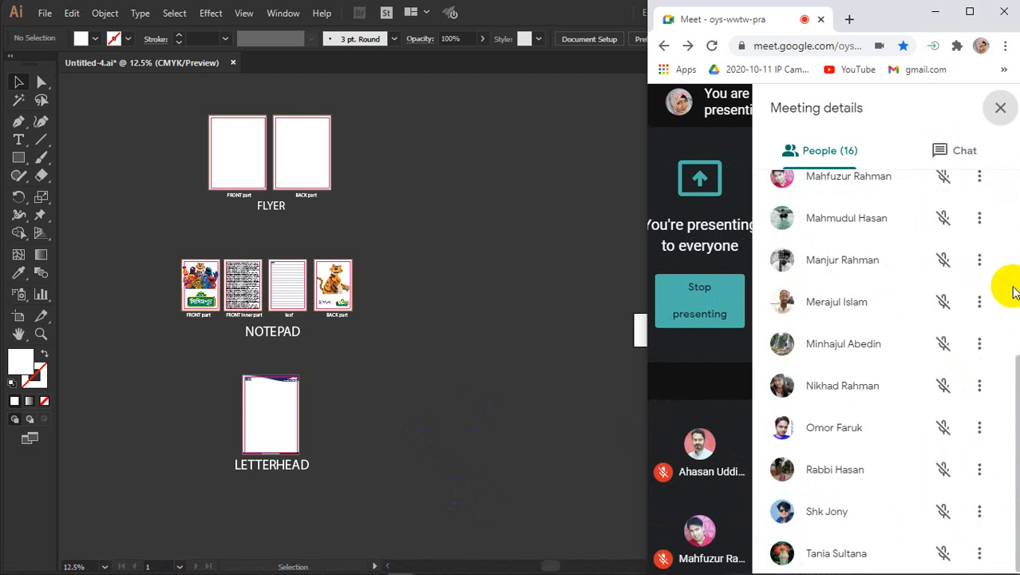
{"action": "left_click", "coordinate": [1001, 112]}
{"action": "left_click", "coordinate": [464, 275]}
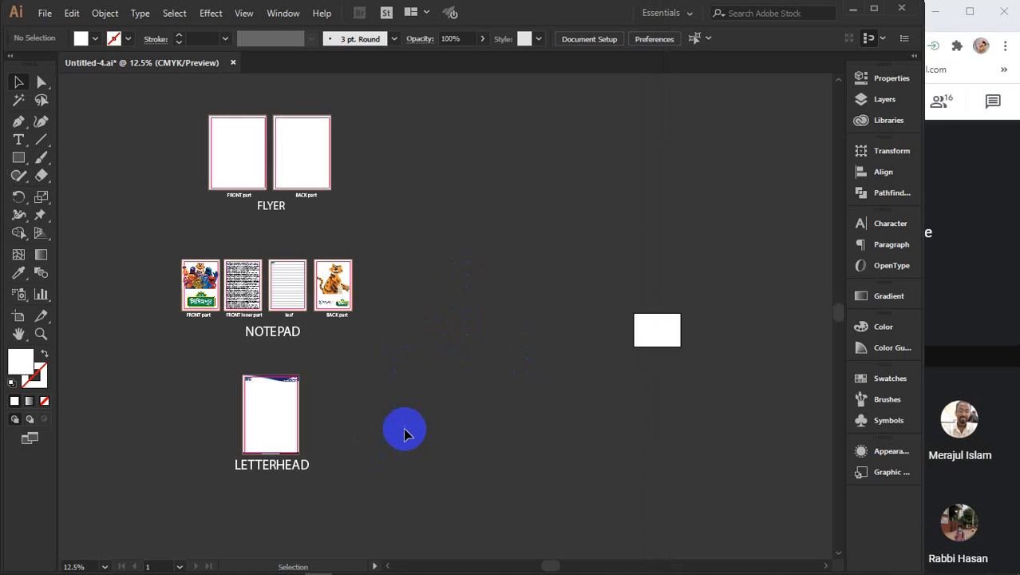
{"action": "left_click", "coordinate": [945, 273]}
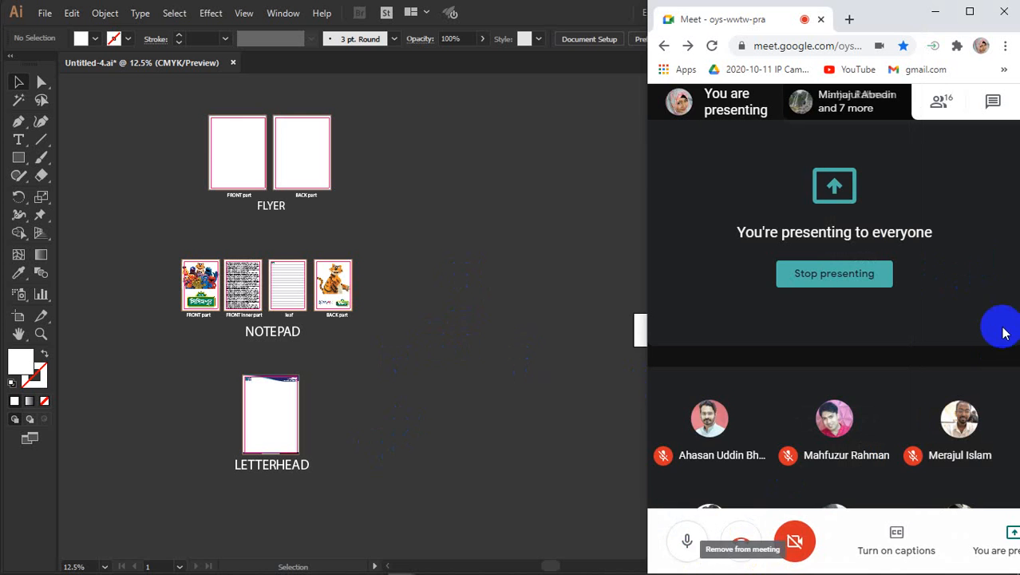
{"action": "left_click", "coordinate": [524, 239]}
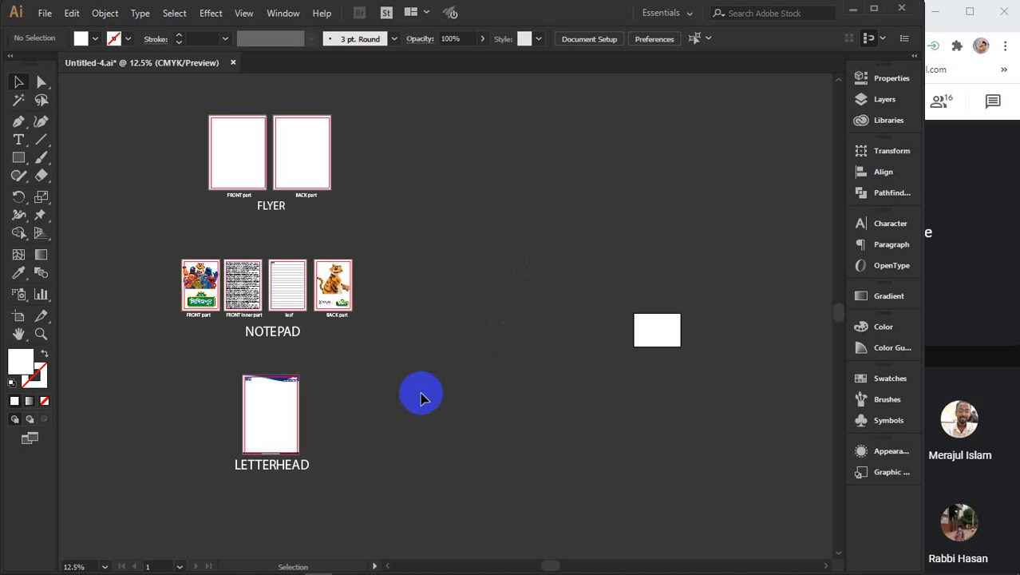
- Go through the flyer, notepad and letterhead layouts by selecting sample pages in turn, and clear the selection
{"action": "scroll", "coordinate": [363, 412], "scroll_direction": "up", "scroll_amount": 1}
{"action": "scroll", "coordinate": [363, 413], "scroll_direction": "down", "scroll_amount": 1}
{"action": "left_click_drag", "start_coordinate": [391, 410], "coordinate": [431, 389]}
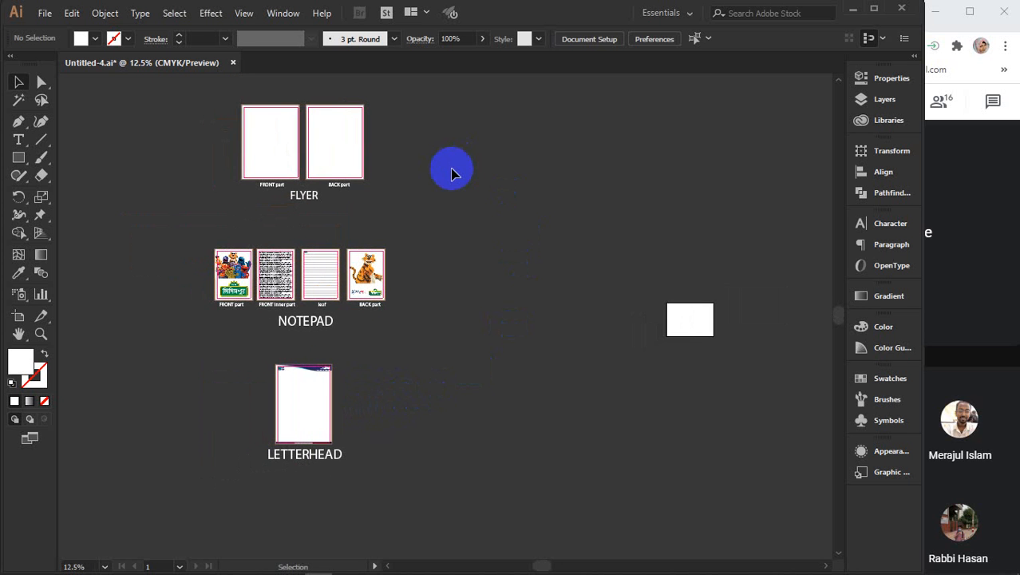
{"action": "left_click_drag", "start_coordinate": [453, 169], "coordinate": [212, 97]}
{"action": "left_click", "coordinate": [237, 131]}
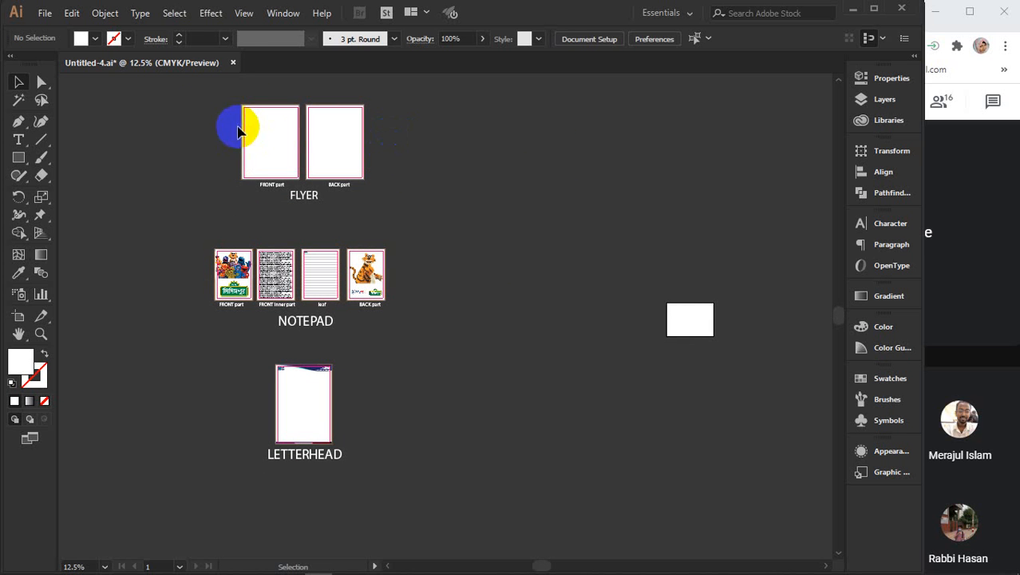
{"action": "left_click", "coordinate": [273, 136]}
{"action": "left_click", "coordinate": [367, 262]}
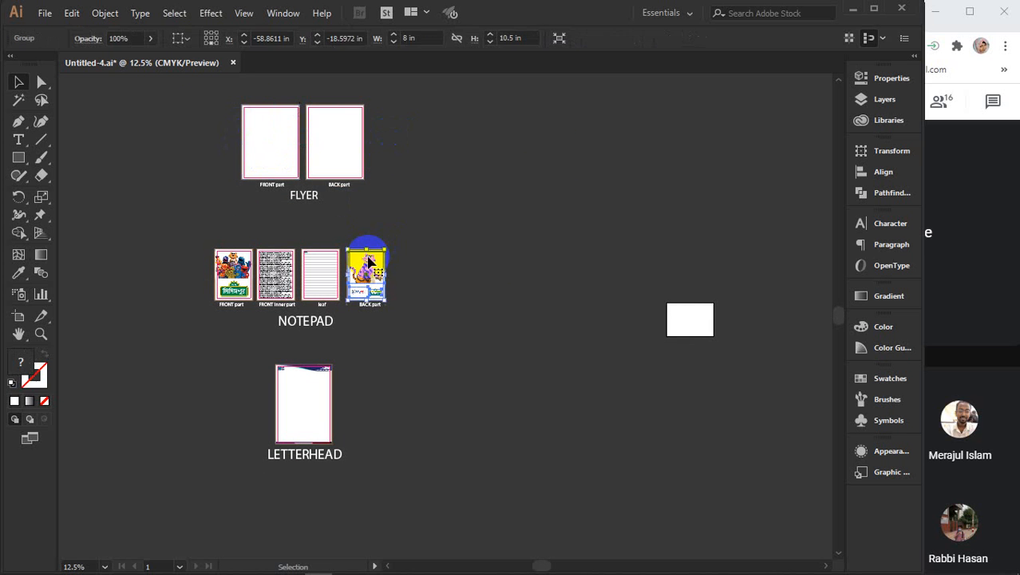
{"action": "left_click", "coordinate": [289, 396]}
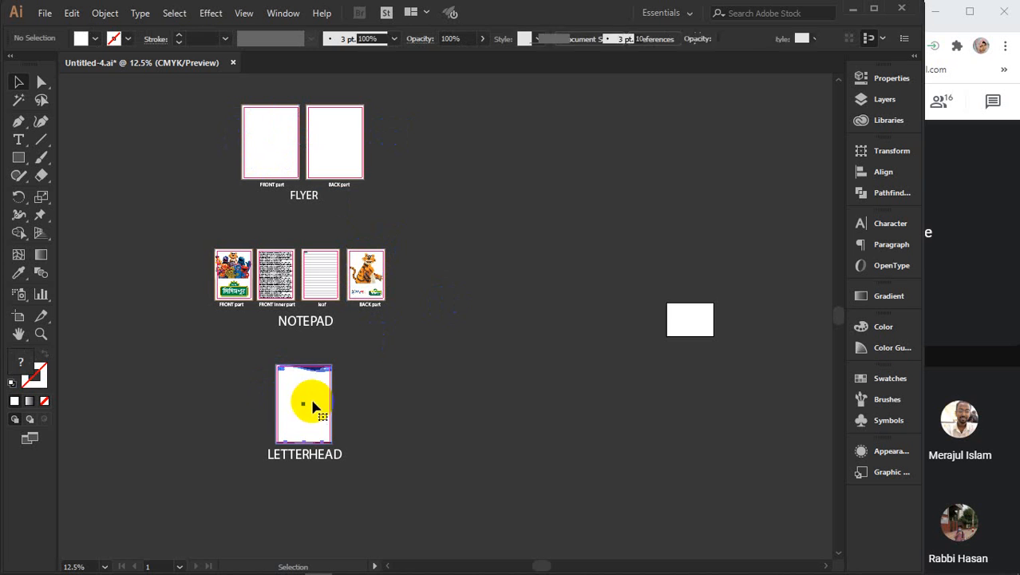
{"action": "left_click", "coordinate": [312, 407]}
{"action": "left_click", "coordinate": [526, 349]}
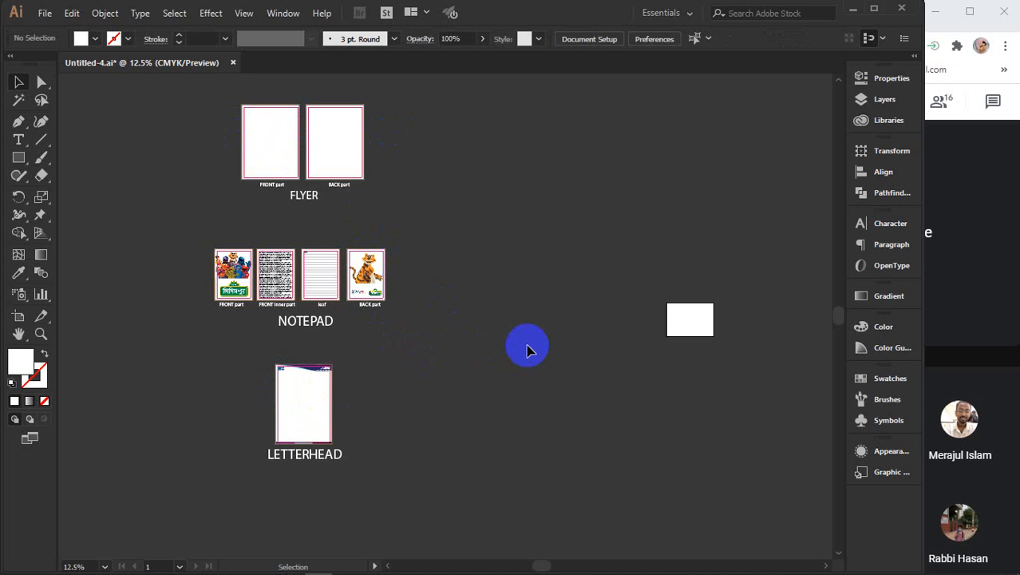
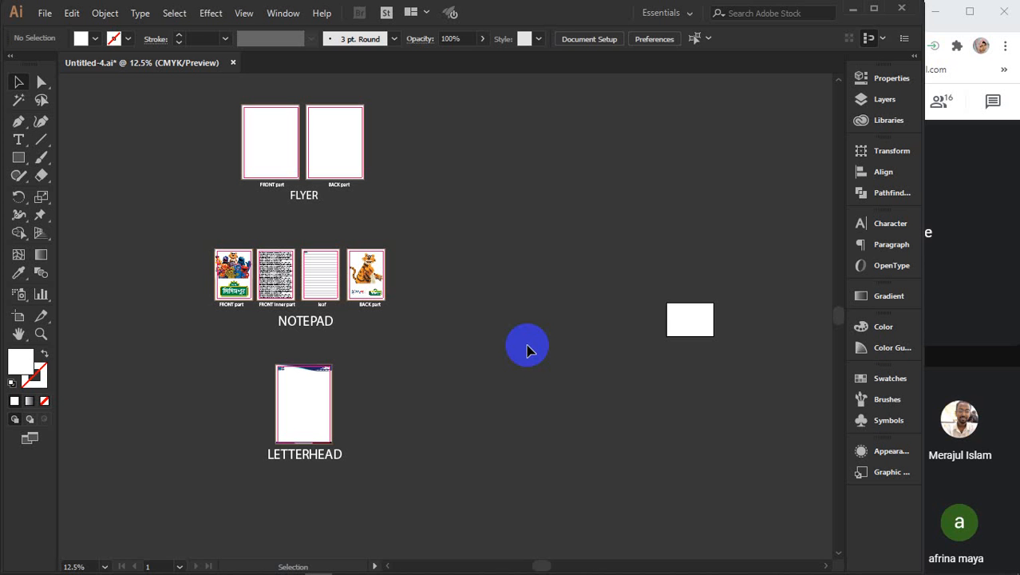
- Inspect the notepad pages and their captions closely, and check all three captioned layouts together as one selection
{"action": "scroll", "coordinate": [330, 319], "scroll_direction": "up", "scroll_amount": 3}
{"action": "left_click_drag", "start_coordinate": [330, 320], "coordinate": [424, 371]}
{"action": "left_click_drag", "start_coordinate": [124, 151], "coordinate": [766, 310]}
{"action": "left_click", "coordinate": [656, 475]}
{"action": "scroll", "coordinate": [656, 474], "scroll_direction": "down", "scroll_amount": 1}
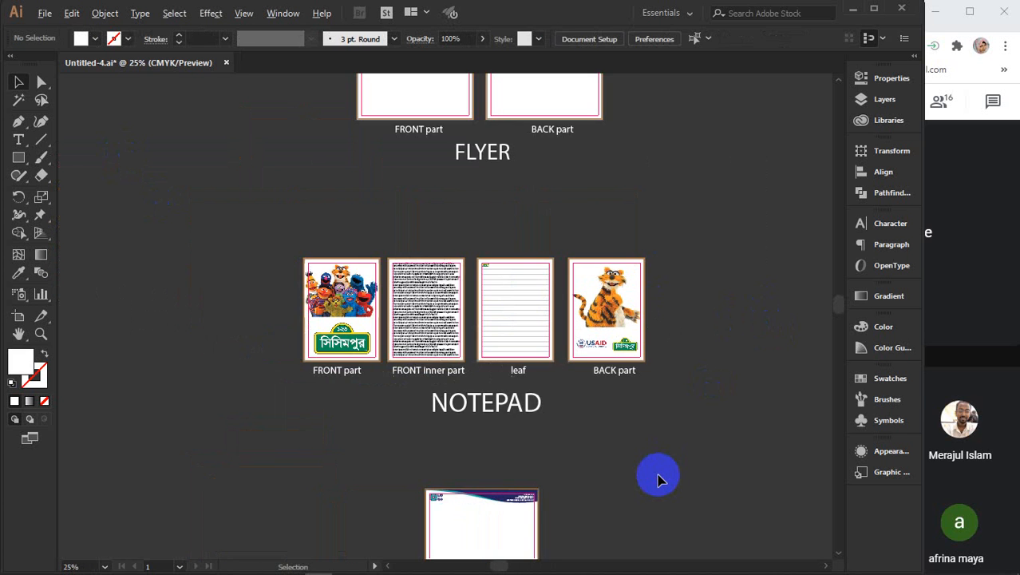
{"action": "scroll", "coordinate": [657, 474], "scroll_direction": "down", "scroll_amount": 2}
{"action": "scroll", "coordinate": [607, 431], "scroll_direction": "down", "scroll_amount": 2}
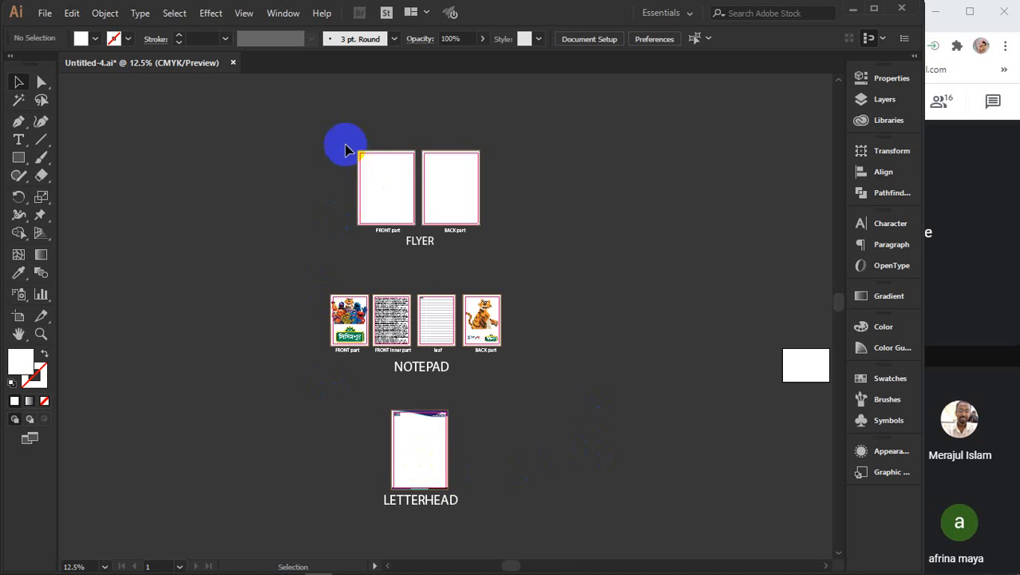
{"action": "left_click_drag", "start_coordinate": [279, 123], "coordinate": [563, 536]}
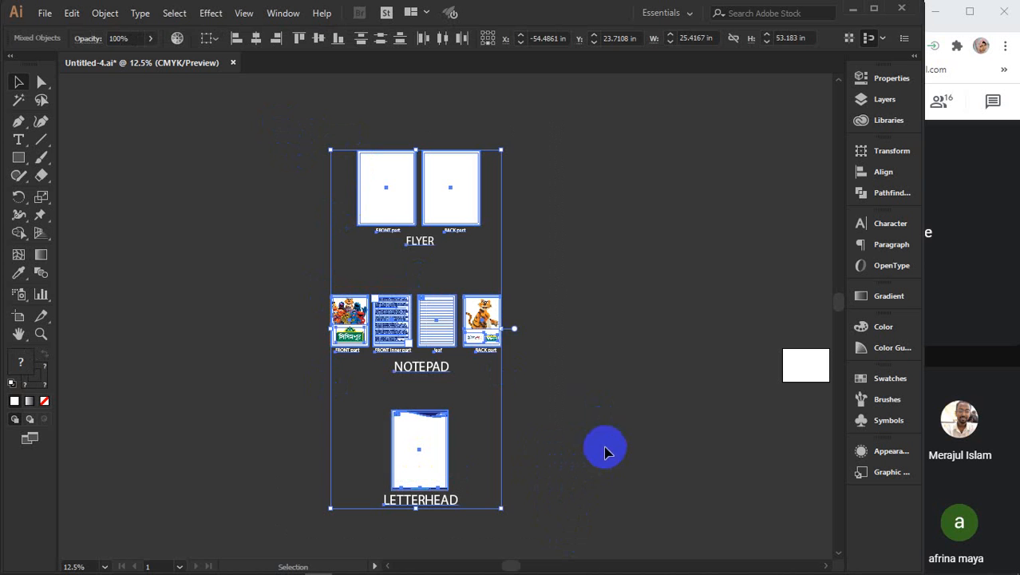
{"action": "left_click", "coordinate": [625, 422]}
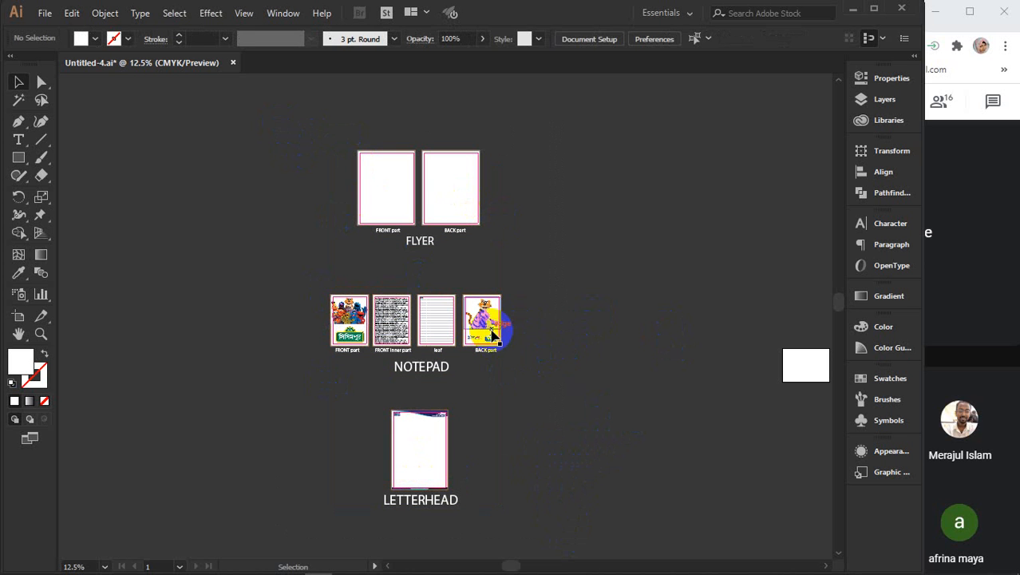
- Inspect the finished letterhead closely, including its header, margin guides, bleed border, three-colour footer and caption
{"action": "scroll", "coordinate": [487, 333], "scroll_direction": "up", "scroll_amount": 3}
{"action": "scroll", "coordinate": [487, 333], "scroll_direction": "down", "scroll_amount": 2}
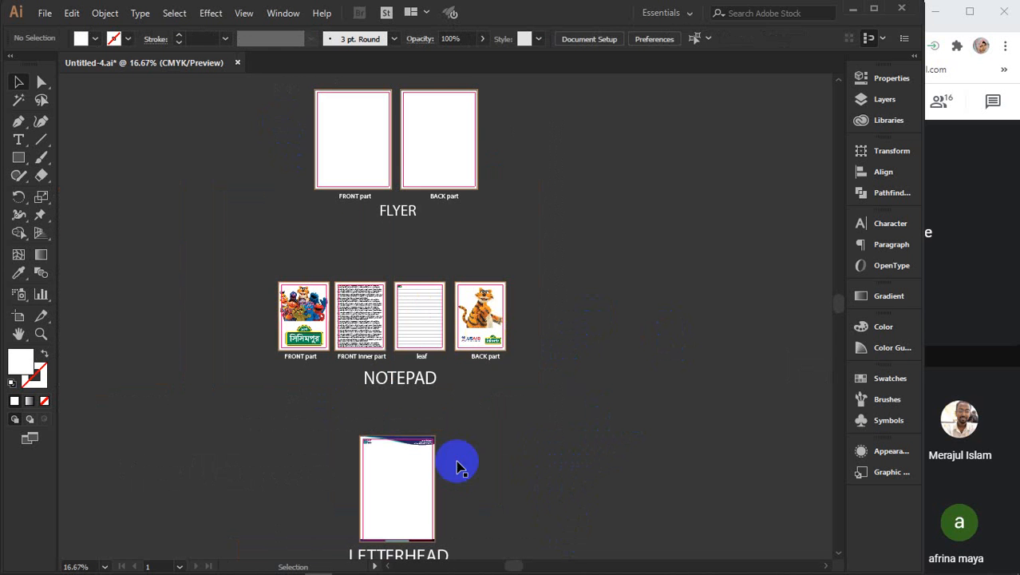
{"action": "scroll", "coordinate": [405, 505], "scroll_direction": "up", "scroll_amount": 4}
{"action": "left_click_drag", "start_coordinate": [424, 474], "coordinate": [496, 367]}
{"action": "right_click", "coordinate": [686, 378]}
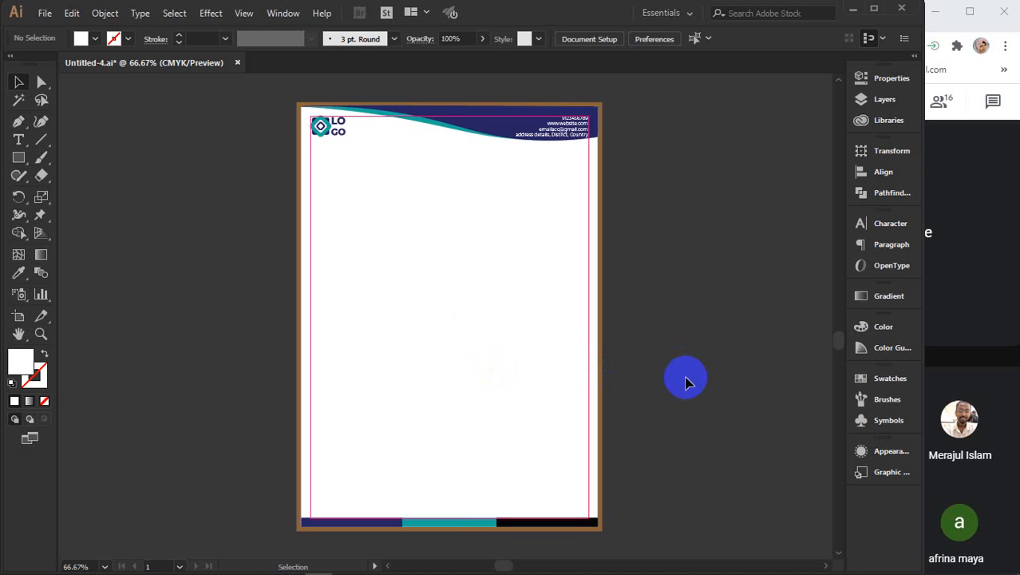
{"action": "scroll", "coordinate": [685, 373], "scroll_direction": "down", "scroll_amount": 1, "text": "alt"}
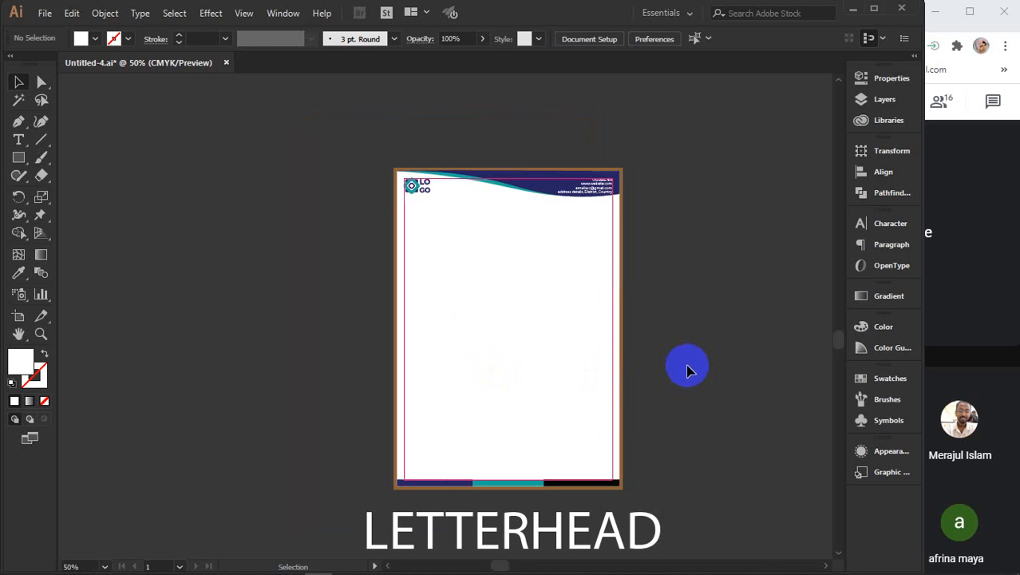
{"action": "scroll", "coordinate": [686, 374], "scroll_direction": "right", "scroll_amount": 5}
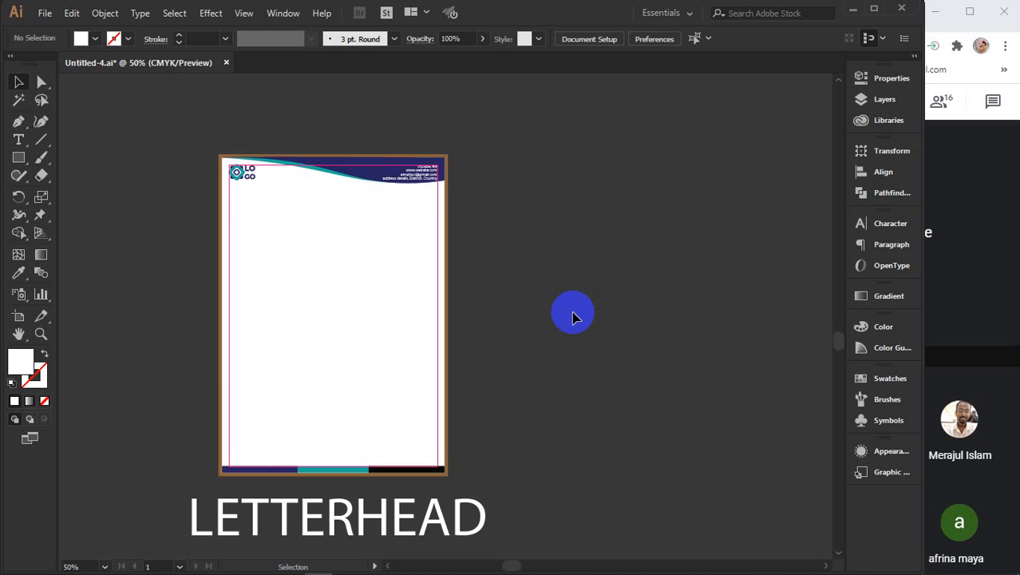
{"action": "scroll", "coordinate": [573, 317], "scroll_direction": "down", "scroll_amount": 5}
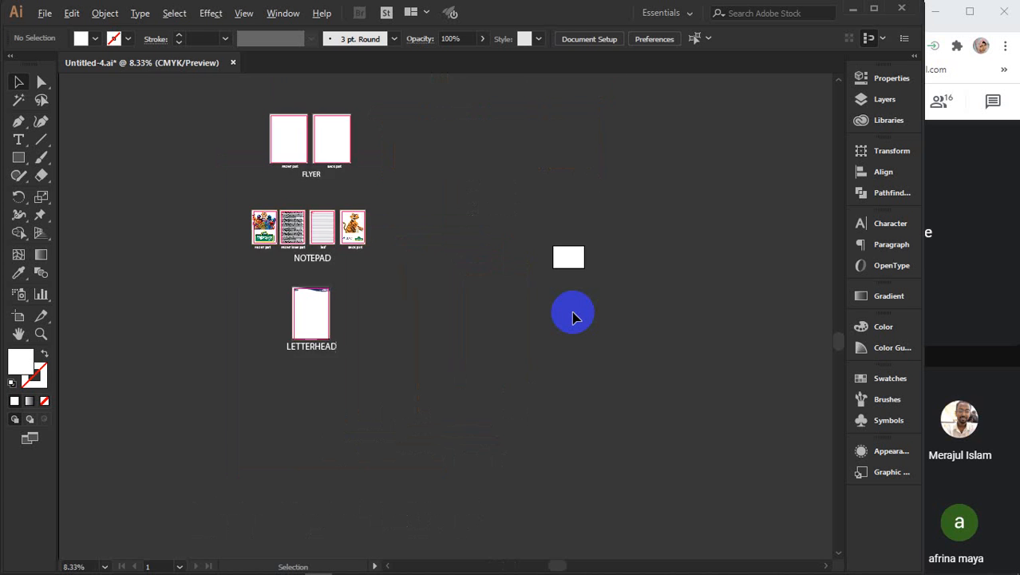
- Switch to the browser with the letterhead image results and search for "envelope design" images instead
{"action": "left_click_drag", "start_coordinate": [617, 371], "coordinate": [512, 408]}
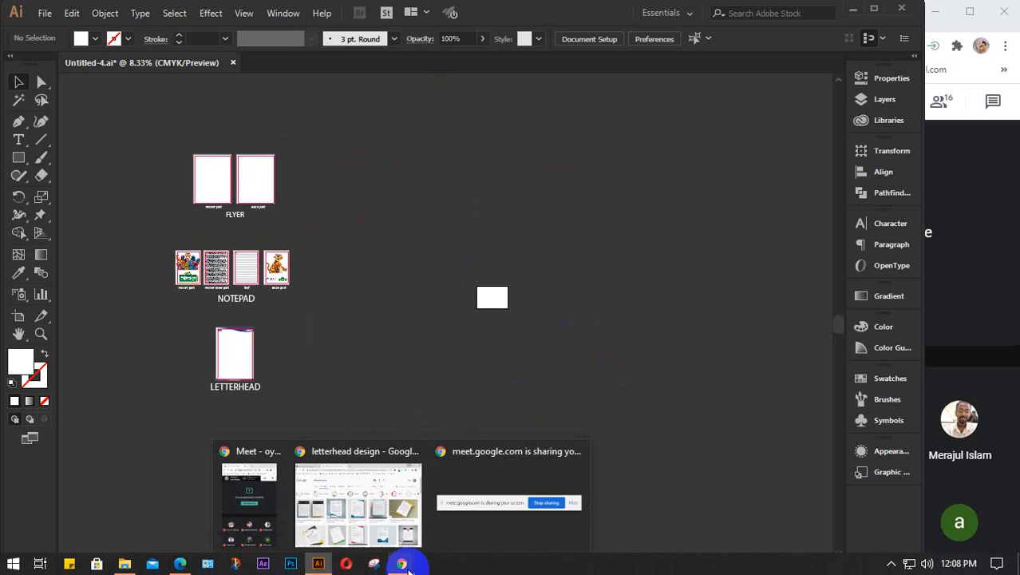
{"action": "left_click", "coordinate": [348, 507]}
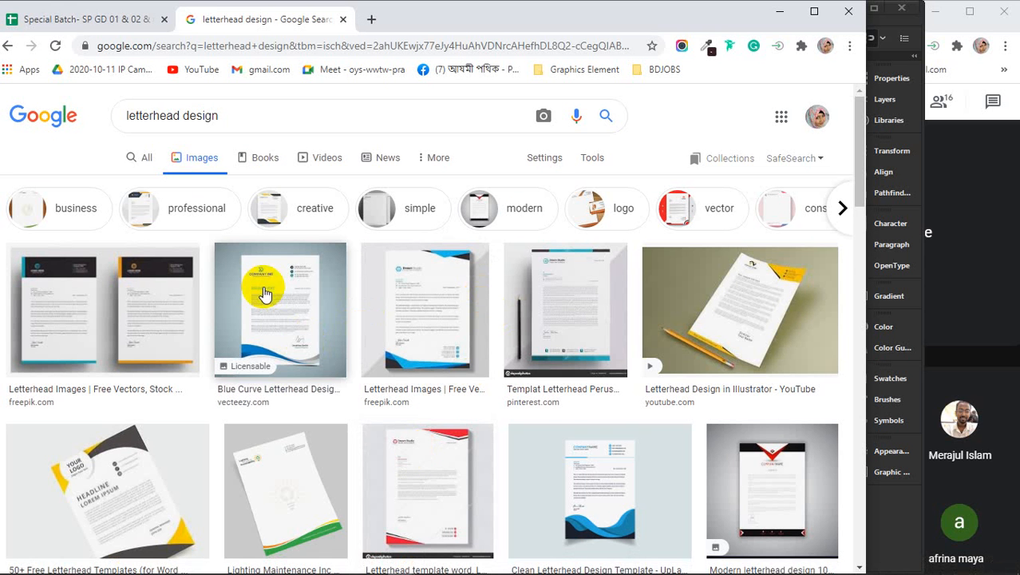
{"action": "left_click_drag", "start_coordinate": [183, 115], "coordinate": [67, 115]}
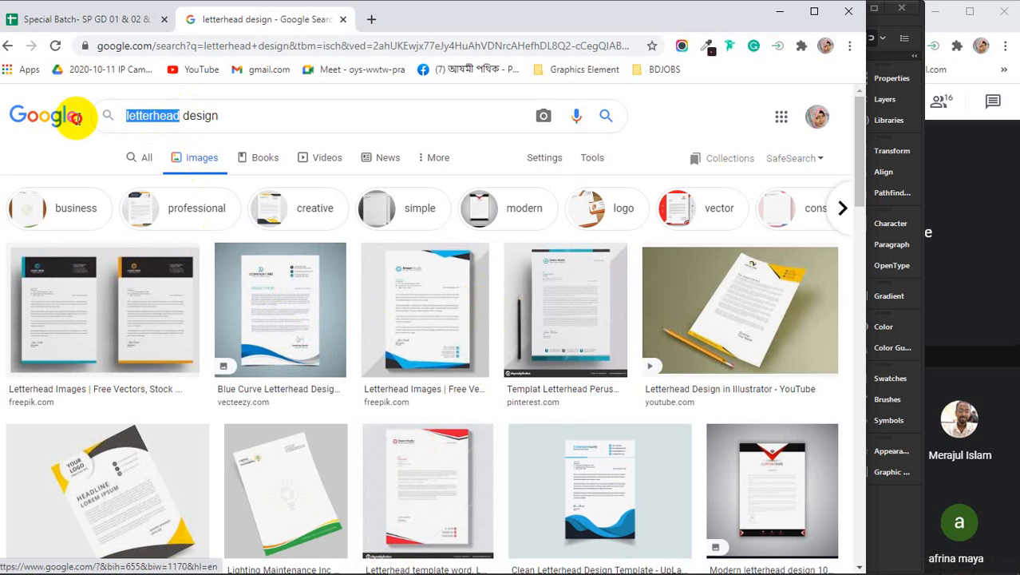
{"action": "type", "text": "envelop"}
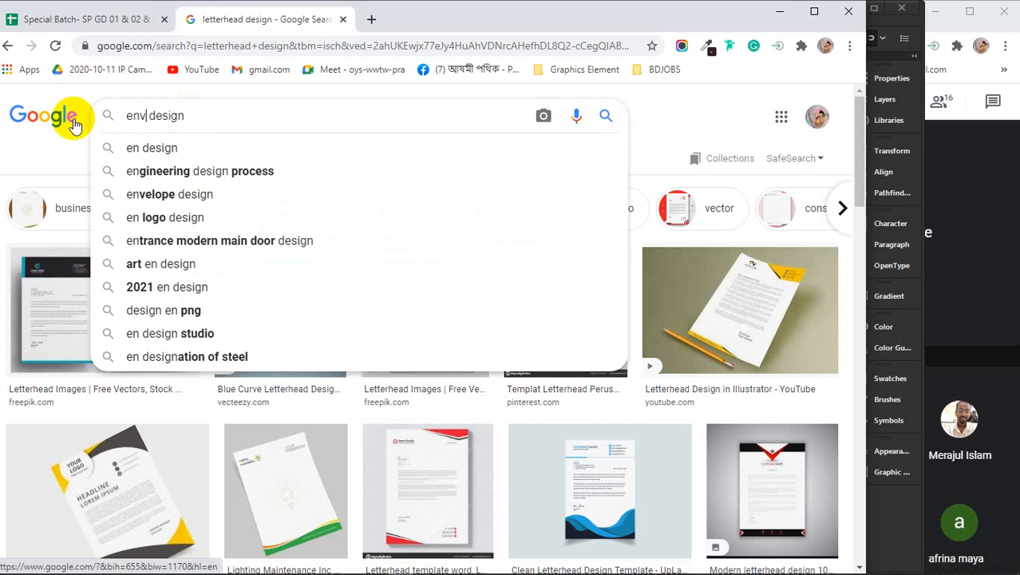
{"action": "type", "text": "e"}
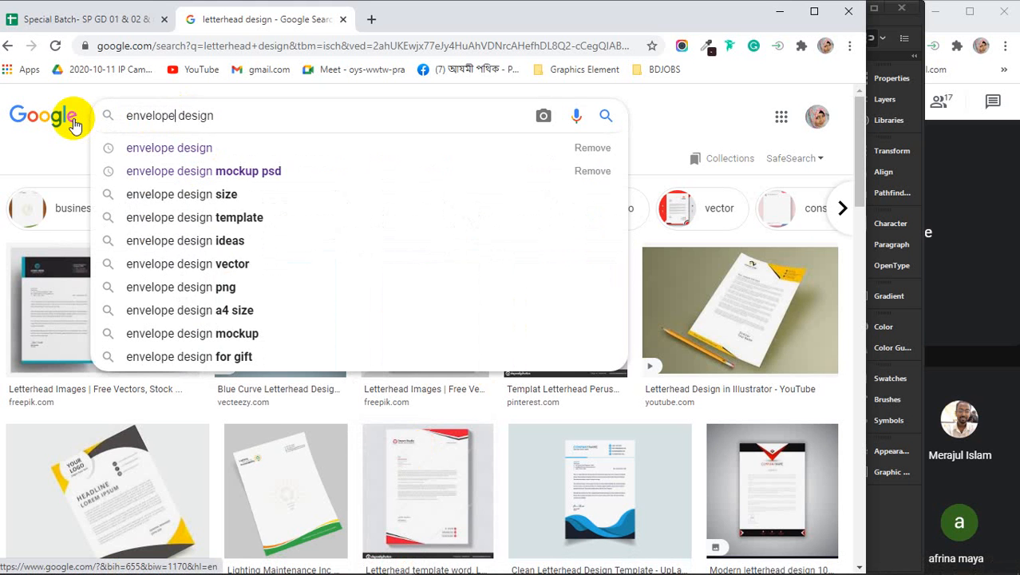
{"action": "key", "text": "Return"}
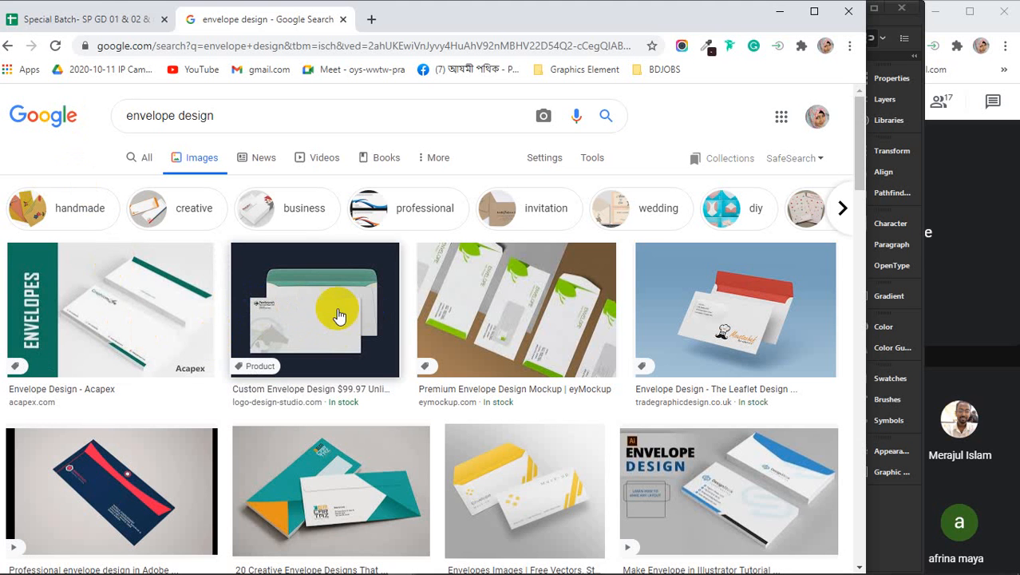
- Browse the envelope results, preview the blue pixel-pattern set and the related navy-patterned 123RF envelope set, and return to Illustrator
{"action": "scroll", "coordinate": [517, 335], "scroll_direction": "down", "scroll_amount": 10}
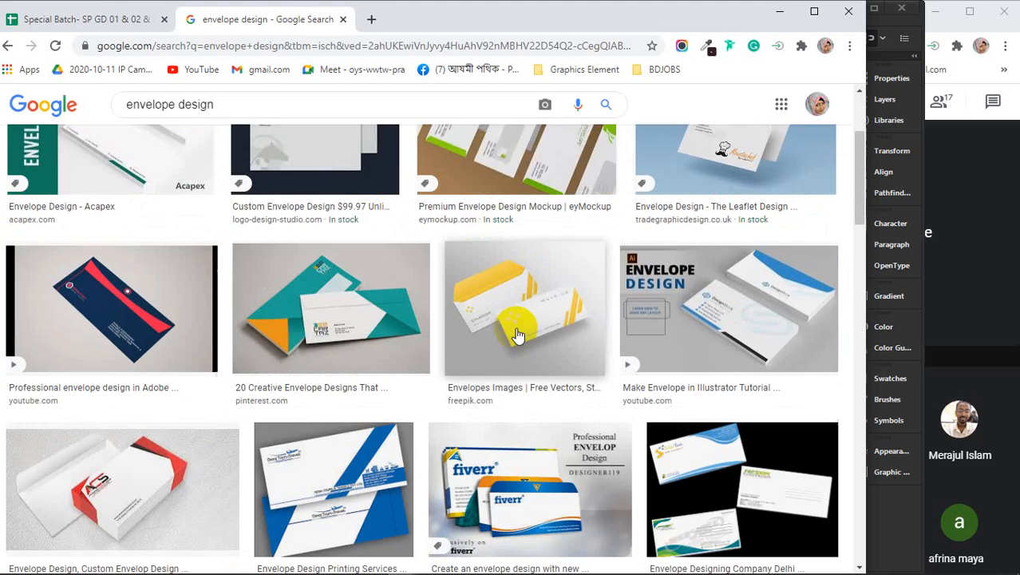
{"action": "scroll", "coordinate": [517, 335], "scroll_direction": "down", "scroll_amount": 1}
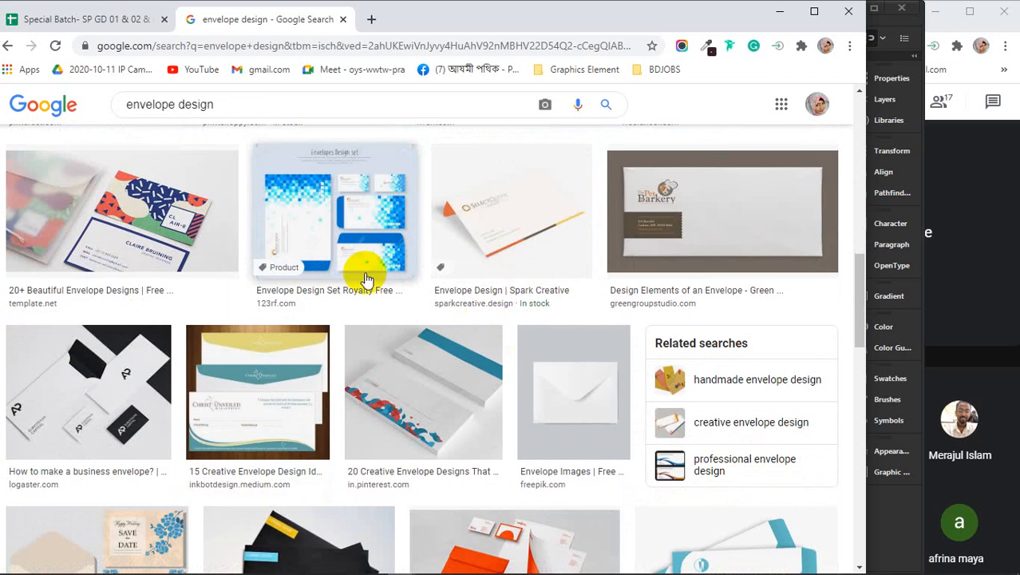
{"action": "left_click", "coordinate": [341, 229]}
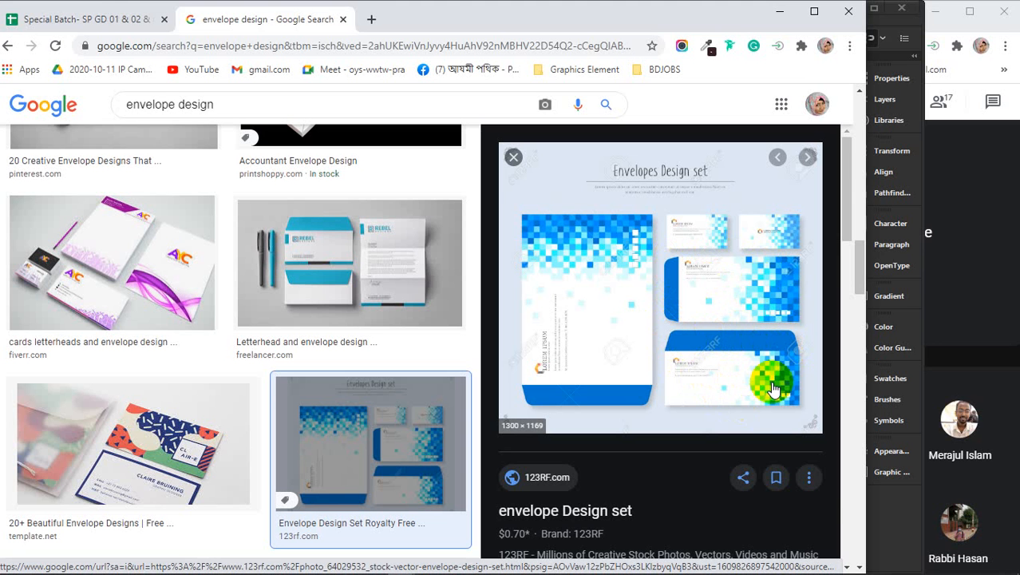
{"action": "scroll", "coordinate": [743, 379], "scroll_direction": "down", "scroll_amount": 5}
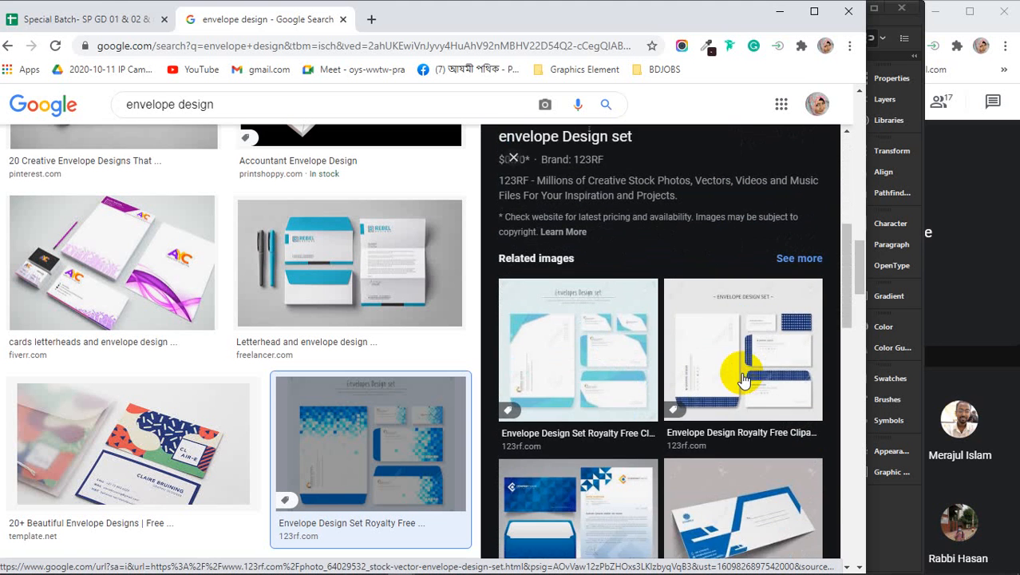
{"action": "scroll", "coordinate": [742, 379], "scroll_direction": "down", "scroll_amount": 2}
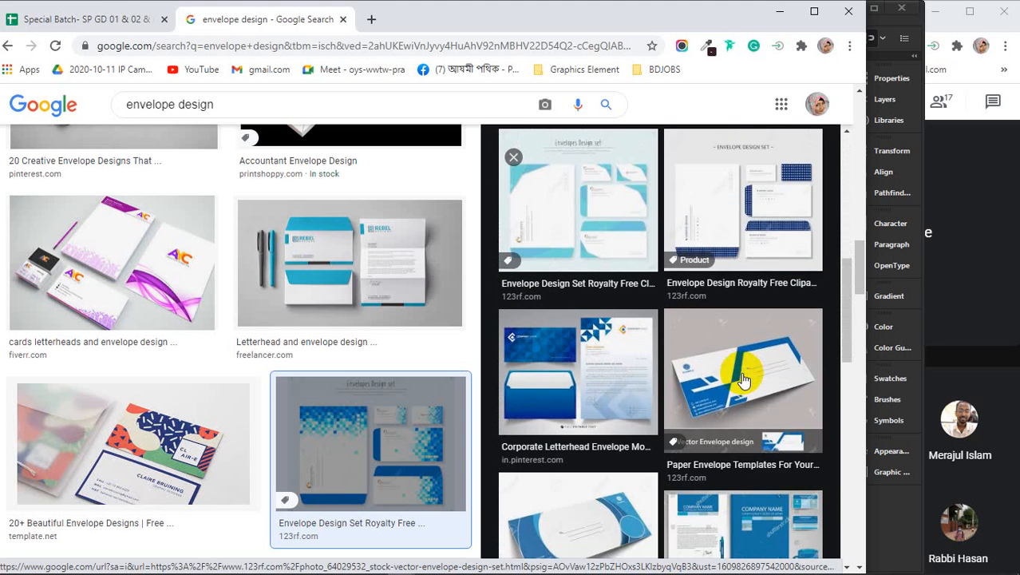
{"action": "left_click", "coordinate": [714, 214]}
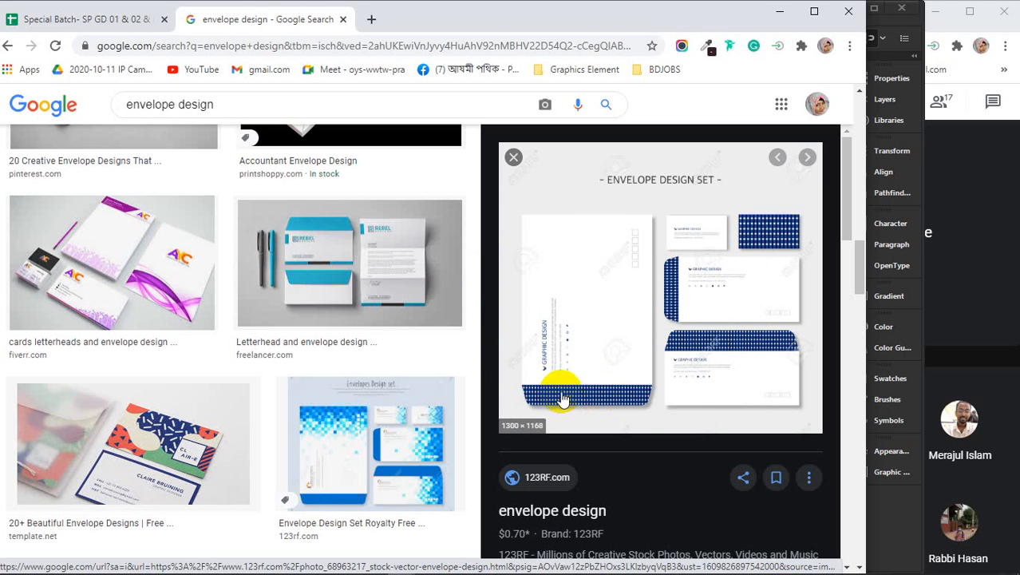
{"action": "left_click", "coordinate": [782, 16]}
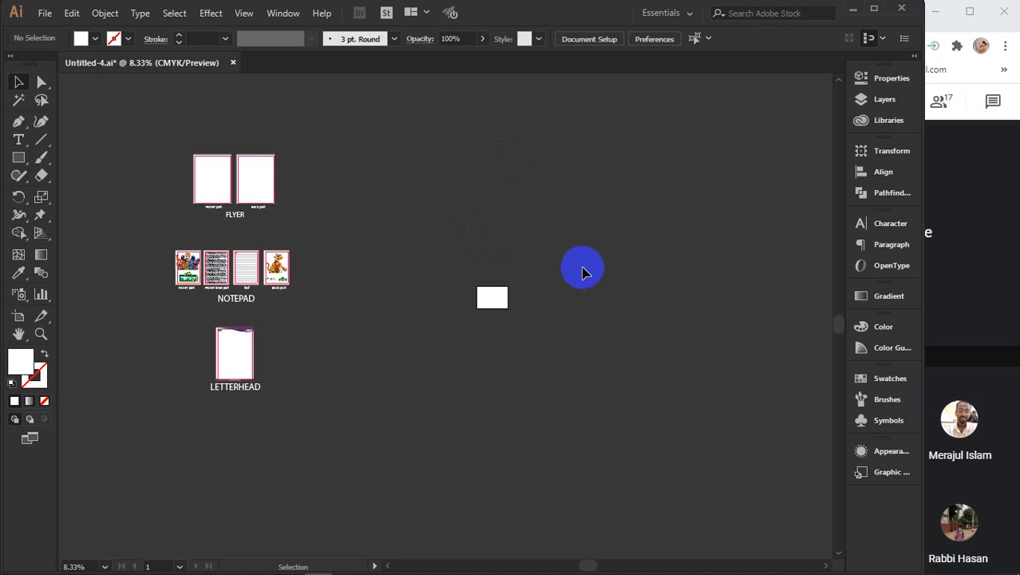
- Remove the brown bleed border from around the letterhead page and clear the selection
{"action": "scroll", "coordinate": [622, 304], "scroll_direction": "up", "scroll_amount": 3}
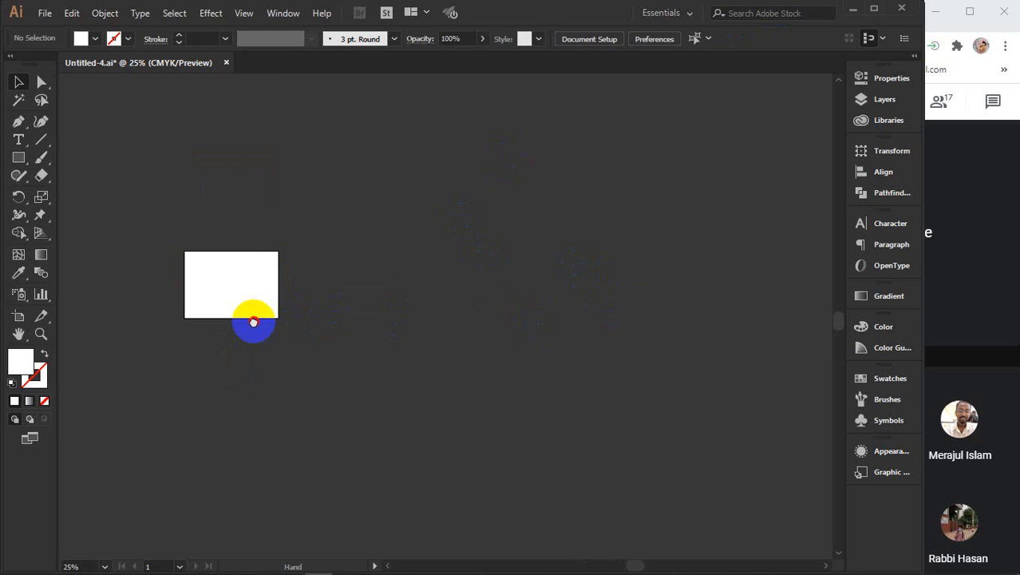
{"action": "left_click_drag", "start_coordinate": [253, 322], "coordinate": [478, 310]}
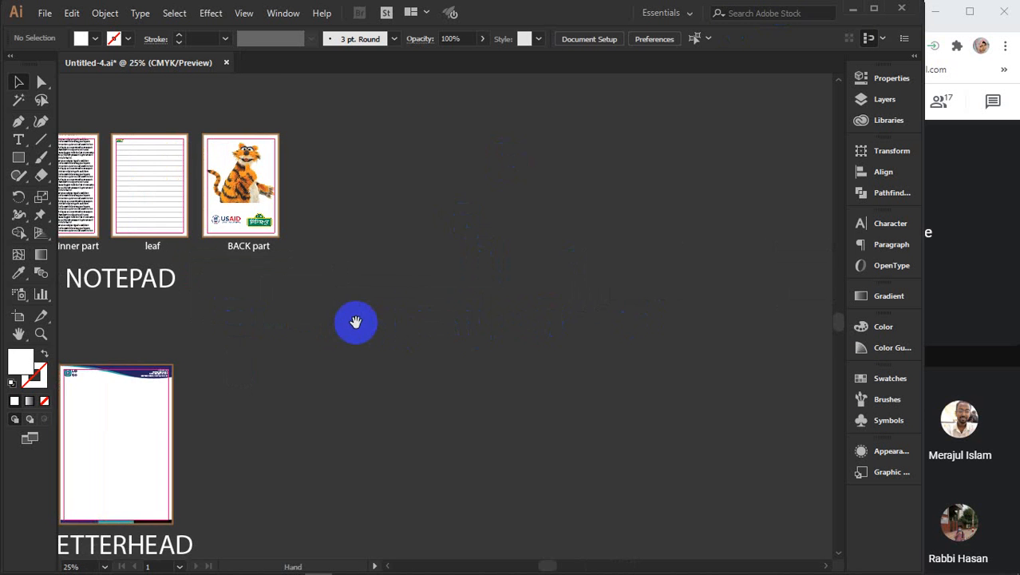
{"action": "left_click_drag", "start_coordinate": [356, 321], "coordinate": [368, 300]}
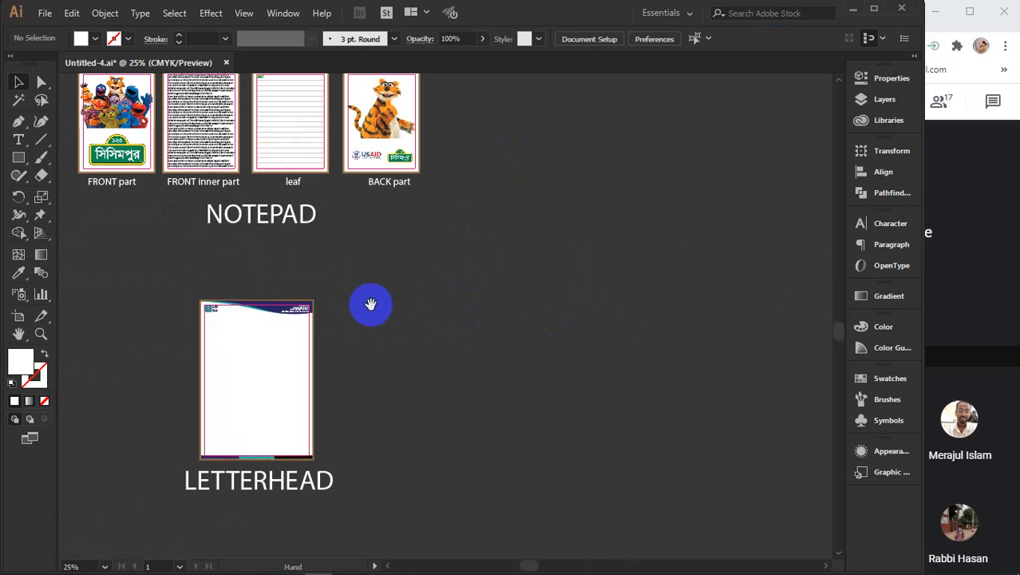
{"action": "left_click", "coordinate": [264, 391]}
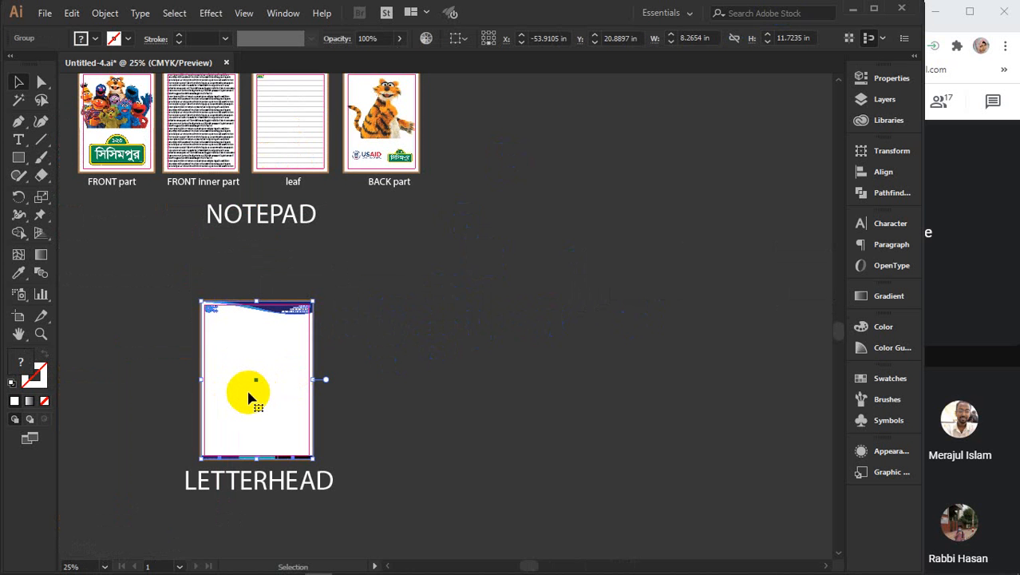
{"action": "scroll", "coordinate": [248, 397], "scroll_direction": "up", "scroll_amount": 2}
{"action": "scroll", "coordinate": [311, 378], "scroll_direction": "left", "scroll_amount": 2}
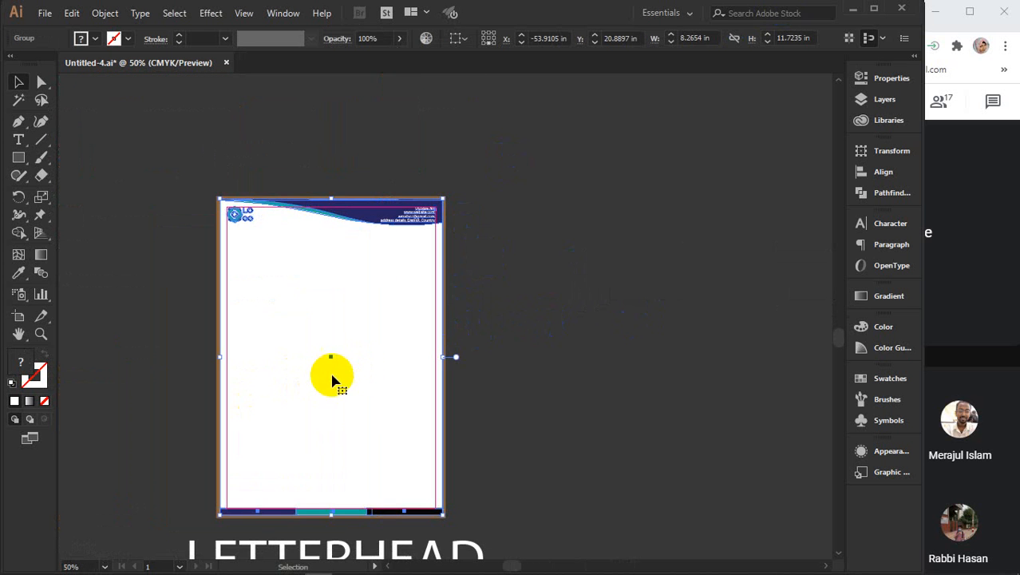
{"action": "scroll", "coordinate": [331, 379], "scroll_direction": "up", "scroll_amount": 1}
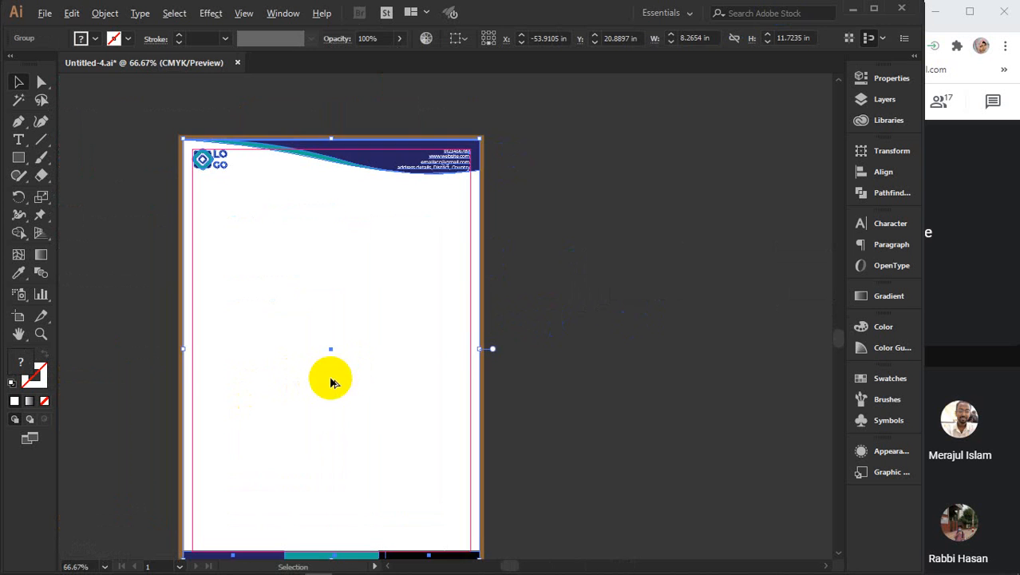
{"action": "left_click", "coordinate": [398, 141]}
{"action": "key", "text": "ctrl+shift+a"}
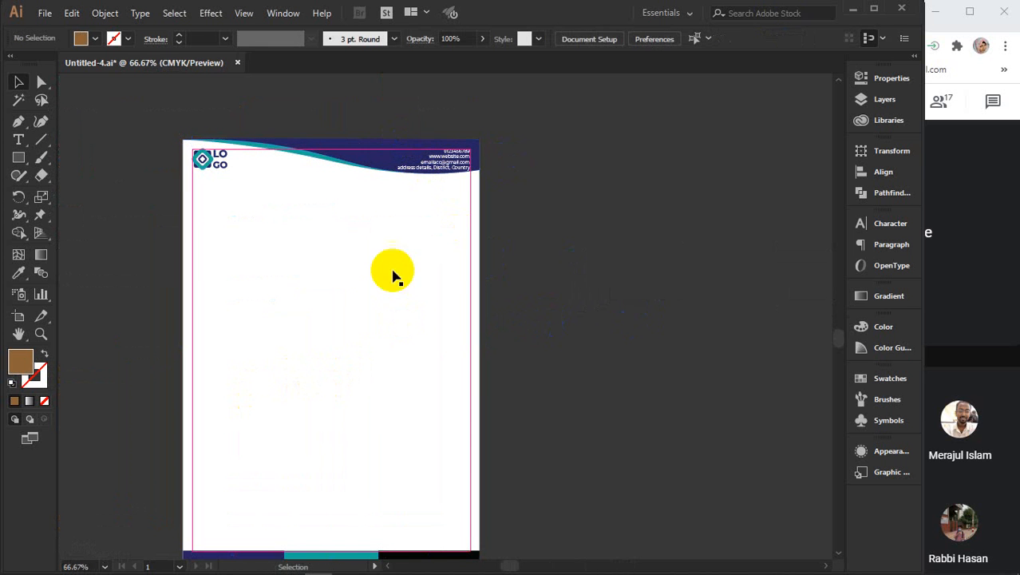
- Add a left-aligned area of placeholder text filling the letterhead body between the side margins, below the header and above the footer
{"action": "left_click", "coordinate": [19, 140]}
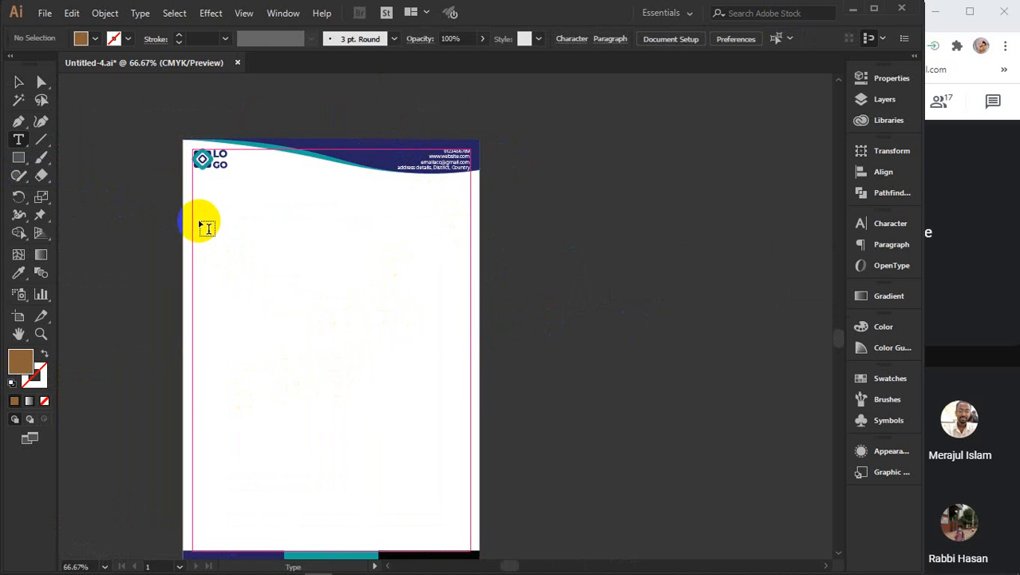
{"action": "left_click_drag", "start_coordinate": [193, 198], "coordinate": [472, 539]}
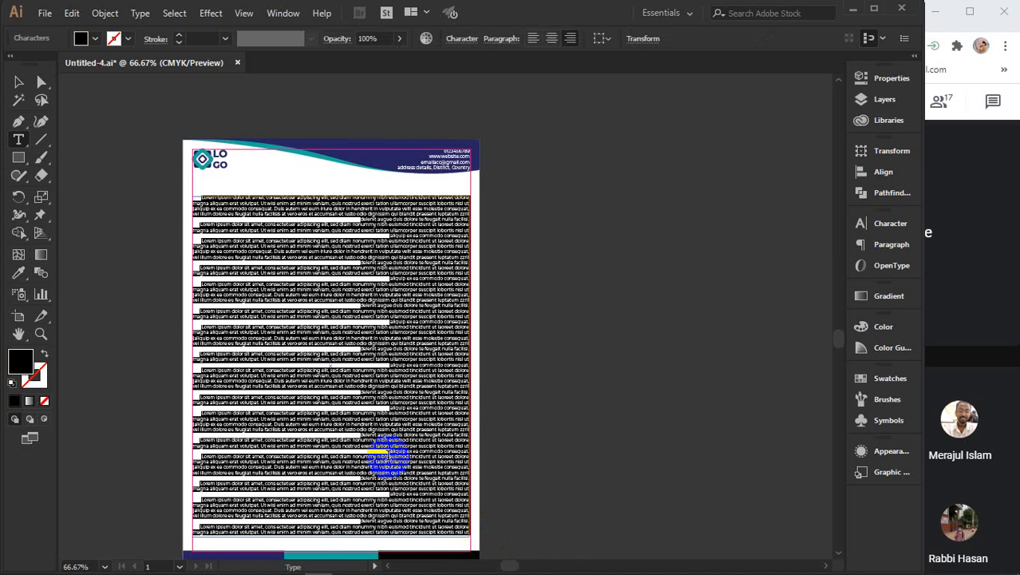
{"action": "left_click", "coordinate": [531, 40]}
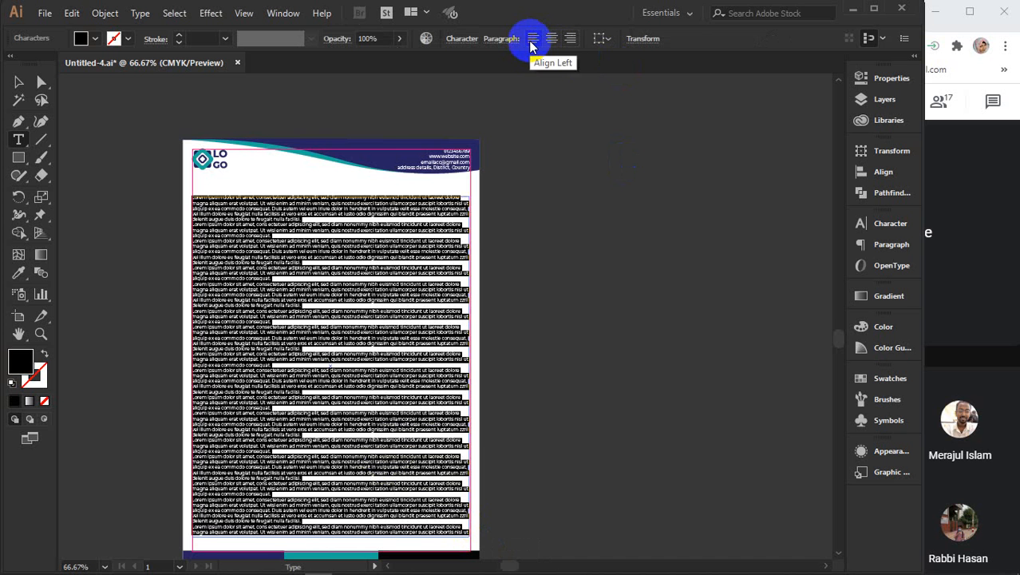
{"action": "key", "text": "BackSpace"}
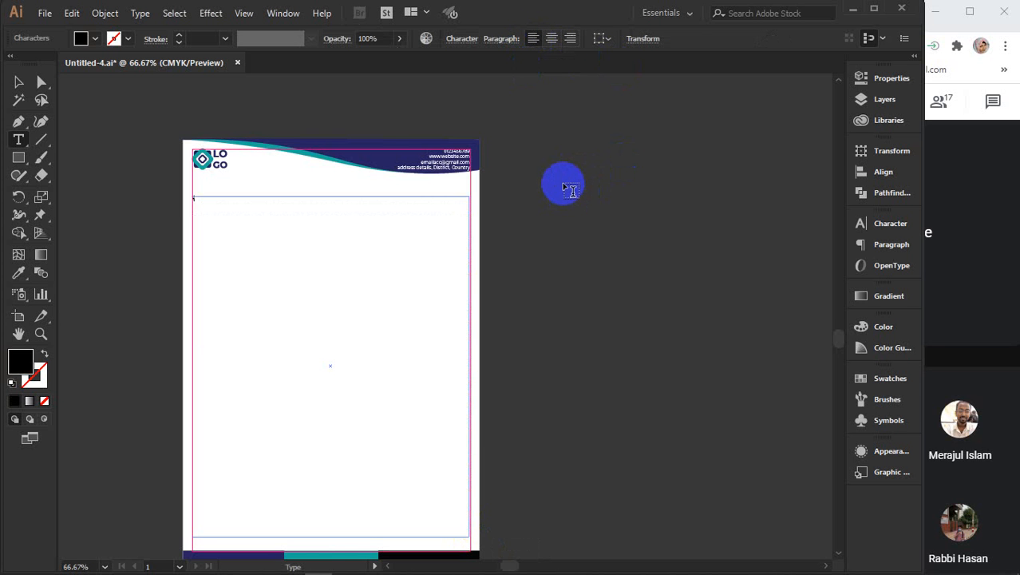
{"action": "key", "text": "ctrl+z"}
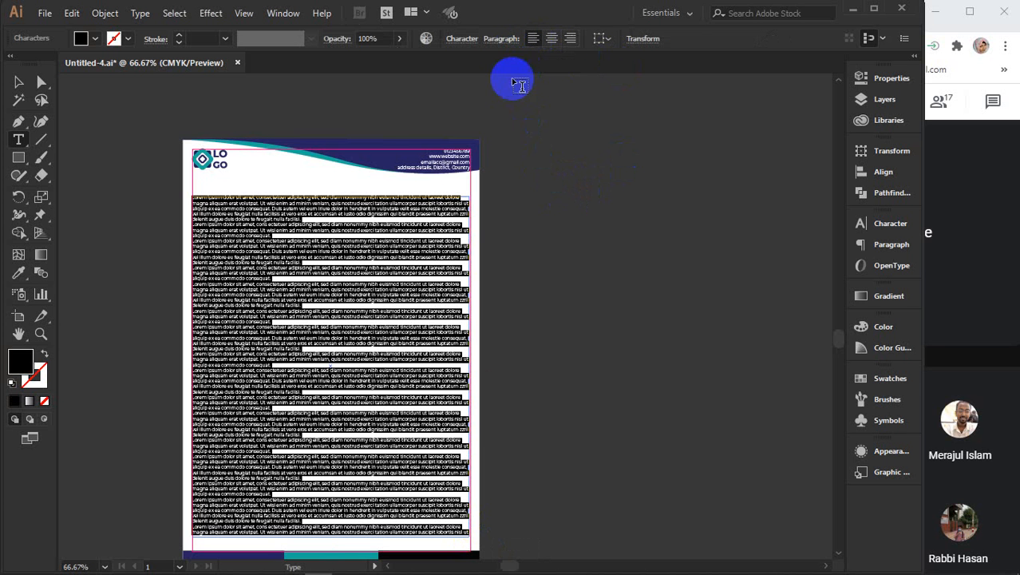
{"action": "left_click", "coordinate": [17, 82]}
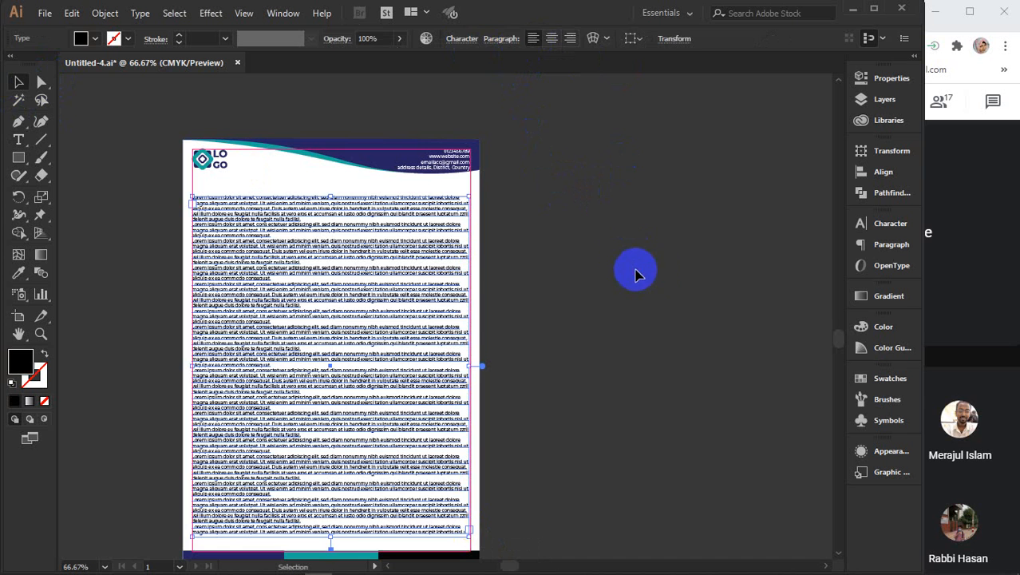
{"action": "left_click", "coordinate": [654, 275]}
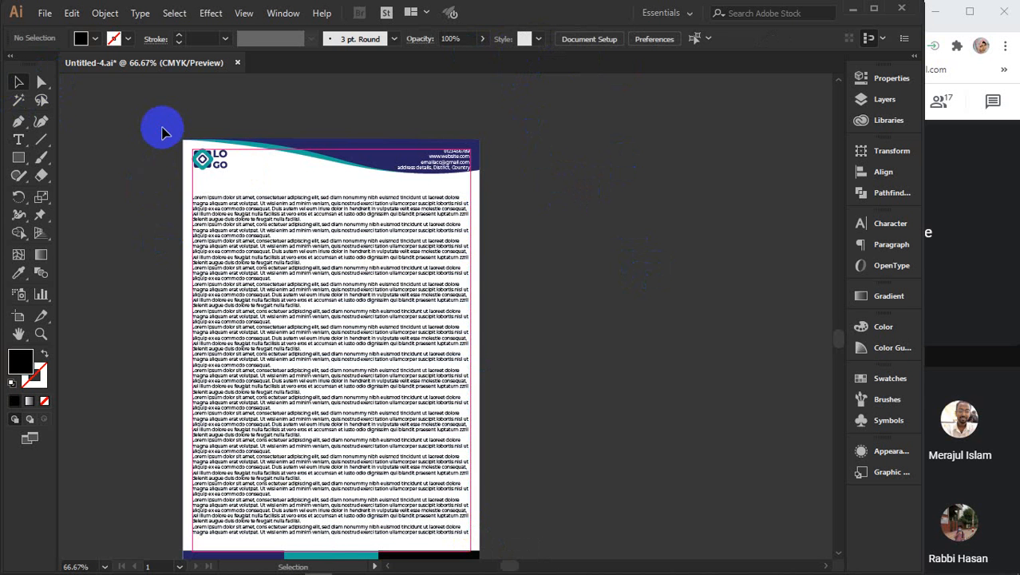
- Group the placeholder text with the letterhead artwork and select the combined group
{"action": "left_click_drag", "start_coordinate": [164, 127], "coordinate": [238, 217]}
{"action": "key", "text": "a"}
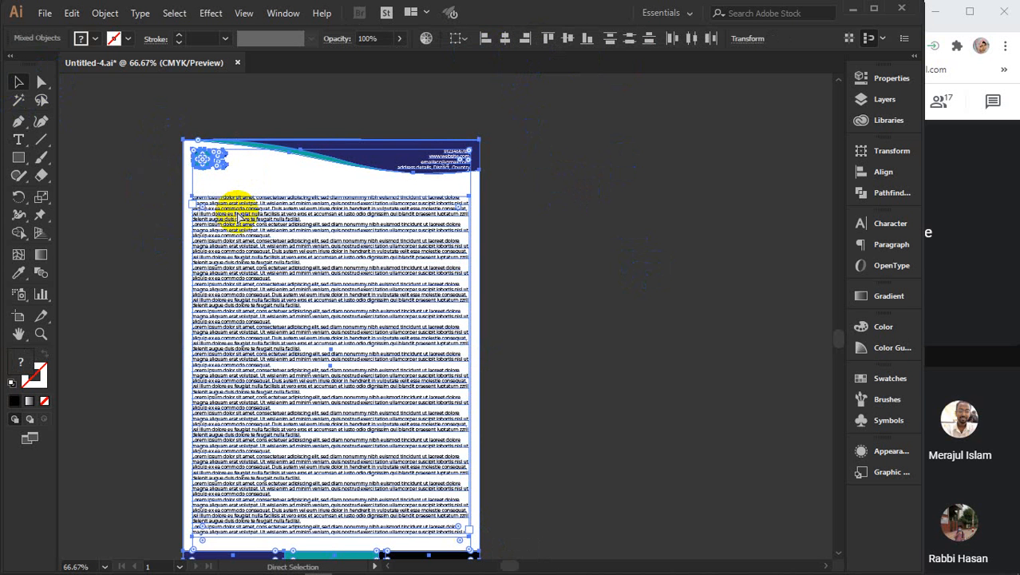
{"action": "key", "text": "ctrl+g"}
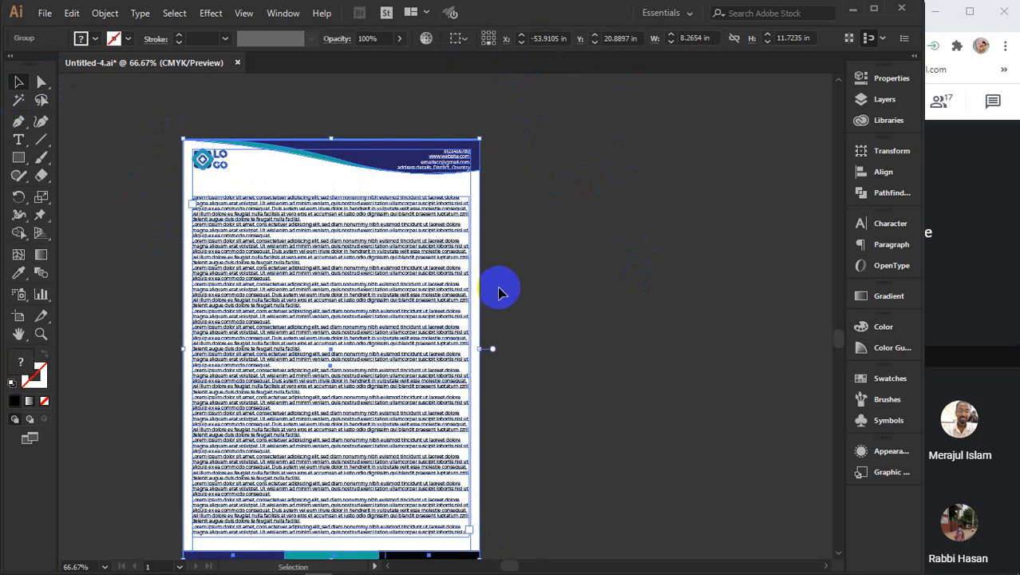
{"action": "left_click", "coordinate": [616, 269]}
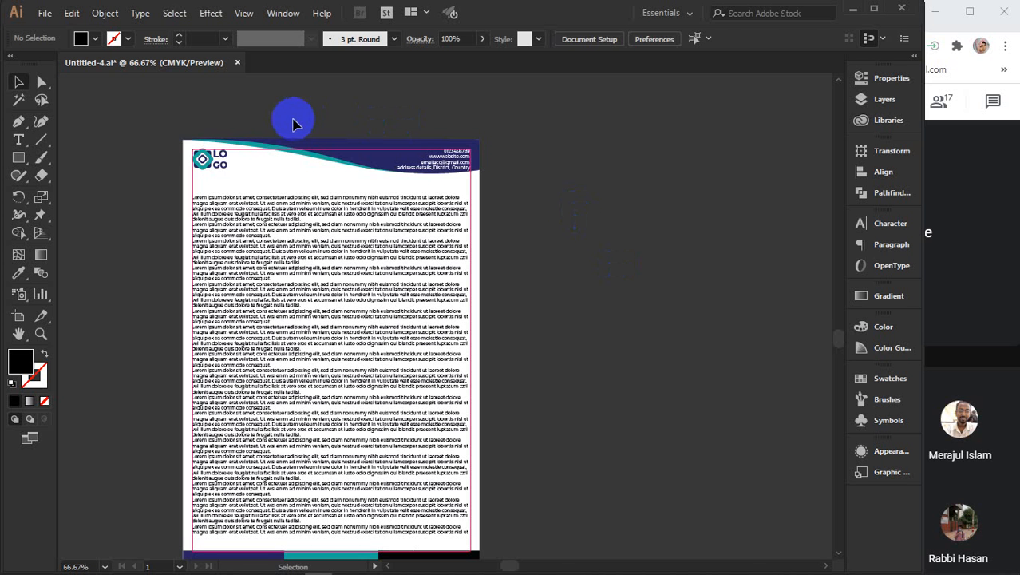
{"action": "left_click", "coordinate": [310, 206]}
{"action": "left_click", "coordinate": [379, 162]}
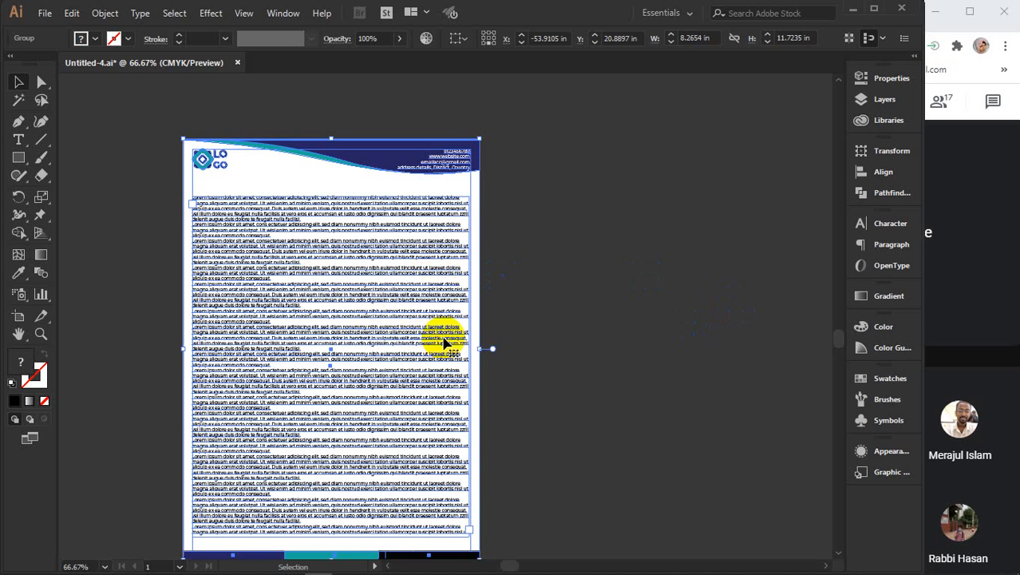
{"action": "scroll", "coordinate": [444, 342], "scroll_direction": "down", "scroll_amount": 1}
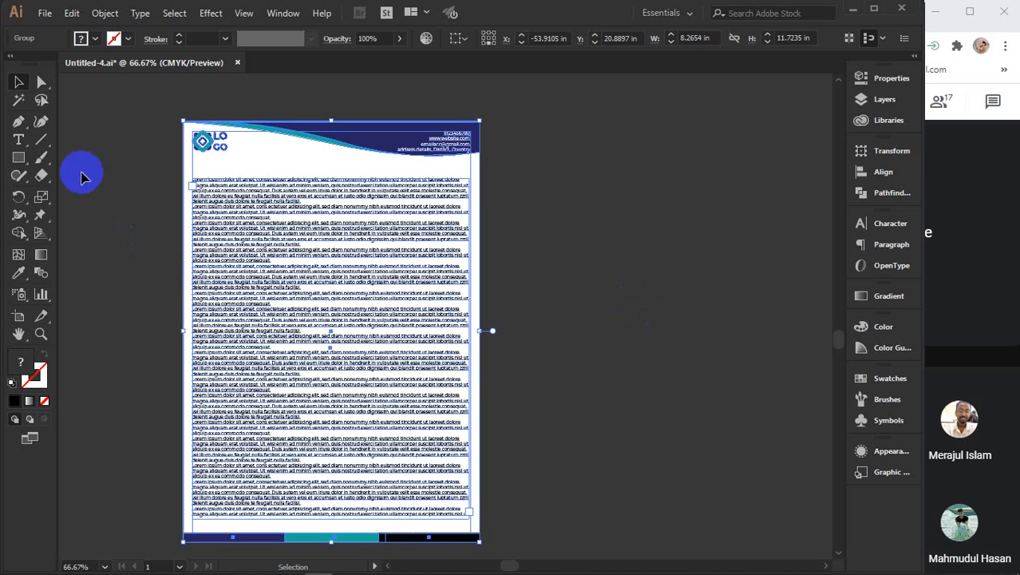
- Draw a horizontal line across the upper part of the letterhead, extending past both page edges, with a 1 pt white stroke
{"action": "left_click", "coordinate": [41, 141]}
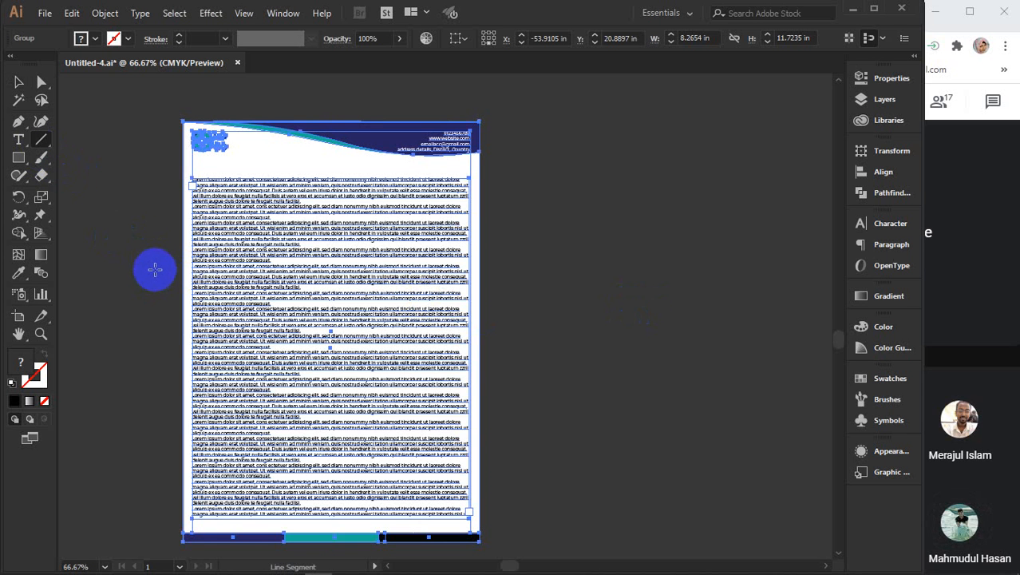
{"action": "left_click_drag", "start_coordinate": [149, 270], "coordinate": [591, 285]}
{"action": "key", "text": "v"}
{"action": "left_click", "coordinate": [14, 401]}
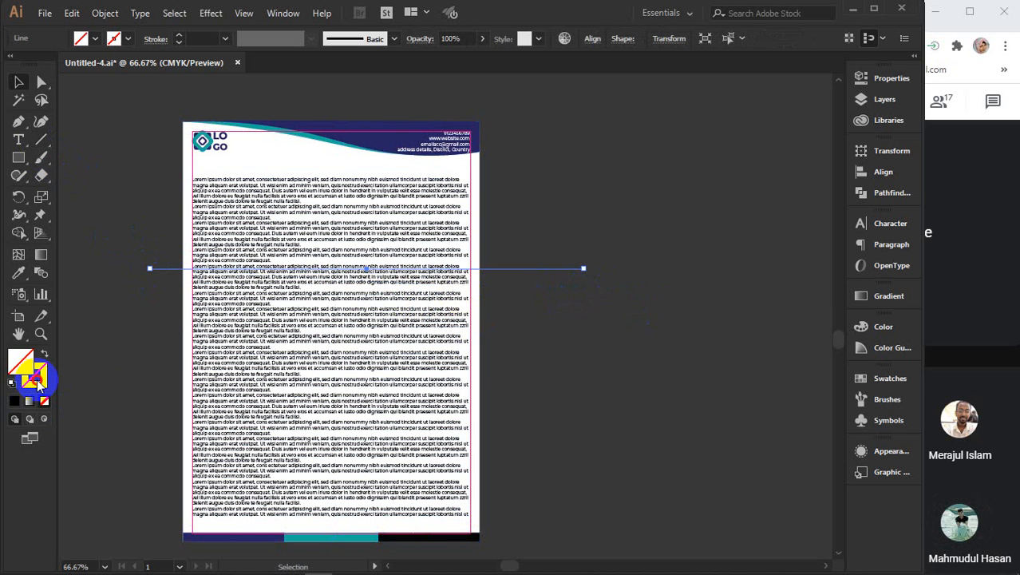
{"action": "left_click", "coordinate": [696, 421]}
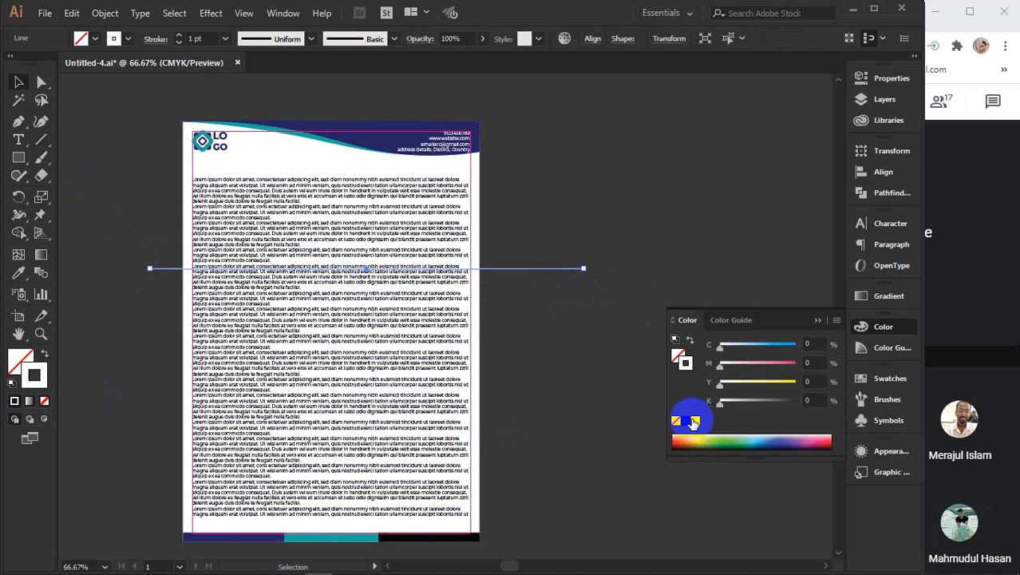
- Make the horizontal line's stroke black, duplicate it lower on the letterhead, and adjust both lines to mark the page's thirds
{"action": "left_click", "coordinate": [685, 420]}
{"action": "left_click", "coordinate": [816, 322]}
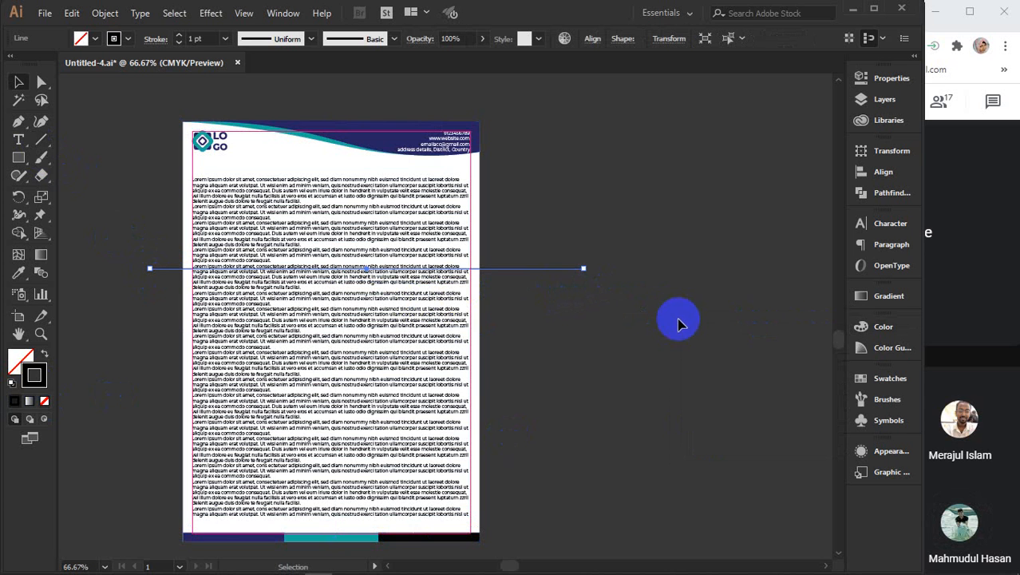
{"action": "left_click_drag", "start_coordinate": [539, 273], "coordinate": [522, 402]}
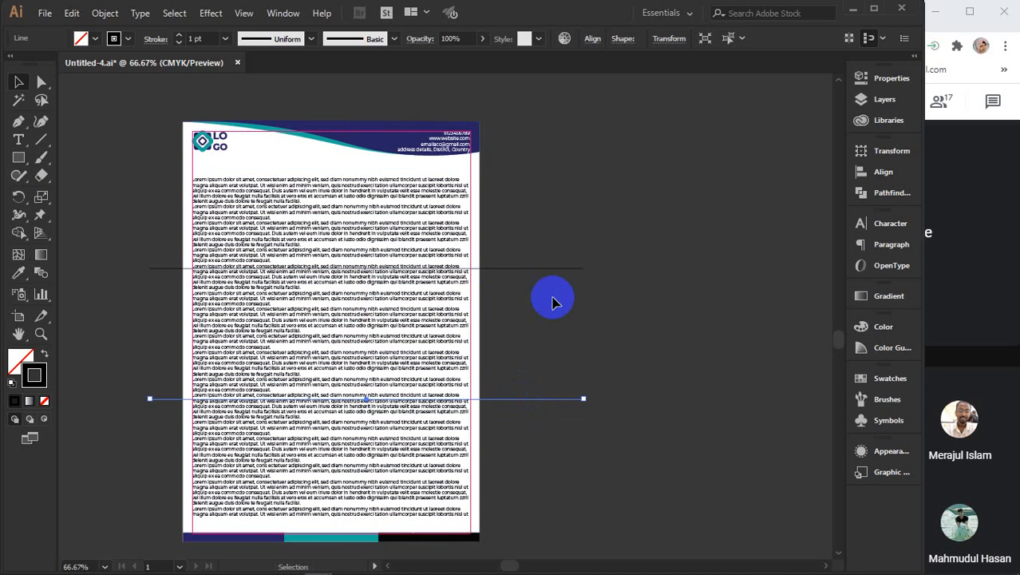
{"action": "left_click_drag", "start_coordinate": [534, 237], "coordinate": [599, 449]}
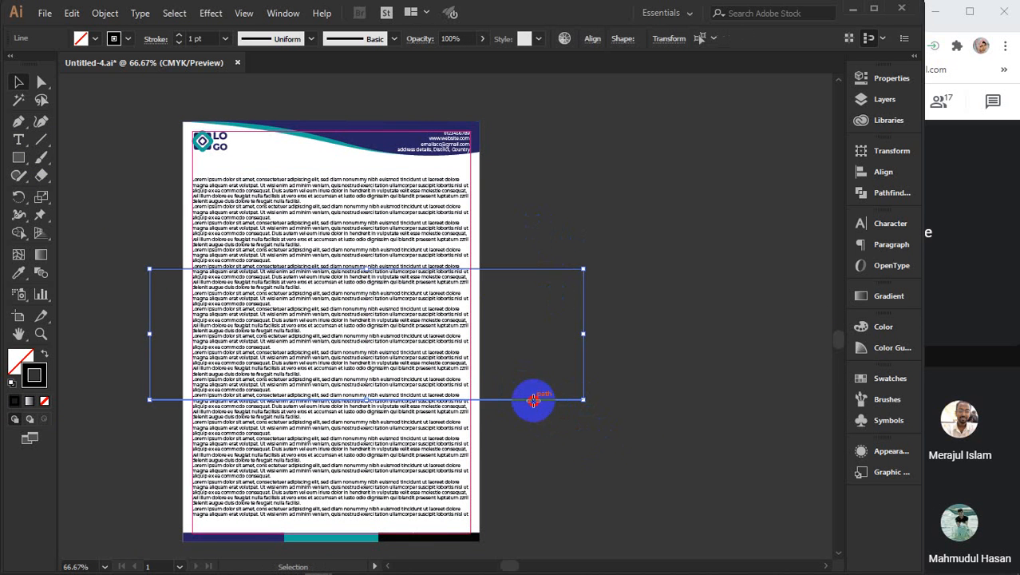
{"action": "left_click", "coordinate": [660, 354]}
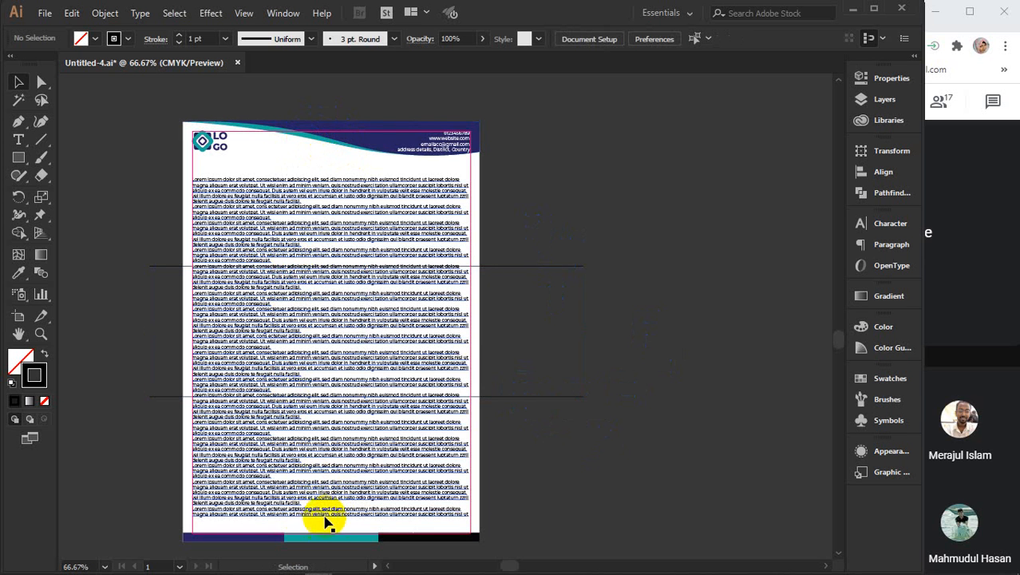
{"action": "left_click_drag", "start_coordinate": [499, 397], "coordinate": [499, 406]}
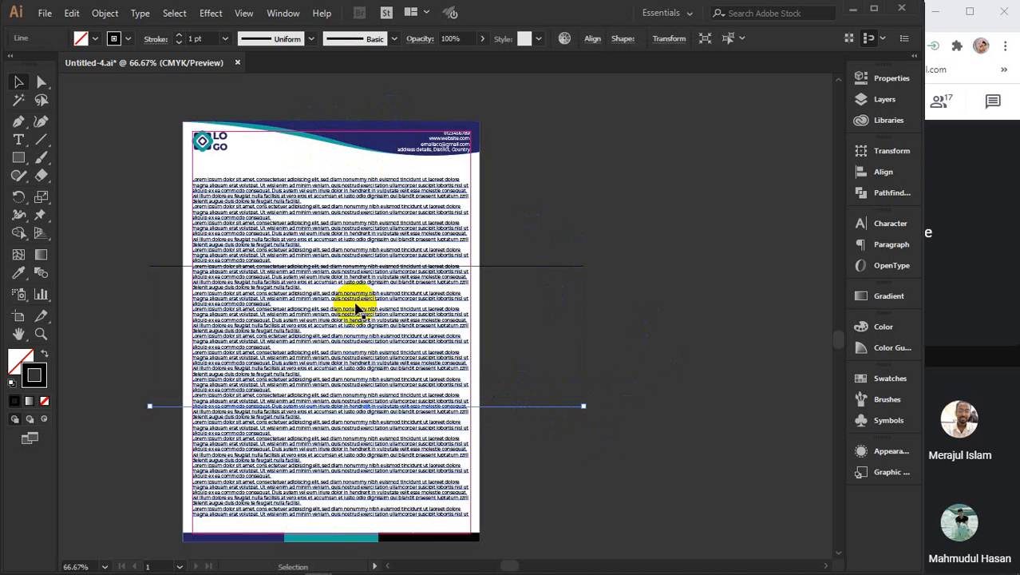
- Delete both horizontal lines across the letterhead
{"action": "left_click", "coordinate": [619, 347]}
{"action": "left_click_drag", "start_coordinate": [519, 227], "coordinate": [617, 457]}
{"action": "key", "text": "Delete"}
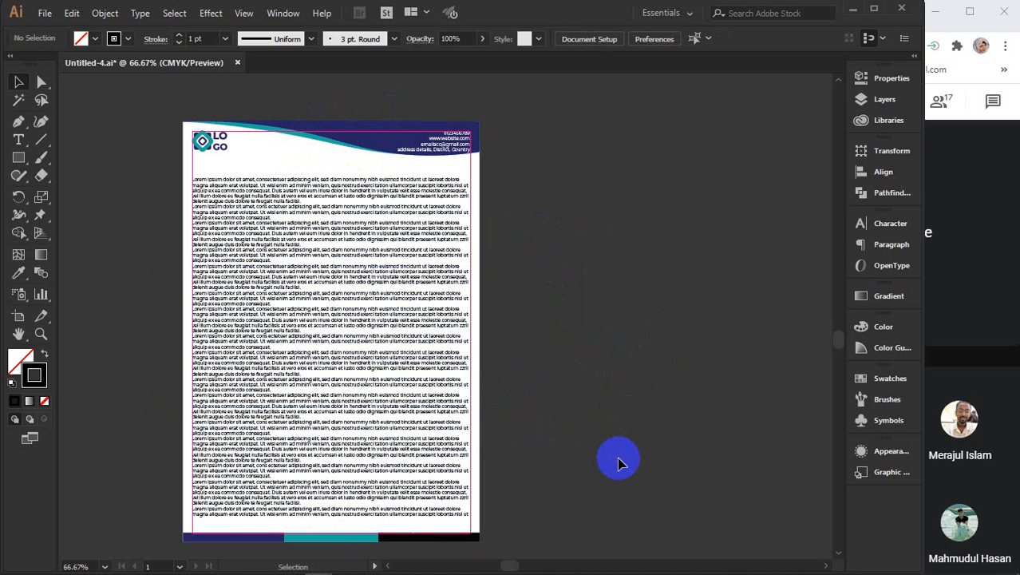
- Draw a rectangle spanning the full width of the letterhead over its middle third and fill it with black
{"action": "left_click", "coordinate": [359, 230]}
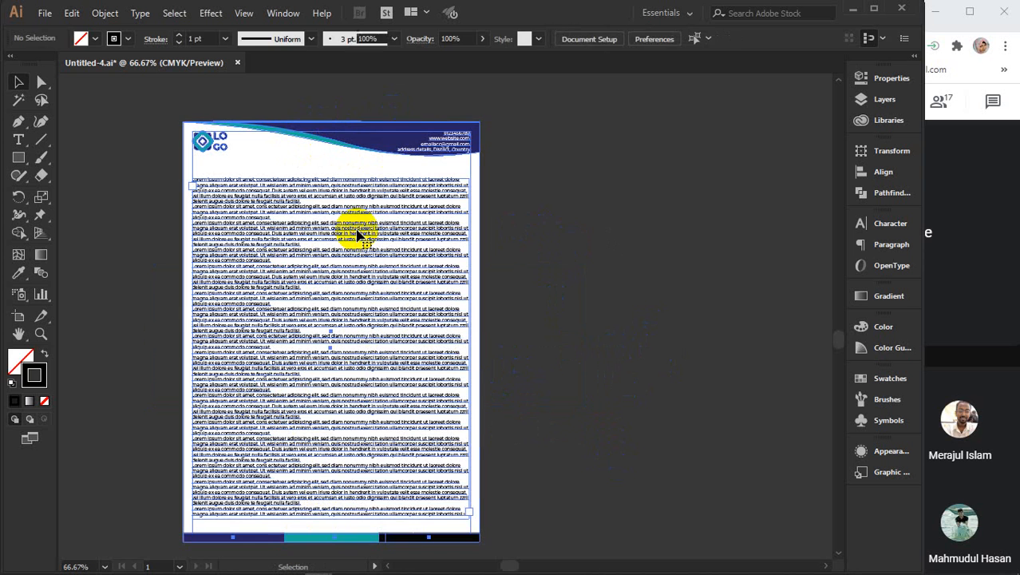
{"action": "left_click", "coordinate": [18, 157]}
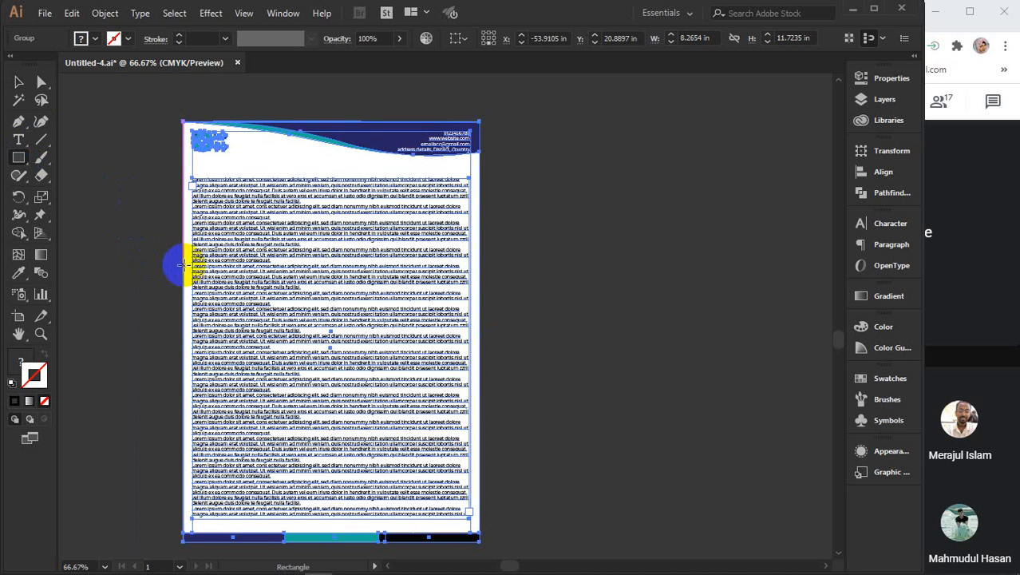
{"action": "left_click_drag", "start_coordinate": [182, 266], "coordinate": [478, 401]}
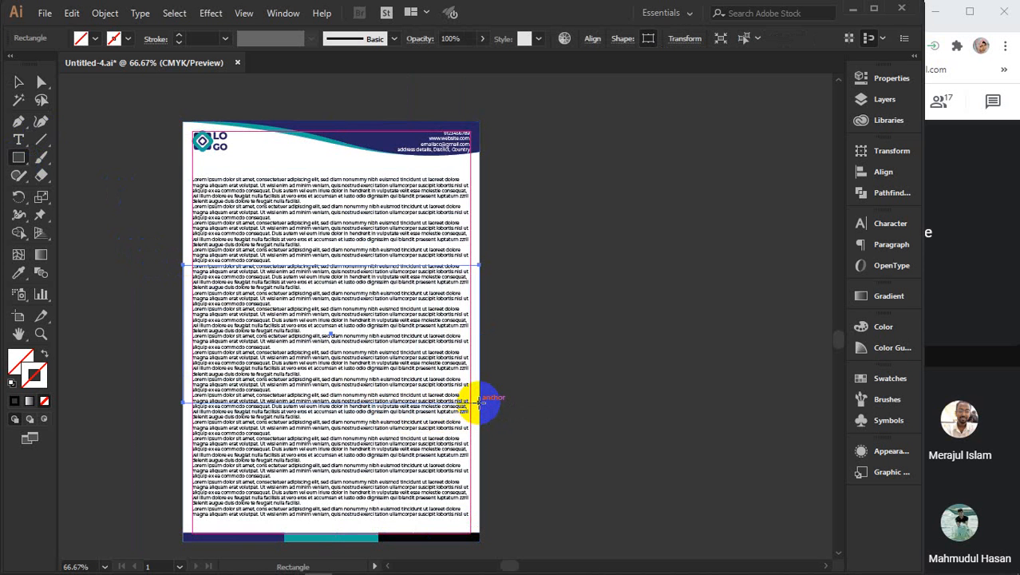
{"action": "key", "text": "v"}
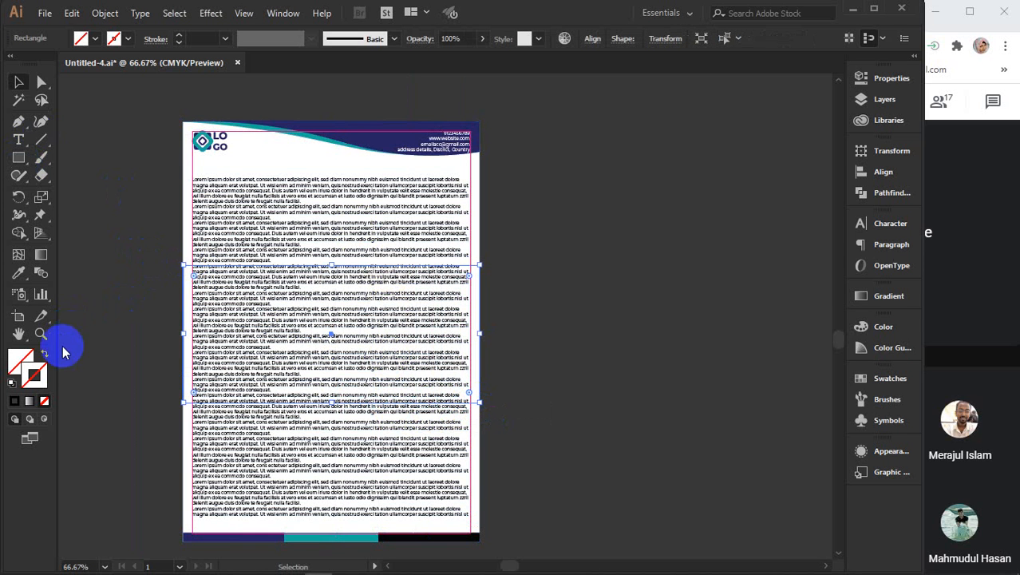
{"action": "left_click", "coordinate": [13, 356]}
{"action": "left_click", "coordinate": [14, 402]}
- Move the black rectangle off the letterhead into the empty canvas well to its right
{"action": "left_click_drag", "start_coordinate": [277, 341], "coordinate": [643, 333]}
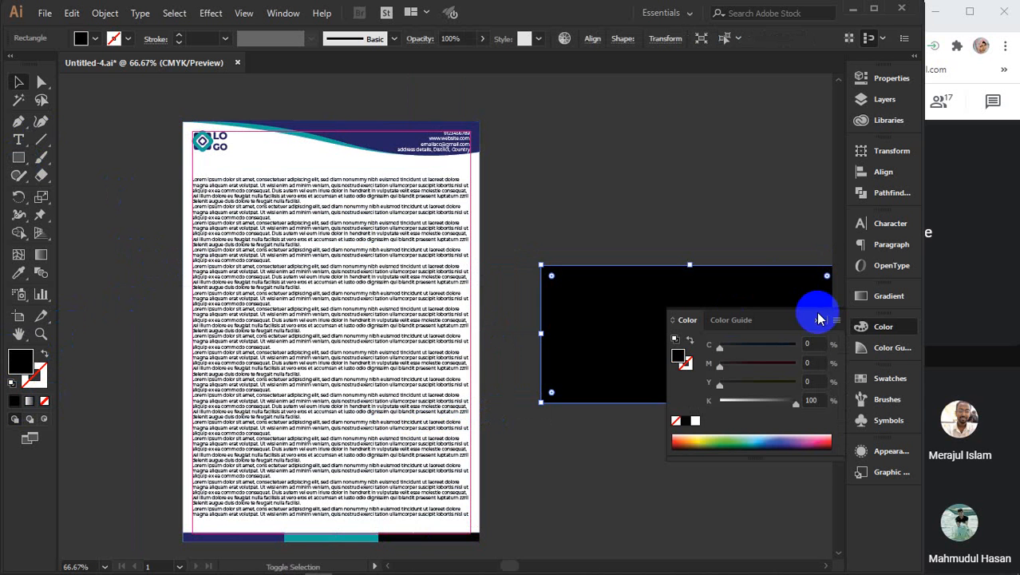
{"action": "left_click", "coordinate": [816, 319]}
{"action": "left_click_drag", "start_coordinate": [672, 371], "coordinate": [520, 385]}
{"action": "left_click_drag", "start_coordinate": [427, 328], "coordinate": [508, 332]}
{"action": "left_click_drag", "start_coordinate": [610, 347], "coordinate": [505, 343]}
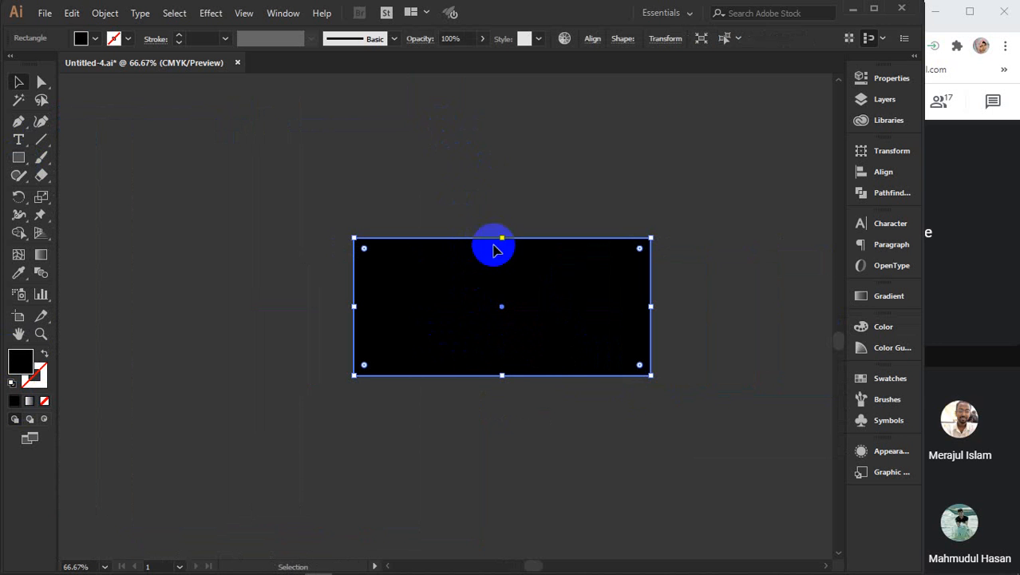
- Examine the black rectangle alongside the letterhead to compare it with the folded page
{"action": "left_click_drag", "start_coordinate": [218, 253], "coordinate": [494, 256]}
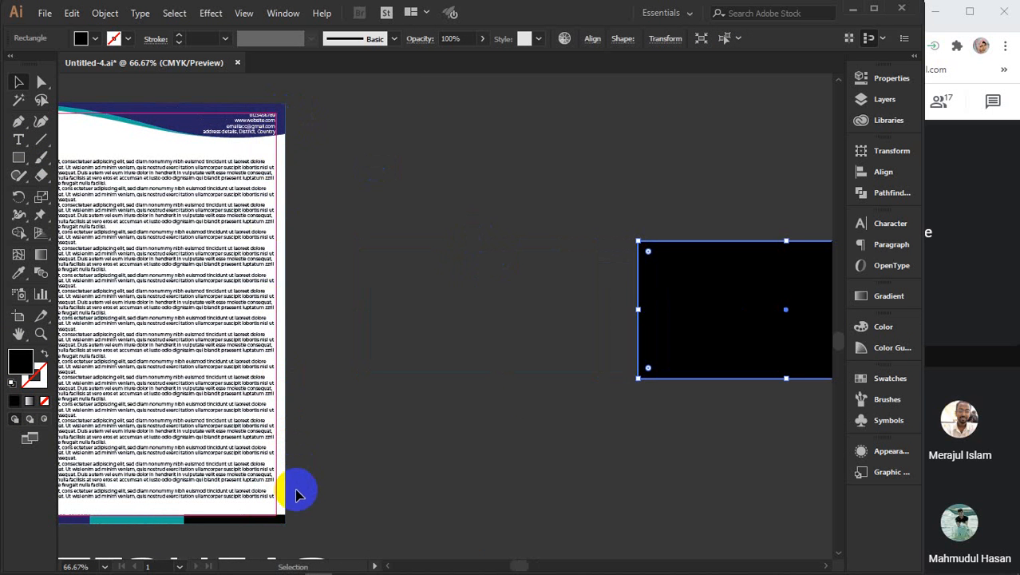
{"action": "left_click_drag", "start_coordinate": [472, 323], "coordinate": [348, 341]}
{"action": "left_click", "coordinate": [614, 285]}
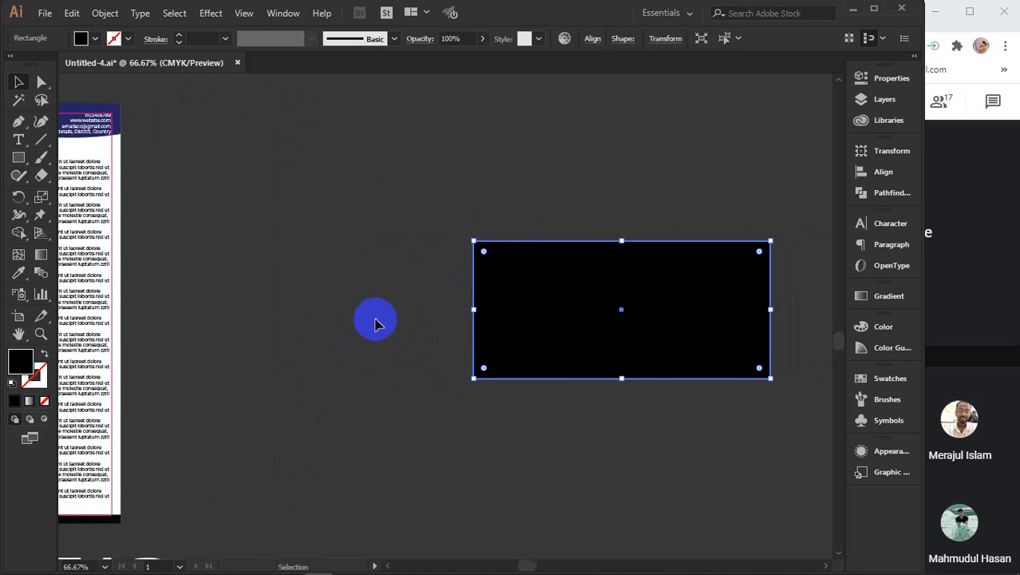
{"action": "key", "text": "space"}
{"action": "left_click_drag", "start_coordinate": [276, 299], "coordinate": [257, 298]}
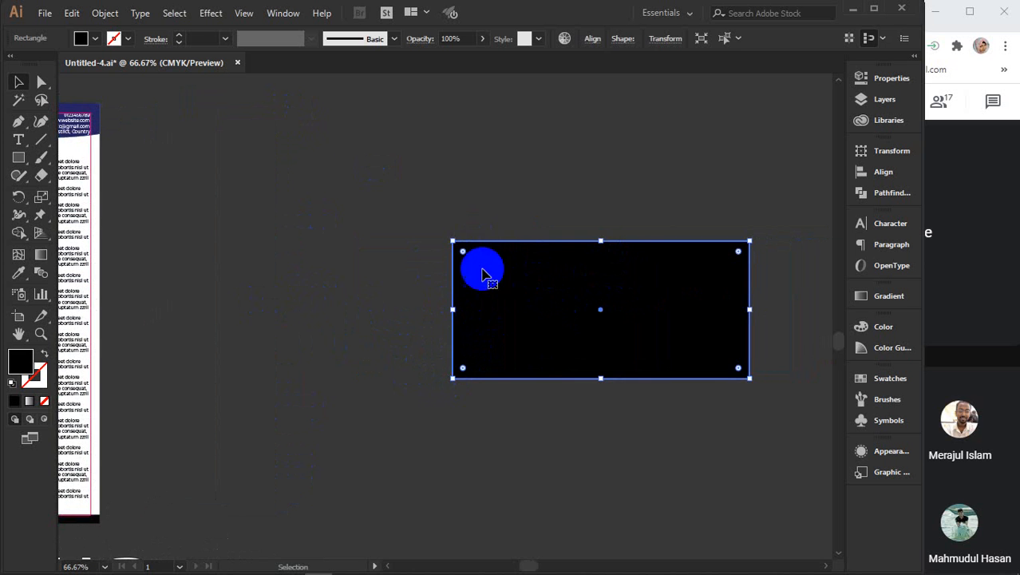
{"action": "key", "text": "space"}
{"action": "left_click_drag", "start_coordinate": [528, 310], "coordinate": [458, 307]}
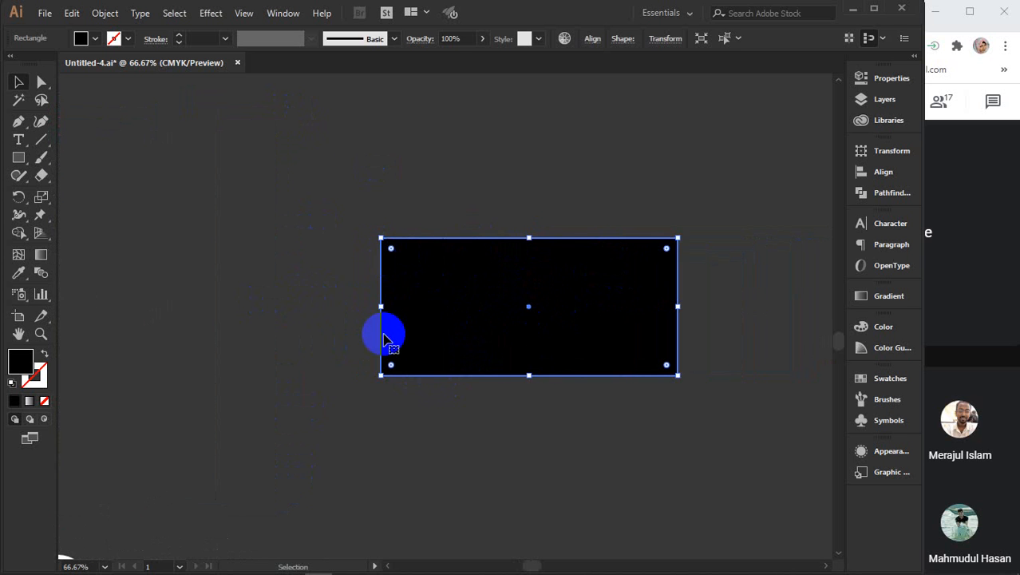
{"action": "key", "text": "space"}
{"action": "left_click_drag", "start_coordinate": [274, 285], "coordinate": [453, 298]}
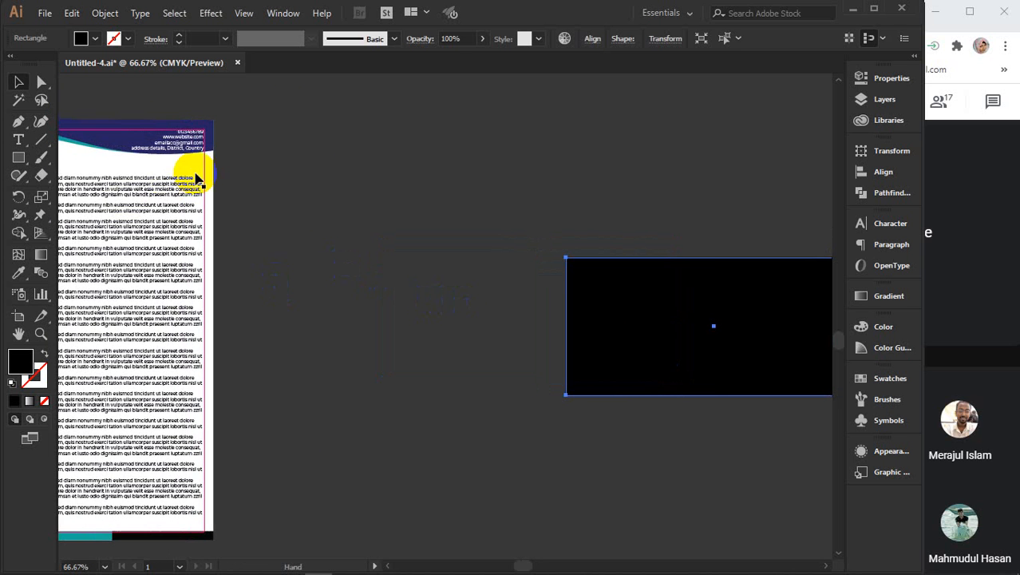
{"action": "key", "text": "space"}
{"action": "left_click_drag", "start_coordinate": [587, 337], "coordinate": [357, 307]}
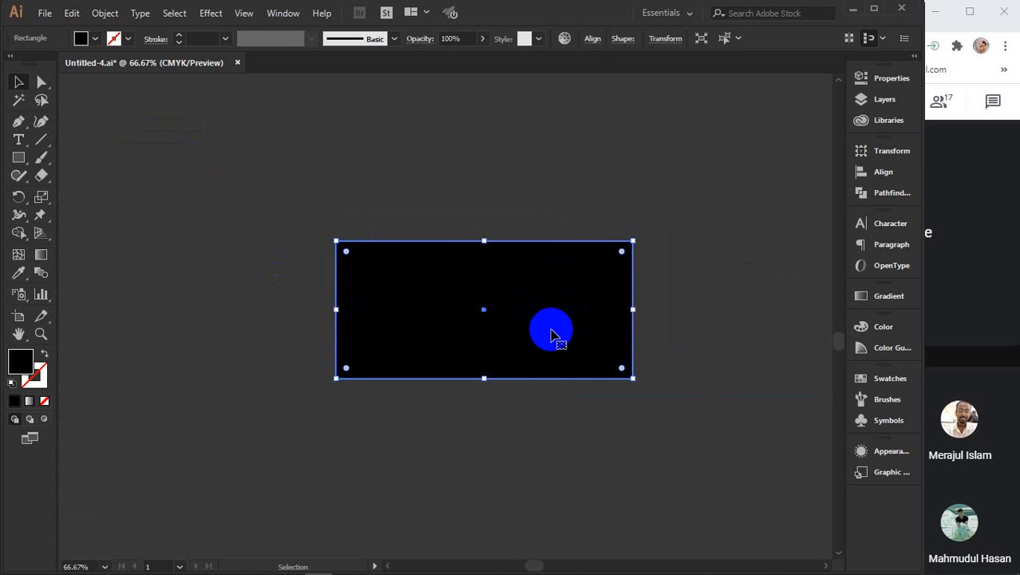
- Shift the black rectangle slightly up and left, duplicate it directly below, and fill the copy with yellow
{"action": "left_click_drag", "start_coordinate": [553, 335], "coordinate": [502, 296]}
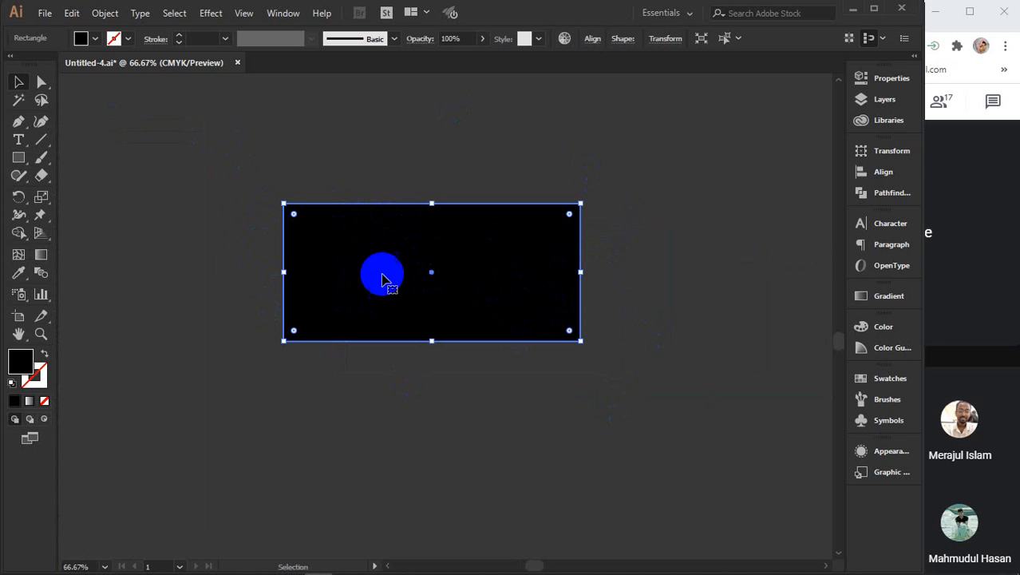
{"action": "left_click_drag", "start_coordinate": [412, 260], "coordinate": [409, 416]}
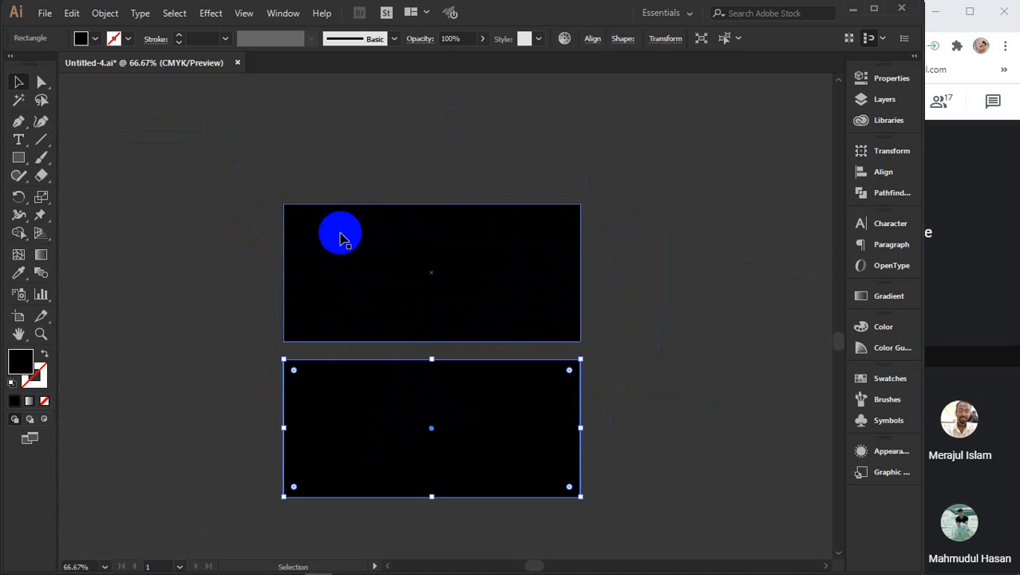
{"action": "left_click", "coordinate": [92, 38]}
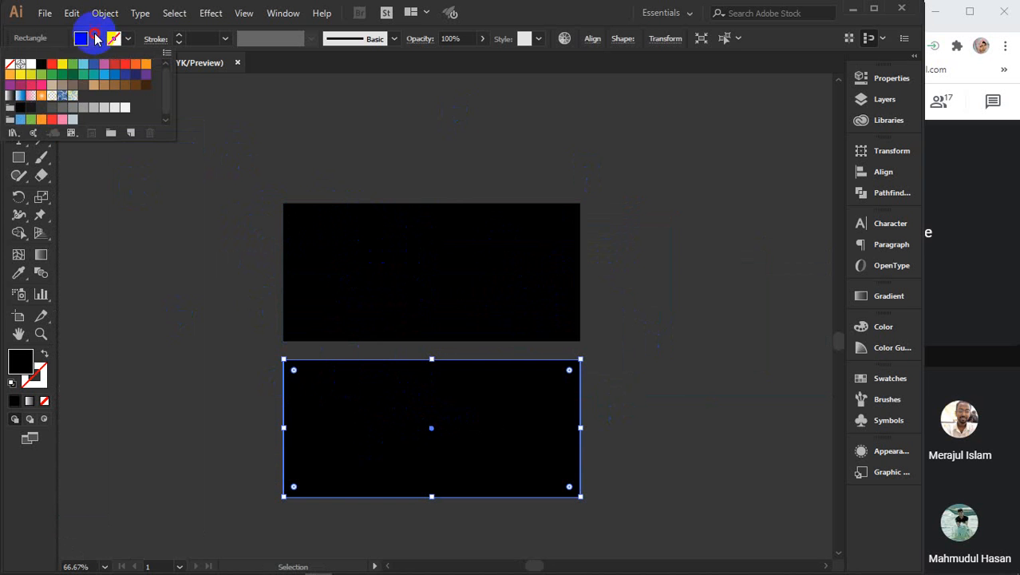
{"action": "left_click", "coordinate": [63, 64]}
{"action": "left_click", "coordinate": [693, 388]}
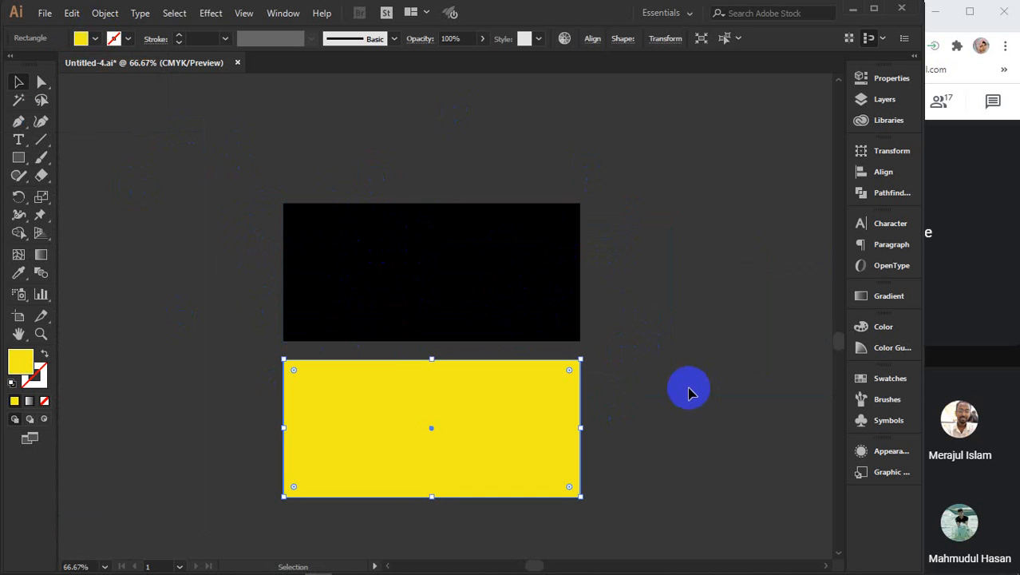
- Move the yellow rectangle straight up until its top edge slightly overlaps the bottom of the black rectangle
{"action": "scroll", "coordinate": [670, 380], "scroll_direction": "down", "scroll_amount": 3}
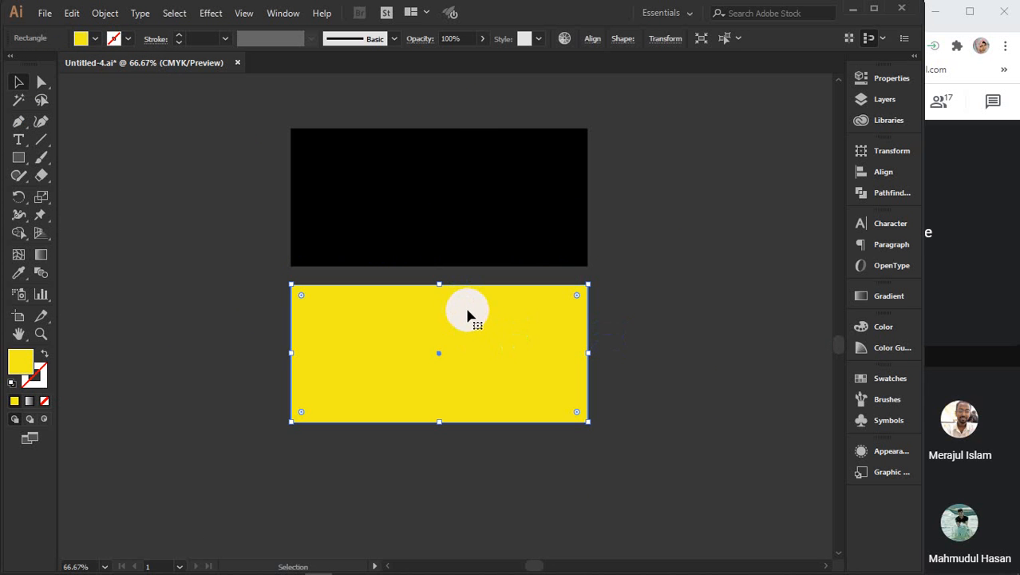
{"action": "left_click_drag", "start_coordinate": [465, 325], "coordinate": [465, 295]}
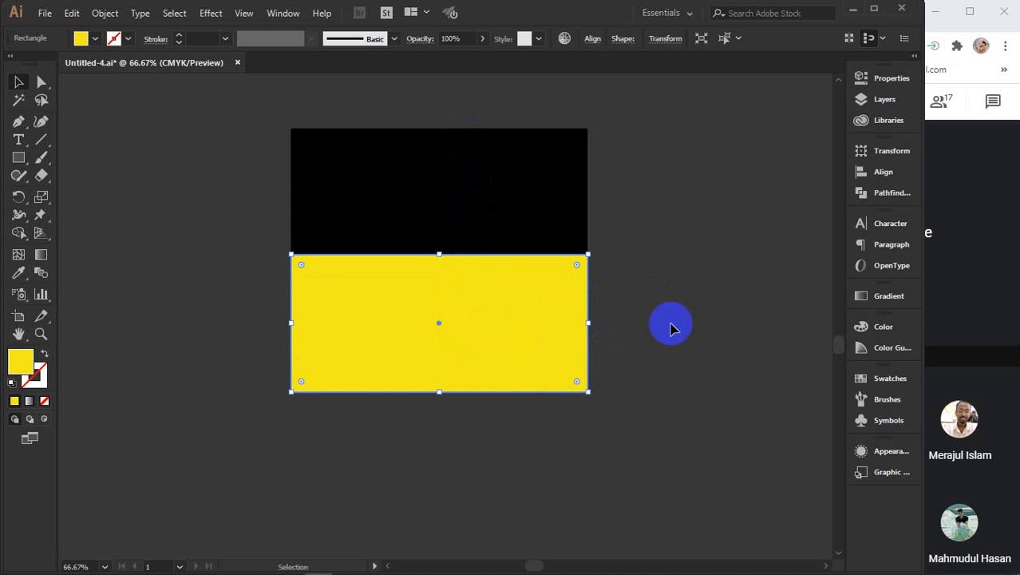
{"action": "scroll", "coordinate": [589, 249], "scroll_direction": "up", "scroll_amount": 1}
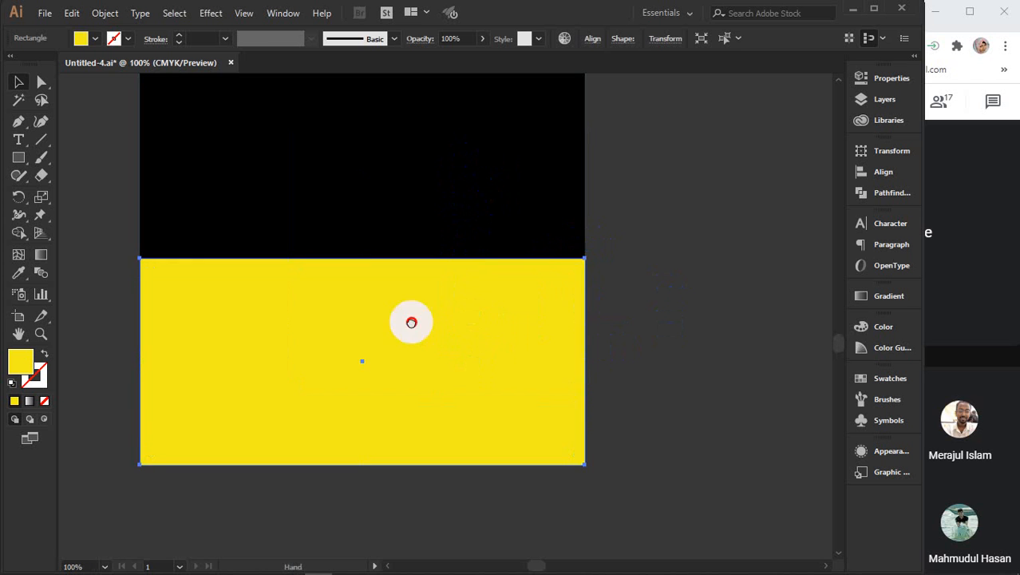
{"action": "key", "text": "space"}
{"action": "left_click_drag", "start_coordinate": [409, 320], "coordinate": [478, 360]}
{"action": "scroll", "coordinate": [515, 289], "scroll_direction": "up", "scroll_amount": 1}
{"action": "left_click_drag", "start_coordinate": [396, 354], "coordinate": [455, 358]}
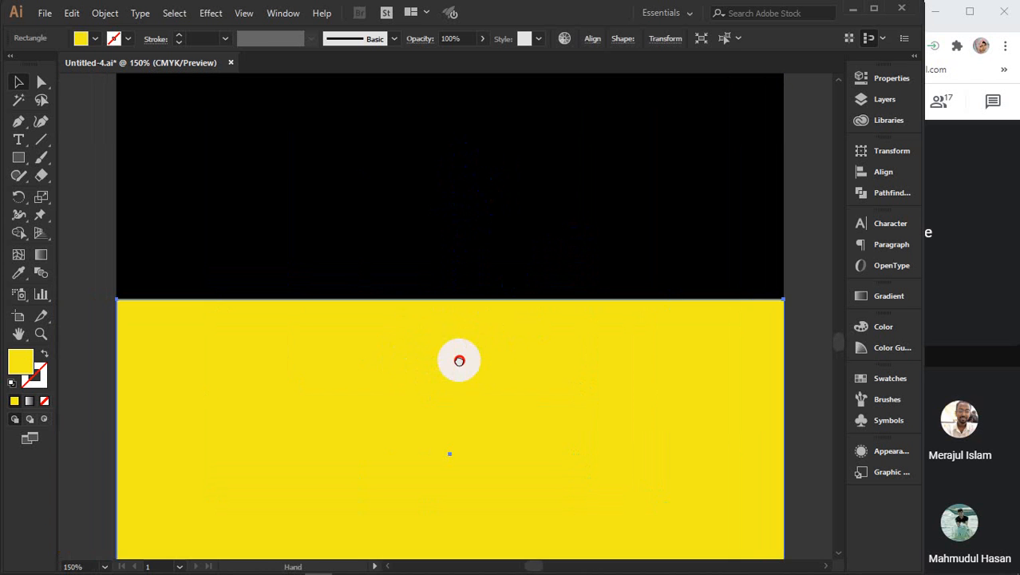
{"action": "left_click", "coordinate": [815, 246]}
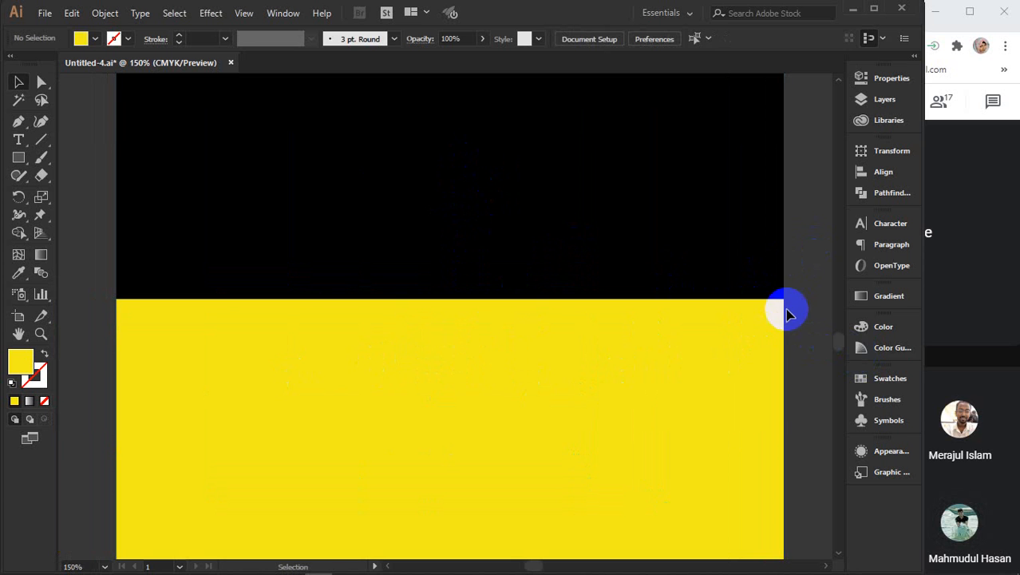
{"action": "left_click", "coordinate": [460, 390]}
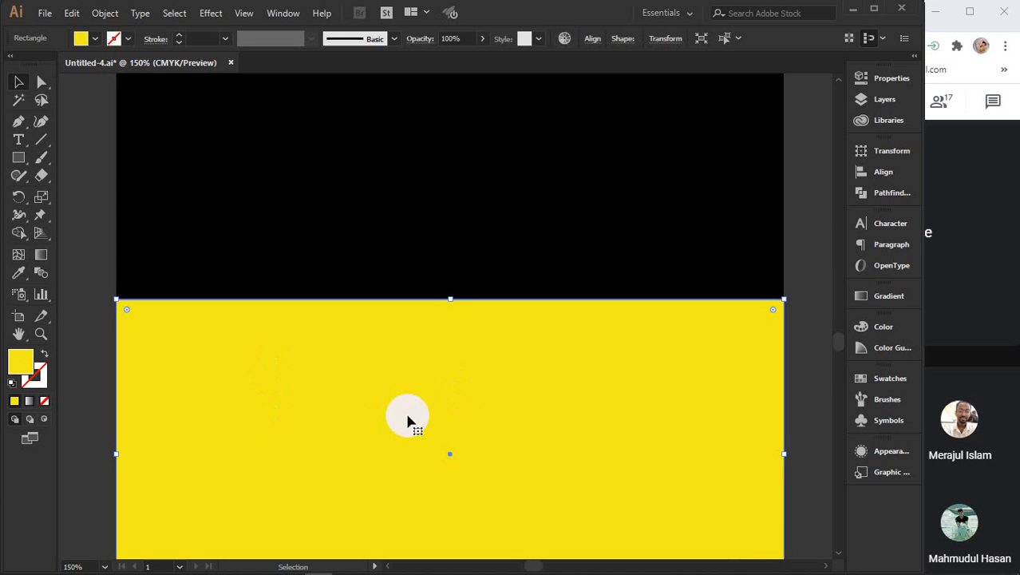
{"action": "left_click_drag", "start_coordinate": [558, 166], "coordinate": [597, 255]}
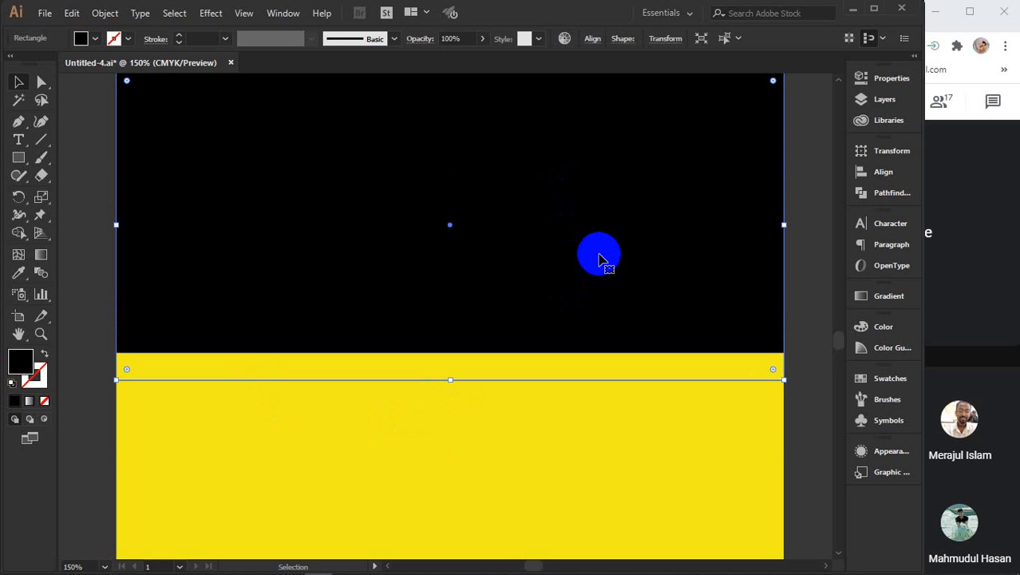
- Enlarge the yellow rectangle slightly by extending its right and bottom edges beyond the black rectangle's size
{"action": "scroll", "coordinate": [610, 349], "scroll_direction": "down", "scroll_amount": 2}
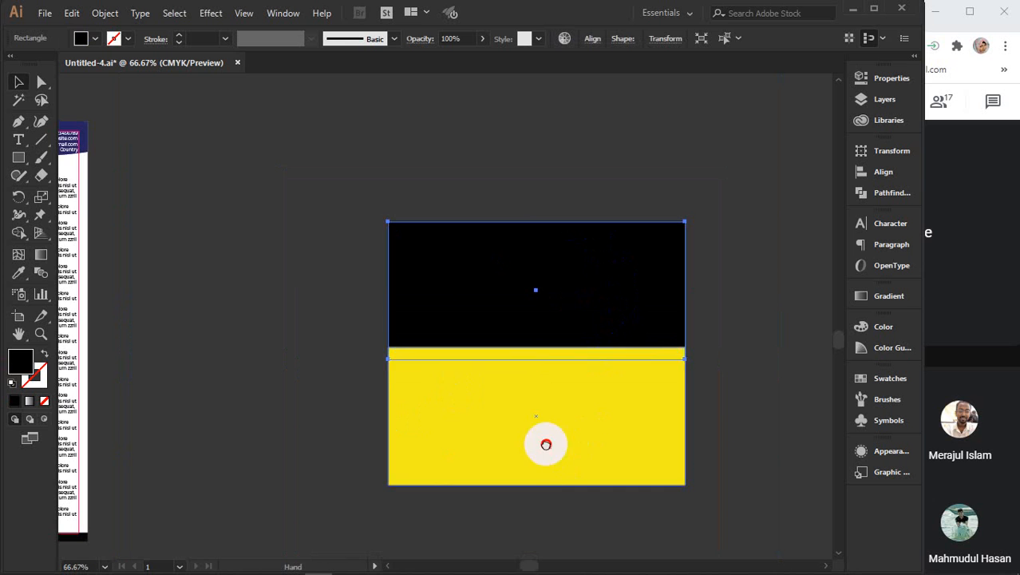
{"action": "left_click_drag", "start_coordinate": [546, 444], "coordinate": [545, 392]}
{"action": "left_click", "coordinate": [544, 392]}
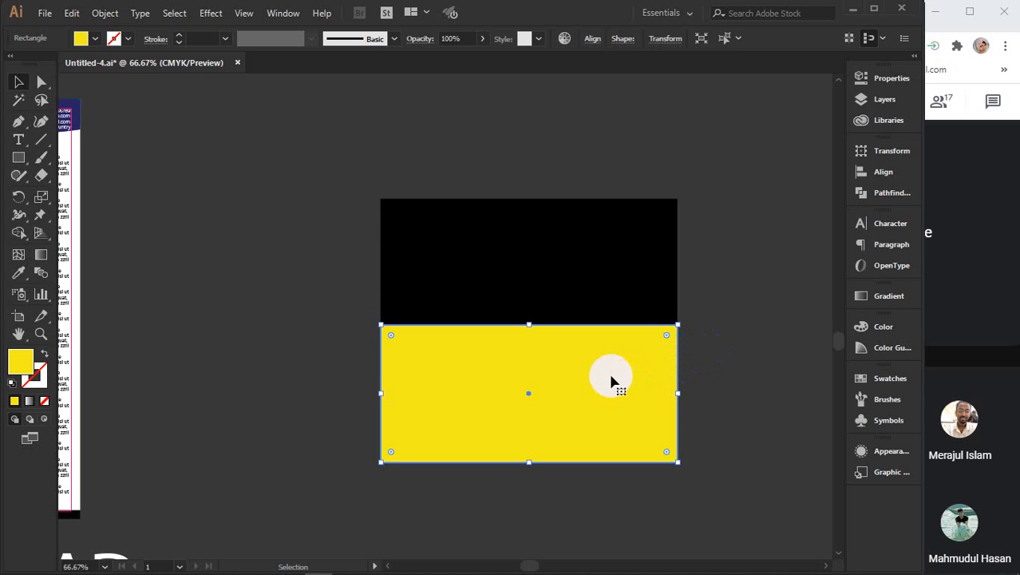
{"action": "left_click_drag", "start_coordinate": [676, 393], "coordinate": [685, 392]}
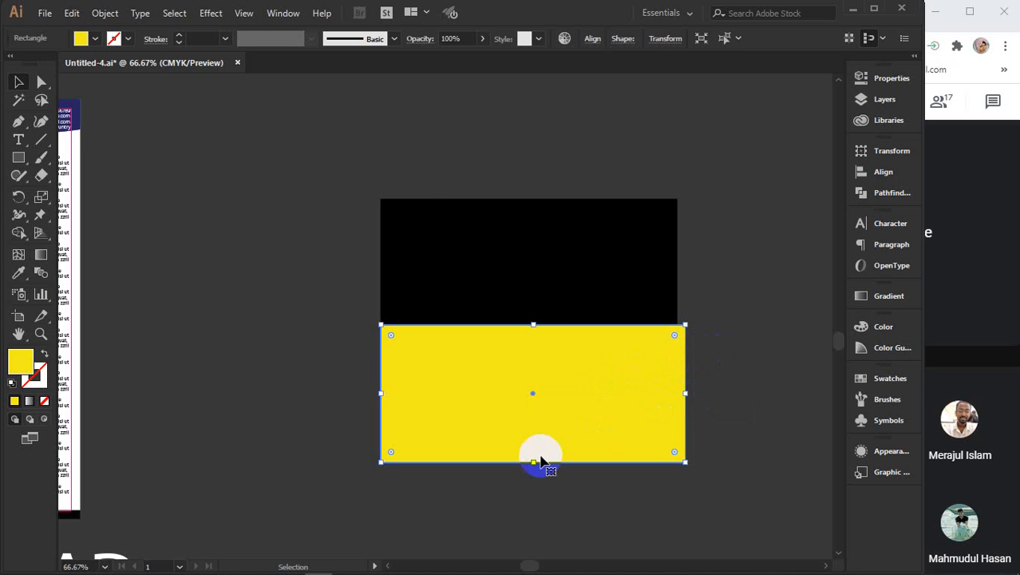
{"action": "left_click_drag", "start_coordinate": [533, 463], "coordinate": [533, 470]}
- Bring the black rectangle to the front and centre it over the yellow one, leaving a thin even yellow border
{"action": "right_click", "coordinate": [650, 281]}
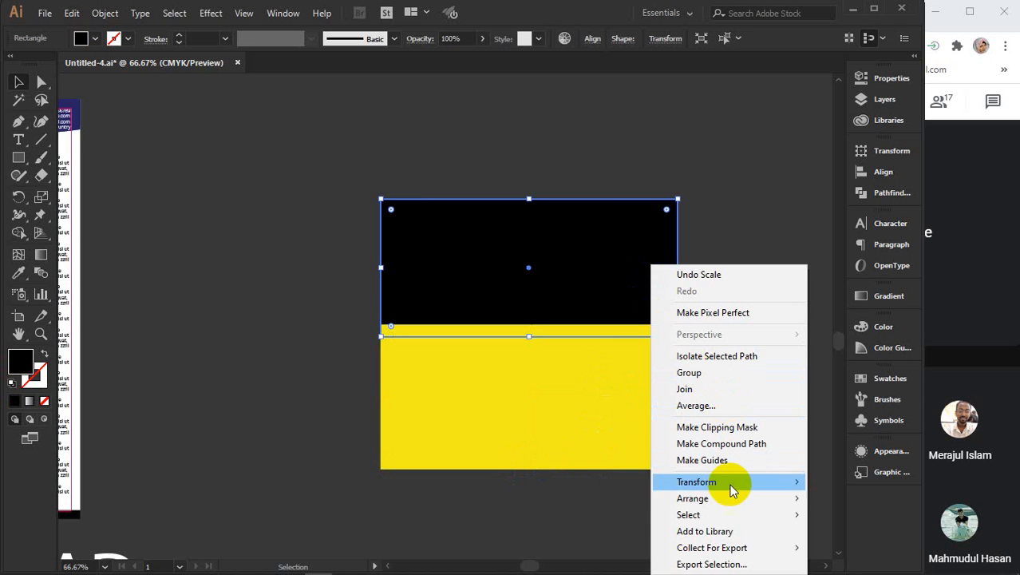
{"action": "mouse_move", "coordinate": [702, 498]}
{"action": "left_click", "coordinate": [830, 443]}
{"action": "left_click_drag", "start_coordinate": [611, 265], "coordinate": [614, 400]}
{"action": "left_click", "coordinate": [423, 298]}
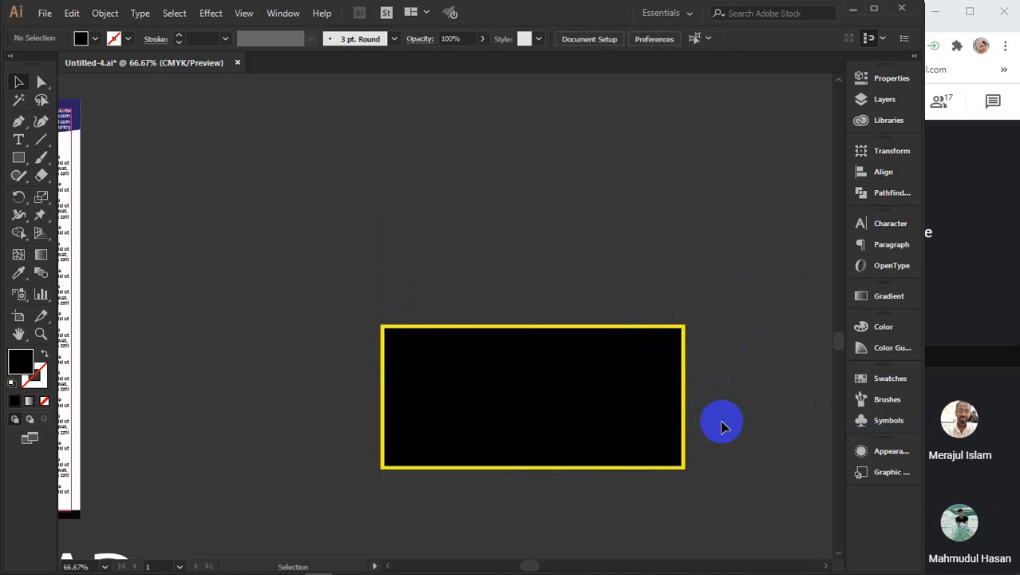
{"action": "left_click_drag", "start_coordinate": [731, 410], "coordinate": [699, 378]}
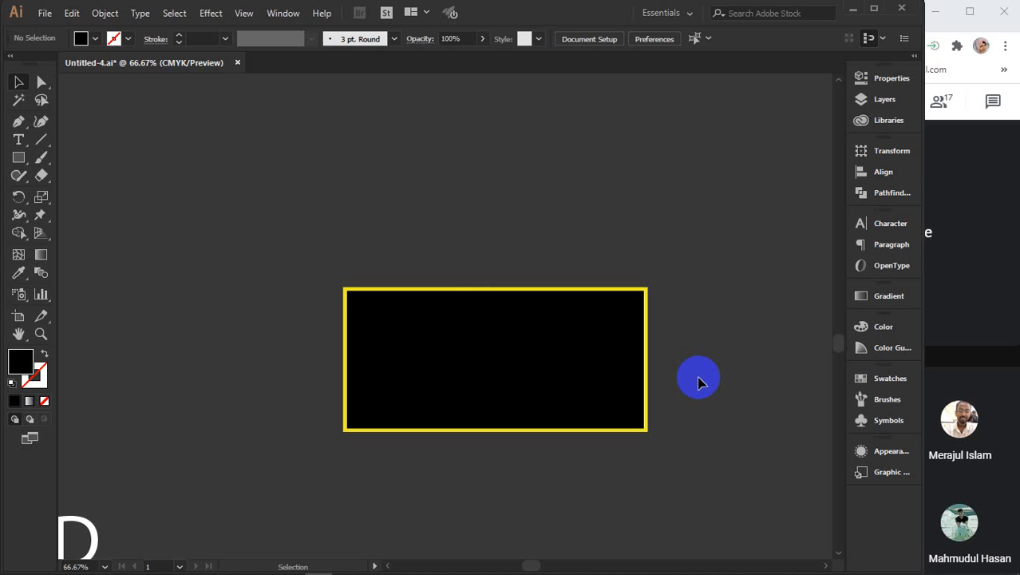
- Delete the black and yellow rectangles and create a new rectangle 8.6 in wide and 4.1 in high
{"action": "left_click_drag", "start_coordinate": [459, 238], "coordinate": [625, 459]}
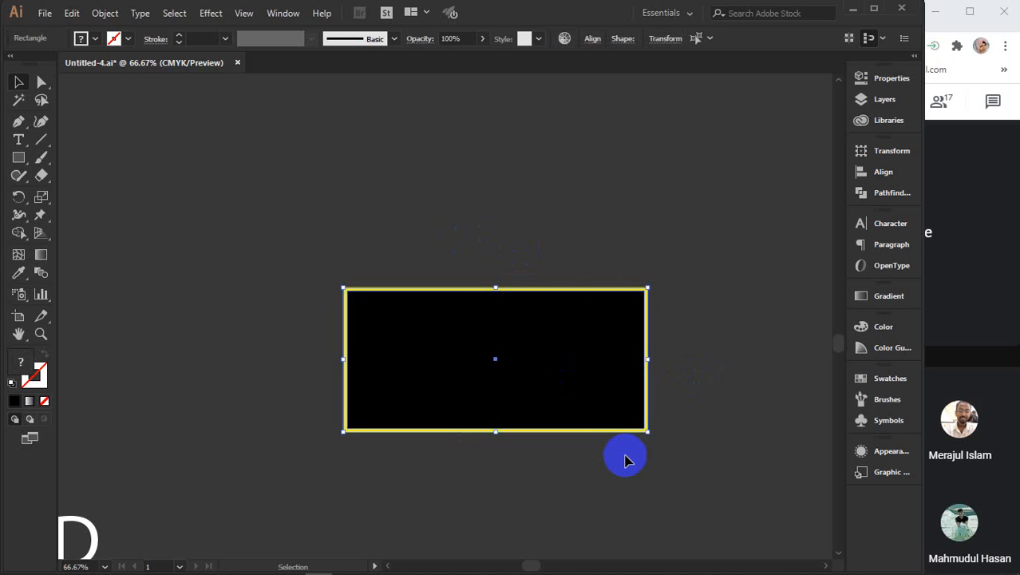
{"action": "key", "text": "Delete"}
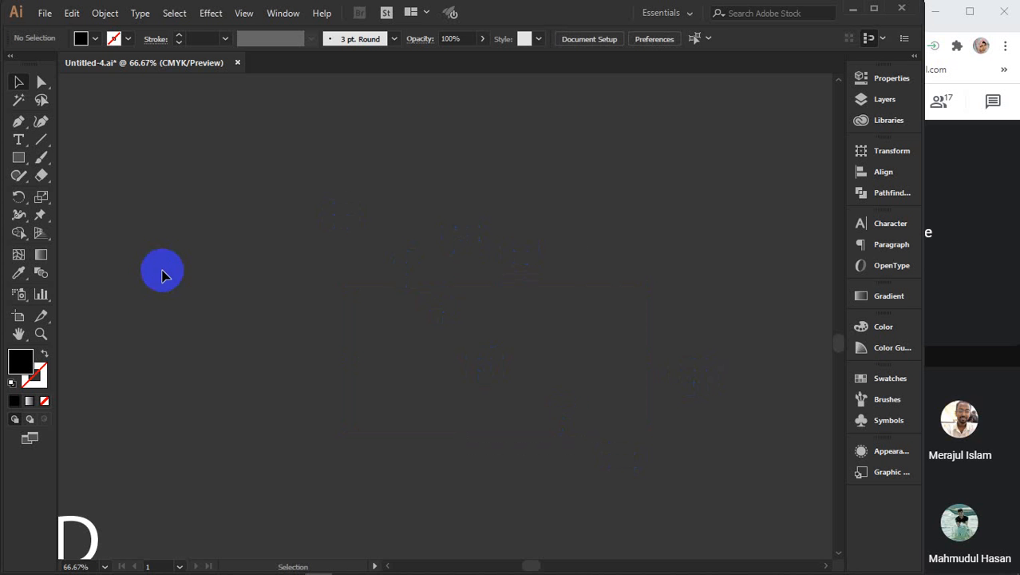
{"action": "left_click", "coordinate": [18, 158]}
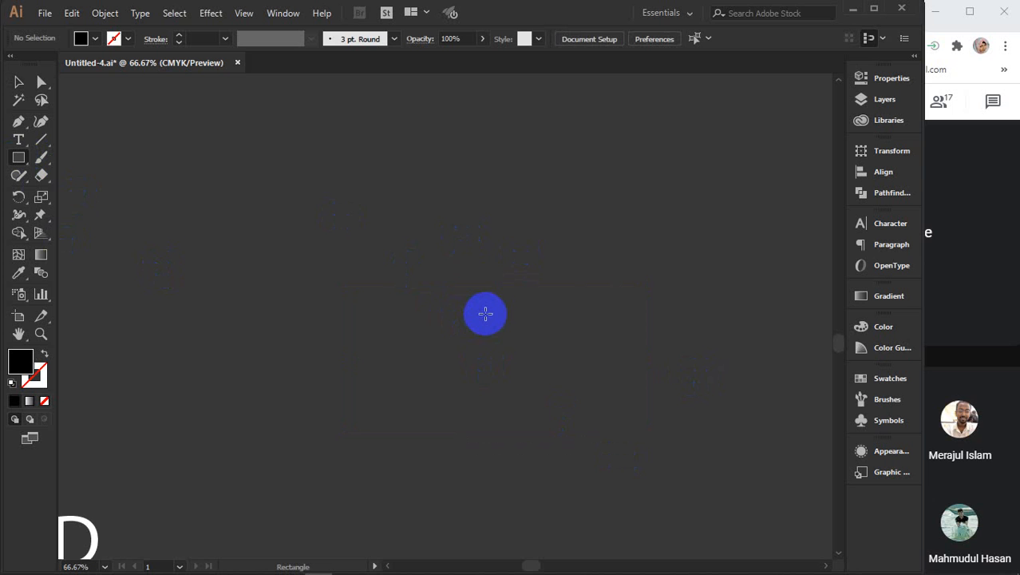
{"action": "key", "text": "ctrl+1"}
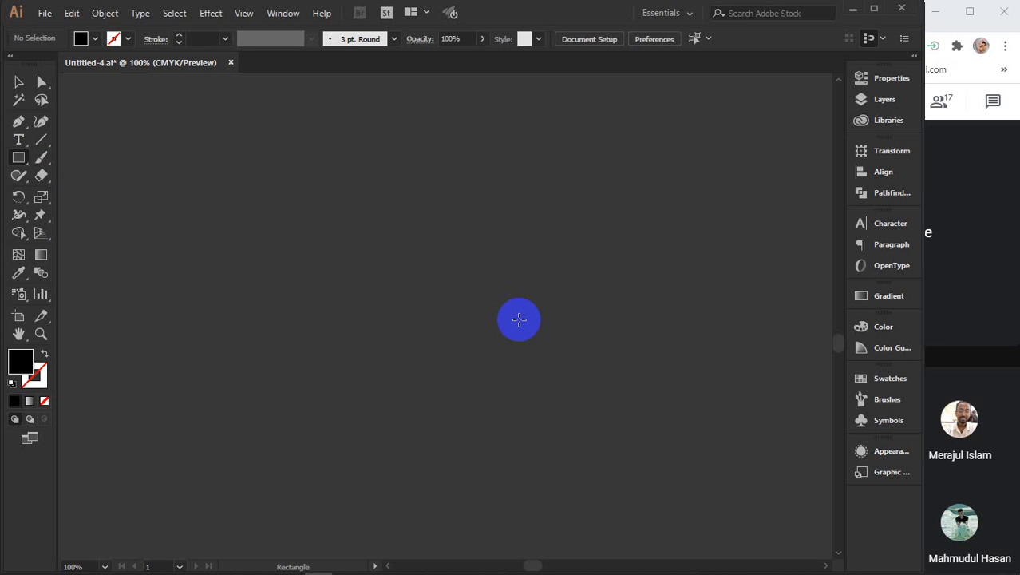
{"action": "left_click", "coordinate": [482, 267]}
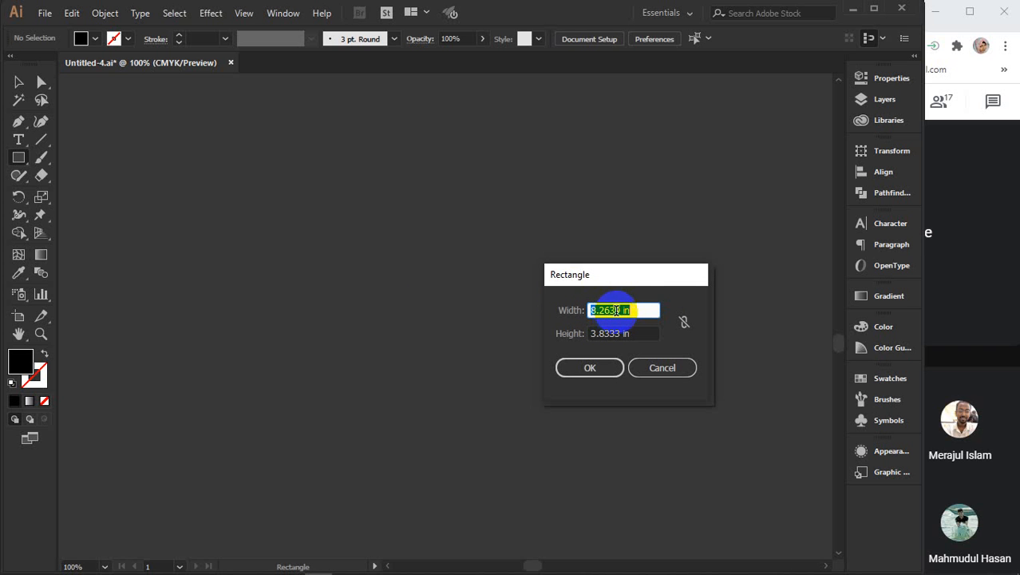
{"action": "type", "text": "8."}
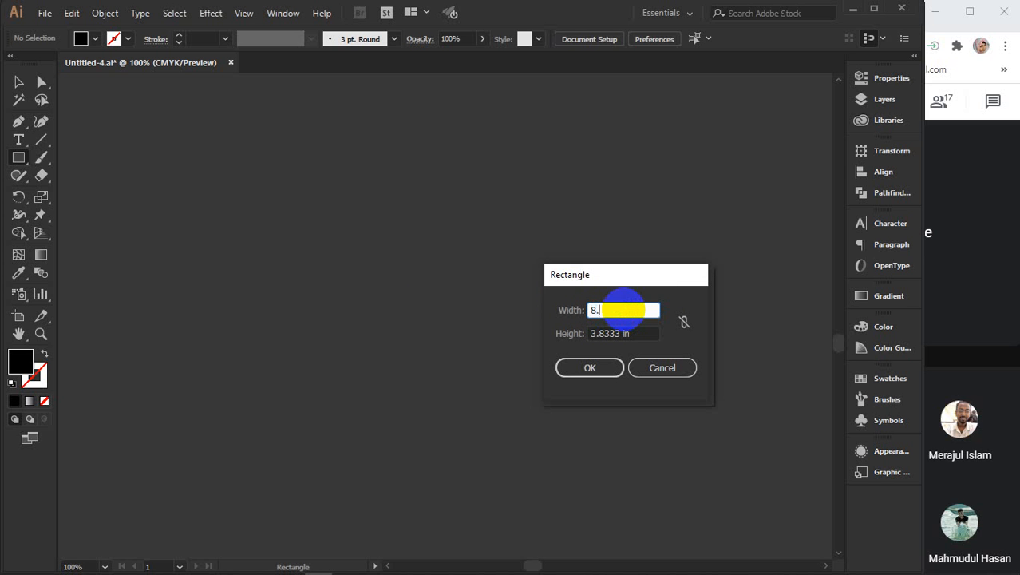
{"action": "type", "text": "5"}
{"action": "type", "text": "6"}
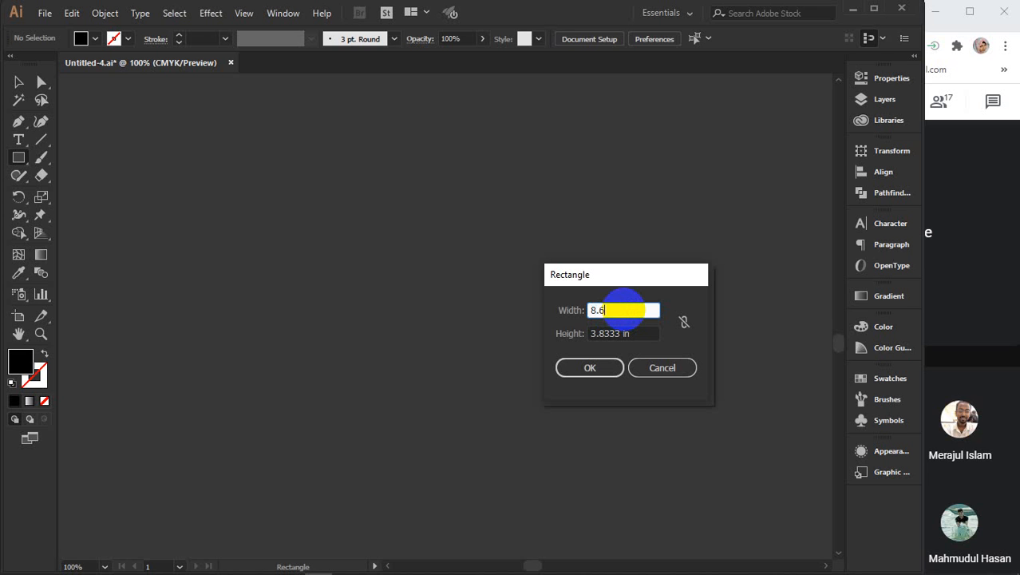
{"action": "left_click", "coordinate": [630, 334]}
{"action": "double_click", "coordinate": [631, 333]}
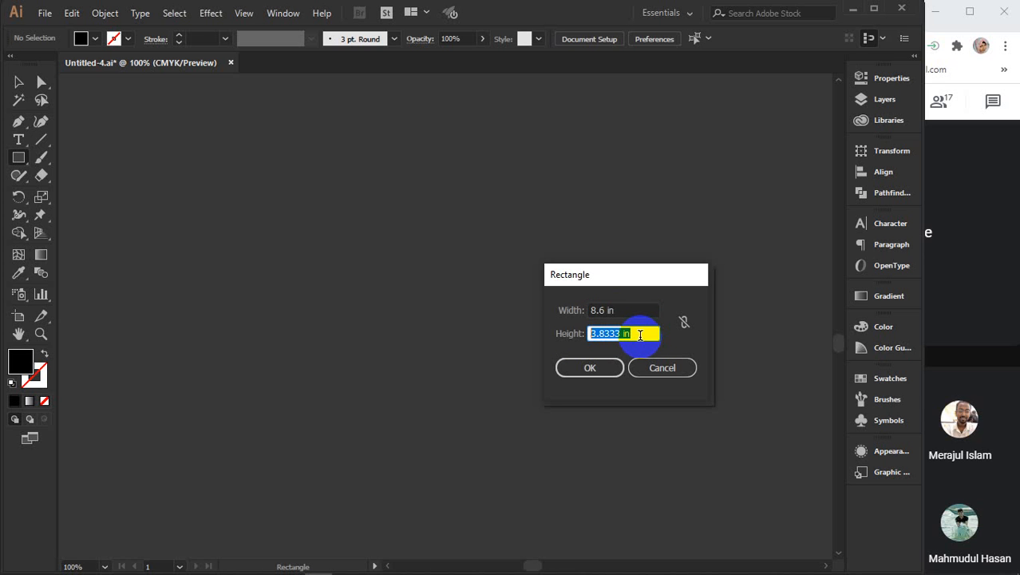
{"action": "type", "text": "4.1"}
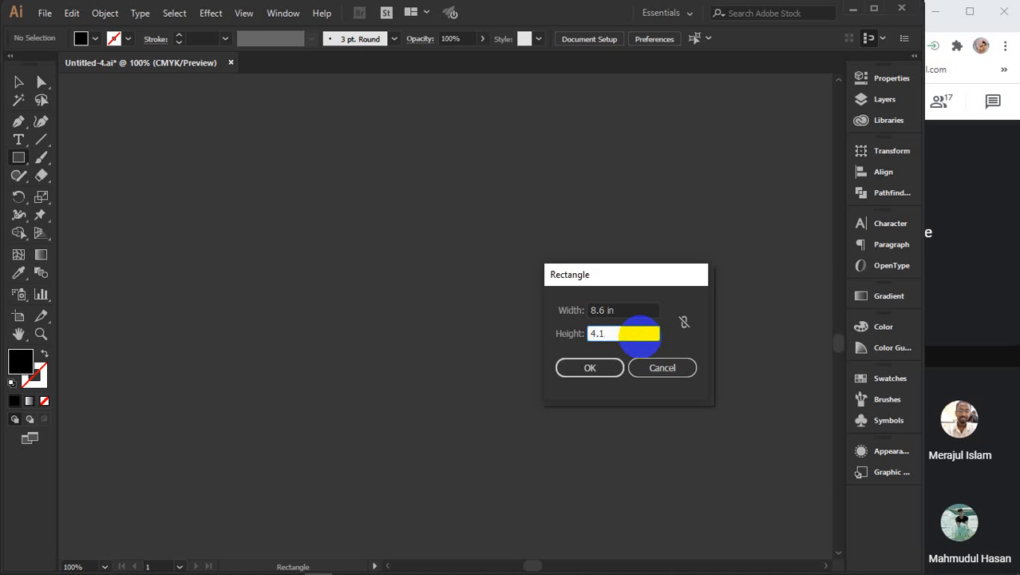
{"action": "key", "text": "Return"}
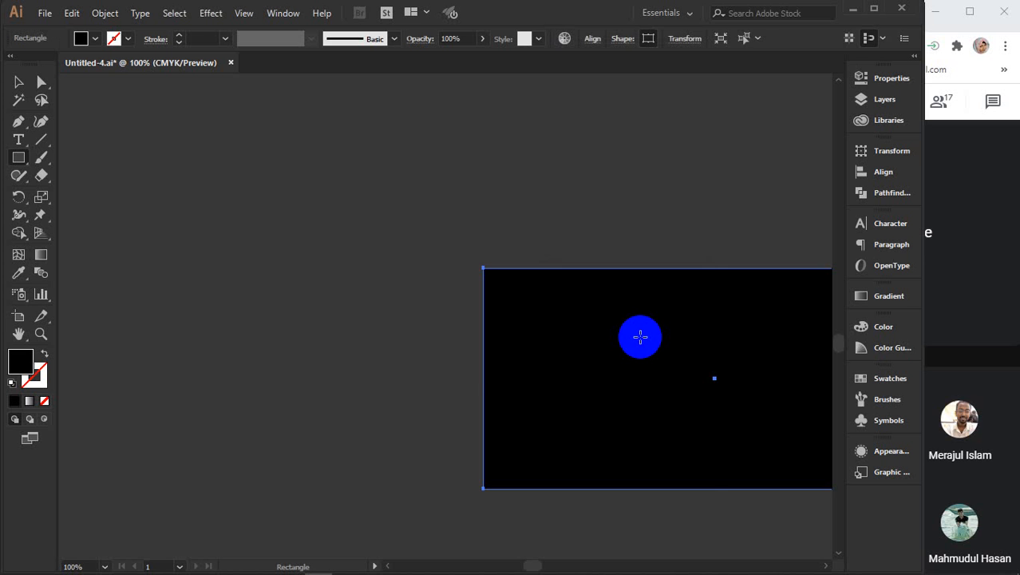
- Move the new rectangle up and to the left, fill it with white and give it a black stroke
{"action": "key", "text": "v"}
{"action": "left_click_drag", "start_coordinate": [647, 346], "coordinate": [372, 288]}
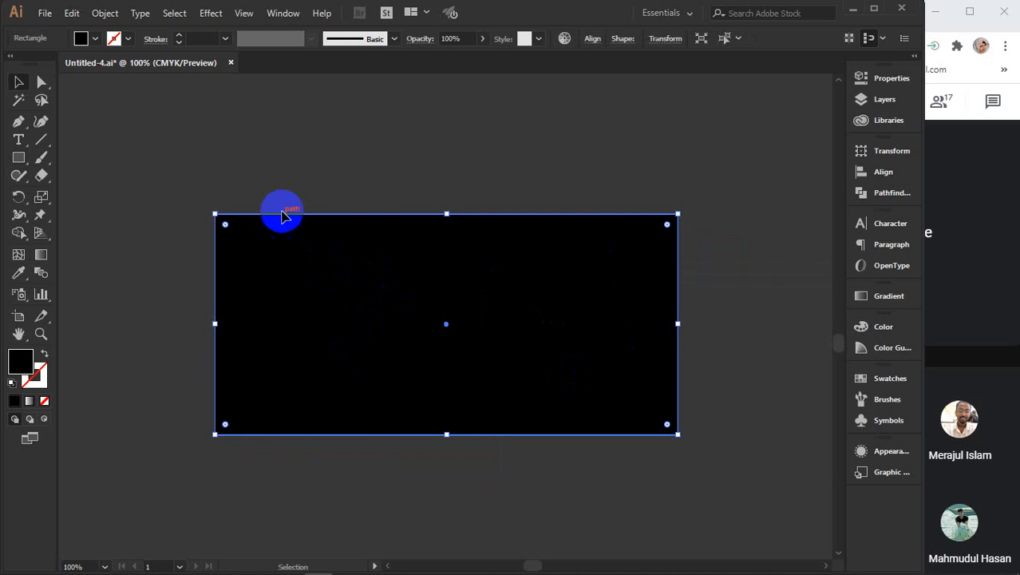
{"action": "left_click", "coordinate": [95, 38]}
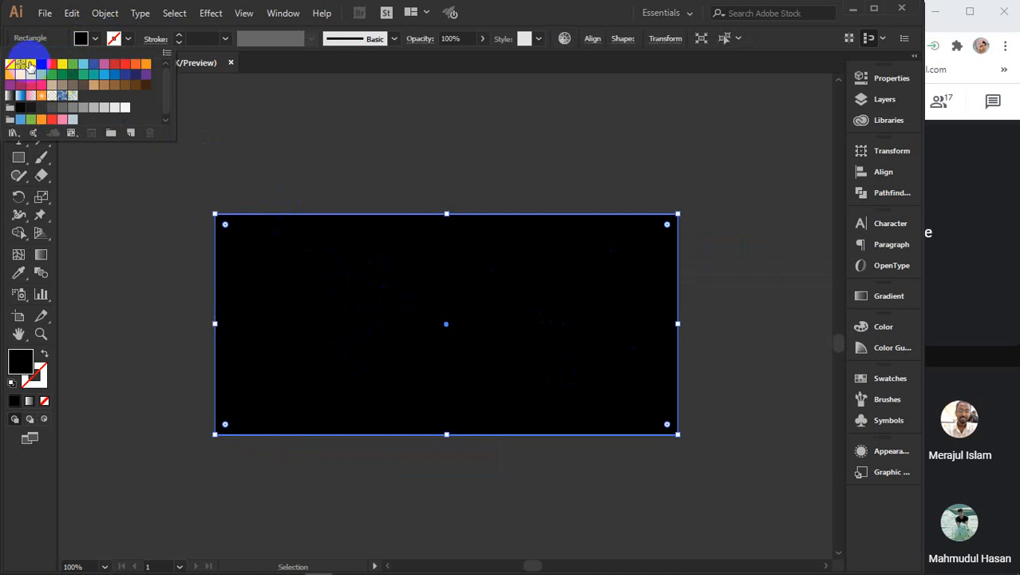
{"action": "left_click", "coordinate": [31, 64]}
{"action": "left_click", "coordinate": [128, 38]}
{"action": "left_click", "coordinate": [126, 38]}
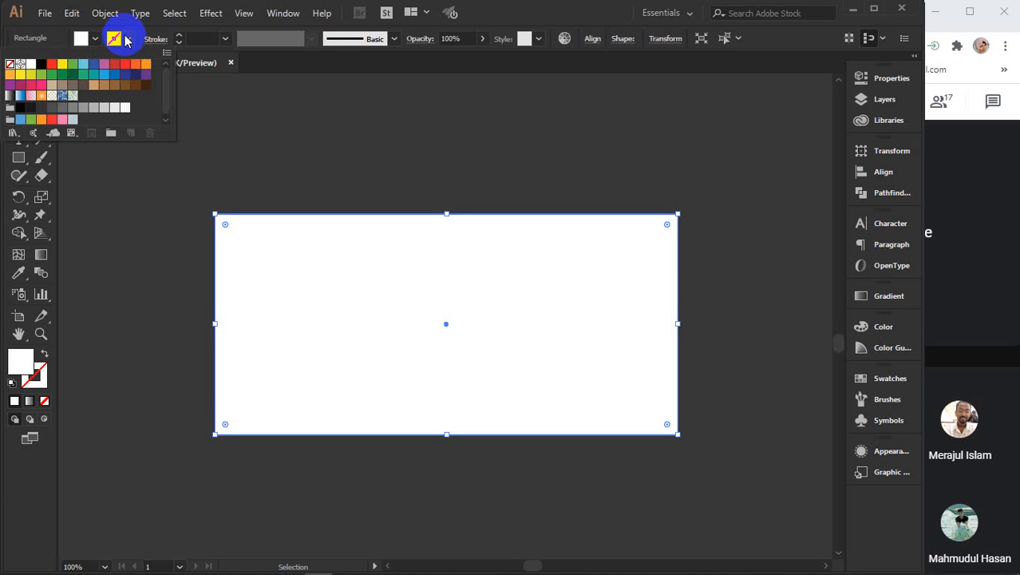
{"action": "left_click", "coordinate": [44, 69]}
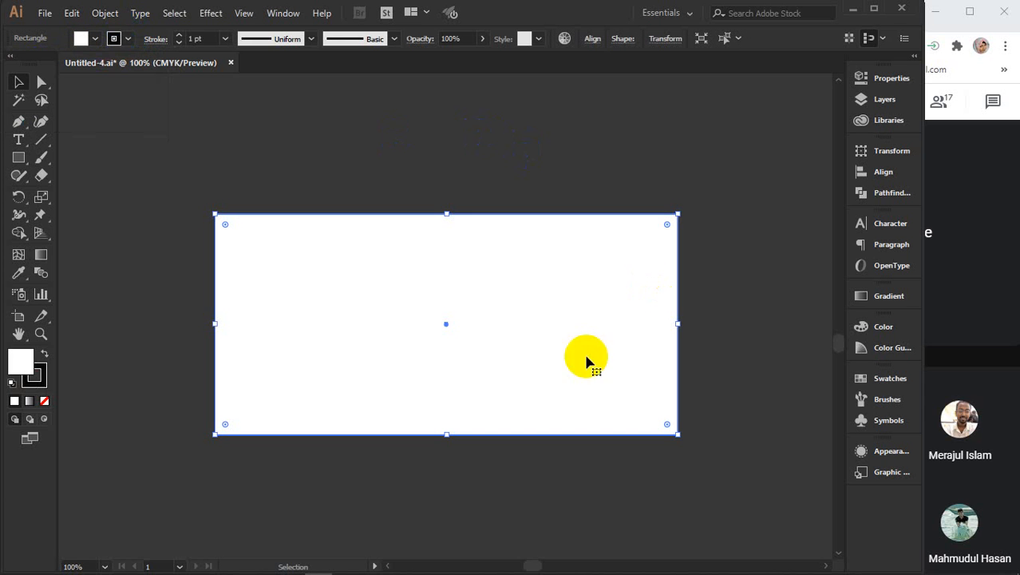
- Move the white rectangle into the empty area far right of and below the letterhead, and check its dimensions
{"action": "scroll", "coordinate": [524, 369], "scroll_direction": "down", "scroll_amount": 1}
{"action": "scroll", "coordinate": [519, 367], "scroll_direction": "down", "scroll_amount": 5}
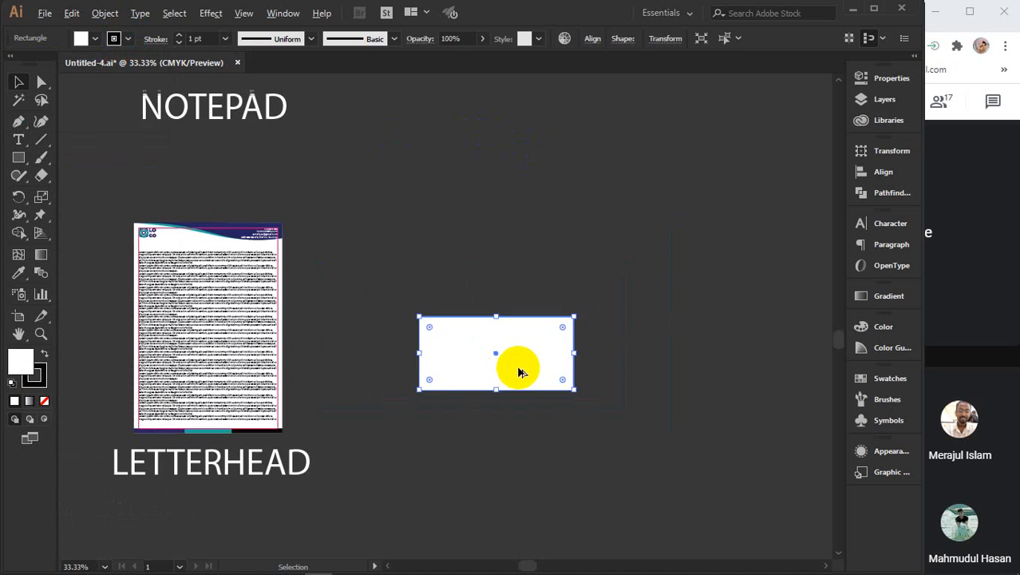
{"action": "left_click_drag", "start_coordinate": [562, 375], "coordinate": [411, 359]}
{"action": "left_click_drag", "start_coordinate": [357, 342], "coordinate": [461, 372]}
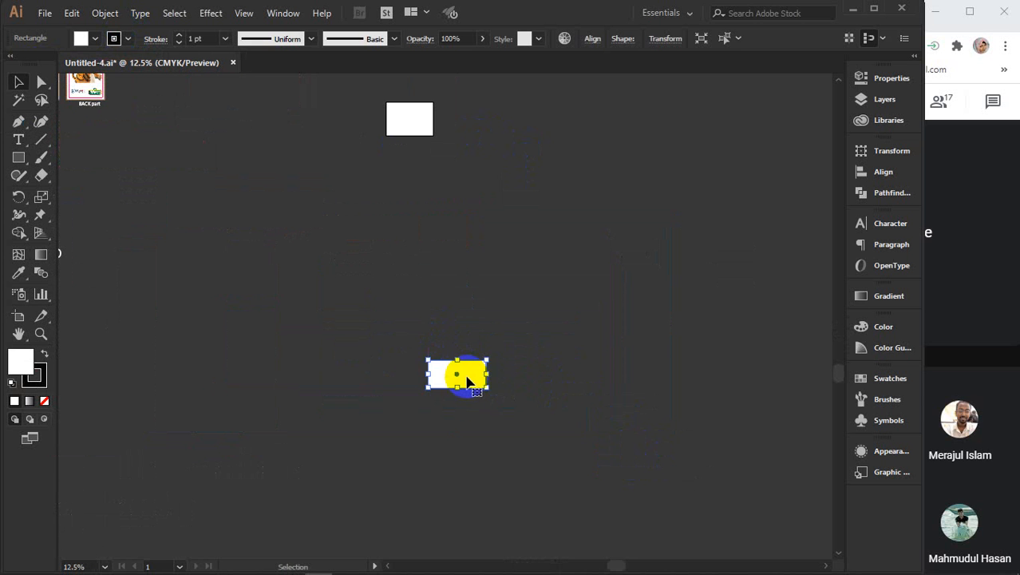
{"action": "scroll", "coordinate": [456, 378], "scroll_direction": "up", "scroll_amount": 3}
{"action": "scroll", "coordinate": [457, 388], "scroll_direction": "up", "scroll_amount": 2}
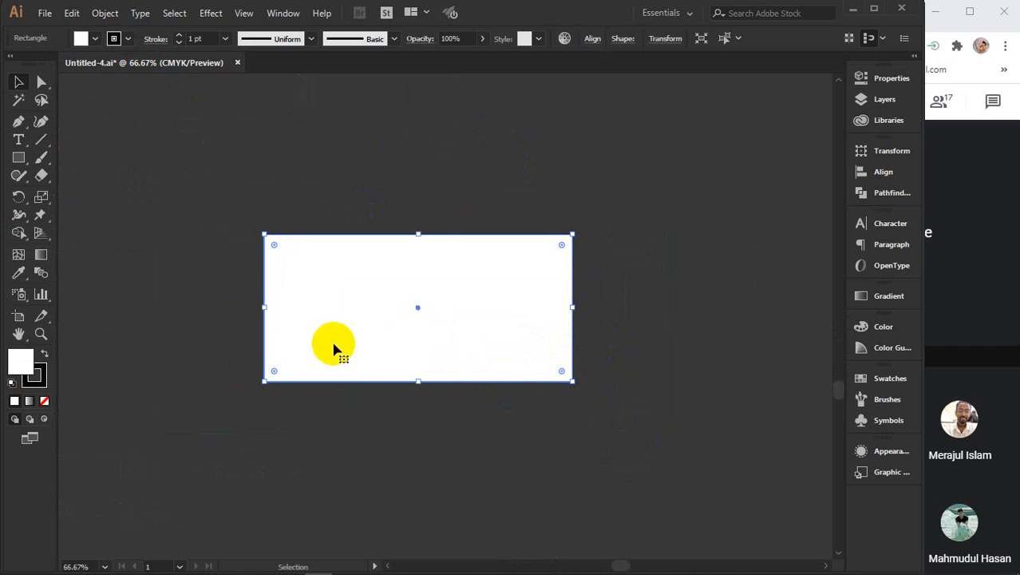
{"action": "left_click", "coordinate": [886, 80]}
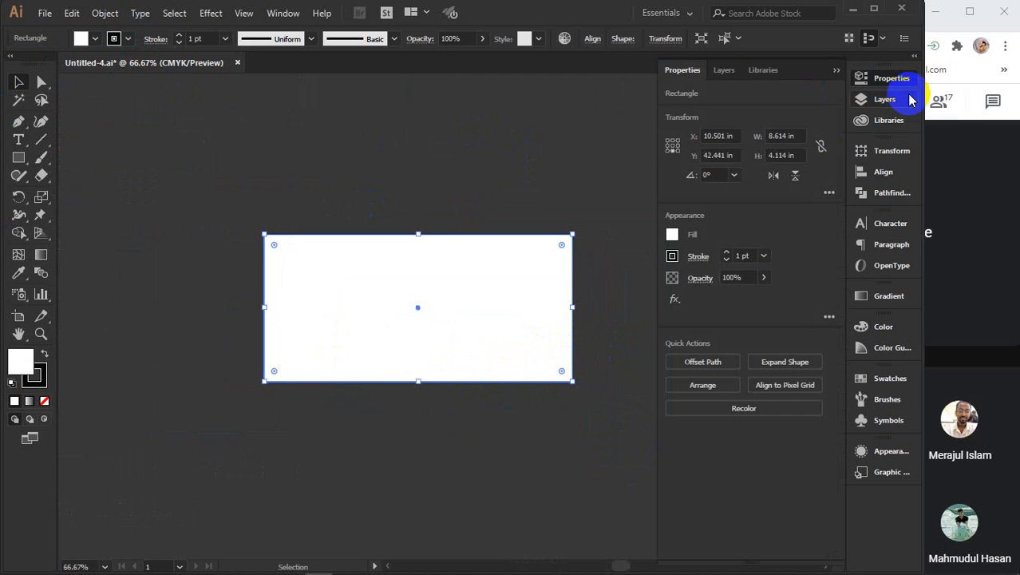
{"action": "left_click", "coordinate": [836, 75]}
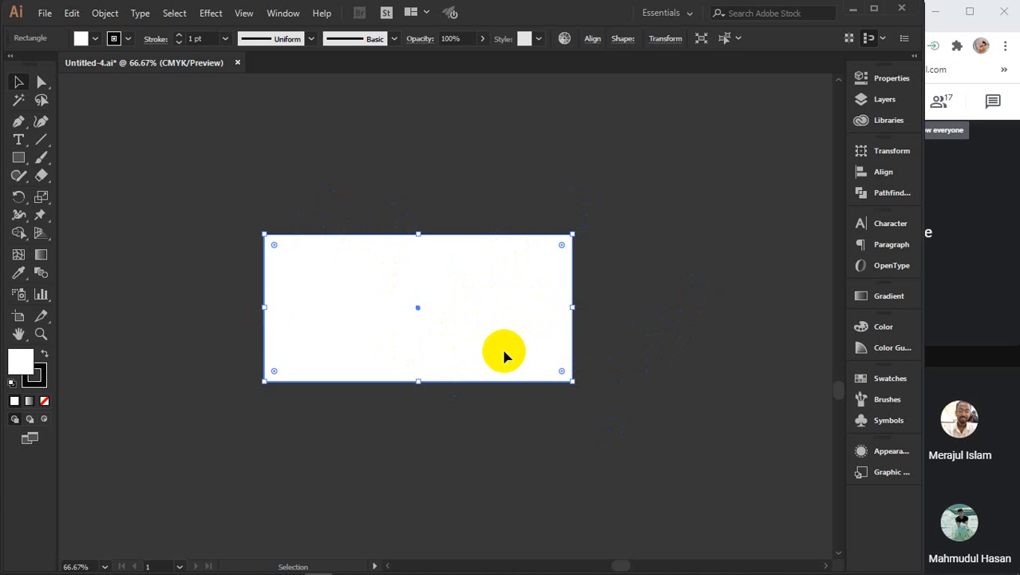
- Switch to the browser and examine envelope design examples in the Google image results, previewing the yellow mock-up and the red-flap envelope
{"action": "left_click", "coordinate": [403, 565]}
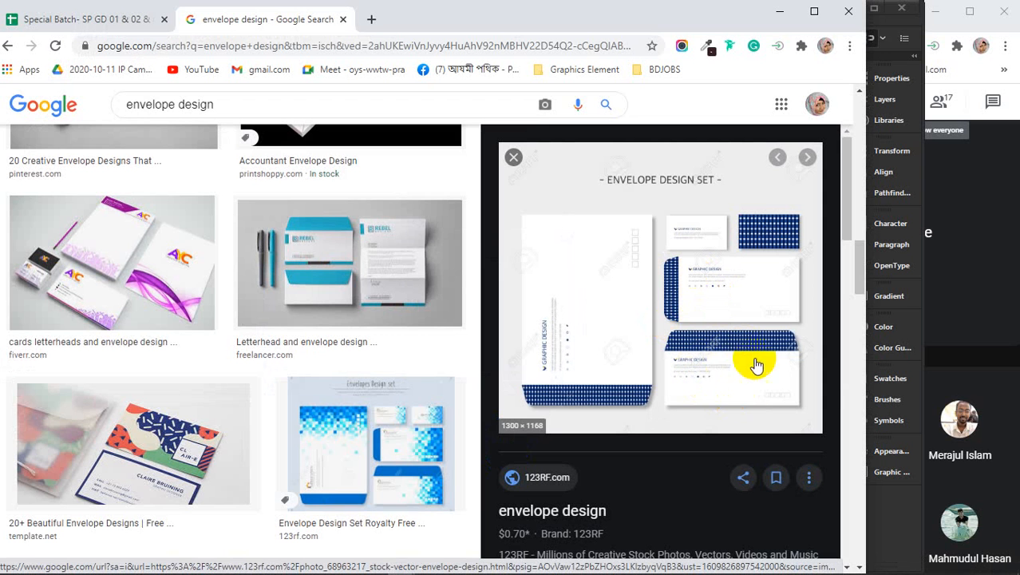
{"action": "scroll", "coordinate": [417, 334], "scroll_direction": "up", "scroll_amount": 8}
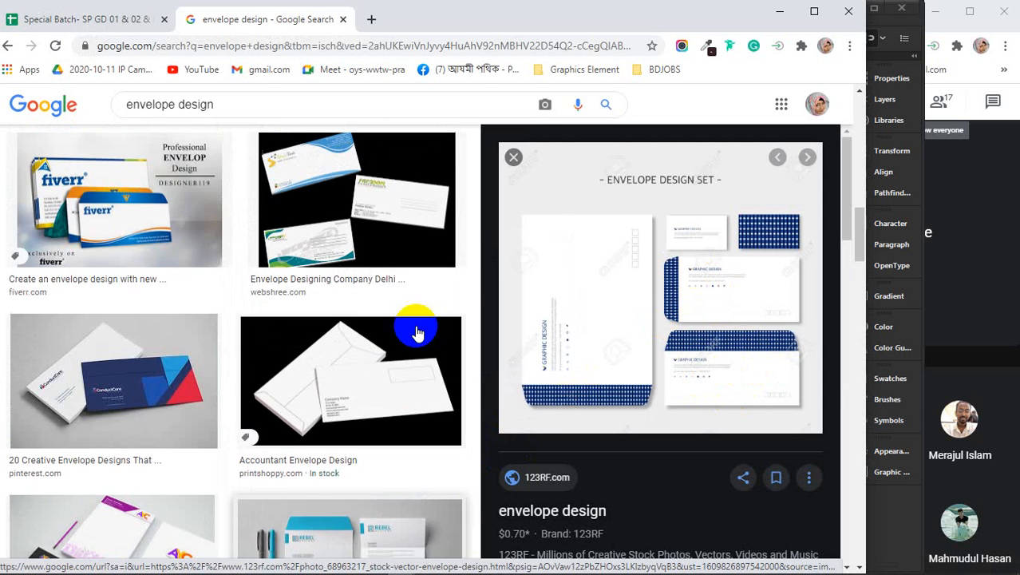
{"action": "scroll", "coordinate": [301, 329], "scroll_direction": "up", "scroll_amount": 2}
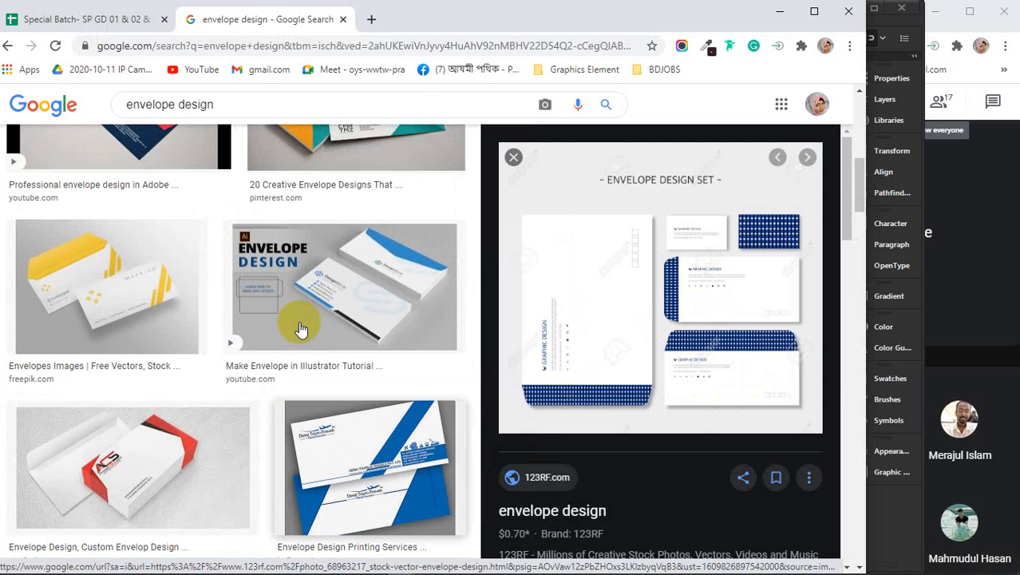
{"action": "left_click", "coordinate": [41, 292]}
{"action": "scroll", "coordinate": [279, 315], "scroll_direction": "up", "scroll_amount": 2}
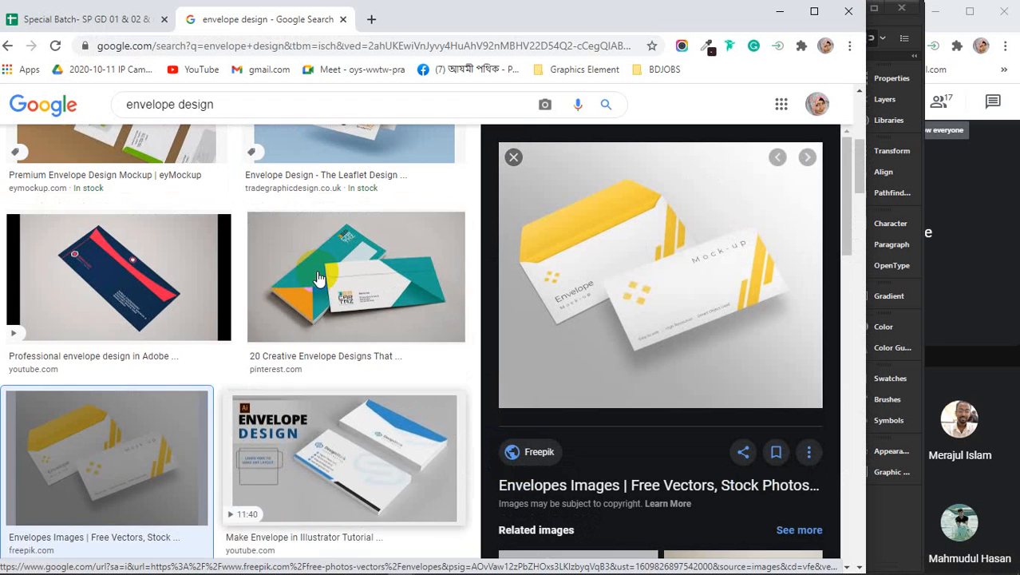
{"action": "scroll", "coordinate": [326, 295], "scroll_direction": "up", "scroll_amount": 3}
{"action": "left_click", "coordinate": [326, 295]}
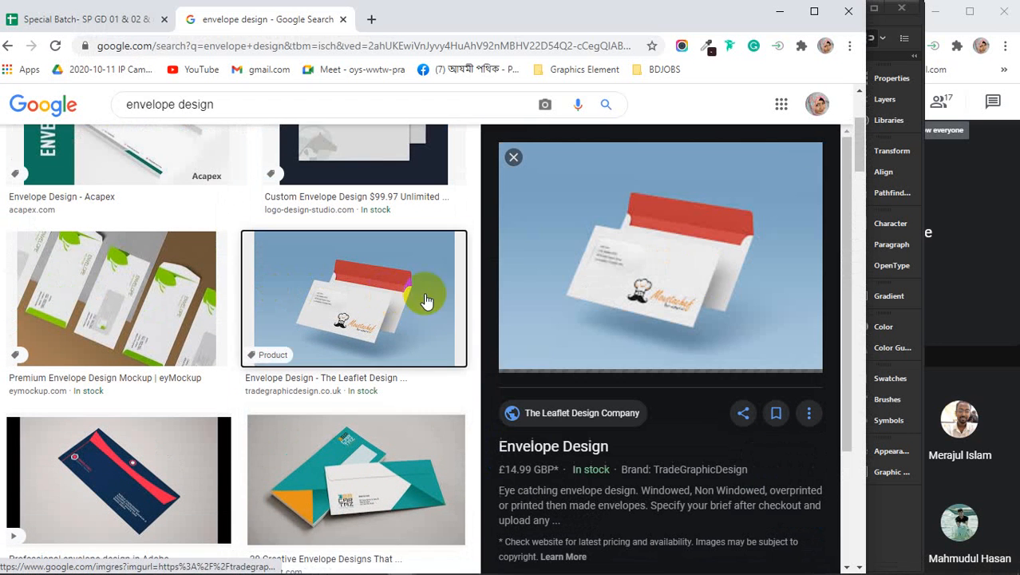
{"action": "scroll", "coordinate": [119, 369], "scroll_direction": "up", "scroll_amount": 1}
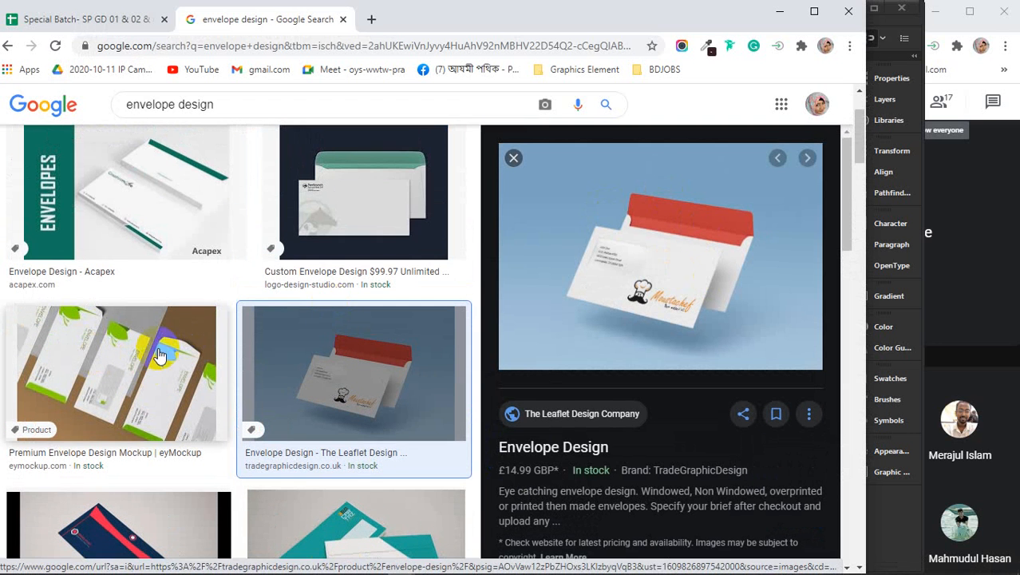
{"action": "left_click", "coordinate": [782, 18]}
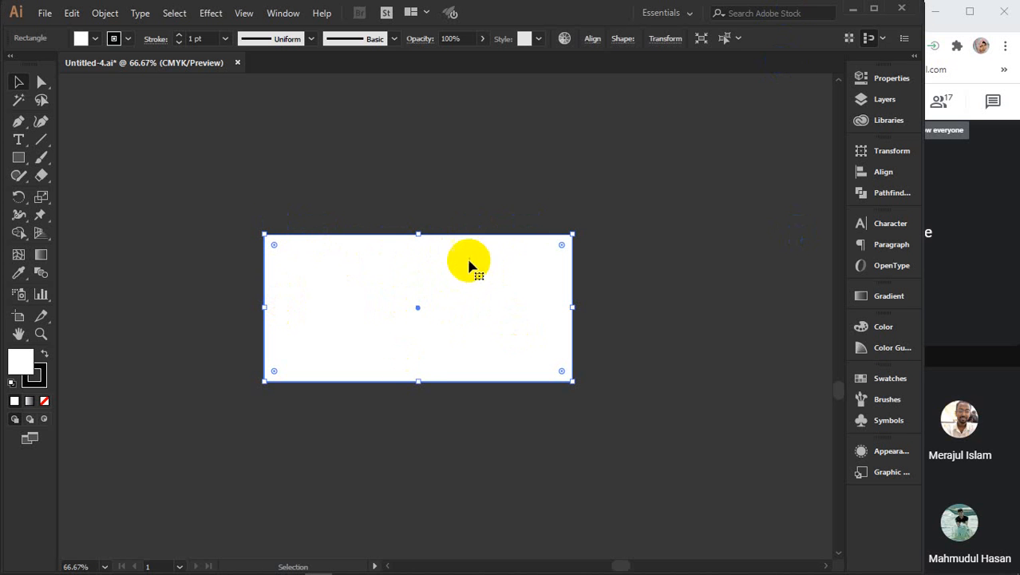
- Duplicate the white rectangle straight down so the copy's top edge meets the original's bottom edge
{"action": "left_click_drag", "start_coordinate": [470, 249], "coordinate": [463, 404]}
{"action": "key", "text": "ctrl+z"}
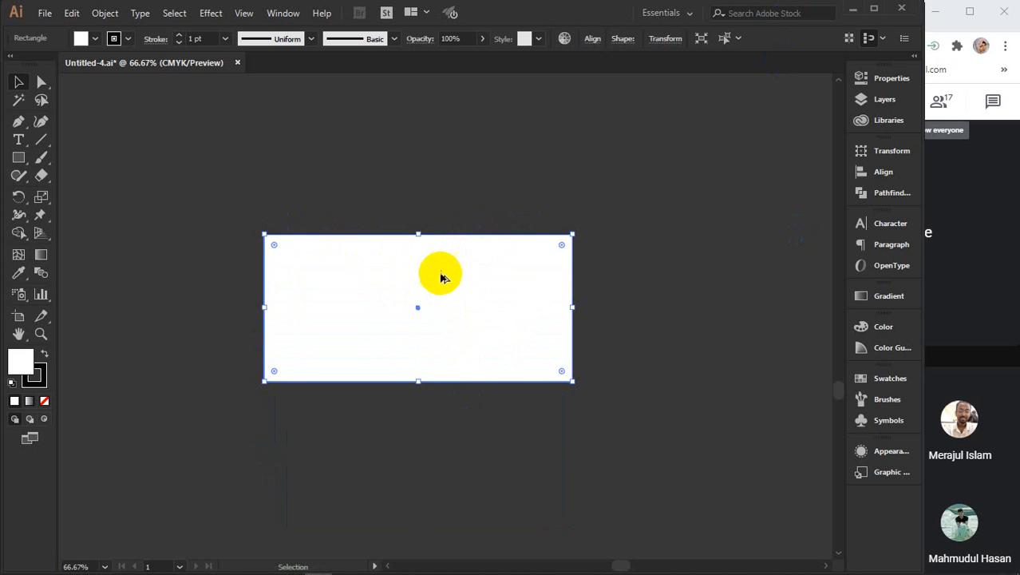
{"action": "left_click_drag", "start_coordinate": [440, 273], "coordinate": [443, 417]}
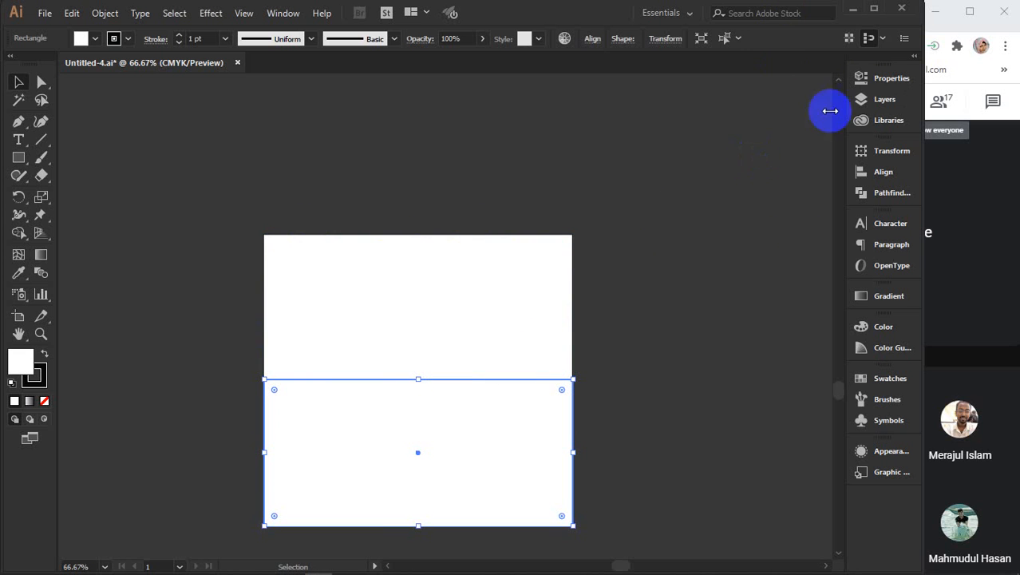
- Check the width and height of the lower rectangle in its object properties and Transform settings
{"action": "left_click", "coordinate": [887, 81]}
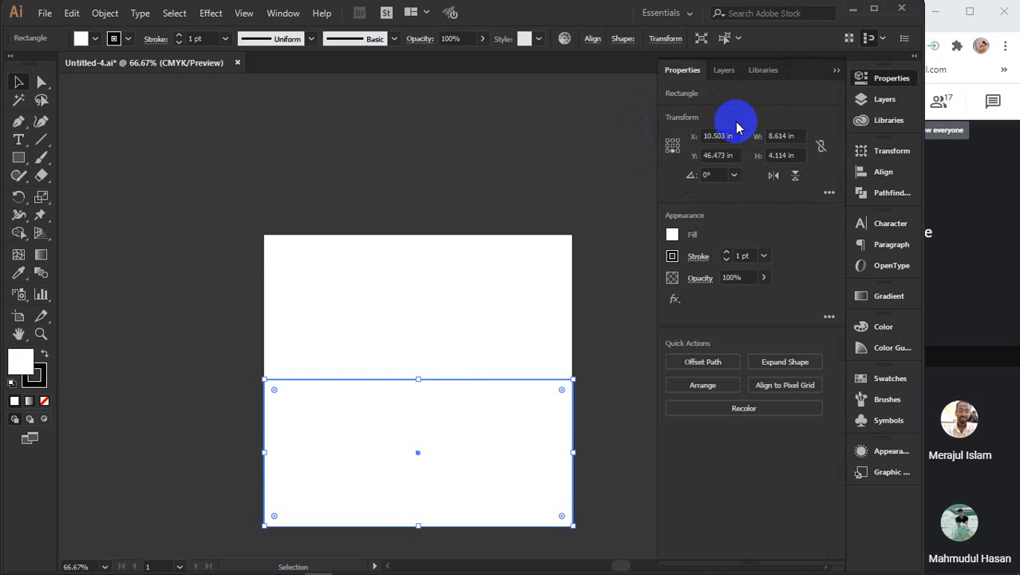
{"action": "left_click", "coordinate": [279, 13]}
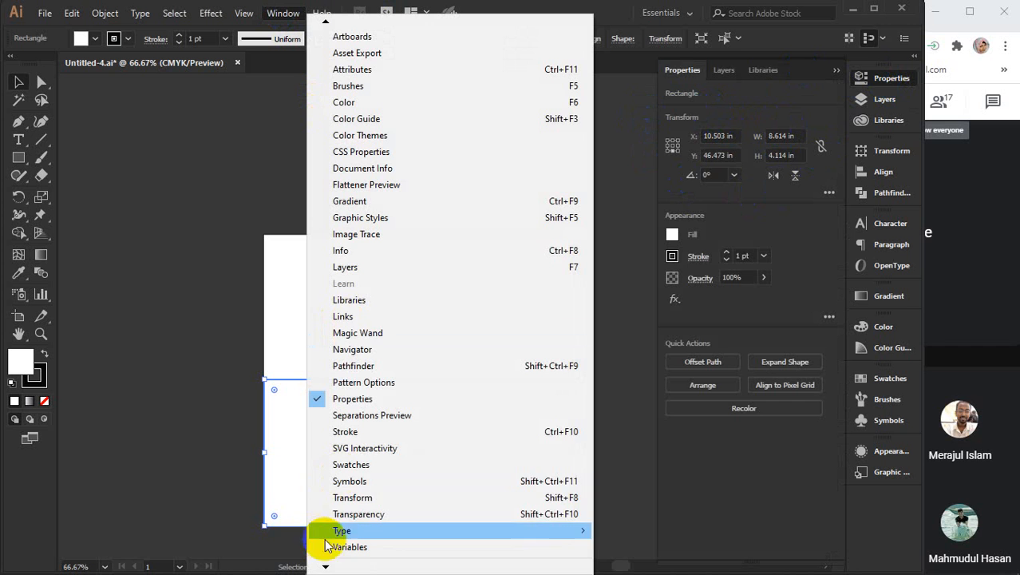
{"action": "left_click", "coordinate": [356, 497]}
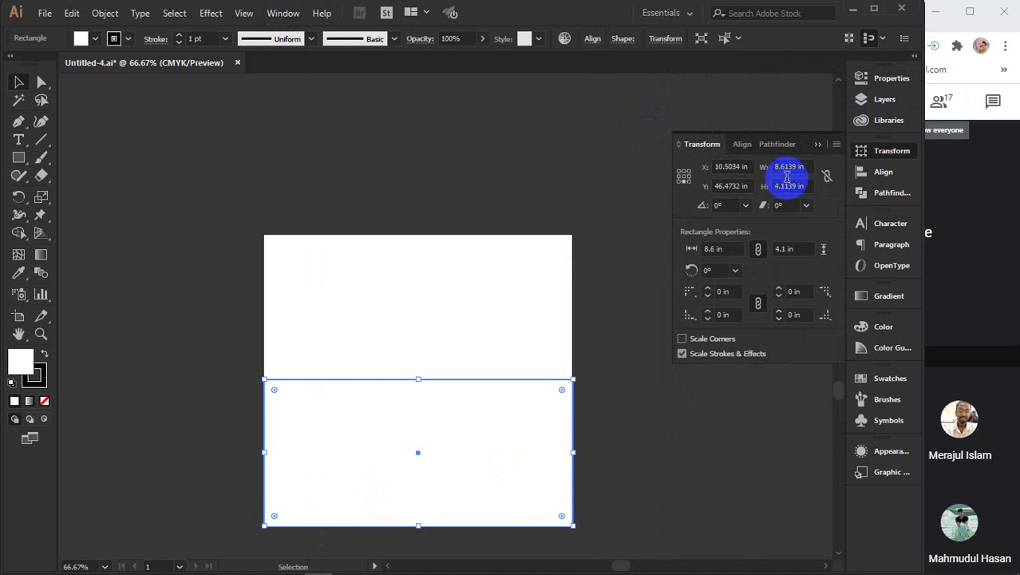
{"action": "left_click", "coordinate": [883, 78]}
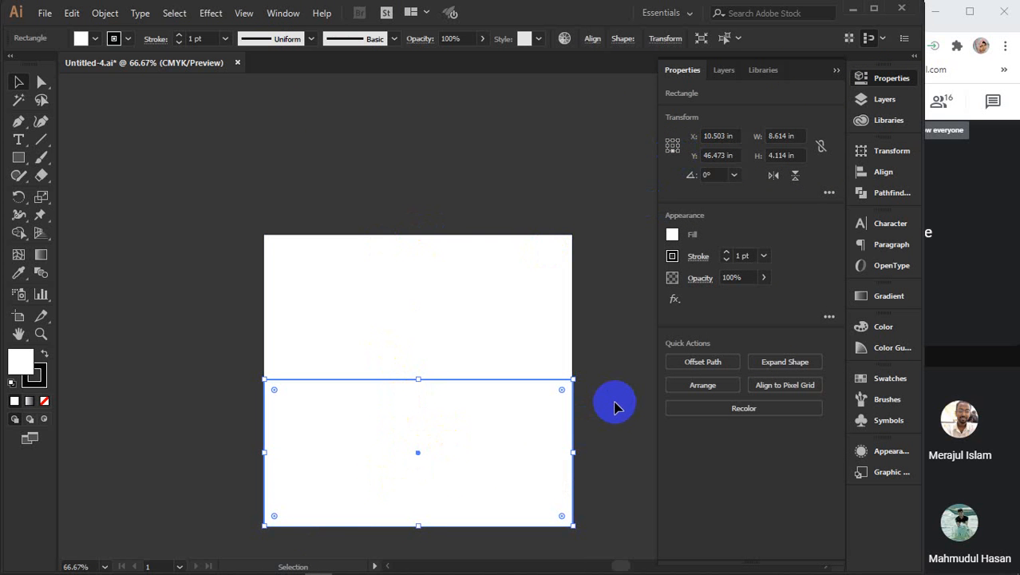
- Nudge the lower rectangle down about 0.014 in to align it with the original's bottom edge, and select the upper rectangle
{"action": "key", "text": "Down"}
{"action": "key", "text": "Down"}
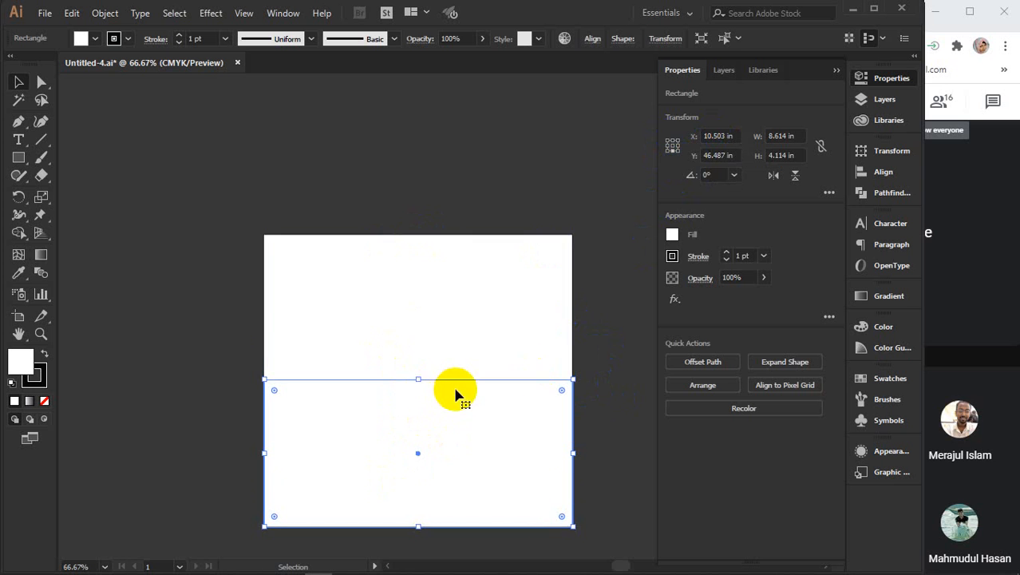
{"action": "scroll", "coordinate": [455, 392], "scroll_direction": "down", "scroll_amount": 1}
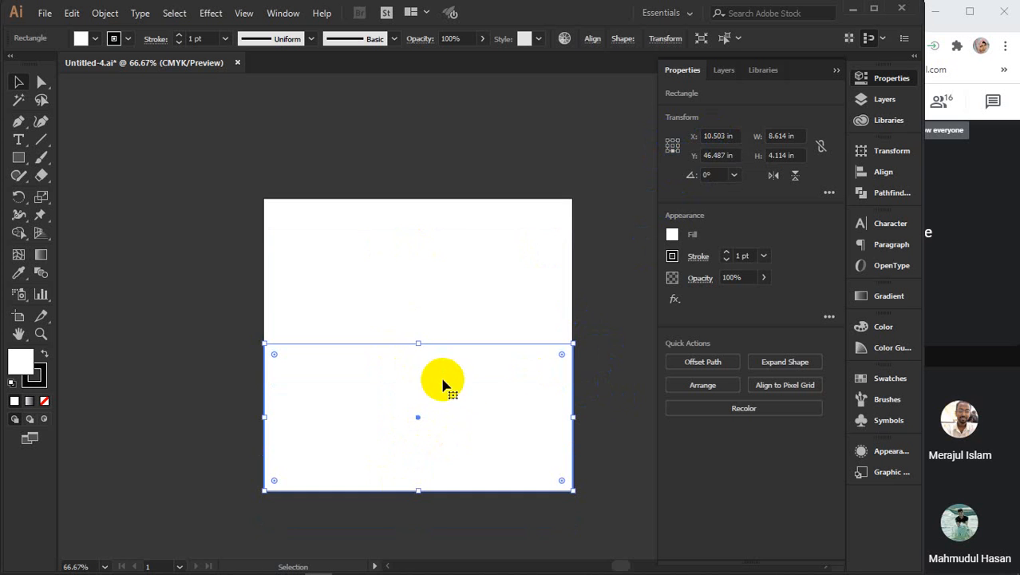
{"action": "left_click", "coordinate": [429, 304]}
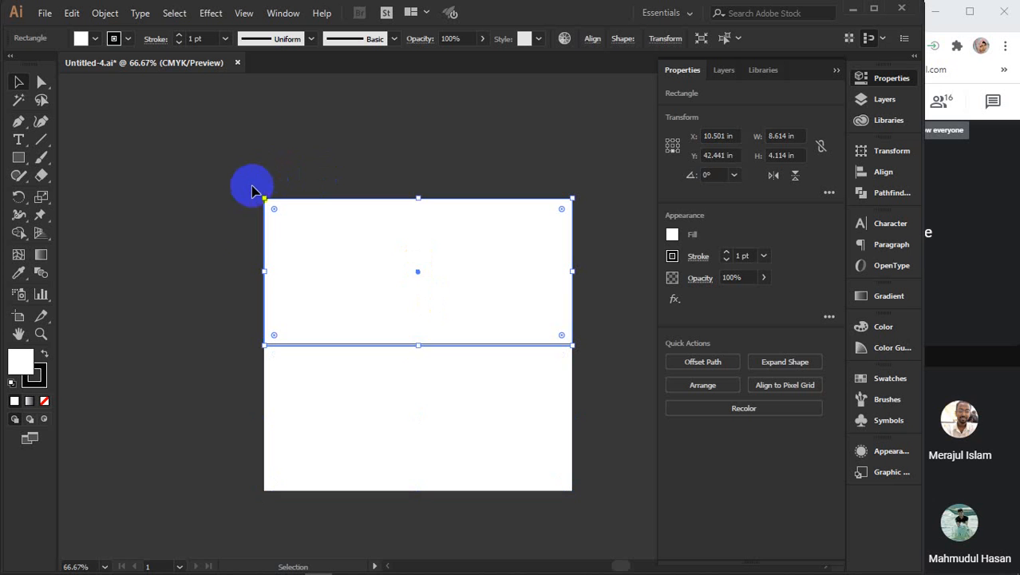
- Nudge the lower rectangle down until its top edge lines up with the upper rectangle's bottom edge
{"action": "left_click", "coordinate": [414, 370]}
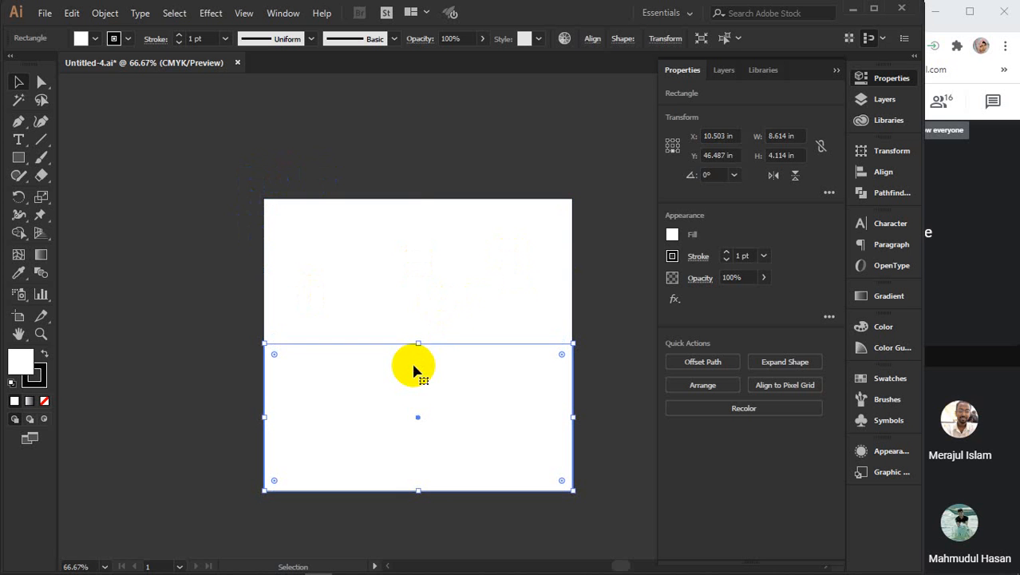
{"action": "key", "text": "Down"}
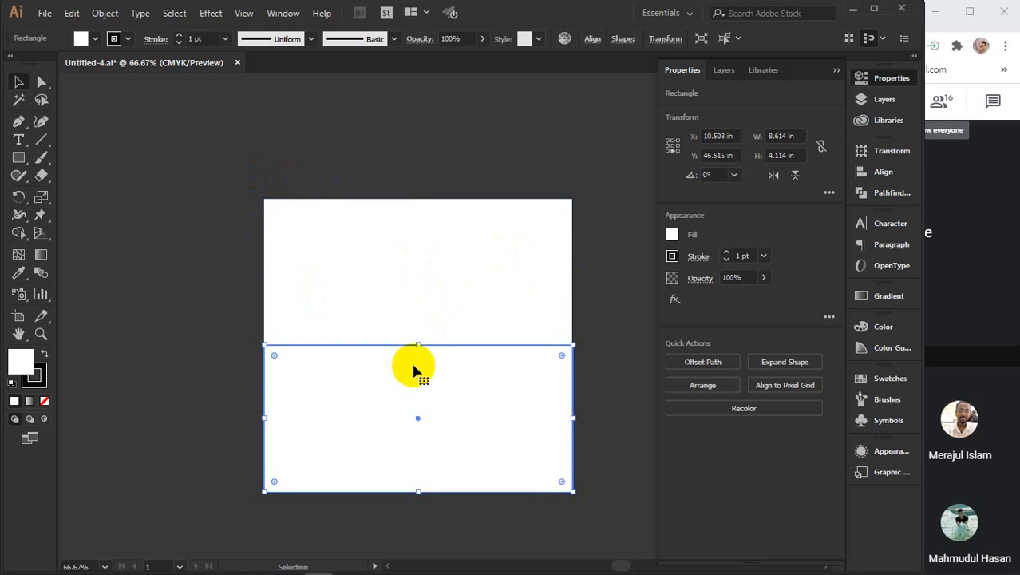
{"action": "key", "text": "Down"}
{"action": "key", "text": "Up"}
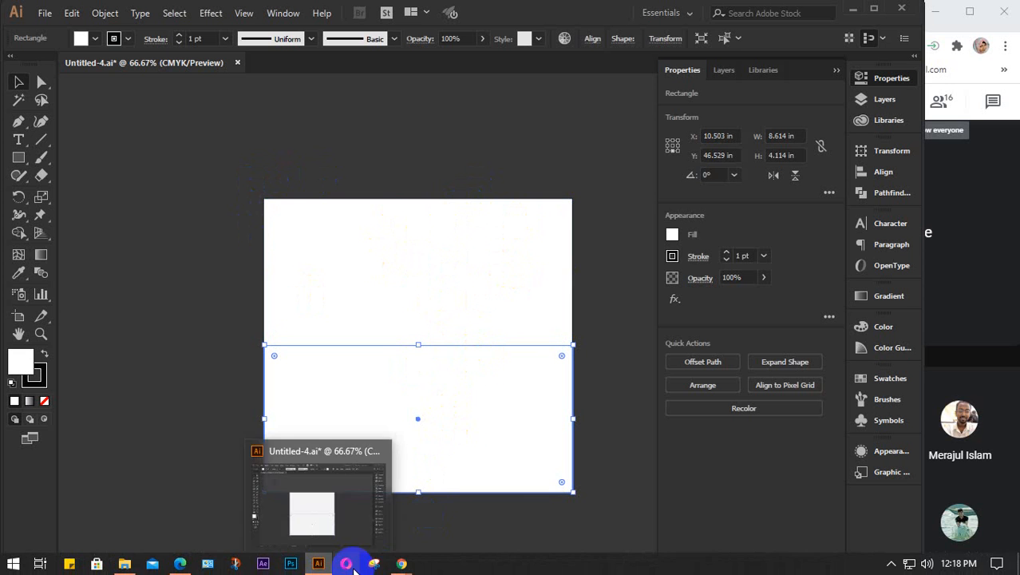
- Check the red-flap envelope example in the browser, and set the lower rectangle's height to about 3.5 in, anchored at its top edge
{"action": "mouse_move", "coordinate": [391, 567]}
{"action": "left_click", "coordinate": [388, 525]}
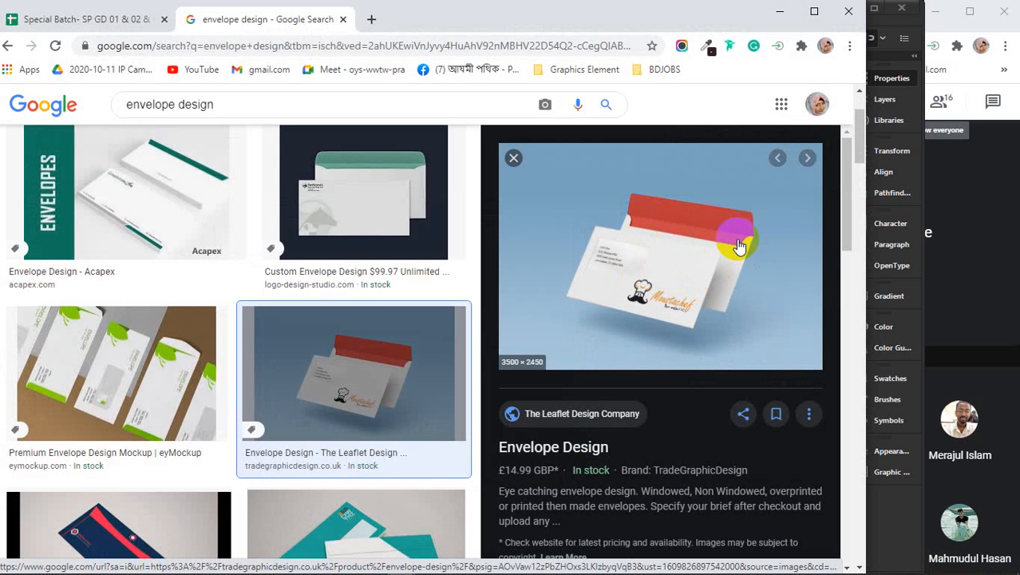
{"action": "left_click", "coordinate": [780, 11]}
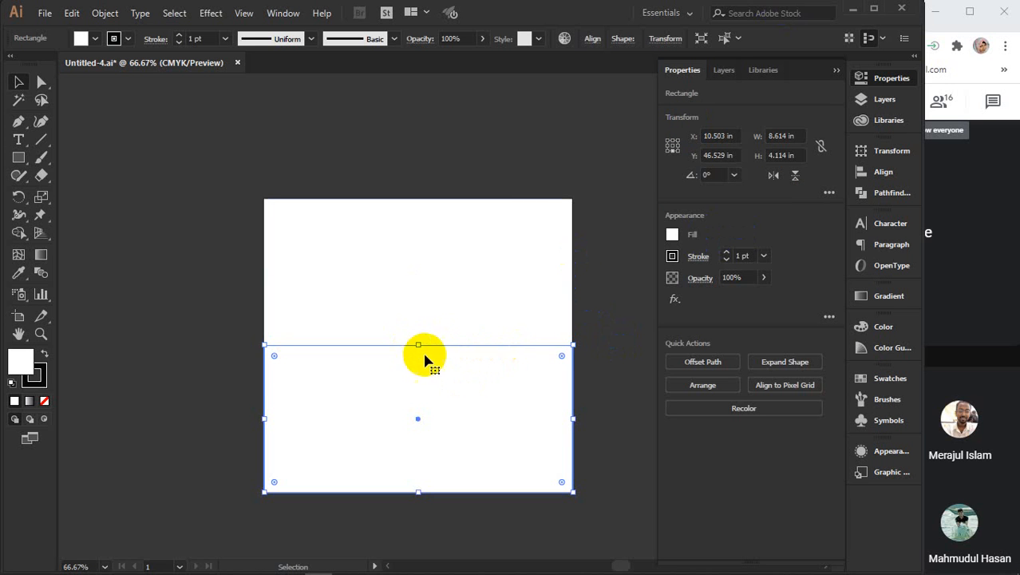
{"action": "left_click", "coordinate": [662, 158]}
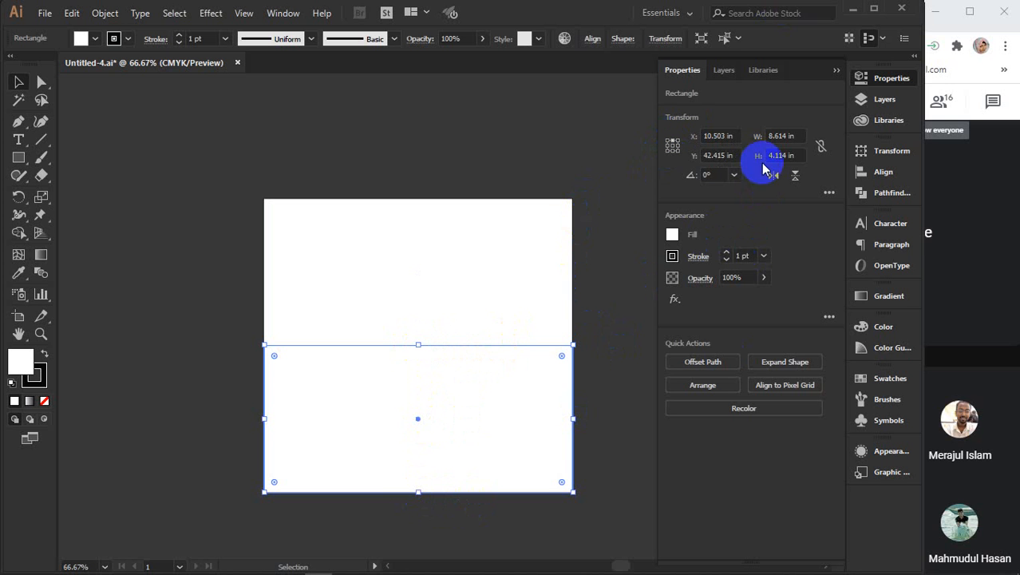
{"action": "left_click", "coordinate": [800, 155]}
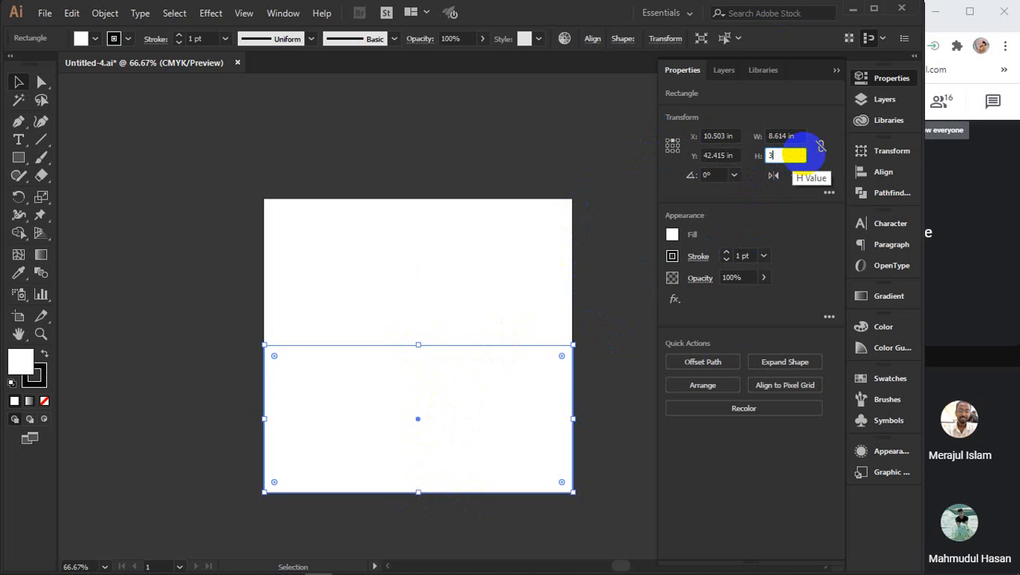
{"action": "key", "text": "Return"}
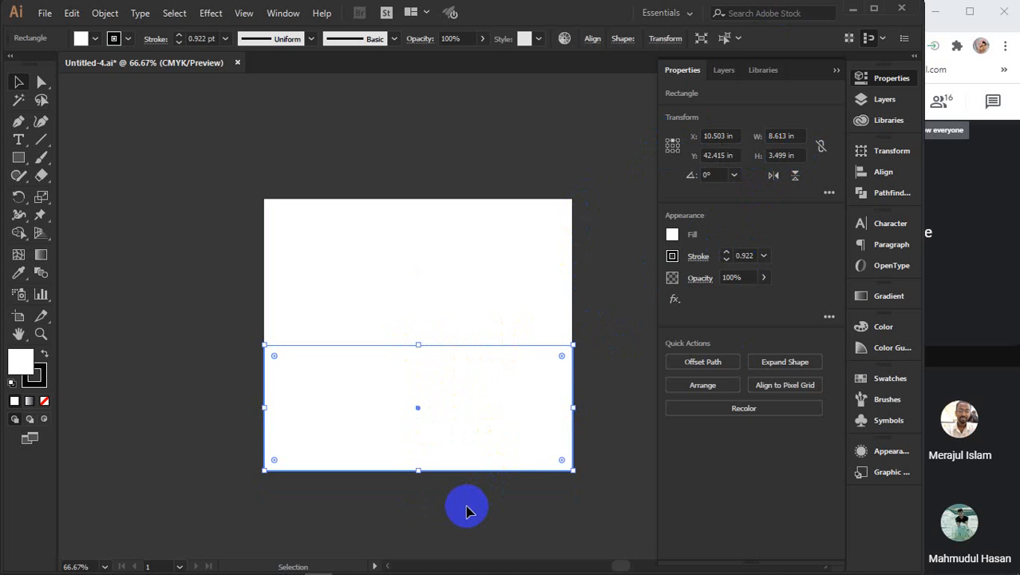
{"action": "key", "text": "ctrl+z"}
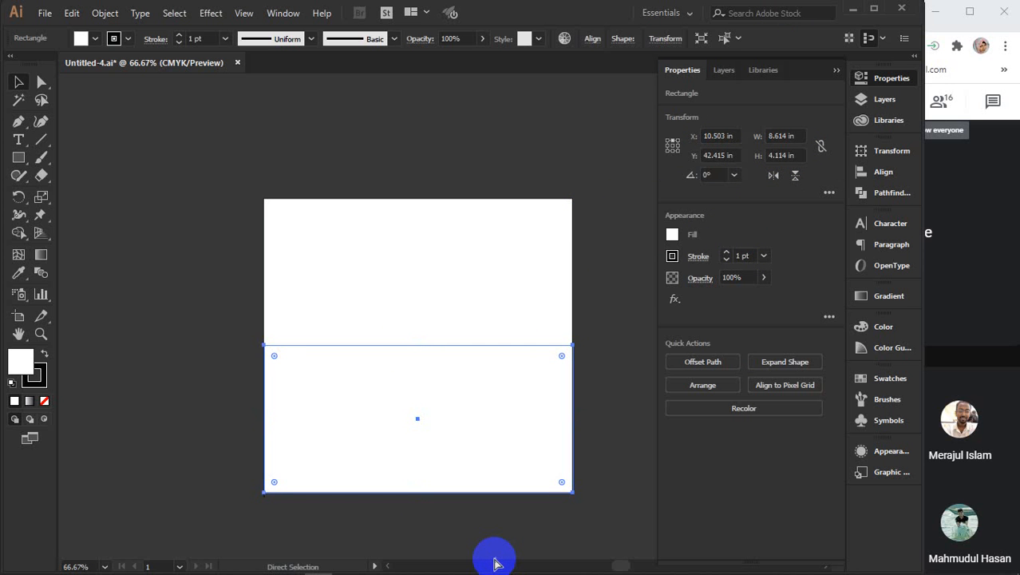
{"action": "key", "text": "ctrl+shift+z"}
{"action": "left_click", "coordinate": [465, 375]}
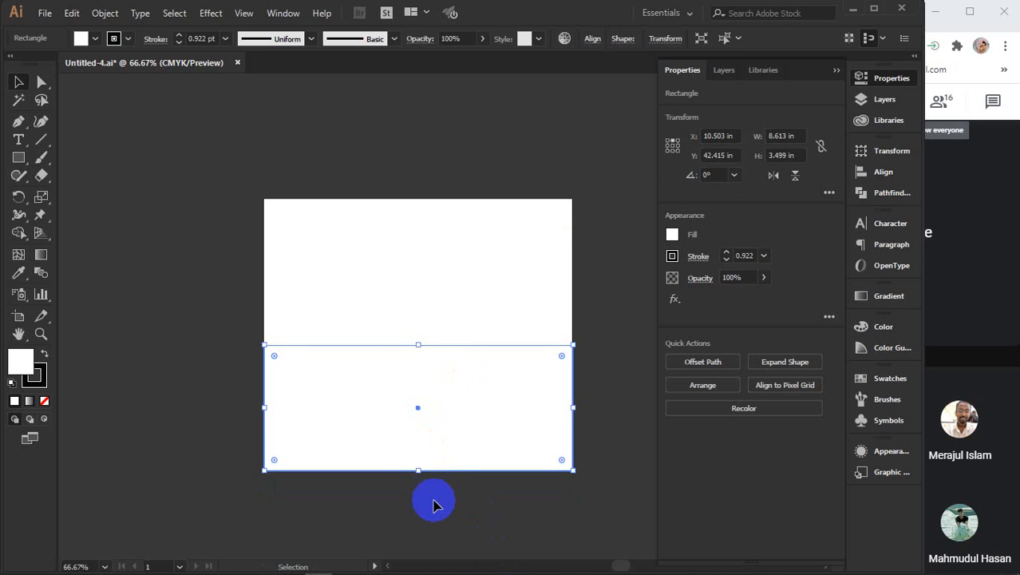
{"action": "left_click", "coordinate": [457, 497]}
- Duplicate the upper rectangle flush against its left edge, and check the envelope's side flap in the browser's red-flap example
{"action": "left_click", "coordinate": [501, 299]}
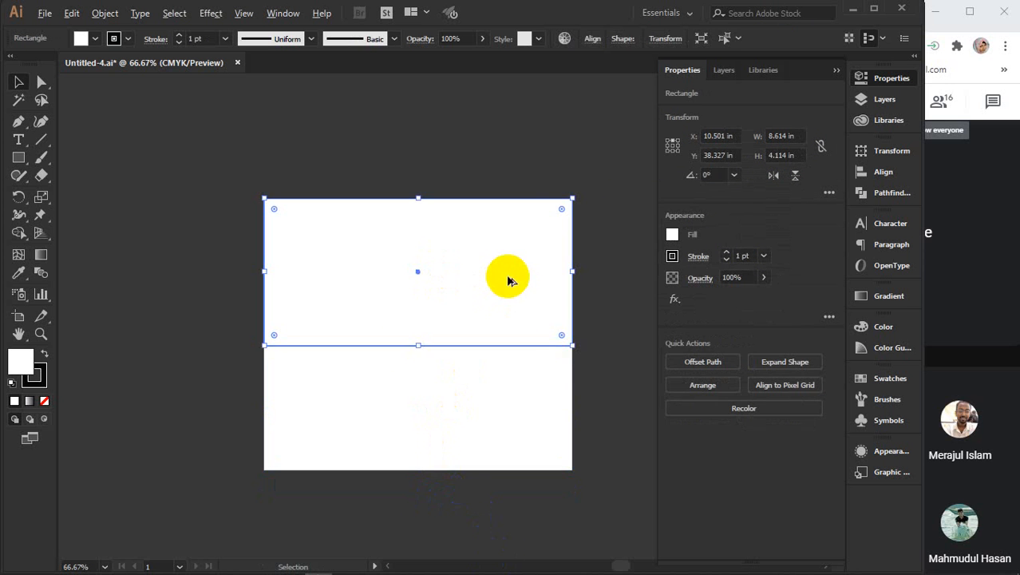
{"action": "left_click_drag", "start_coordinate": [507, 279], "coordinate": [259, 290]}
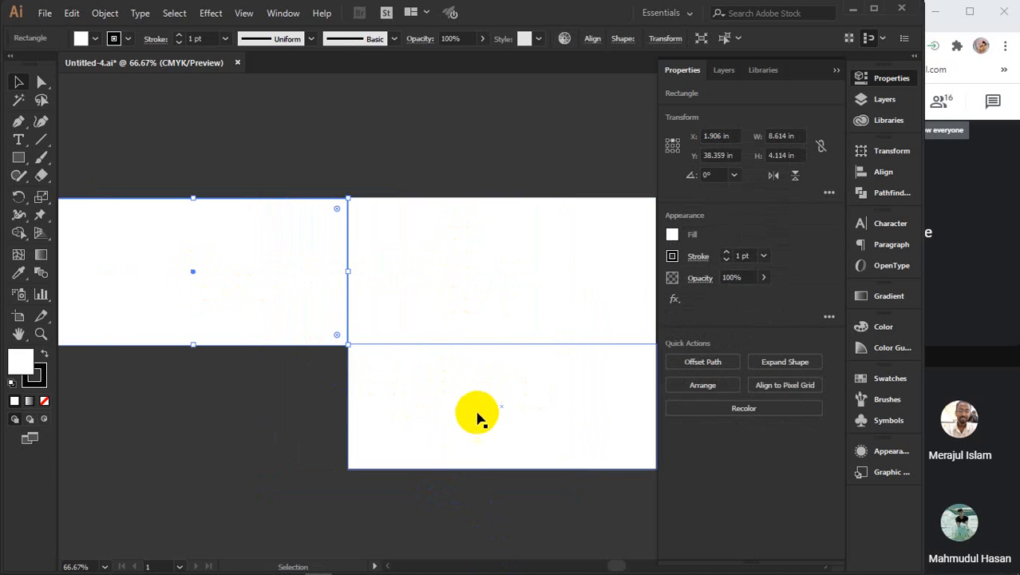
{"action": "mouse_move", "coordinate": [403, 560]}
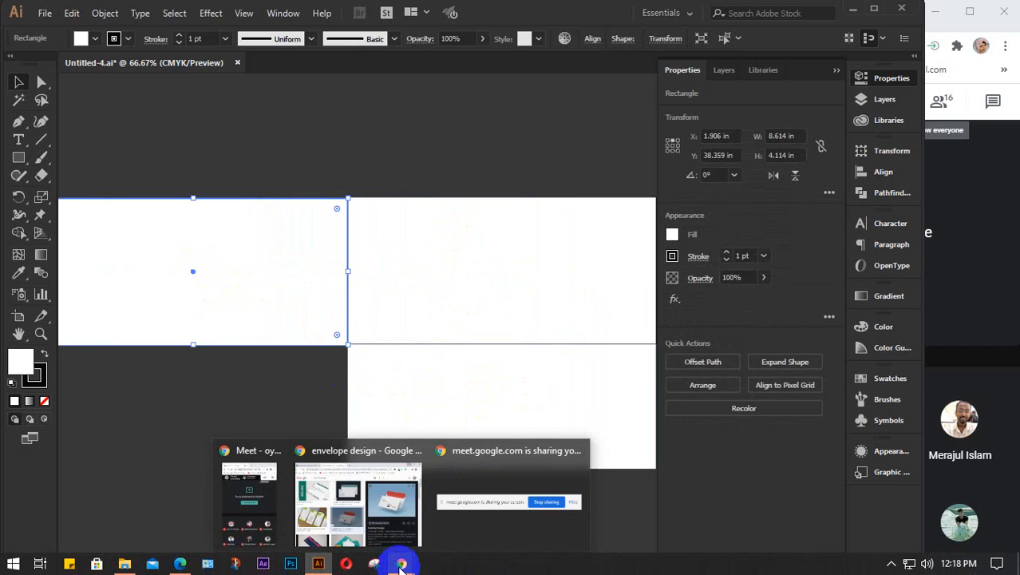
{"action": "left_click", "coordinate": [394, 524]}
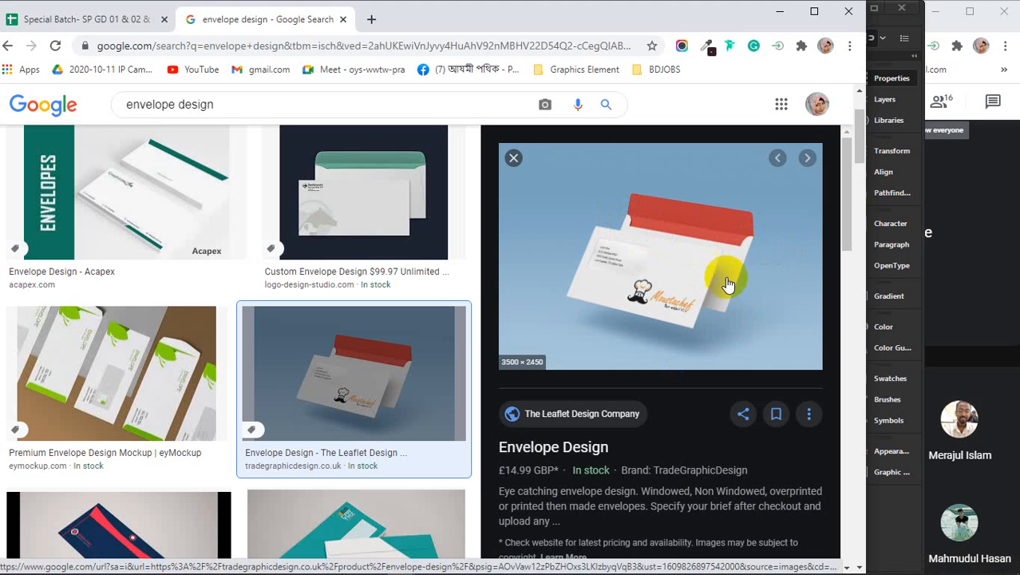
{"action": "left_click", "coordinate": [779, 11]}
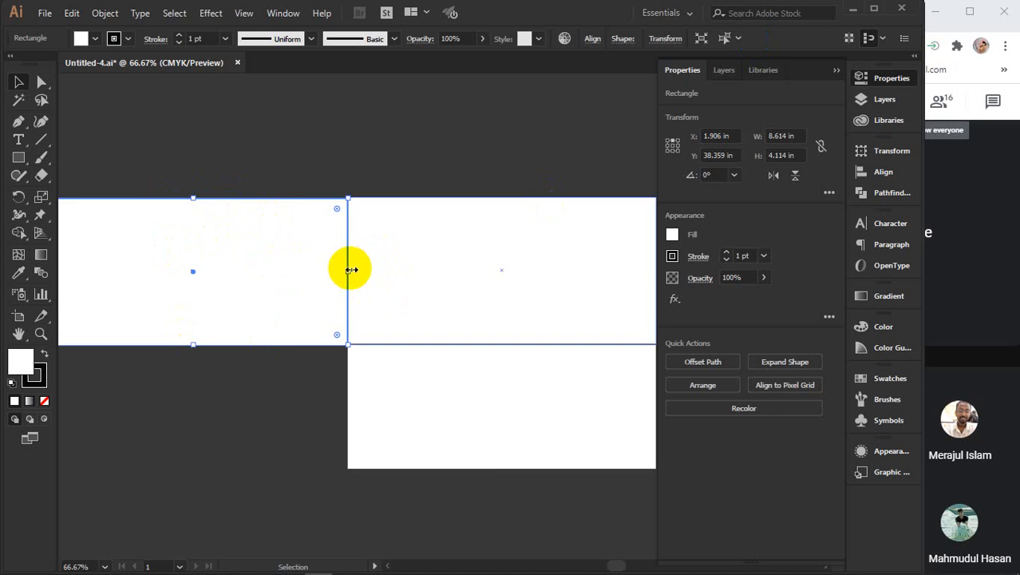
- Set the left copy's width to 1 in, keeping its right edge fixed against the main panel
{"action": "left_click", "coordinate": [673, 146]}
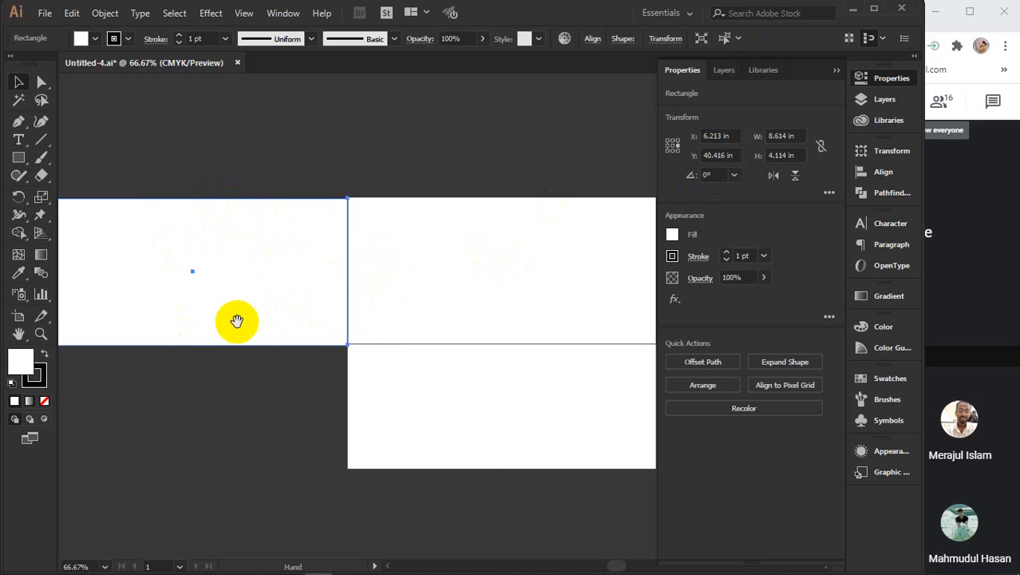
{"action": "left_click_drag", "start_coordinate": [237, 318], "coordinate": [295, 327]}
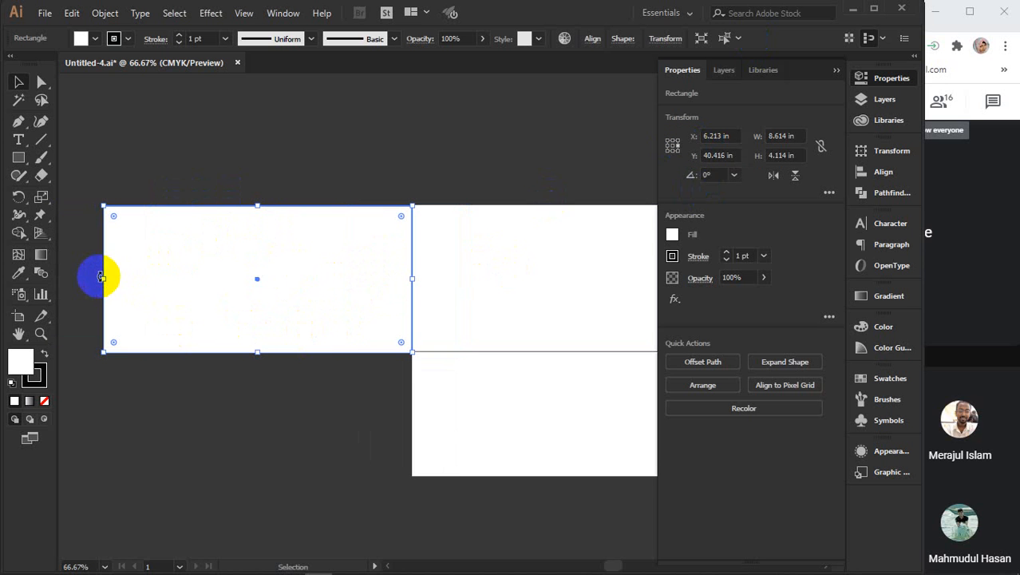
{"action": "left_click", "coordinate": [787, 135]}
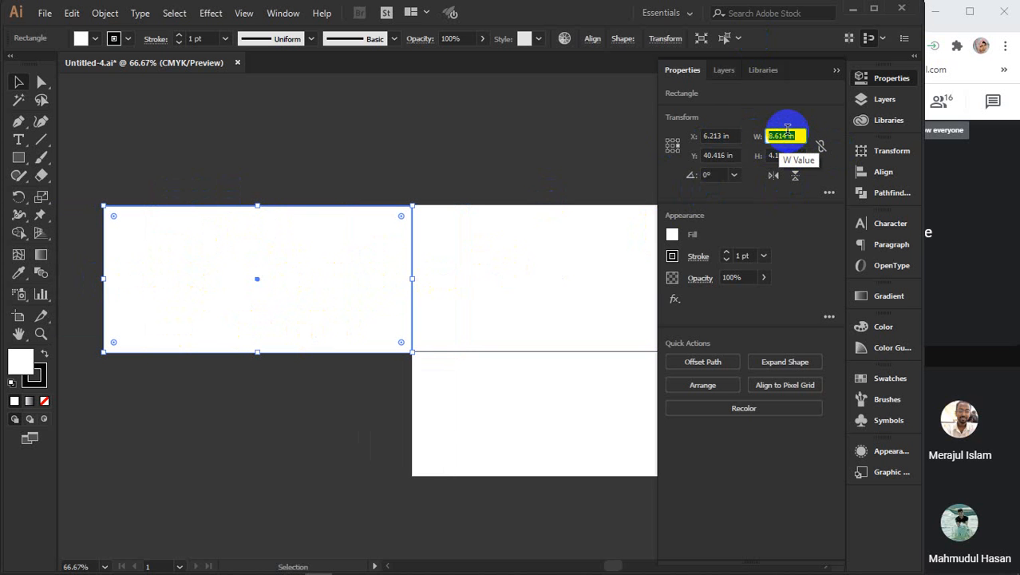
{"action": "type", "text": "1"}
{"action": "key", "text": "Return"}
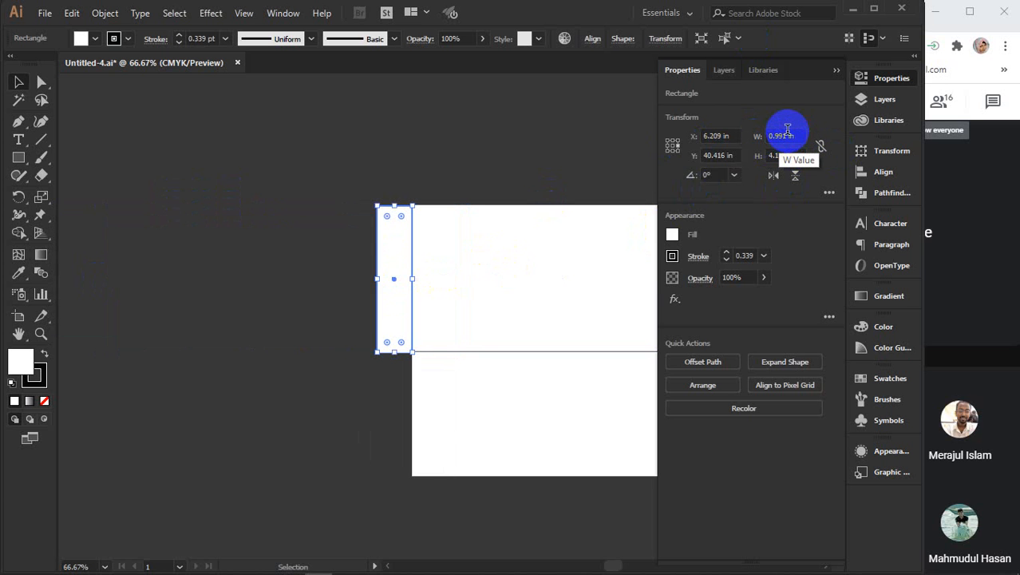
- Duplicate the main panel flush against its right edge and set the copy's width to 1 in, keeping its left edge fixed
{"action": "left_click_drag", "start_coordinate": [558, 280], "coordinate": [322, 258]}
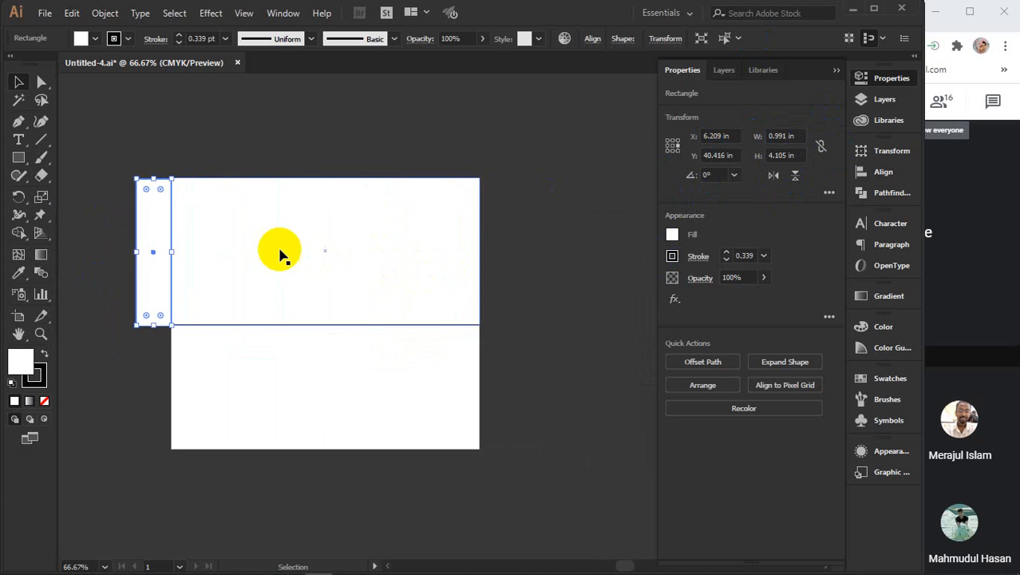
{"action": "left_click", "coordinate": [235, 253]}
{"action": "left_click_drag", "start_coordinate": [219, 253], "coordinate": [504, 251]}
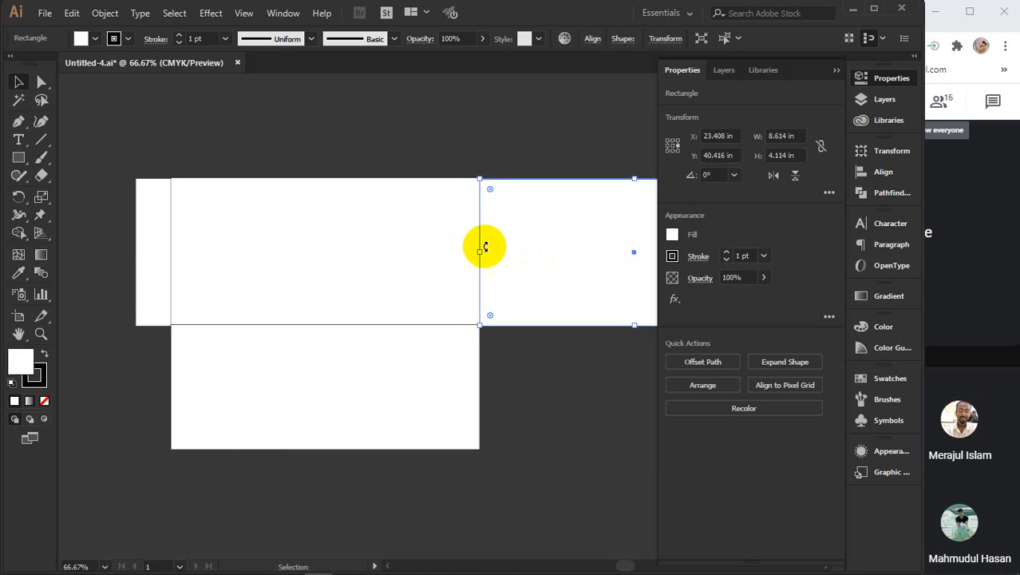
{"action": "left_click", "coordinate": [669, 148]}
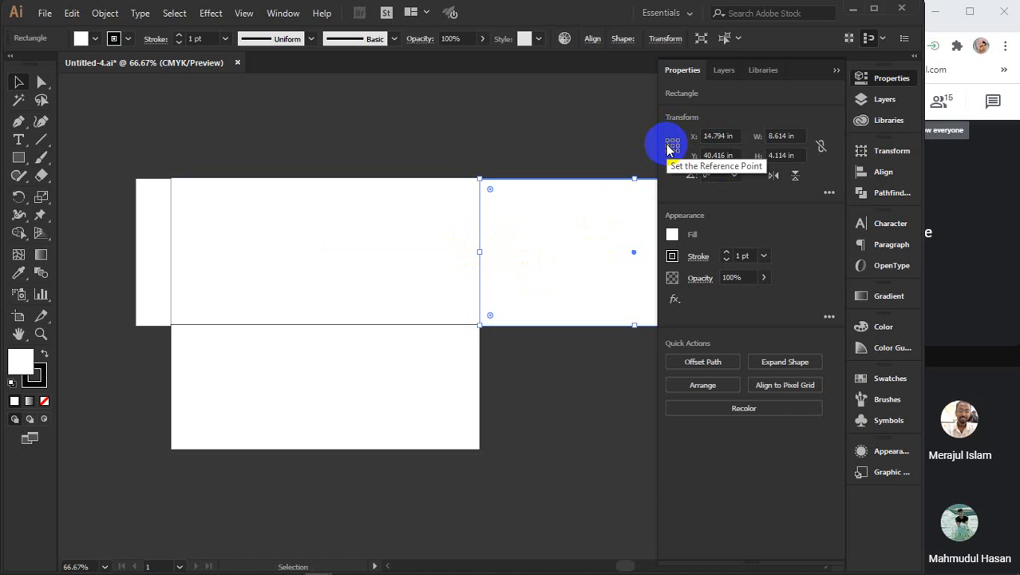
{"action": "left_click", "coordinate": [794, 135]}
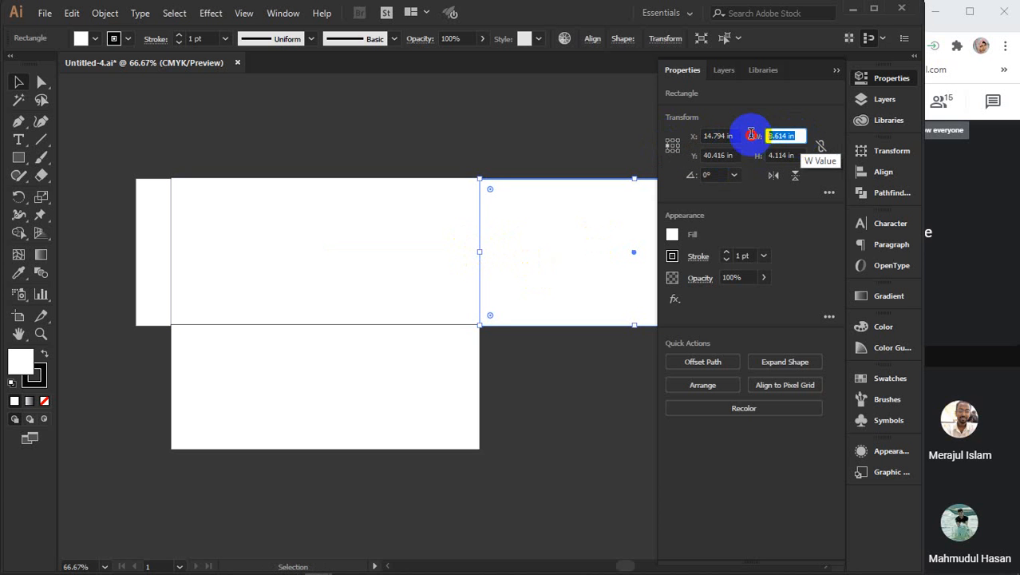
{"action": "type", "text": "1"}
{"action": "key", "text": "Return"}
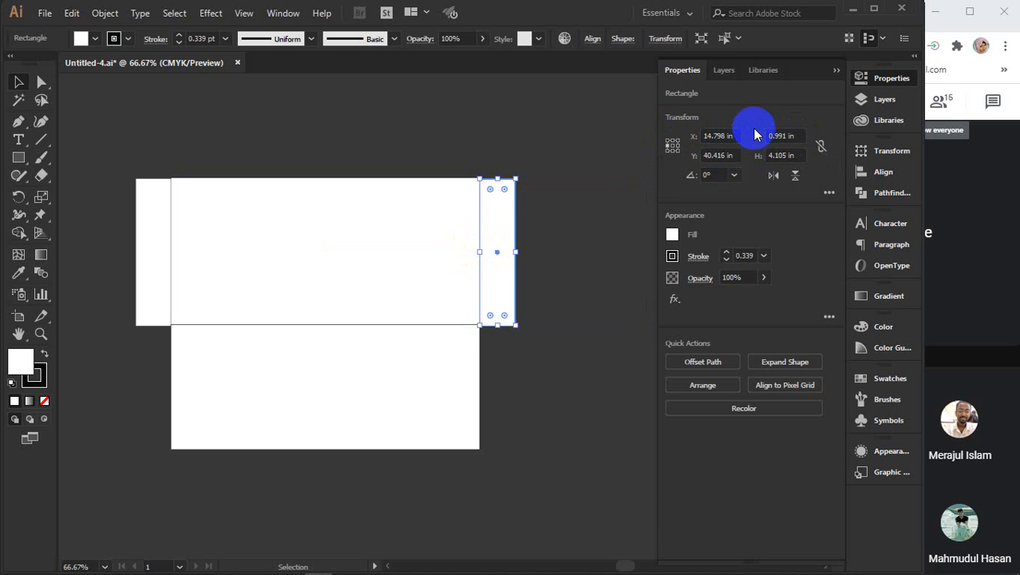
- Check the red flap in the browser's envelope example, and duplicate the main panel straight up so the copy's bottom edge meets its top edge
{"action": "left_click_drag", "start_coordinate": [433, 244], "coordinate": [448, 297]}
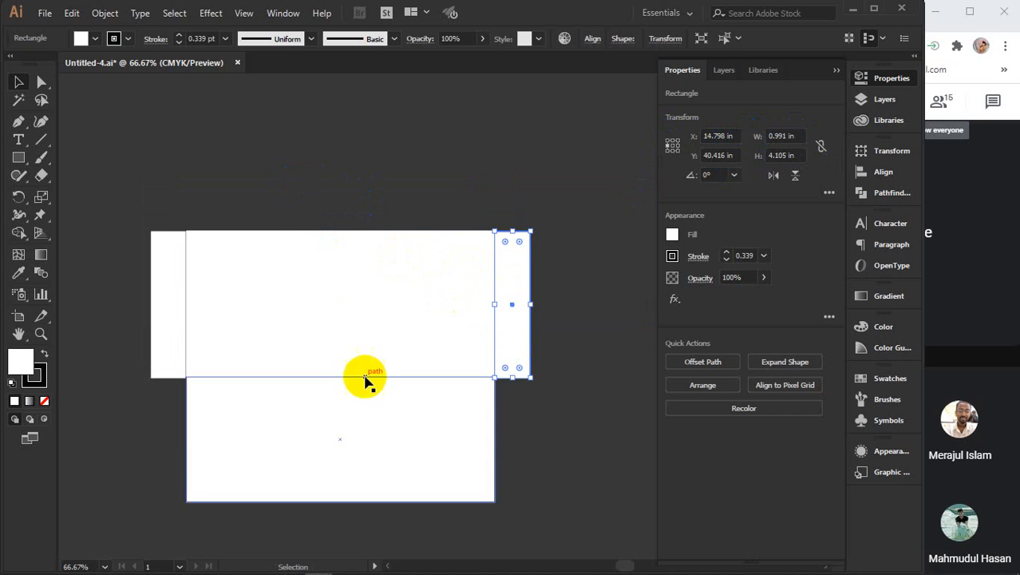
{"action": "left_click", "coordinate": [400, 547]}
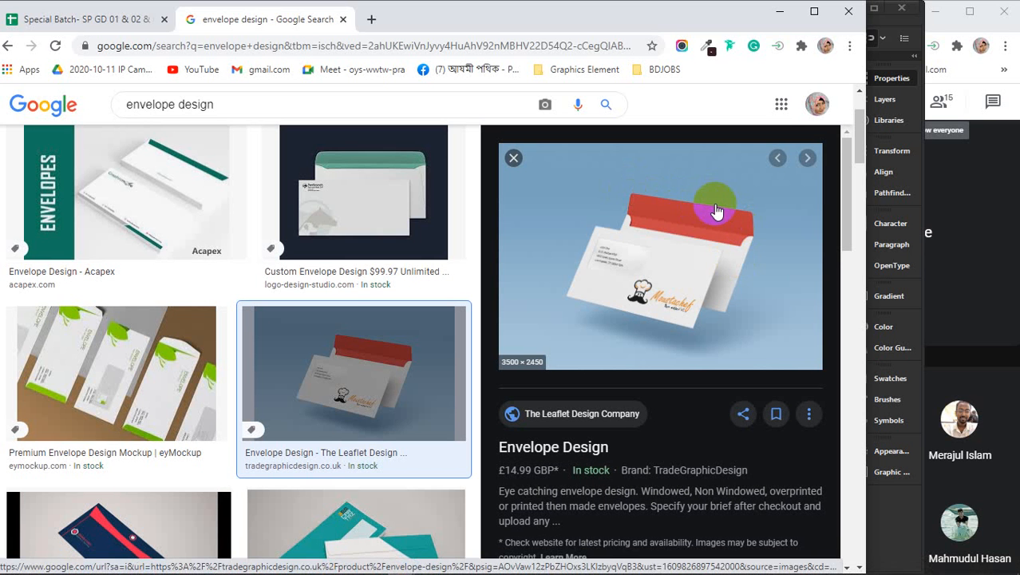
{"action": "left_click", "coordinate": [779, 11]}
{"action": "left_click_drag", "start_coordinate": [354, 346], "coordinate": [364, 256]}
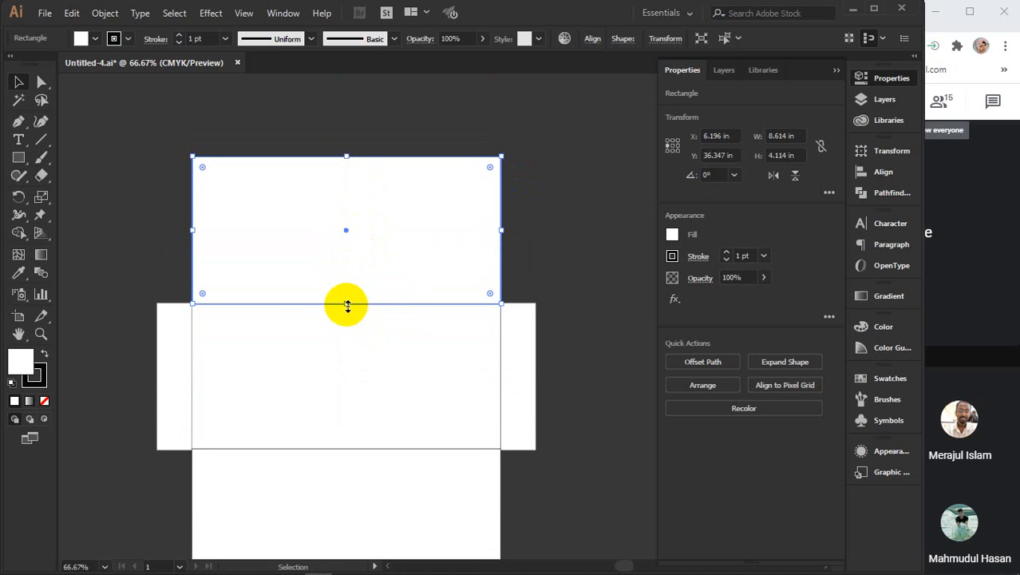
{"action": "key", "text": "Up"}
{"action": "key", "text": "Up"}
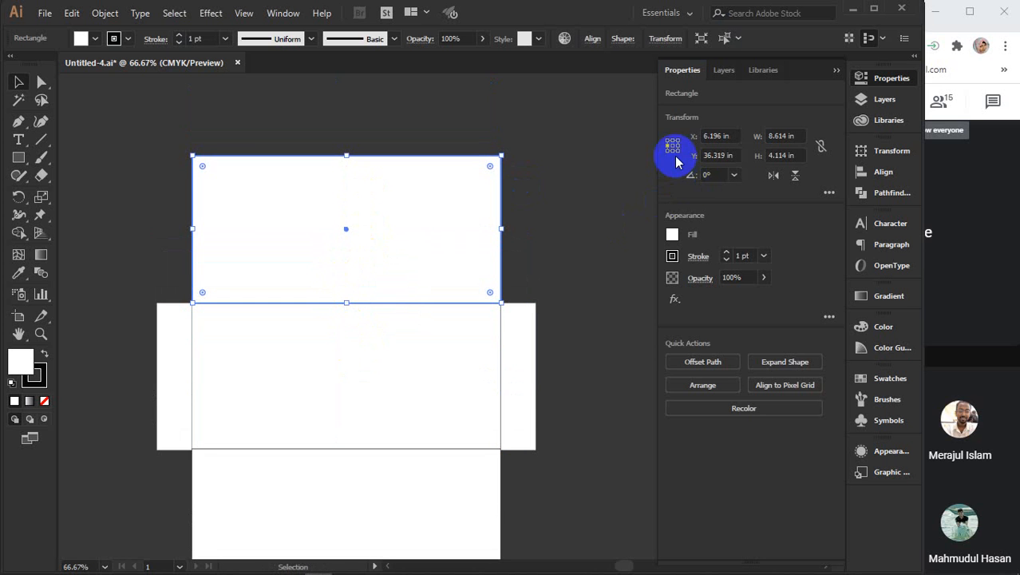
- Set the top copy's height to about 1.5 in, anchored at its bottom edge, and deselect it
{"action": "left_click", "coordinate": [798, 155]}
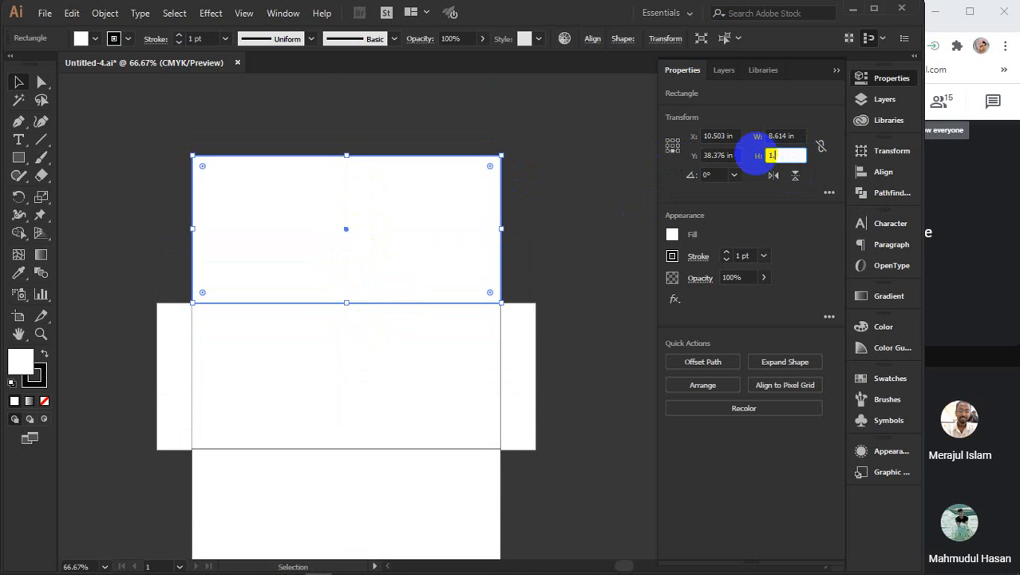
{"action": "key", "text": "Return"}
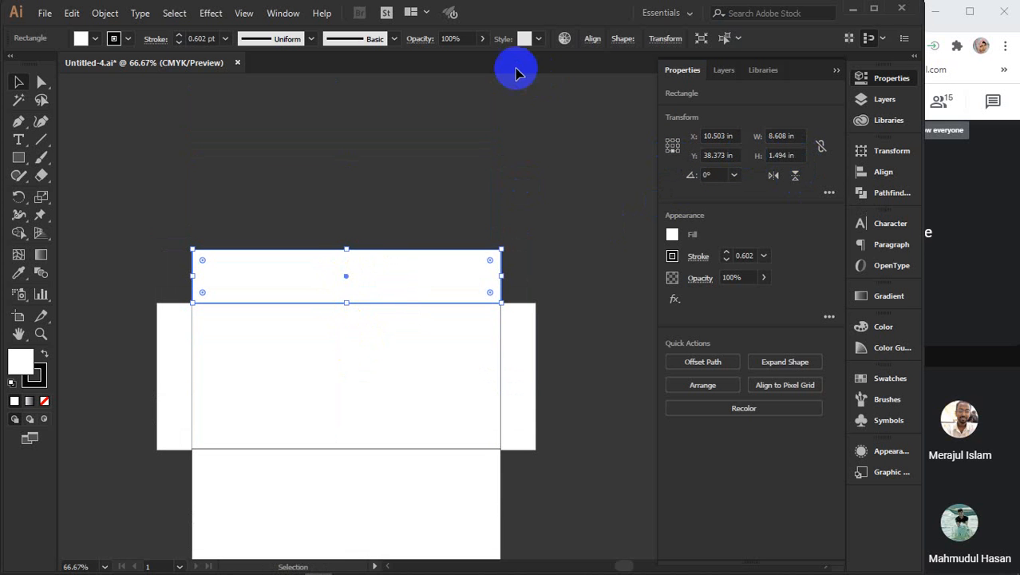
{"action": "left_click", "coordinate": [380, 176]}
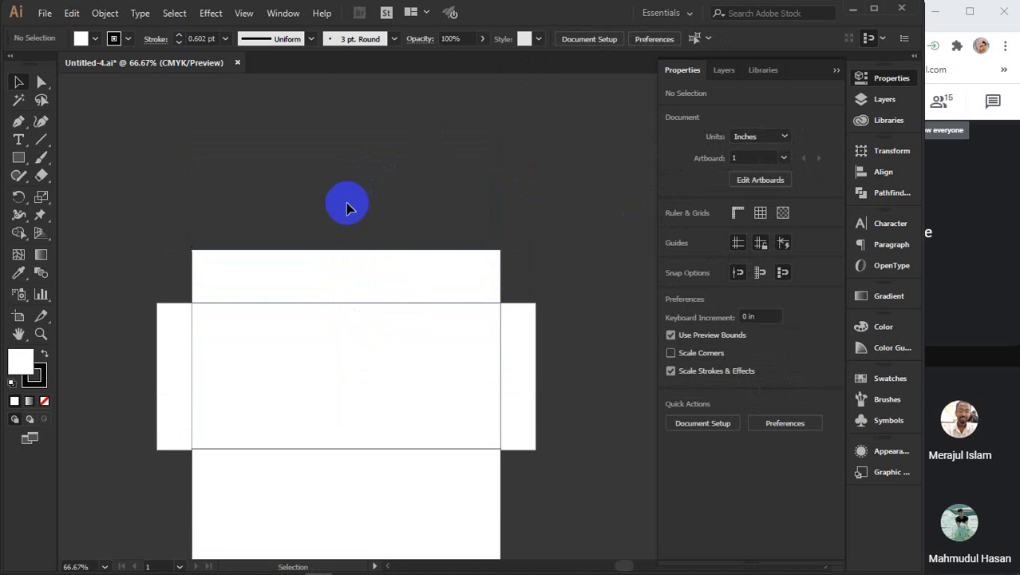
- Round the top flap's two upper corners and the left side flap's two outer corners with a large radius
{"action": "left_click", "coordinate": [303, 269]}
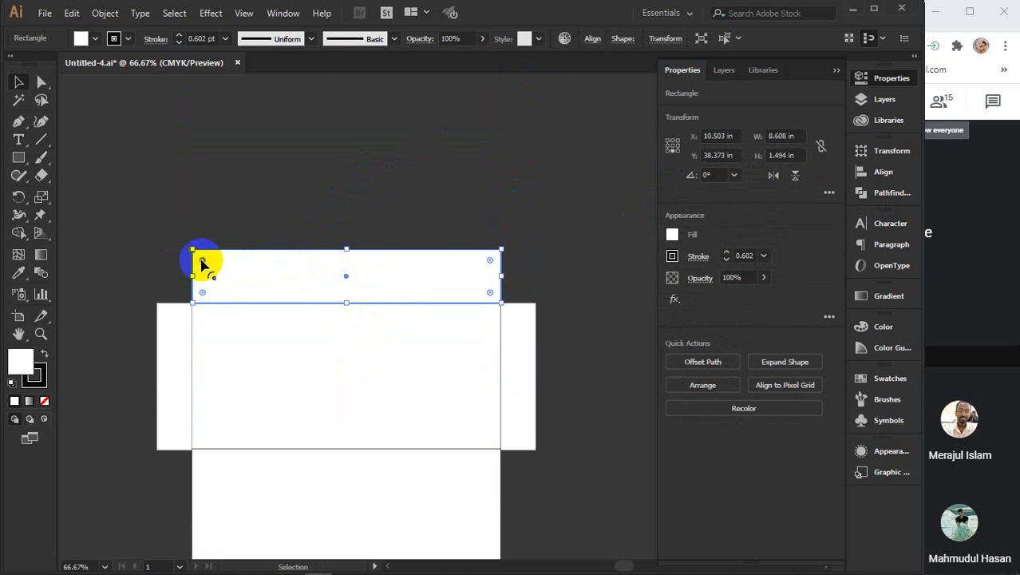
{"action": "left_click_drag", "start_coordinate": [490, 260], "coordinate": [469, 304]}
{"action": "left_click", "coordinate": [178, 366]}
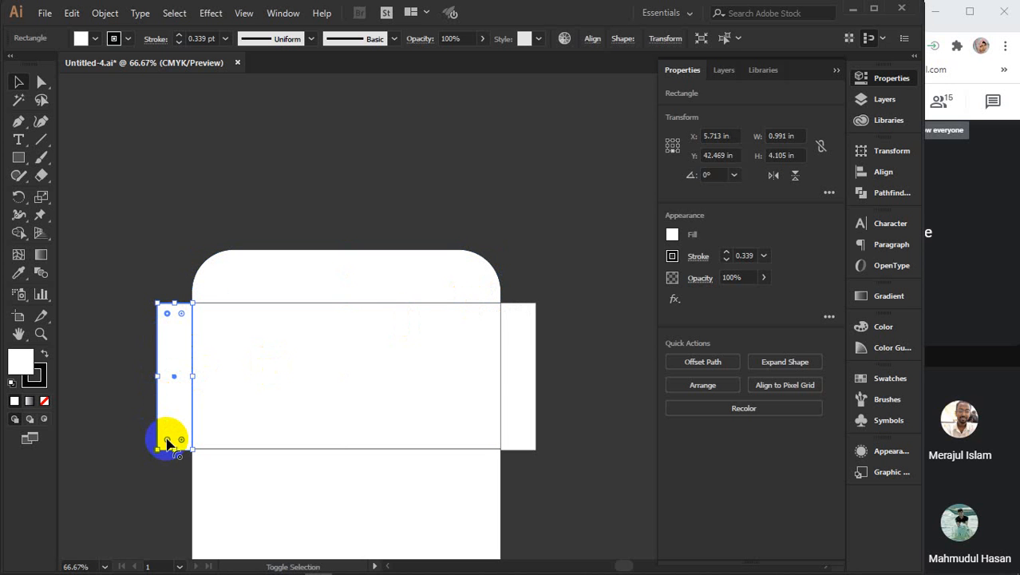
{"action": "left_click_drag", "start_coordinate": [167, 439], "coordinate": [257, 415]}
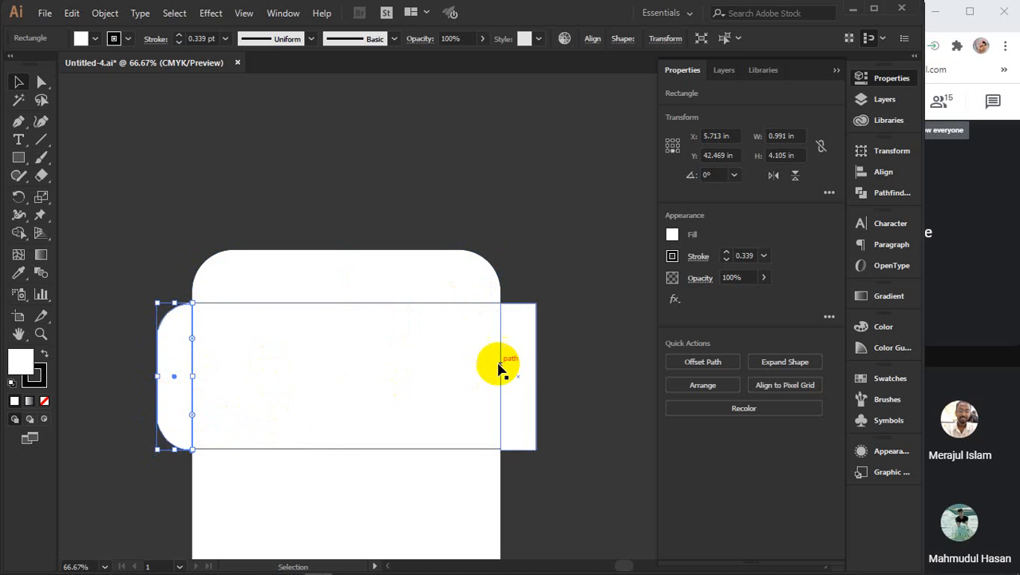
- Round the right side flap's two outer corners with a large radius and deselect it
{"action": "left_click", "coordinate": [524, 319]}
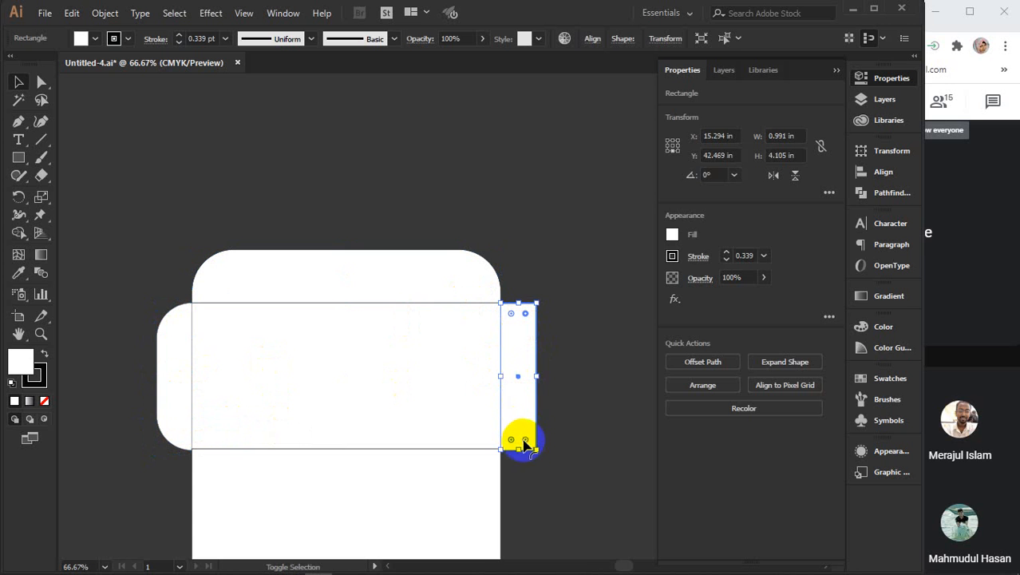
{"action": "left_click_drag", "start_coordinate": [526, 441], "coordinate": [427, 431]}
{"action": "left_click", "coordinate": [542, 188]}
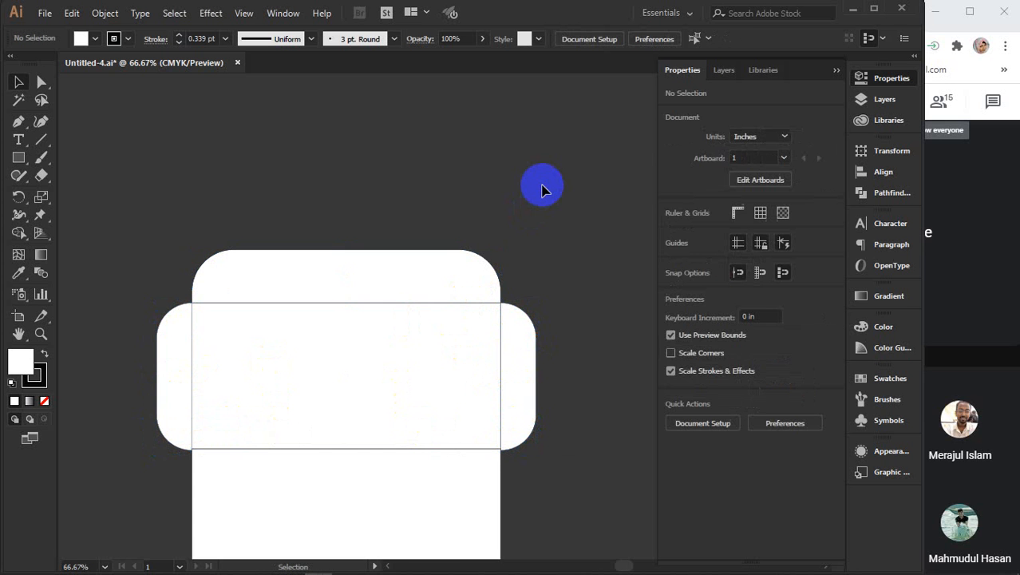
{"action": "left_click", "coordinate": [832, 72]}
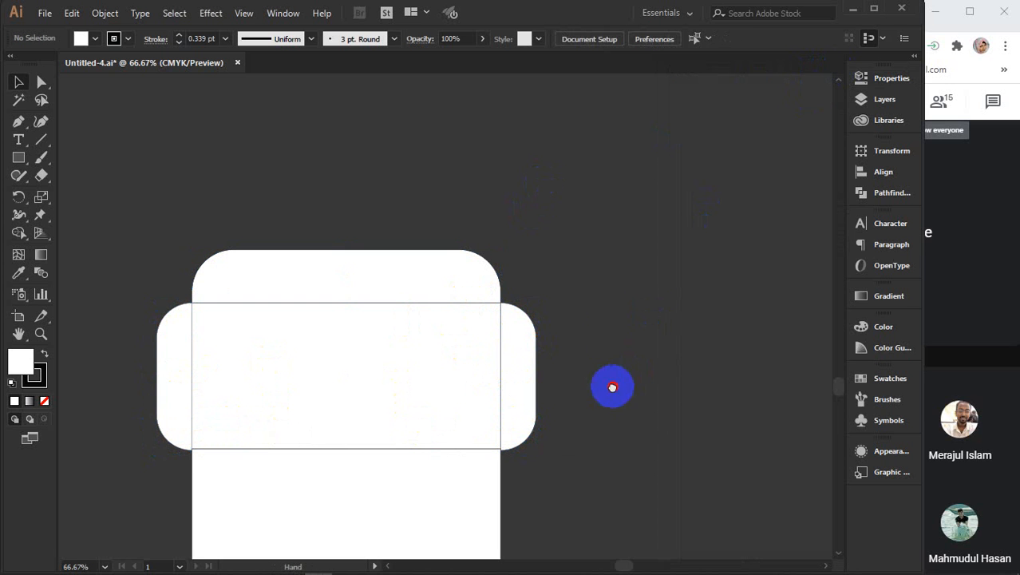
{"action": "scroll", "coordinate": [611, 385], "scroll_direction": "down", "scroll_amount": 3}
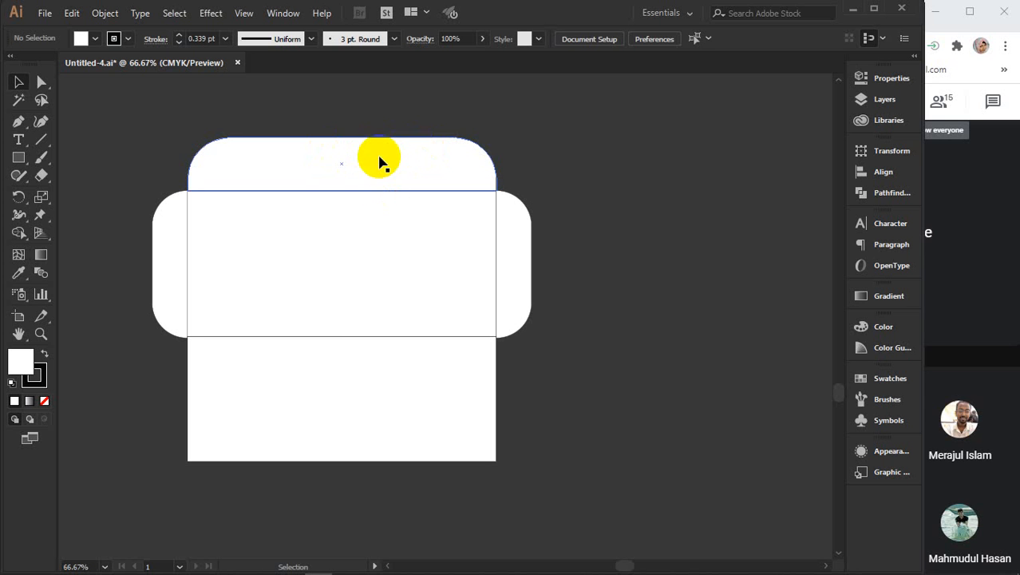
- Duplicate the finished envelope template's main panel into the empty space to its right as the base of a second envelope
{"action": "left_click", "coordinate": [616, 391]}
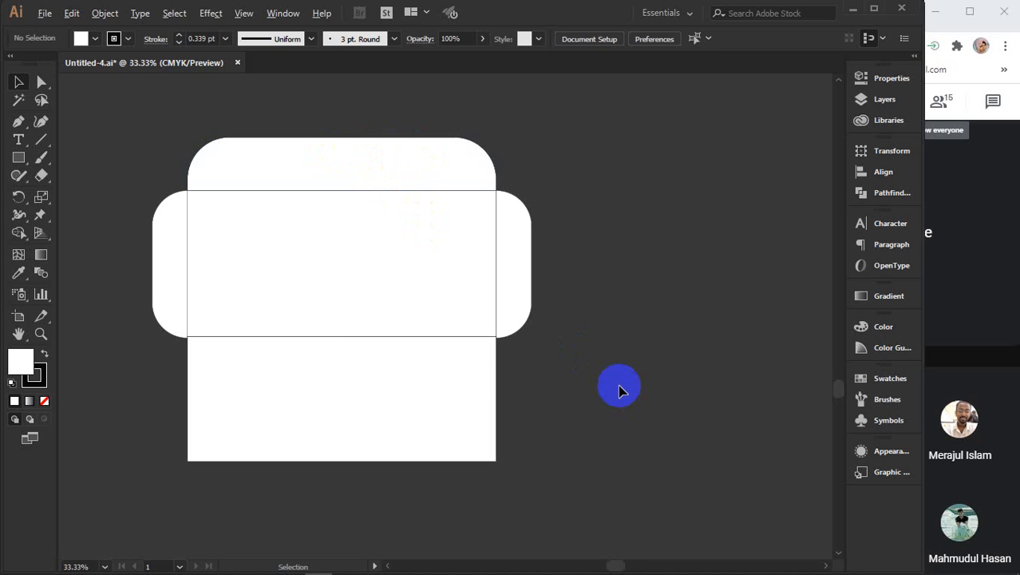
{"action": "scroll", "coordinate": [619, 390], "scroll_direction": "down", "scroll_amount": 1}
{"action": "left_click_drag", "start_coordinate": [618, 390], "coordinate": [519, 399]}
{"action": "left_click_drag", "start_coordinate": [197, 199], "coordinate": [470, 462]}
{"action": "left_click", "coordinate": [540, 401]}
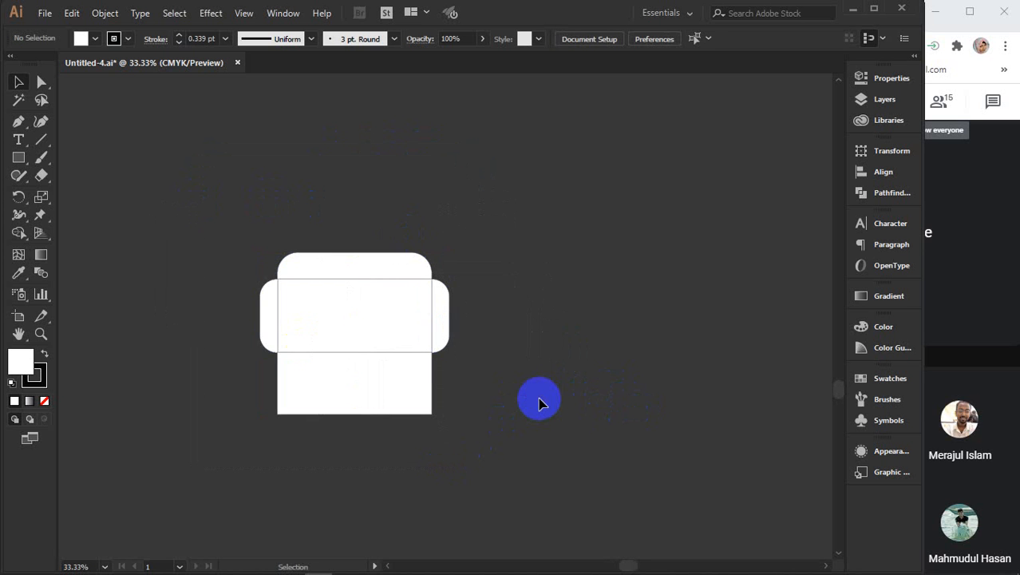
{"action": "left_click", "coordinate": [425, 351]}
{"action": "left_click_drag", "start_coordinate": [314, 333], "coordinate": [601, 343]}
{"action": "left_click_drag", "start_coordinate": [653, 410], "coordinate": [566, 418]}
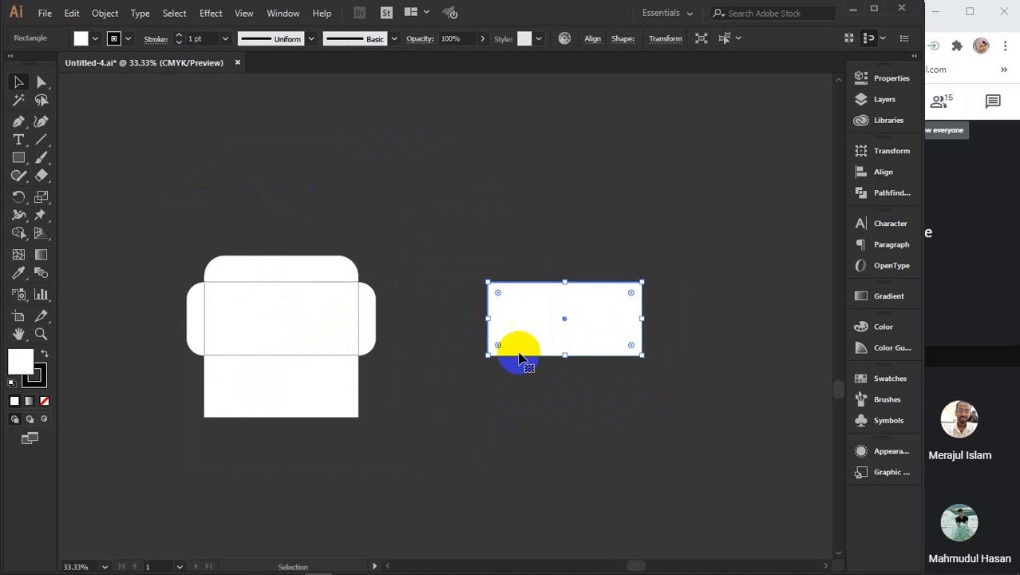
{"action": "left_click_drag", "start_coordinate": [520, 348], "coordinate": [620, 330]}
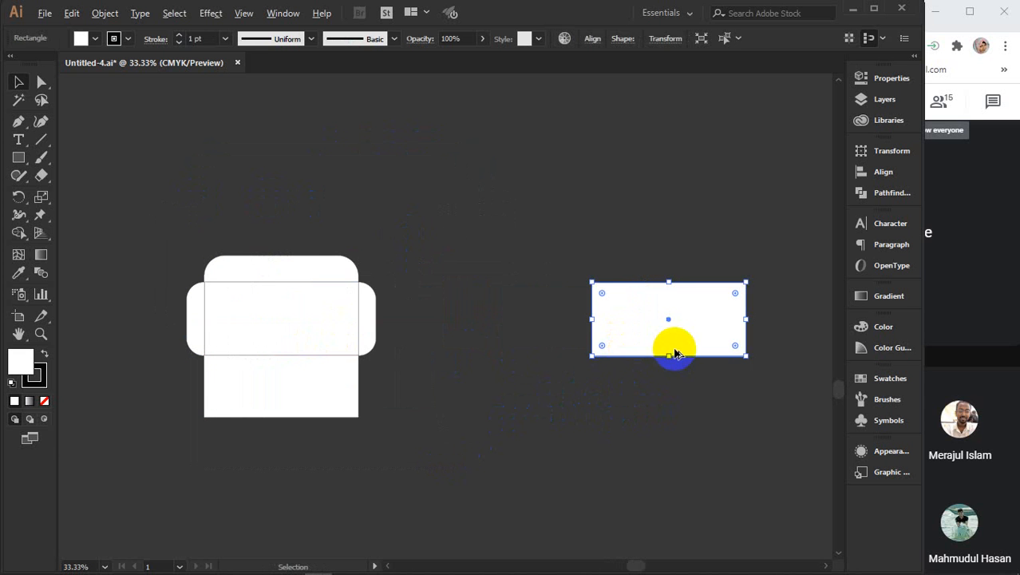
- Duplicate the new main panel flush below itself and reduce the copy's height to about 3.5 in, keeping its top edge fixed
{"action": "scroll", "coordinate": [674, 354], "scroll_direction": "up", "scroll_amount": 1}
{"action": "scroll", "coordinate": [623, 363], "scroll_direction": "right", "scroll_amount": 3}
{"action": "scroll", "coordinate": [455, 363], "scroll_direction": "down", "scroll_amount": 1}
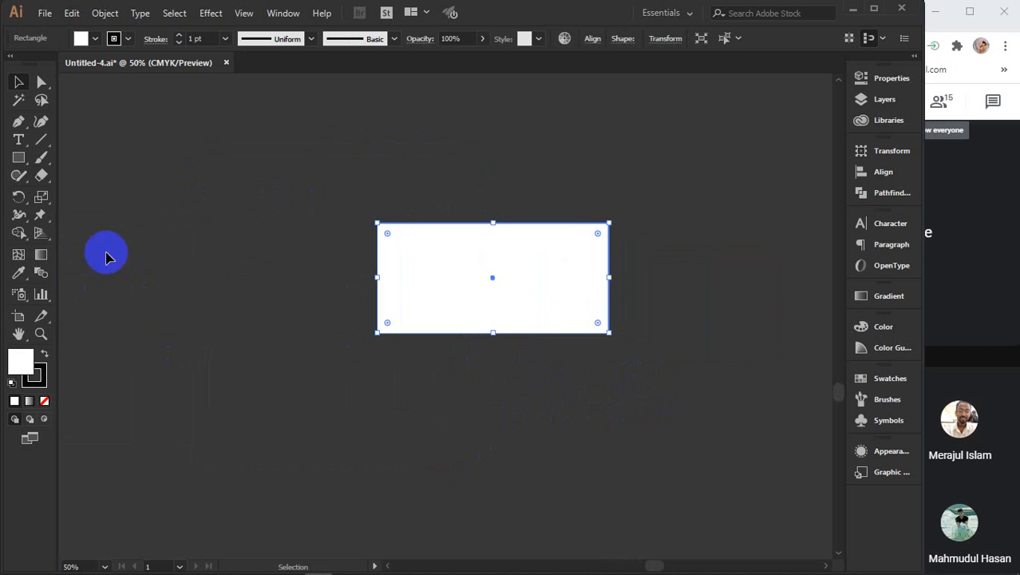
{"action": "scroll", "coordinate": [501, 275], "scroll_direction": "up", "scroll_amount": 1}
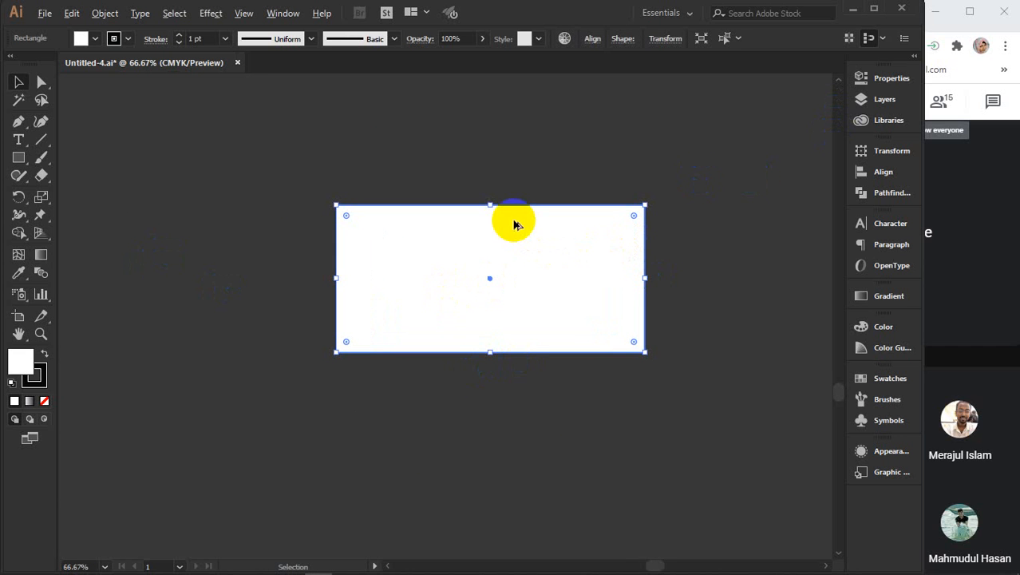
{"action": "left_click_drag", "start_coordinate": [513, 225], "coordinate": [510, 371]}
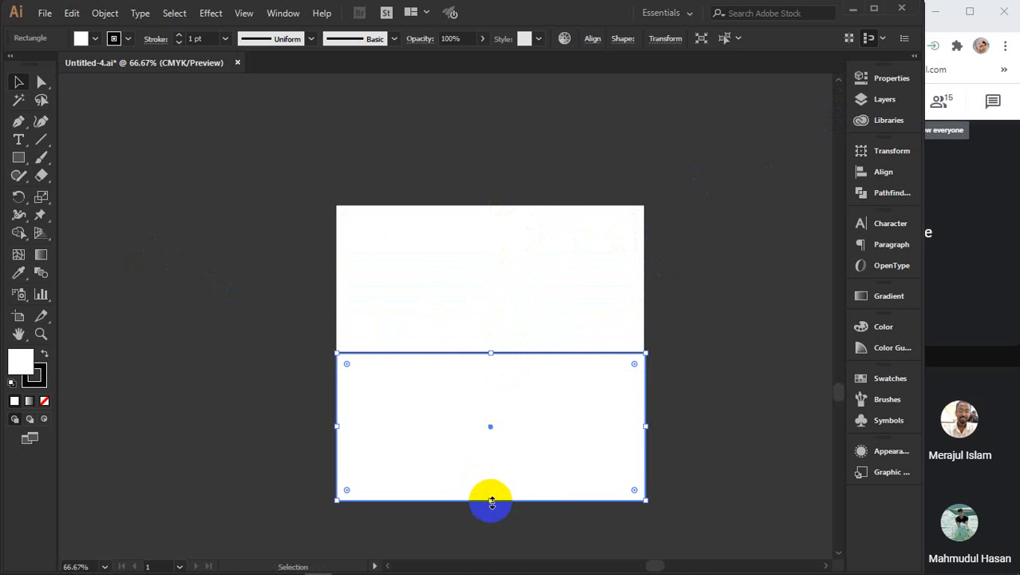
{"action": "left_click_drag", "start_coordinate": [490, 501], "coordinate": [490, 492]}
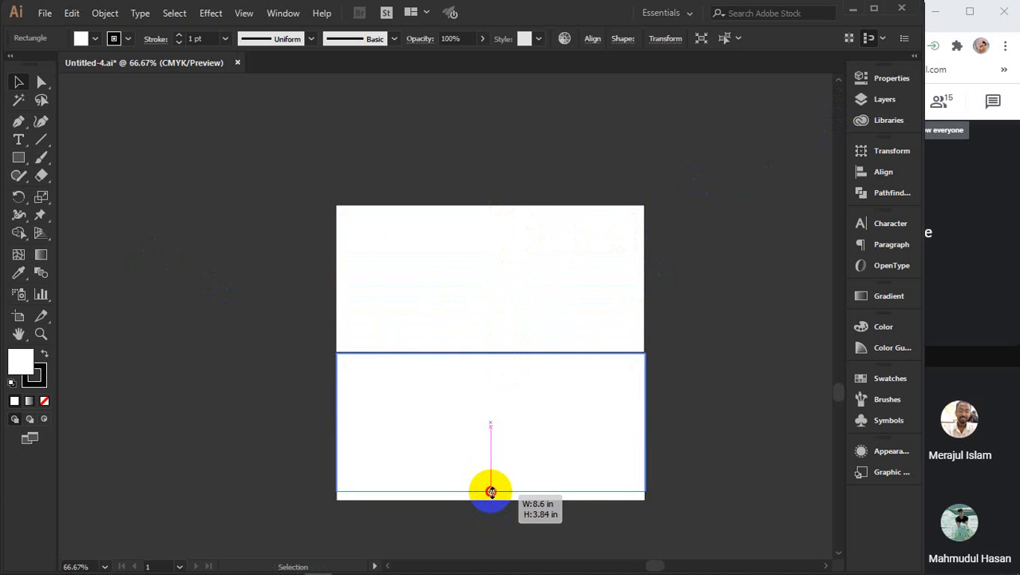
{"action": "left_click_drag", "start_coordinate": [491, 491], "coordinate": [491, 481]}
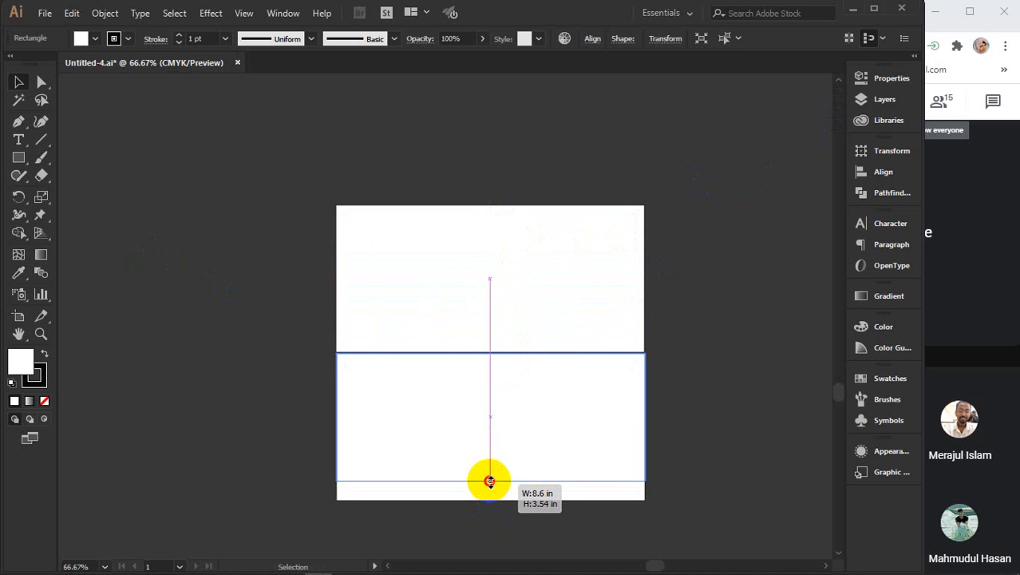
{"action": "left_click_drag", "start_coordinate": [489, 481], "coordinate": [491, 480]}
{"action": "key", "text": "Up"}
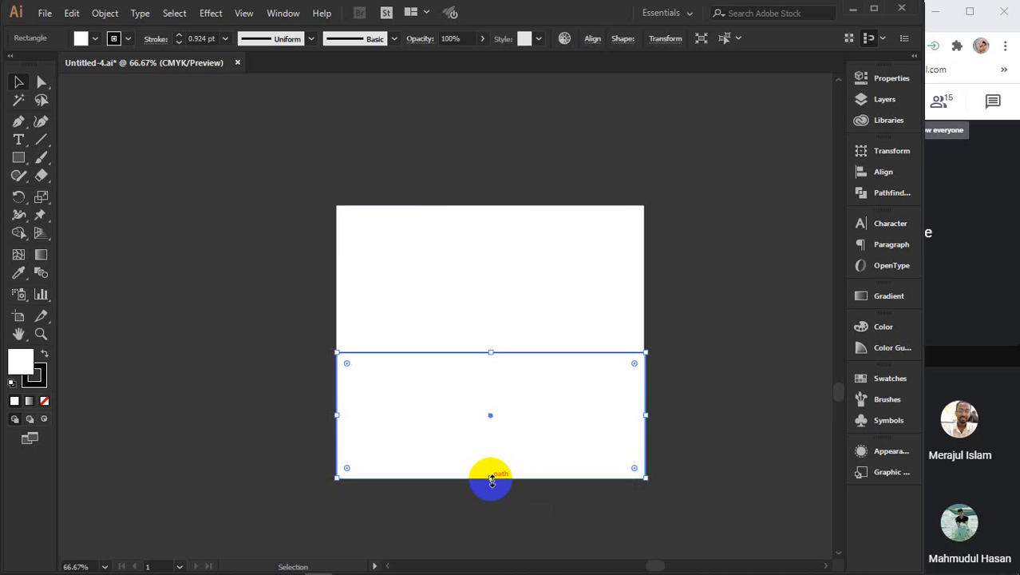
- Duplicate the main panel flush against its left edge, narrow the copy to a side flap, and copy that flap to the opposite edge
{"action": "left_click", "coordinate": [522, 291]}
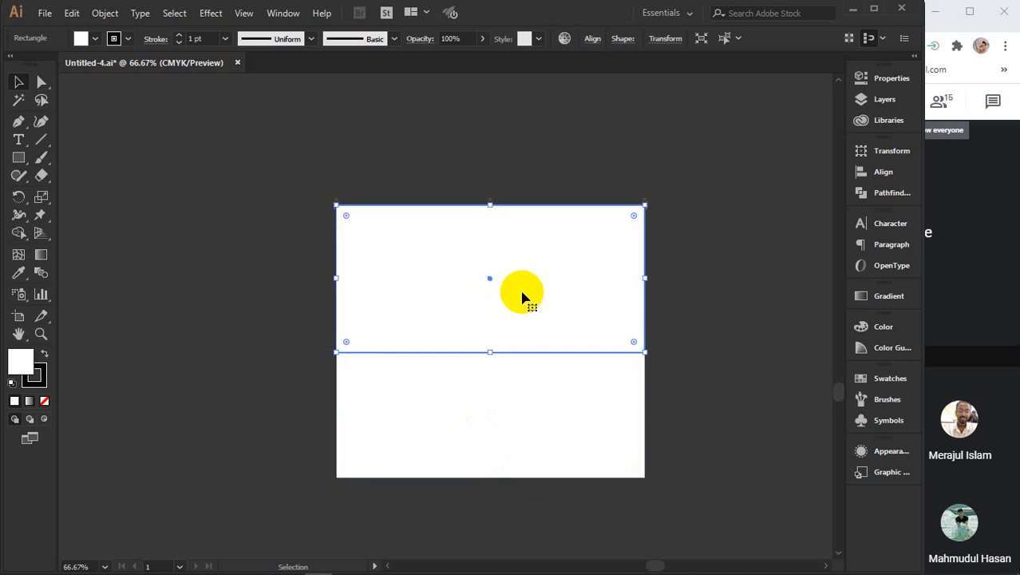
{"action": "left_click_drag", "start_coordinate": [632, 303], "coordinate": [322, 305]}
{"action": "left_click_drag", "start_coordinate": [268, 324], "coordinate": [387, 330]}
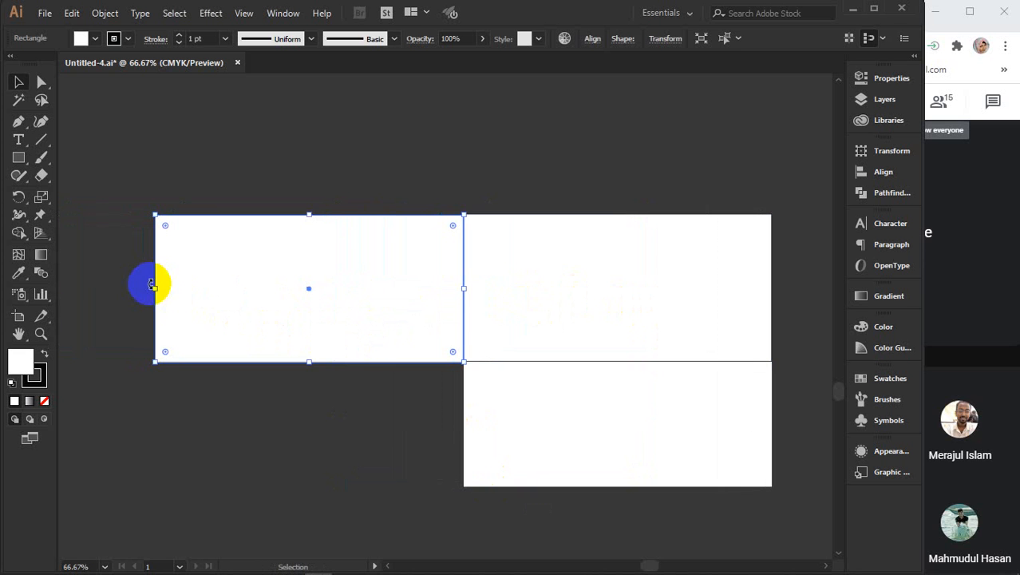
{"action": "left_click_drag", "start_coordinate": [152, 286], "coordinate": [782, 311]}
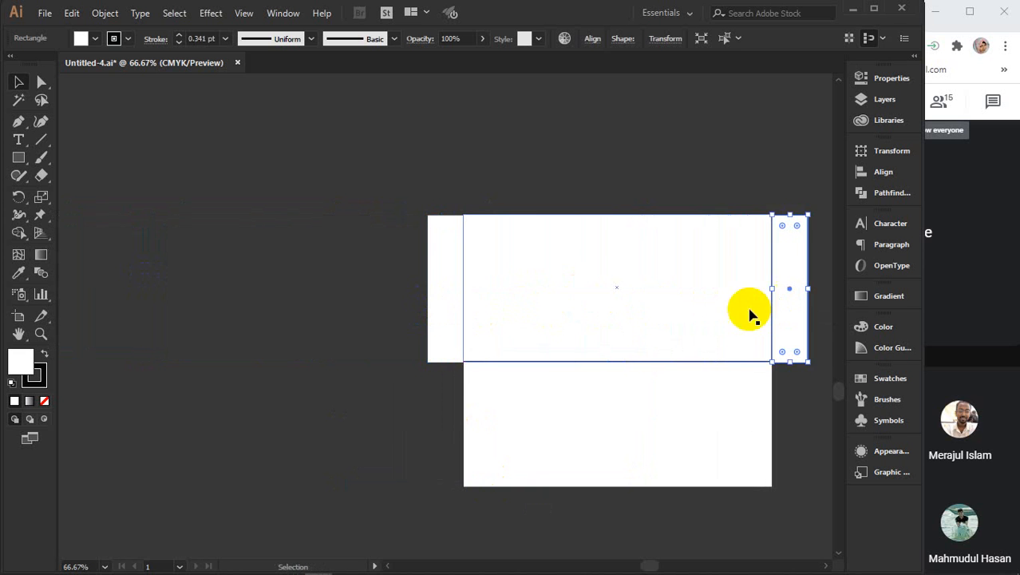
- Duplicate the second envelope's main panel flush above itself and shorten the copy to a top flap, keeping its bottom edge fixed
{"action": "left_click_drag", "start_coordinate": [629, 323], "coordinate": [474, 316]}
{"action": "left_click", "coordinate": [474, 350]}
{"action": "scroll", "coordinate": [474, 226], "scroll_direction": "up", "scroll_amount": 3}
{"action": "left_click", "coordinate": [745, 321]}
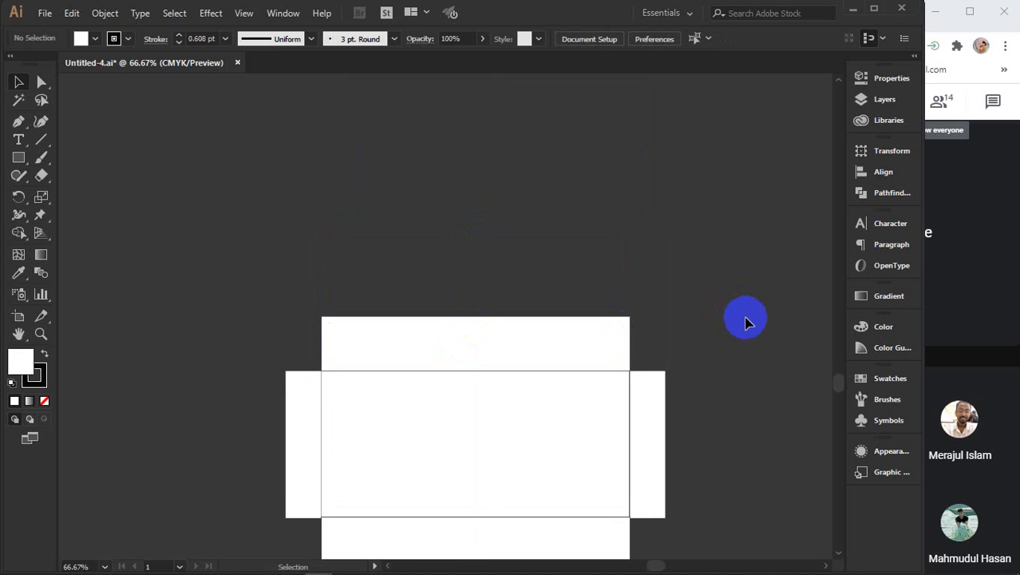
- Round the two upper corners of the second envelope's top flap
{"action": "scroll", "coordinate": [745, 321], "scroll_direction": "down", "scroll_amount": 4}
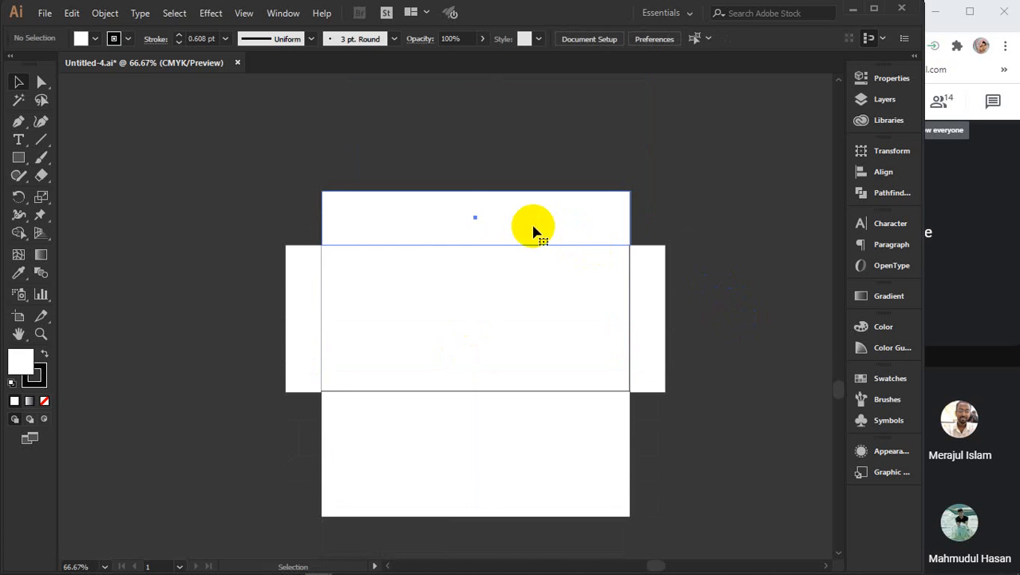
{"action": "left_click", "coordinate": [358, 212]}
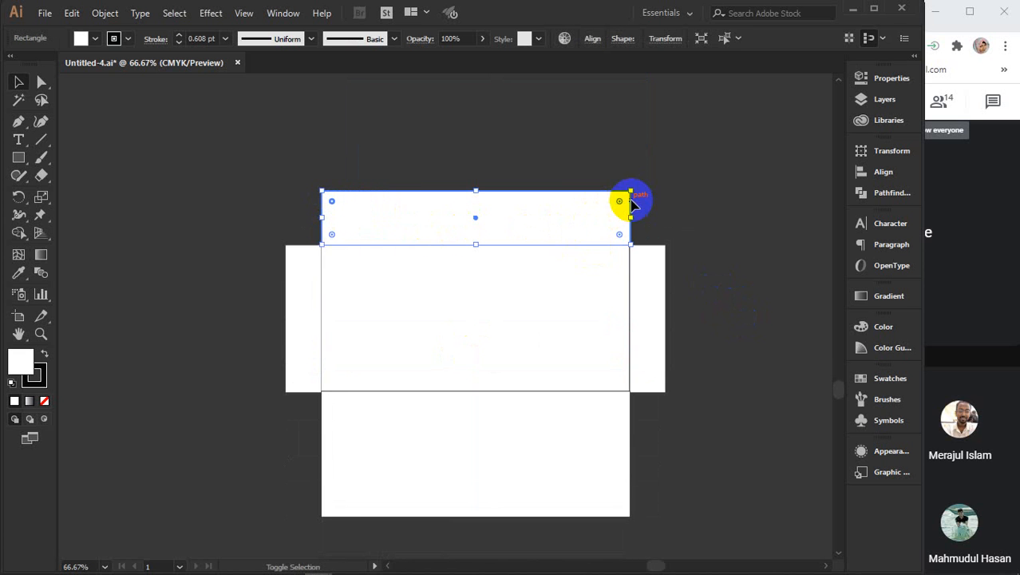
{"action": "left_click_drag", "start_coordinate": [620, 201], "coordinate": [602, 221]}
- Round the two outer corners of both side flaps on the second envelope with a radius of about 0.98 in
{"action": "left_click", "coordinate": [654, 265]}
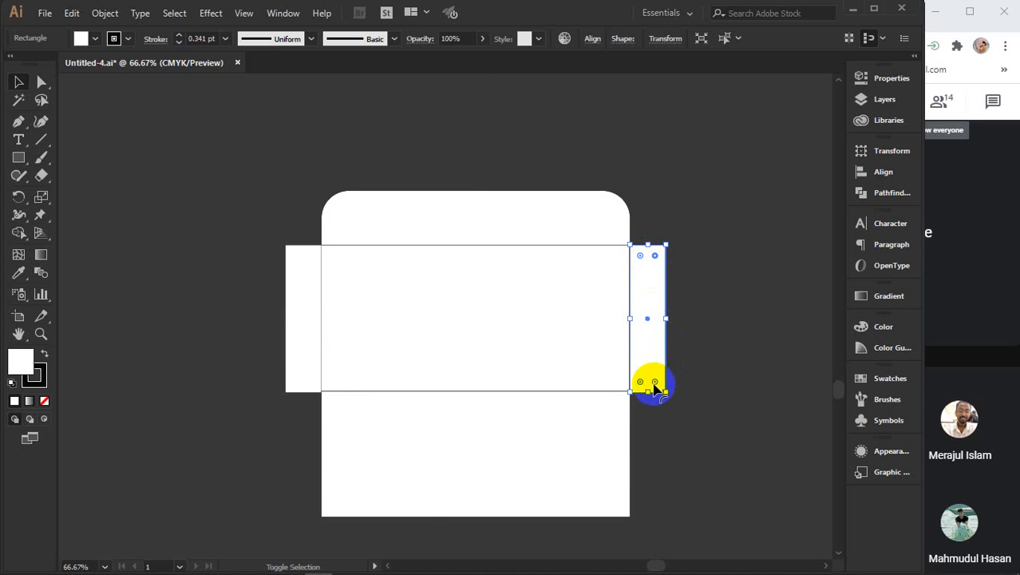
{"action": "left_click_drag", "start_coordinate": [654, 382], "coordinate": [620, 371]}
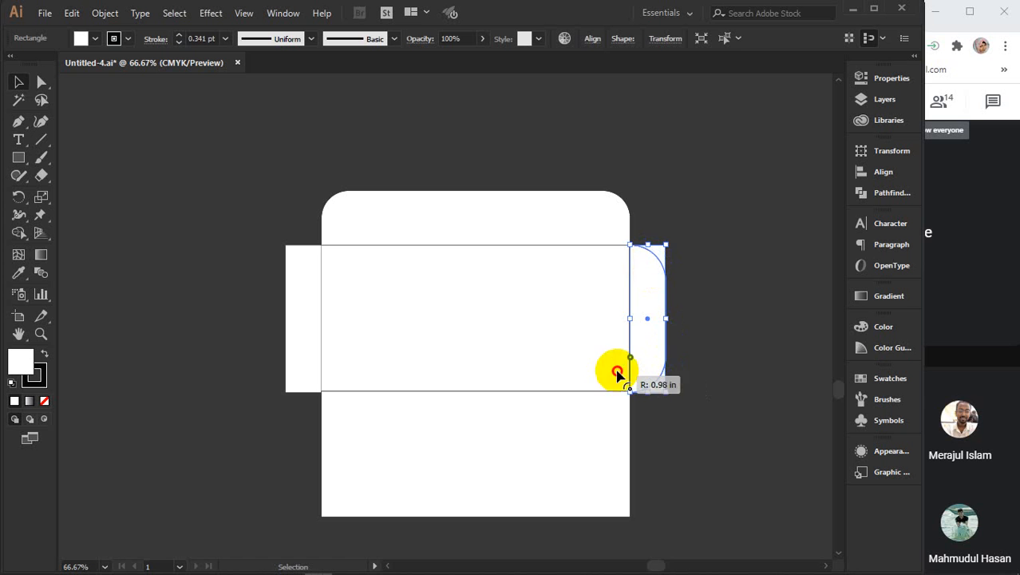
{"action": "left_click", "coordinate": [452, 365], "text": "shift"}
{"action": "left_click", "coordinate": [306, 324], "text": "shift"}
{"action": "left_click", "coordinate": [306, 323]}
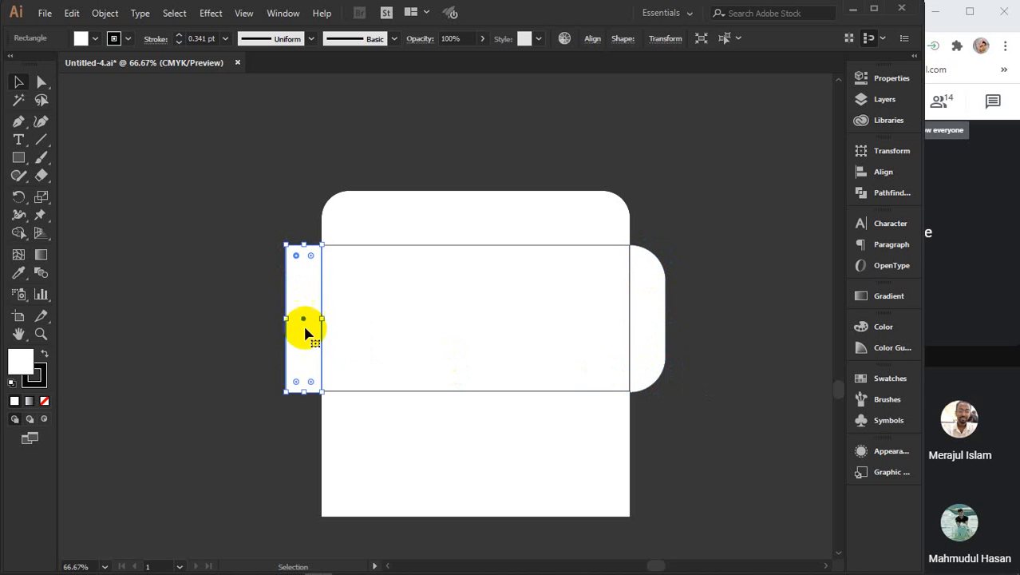
{"action": "left_click_drag", "start_coordinate": [295, 382], "coordinate": [375, 365]}
{"action": "left_click", "coordinate": [754, 223]}
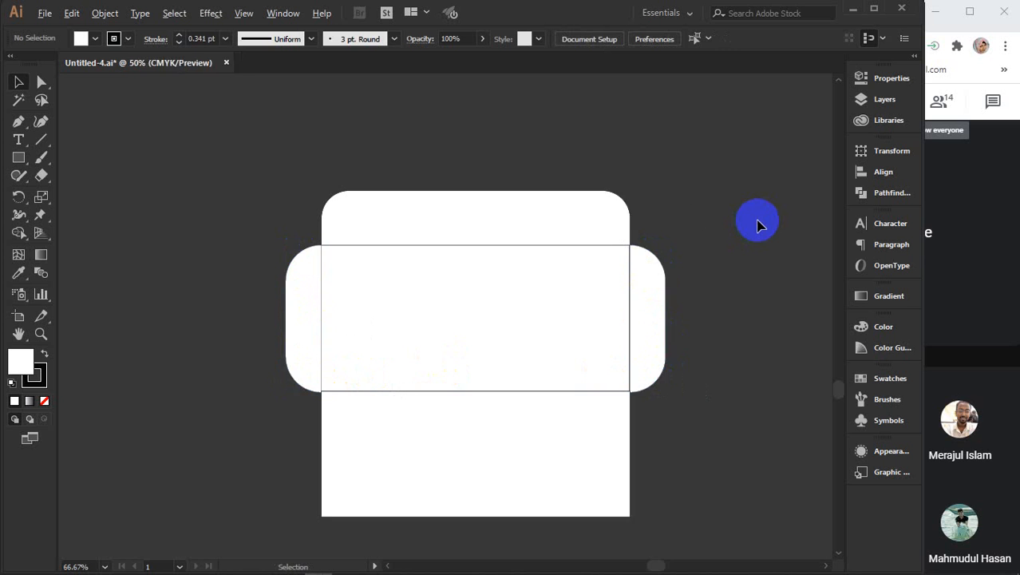
- Move the complete second envelope template horizontally closer to the first one and deselect it
{"action": "key", "text": "ctrl+minus"}
{"action": "left_click_drag", "start_coordinate": [558, 178], "coordinate": [877, 417]}
{"action": "left_click_drag", "start_coordinate": [651, 319], "coordinate": [487, 317]}
{"action": "left_click", "coordinate": [471, 443]}
{"action": "left_click_drag", "start_coordinate": [376, 469], "coordinate": [459, 454]}
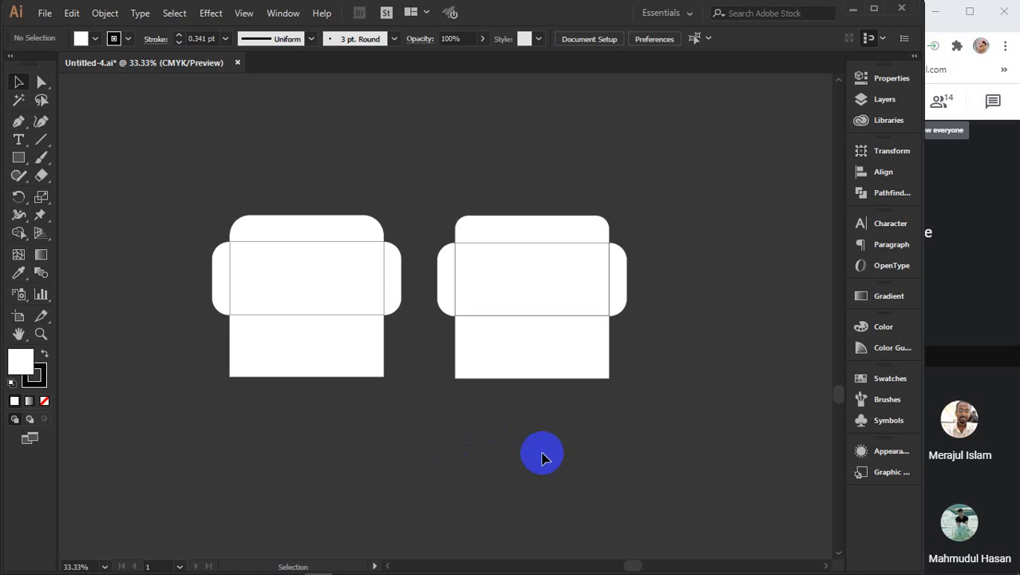
- Duplicate the first envelope's main panel into the empty area below the templates and rotate the copy 90° to stand upright
{"action": "key", "text": "space"}
{"action": "left_click_drag", "start_coordinate": [597, 469], "coordinate": [643, 397]}
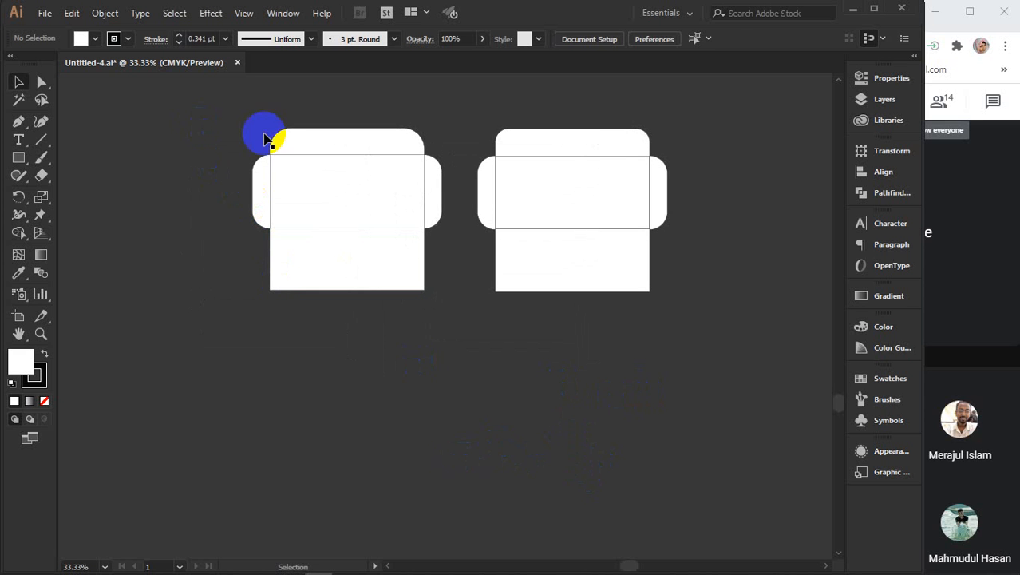
{"action": "left_click", "coordinate": [343, 204]}
{"action": "scroll", "coordinate": [343, 204], "scroll_direction": "down", "scroll_amount": 2, "text": "alt"}
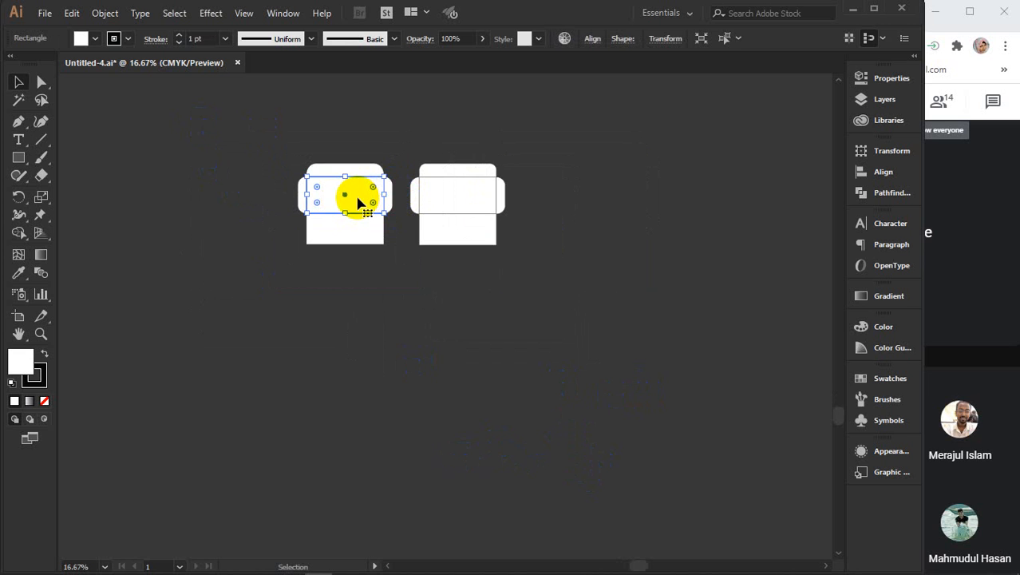
{"action": "left_click_drag", "start_coordinate": [356, 201], "coordinate": [430, 362]}
{"action": "scroll", "coordinate": [432, 388], "scroll_direction": "up", "scroll_amount": 2}
{"action": "scroll", "coordinate": [435, 401], "scroll_direction": "up", "scroll_amount": 1, "text": "alt"}
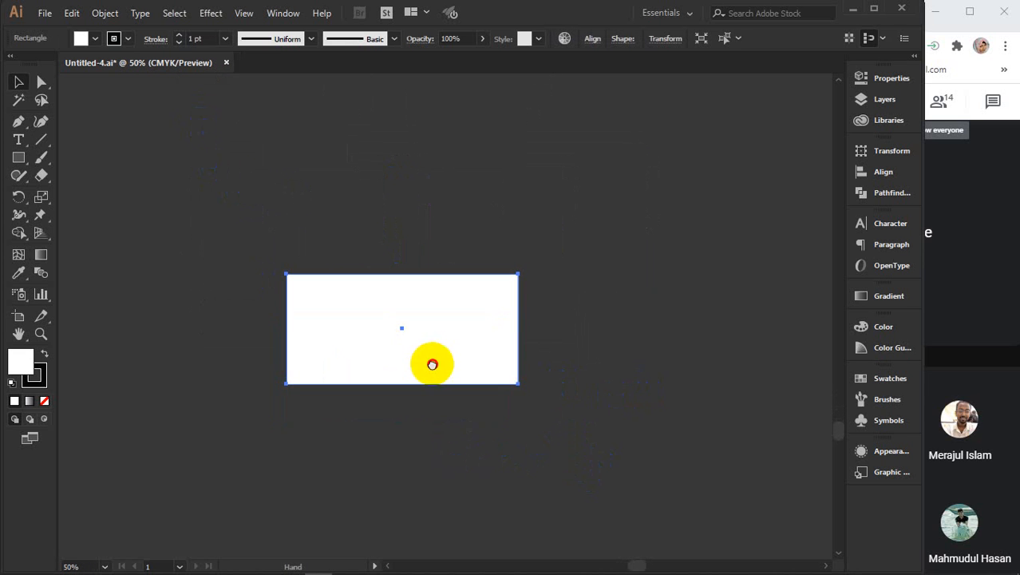
{"action": "left_click_drag", "start_coordinate": [520, 390], "coordinate": [511, 160]}
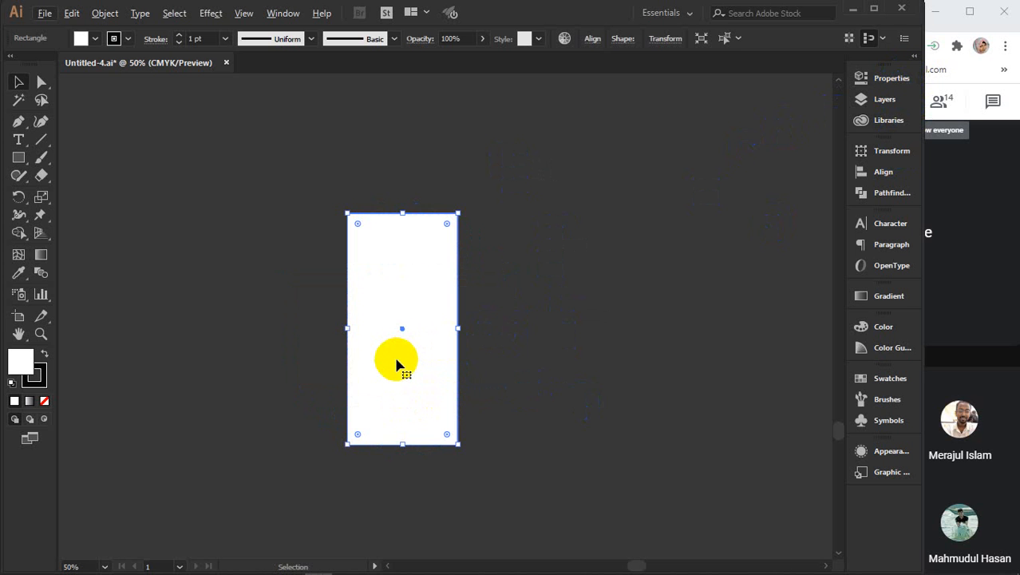
- Add a panel copy about 2.4 in wide flush against each long edge of the upright panel
{"action": "left_click_drag", "start_coordinate": [391, 369], "coordinate": [505, 367]}
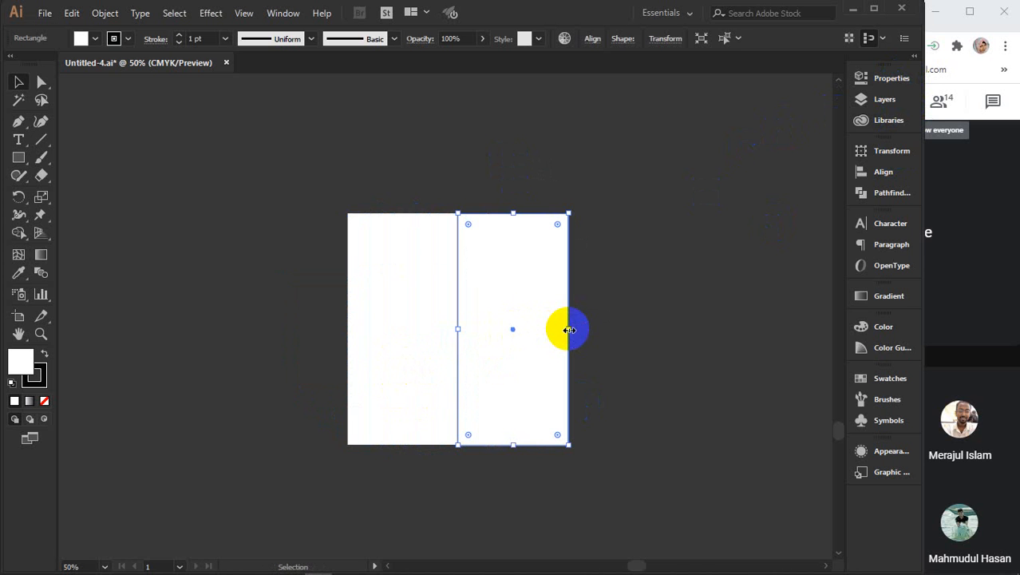
{"action": "left_click_drag", "start_coordinate": [568, 329], "coordinate": [513, 329]}
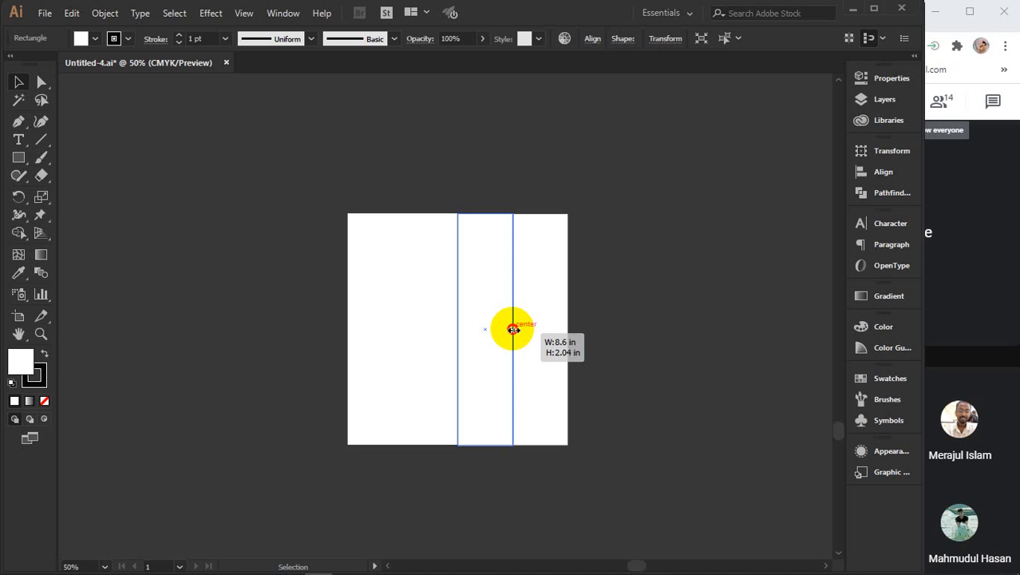
{"action": "left_click_drag", "start_coordinate": [514, 330], "coordinate": [522, 333]}
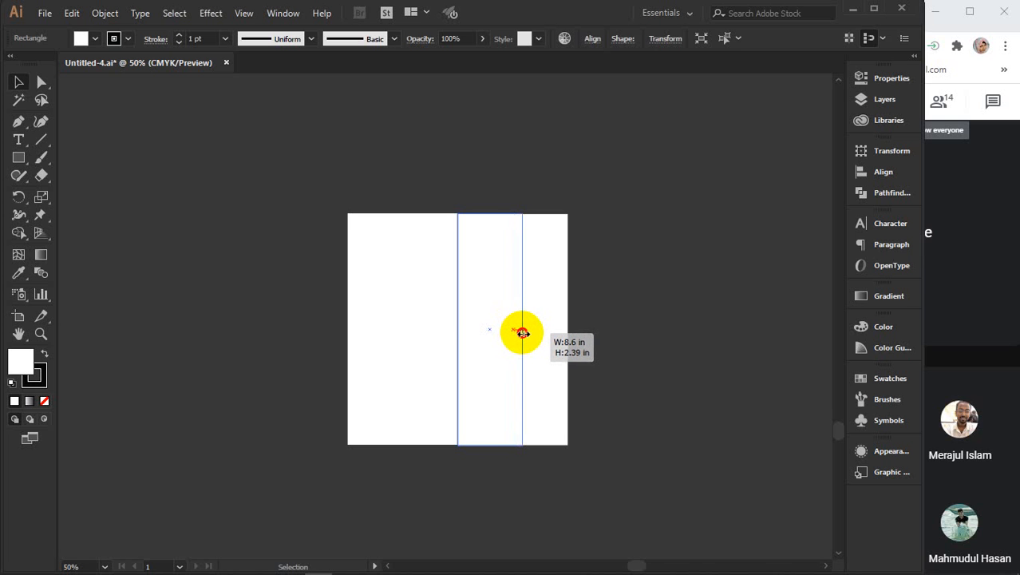
{"action": "mouse_move", "coordinate": [522, 332]}
{"action": "left_mouse_down"}
{"action": "mouse_move", "coordinate": [486, 356]}
{"action": "mouse_move", "coordinate": [337, 355]}
{"action": "left_mouse_up"}
- Duplicate the upright center panel flush below itself and shorten the copy to a narrow bottom flap, keeping its top edge fixed
{"action": "scroll", "coordinate": [352, 327], "scroll_direction": "down", "scroll_amount": 2}
{"action": "left_click", "coordinate": [412, 189]}
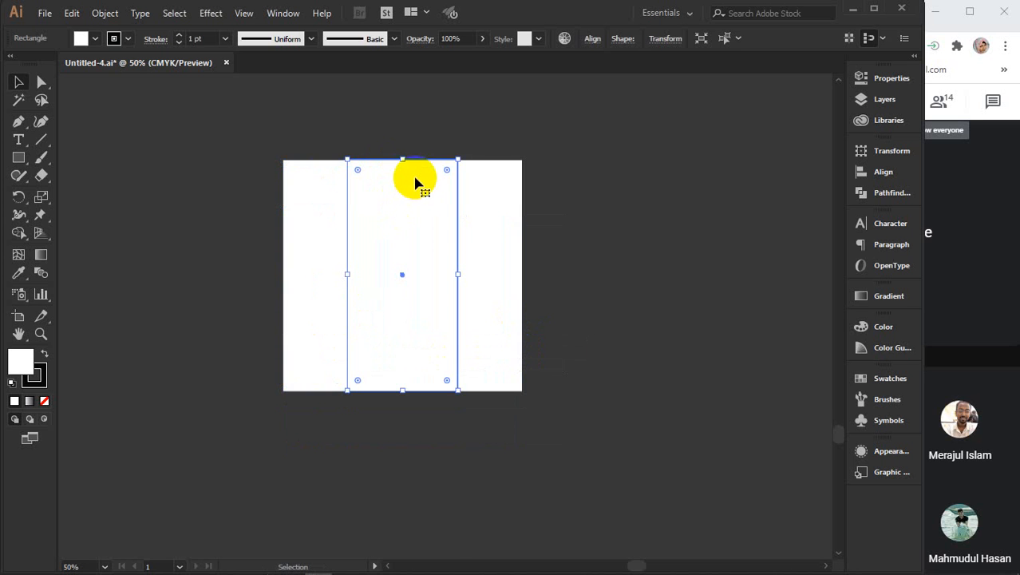
{"action": "left_click_drag", "start_coordinate": [415, 184], "coordinate": [410, 410]}
{"action": "scroll", "coordinate": [410, 407], "scroll_direction": "down", "scroll_amount": 5}
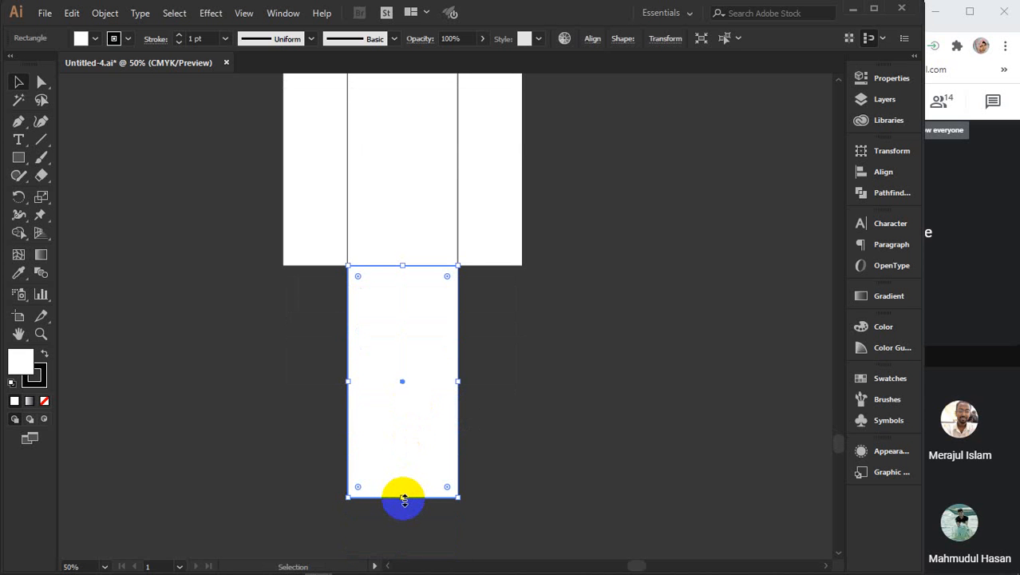
{"action": "left_click_drag", "start_coordinate": [403, 499], "coordinate": [406, 281]}
- Duplicate the upright center panel flush above itself and shorten the copy to a top flap about 1.15 in high, keeping its lower edge fixed
{"action": "scroll", "coordinate": [486, 278], "scroll_direction": "up", "scroll_amount": 9}
{"action": "left_click", "coordinate": [416, 474]}
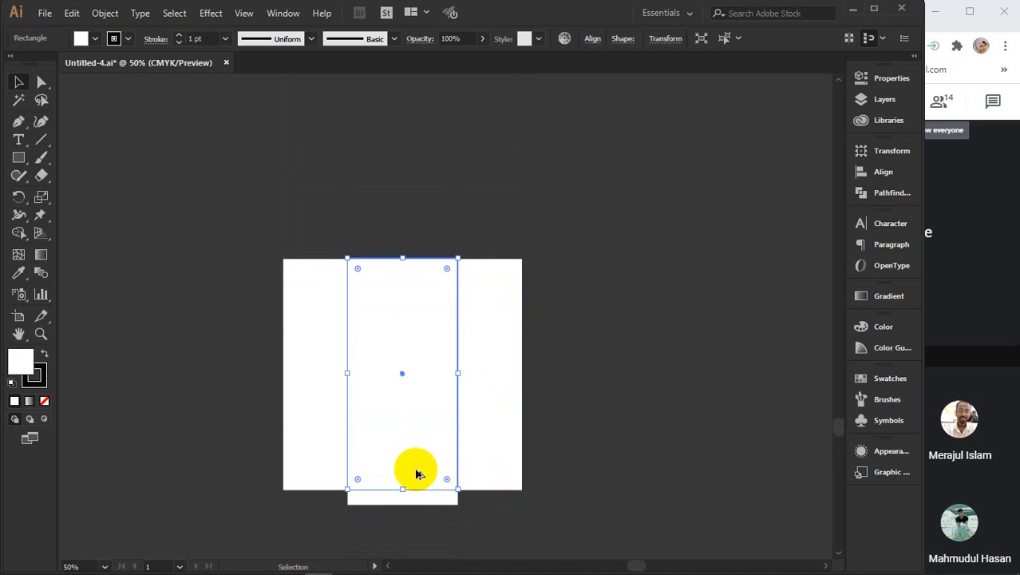
{"action": "left_click_drag", "start_coordinate": [415, 474], "coordinate": [409, 244]}
{"action": "scroll", "coordinate": [432, 224], "scroll_direction": "up", "scroll_amount": 3}
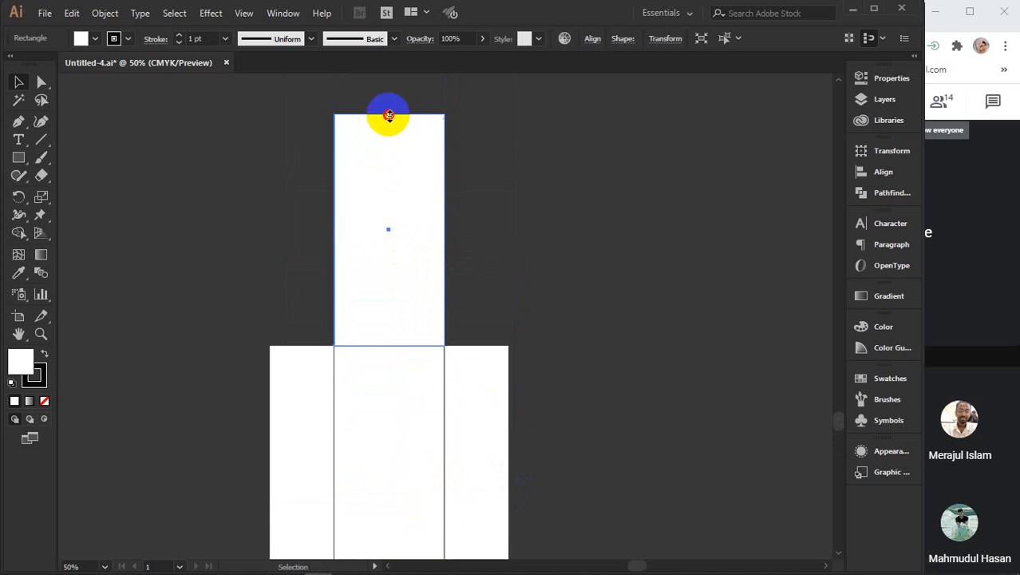
{"action": "left_click_drag", "start_coordinate": [389, 115], "coordinate": [381, 313]}
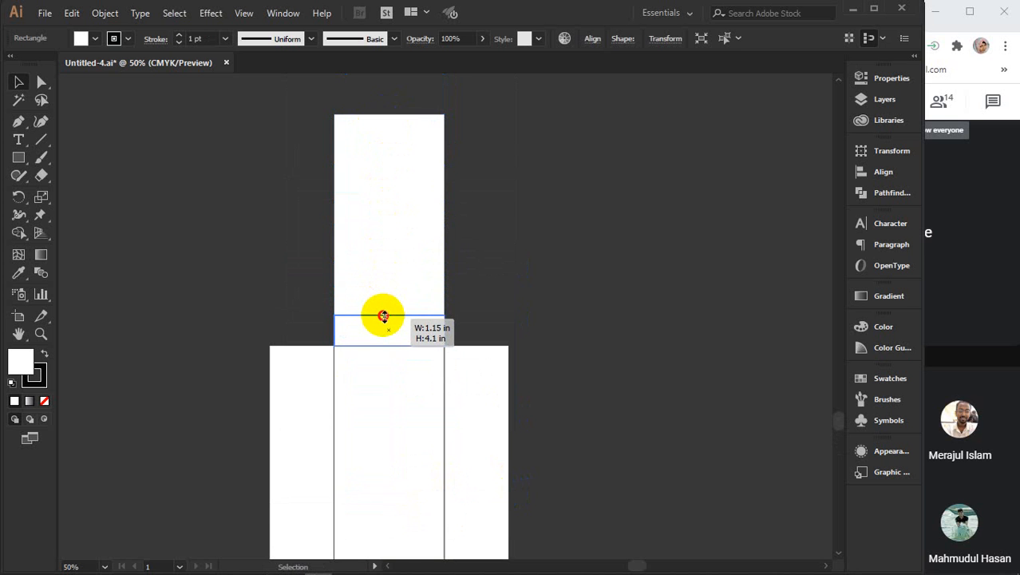
{"action": "left_click_drag", "start_coordinate": [381, 313], "coordinate": [383, 316]}
{"action": "scroll", "coordinate": [604, 372], "scroll_direction": "down", "scroll_amount": 2}
{"action": "scroll", "coordinate": [604, 373], "scroll_direction": "left", "scroll_amount": 1}
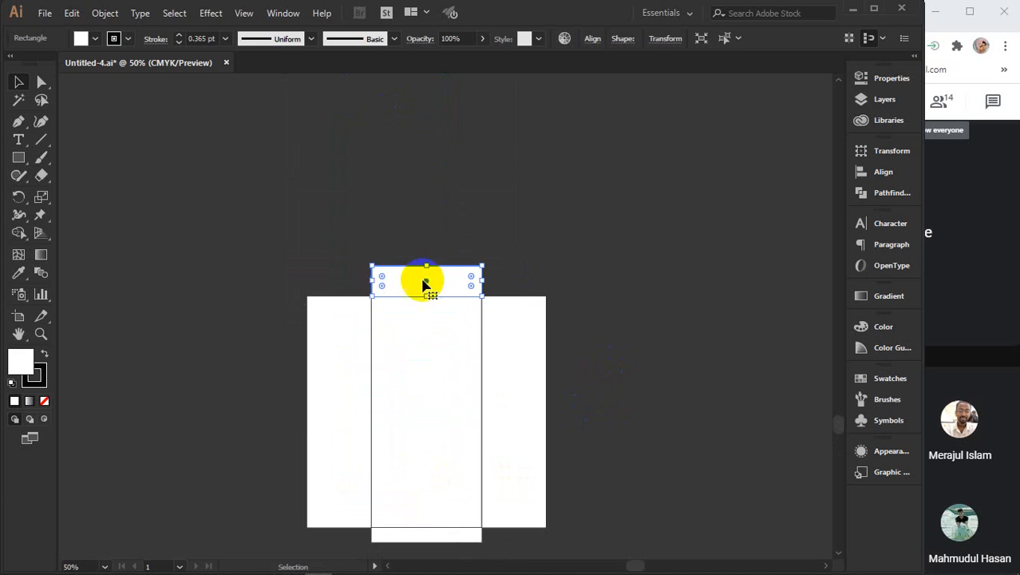
- Round the two outer corners of the upright envelope's top flap and the two outer corners of its bottom flap
{"action": "key", "text": "ctrl+1"}
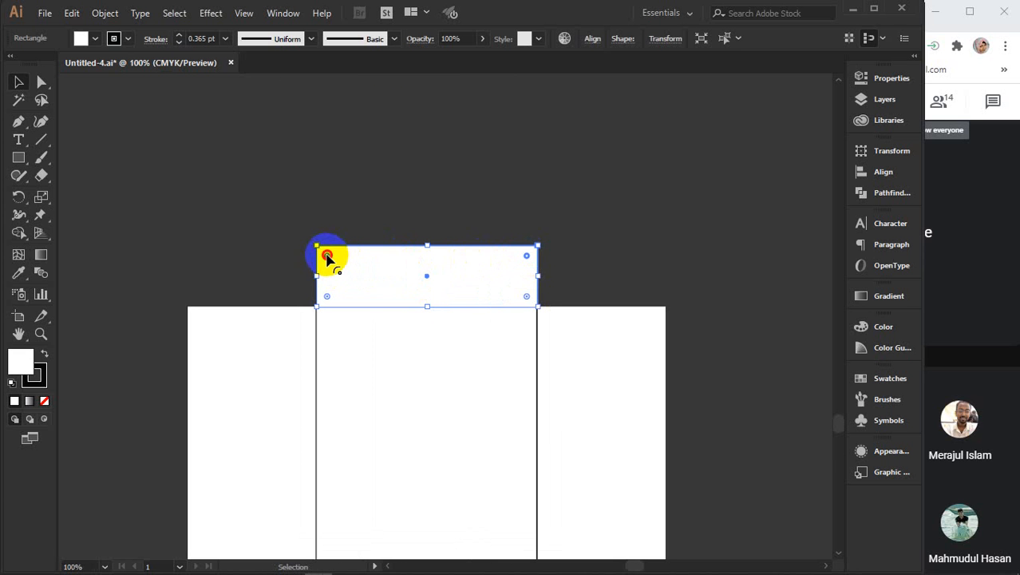
{"action": "left_click_drag", "start_coordinate": [327, 255], "coordinate": [346, 314]}
{"action": "scroll", "coordinate": [508, 407], "scroll_direction": "down", "scroll_amount": 5}
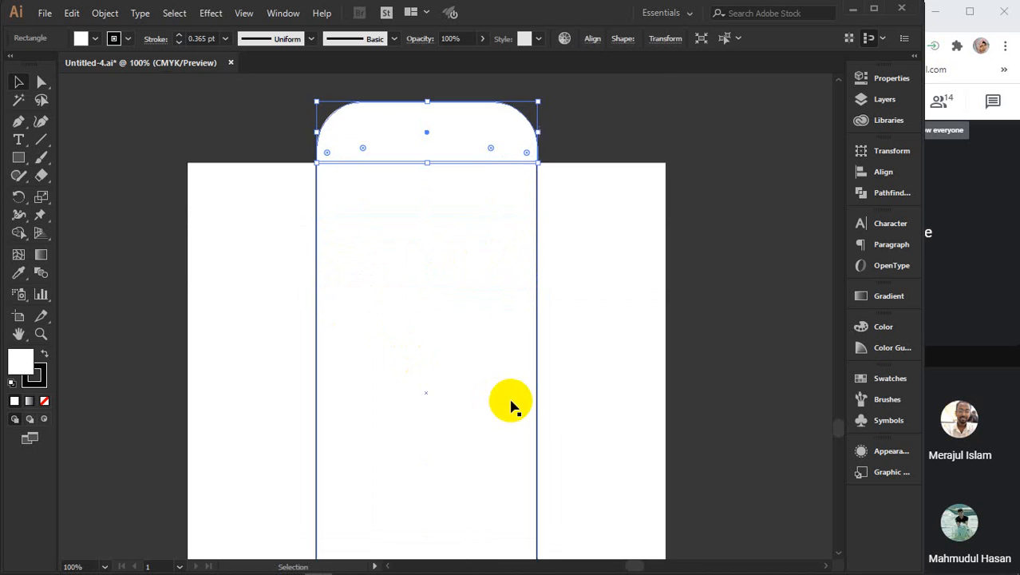
{"action": "scroll", "coordinate": [511, 406], "scroll_direction": "down", "scroll_amount": 4}
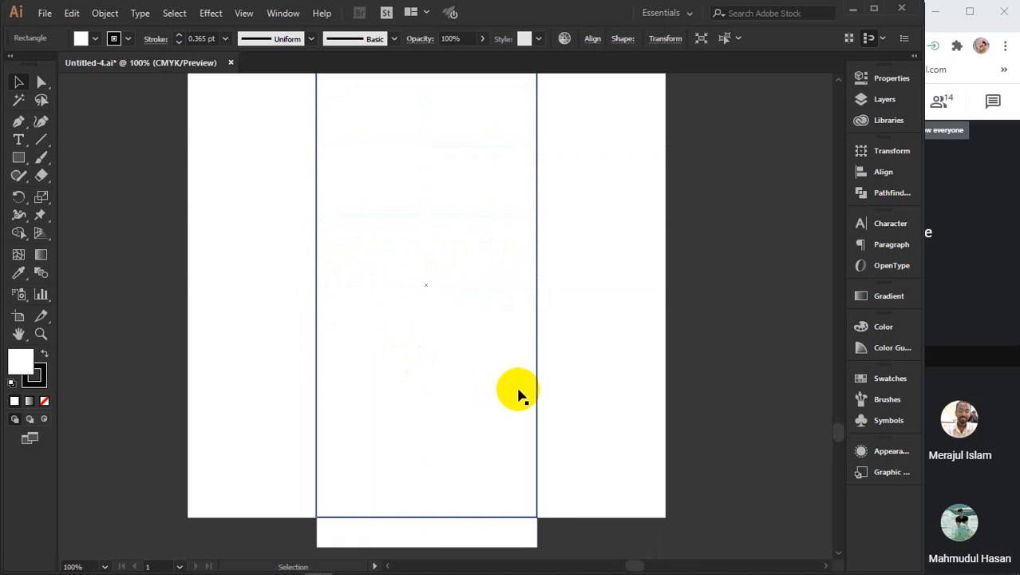
{"action": "scroll", "coordinate": [518, 394], "scroll_direction": "down", "scroll_amount": 3}
{"action": "left_click", "coordinate": [494, 431]}
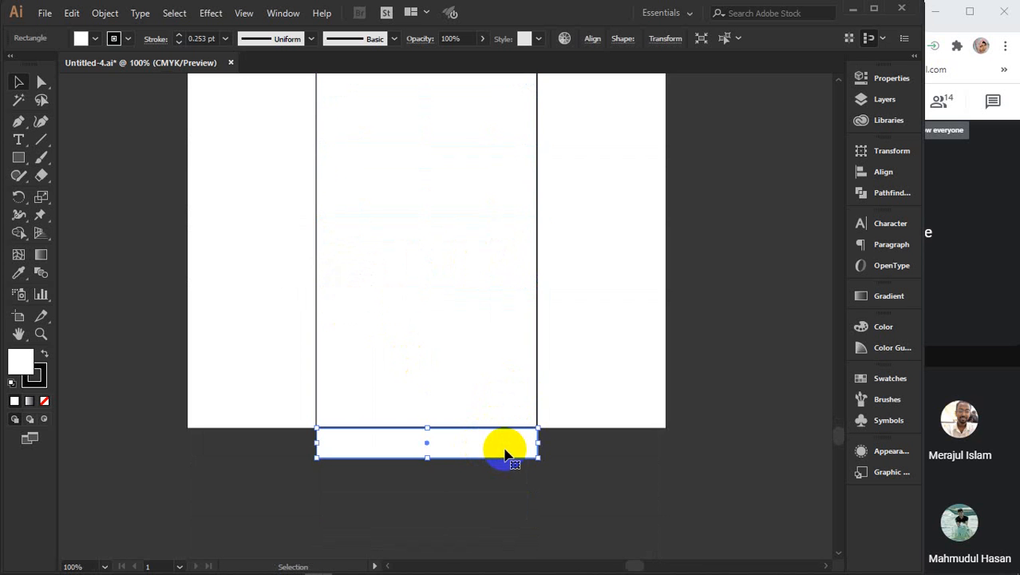
{"action": "scroll", "coordinate": [505, 453], "scroll_direction": "up", "scroll_amount": 2}
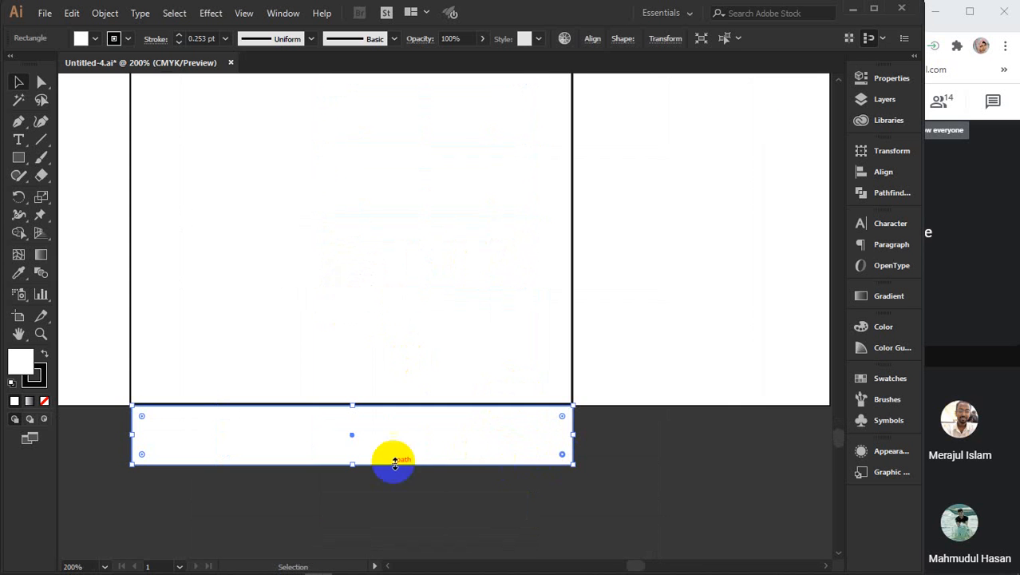
{"action": "left_click_drag", "start_coordinate": [141, 456], "coordinate": [223, 373]}
{"action": "scroll", "coordinate": [533, 433], "scroll_direction": "down", "scroll_amount": 2}
{"action": "scroll", "coordinate": [533, 433], "scroll_direction": "down", "scroll_amount": 2}
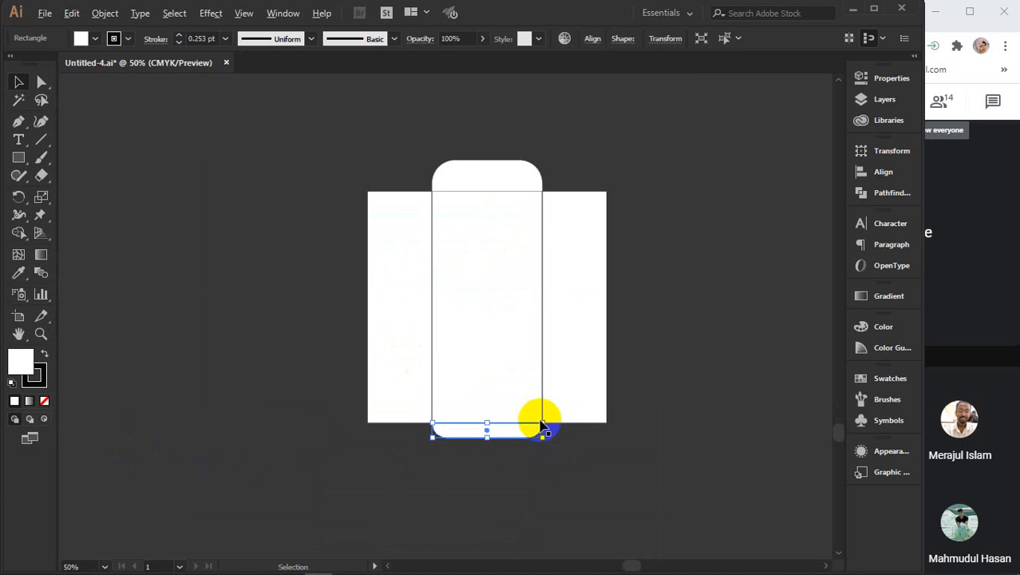
{"action": "left_click", "coordinate": [728, 340]}
- Draw a narrow full-height strip along the outer edge of the right side panel and fill it with near-black #0a0a0a
{"action": "left_click", "coordinate": [572, 288]}
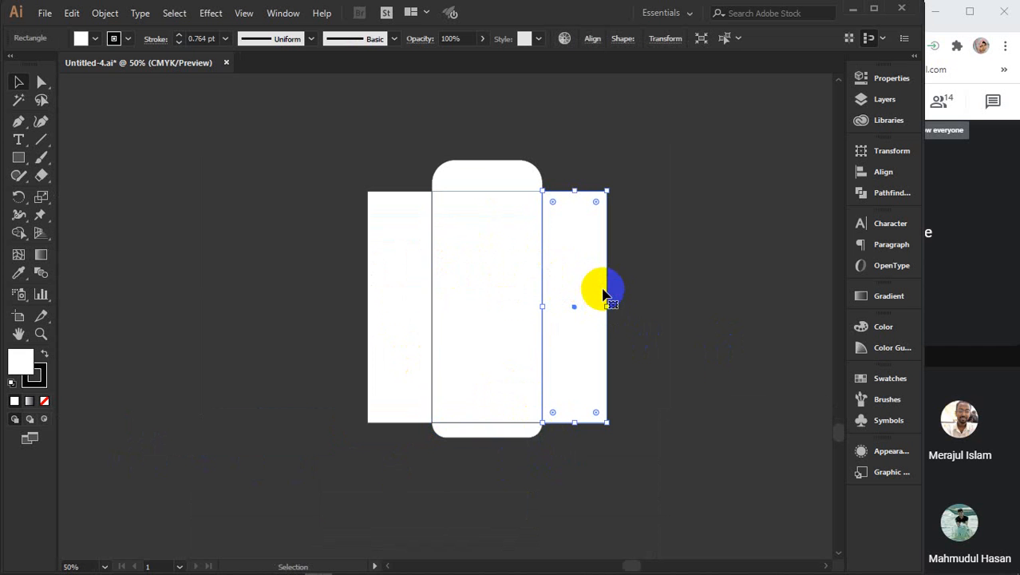
{"action": "left_click", "coordinate": [18, 157]}
{"action": "scroll", "coordinate": [590, 200], "scroll_direction": "up", "scroll_amount": 2}
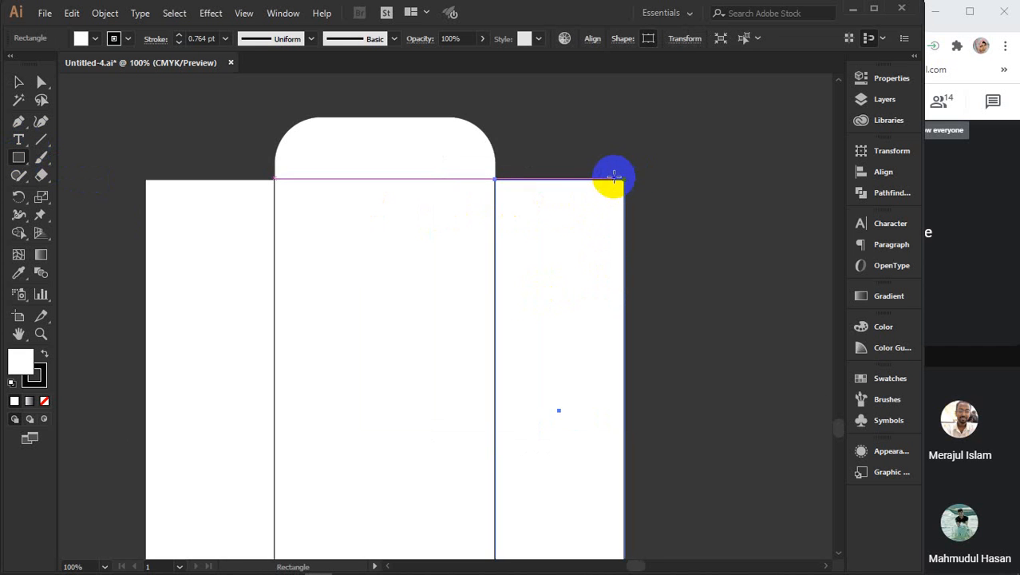
{"action": "mouse_move", "coordinate": [609, 178]}
{"action": "left_mouse_down"}
{"action": "mouse_move", "coordinate": [617, 553]}
{"action": "mouse_move", "coordinate": [627, 453]}
{"action": "mouse_move", "coordinate": [617, 554]}
{"action": "mouse_move", "coordinate": [610, 368]}
{"action": "mouse_move", "coordinate": [625, 415]}
{"action": "left_mouse_up"}
{"action": "left_click", "coordinate": [22, 369]}
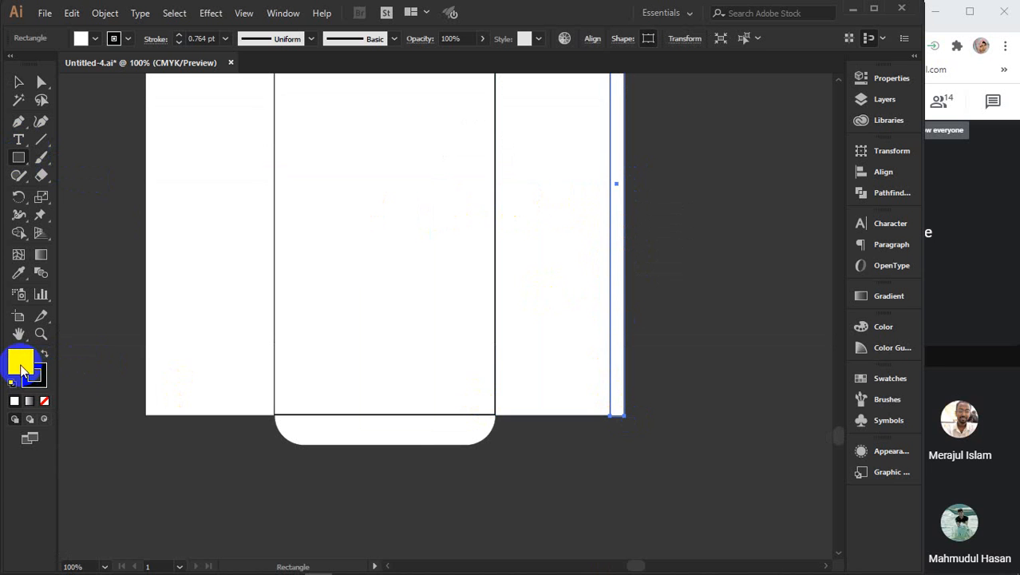
{"action": "double_click", "coordinate": [22, 369]}
{"action": "left_click_drag", "start_coordinate": [690, 359], "coordinate": [645, 511]}
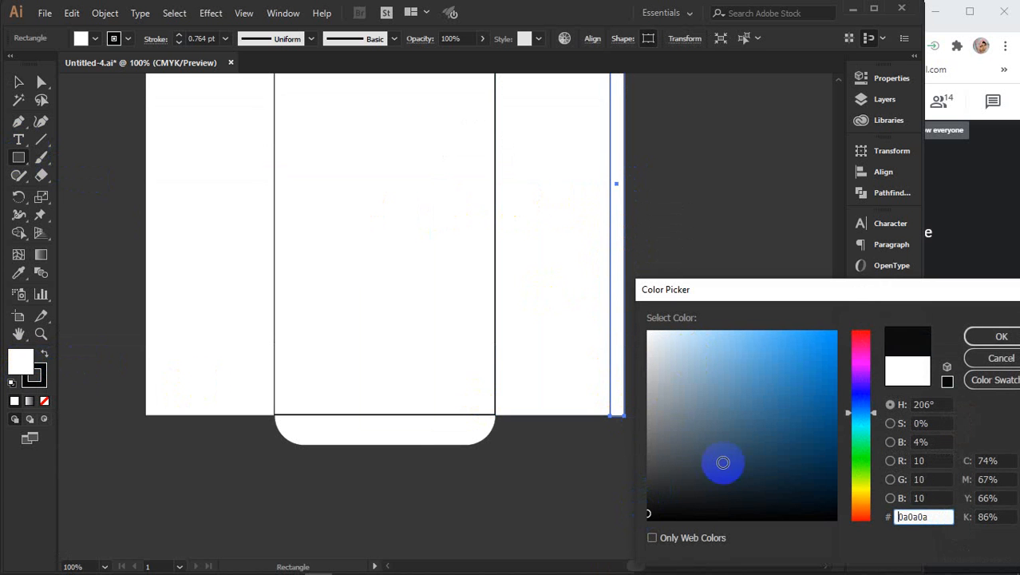
{"action": "left_click", "coordinate": [978, 336]}
{"action": "key", "text": "v"}
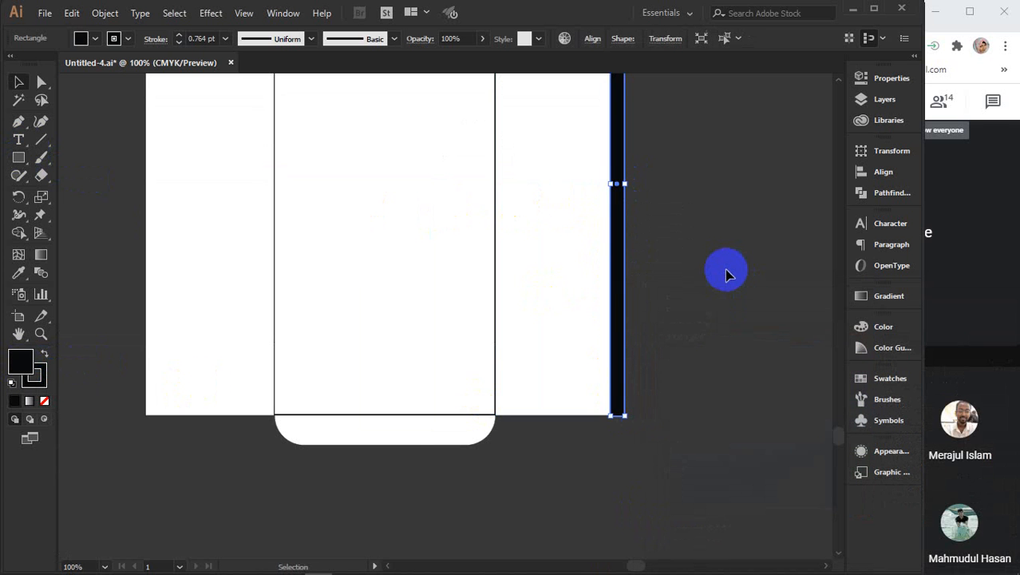
{"action": "left_click", "coordinate": [725, 273]}
{"action": "scroll", "coordinate": [722, 273], "scroll_direction": "down", "scroll_amount": 2}
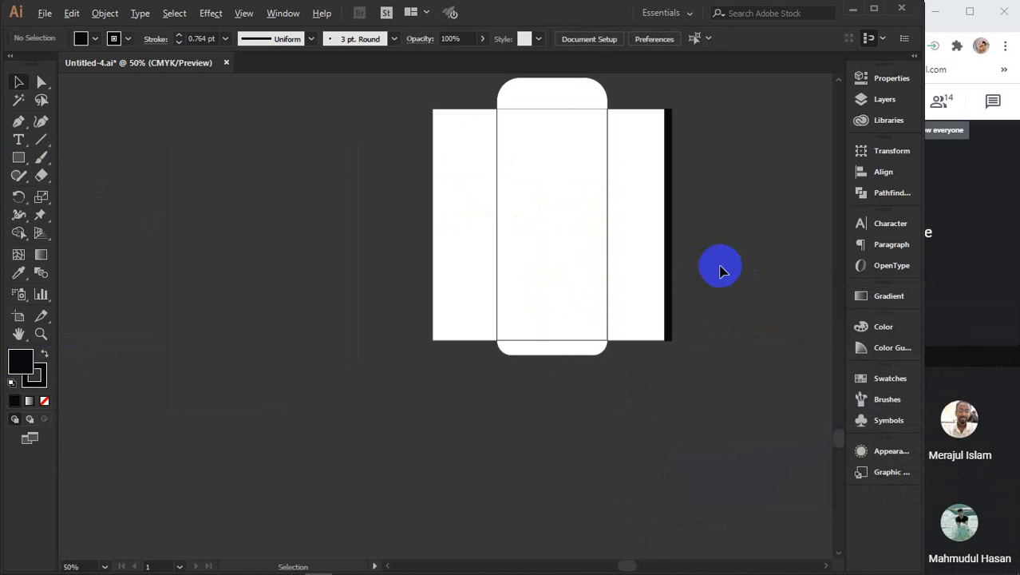
{"action": "left_click_drag", "start_coordinate": [697, 266], "coordinate": [654, 351]}
- Change the narrow edge strip's fill to light blue #a4d5f7 and deselect it
{"action": "left_click", "coordinate": [630, 281]}
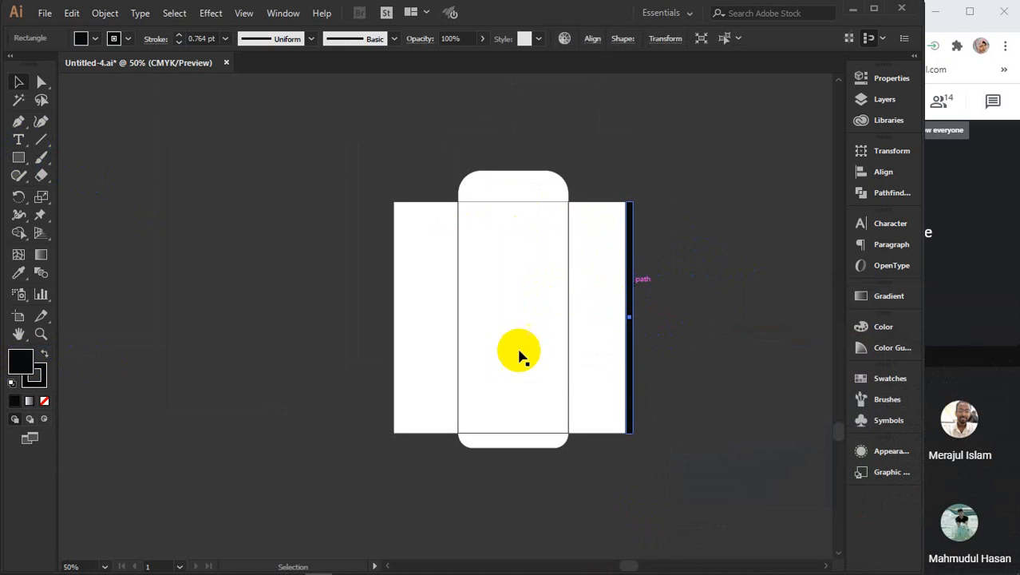
{"action": "left_click", "coordinate": [24, 364]}
{"action": "left_click", "coordinate": [24, 364]}
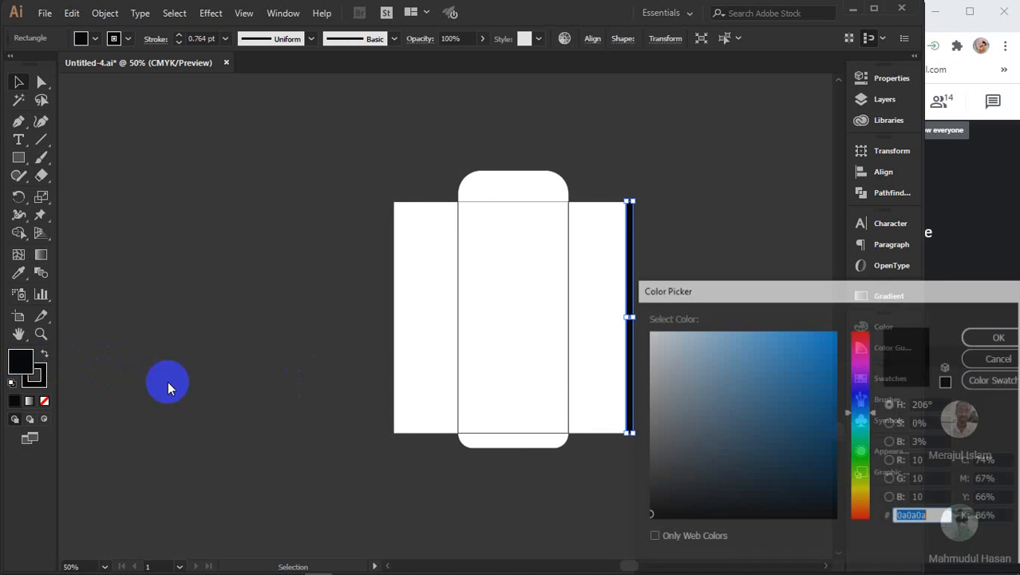
{"action": "left_click_drag", "start_coordinate": [713, 351], "coordinate": [711, 335]}
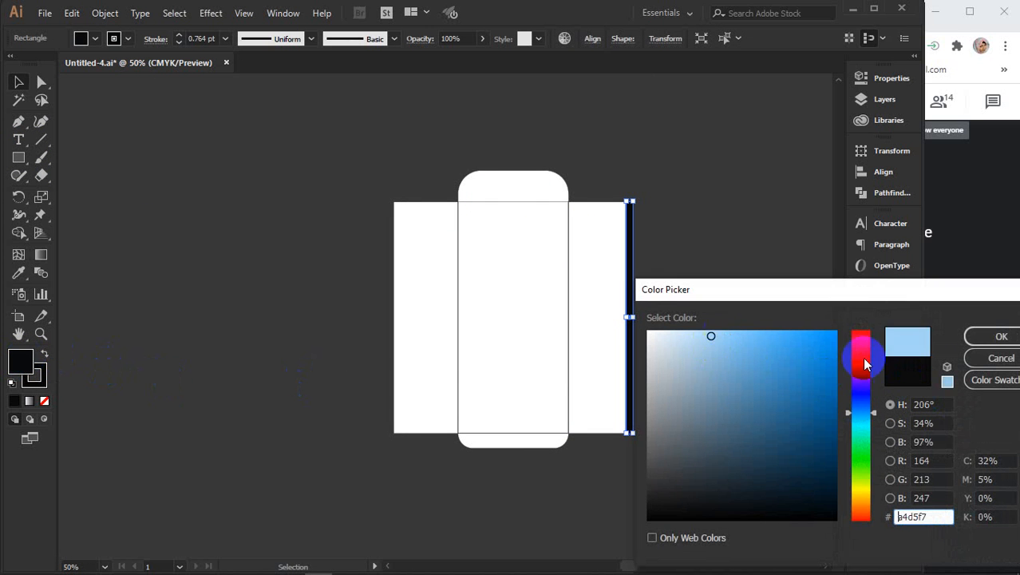
{"action": "left_click", "coordinate": [983, 336]}
{"action": "left_click", "coordinate": [695, 292]}
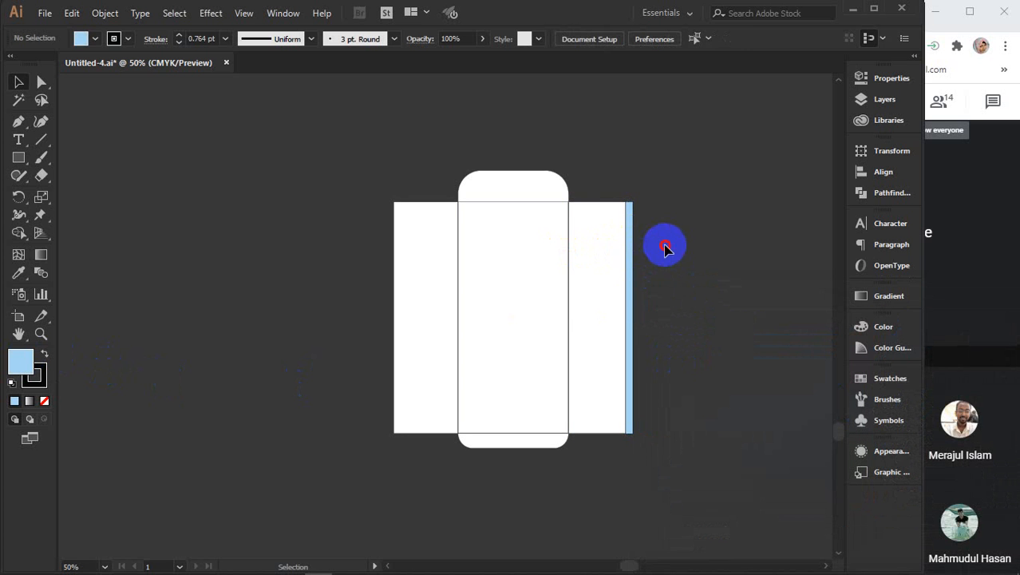
- Copy the light blue strip onto the outer edge of the left side panel
{"action": "left_click", "coordinate": [626, 278]}
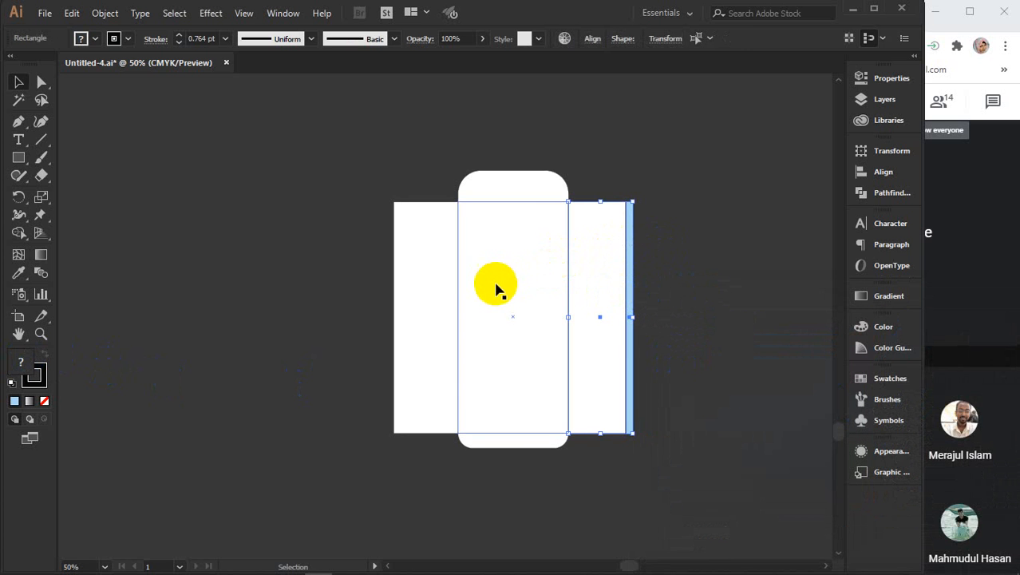
{"action": "left_click", "coordinate": [650, 278]}
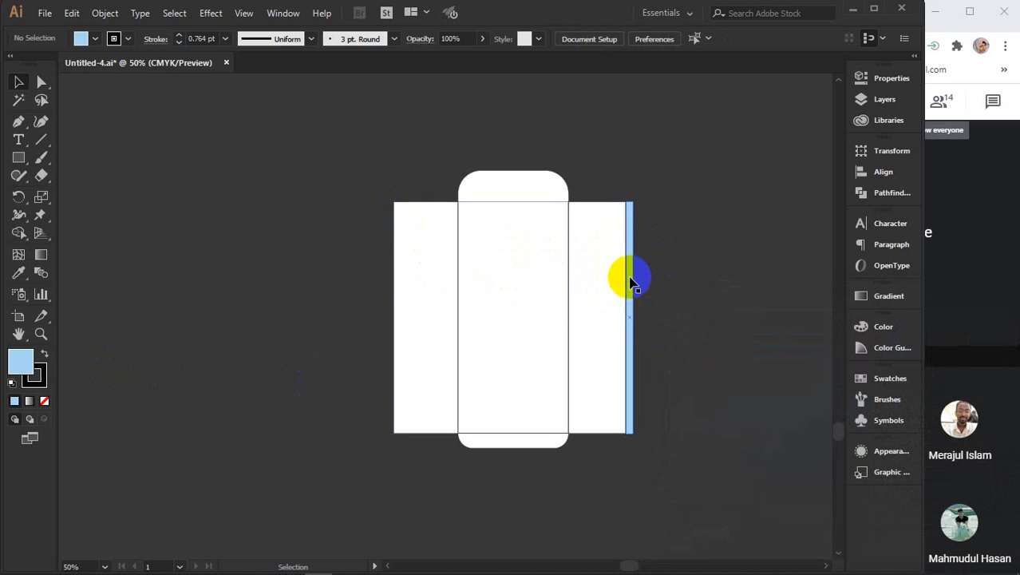
{"action": "left_click_drag", "start_coordinate": [631, 281], "coordinate": [403, 278]}
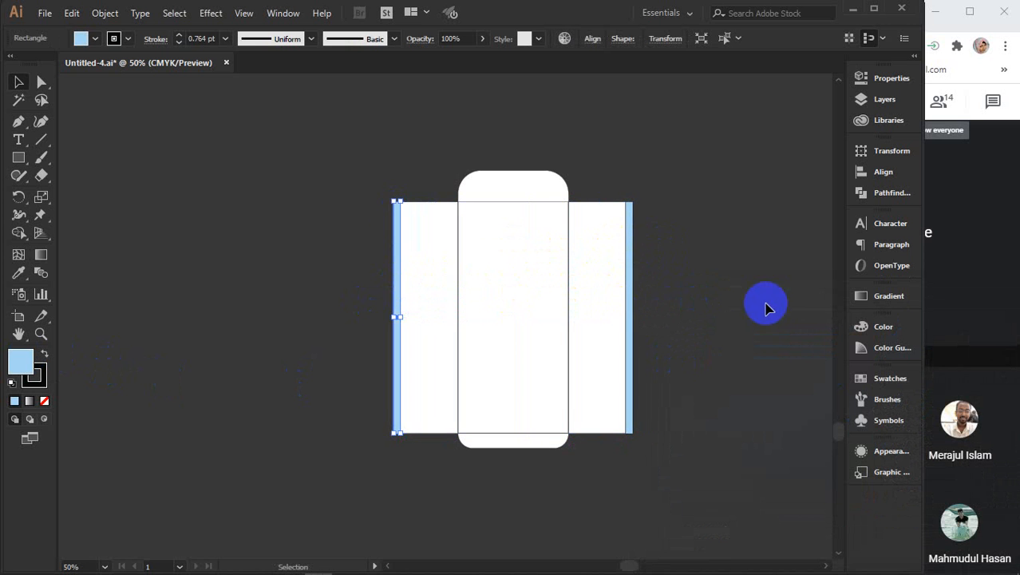
{"action": "left_click", "coordinate": [723, 297]}
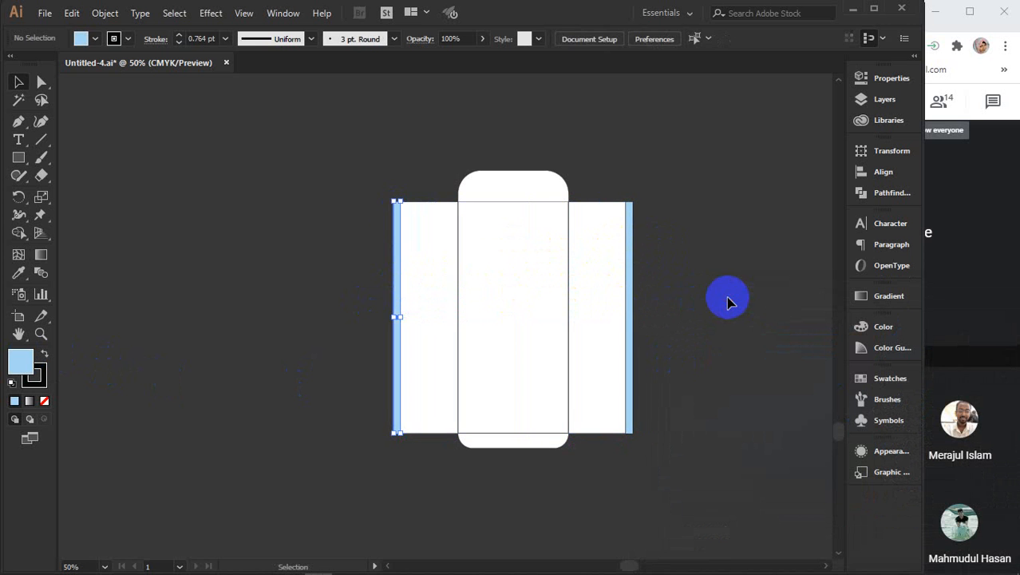
- Switch to Chrome, examine the Accountant Envelope Design image among the envelope design results, and return to Illustrator
{"action": "left_click", "coordinate": [521, 439]}
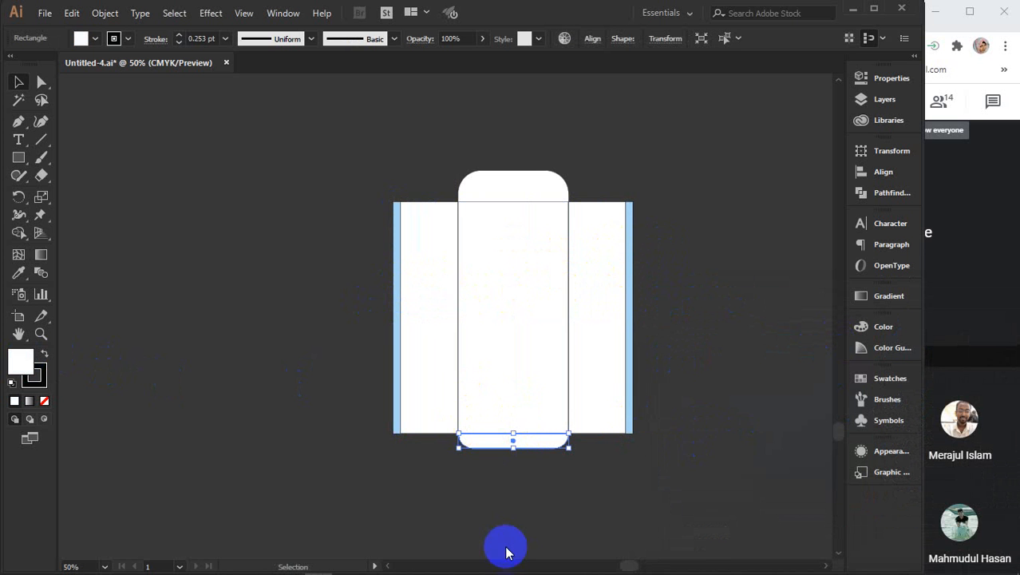
{"action": "mouse_move", "coordinate": [404, 561]}
{"action": "left_click", "coordinate": [392, 527]}
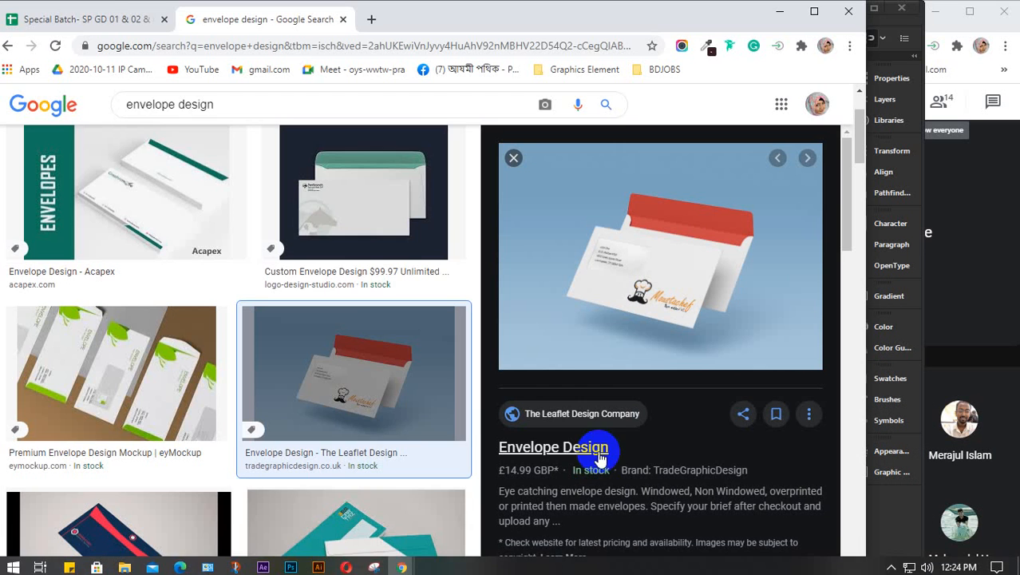
{"action": "scroll", "coordinate": [345, 319], "scroll_direction": "down", "scroll_amount": 5}
{"action": "scroll", "coordinate": [345, 322], "scroll_direction": "down", "scroll_amount": 5}
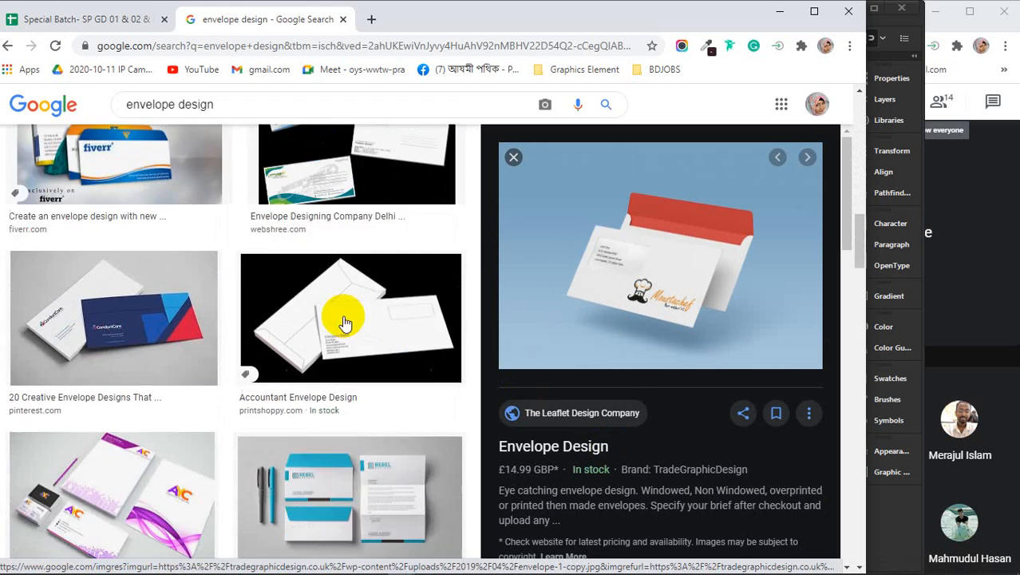
{"action": "scroll", "coordinate": [343, 319], "scroll_direction": "up", "scroll_amount": 2}
{"action": "left_click", "coordinate": [349, 315]}
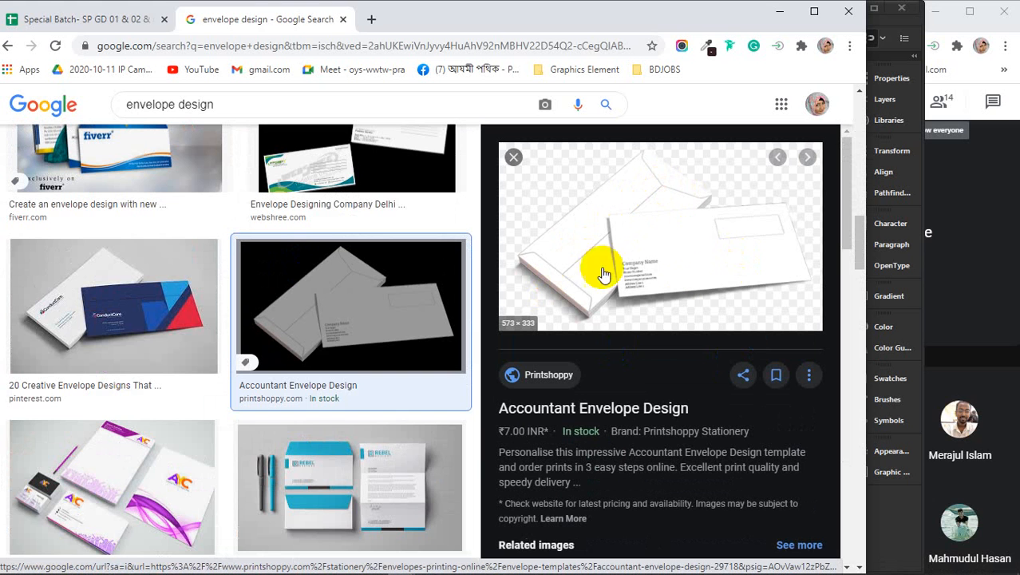
{"action": "left_click", "coordinate": [780, 12]}
{"action": "left_click", "coordinate": [741, 295]}
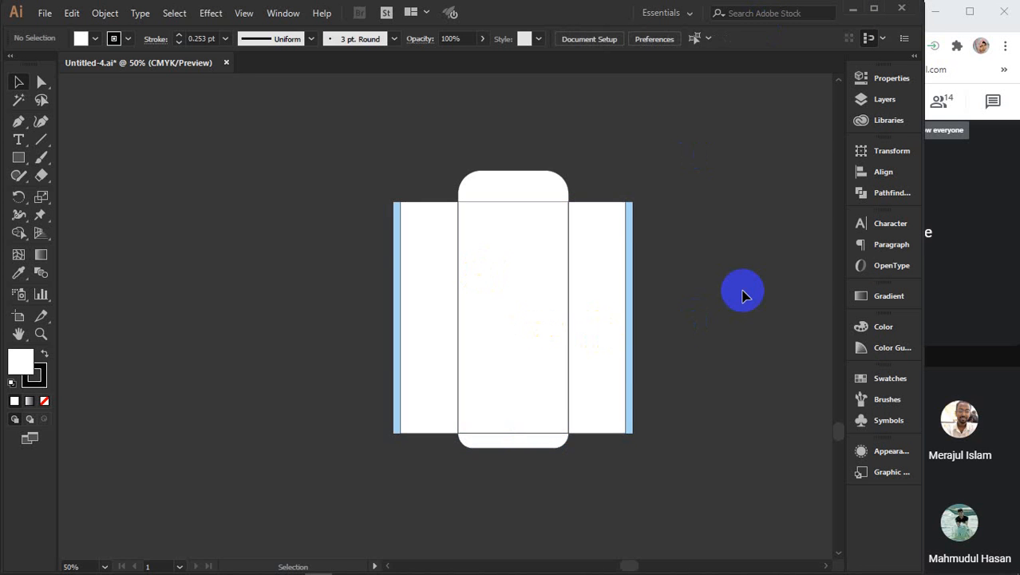
- Delete both light blue edge strips from the upright envelope's side panels
{"action": "scroll", "coordinate": [741, 295], "scroll_direction": "down", "scroll_amount": 1}
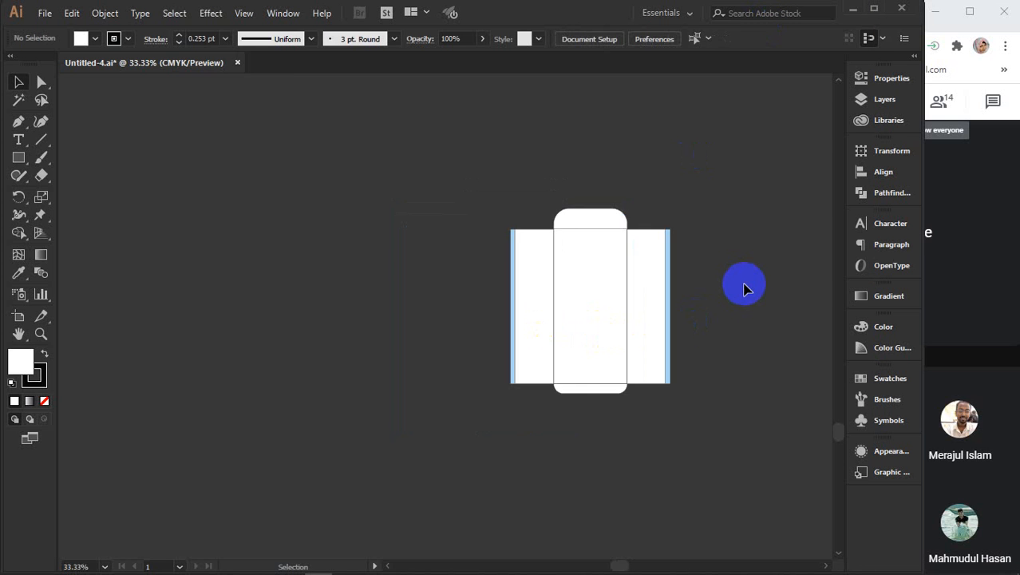
{"action": "left_click", "coordinate": [666, 305]}
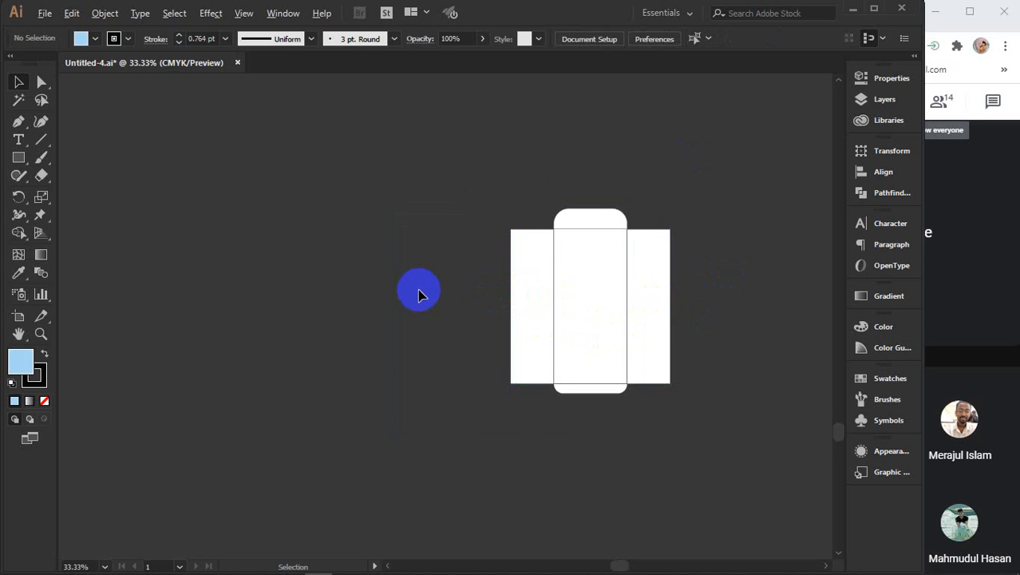
{"action": "scroll", "coordinate": [418, 294], "scroll_direction": "down", "scroll_amount": 2}
{"action": "left_click_drag", "start_coordinate": [331, 89], "coordinate": [600, 375]}
{"action": "left_click", "coordinate": [682, 353]}
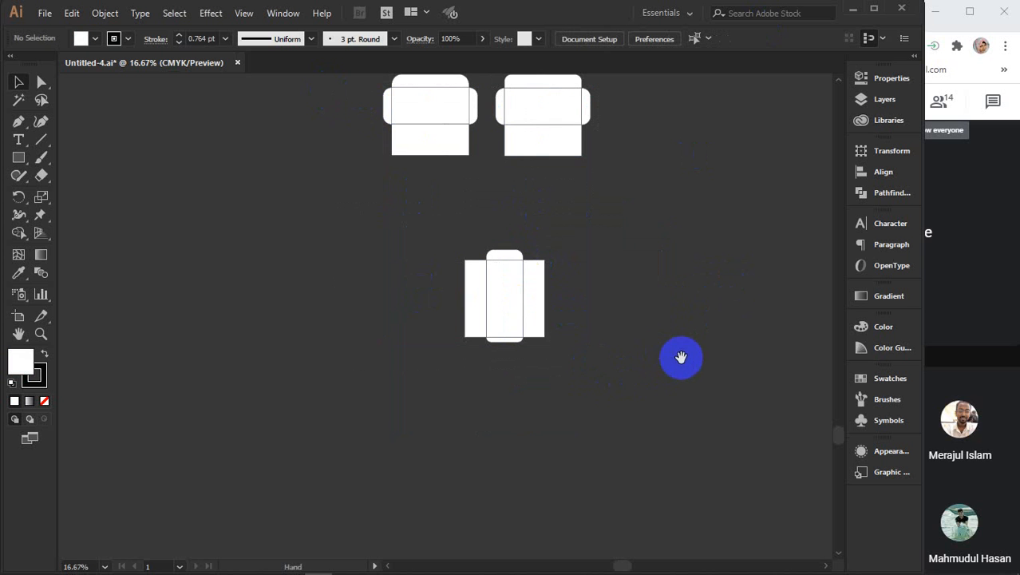
- Start a new rectangle in the empty area beside the upright envelope, entering 8.26 in width and 11.69 in height
{"action": "left_click_drag", "start_coordinate": [681, 357], "coordinate": [506, 381]}
{"action": "left_click", "coordinate": [18, 158]}
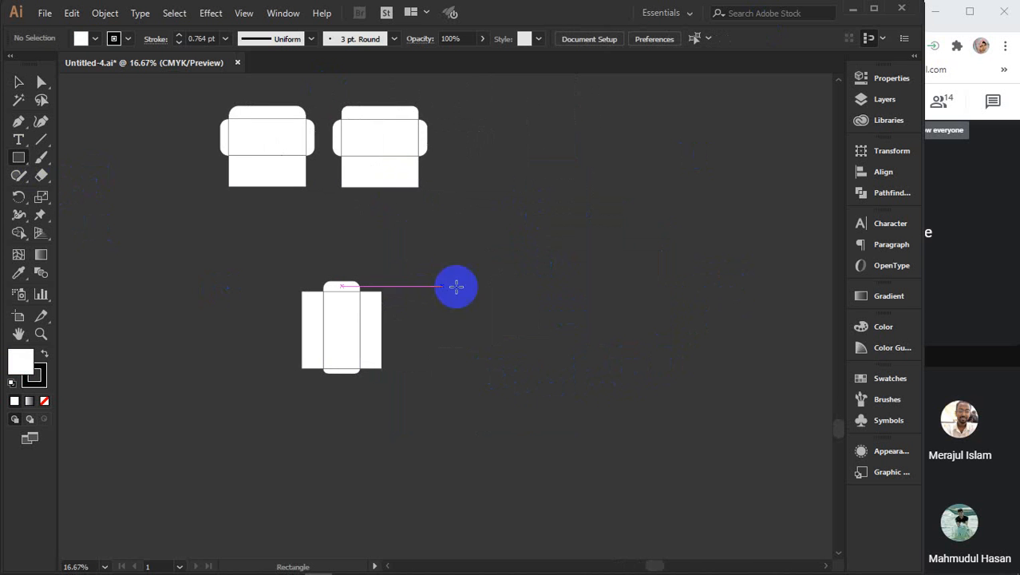
{"action": "left_click", "coordinate": [604, 321]}
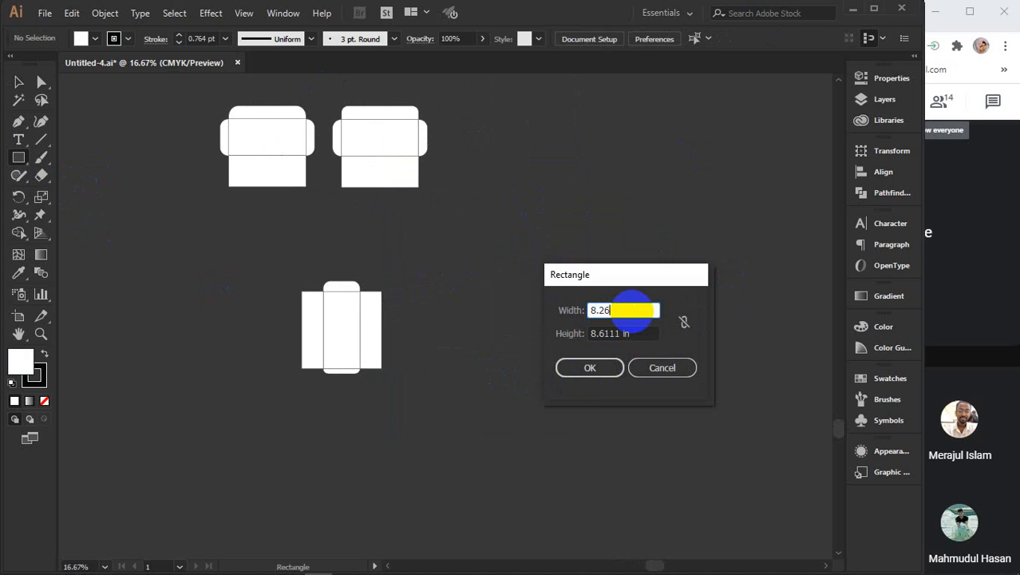
{"action": "key", "text": "Tab"}
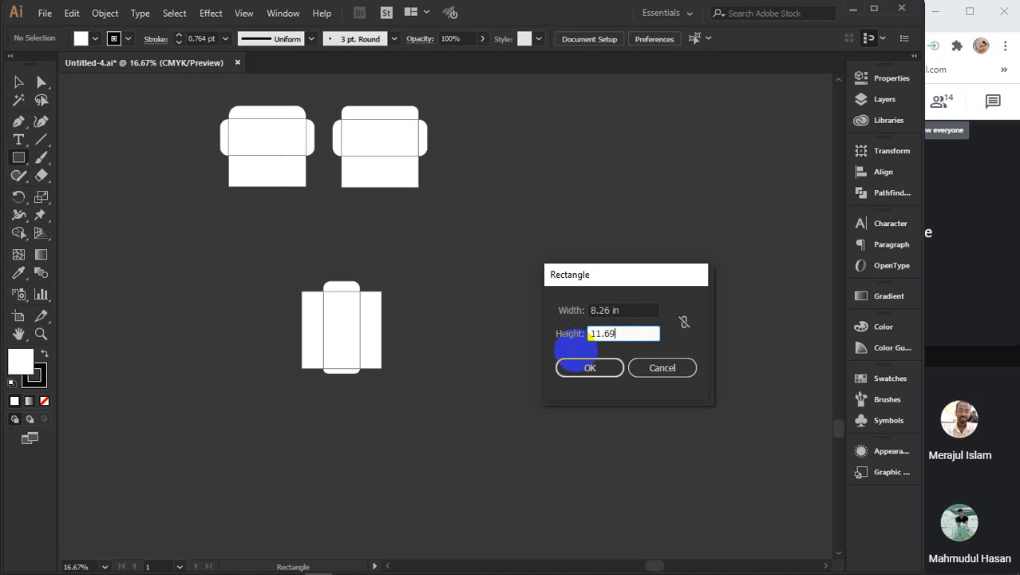
{"action": "left_click", "coordinate": [638, 310]}
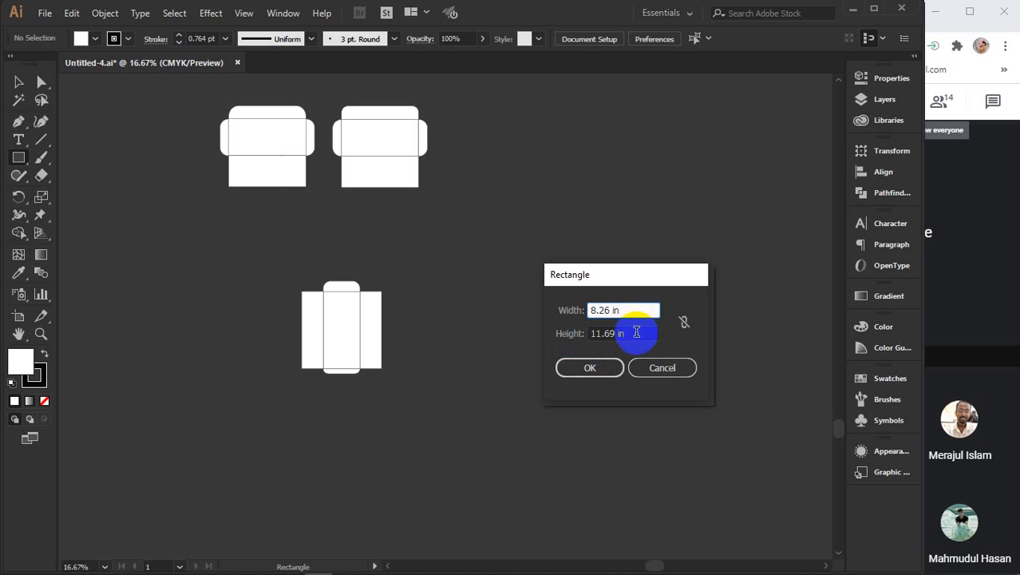
{"action": "left_click", "coordinate": [636, 332]}
{"action": "left_click", "coordinate": [643, 310]}
{"action": "left_click", "coordinate": [639, 332]}
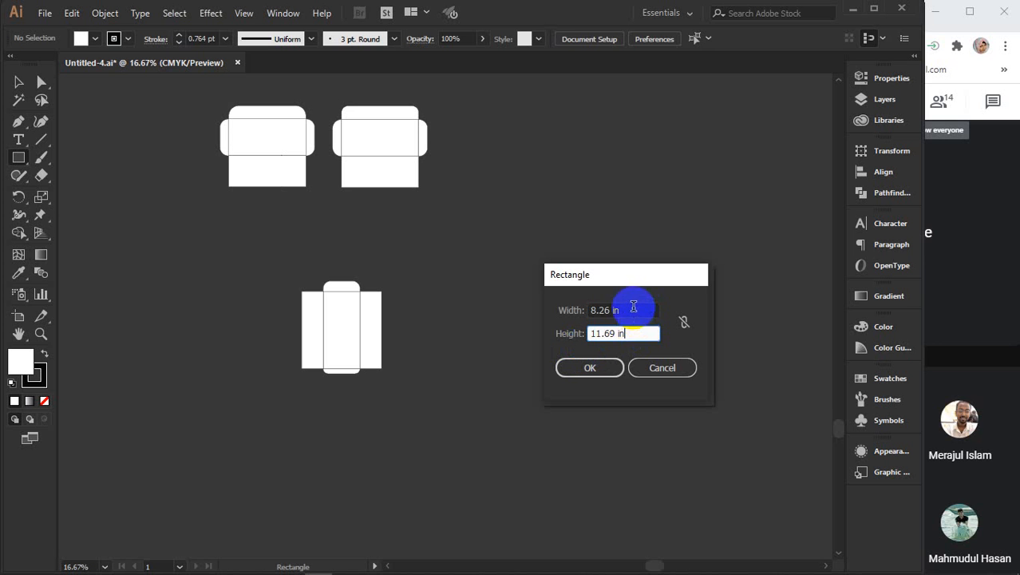
{"action": "left_click", "coordinate": [633, 308]}
{"action": "left_click", "coordinate": [633, 333]}
{"action": "left_click", "coordinate": [642, 310]}
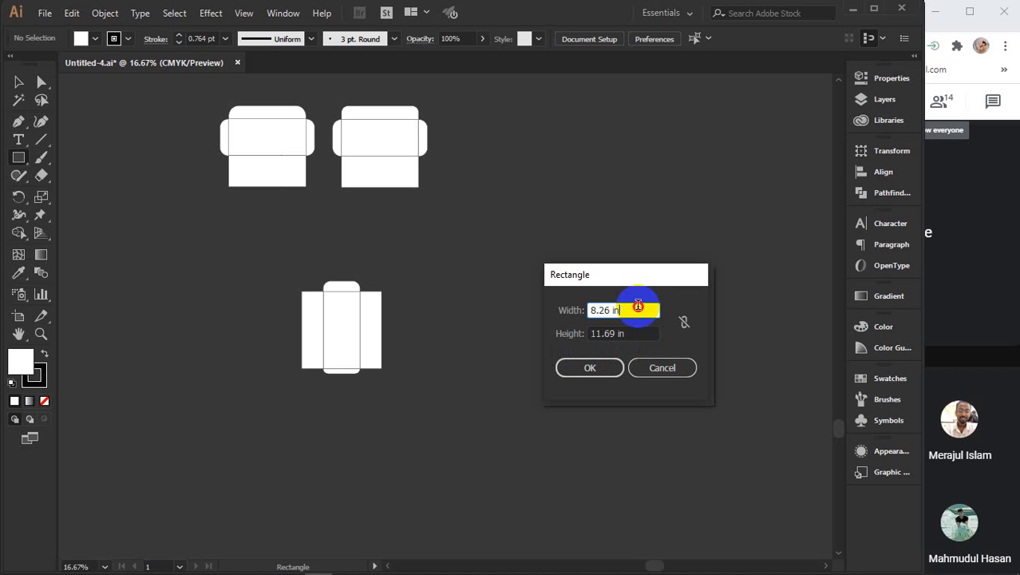
{"action": "left_click", "coordinate": [637, 330]}
{"action": "left_click", "coordinate": [632, 308]}
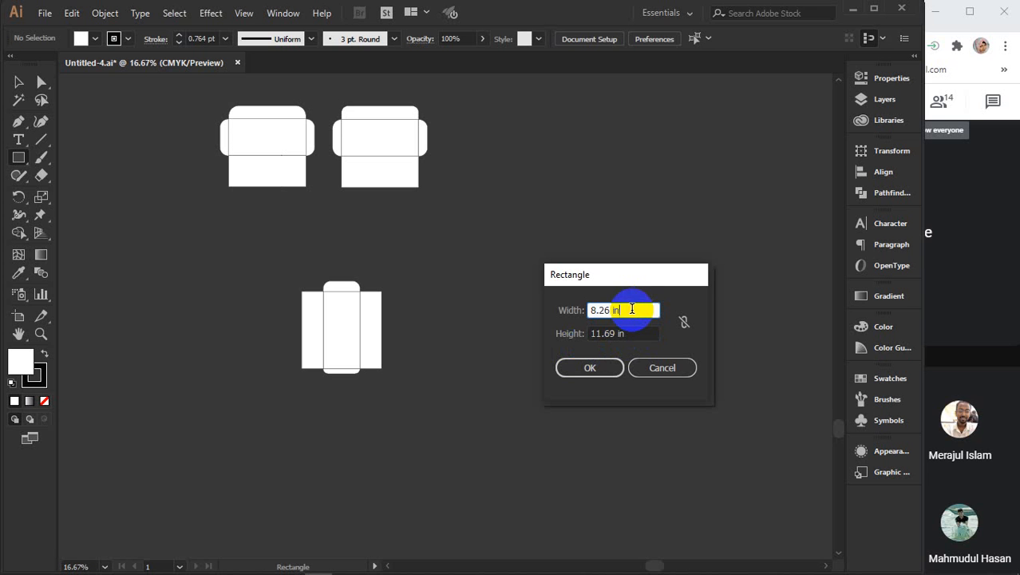
- Change the rectangle's size to 8.5 × 12 in, create it, and move it nearer the upright envelope
{"action": "left_click_drag", "start_coordinate": [633, 310], "coordinate": [605, 312]}
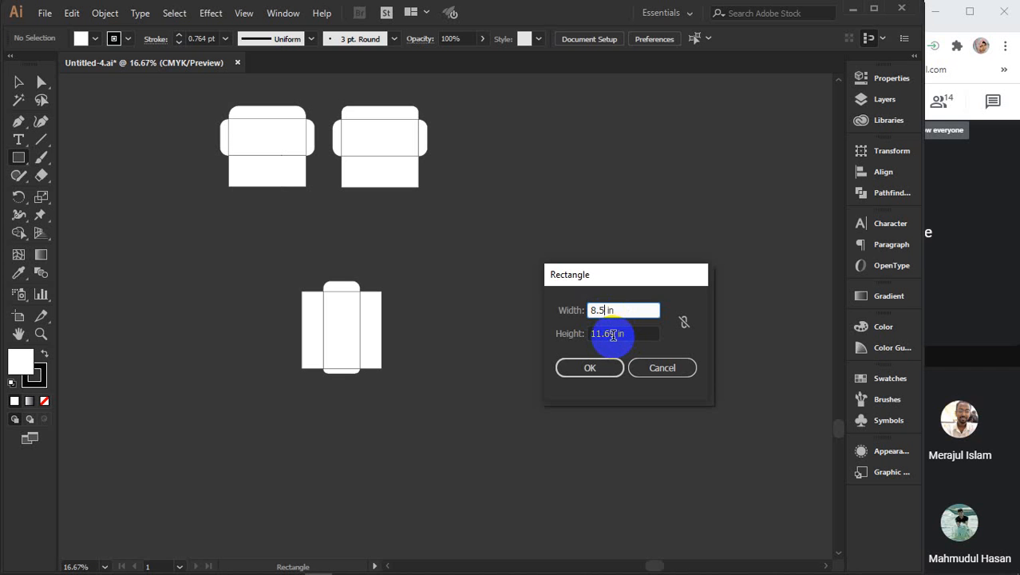
{"action": "left_click_drag", "start_coordinate": [616, 335], "coordinate": [576, 338]}
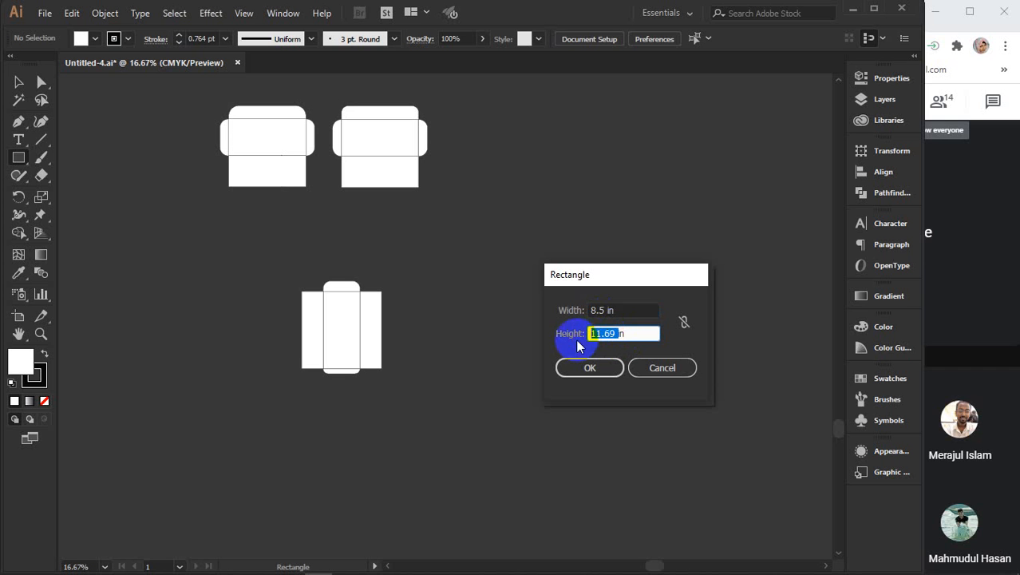
{"action": "left_click_drag", "start_coordinate": [639, 333], "coordinate": [560, 335]}
{"action": "type", "text": "12"}
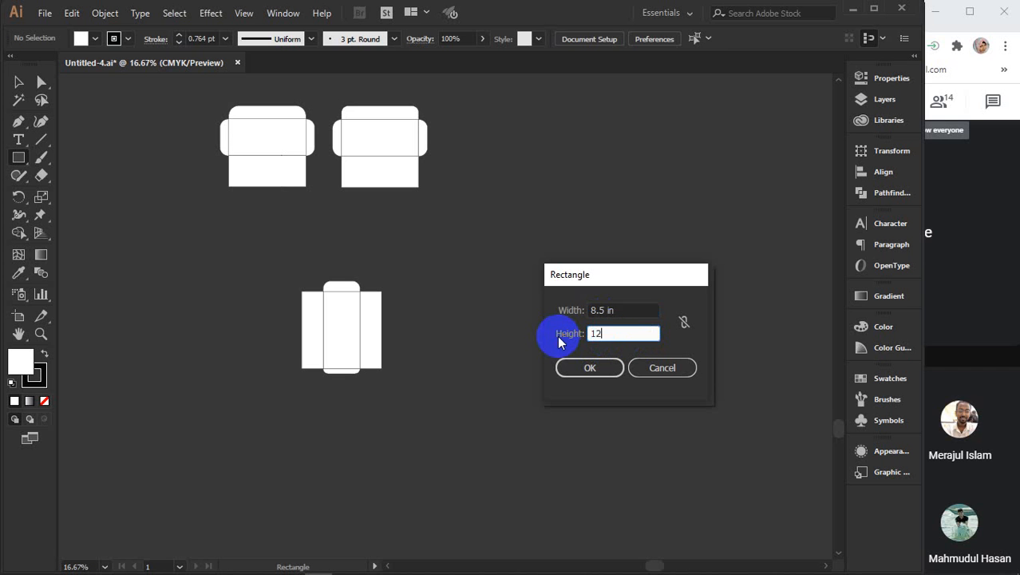
{"action": "key", "text": "Return"}
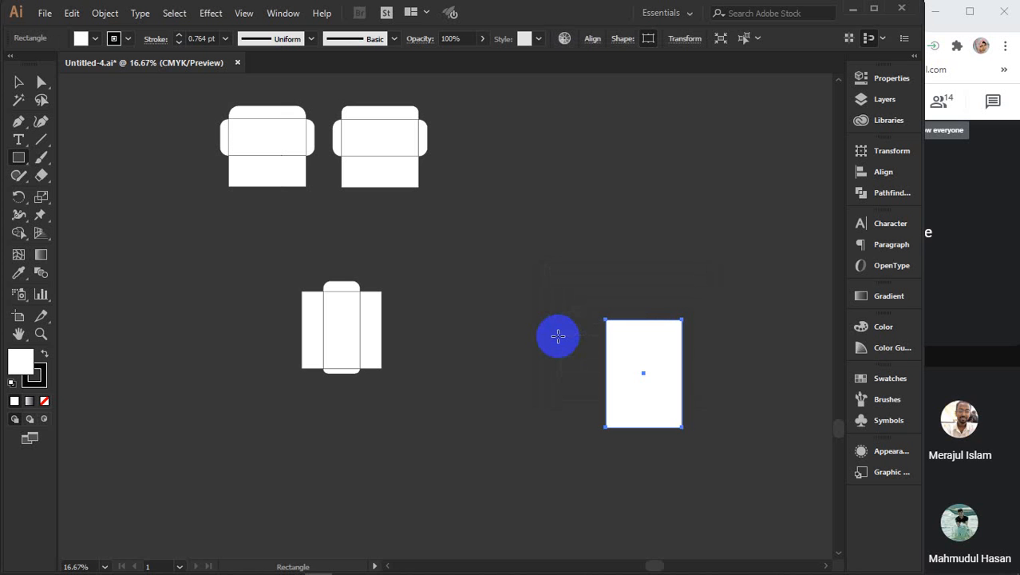
{"action": "key", "text": "v"}
{"action": "left_click_drag", "start_coordinate": [652, 395], "coordinate": [576, 341]}
- Add a narrower full-height side panel to each side of the 8.5 × 12 in rectangle using copies of it
{"action": "left_click_drag", "start_coordinate": [283, 246], "coordinate": [417, 433]}
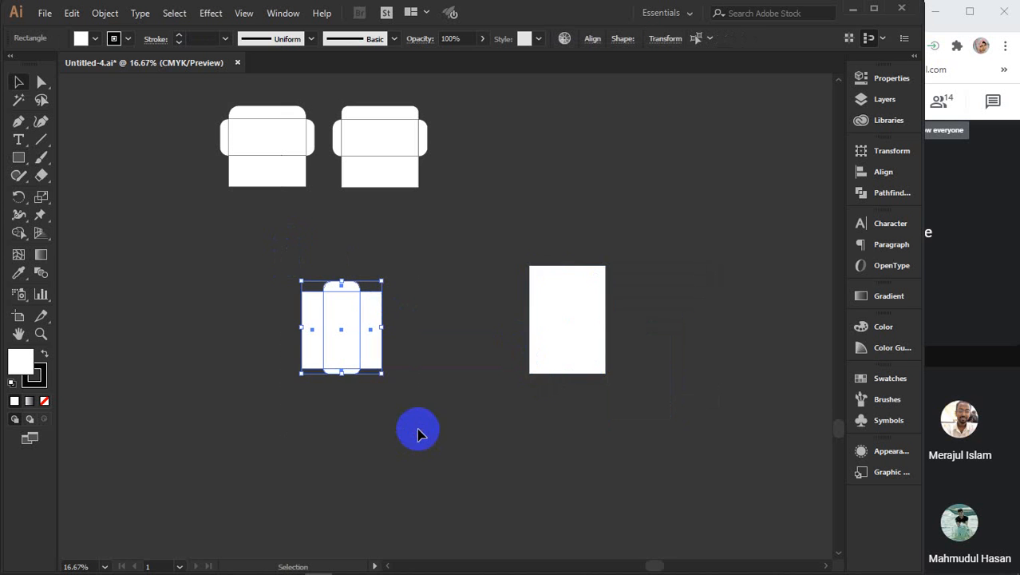
{"action": "left_click", "coordinate": [562, 353]}
{"action": "left_click_drag", "start_coordinate": [559, 348], "coordinate": [611, 325]}
{"action": "scroll", "coordinate": [680, 318], "scroll_direction": "up", "scroll_amount": 2}
{"action": "left_click_drag", "start_coordinate": [590, 369], "coordinate": [351, 364]}
{"action": "scroll", "coordinate": [473, 269], "scroll_direction": "down", "scroll_amount": 2}
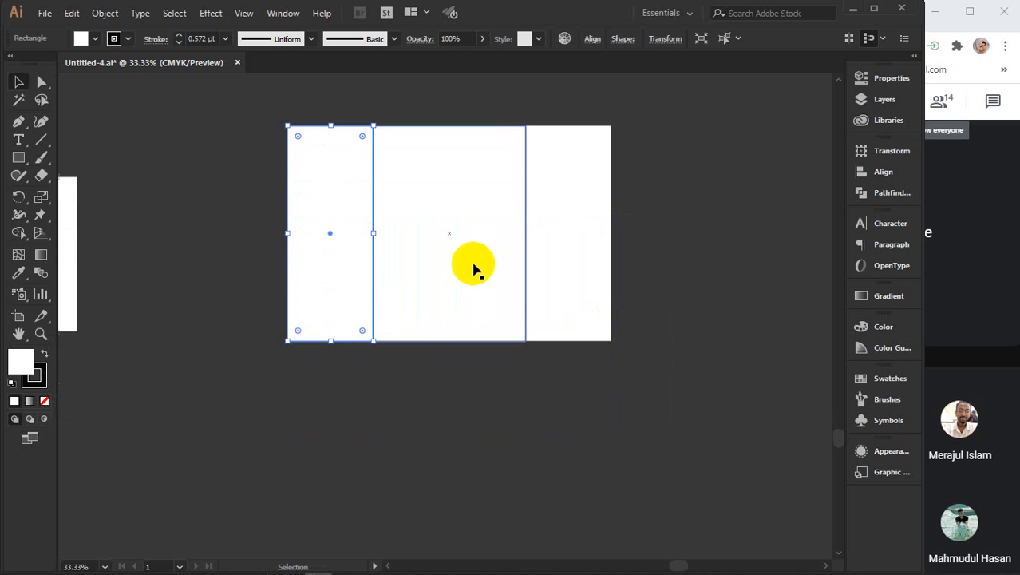
- Copy the centre panel directly below itself and shorten the copy into a narrow bottom flap
{"action": "left_click_drag", "start_coordinate": [442, 142], "coordinate": [440, 358]}
{"action": "scroll", "coordinate": [440, 358], "scroll_direction": "down", "scroll_amount": 1}
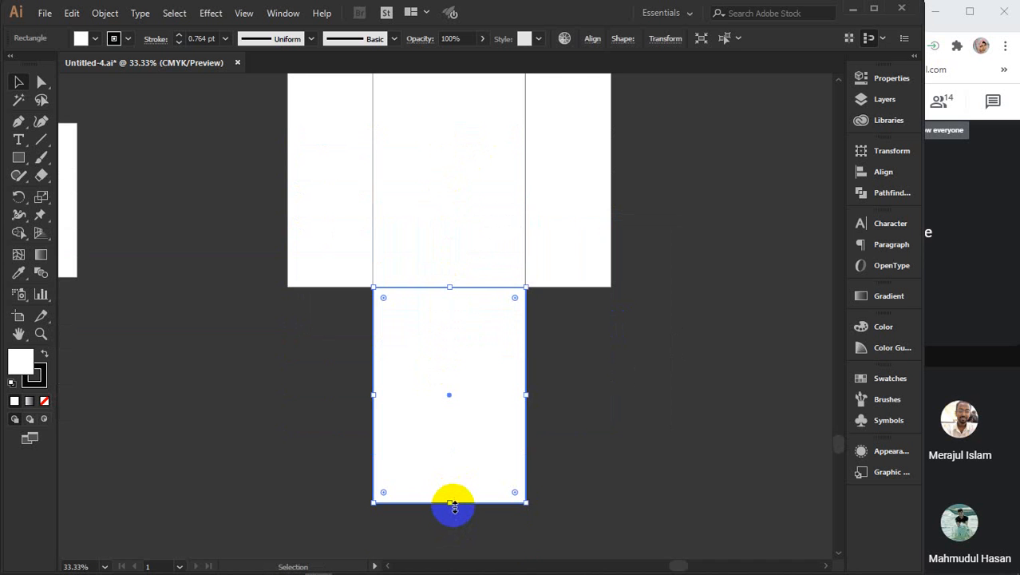
{"action": "left_click_drag", "start_coordinate": [450, 502], "coordinate": [456, 297]}
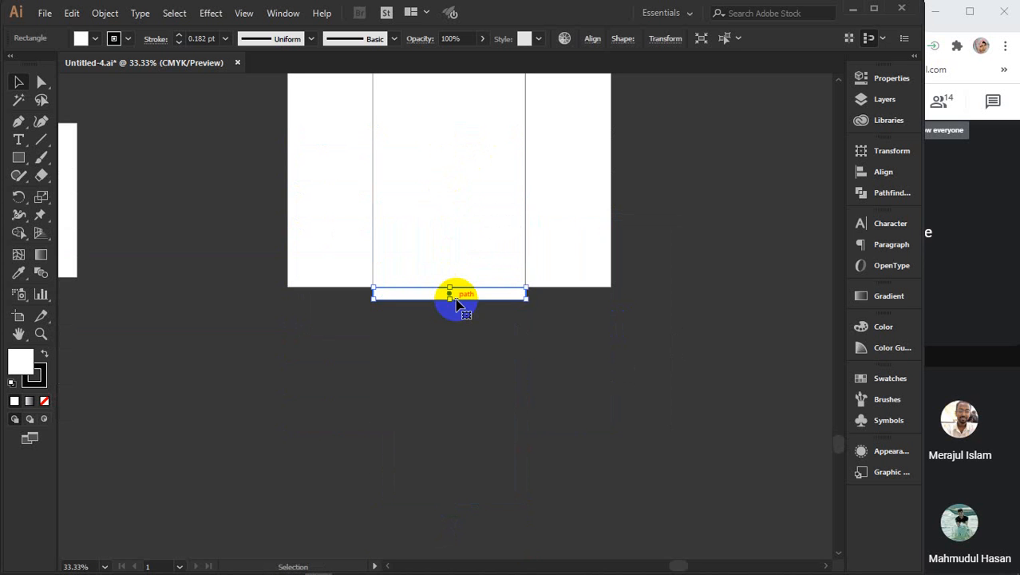
- Round the two lower corners of the bottom flap
{"action": "scroll", "coordinate": [462, 292], "scroll_direction": "up", "scroll_amount": 4}
{"action": "left_click_drag", "start_coordinate": [612, 329], "coordinate": [653, 334]}
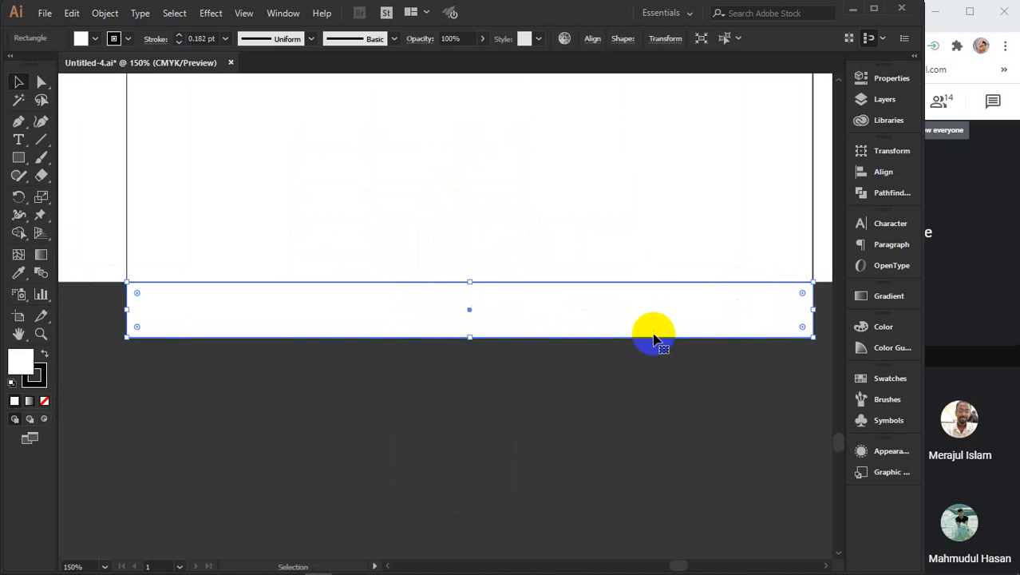
{"action": "left_click", "coordinate": [124, 322]}
{"action": "left_click", "coordinate": [139, 333]}
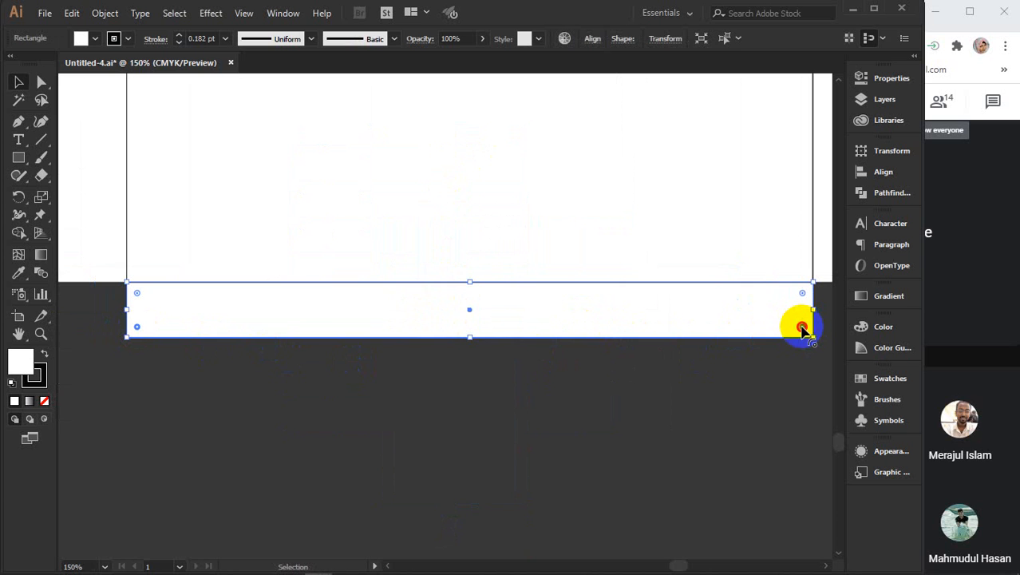
{"action": "left_click_drag", "start_coordinate": [802, 327], "coordinate": [765, 282]}
{"action": "scroll", "coordinate": [696, 352], "scroll_direction": "down", "scroll_amount": 3}
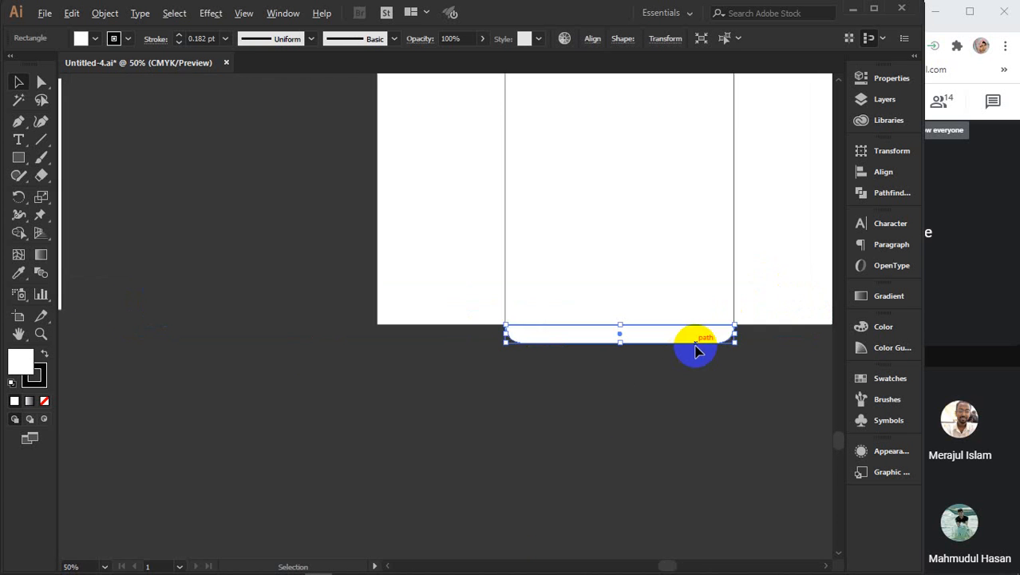
{"action": "scroll", "coordinate": [696, 352], "scroll_direction": "down", "scroll_amount": 1}
- Copy the centre panel directly above itself and shorten the copy into a short top flap
{"action": "scroll", "coordinate": [698, 255], "scroll_direction": "up", "scroll_amount": 3}
{"action": "left_click", "coordinate": [586, 482]}
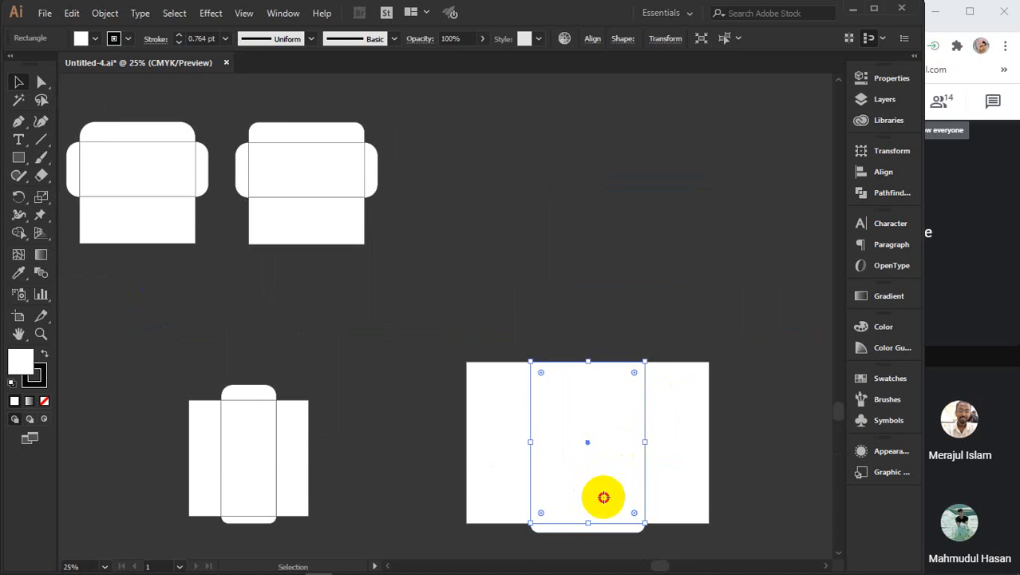
{"action": "left_click_drag", "start_coordinate": [603, 498], "coordinate": [606, 336]}
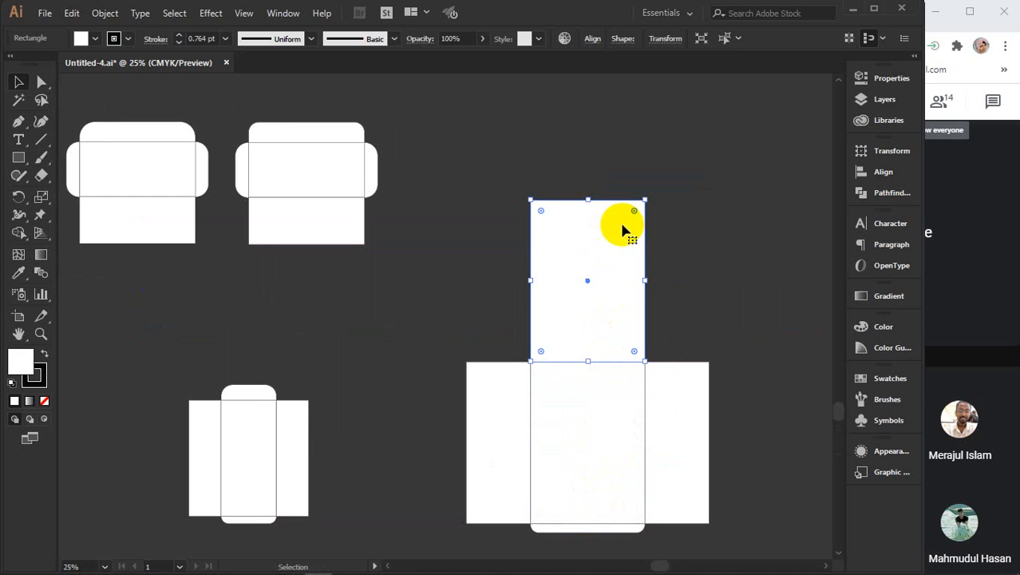
{"action": "left_click_drag", "start_coordinate": [588, 200], "coordinate": [587, 346]}
- Round the two upper corners of the top flap and deselect it
{"action": "scroll", "coordinate": [594, 346], "scroll_direction": "up", "scroll_amount": 3}
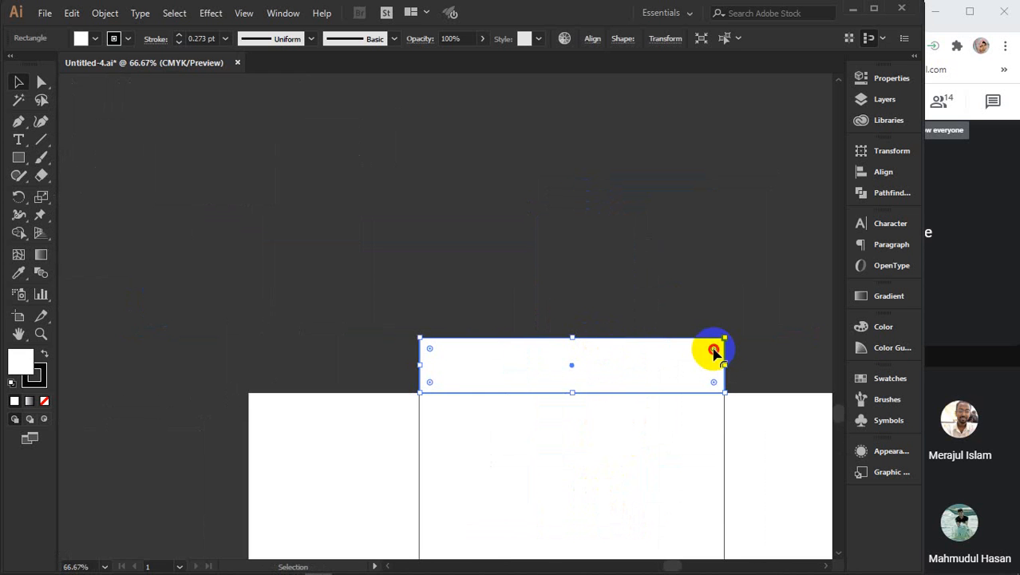
{"action": "left_click_drag", "start_coordinate": [429, 348], "coordinate": [500, 362]}
{"action": "scroll", "coordinate": [560, 295], "scroll_direction": "down", "scroll_amount": 4}
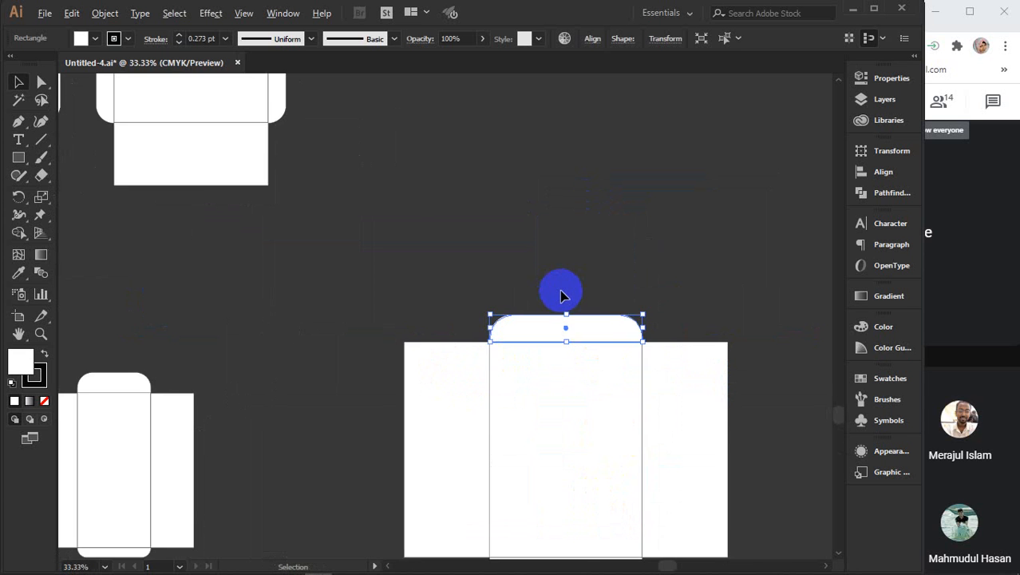
{"action": "left_click", "coordinate": [542, 482]}
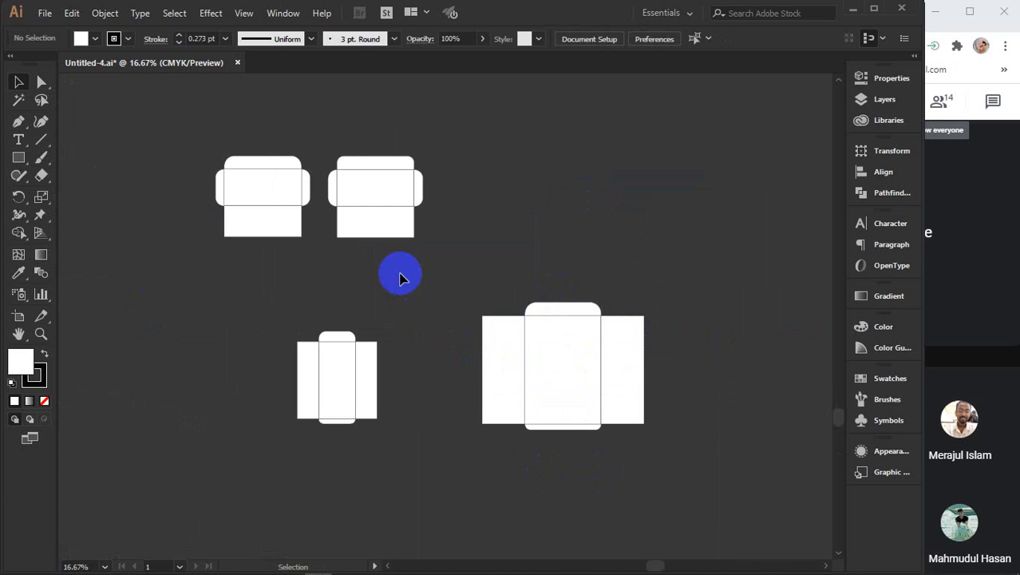
- Move the whole large envelope template next to the small upright envelope and deselect it
{"action": "left_click_drag", "start_coordinate": [419, 273], "coordinate": [658, 464]}
{"action": "left_click_drag", "start_coordinate": [569, 387], "coordinate": [478, 394]}
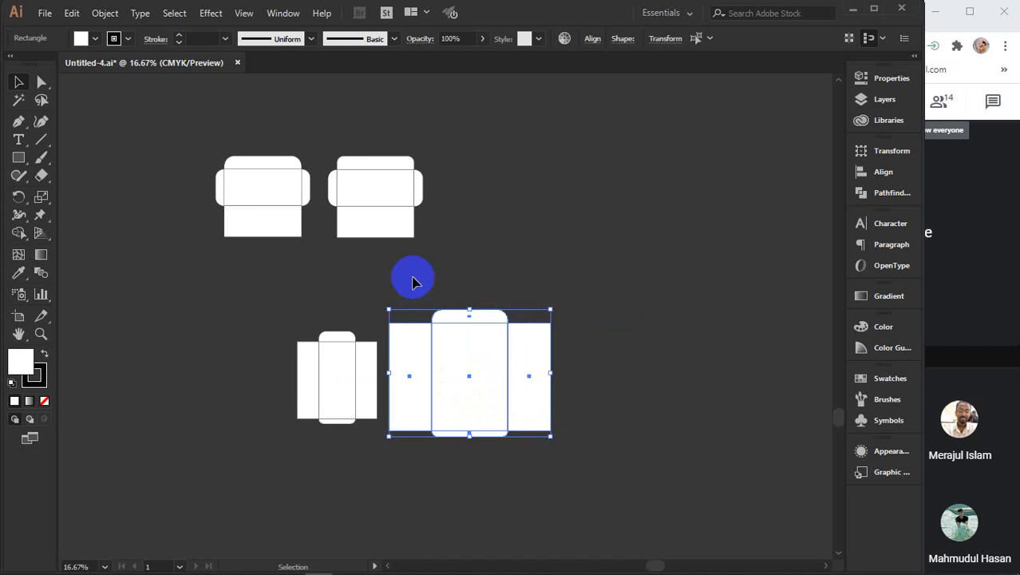
{"action": "left_click", "coordinate": [358, 271]}
- Move both horizontal envelopes closer to the upright ones and delete the second horizontal envelope
{"action": "left_click_drag", "start_coordinate": [176, 139], "coordinate": [493, 279]}
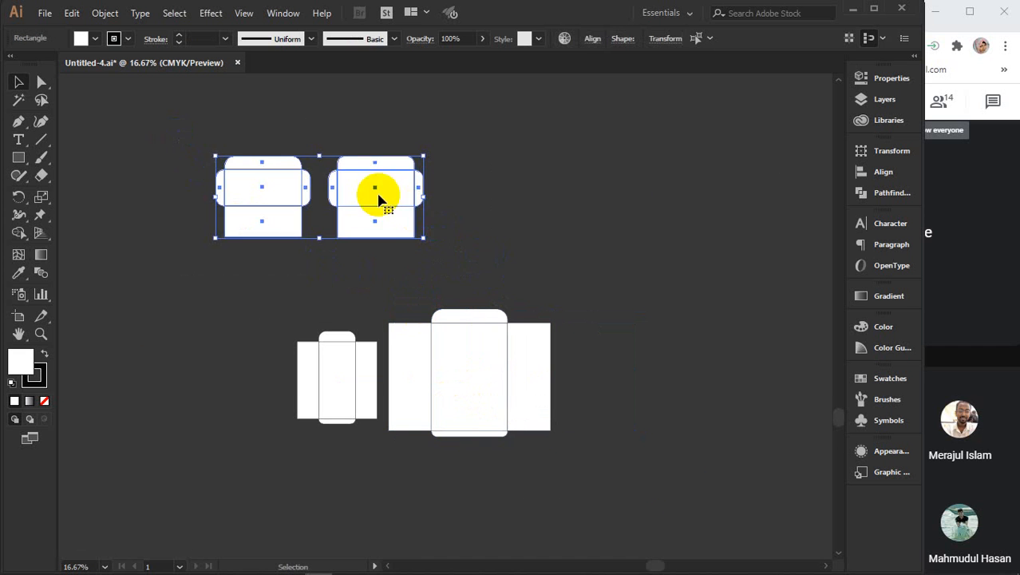
{"action": "left_click_drag", "start_coordinate": [378, 200], "coordinate": [482, 250]}
{"action": "left_click_drag", "start_coordinate": [423, 181], "coordinate": [576, 292]}
{"action": "key", "text": "Delete"}
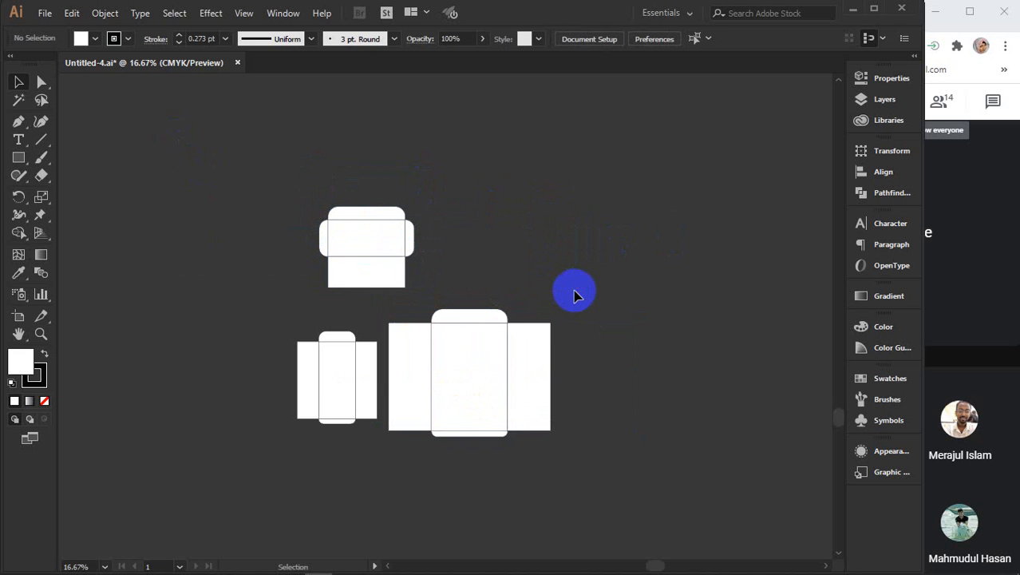
- Place the remaining horizontal envelope in a row beside the small upright envelope, on its outer side
{"action": "left_click_drag", "start_coordinate": [265, 177], "coordinate": [427, 300]}
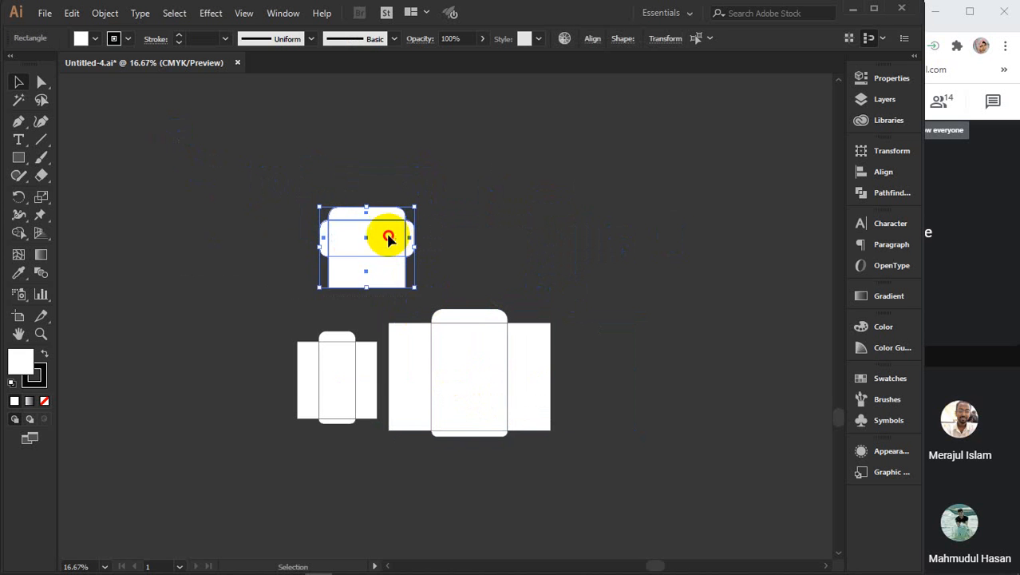
{"action": "left_click_drag", "start_coordinate": [388, 235], "coordinate": [243, 367]}
{"action": "left_click", "coordinate": [623, 412]}
{"action": "left_click_drag", "start_coordinate": [629, 470], "coordinate": [682, 397]}
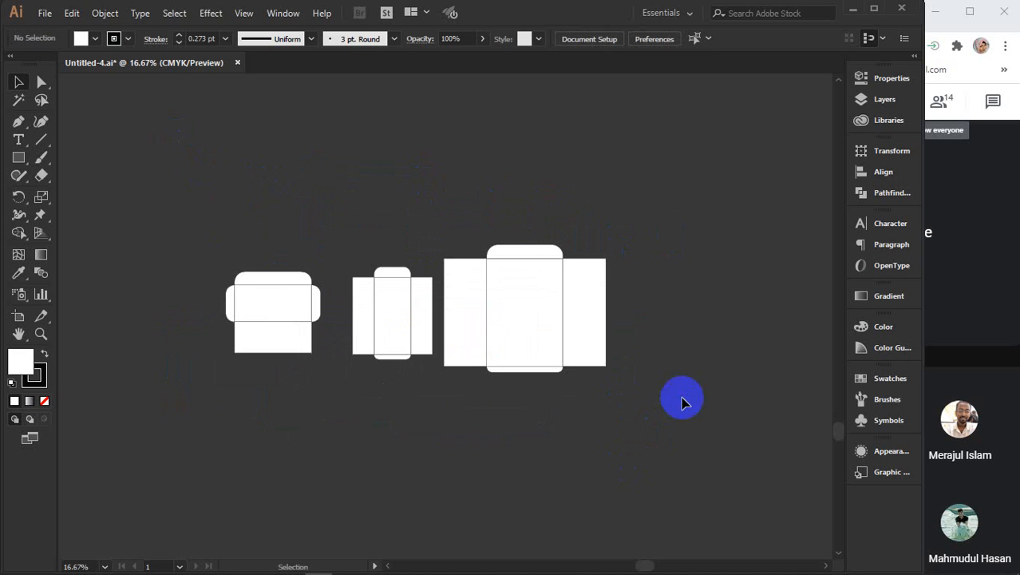
- Move all three envelope templates together to the space below the LETTERHEAD layout
{"action": "scroll", "coordinate": [398, 411], "scroll_direction": "down", "scroll_amount": 4}
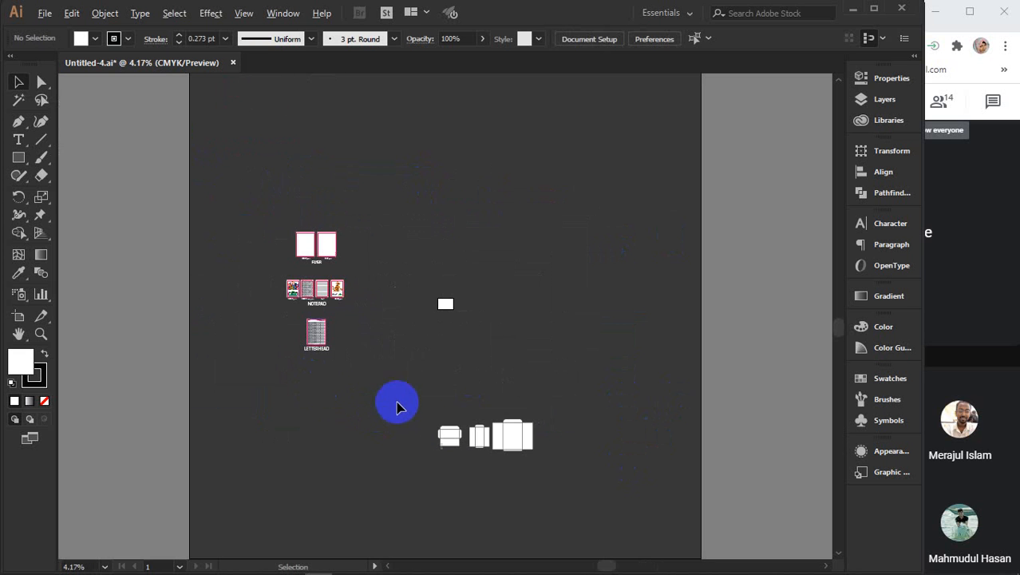
{"action": "left_click_drag", "start_coordinate": [362, 351], "coordinate": [626, 516]}
{"action": "left_click_drag", "start_coordinate": [523, 439], "coordinate": [343, 367]}
{"action": "scroll", "coordinate": [312, 368], "scroll_direction": "up", "scroll_amount": 3}
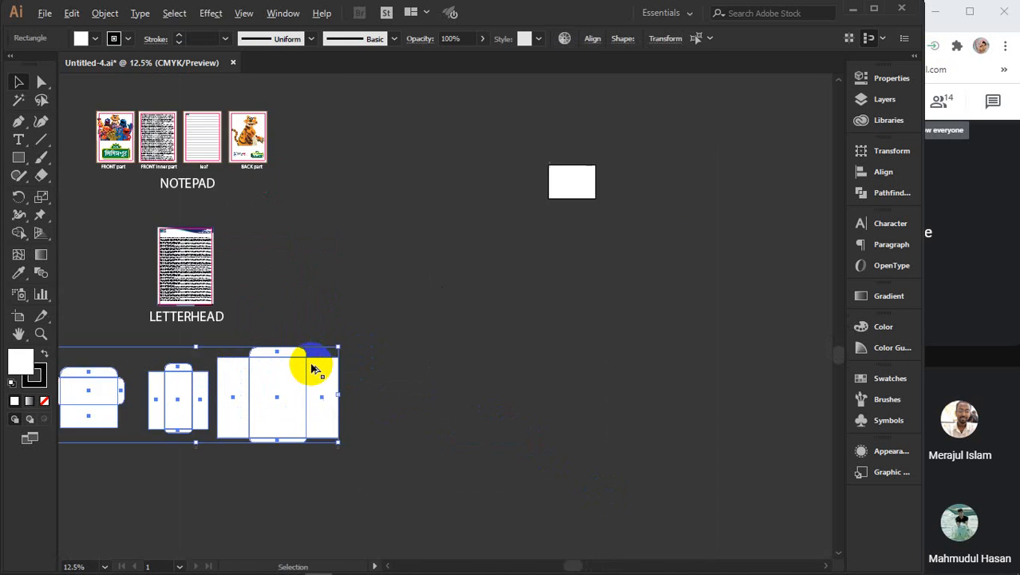
{"action": "scroll", "coordinate": [227, 380], "scroll_direction": "up", "scroll_amount": 1}
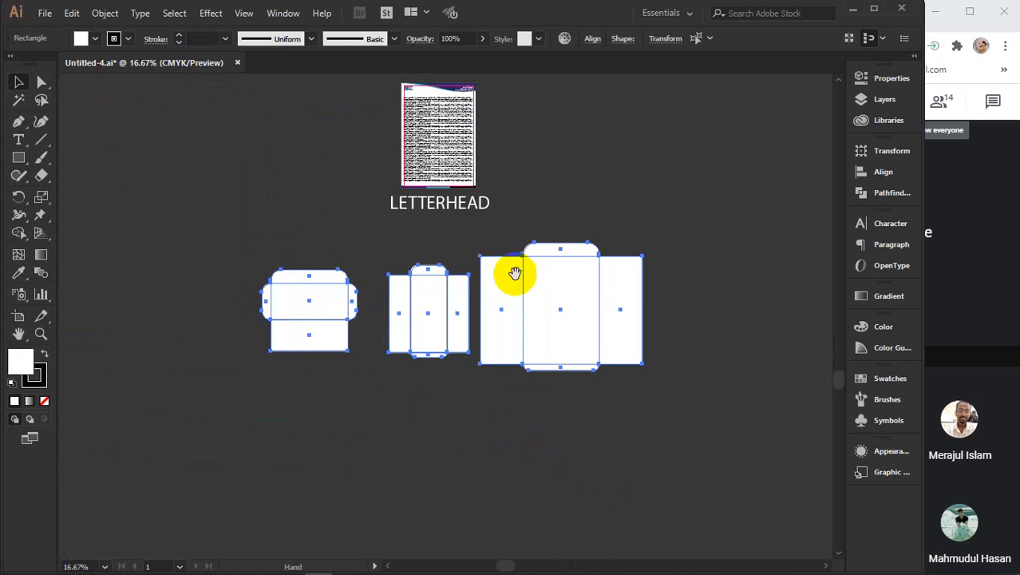
{"action": "left_click", "coordinate": [456, 213]}
{"action": "left_click_drag", "start_coordinate": [457, 204], "coordinate": [455, 371]}
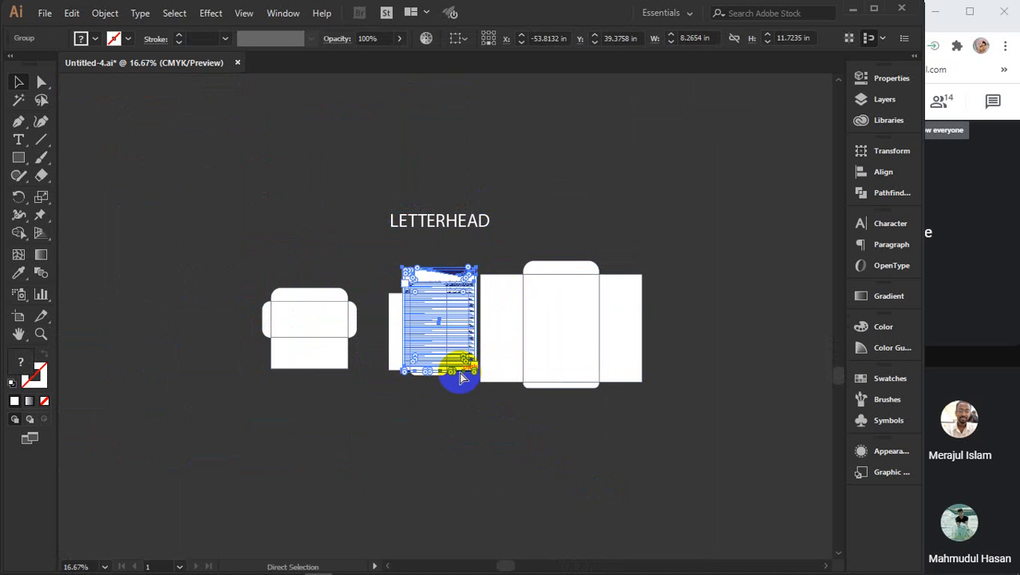
{"action": "left_click", "coordinate": [427, 272]}
{"action": "key", "text": "ctrl+z"}
- Copy the LETTERHEAD caption below the envelope templates and change the copy's text to "Envelope"
{"action": "left_click_drag", "start_coordinate": [431, 222], "coordinate": [598, 457]}
{"action": "left_click", "coordinate": [18, 140]}
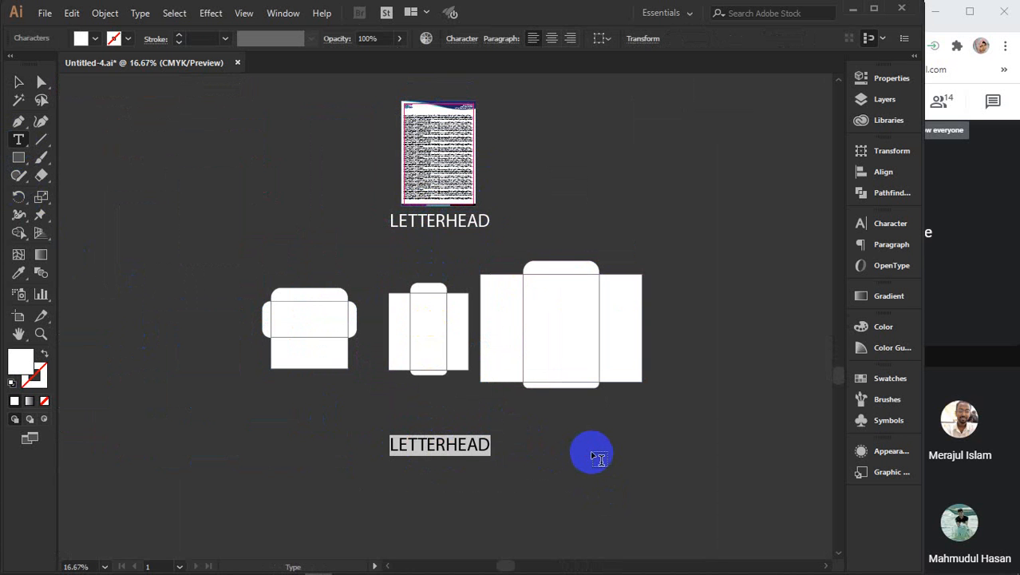
{"action": "type", "text": "Envelope"}
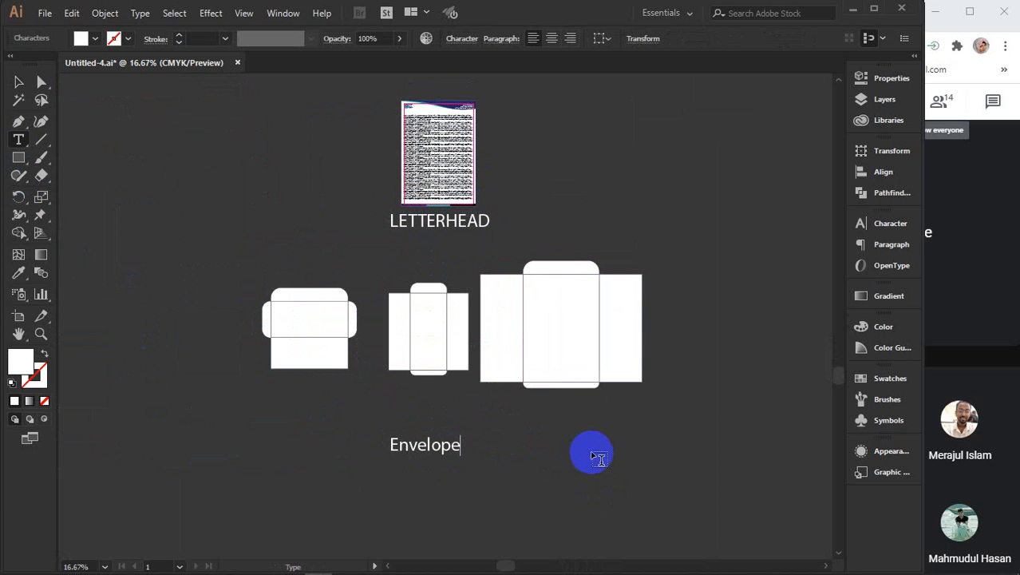
{"action": "left_click", "coordinate": [18, 82]}
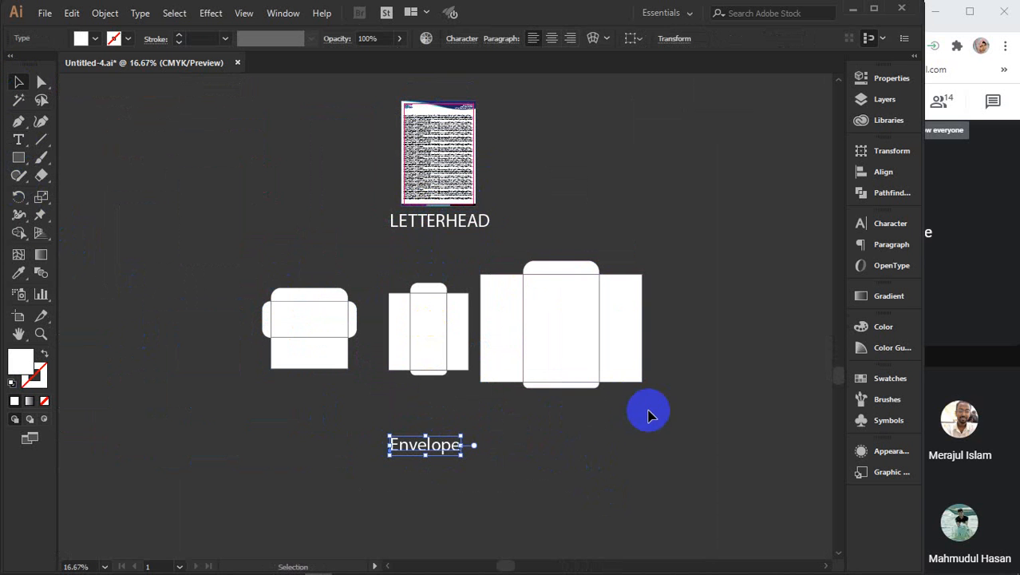
{"action": "left_click", "coordinate": [543, 435]}
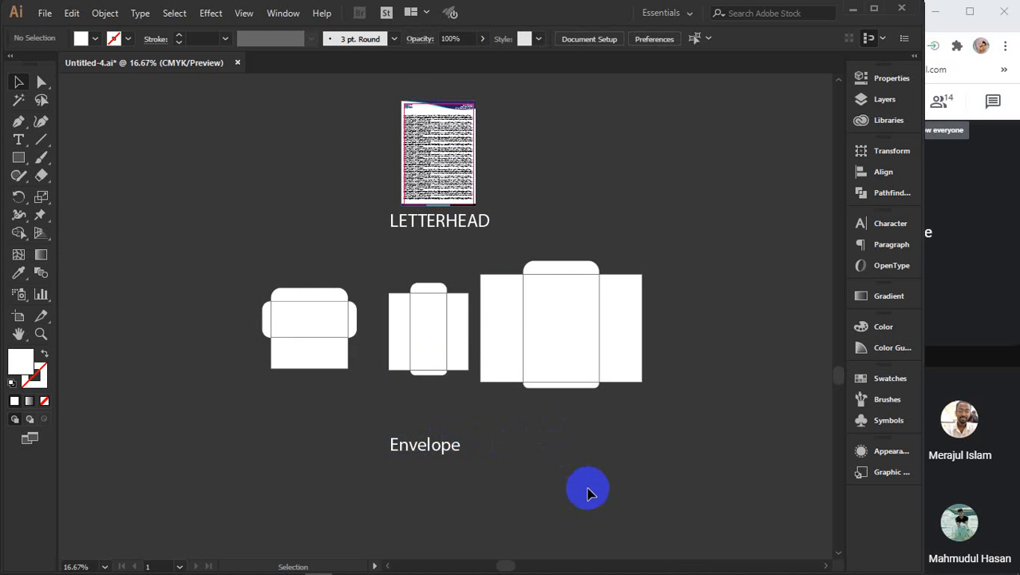
{"action": "scroll", "coordinate": [593, 487], "scroll_direction": "down", "scroll_amount": 1}
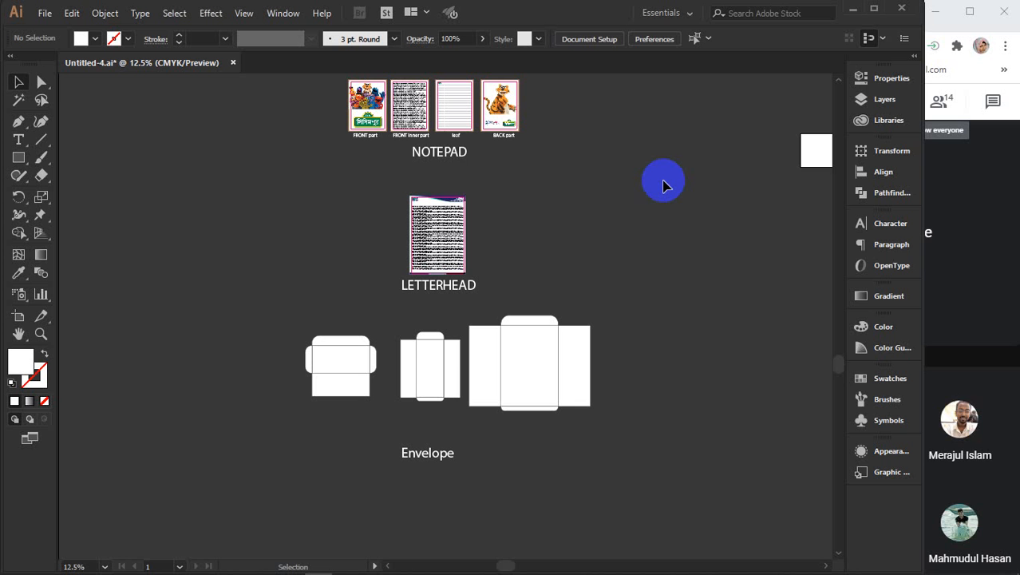
- Switch to the Google Meet call, look through its participant list, close the list and return to Illustrator
{"action": "left_click", "coordinate": [962, 303]}
{"action": "left_click", "coordinate": [946, 109]}
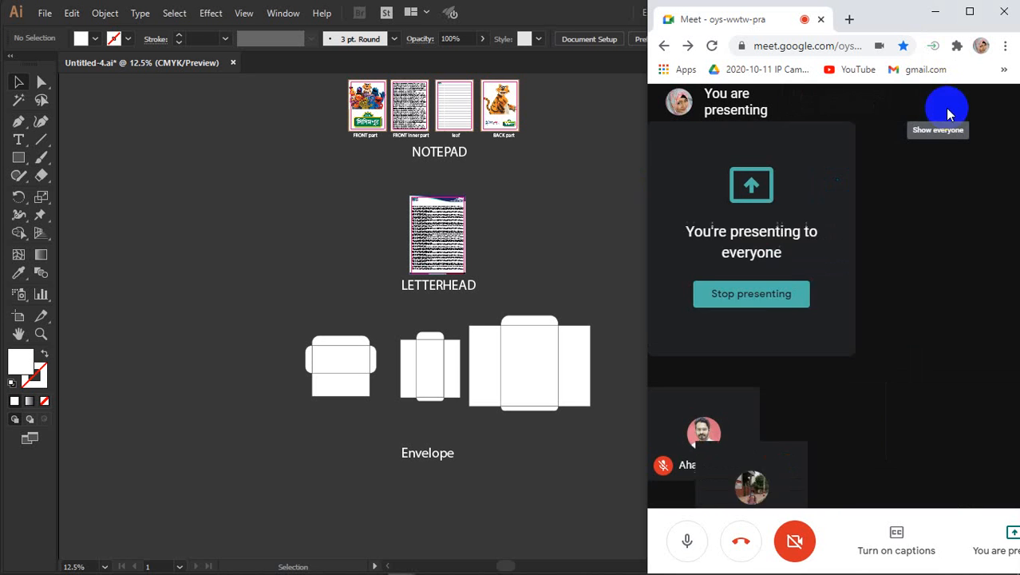
{"action": "scroll", "coordinate": [1006, 353], "scroll_direction": "down", "scroll_amount": 1}
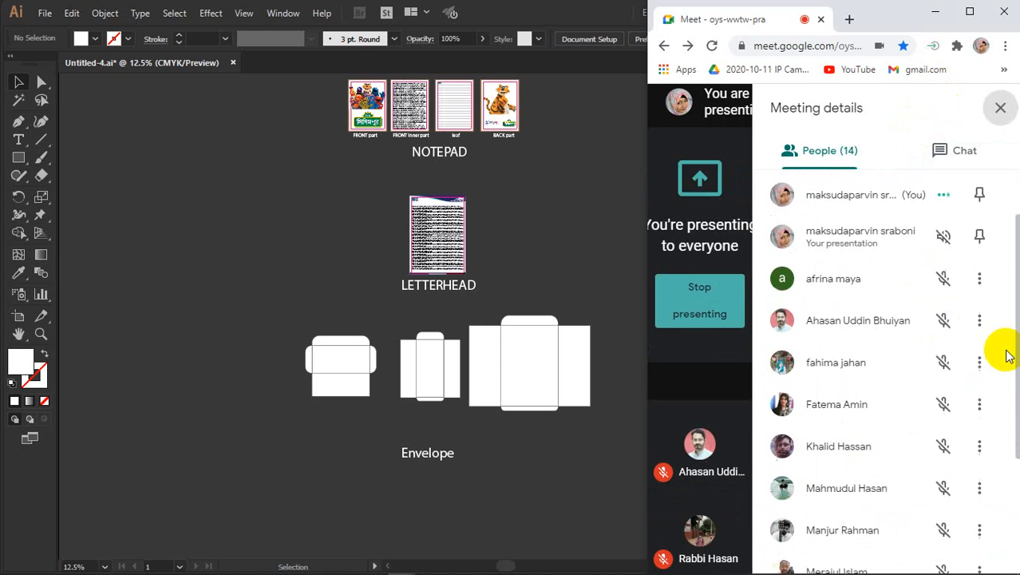
{"action": "scroll", "coordinate": [1007, 356], "scroll_direction": "down", "scroll_amount": 2}
{"action": "scroll", "coordinate": [1006, 351], "scroll_direction": "down", "scroll_amount": 1}
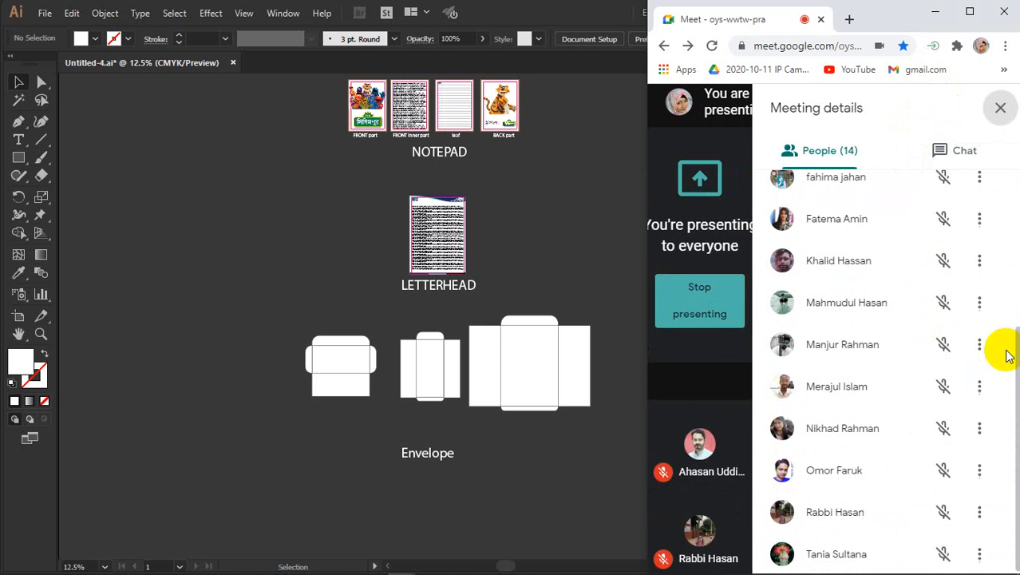
{"action": "left_click", "coordinate": [998, 112]}
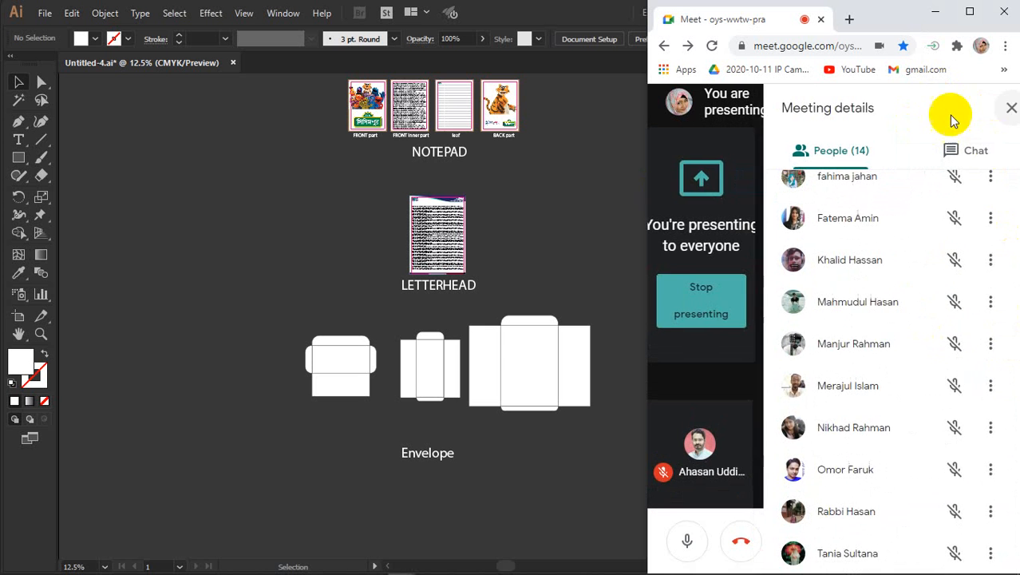
{"action": "left_click", "coordinate": [615, 194]}
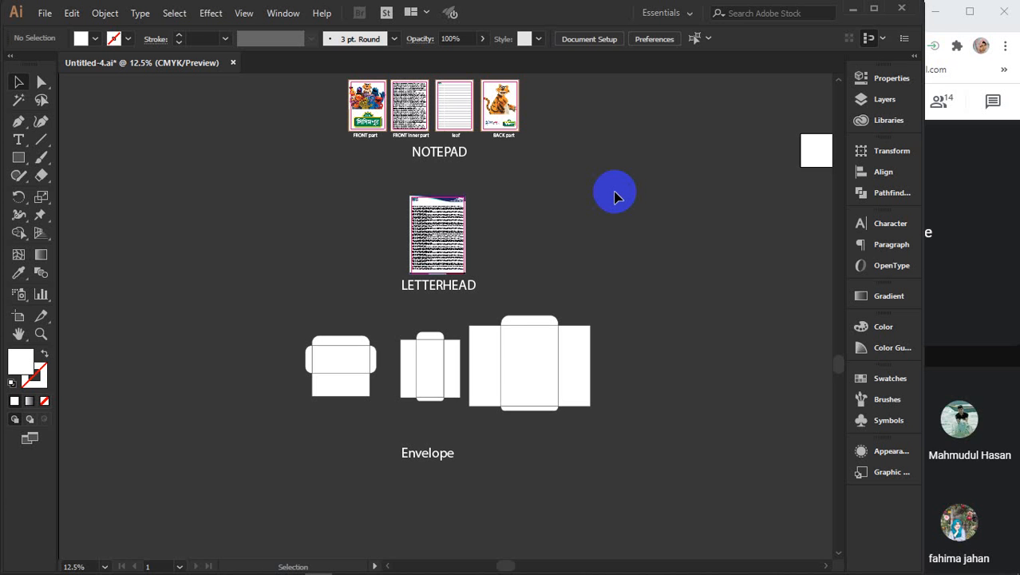
{"action": "left_click", "coordinate": [981, 361]}
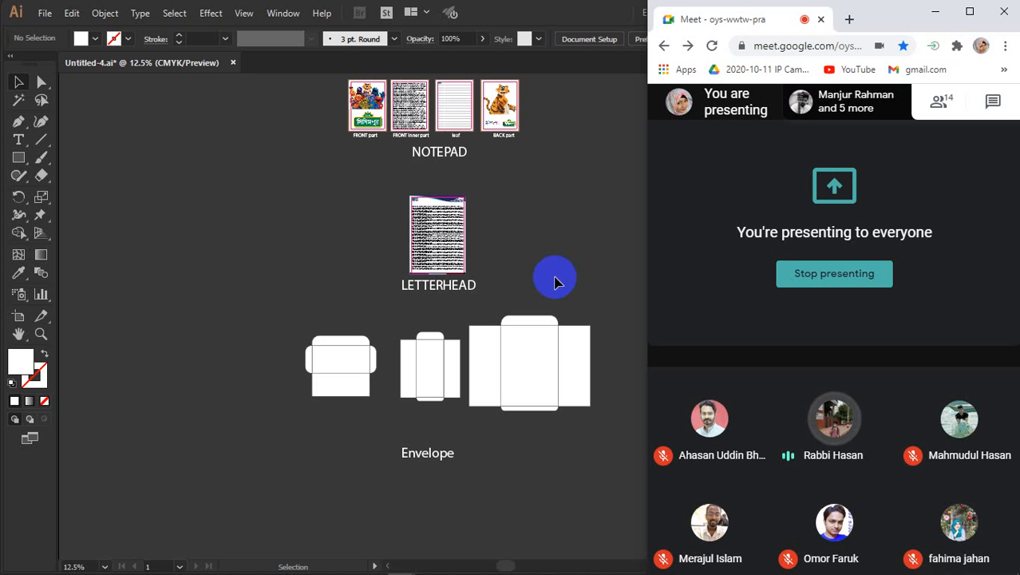
{"action": "left_click", "coordinate": [524, 257]}
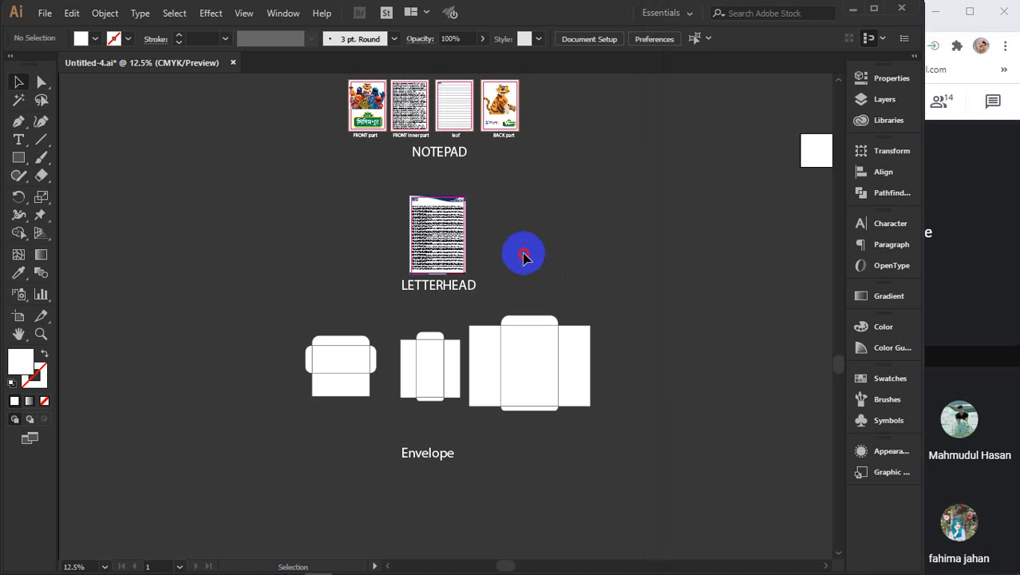
- Minimize Illustrator to show the desktop and refresh the desktop
{"action": "left_click", "coordinate": [852, 8]}
{"action": "right_click", "coordinate": [462, 177]}
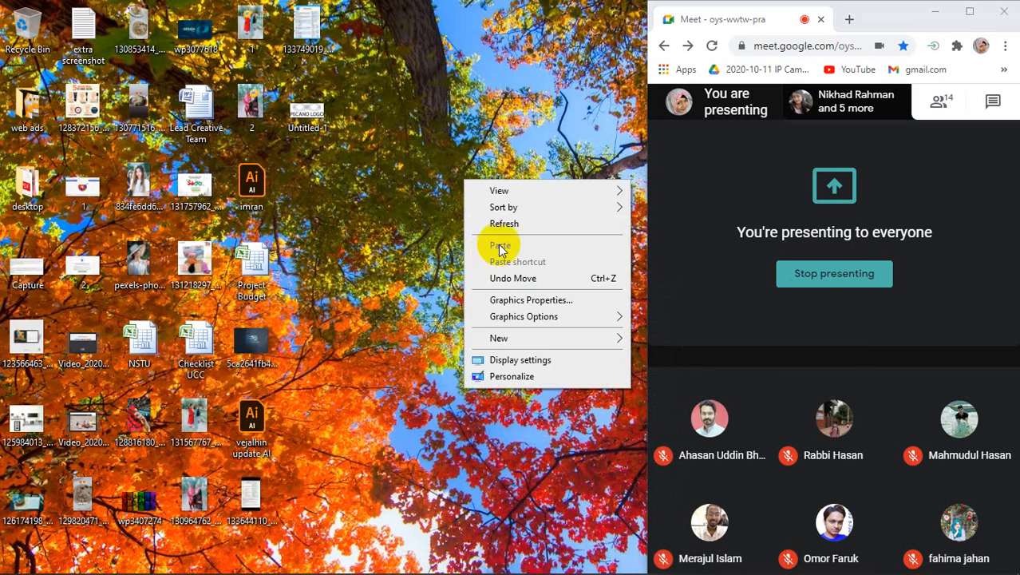
{"action": "left_click", "coordinate": [491, 223]}
{"action": "right_click", "coordinate": [434, 134]}
{"action": "left_click", "coordinate": [463, 178]}
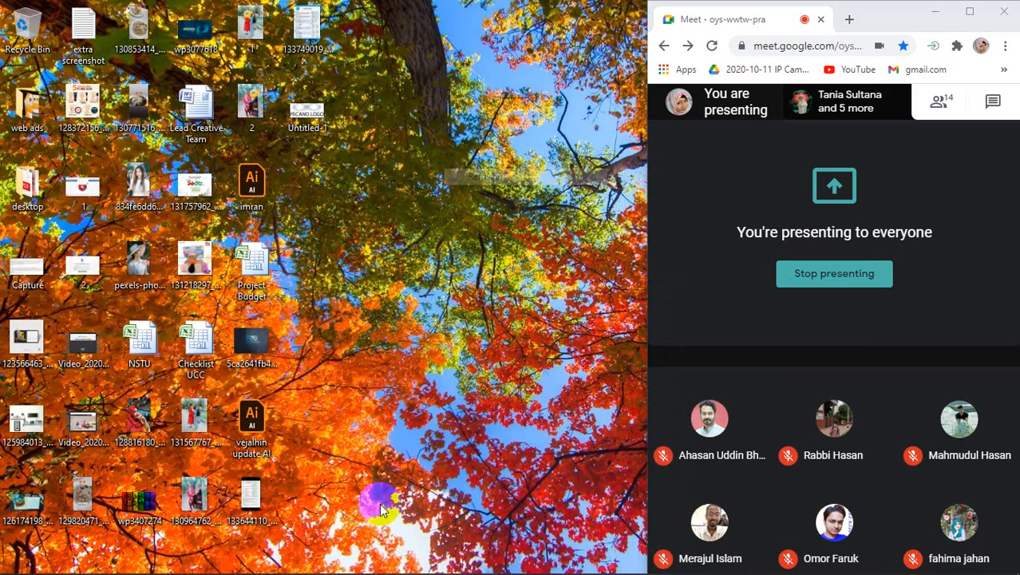
- Switch to Chrome's envelope design image results and go back to the previously viewed envelope preview
{"action": "mouse_move", "coordinate": [402, 564]}
{"action": "left_click", "coordinate": [358, 499]}
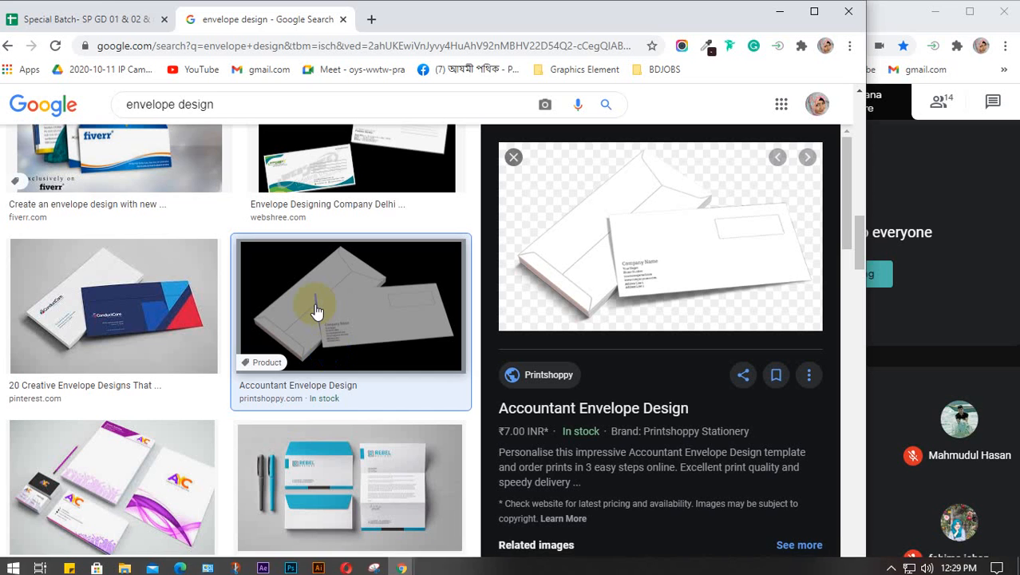
{"action": "left_click", "coordinate": [8, 45]}
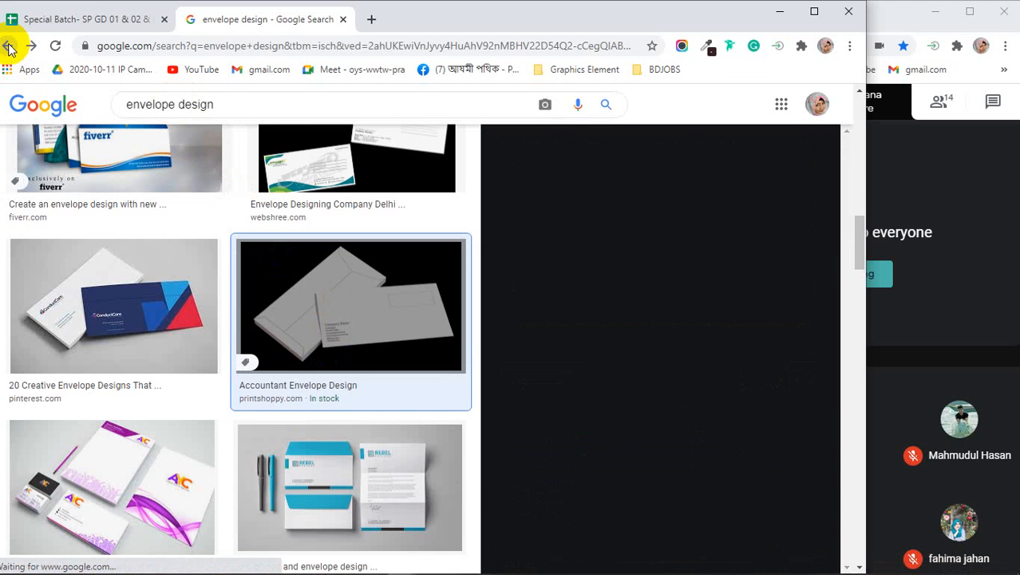
{"action": "left_click", "coordinate": [8, 46]}
- Search Google Images for "letterhead design" and preview the Freepik and Pinterest letterheads with the Dream Studio branding
{"action": "left_click", "coordinate": [164, 102]}
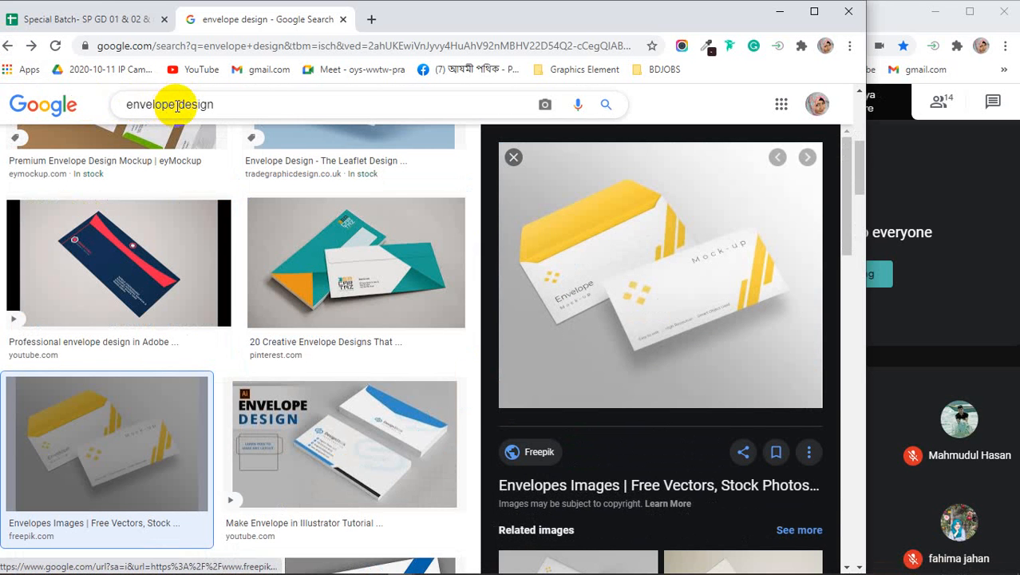
{"action": "left_click_drag", "start_coordinate": [174, 105], "coordinate": [106, 109]}
{"action": "type", "text": "lett"}
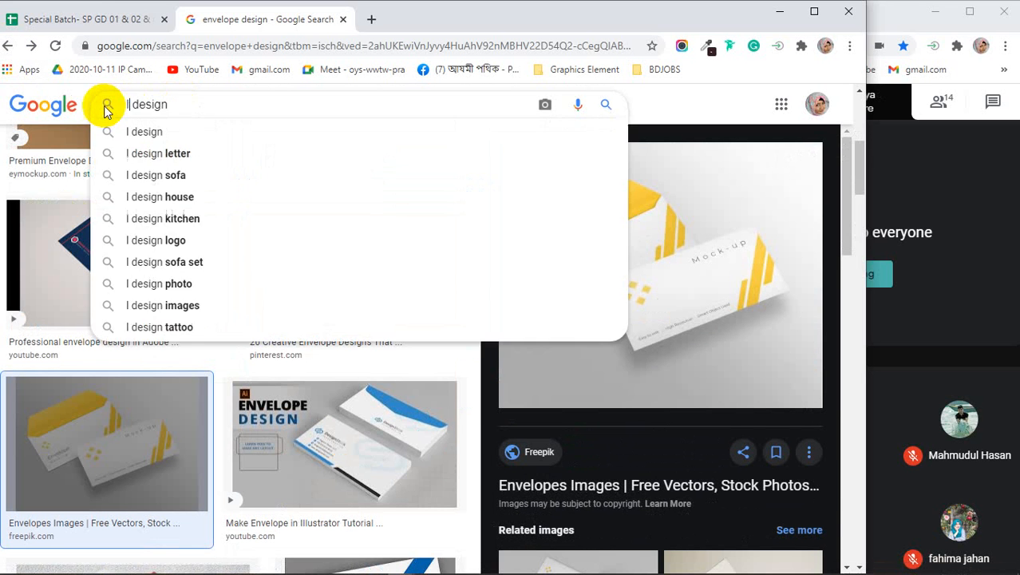
{"action": "key", "text": "Down"}
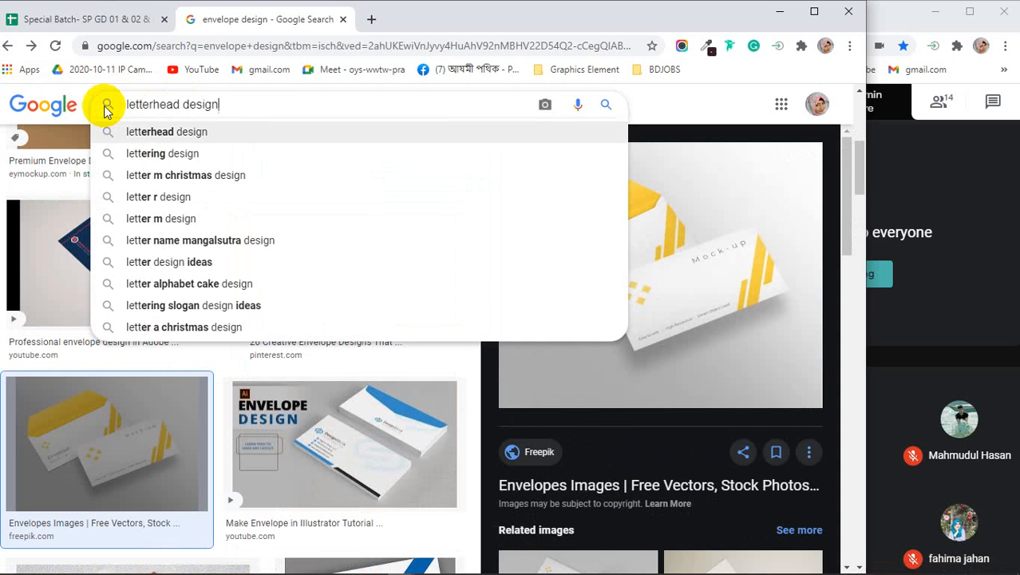
{"action": "key", "text": "Return"}
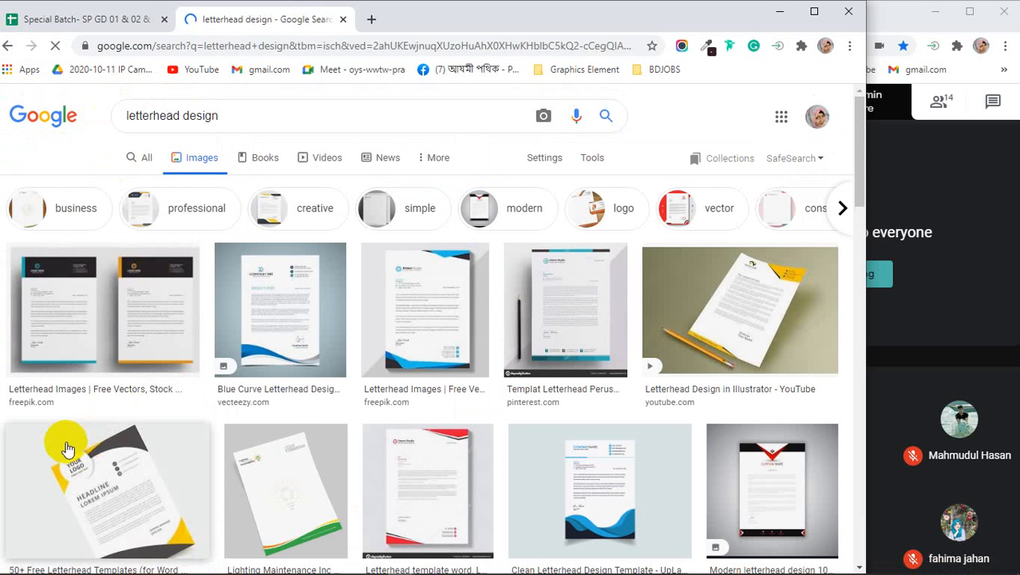
{"action": "left_click", "coordinate": [426, 327]}
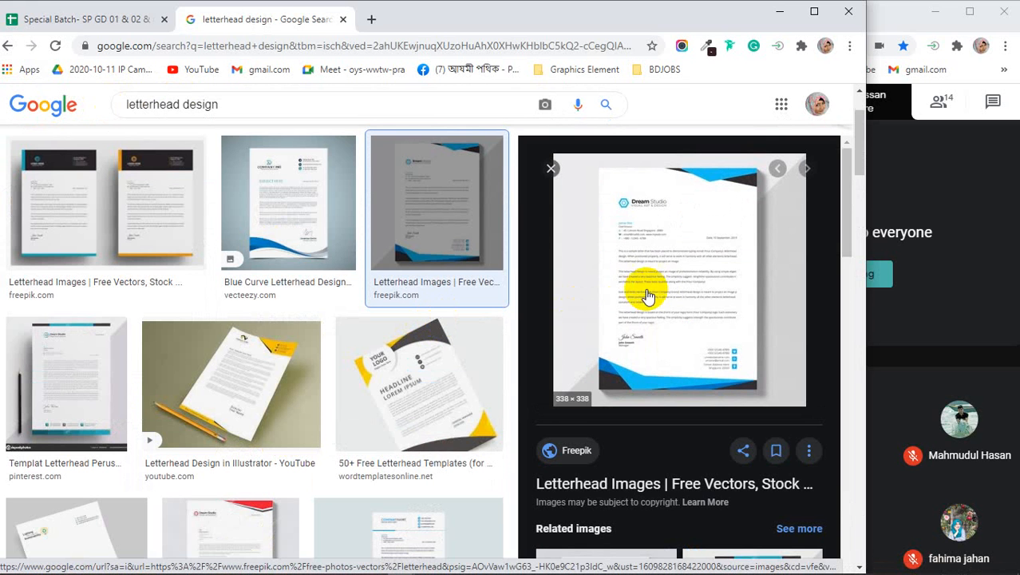
{"action": "left_click", "coordinate": [70, 386]}
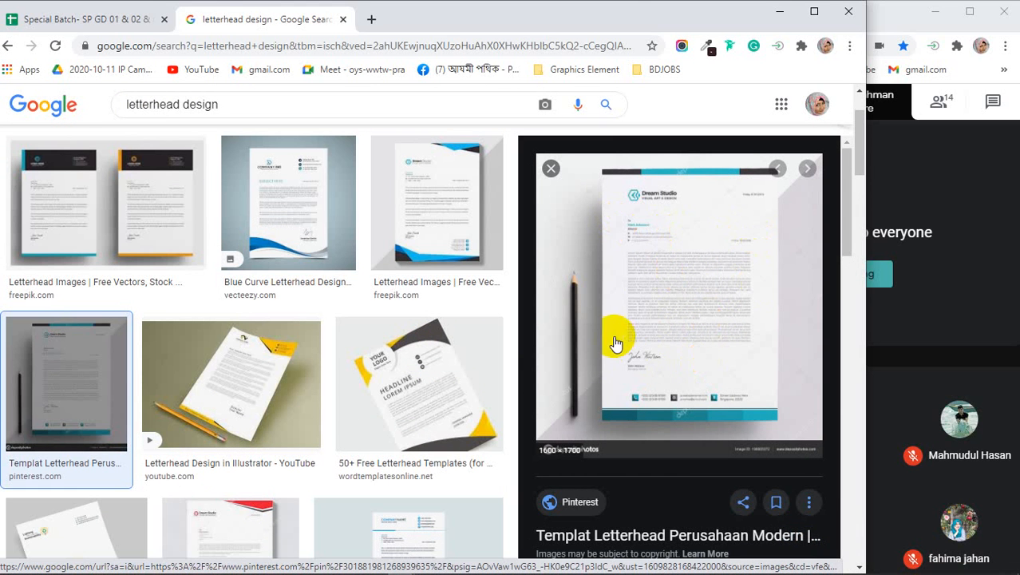
- Stop presenting in the Google Meet call, maximize its window and pin the participant's shared screen
{"action": "left_click", "coordinate": [975, 228]}
{"action": "left_click", "coordinate": [873, 273]}
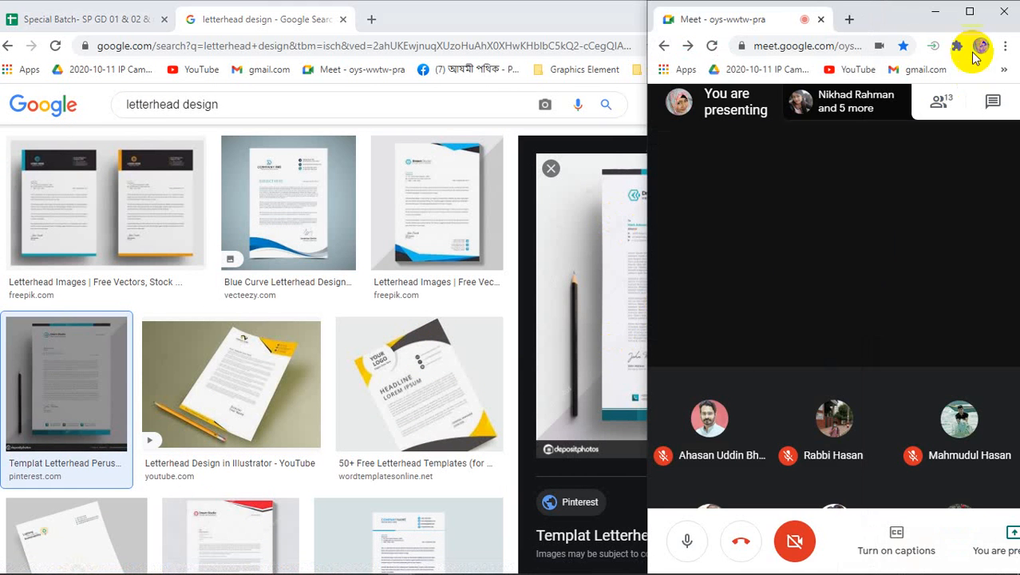
{"action": "left_click", "coordinate": [971, 13]}
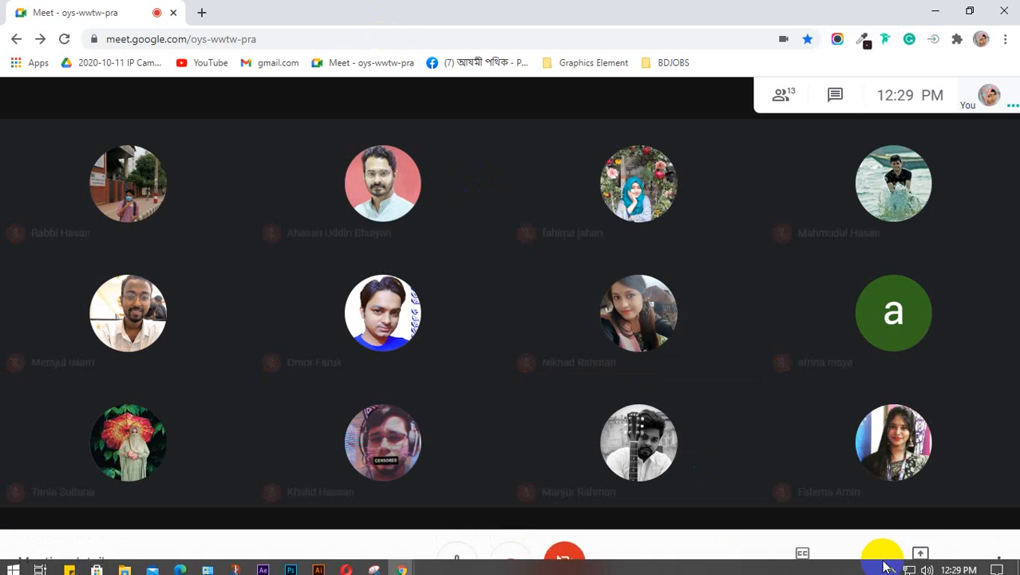
{"action": "left_click", "coordinate": [891, 565]}
{"action": "left_click", "coordinate": [888, 511]}
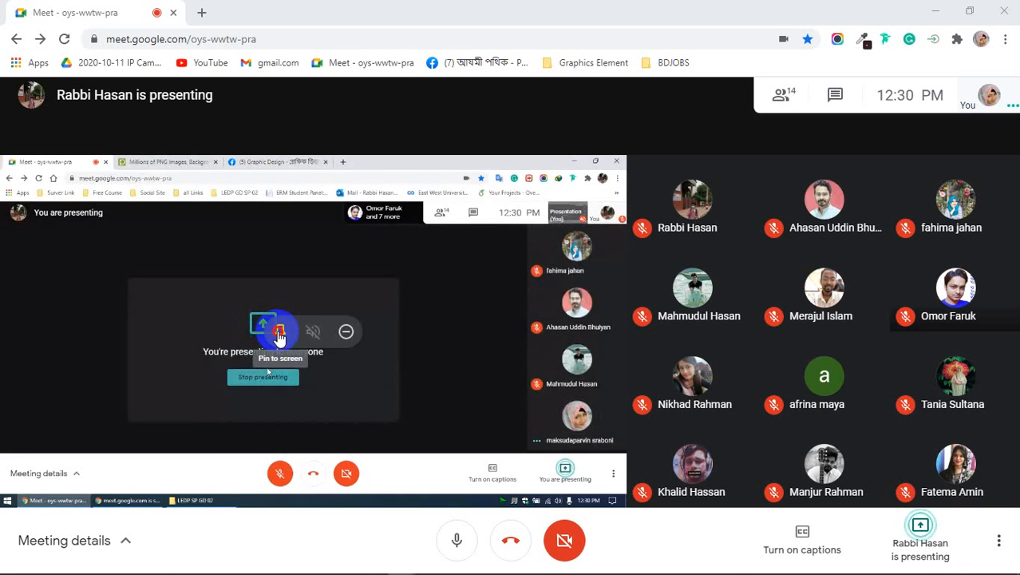
{"action": "left_click", "coordinate": [278, 330]}
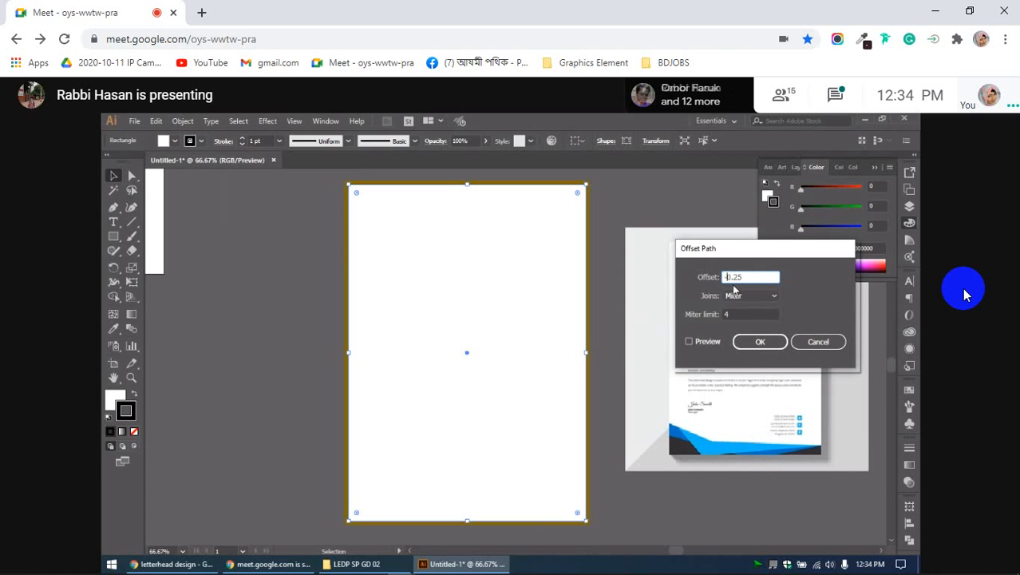
- Offset the letterhead rectangle's path by -0.25 in with miter joins and a miter limit of 4, previewing it first
{"action": "left_click", "coordinate": [697, 342]}
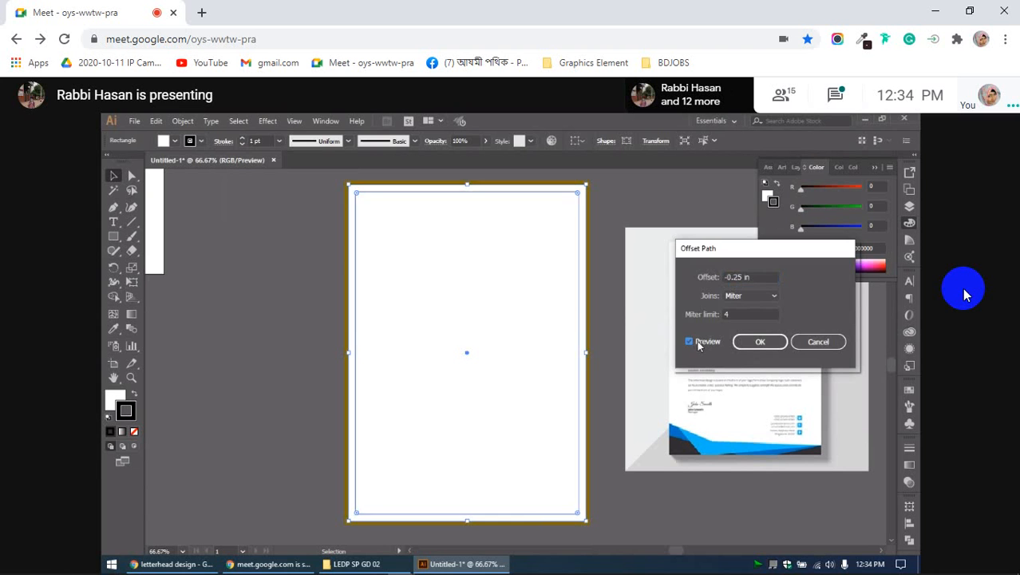
{"action": "left_click", "coordinate": [758, 341]}
{"action": "left_click", "coordinate": [271, 308]}
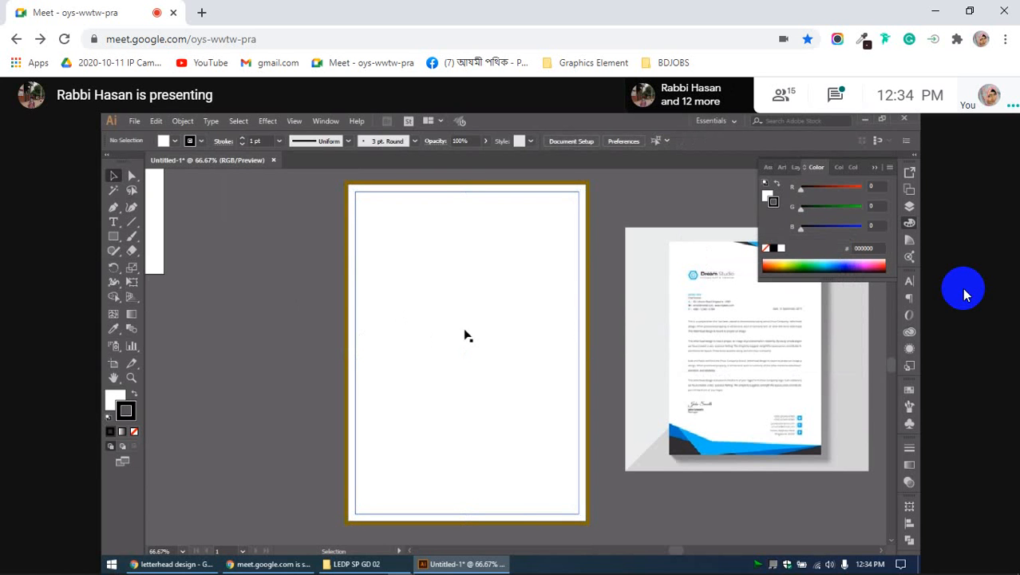
- Collapse the color settings and convert the inset margin rectangle into a guide
{"action": "left_click", "coordinate": [875, 168]}
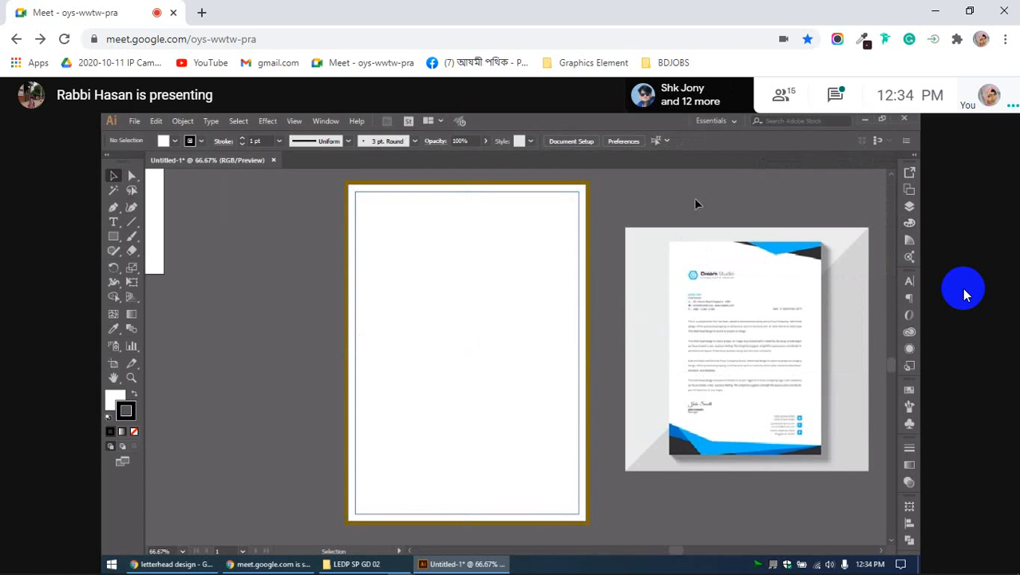
{"action": "left_click", "coordinate": [356, 313]}
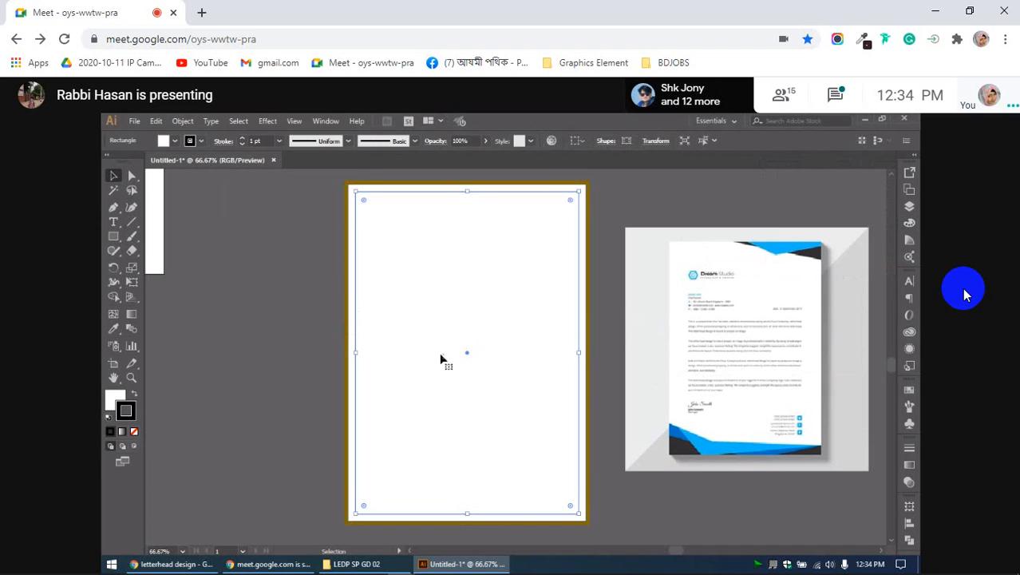
{"action": "left_click", "coordinate": [304, 257]}
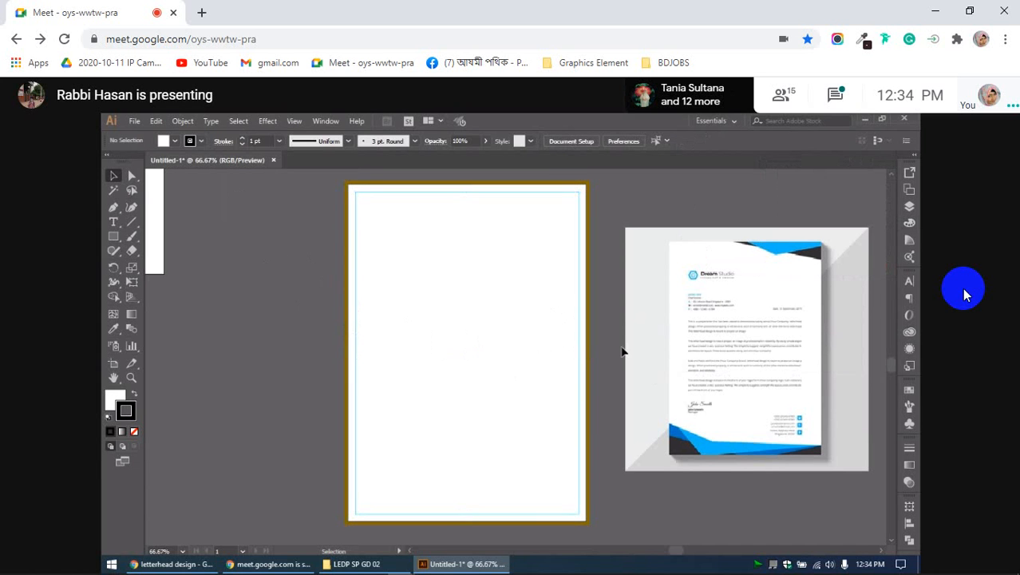
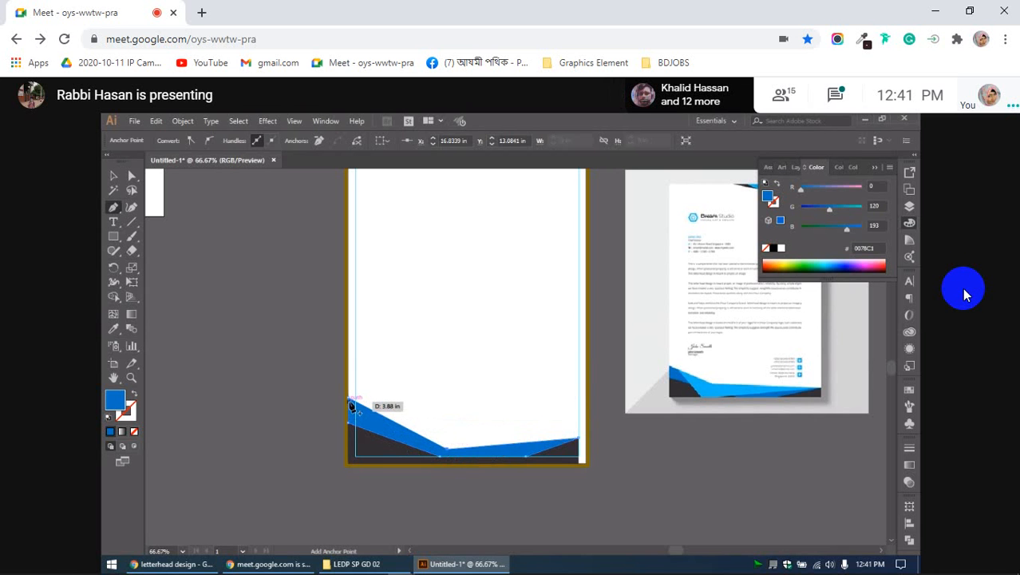
- Read the messages in the meeting chat and close the chat
{"action": "left_click", "coordinate": [835, 95]}
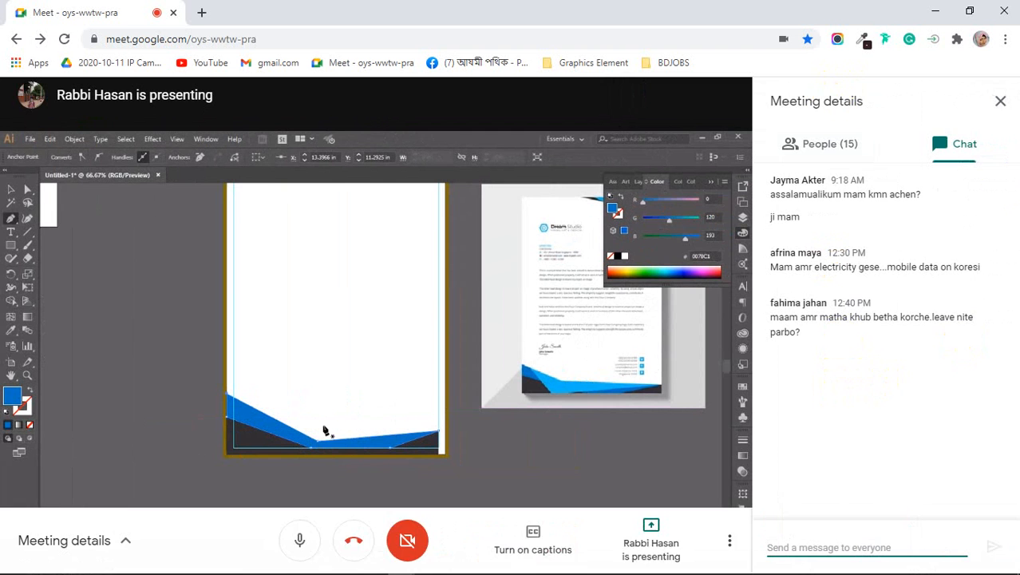
{"action": "left_click", "coordinate": [1000, 101]}
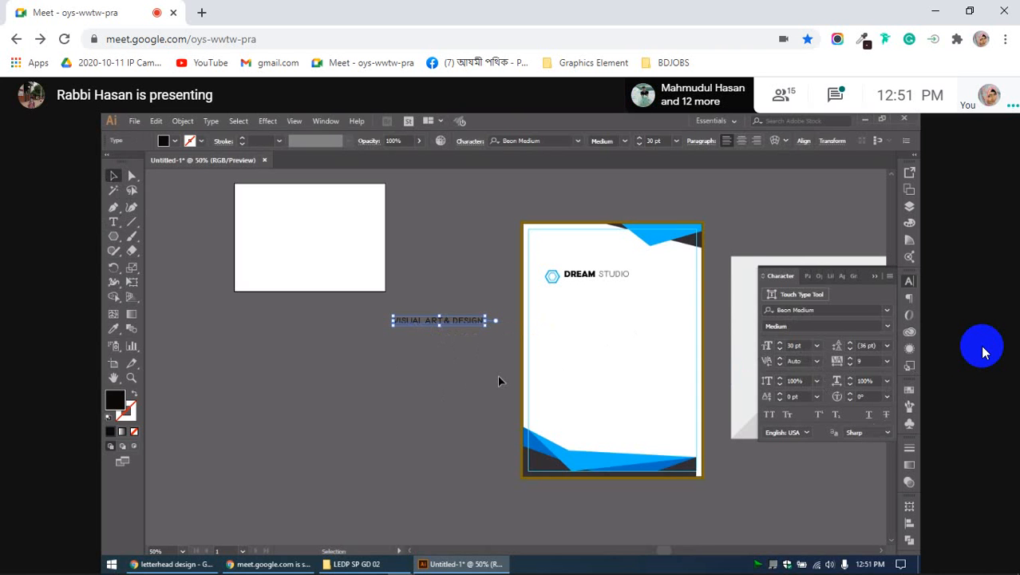
{"action": "left_click_drag", "start_coordinate": [471, 379], "coordinate": [421, 378]}
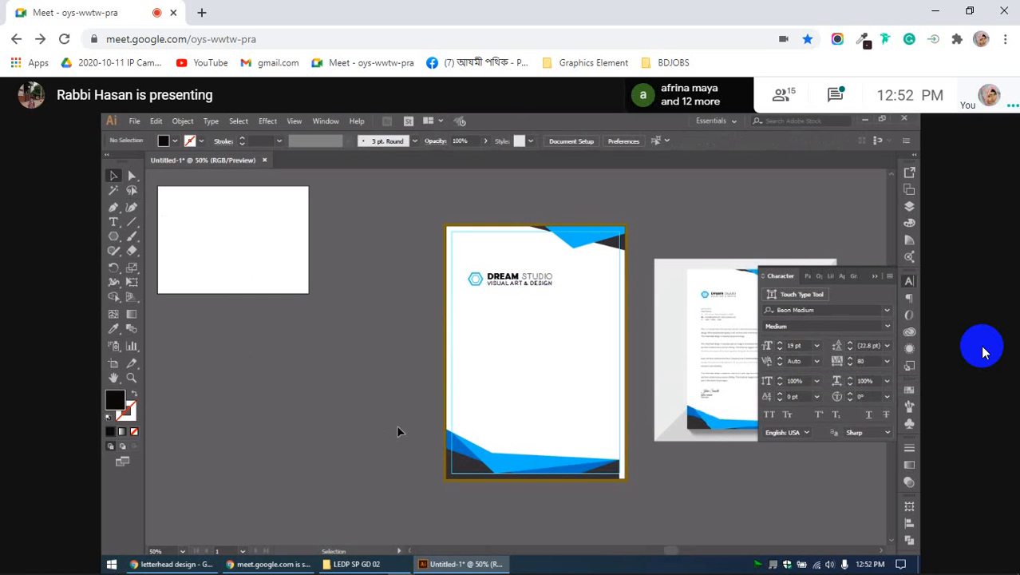
- Check the meeting's participant list and new chat messages, and close the meeting details
{"action": "left_click", "coordinate": [781, 95]}
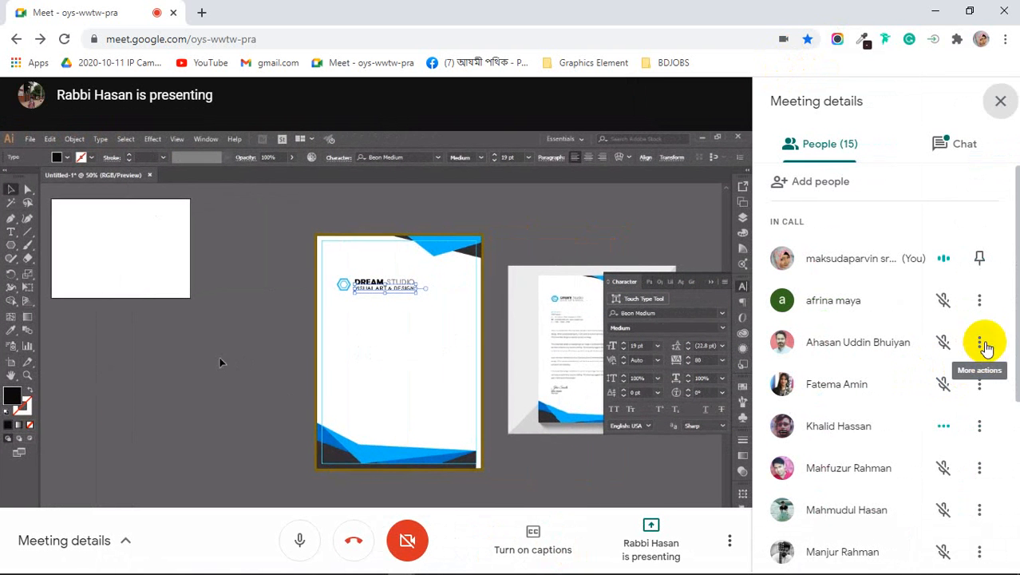
{"action": "left_click", "coordinate": [966, 145]}
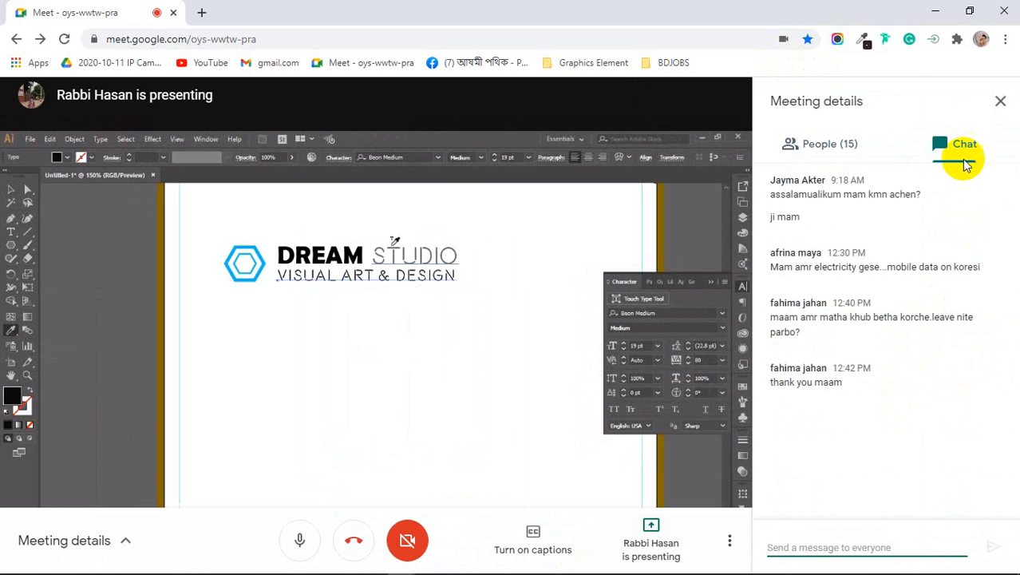
{"action": "left_click", "coordinate": [1000, 100]}
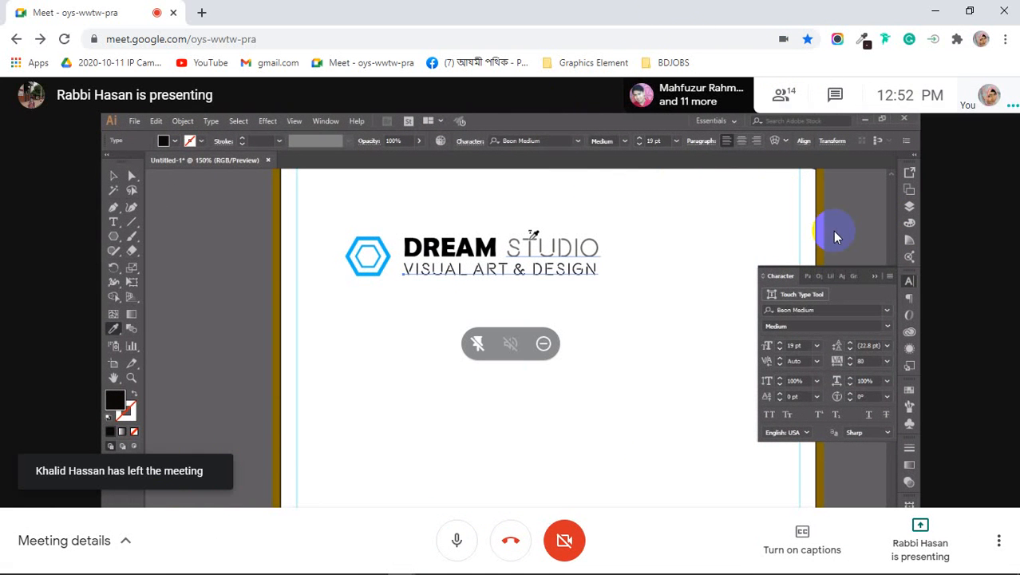
- Review the remaining participants further down the meeting's people list and close the list
{"action": "left_click", "coordinate": [778, 98]}
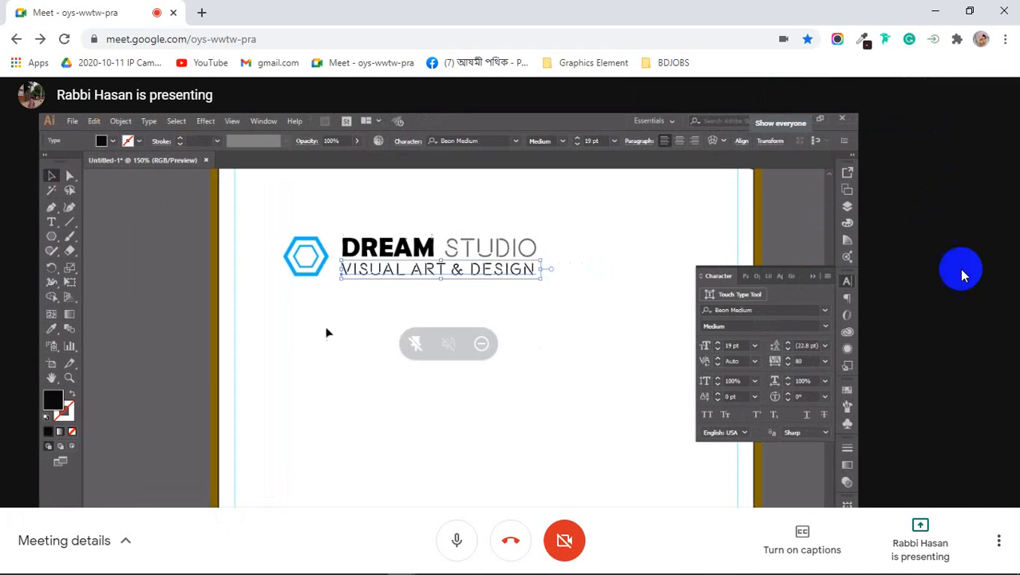
{"action": "scroll", "coordinate": [924, 330], "scroll_direction": "down", "scroll_amount": 3}
{"action": "scroll", "coordinate": [924, 330], "scroll_direction": "down", "scroll_amount": 1}
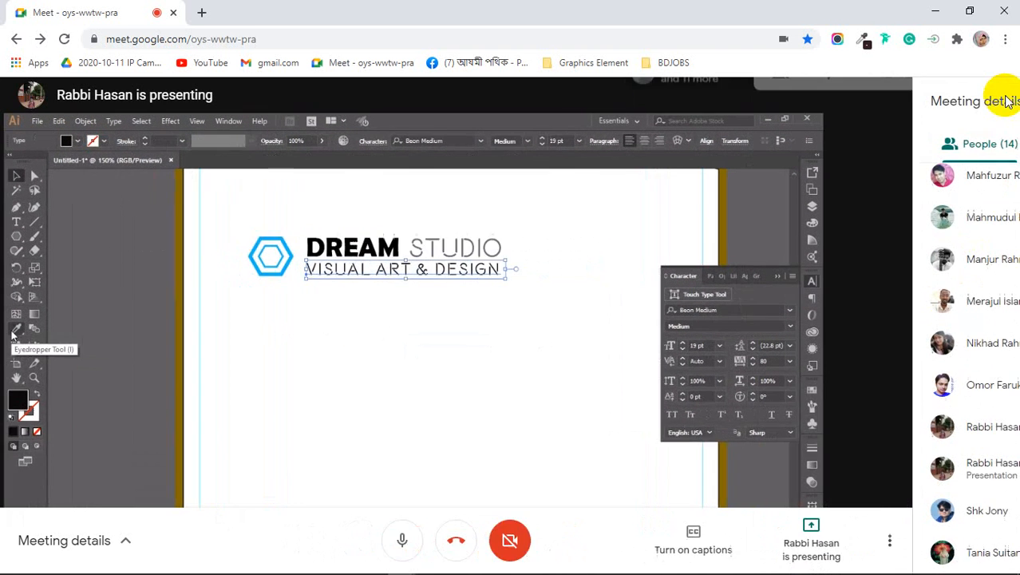
{"action": "left_click", "coordinate": [1001, 101]}
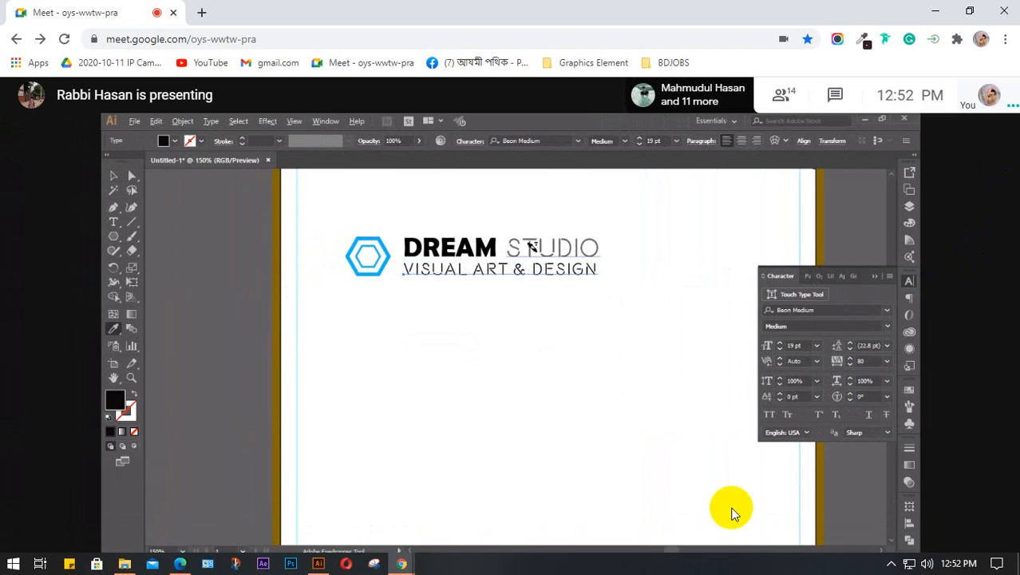